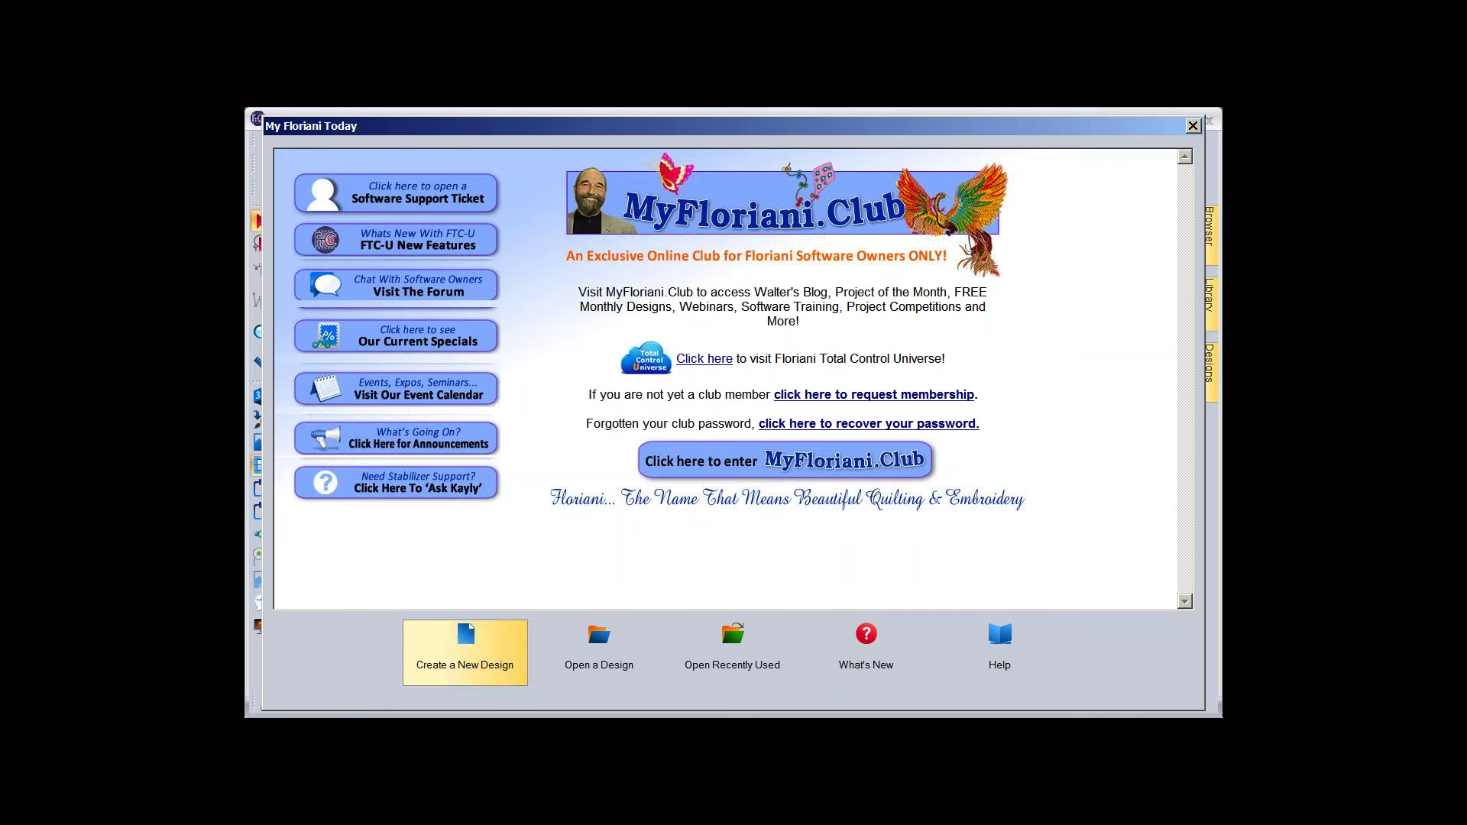
Create a new design and look through the available custom shapes.
left_click(465, 652)
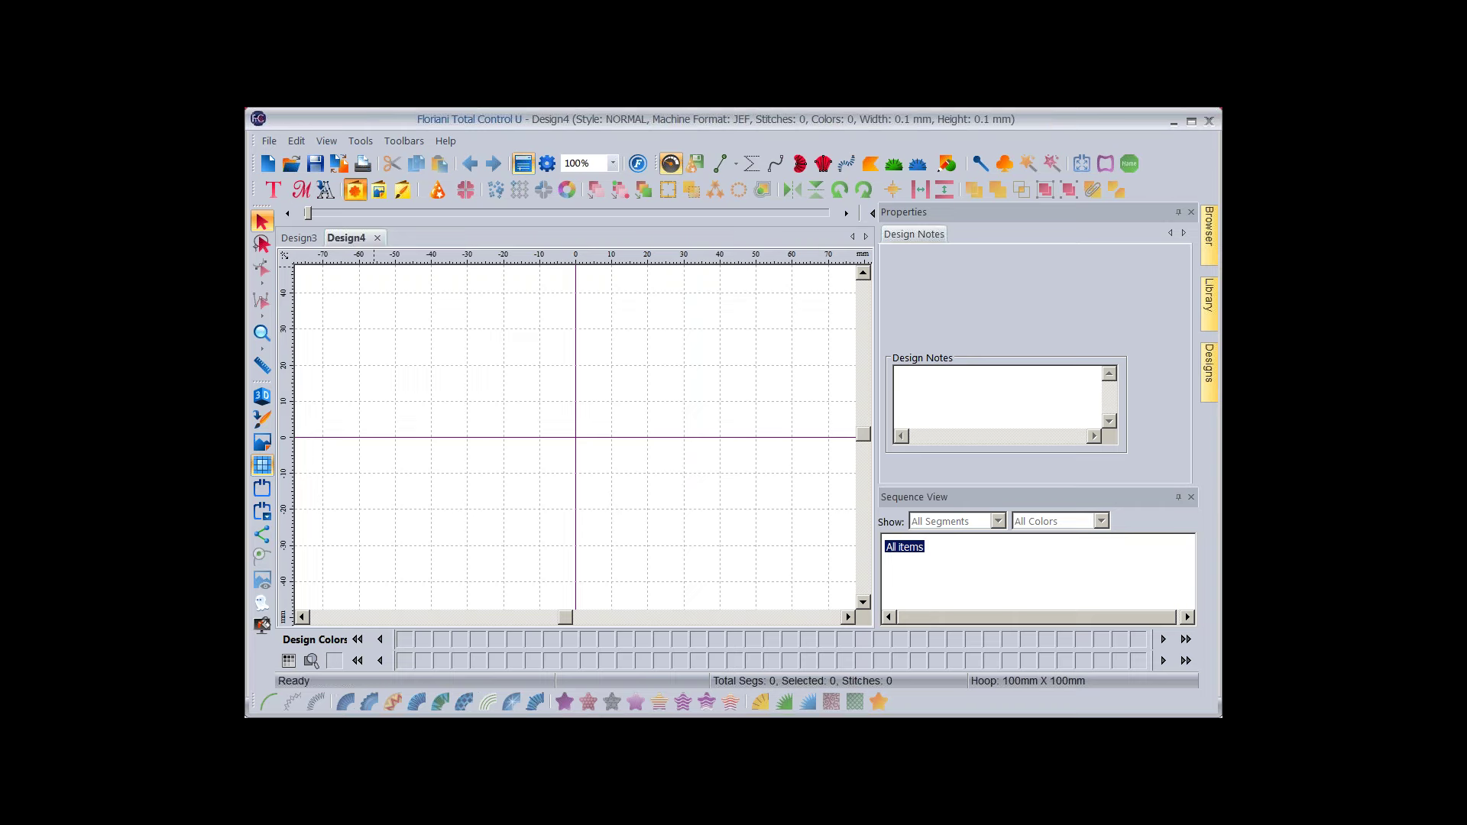
left_click(355, 189)
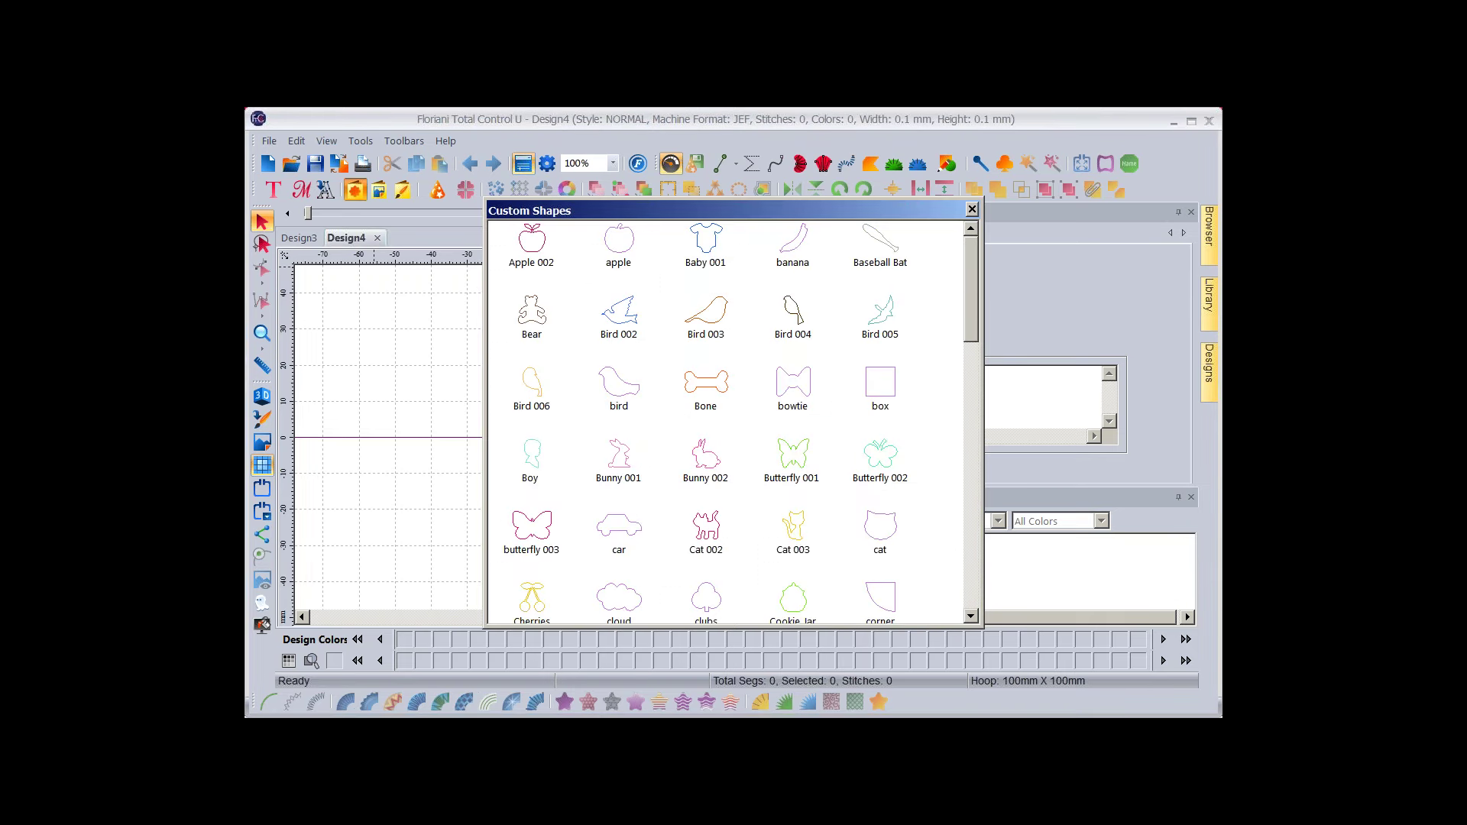
scroll(725, 420, "down", 2)
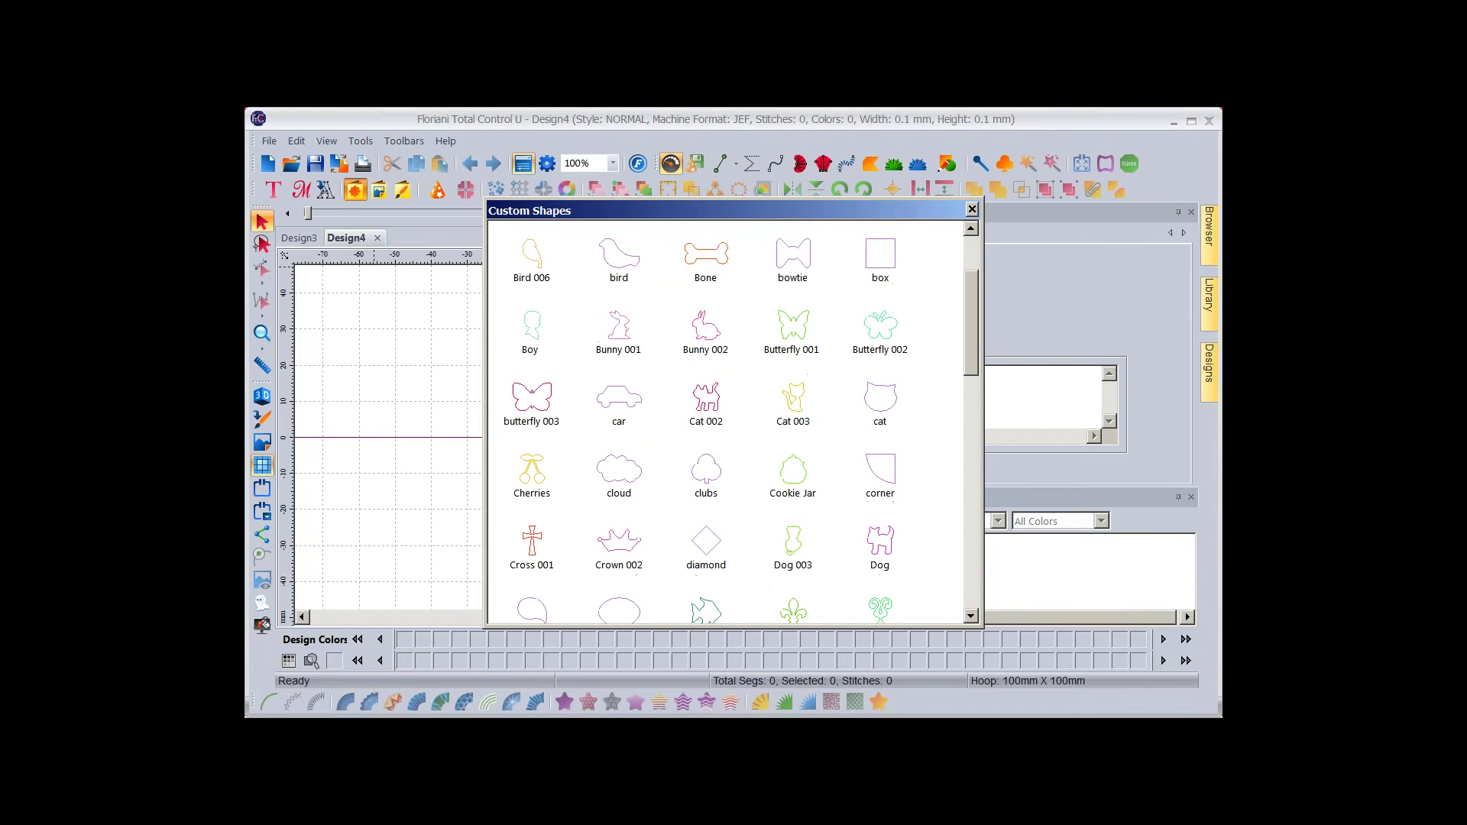
scroll(733, 420, "down", 1)
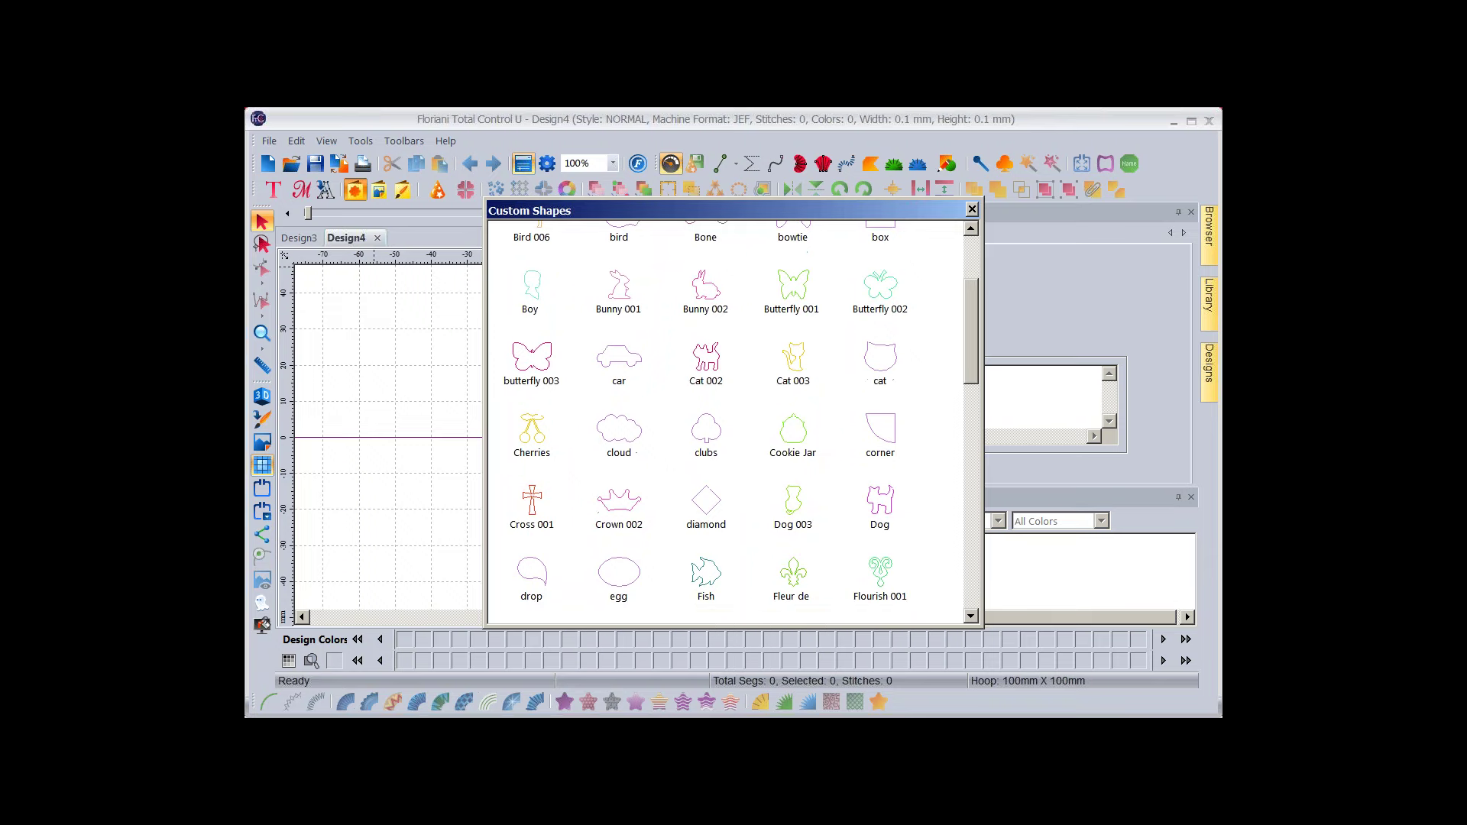
scroll(733, 420, "down", 3)
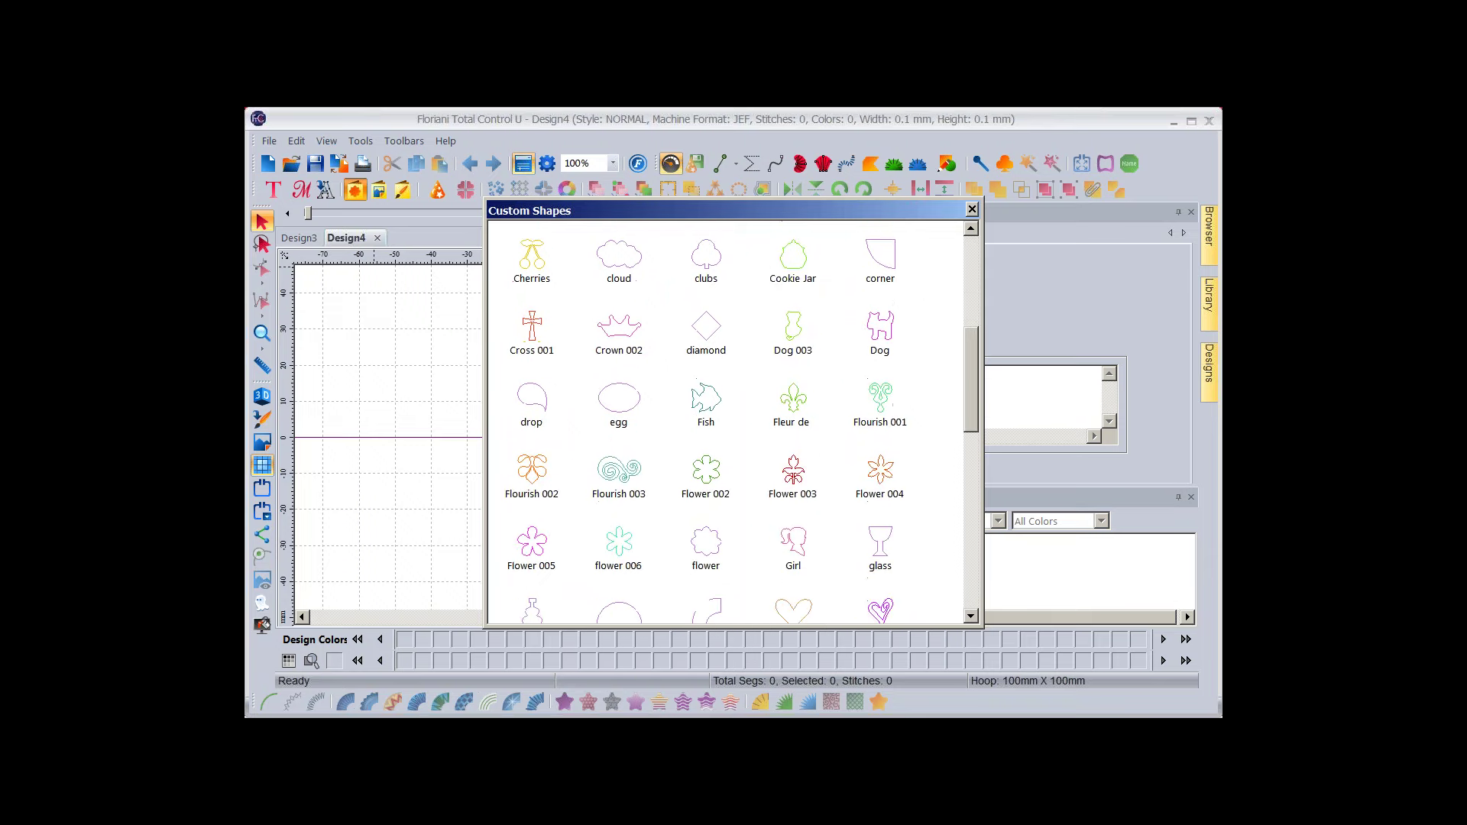
scroll(734, 420, "down", 3)
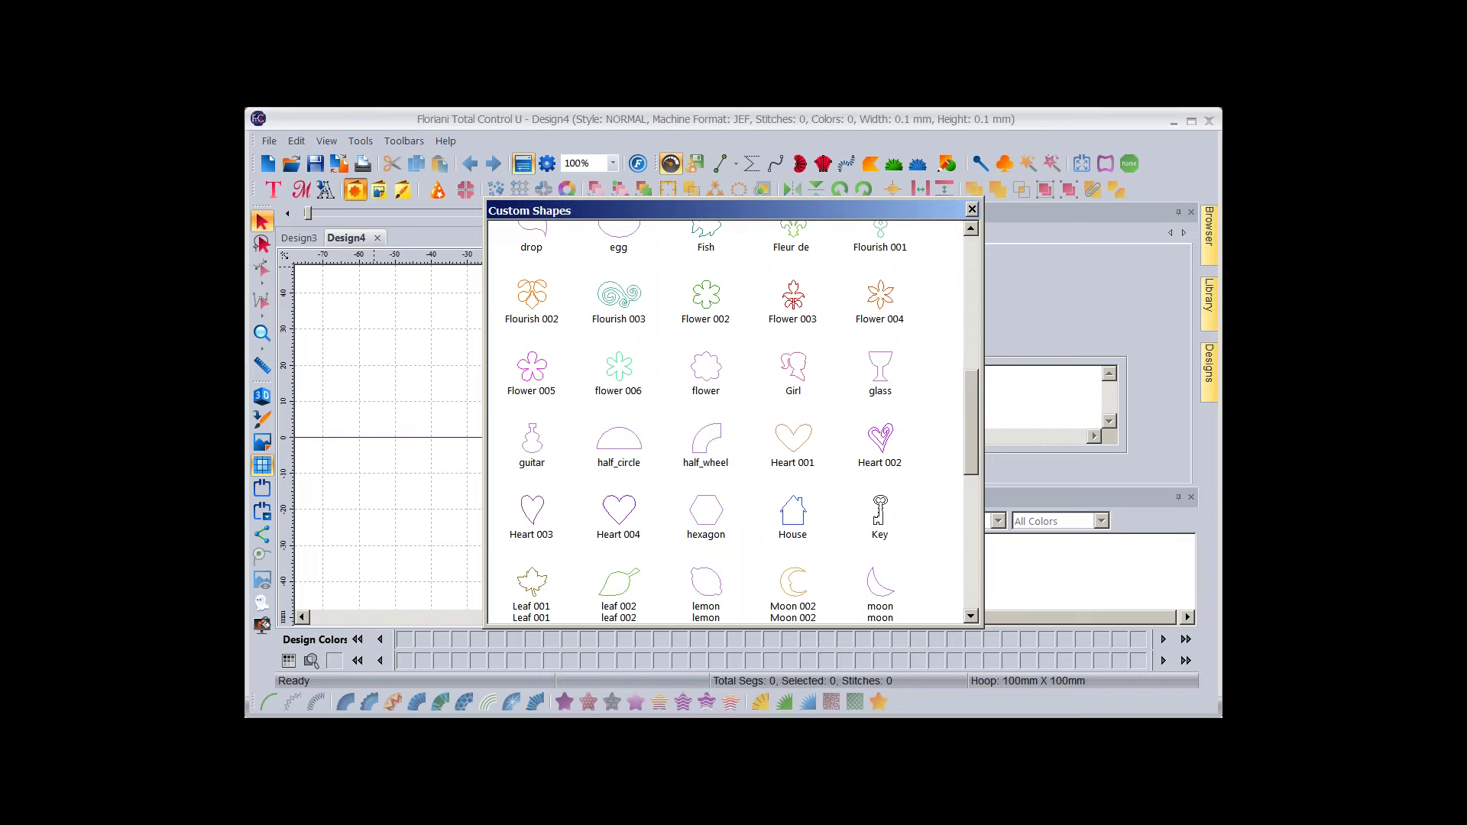
scroll(532, 565, "down", 1)
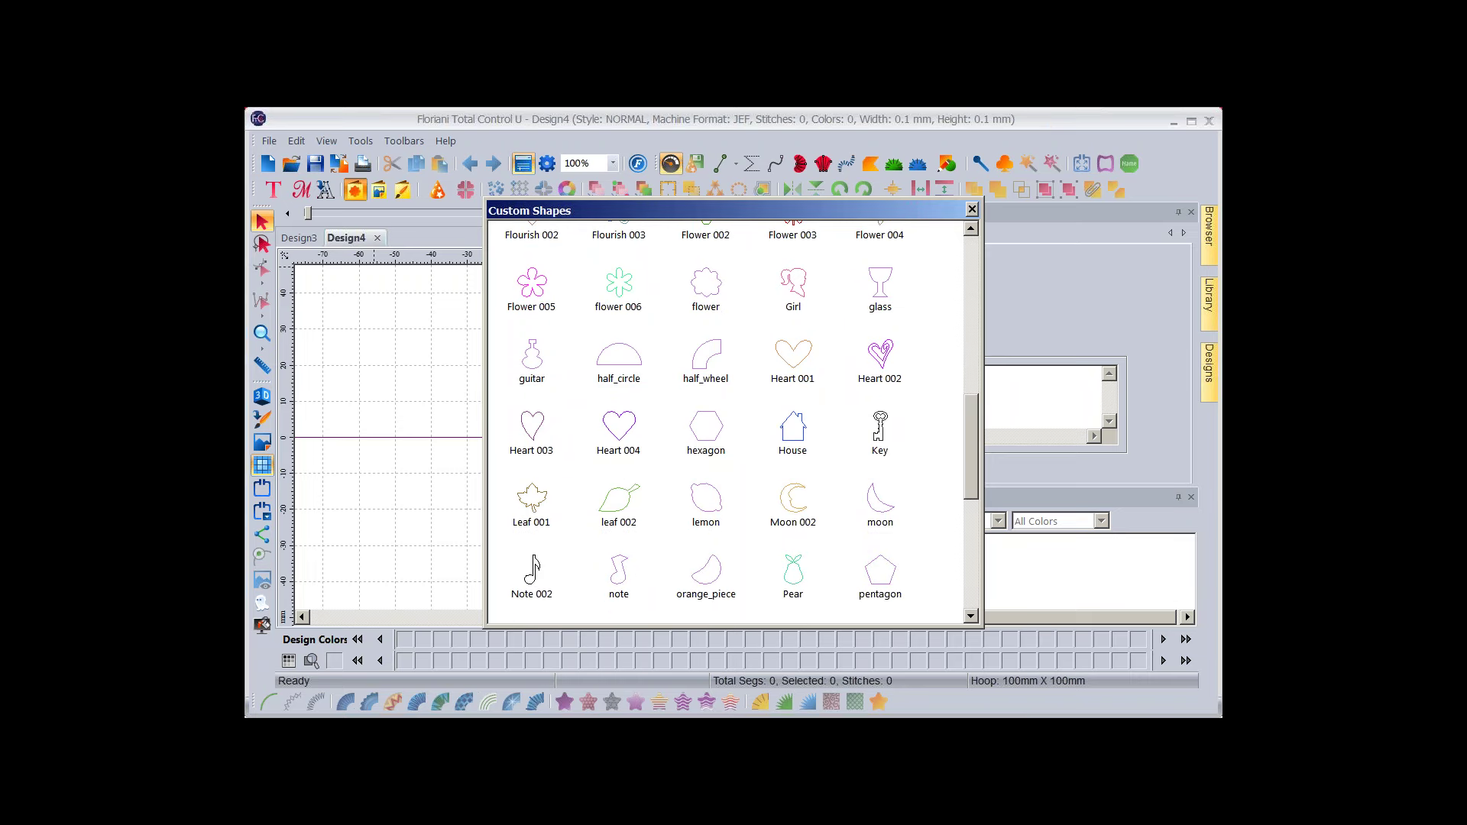
scroll(733, 421, "down", 6)
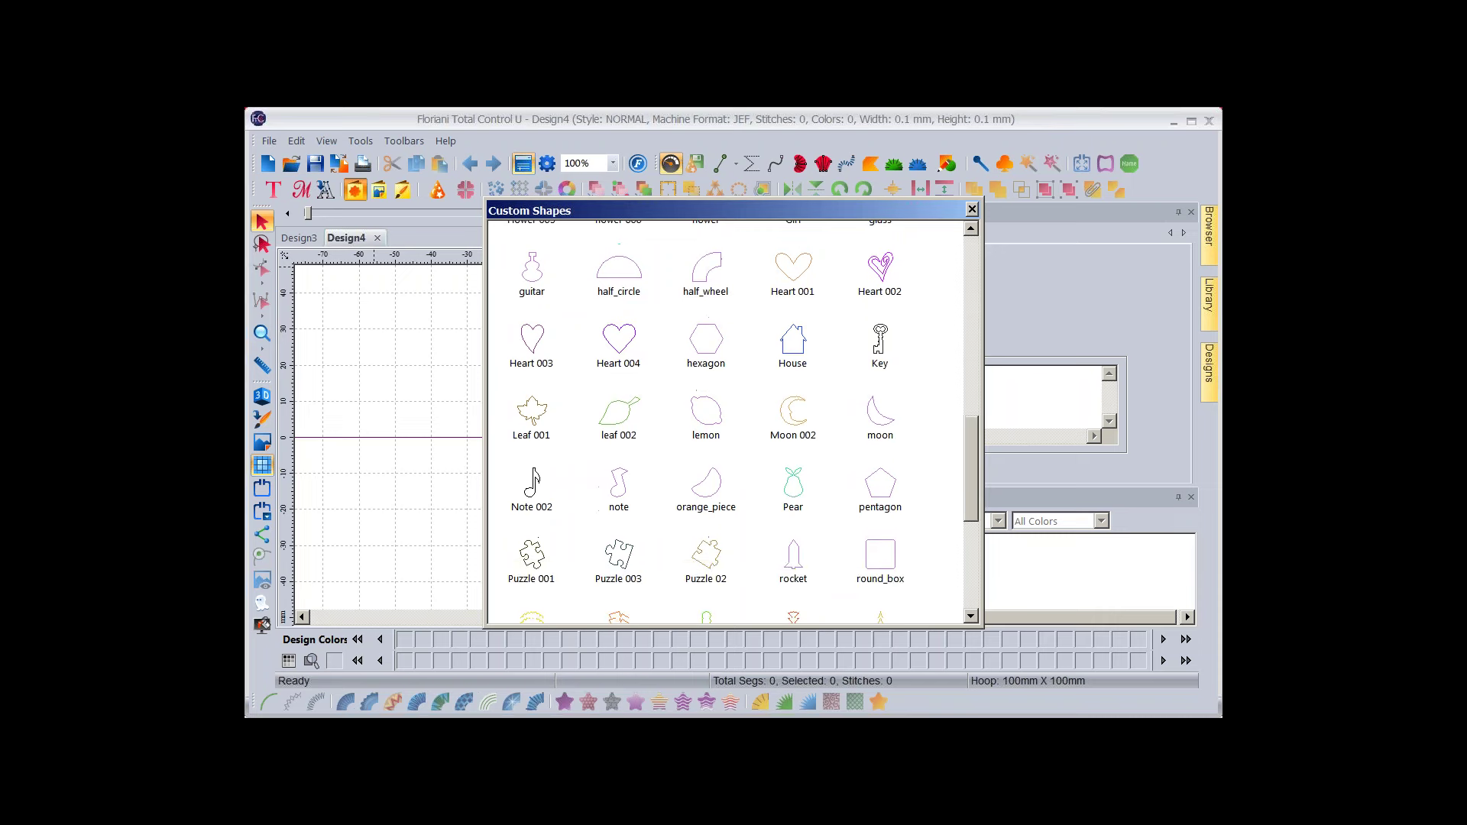
scroll(734, 420, "up", 2)
scroll(535, 246, "up", 10)
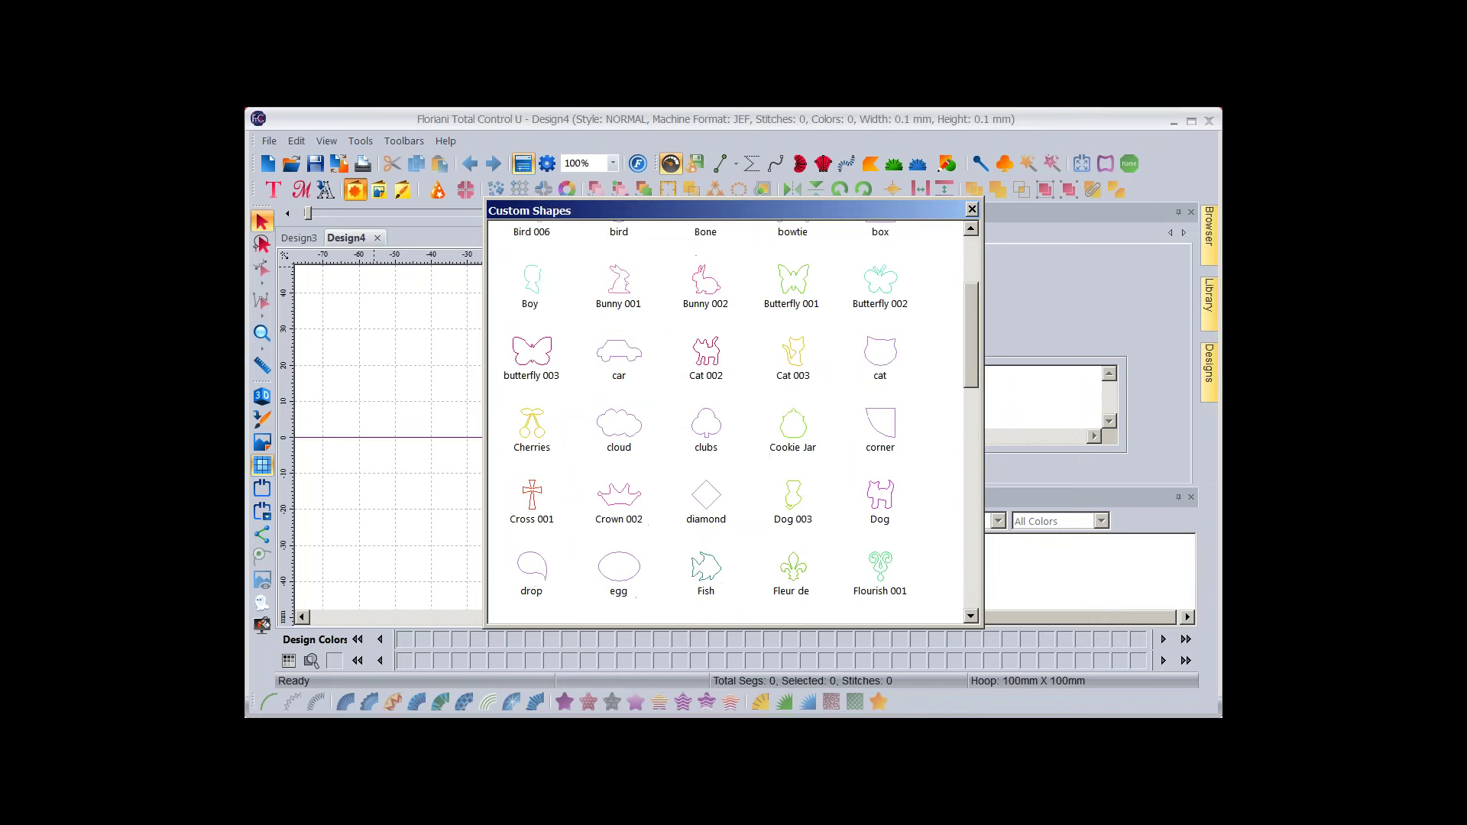
scroll(733, 424, "up", 1)
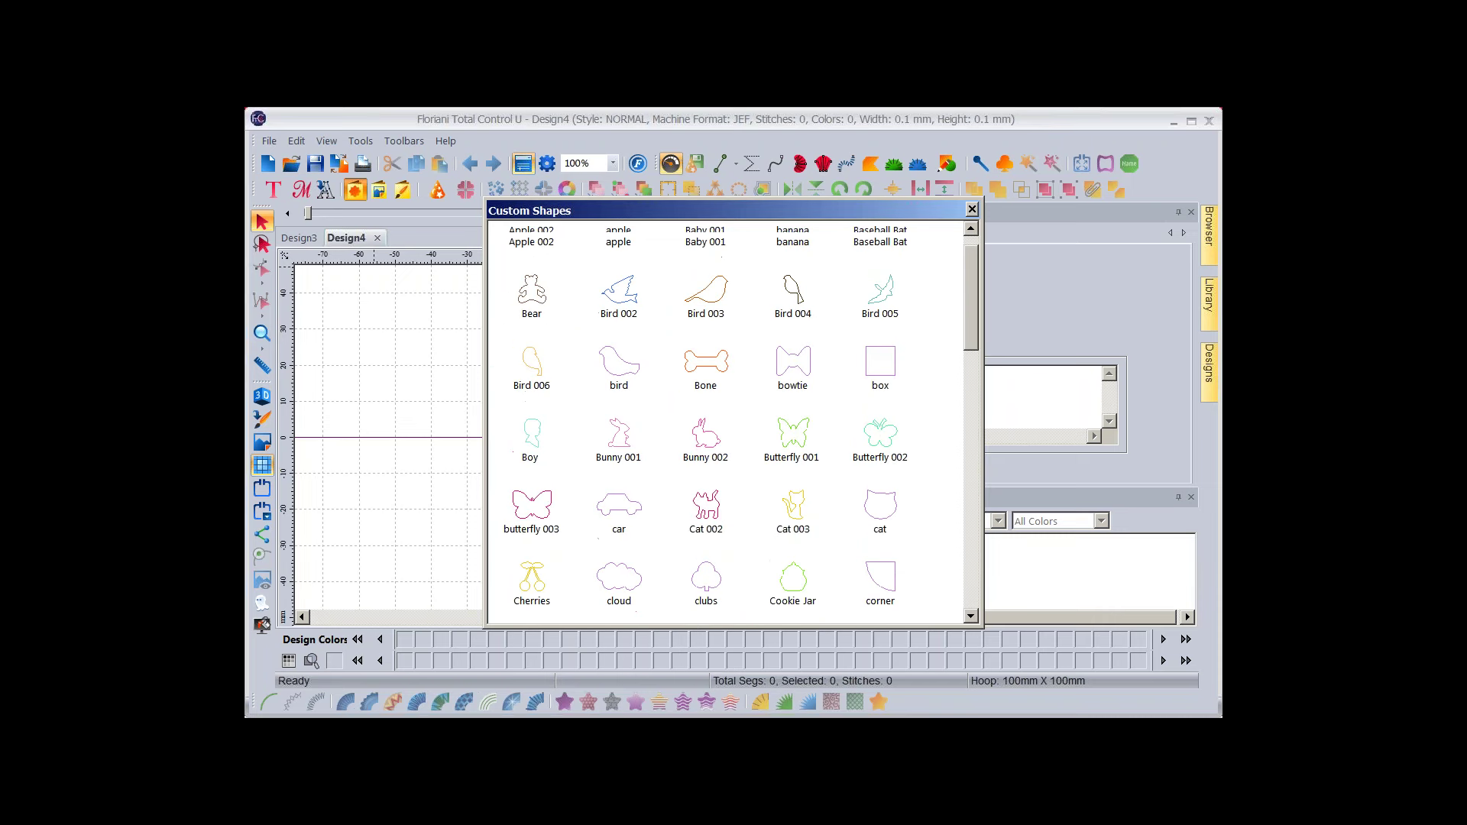
scroll(733, 424, "up", 1)
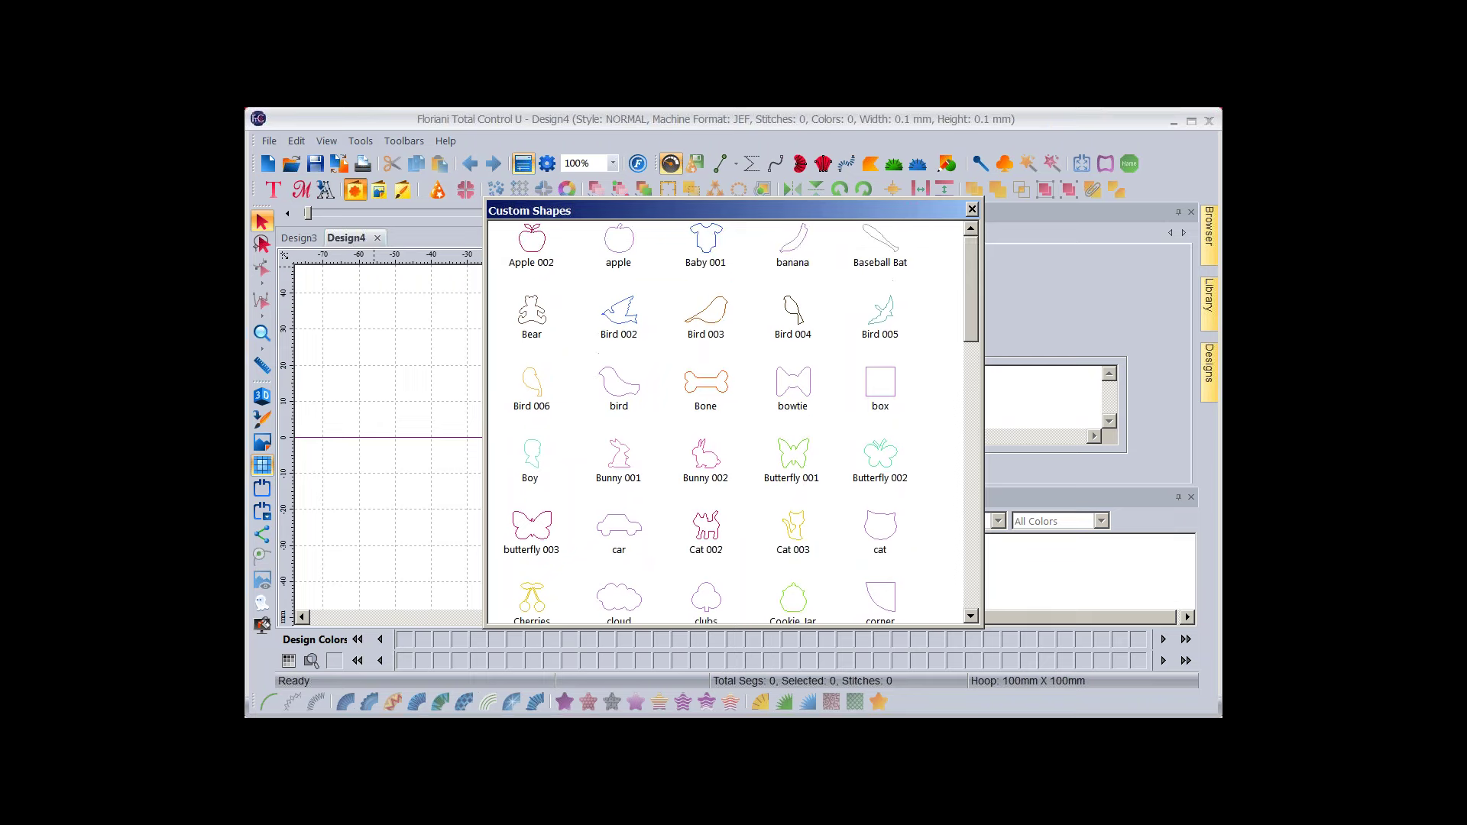
Insert Shape 003 from the custom shapes into the new design.
scroll(733, 422, "down", 1)
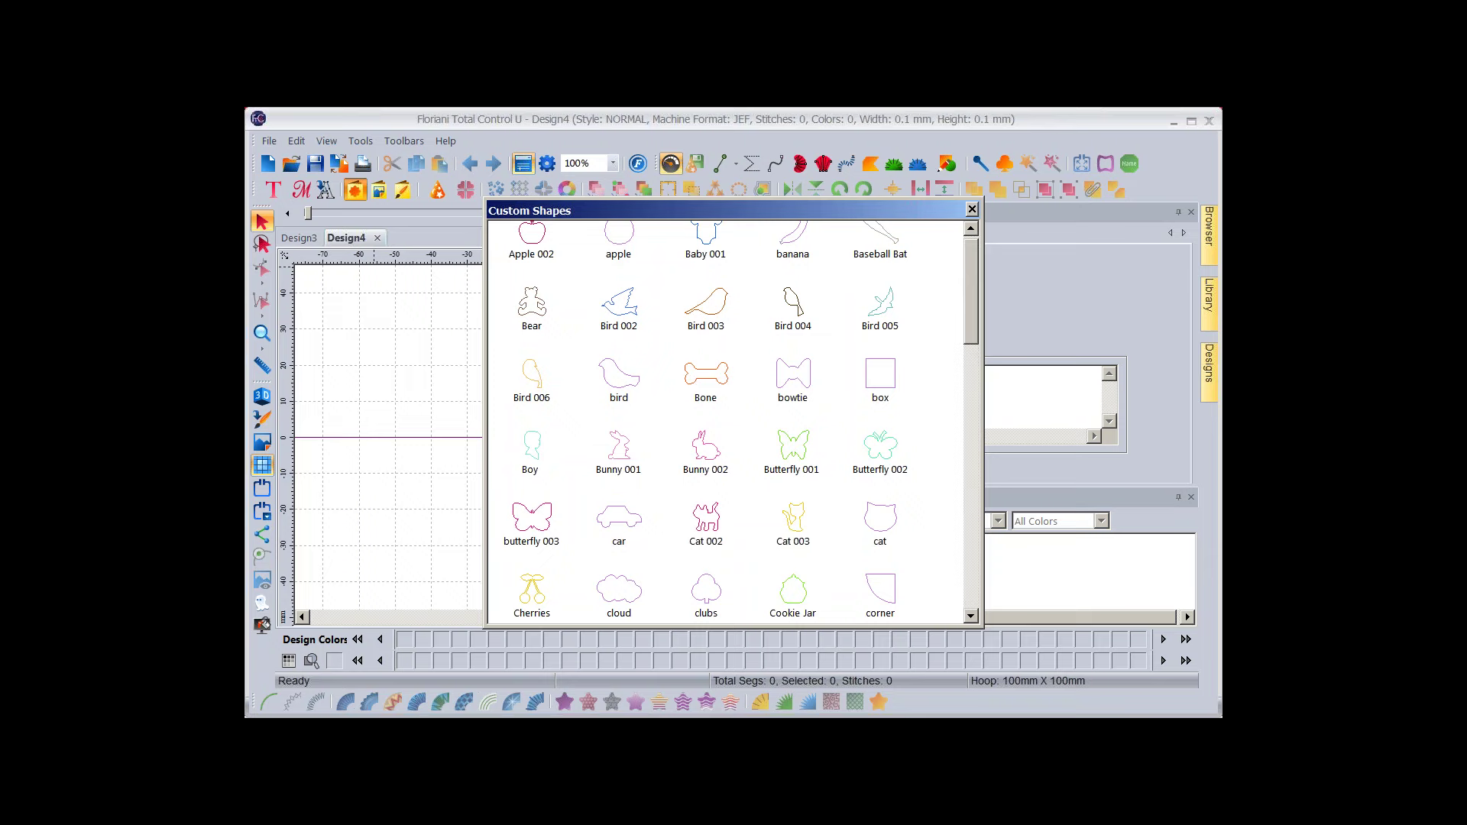
scroll(734, 422, "down", 2)
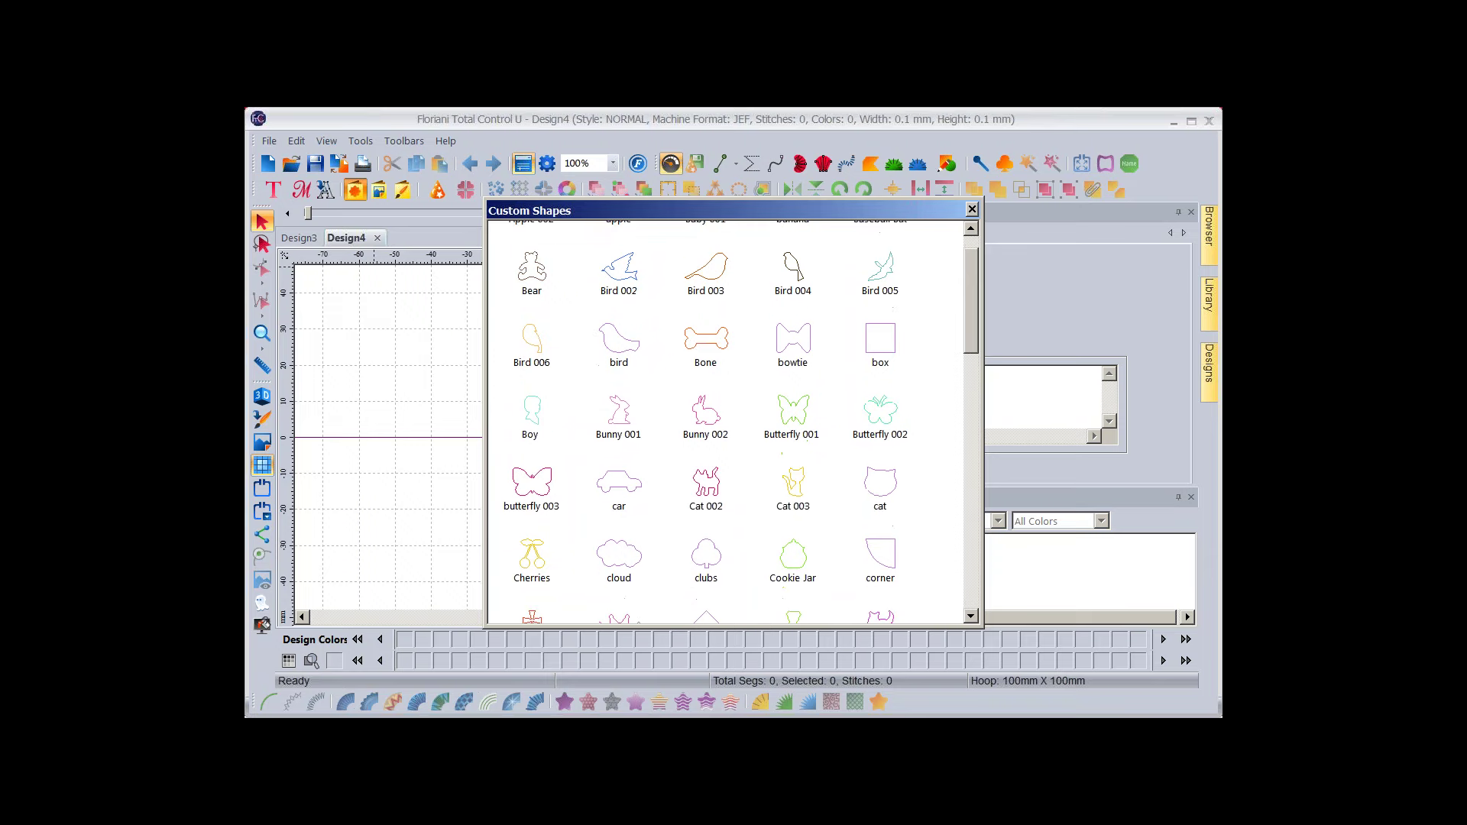
scroll(733, 422, "down", 2)
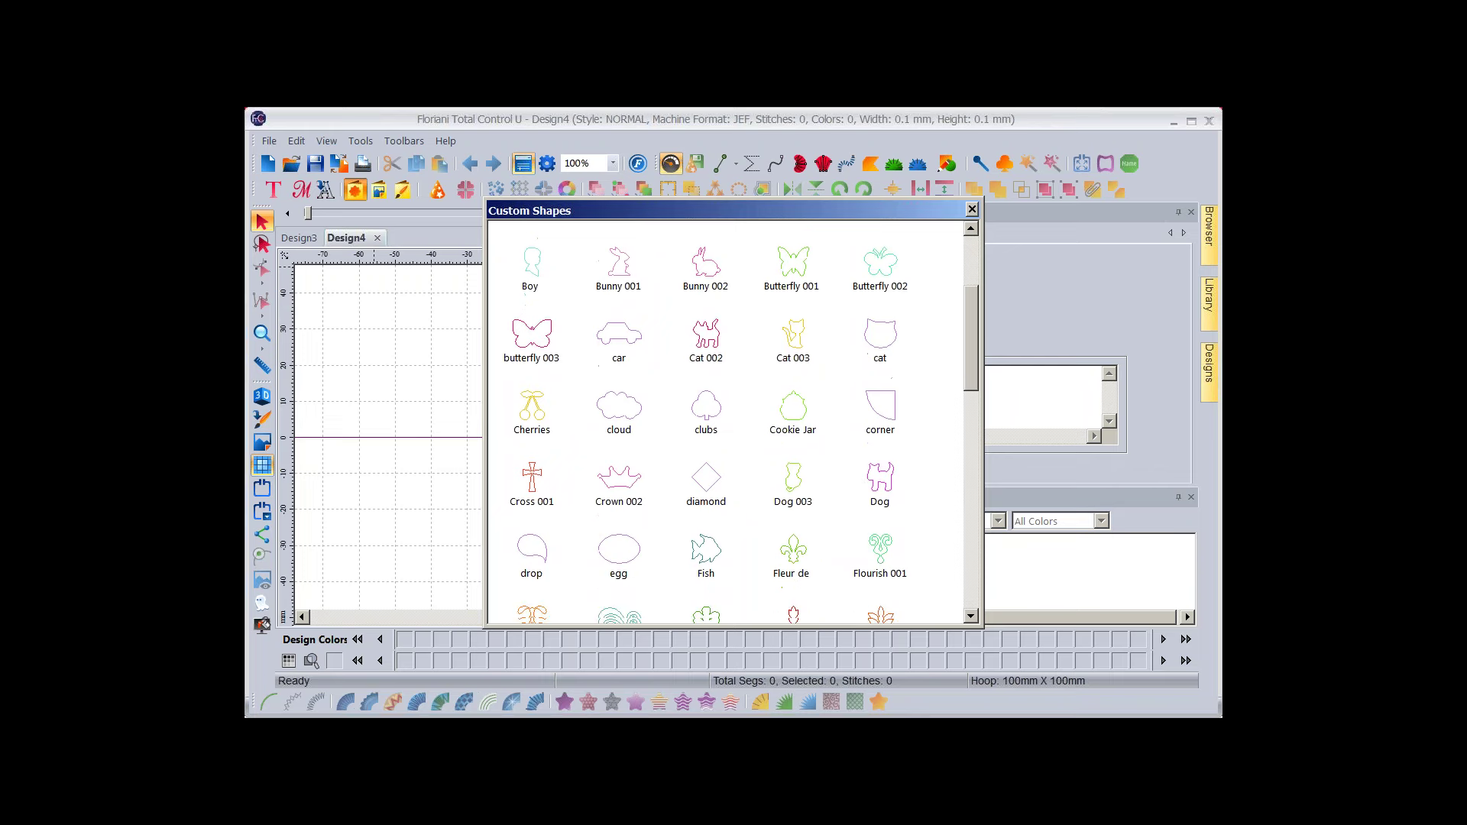
scroll(733, 422, "down", 1)
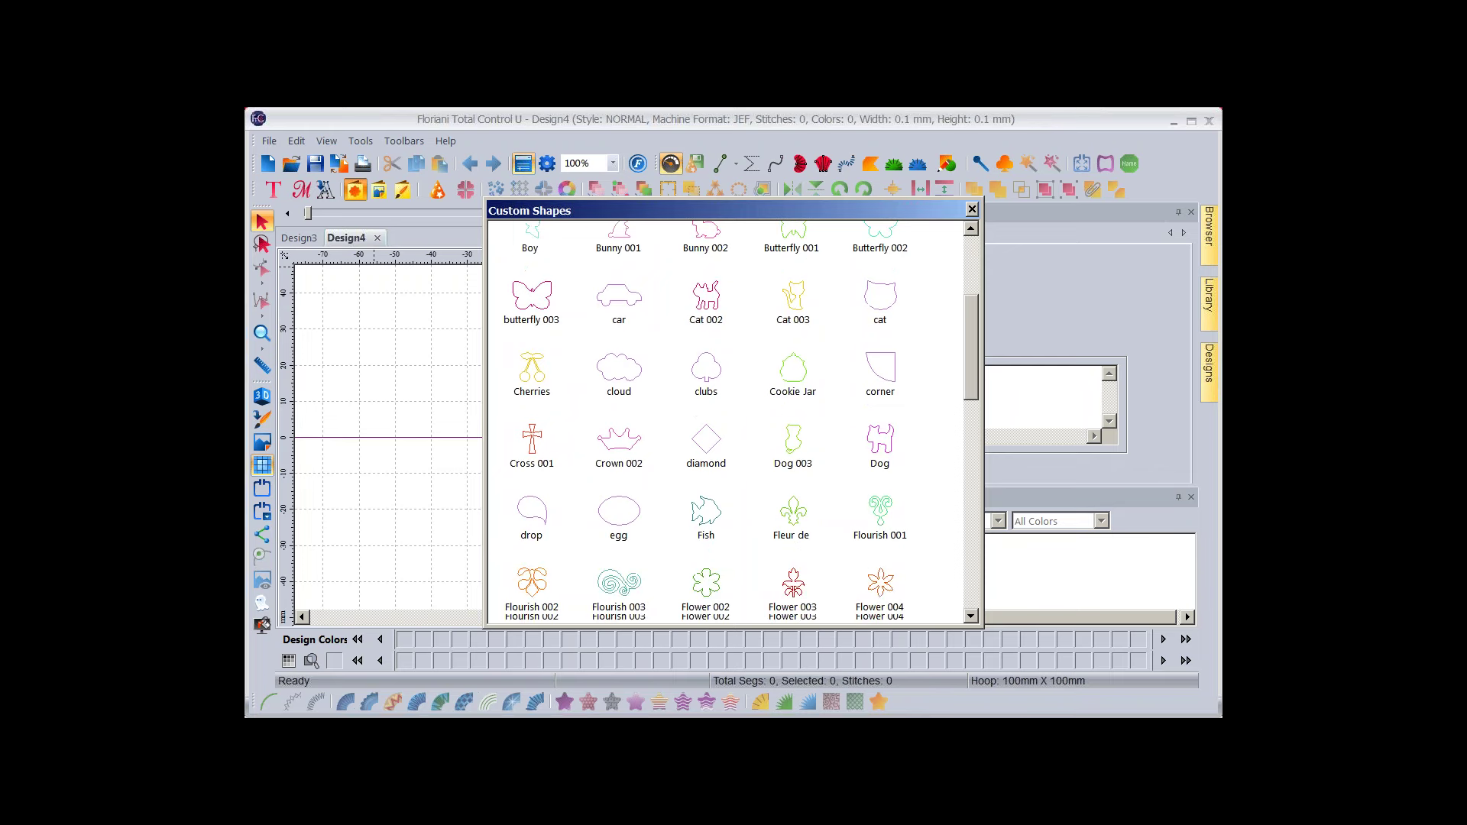
scroll(734, 422, "down", 10)
left_click(793, 401)
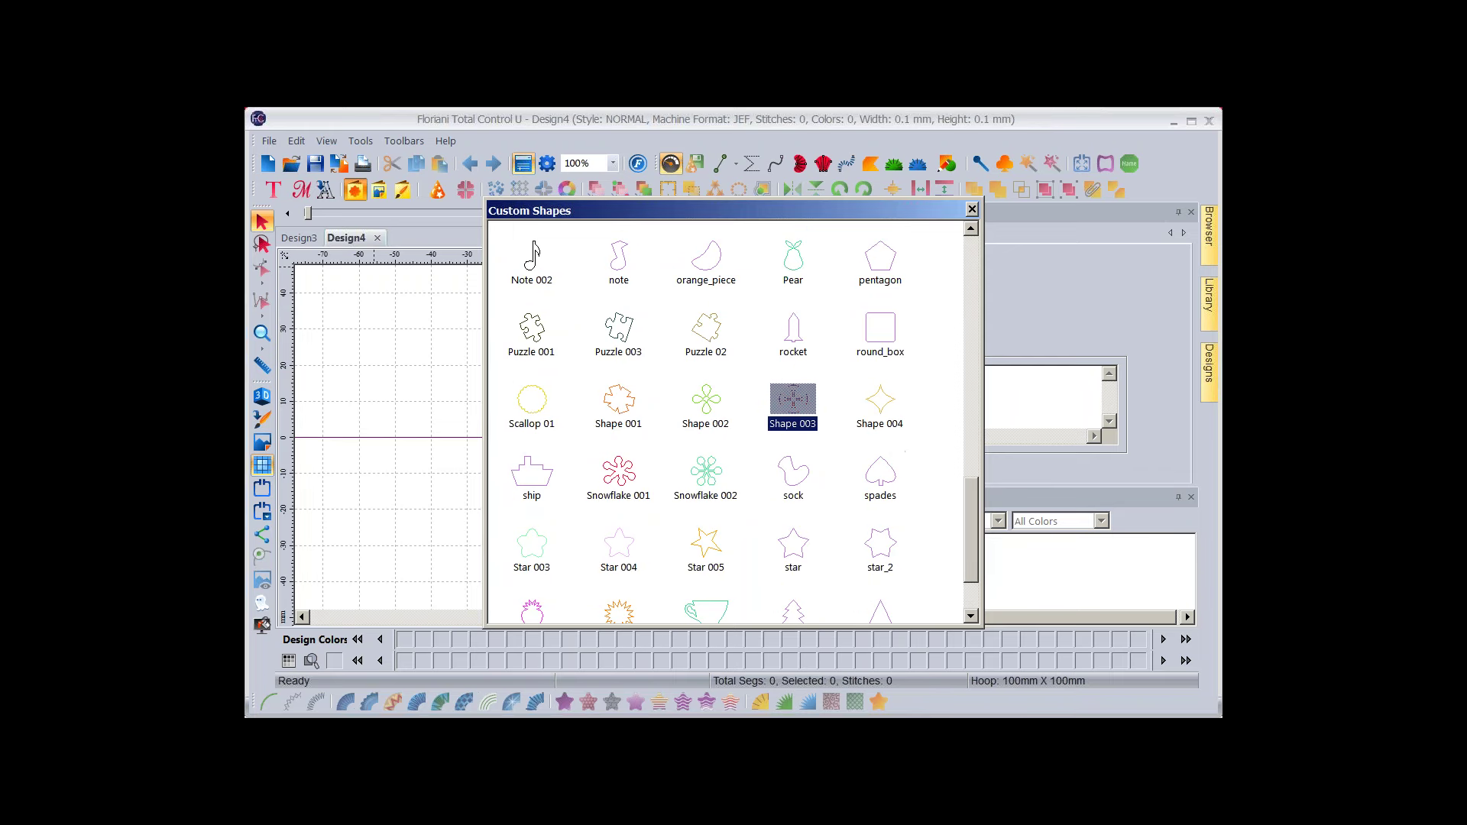
key("Return")
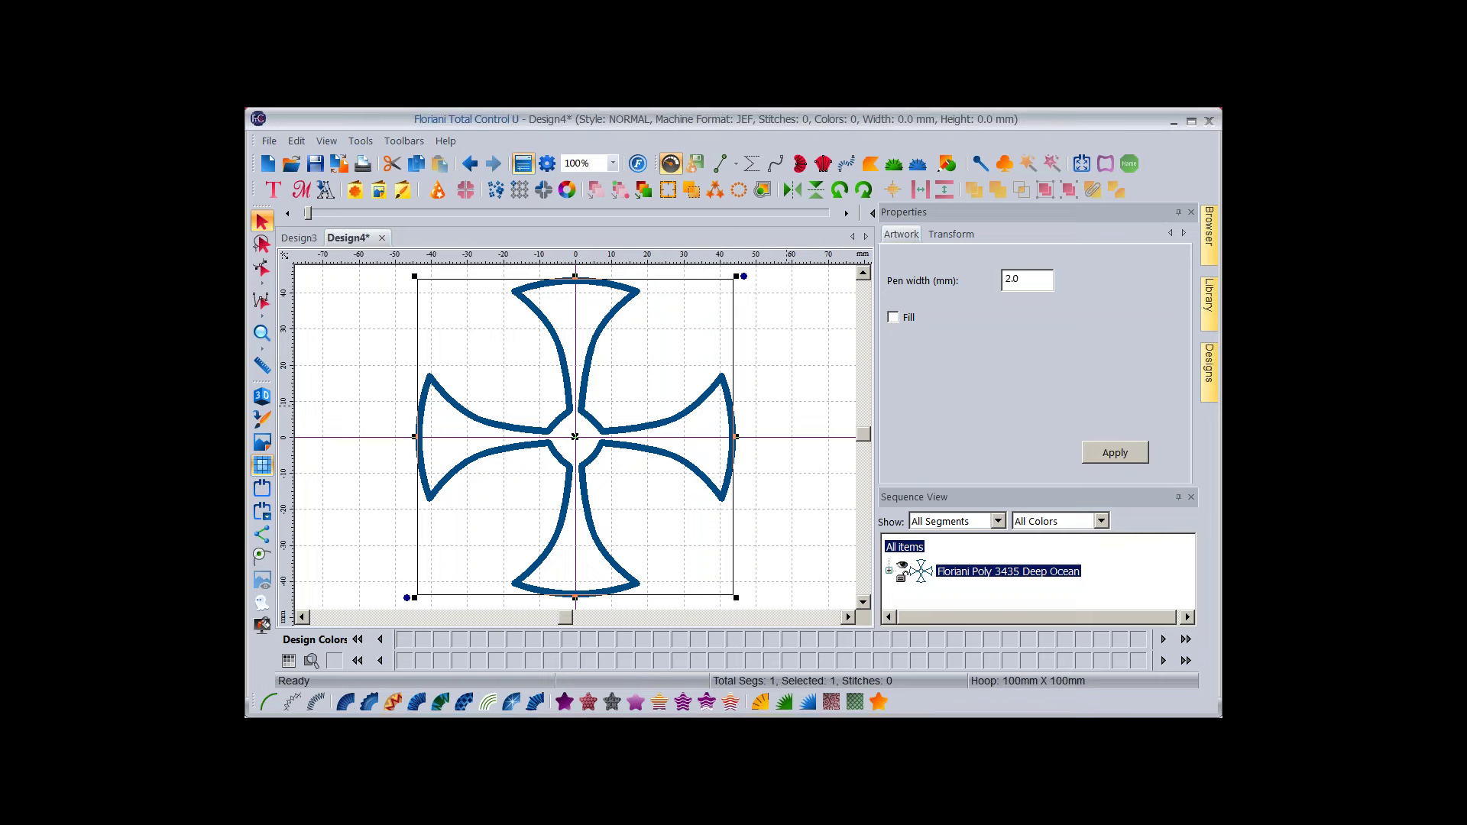
Deselect the cross and examine the outline at the left corner of its top arm up close.
left_click(574, 436)
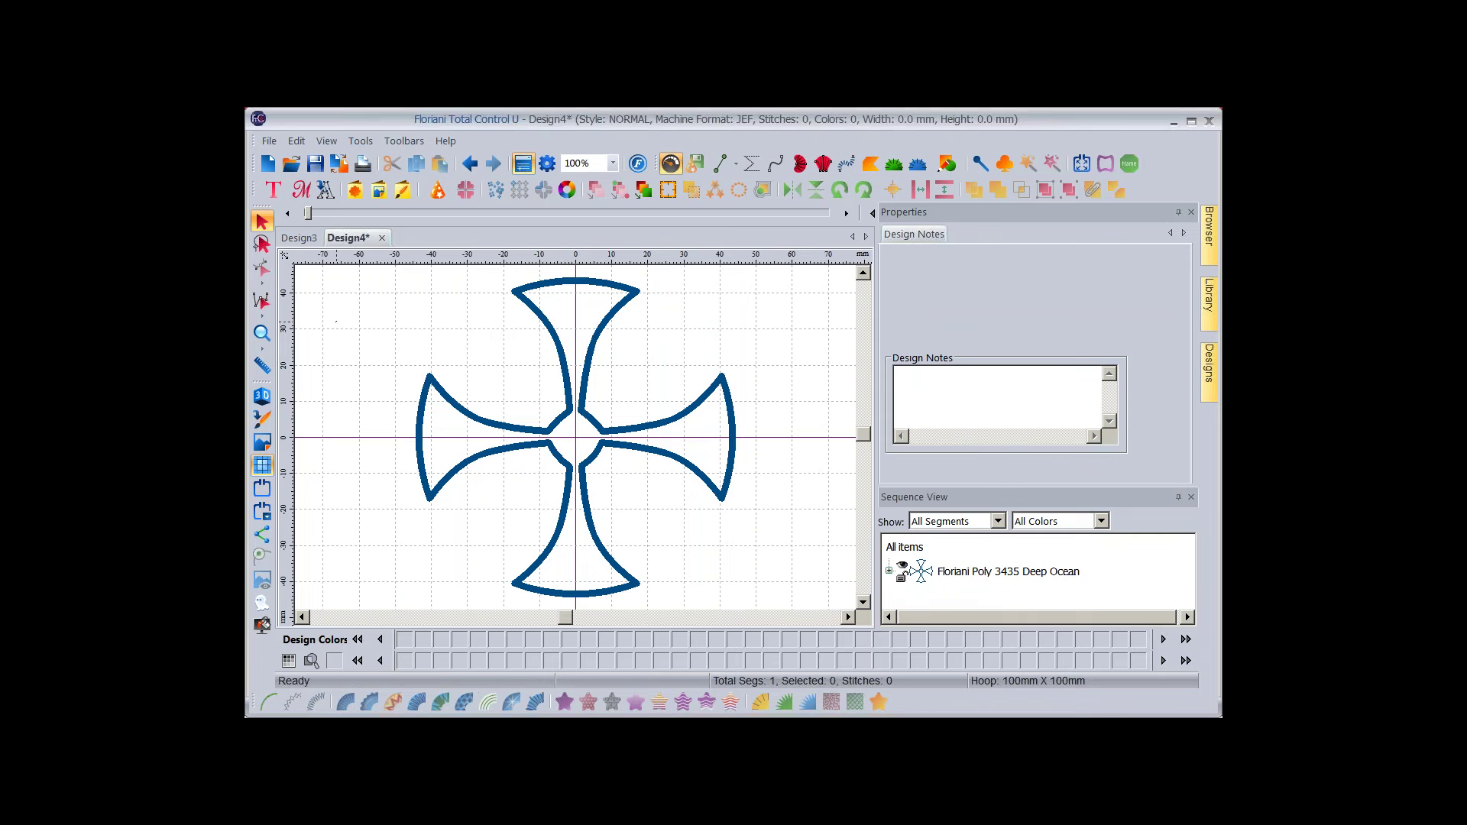
left_click(262, 333)
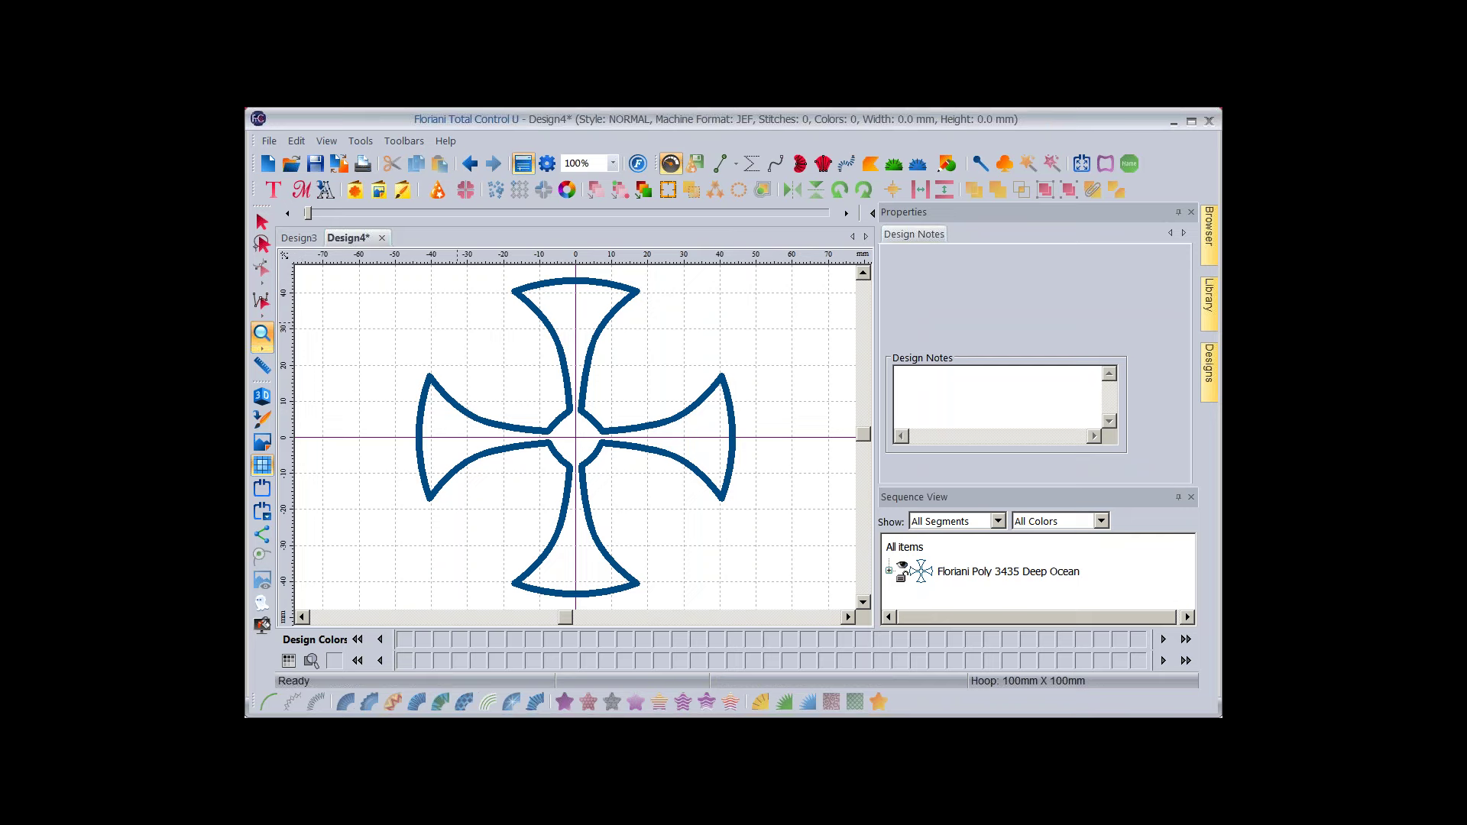
left_click_drag(501, 278, 529, 306)
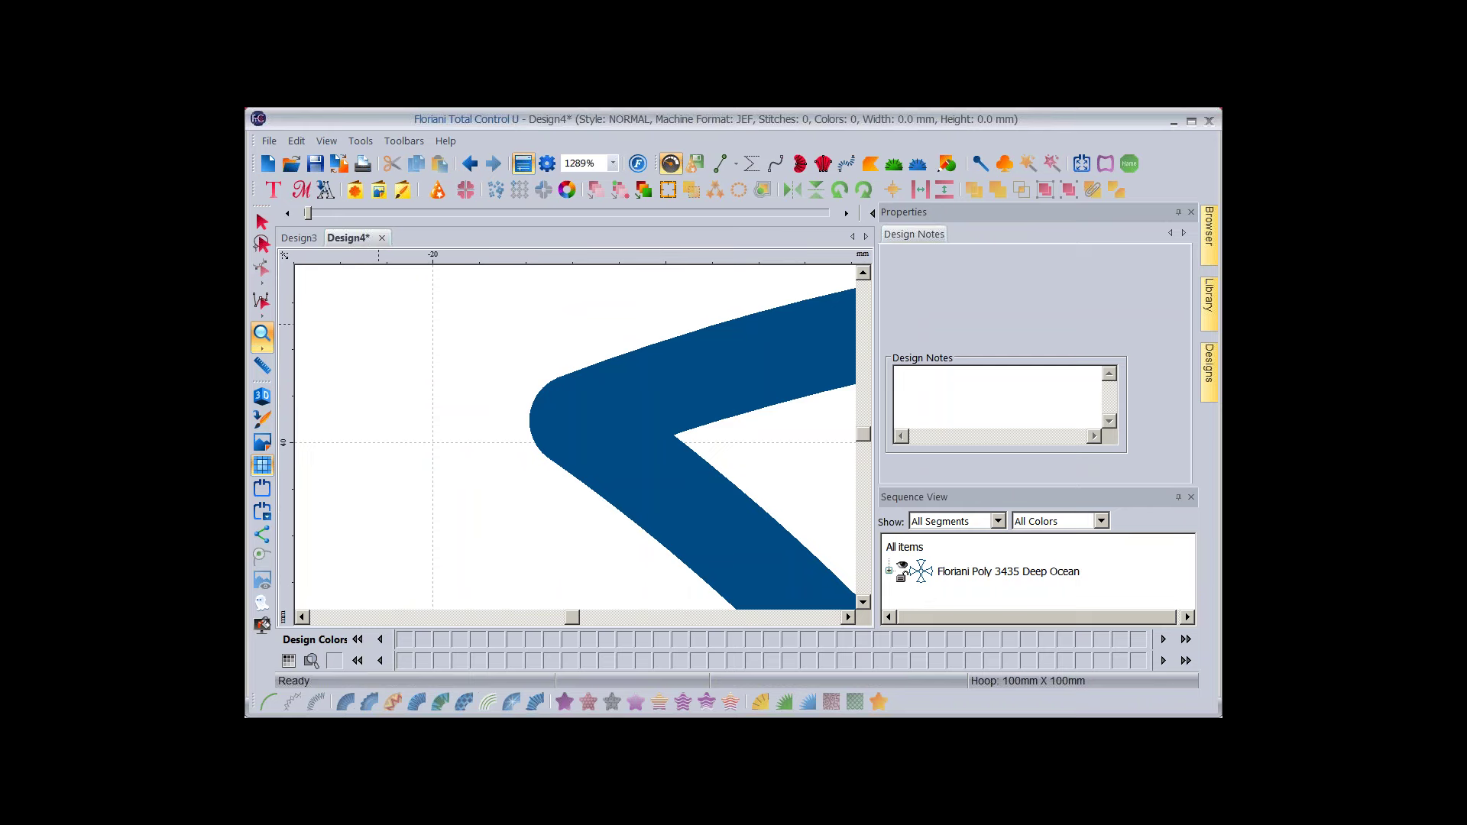
Create another new design and load the caterpillar image FBD005 as its backdrop.
left_click(268, 163)
left_click(379, 190)
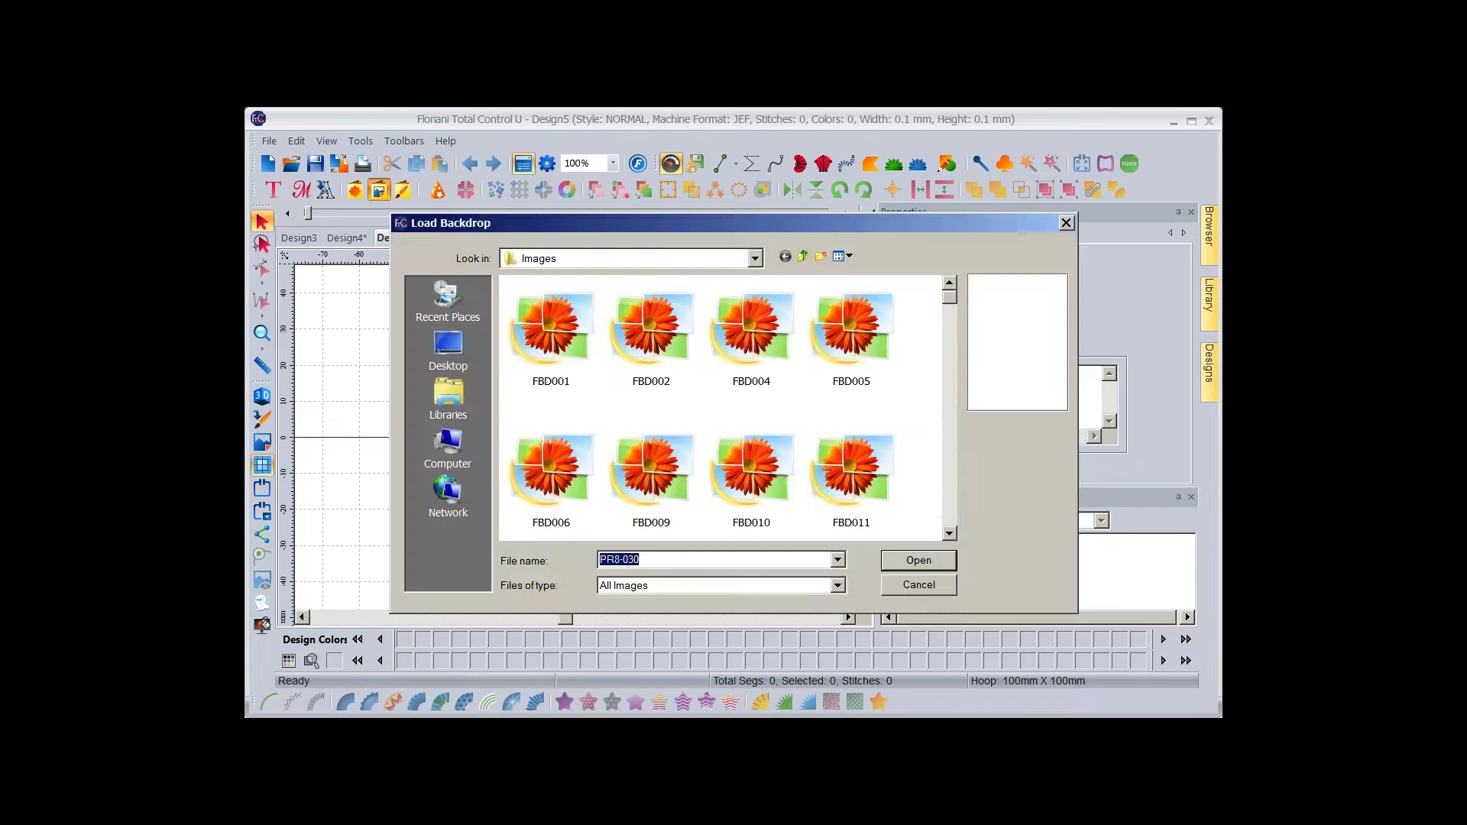
left_click(838, 351)
key("Return")
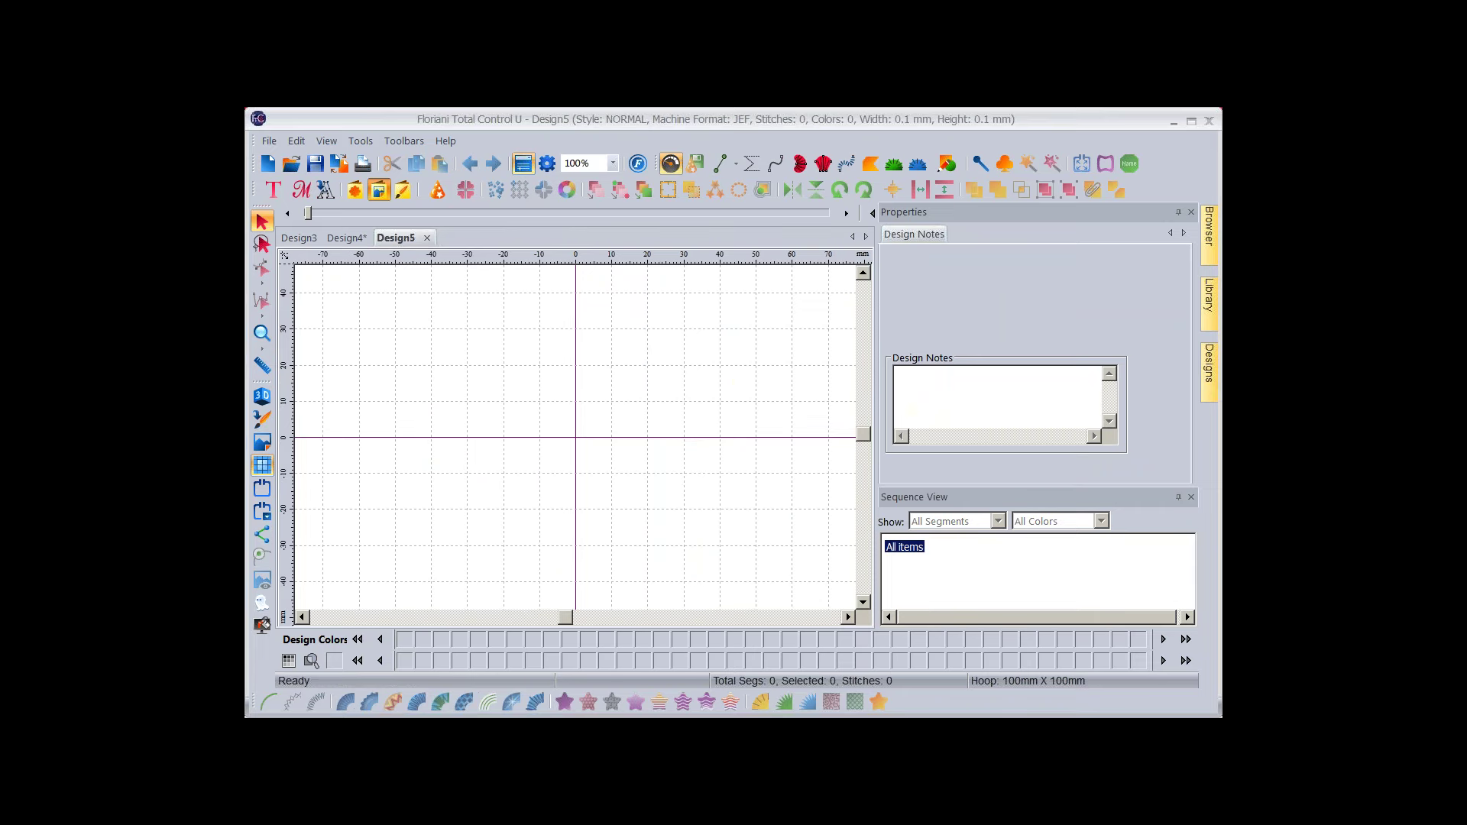
Magnify the edge of the caterpillar backdrop until its individual pixels can be examined.
left_click(262, 334)
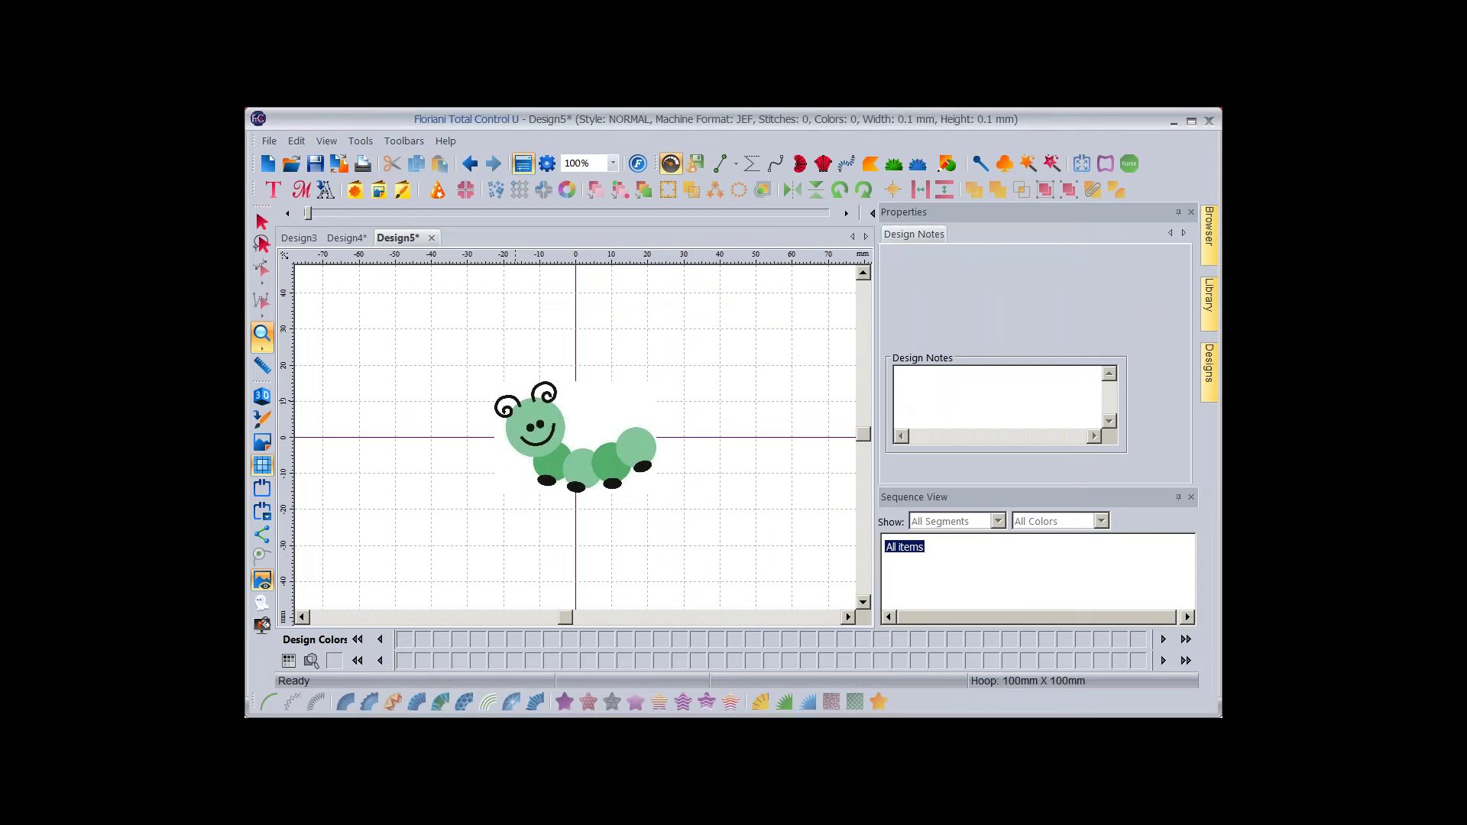
left_click_drag(514, 399, 648, 600)
left_click(661, 435)
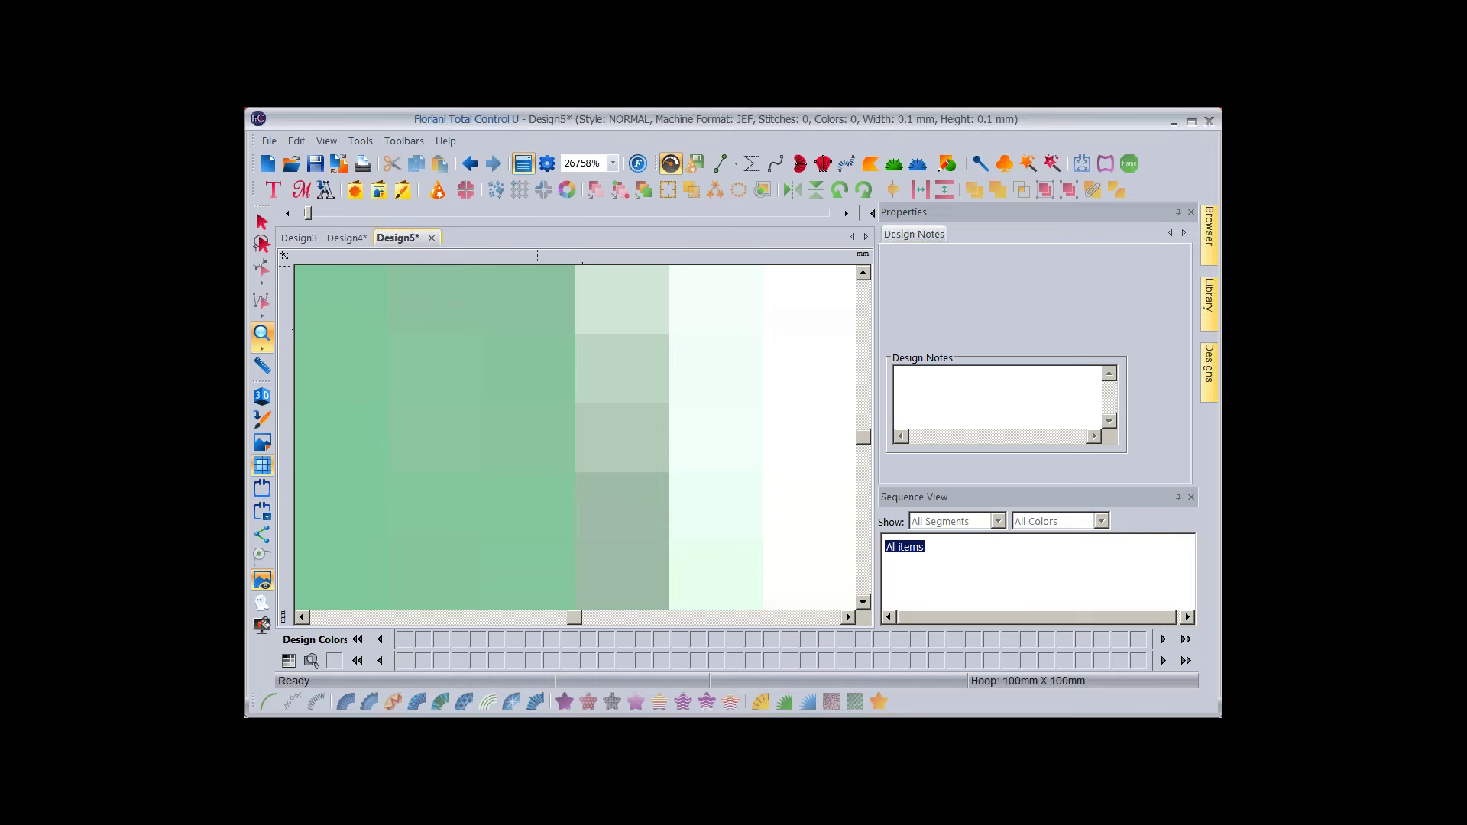
Return to the cross design and fit the whole shape in the view with the Selection tool active.
left_click(346, 238)
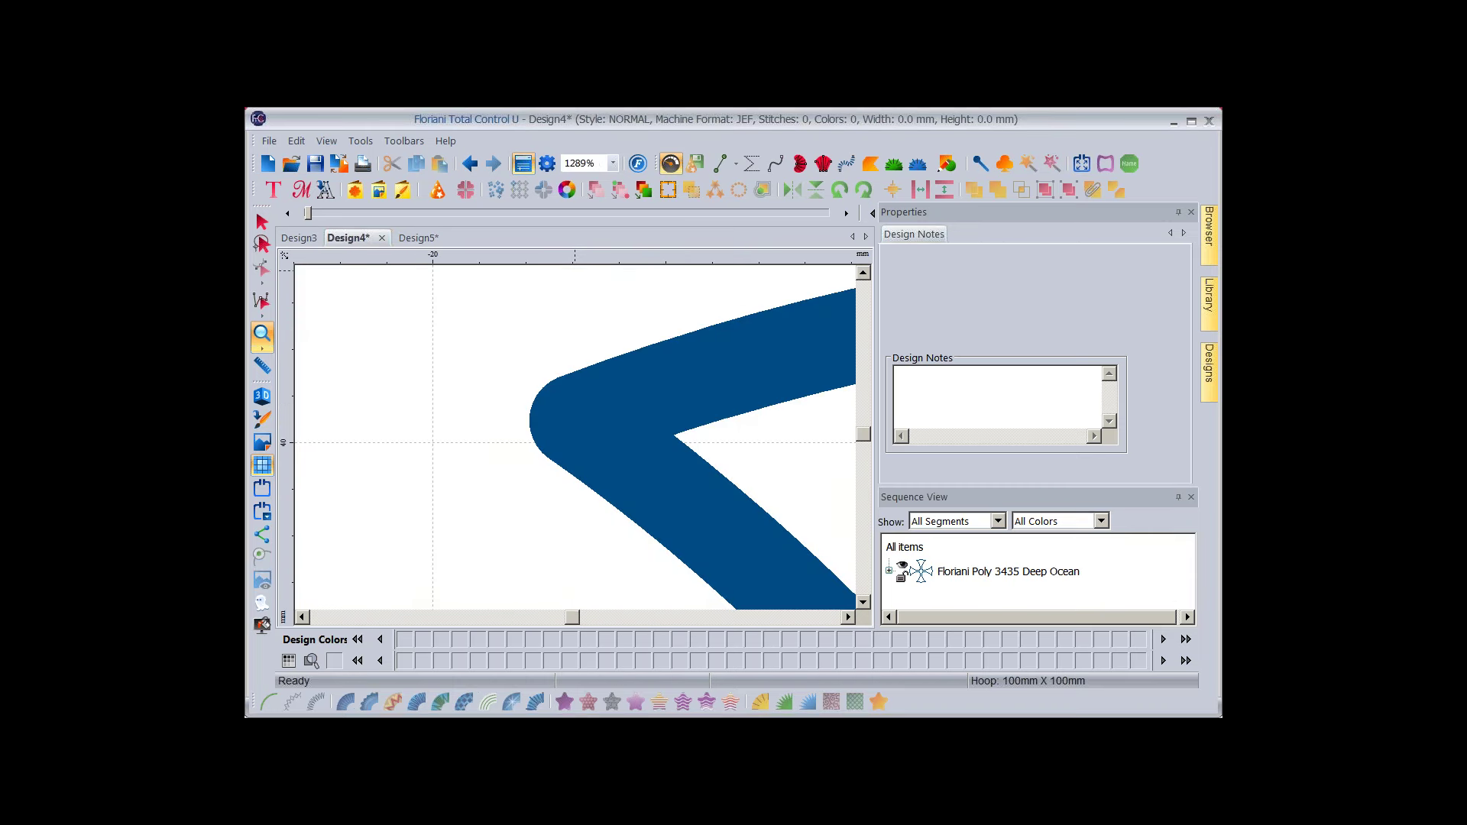
left_click(613, 162)
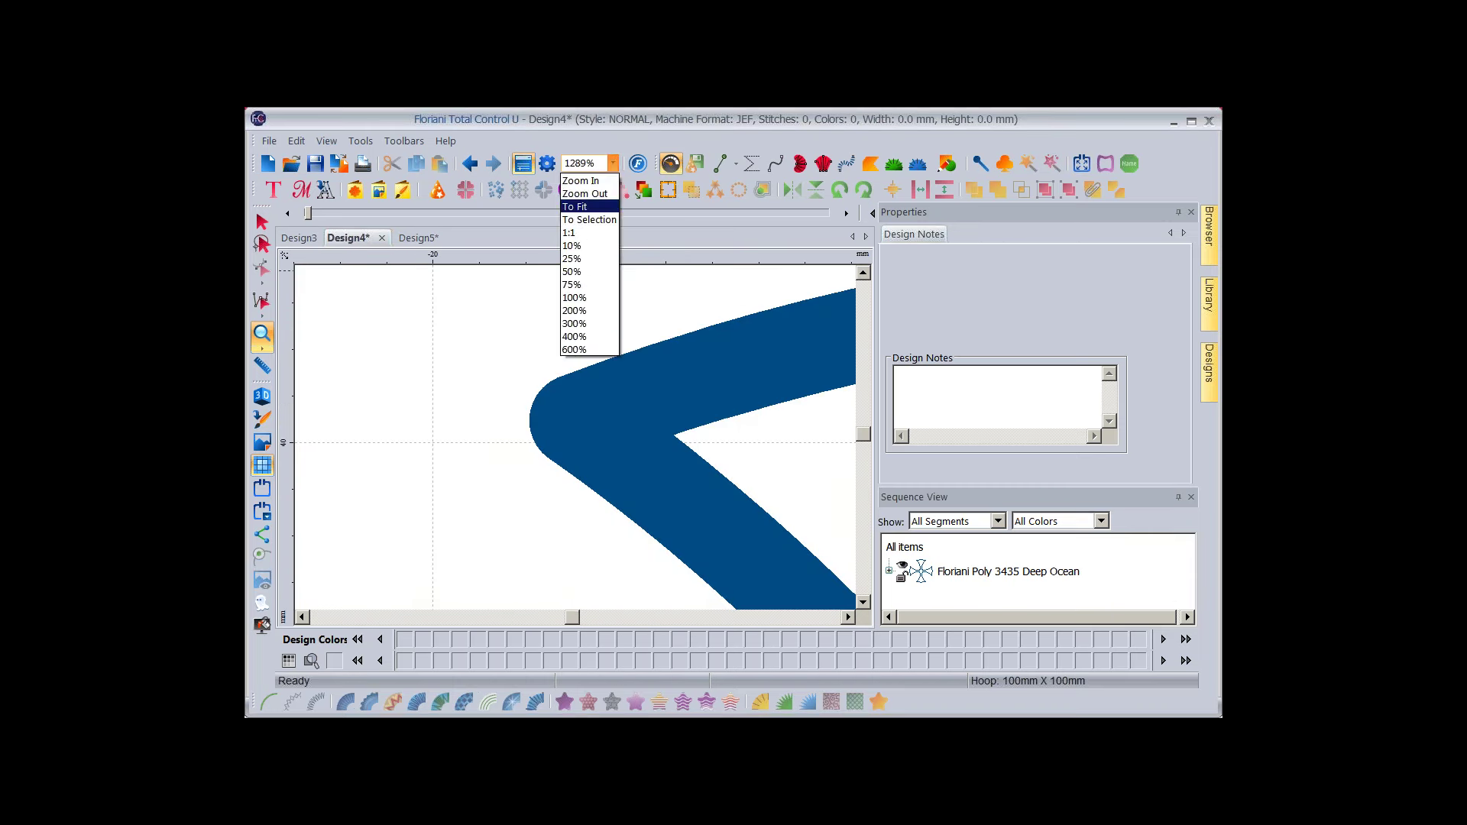
left_click(565, 163)
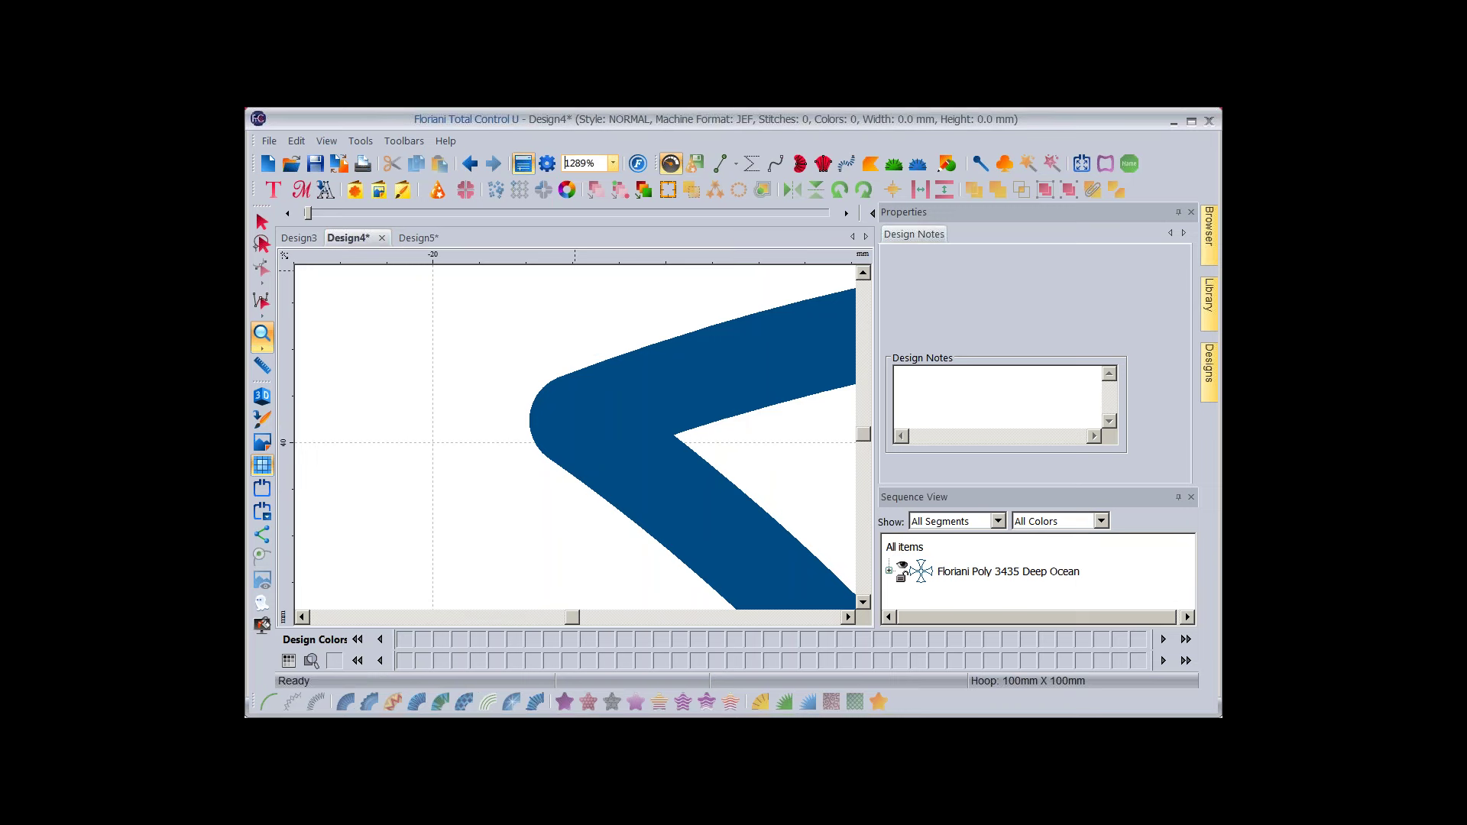
left_click(262, 221)
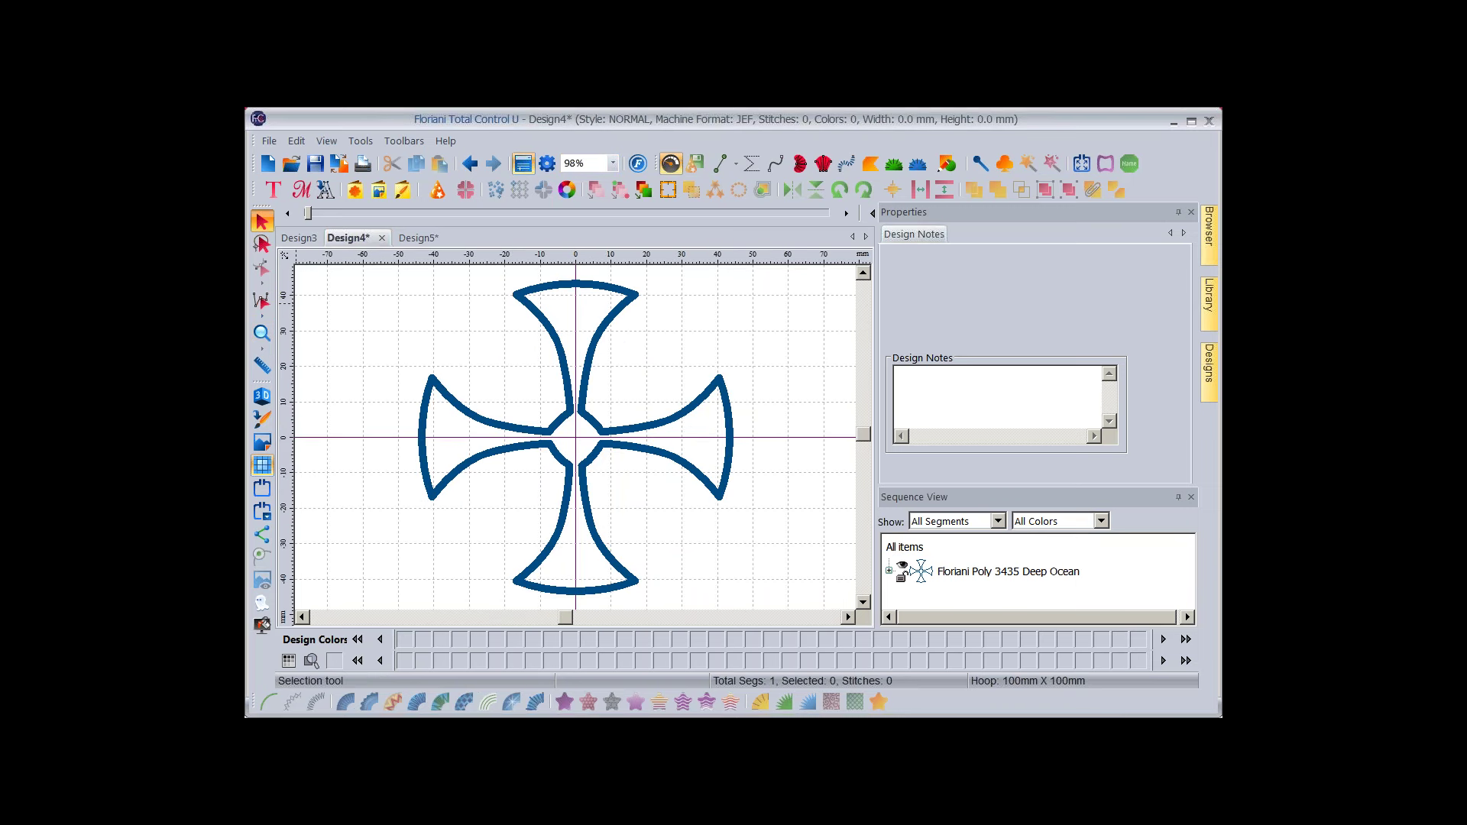
Switch the cross's dimensions to inches and resize it to 6 inches wide by 6 inches high with the aspect ratio maintained.
key("ctrl+a")
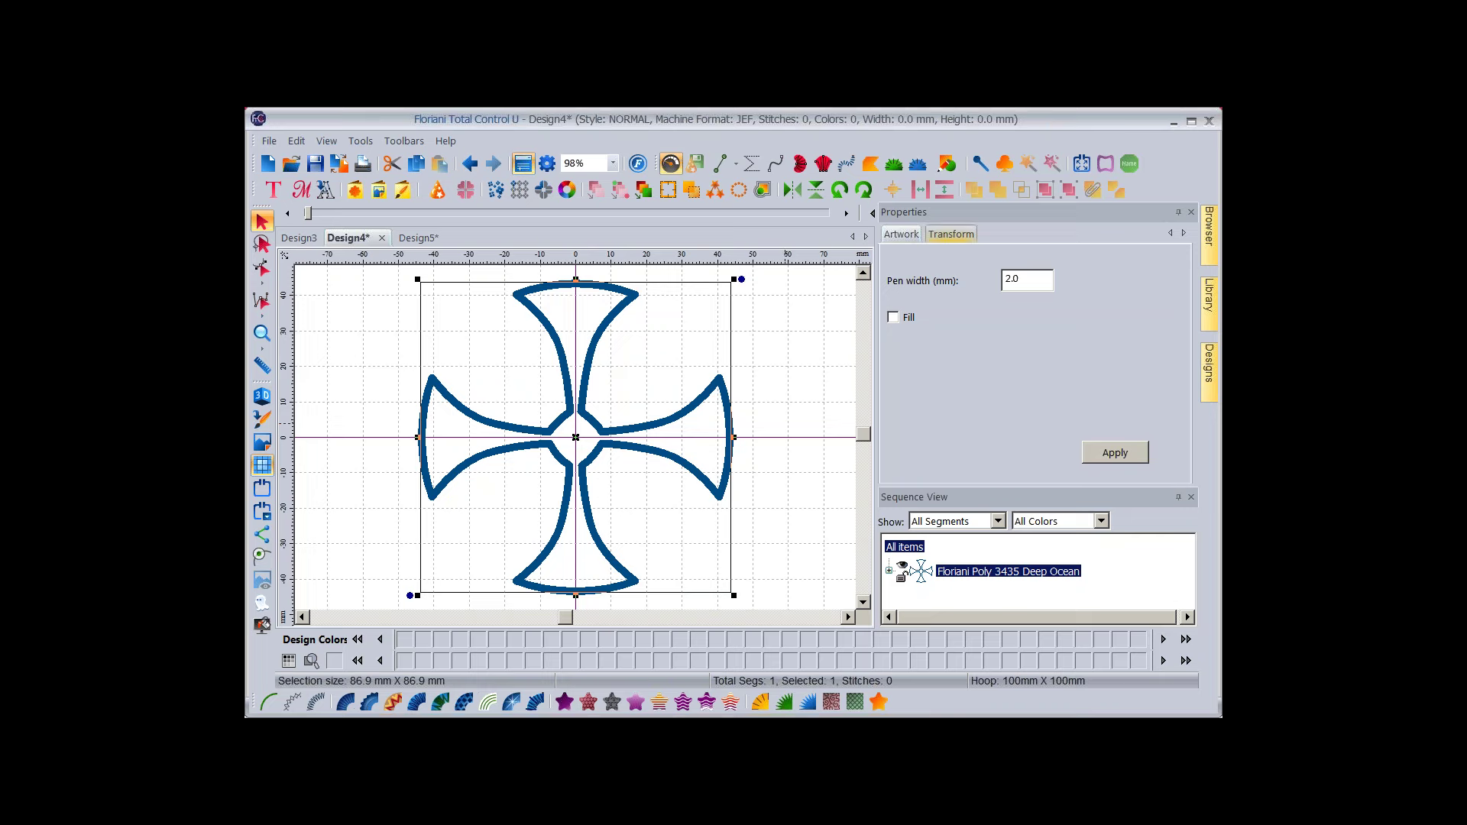
left_click(952, 234)
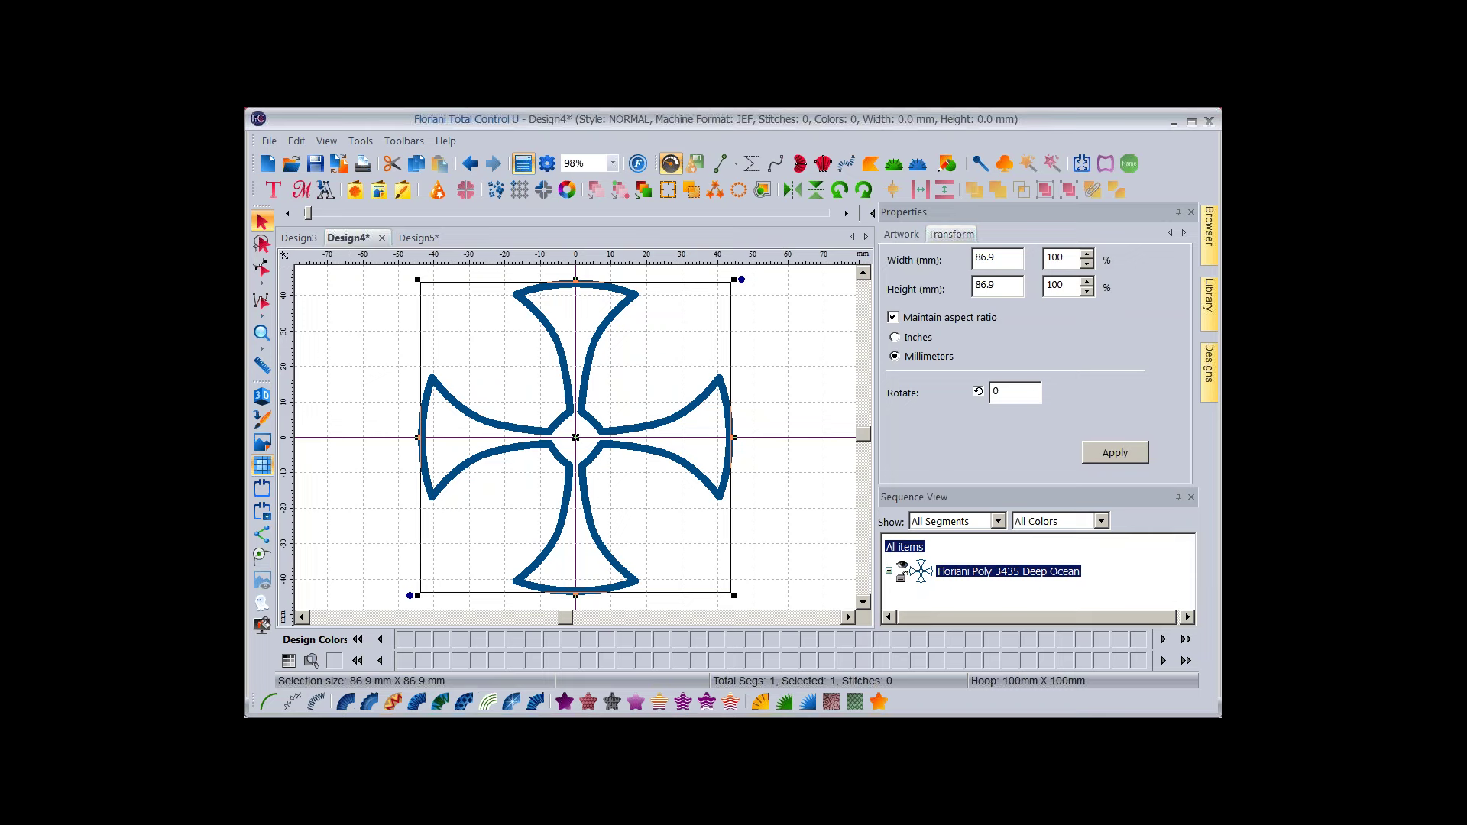
left_click(895, 337)
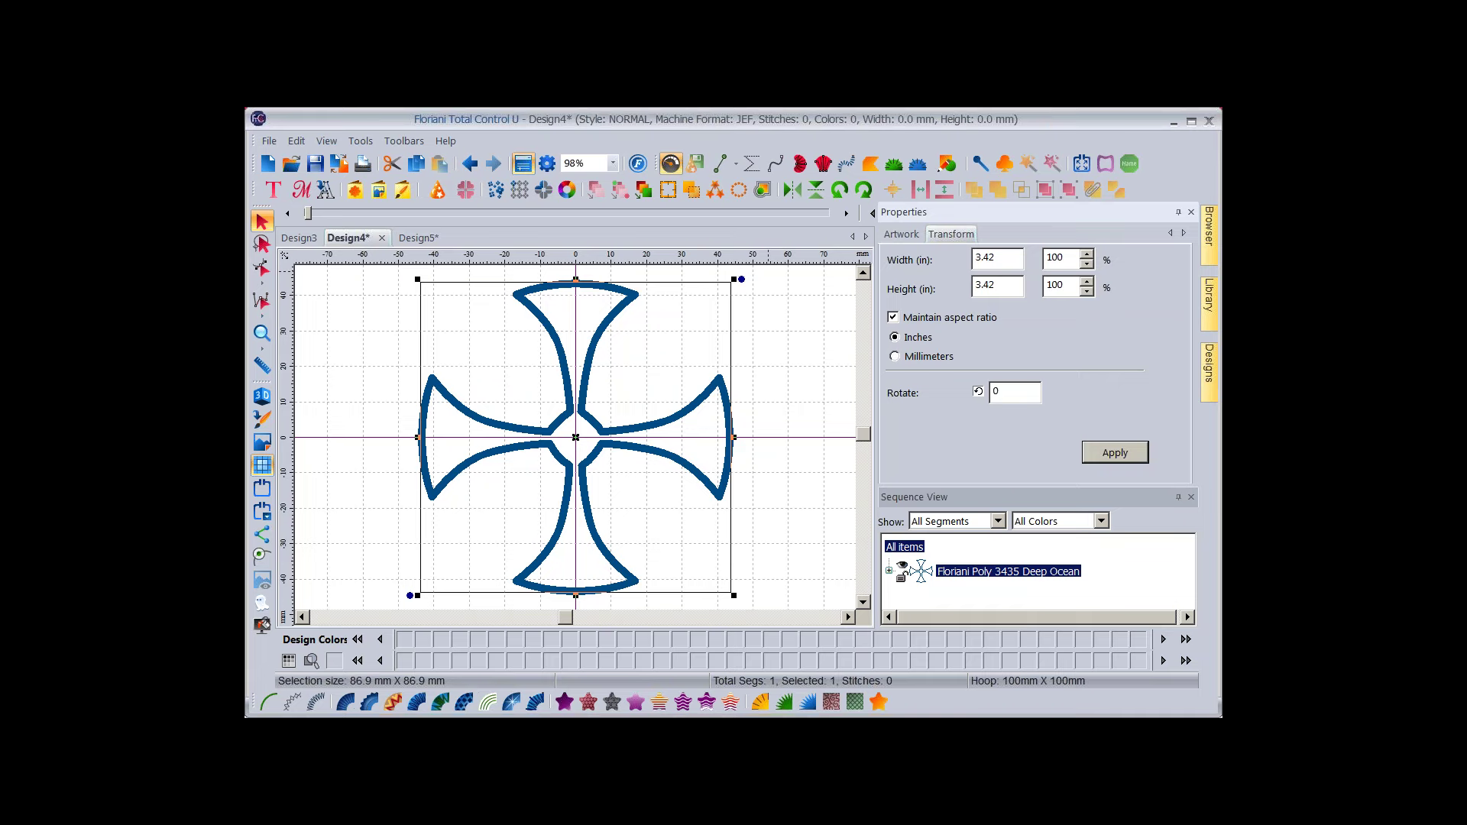
double_click(985, 258)
type("6")
left_click(893, 317)
key("Tab")
type("4")
double_click(980, 285)
type("6")
key("Return")
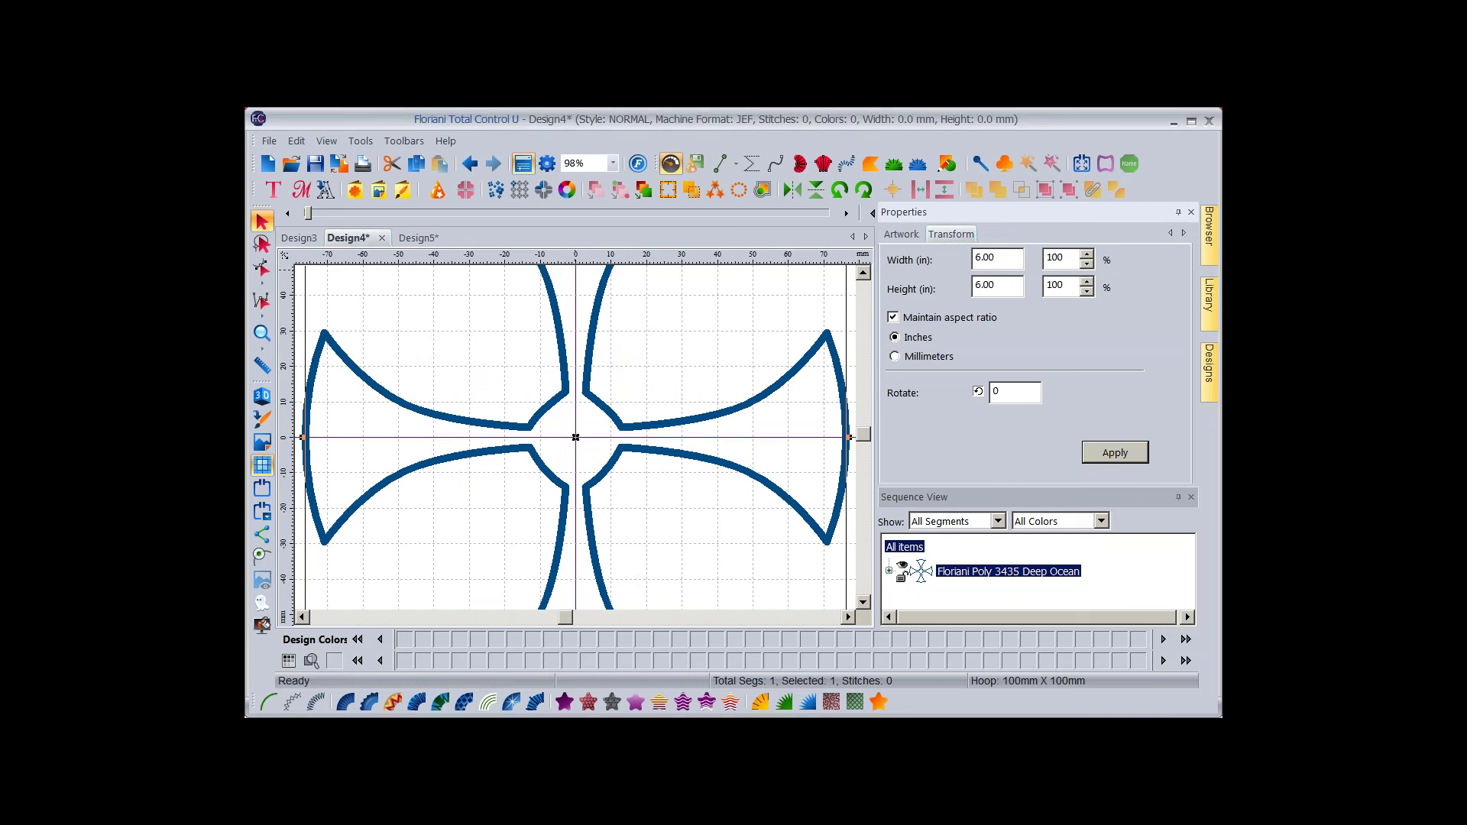
Fit the whole cross in the view and set its outline pen width to 0.2 mm.
left_click(565, 162)
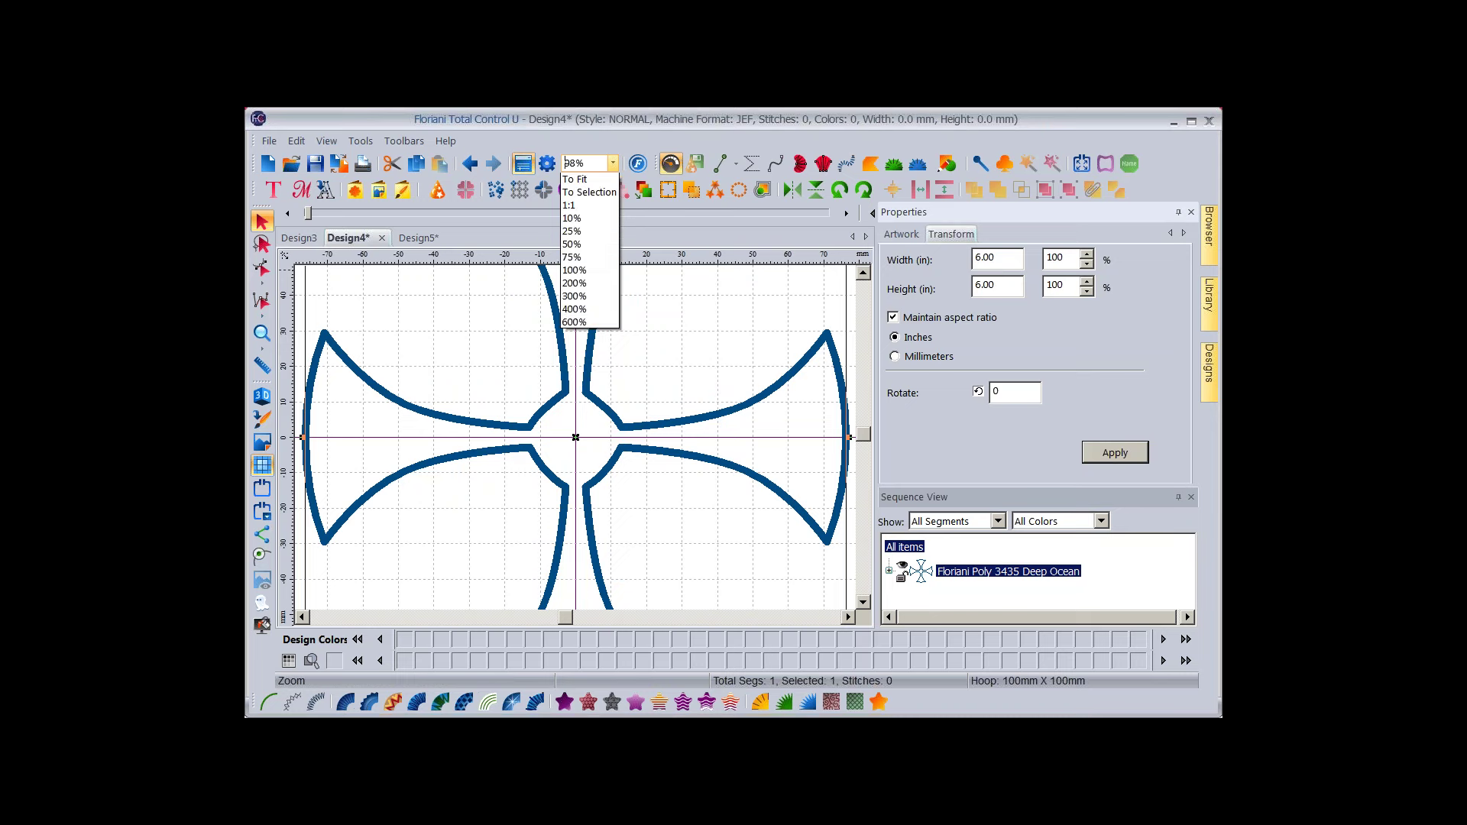
left_click(574, 179)
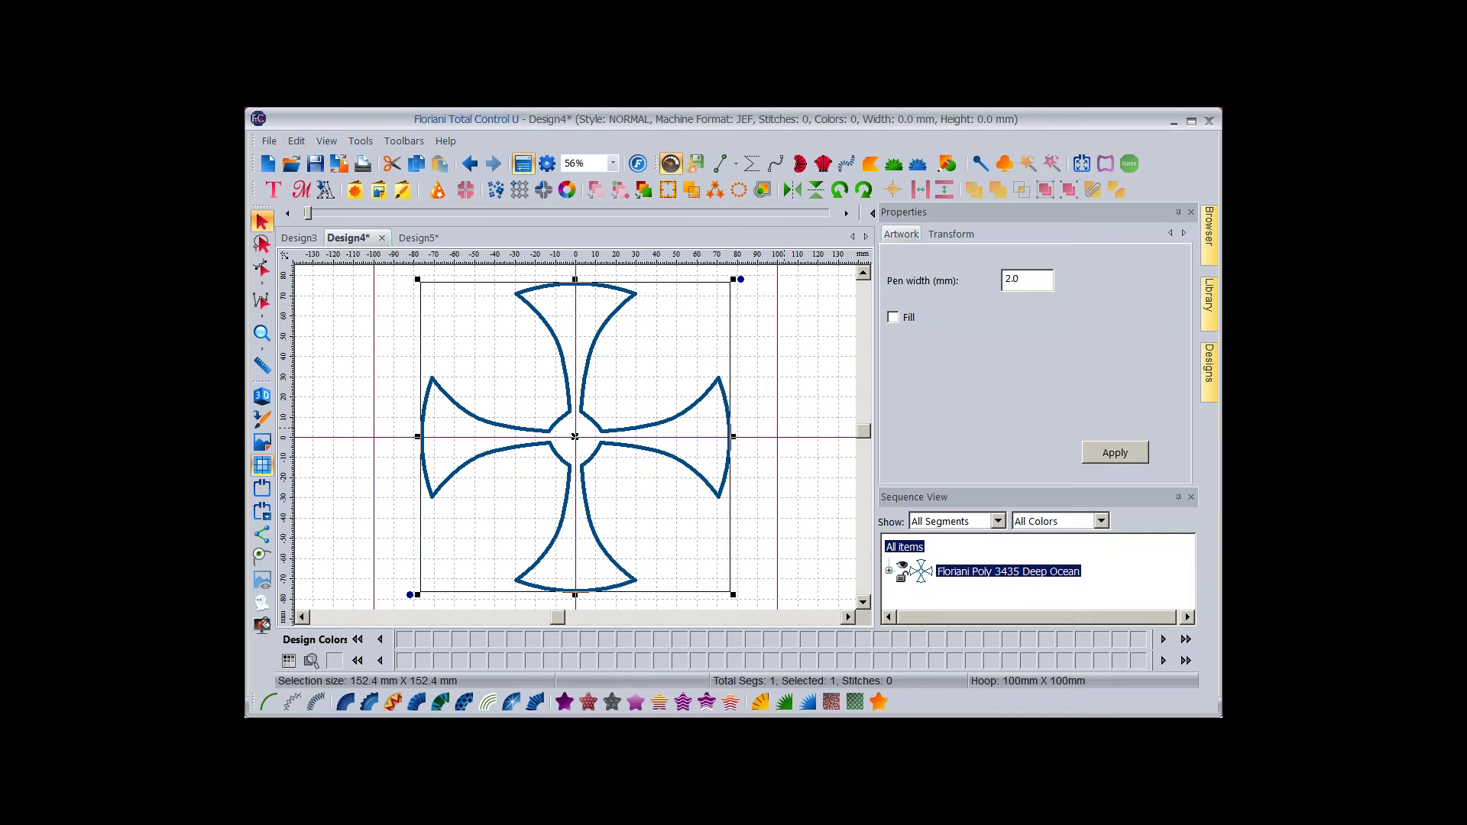
left_click(1027, 280)
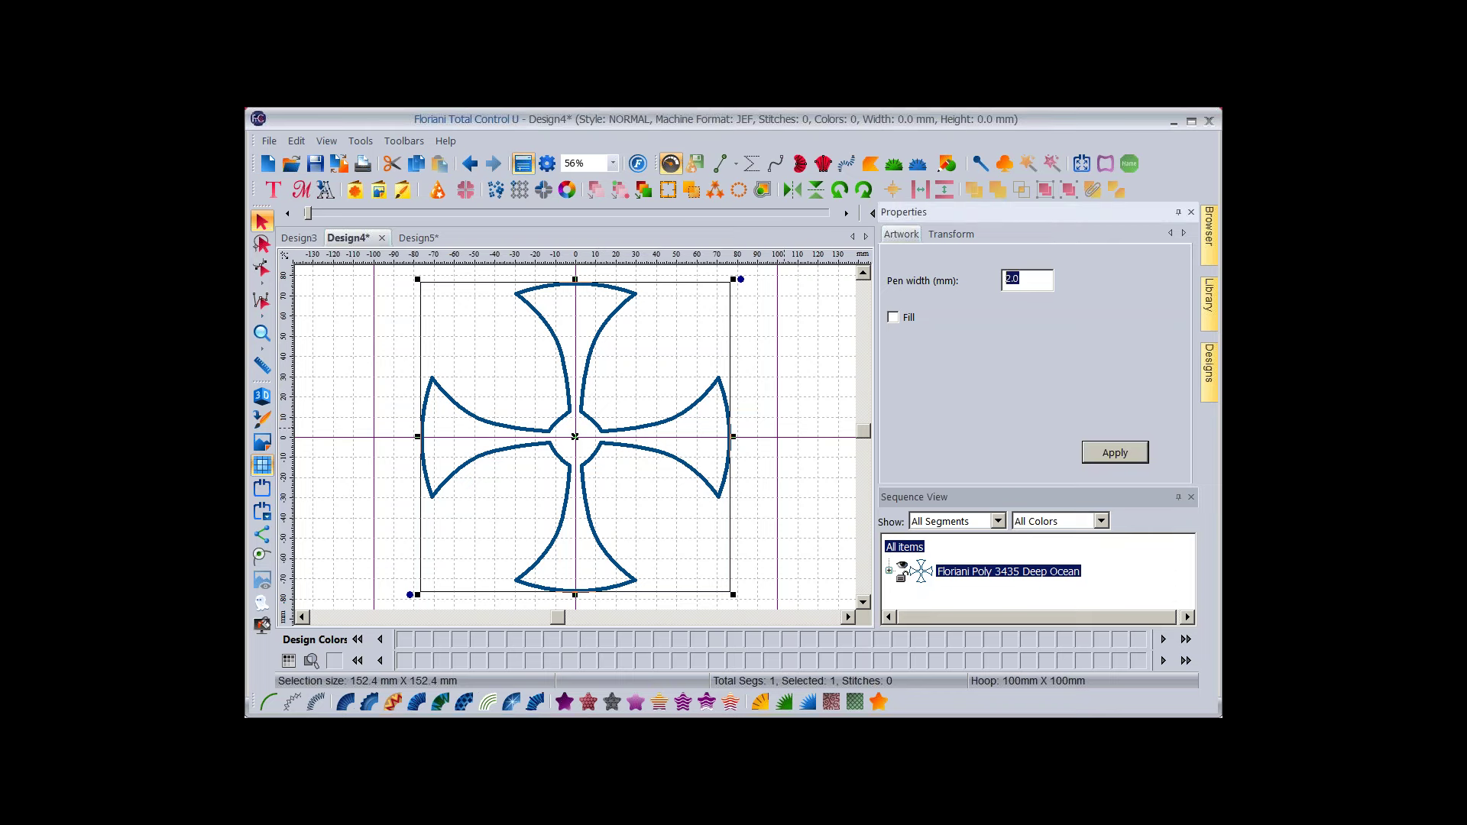
type(".2")
key("Return")
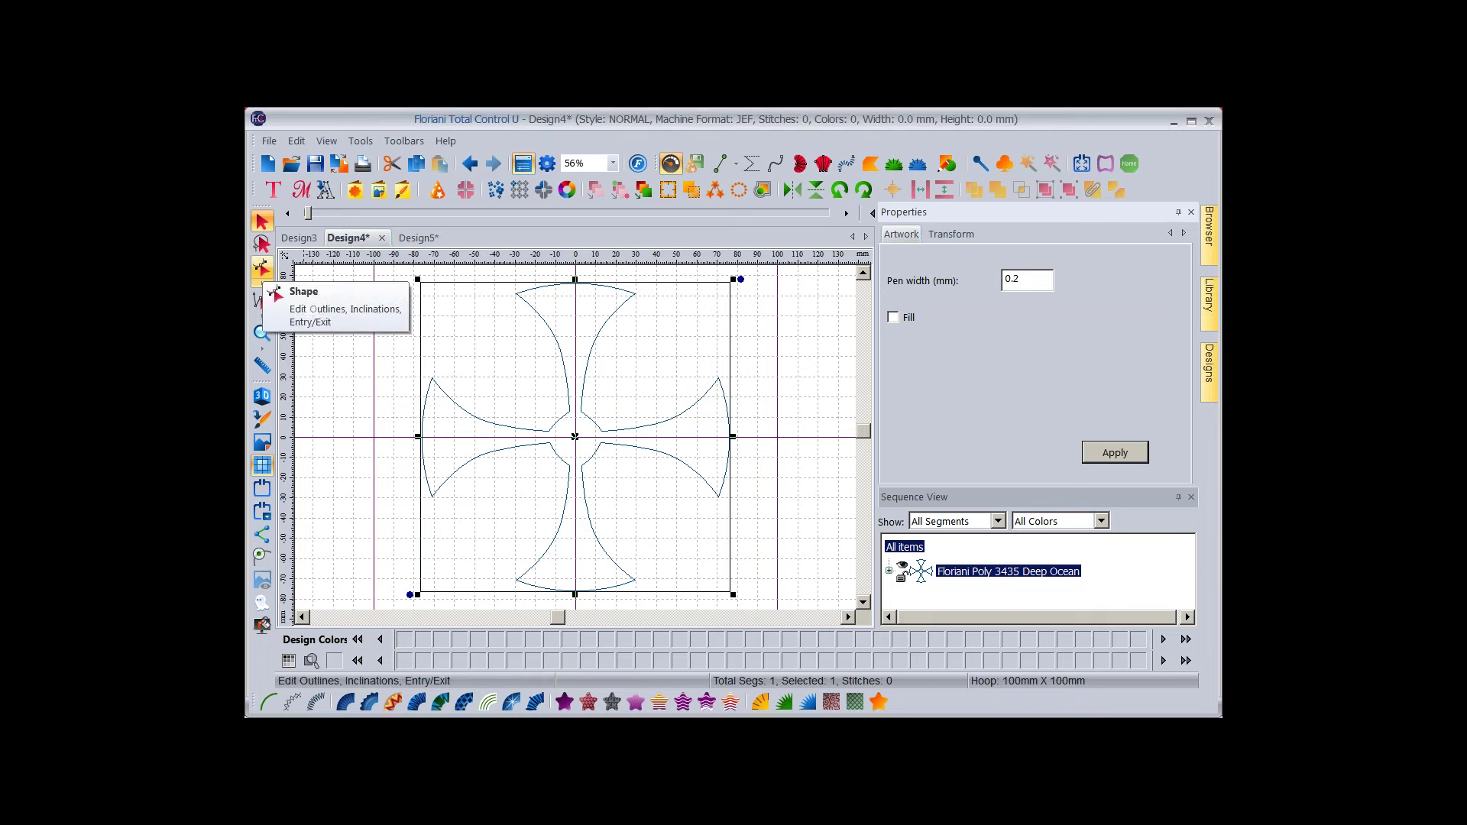
Display the cross's outline nodes with the Shape tool and set its pen width to 2 mm.
left_click(262, 269)
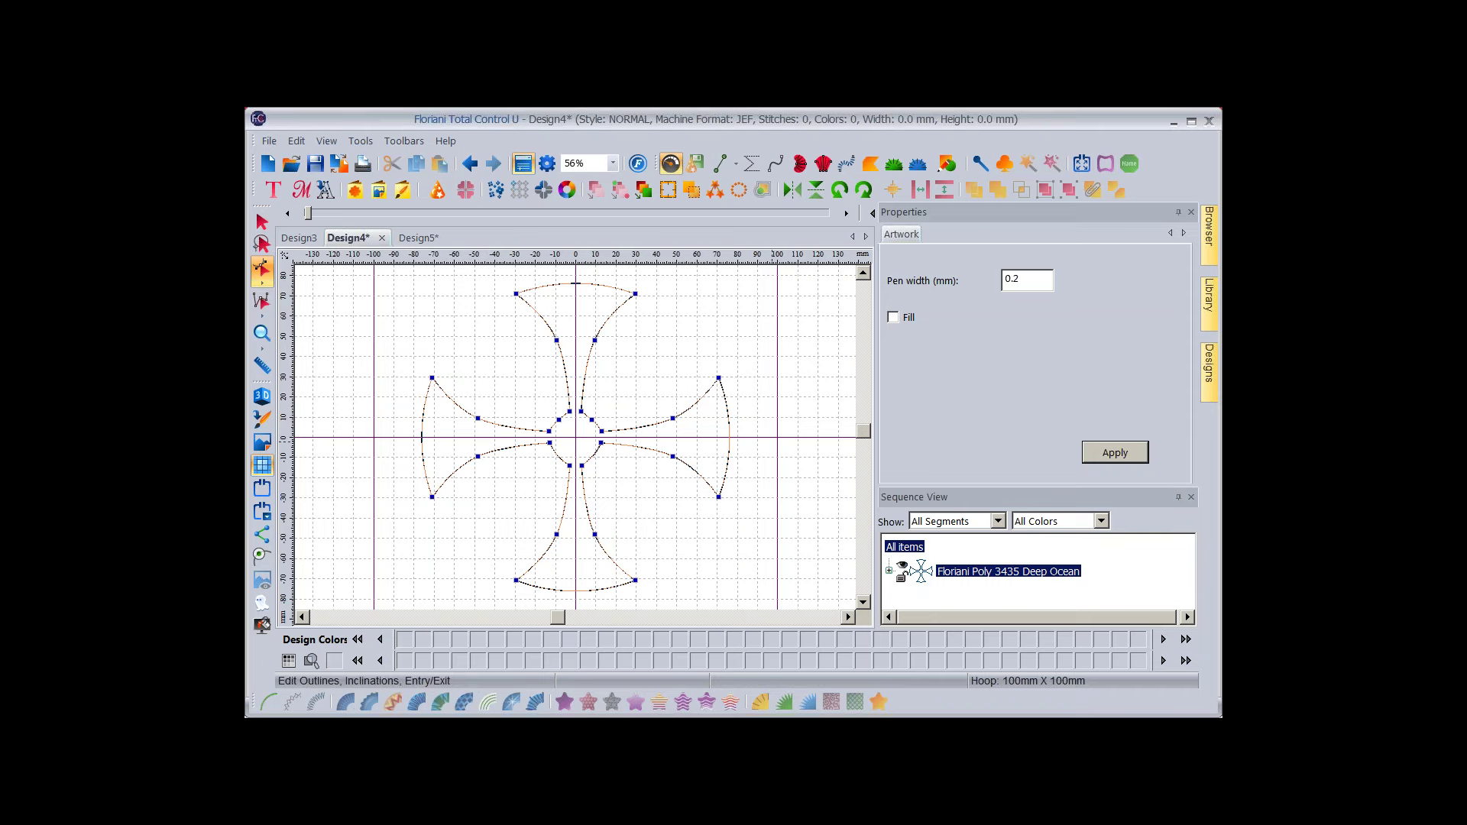
double_click(1013, 280)
type("2")
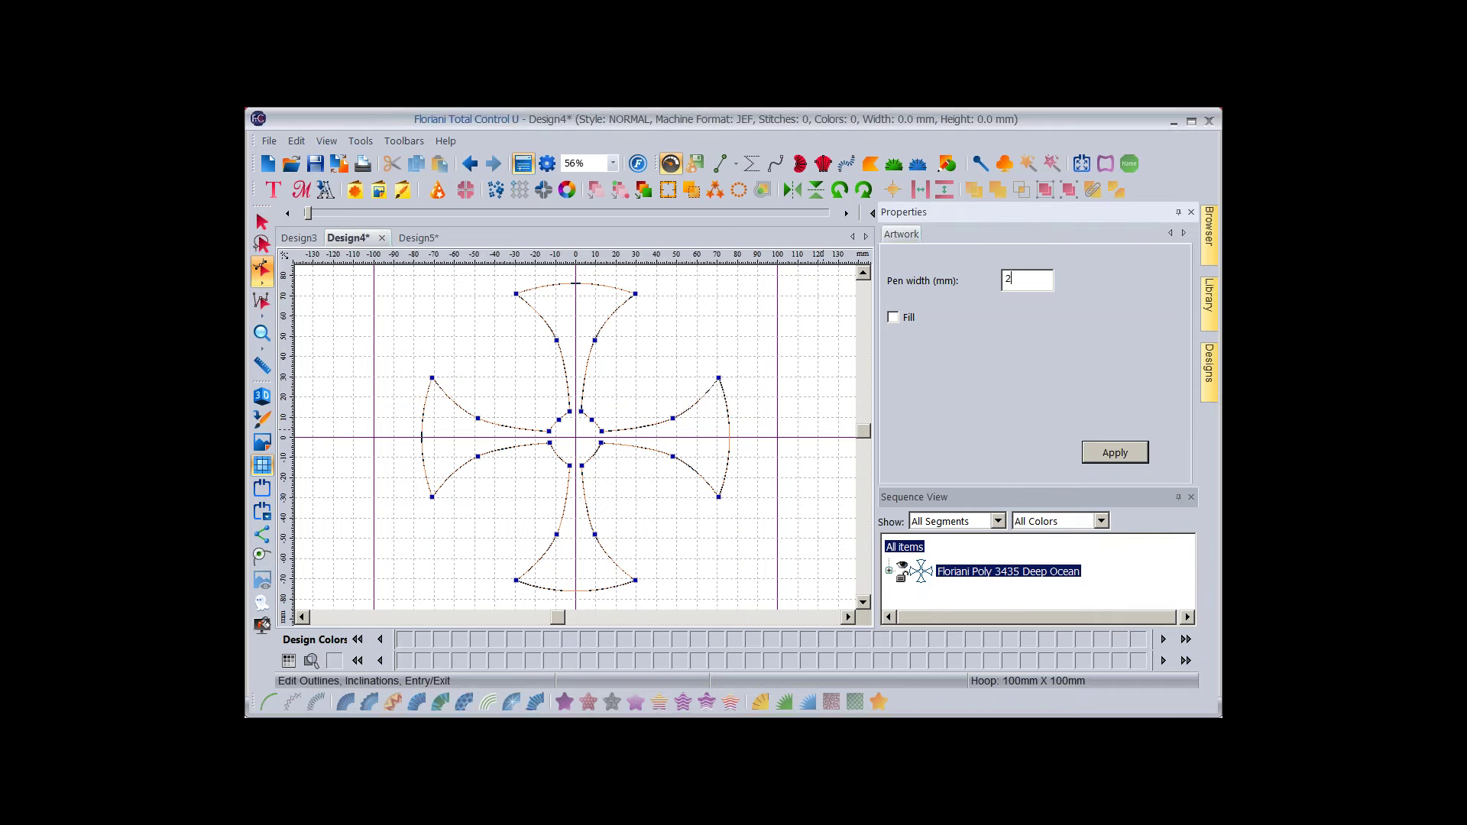
key("Return")
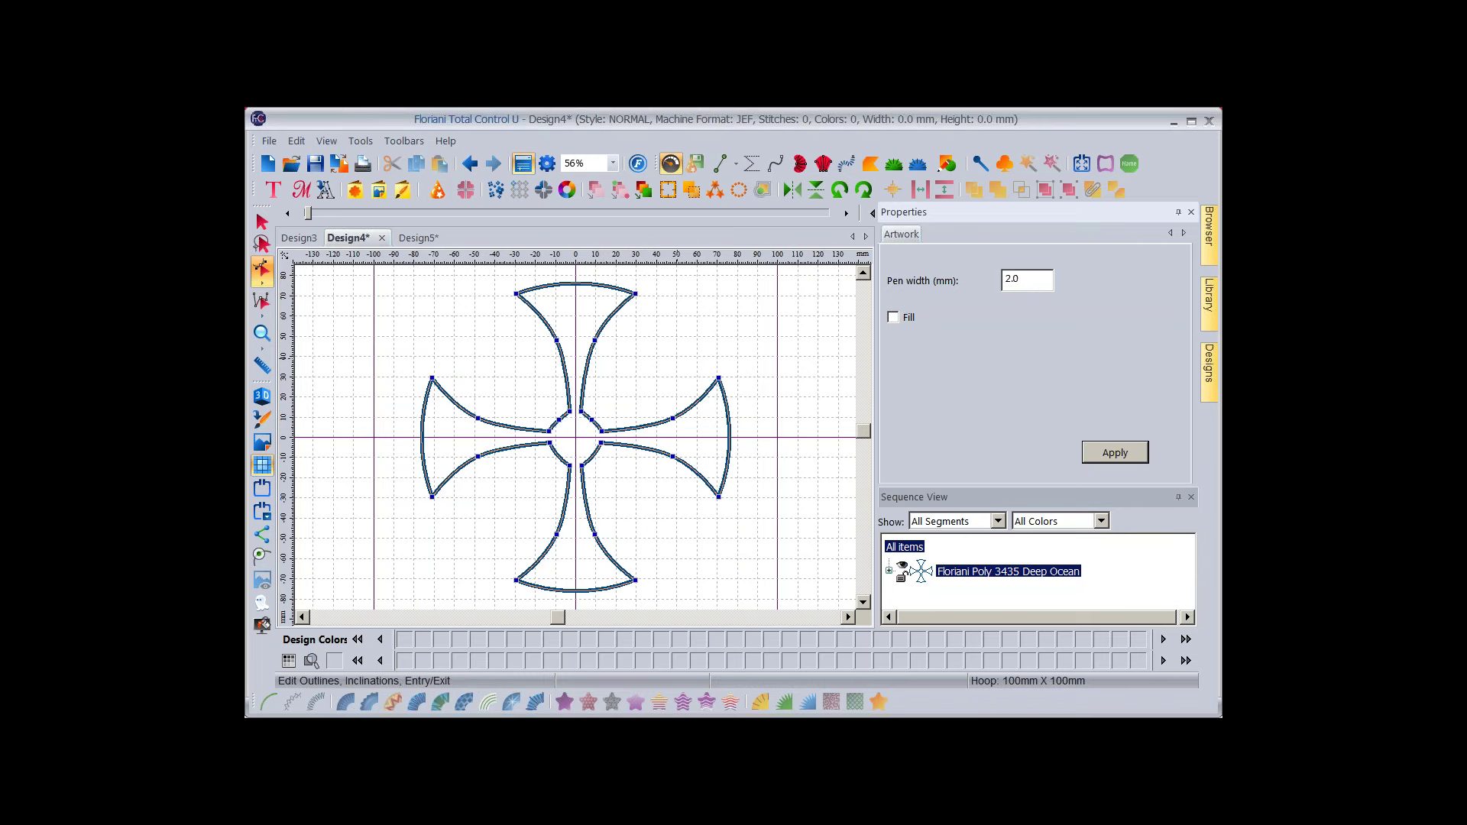
Reselect the cross with the Selection tool and apply a solid fill to it.
key("Escape")
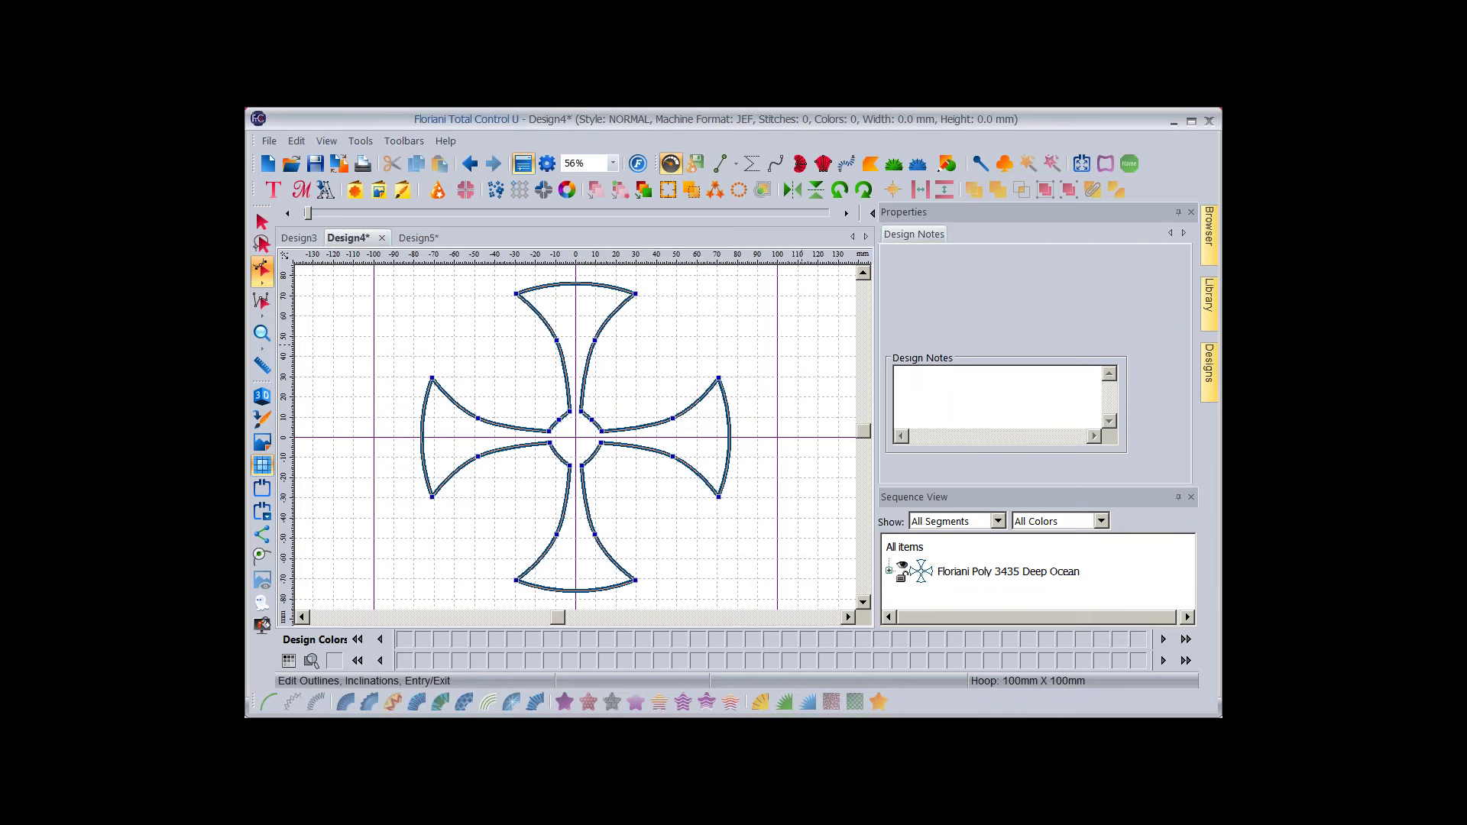
left_click(262, 269)
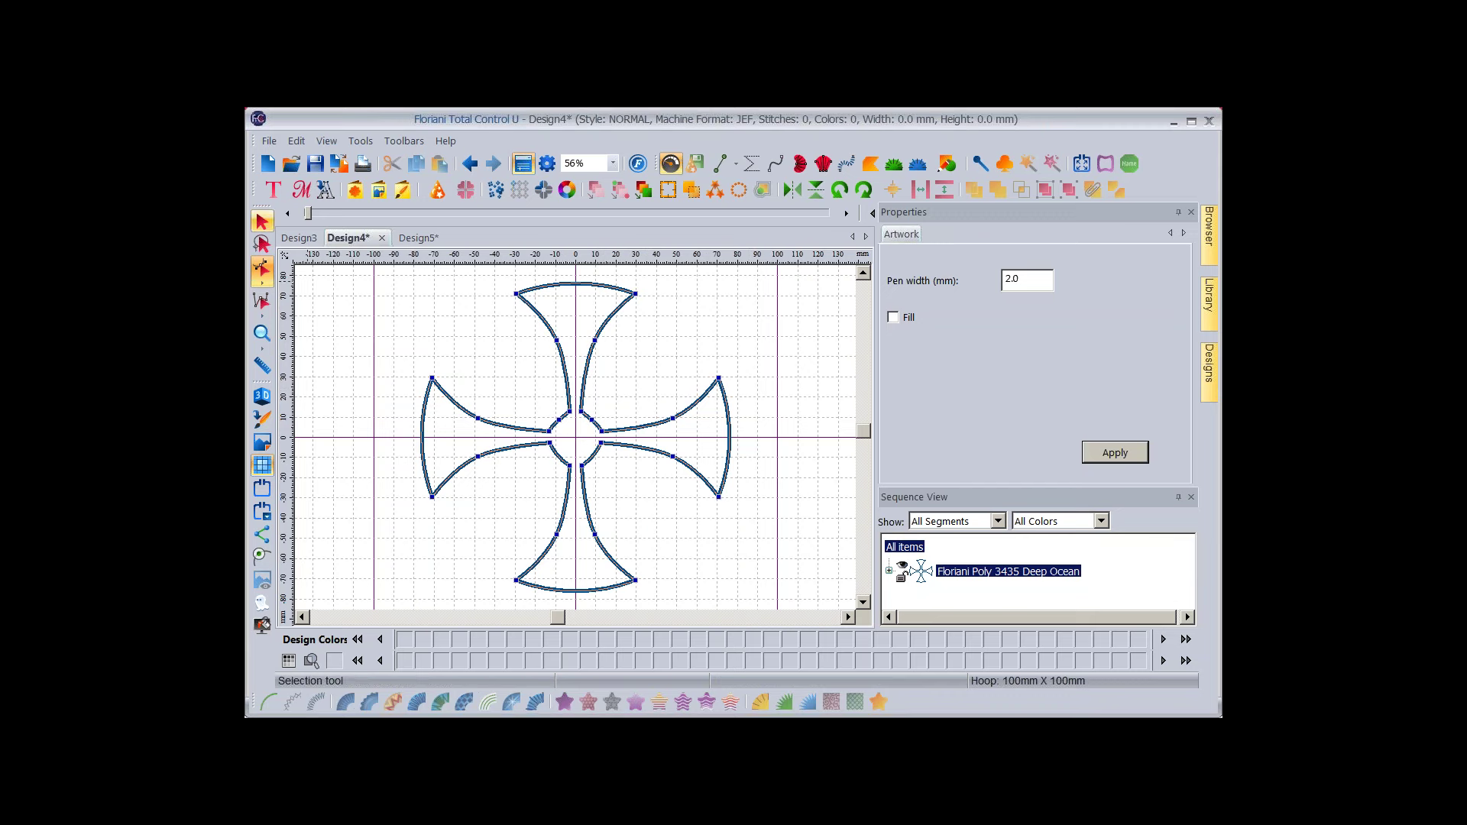
left_click(262, 222)
left_click(893, 317)
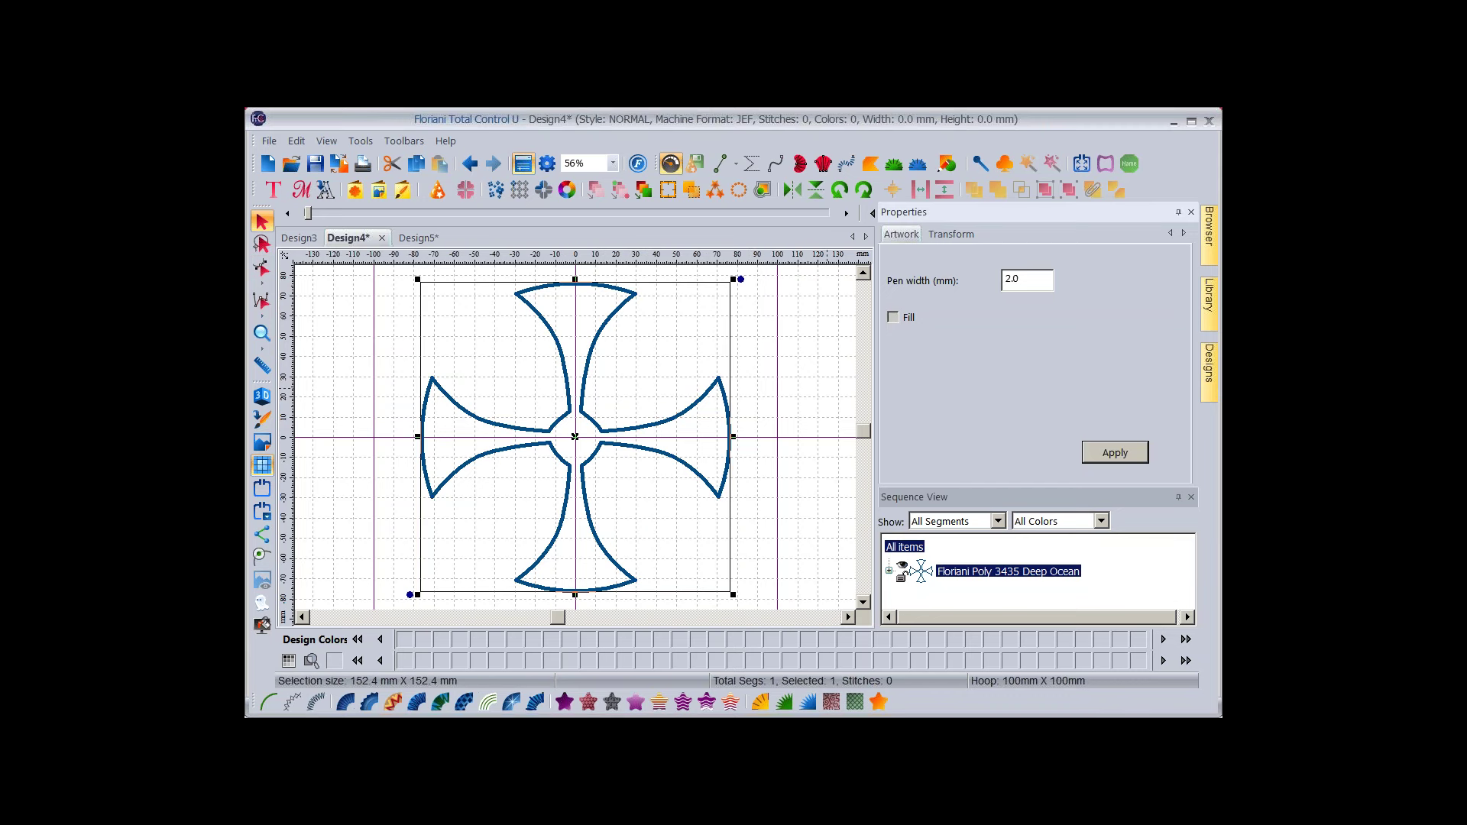
left_click(1114, 452)
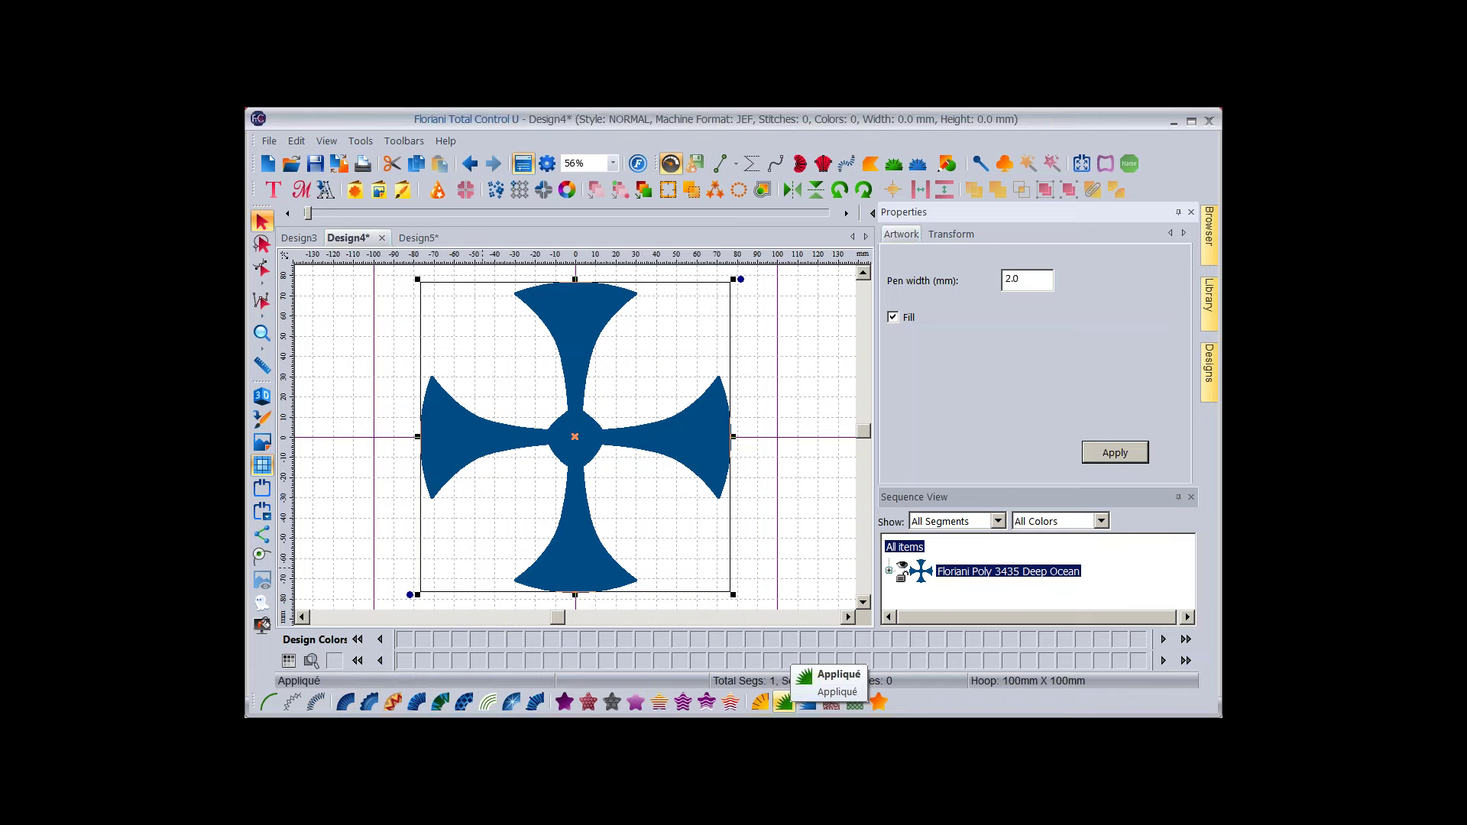
Convert the filled cross to a satin appliqué and assign the AF_Silver Glitter fabric to it.
left_click(783, 702)
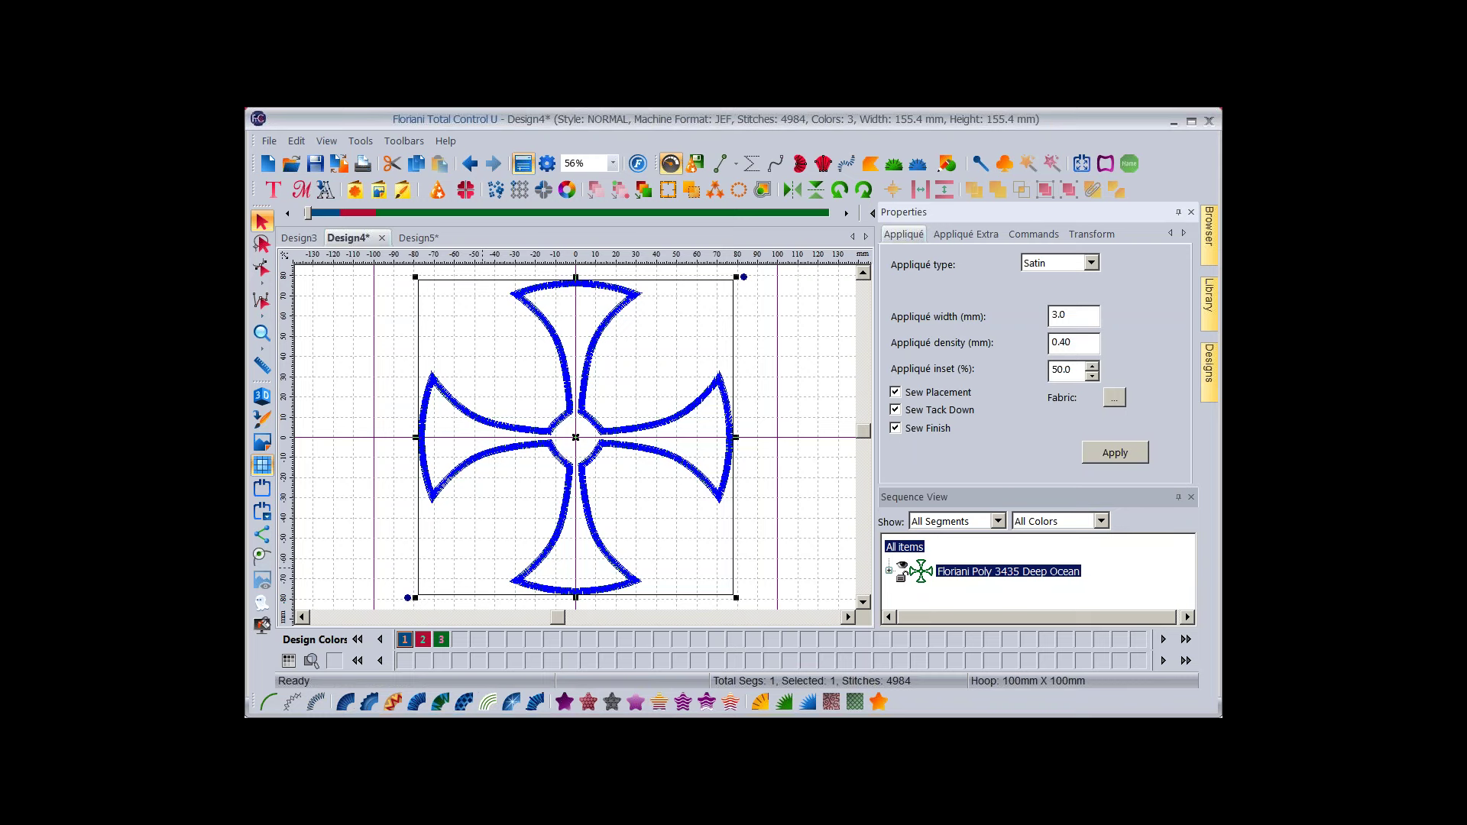
left_click(1114, 398)
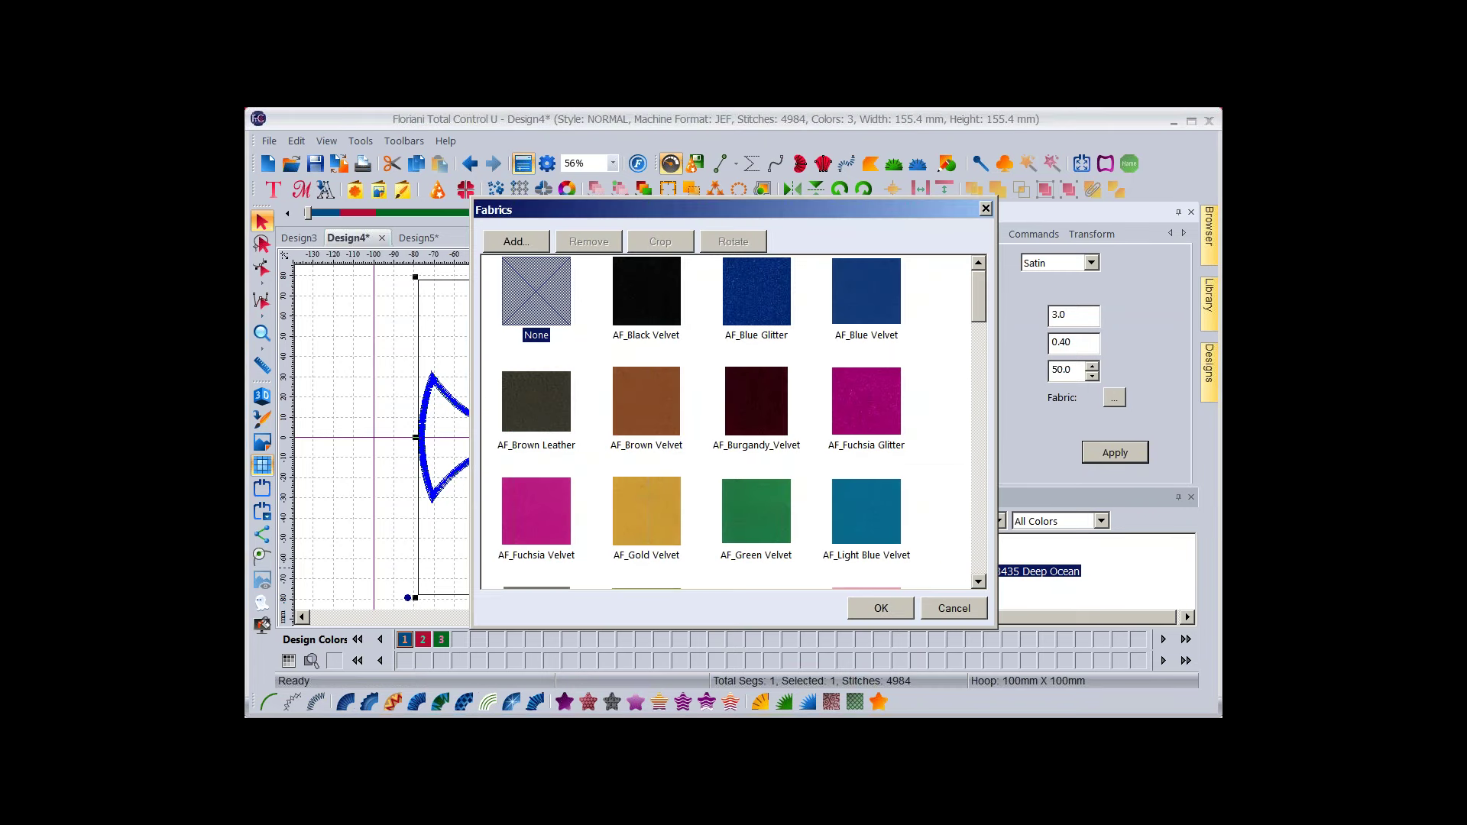
scroll(725, 421, "down", 2)
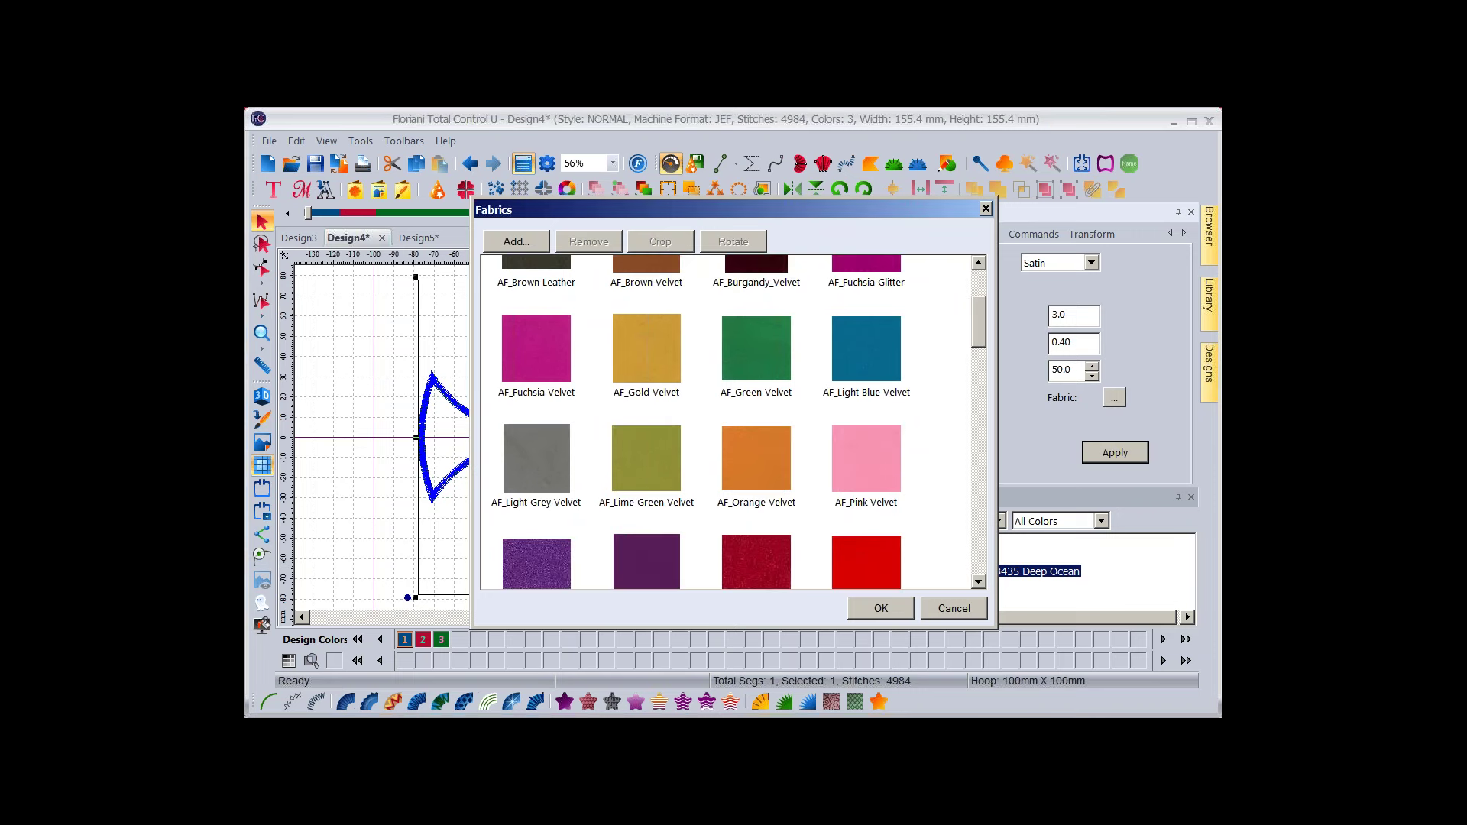
scroll(725, 422, "down", 2)
scroll(726, 421, "down", 3)
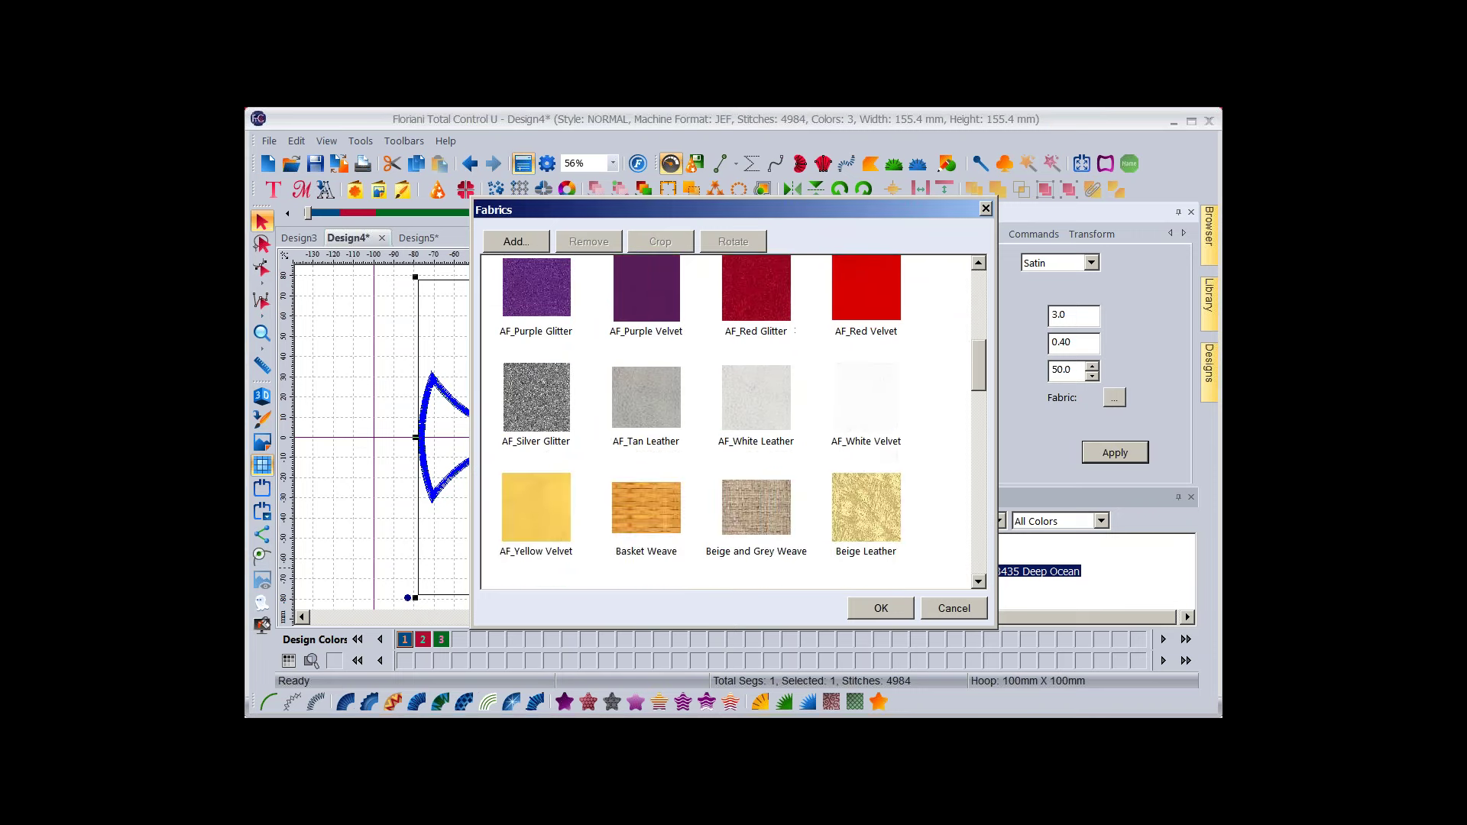
left_click(881, 608)
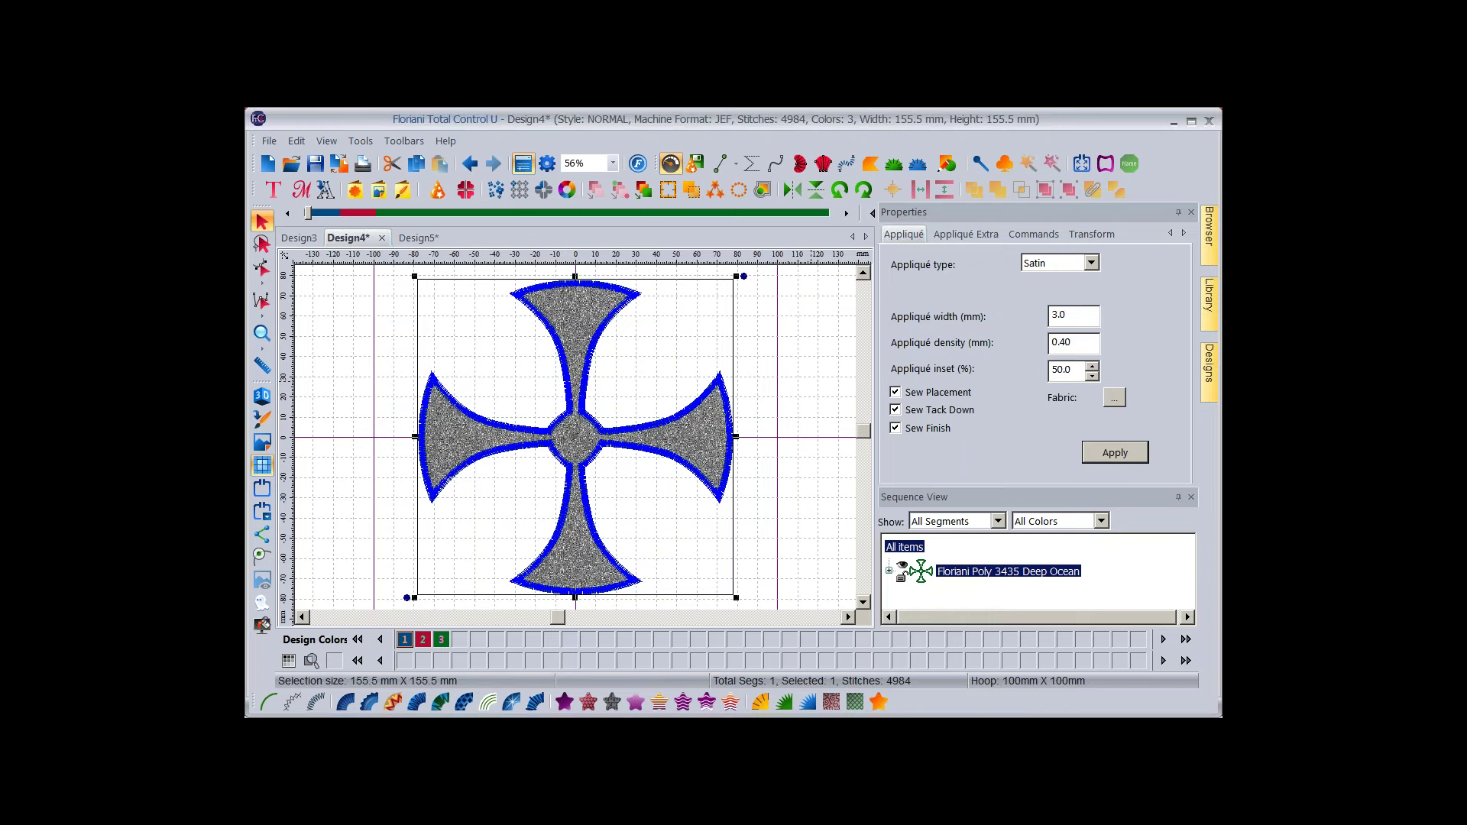
left_click(812, 382)
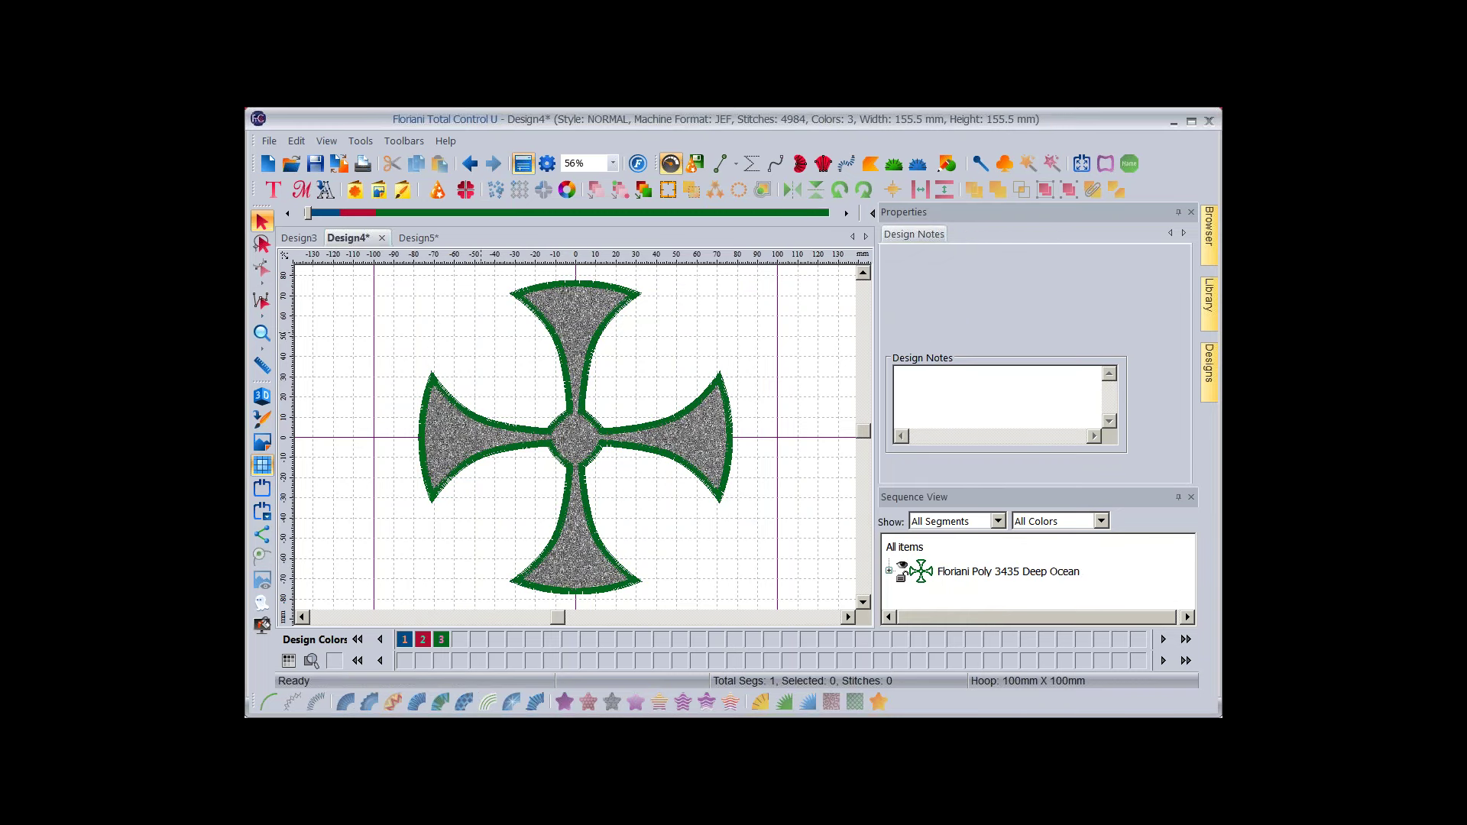
Select the whole design and search the thread colors for 192.
key("ctrl+a")
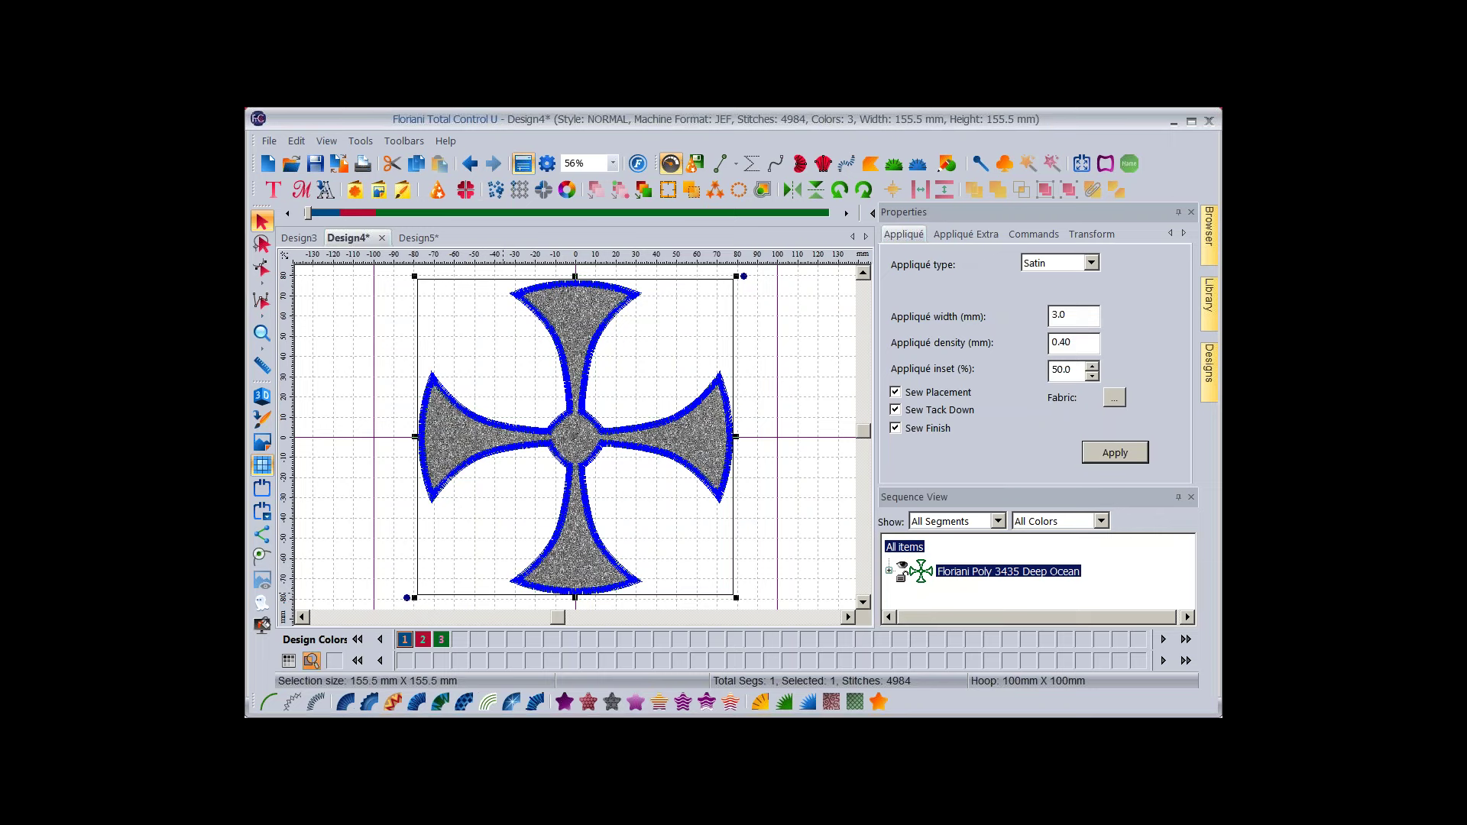
left_click(311, 660)
type("19")
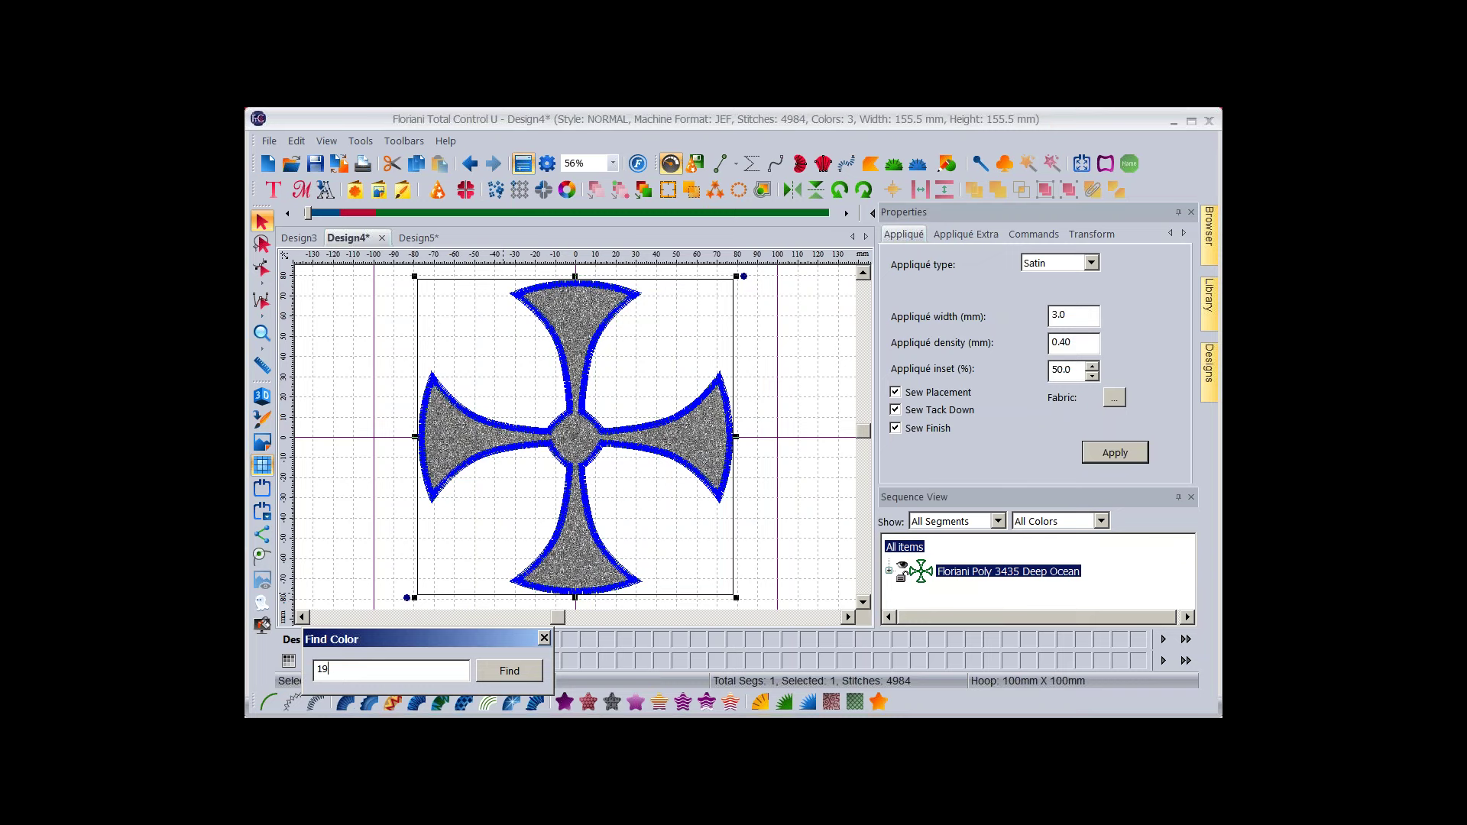
type("2")
key("Return")
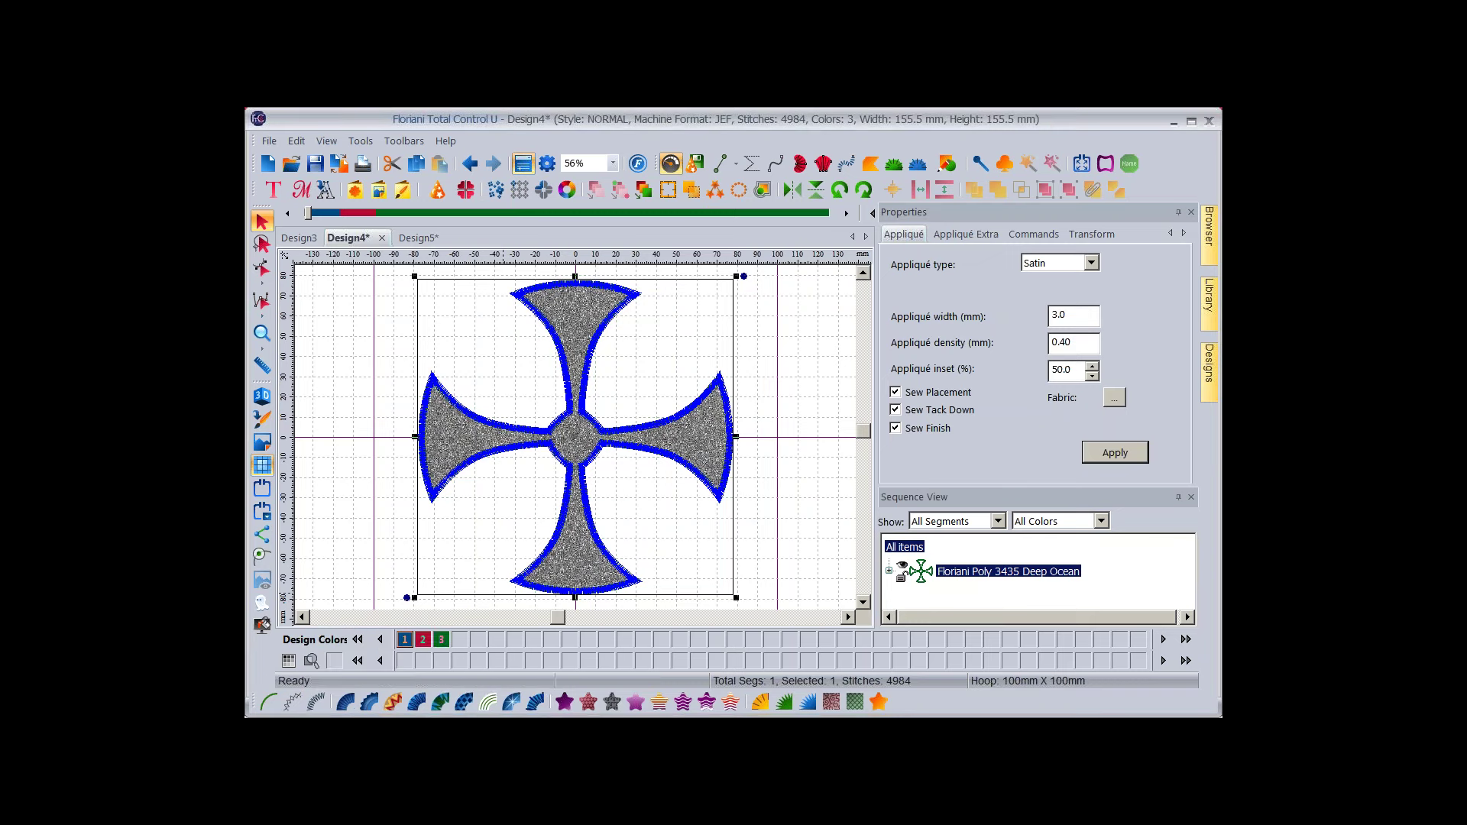
right_click(423, 639)
left_click(455, 683)
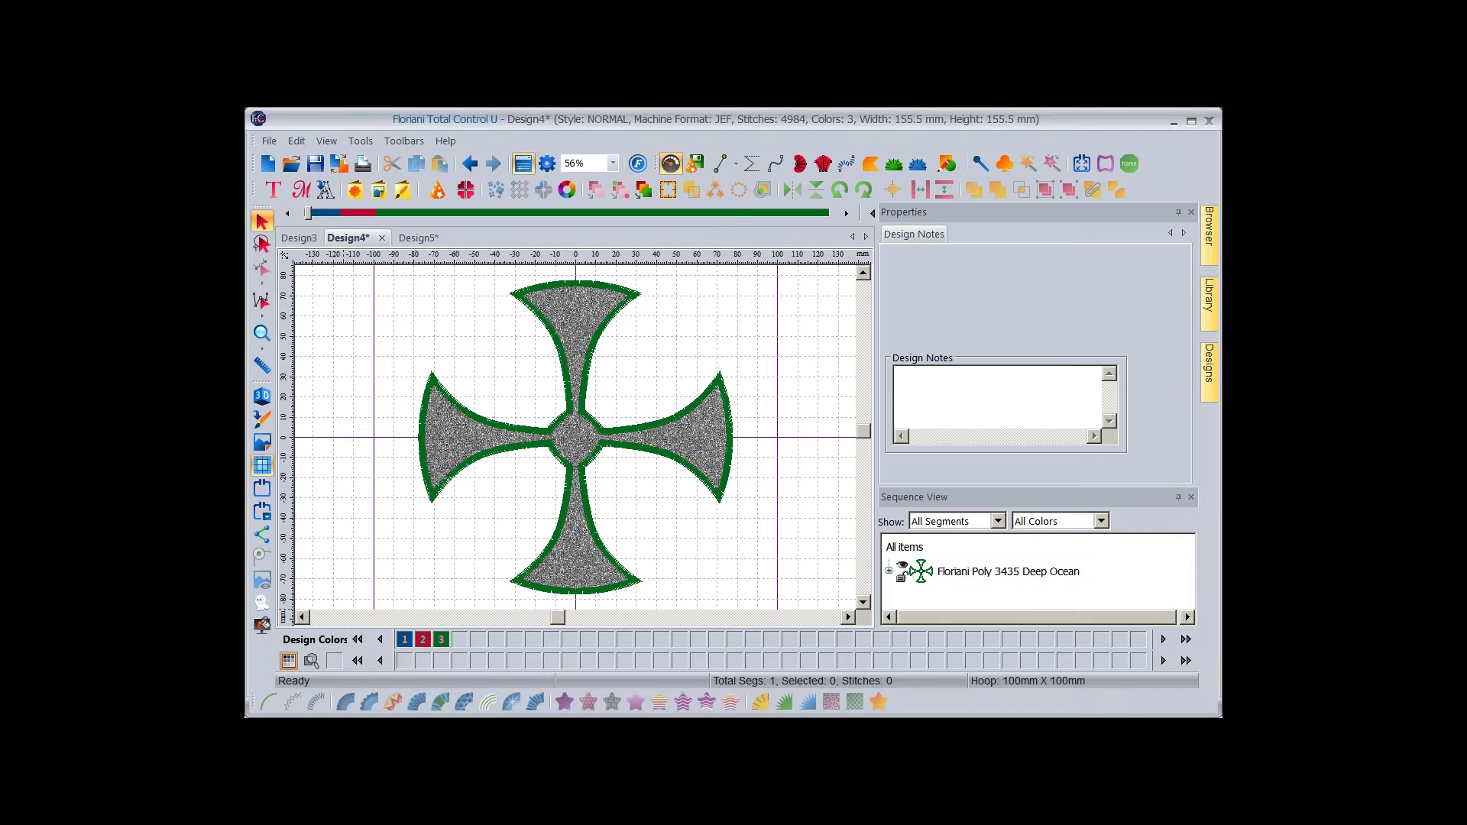
Load the Floriani Poly thread palette and look through its range of colors.
left_click(288, 661)
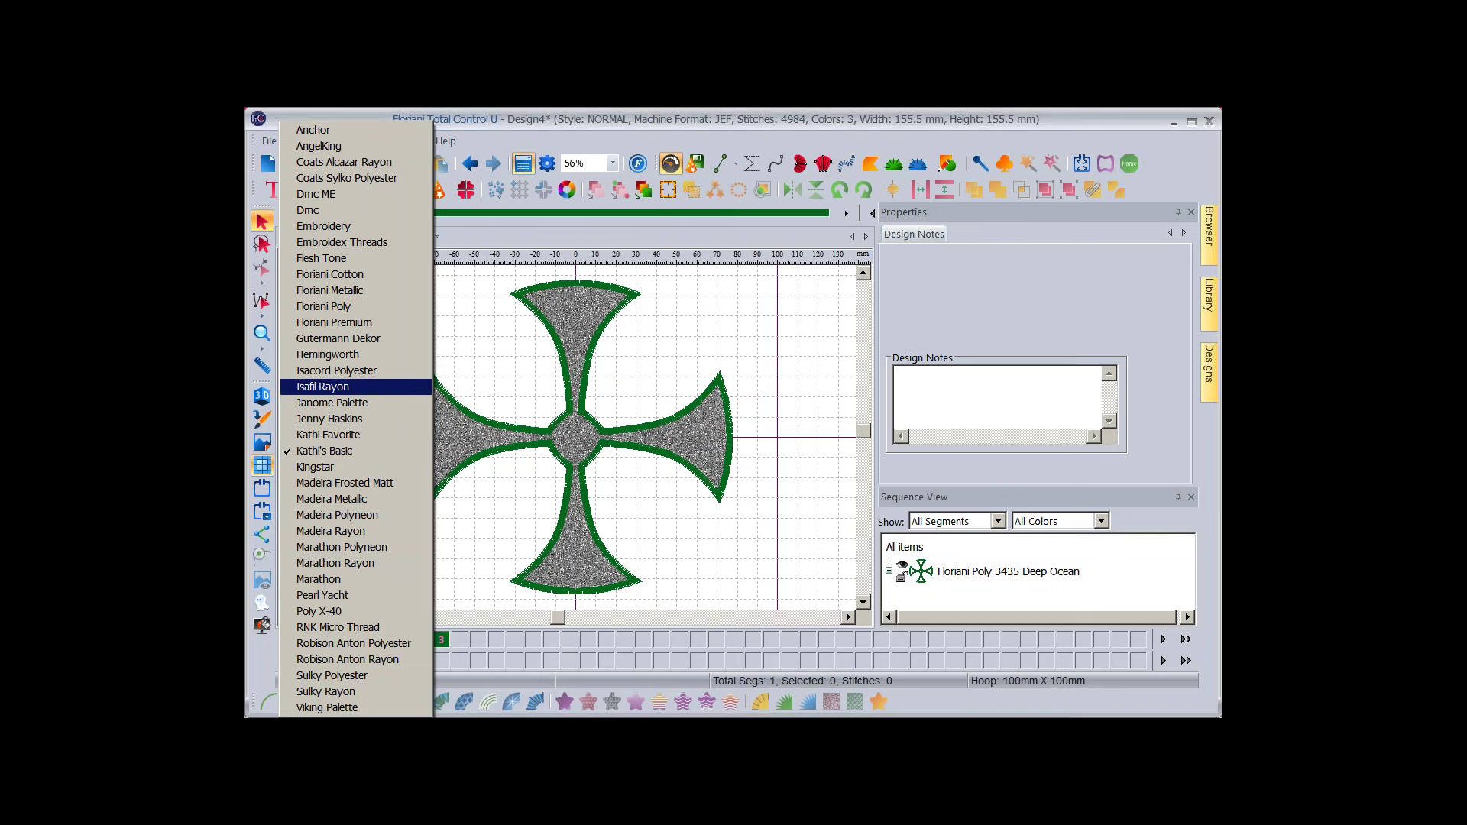
key("Return")
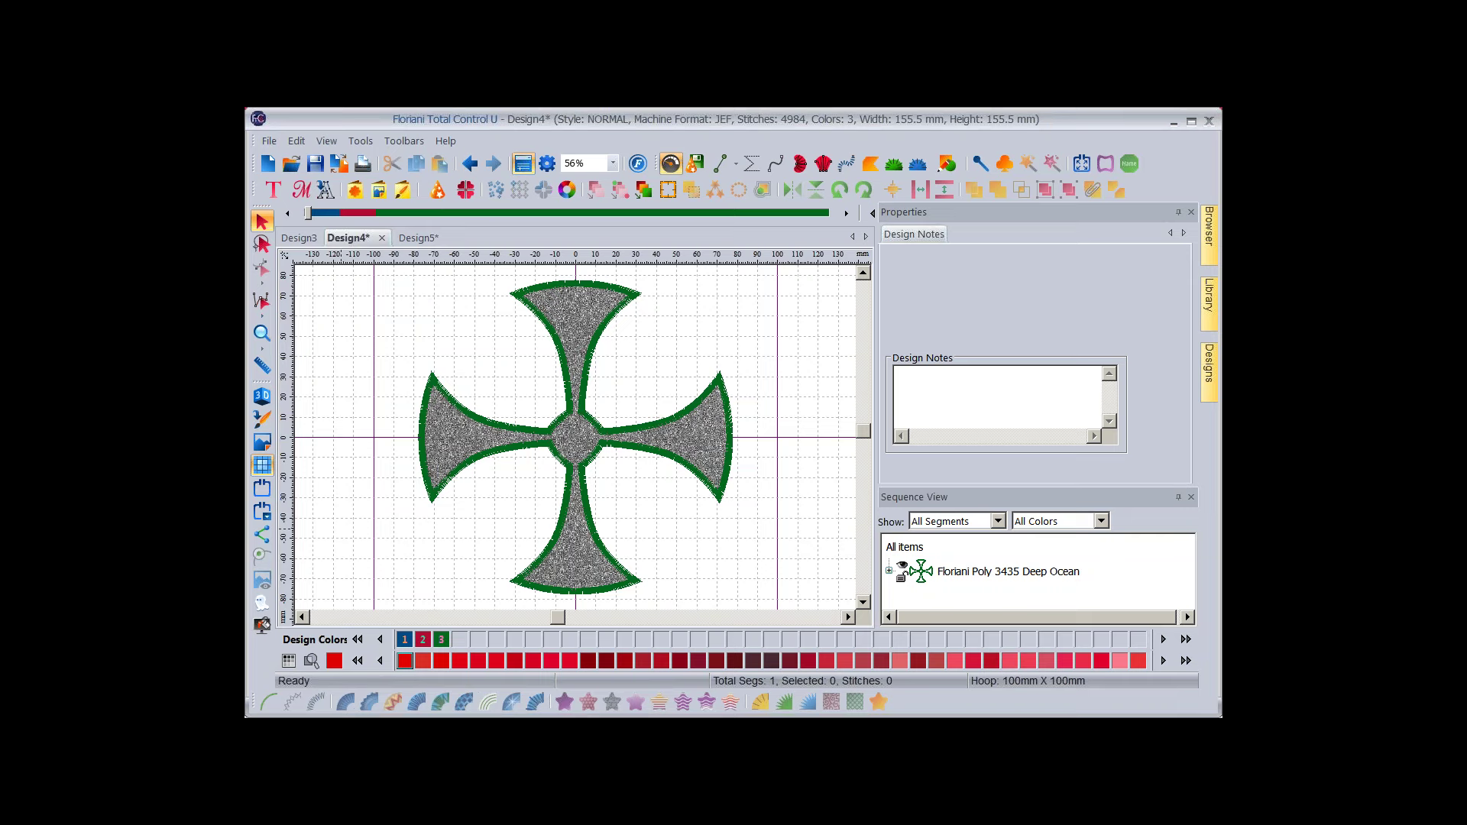
left_click(1186, 660)
left_click(1186, 660)
left_click(1185, 660)
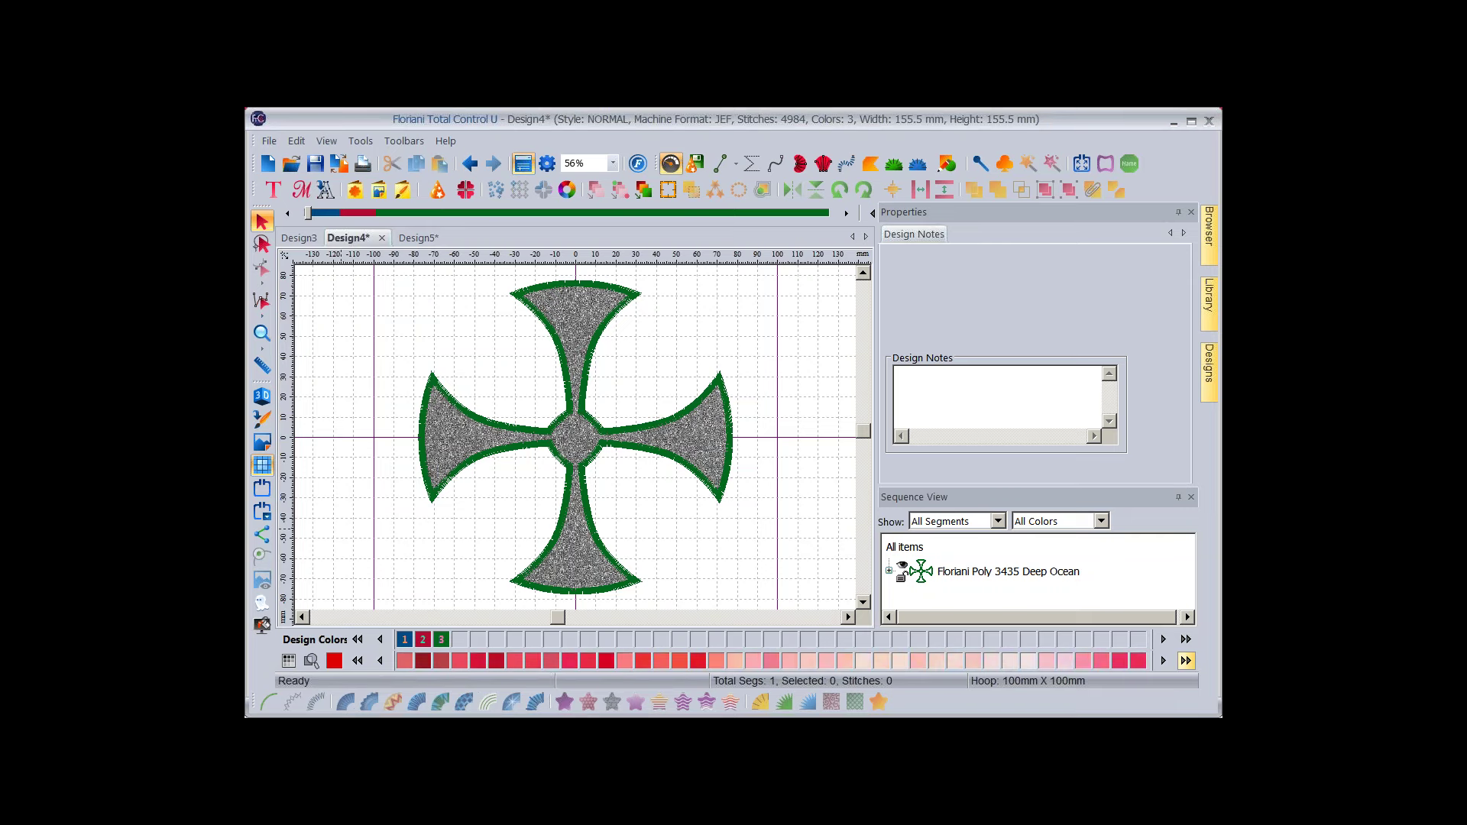
left_click(1185, 660)
left_click(1185, 660)
left_click(1186, 660)
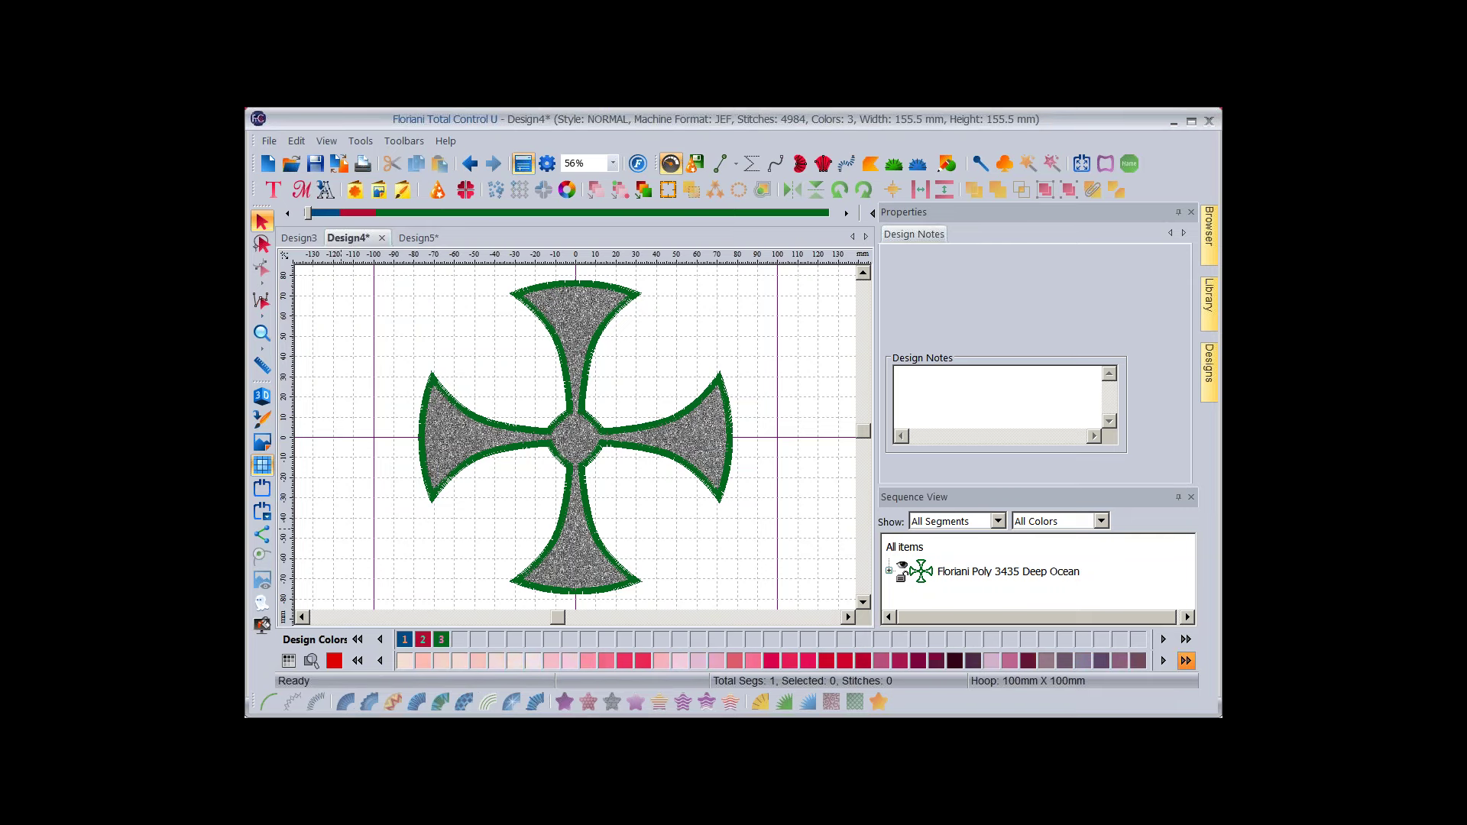
left_click(1185, 660)
left_click(1186, 660)
left_click(1186, 660)
left_click(1186, 660)
left_click(1186, 660)
left_click(1186, 660)
left_click(1185, 660)
left_click(1186, 660)
left_click(1186, 660)
left_click(1185, 660)
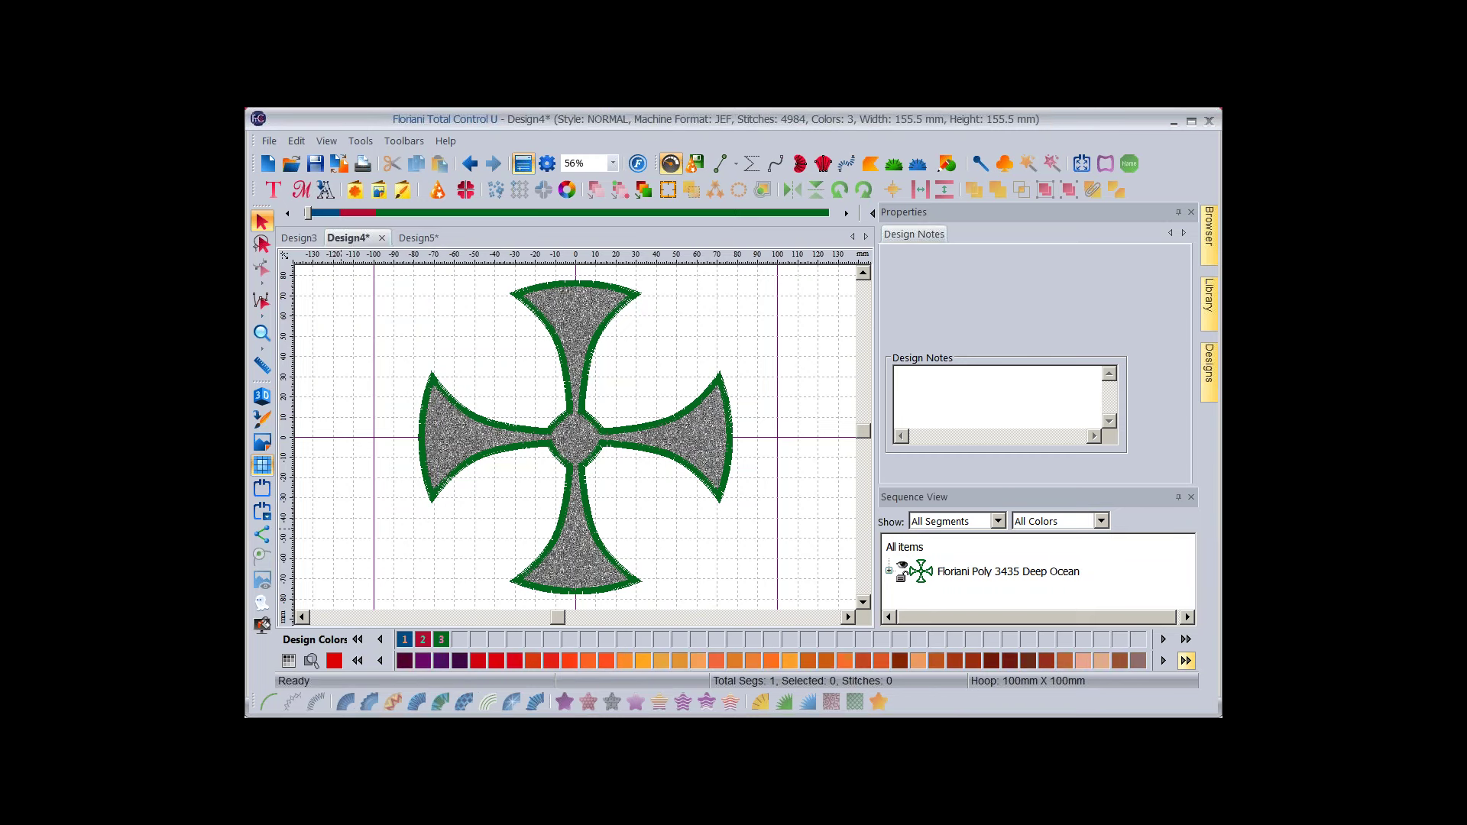
left_click(1185, 660)
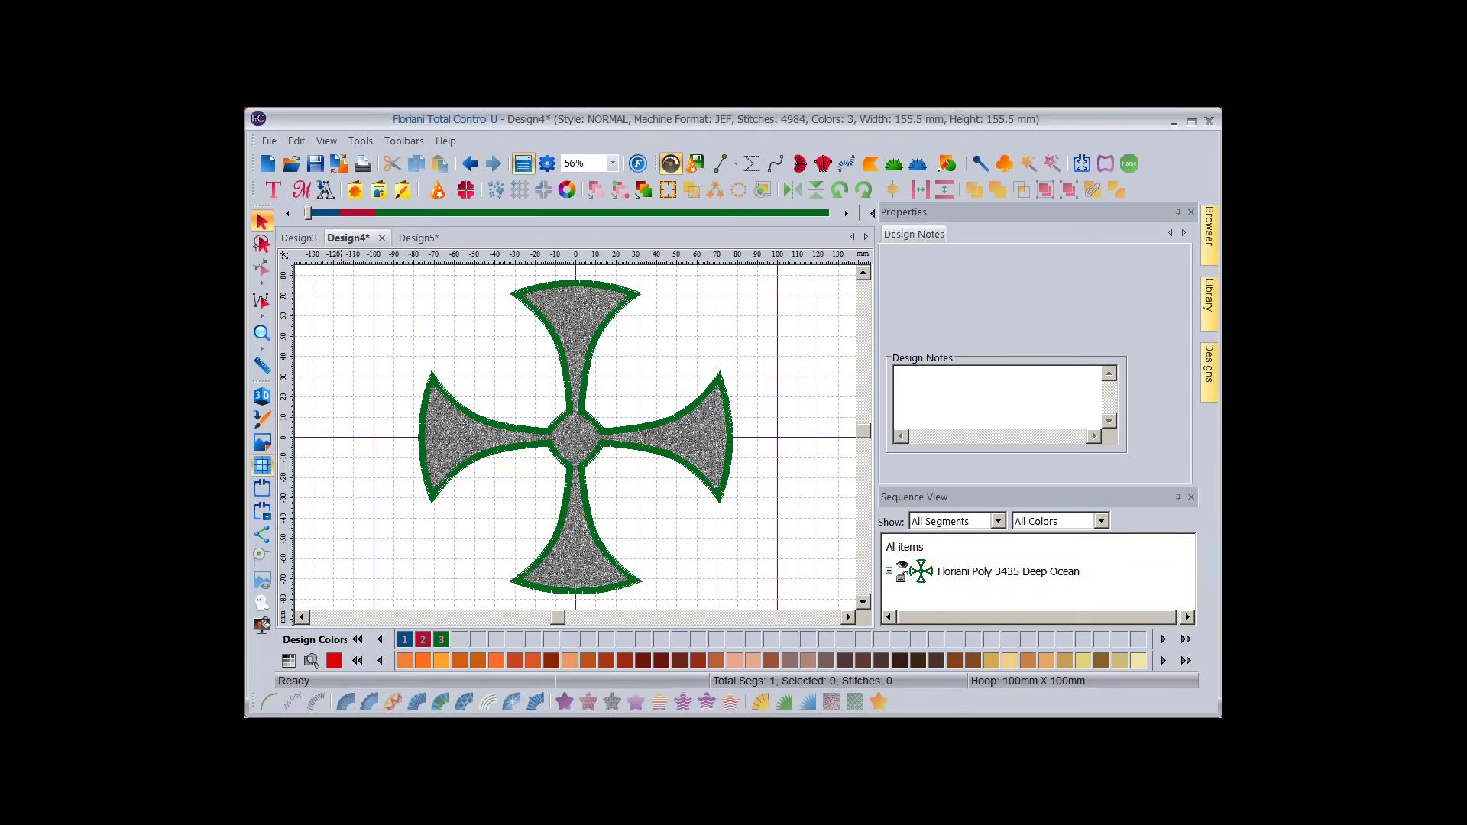
Switch the thread palette to Kathi's Basic and try to assign its first gray color to Color 2 of the cross.
left_click(288, 661)
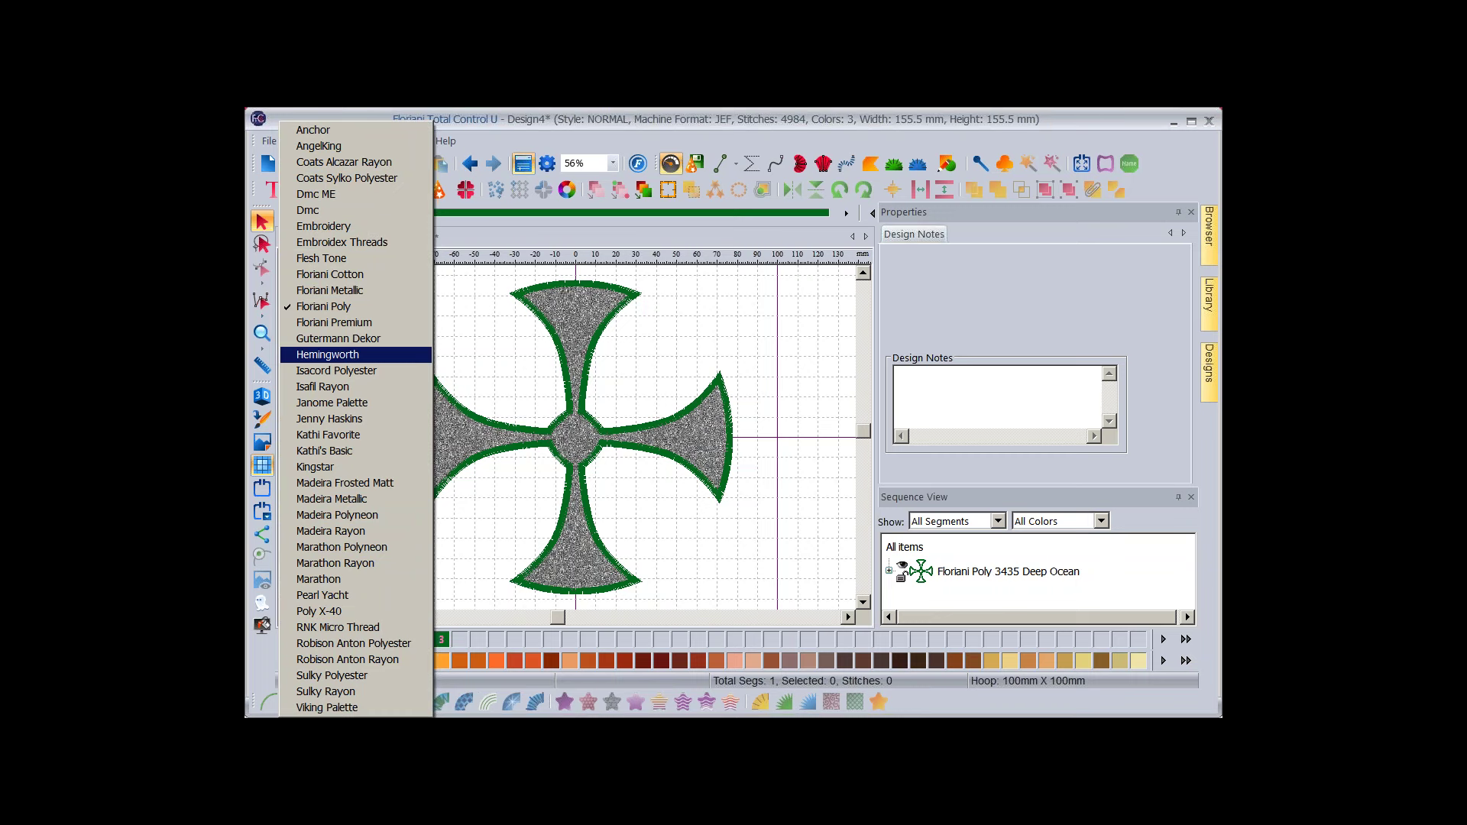
left_click(324, 451)
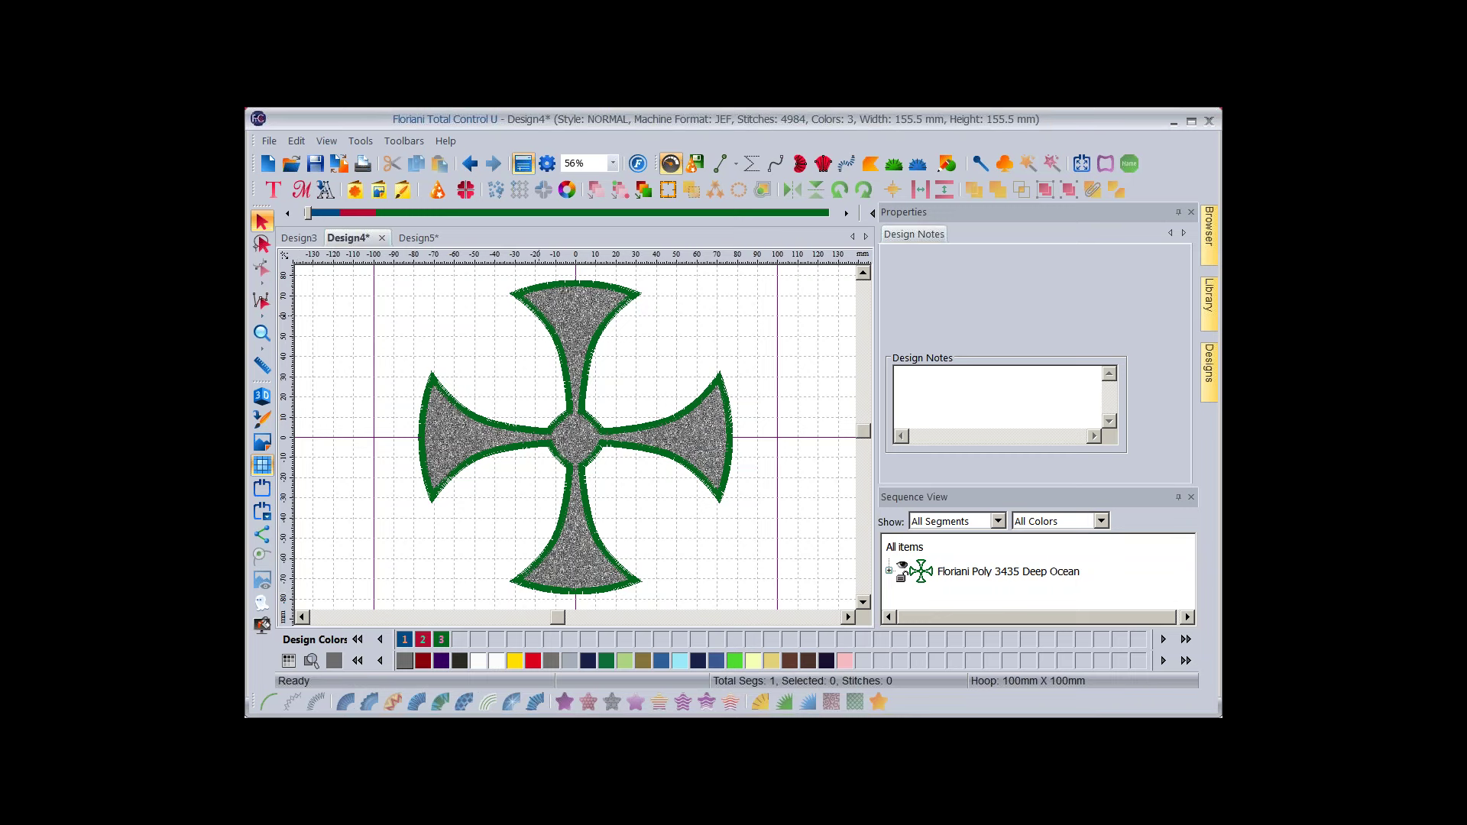
left_click(1007, 572)
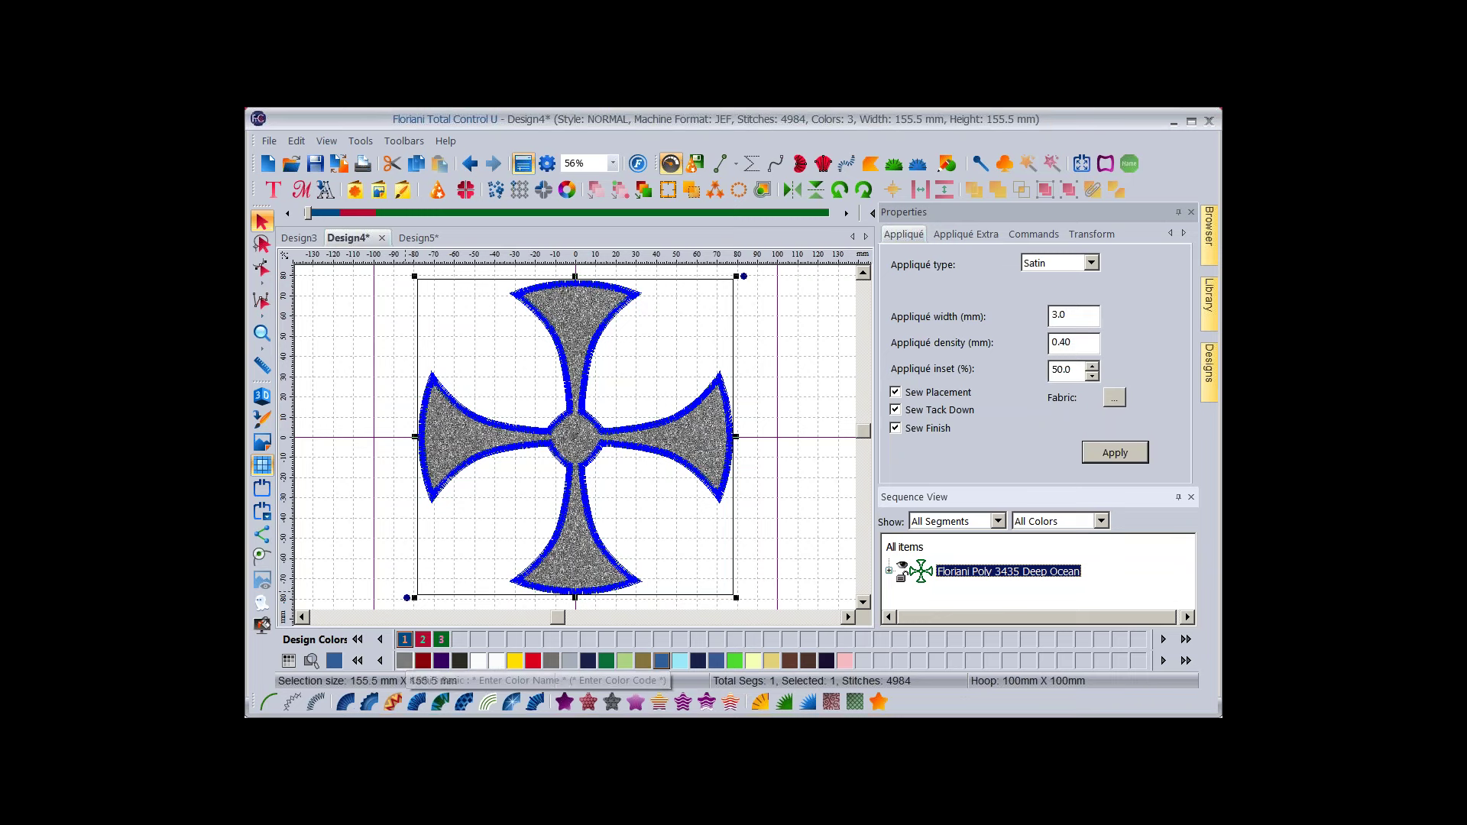
right_click(404, 660)
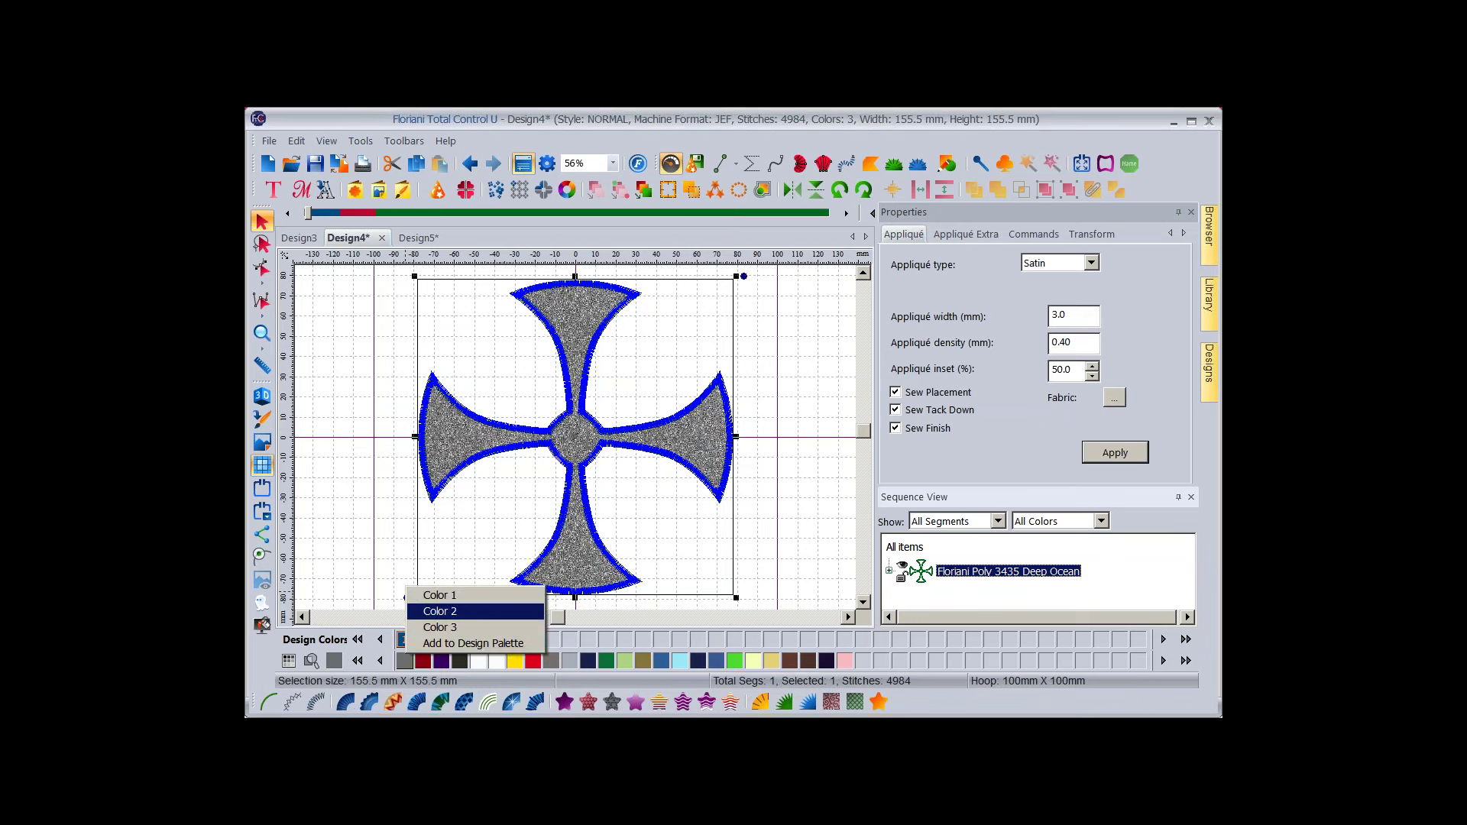
left_click(440, 611)
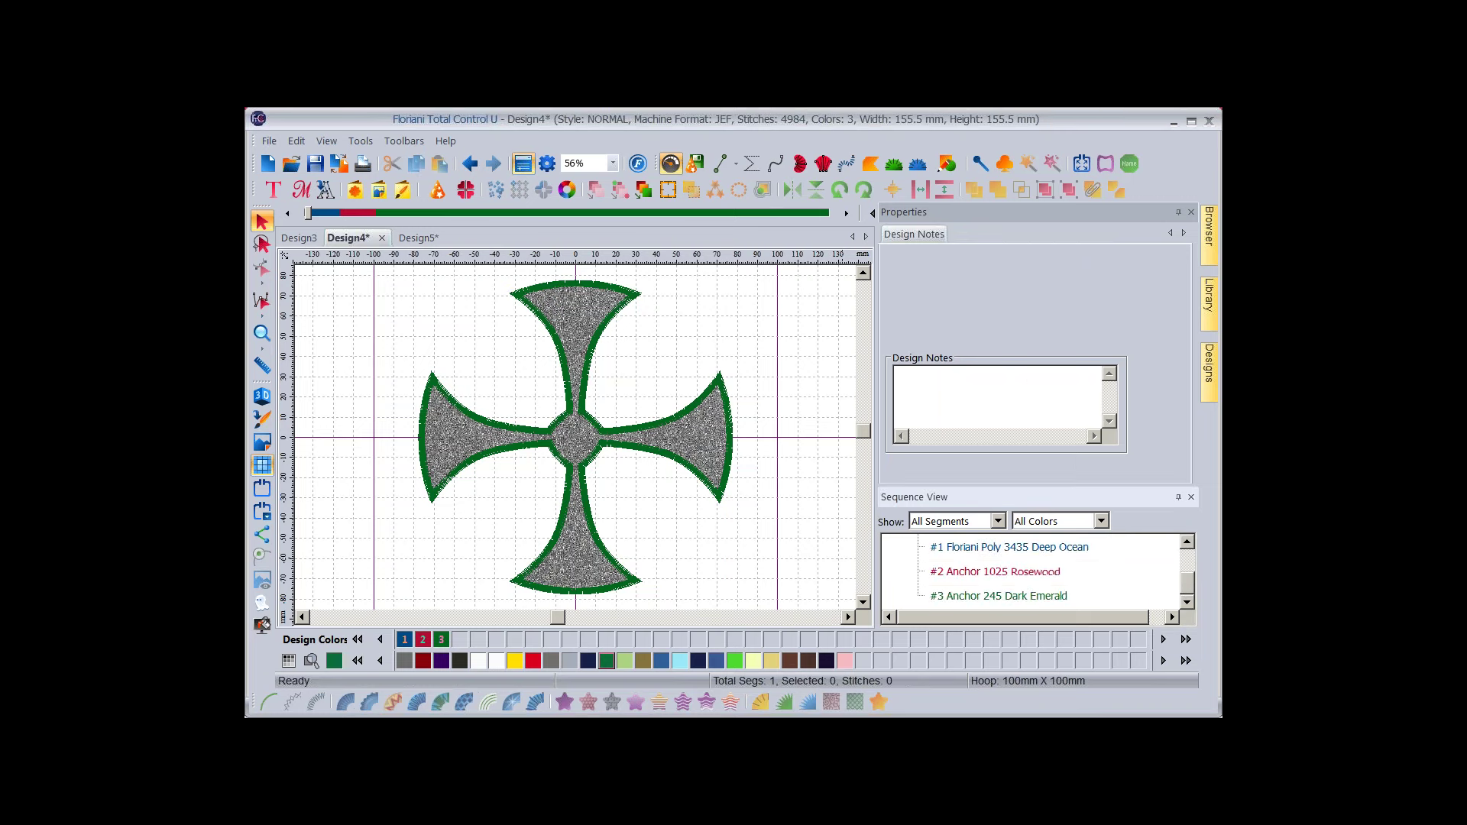
Select each of the cross appliqué's three thread colors in turn to examine them in the sequence.
left_click(1008, 547)
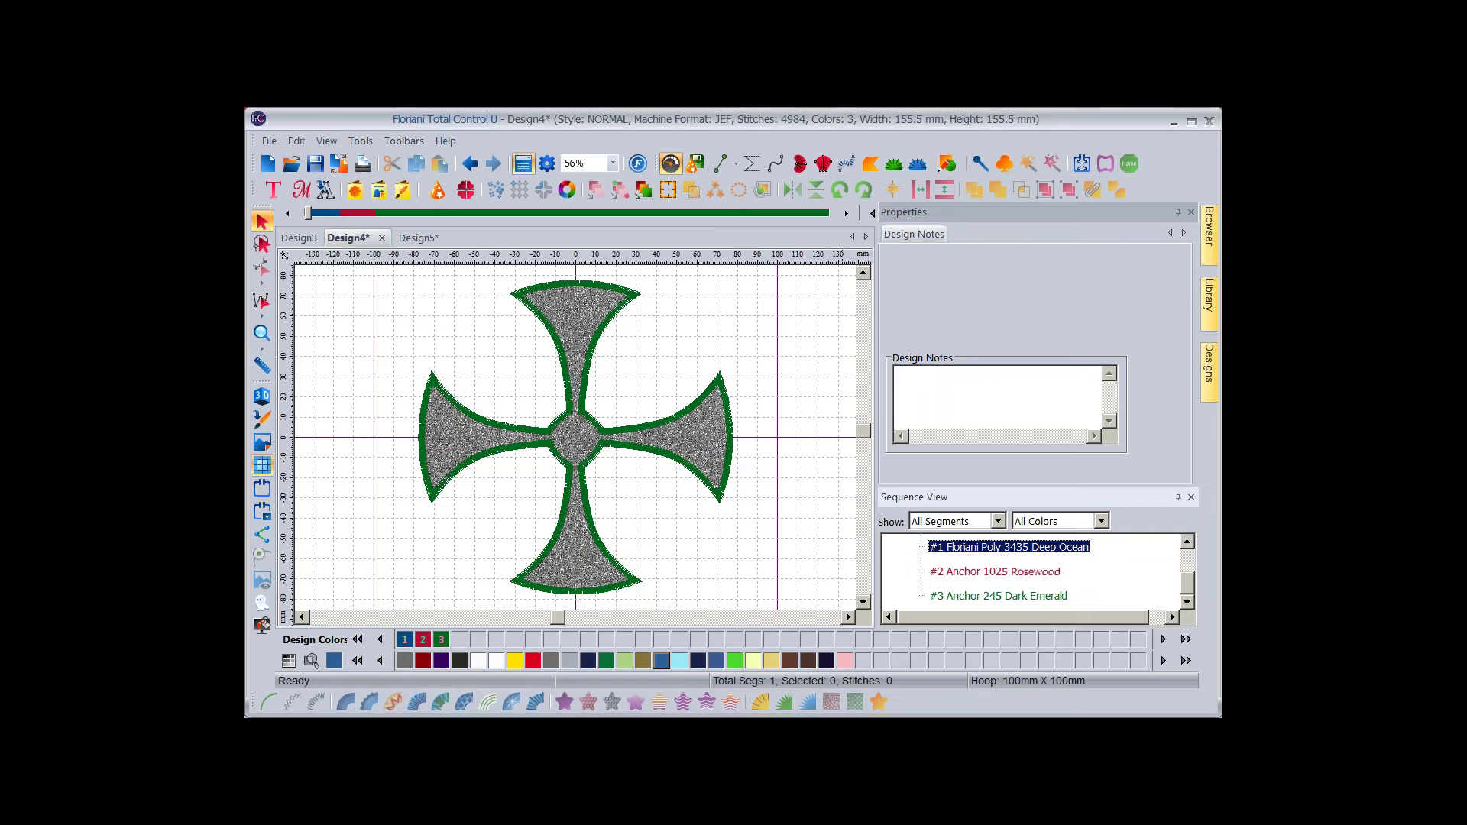
left_click(994, 571)
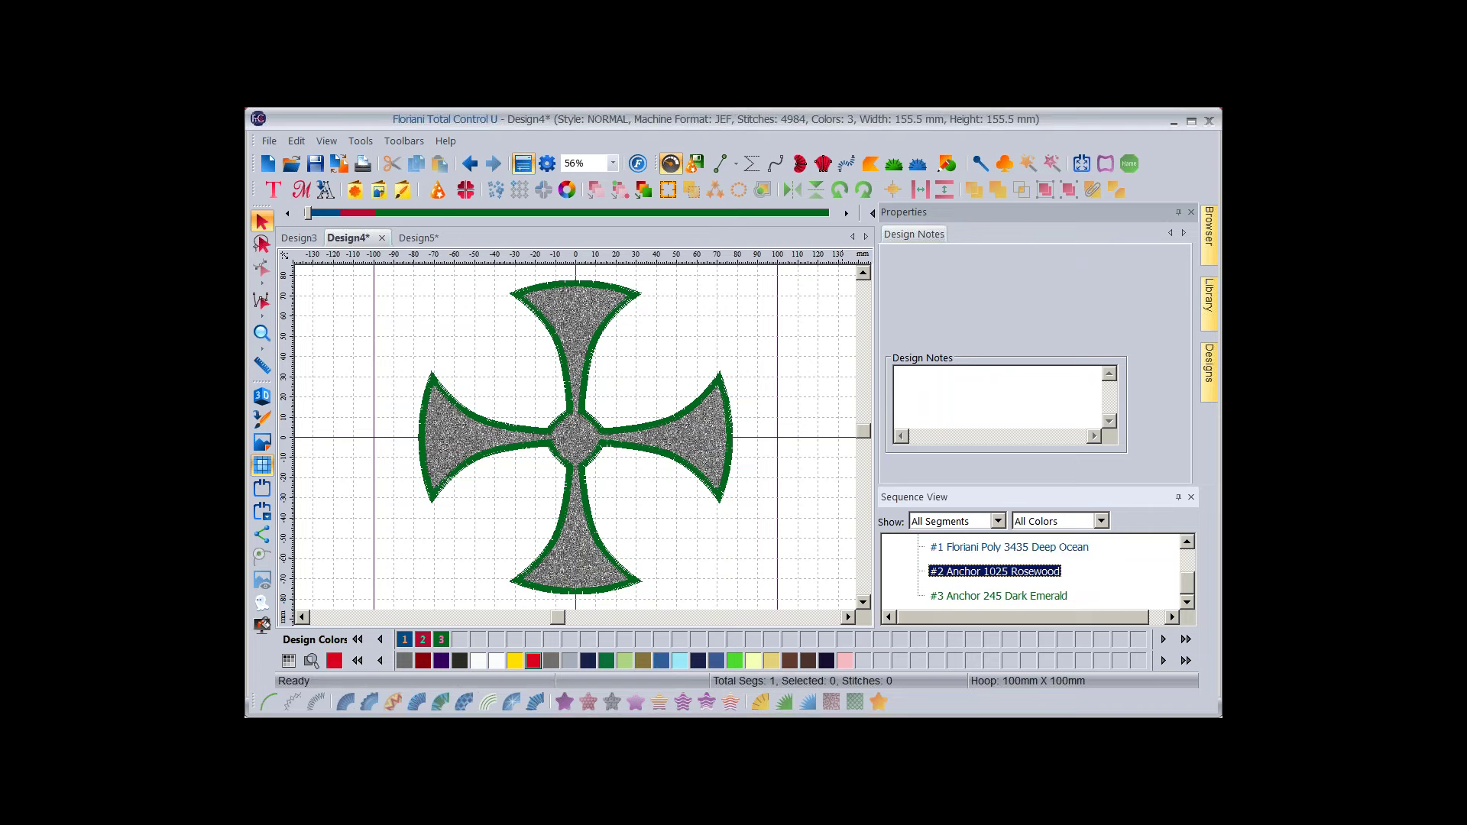
left_click(999, 596)
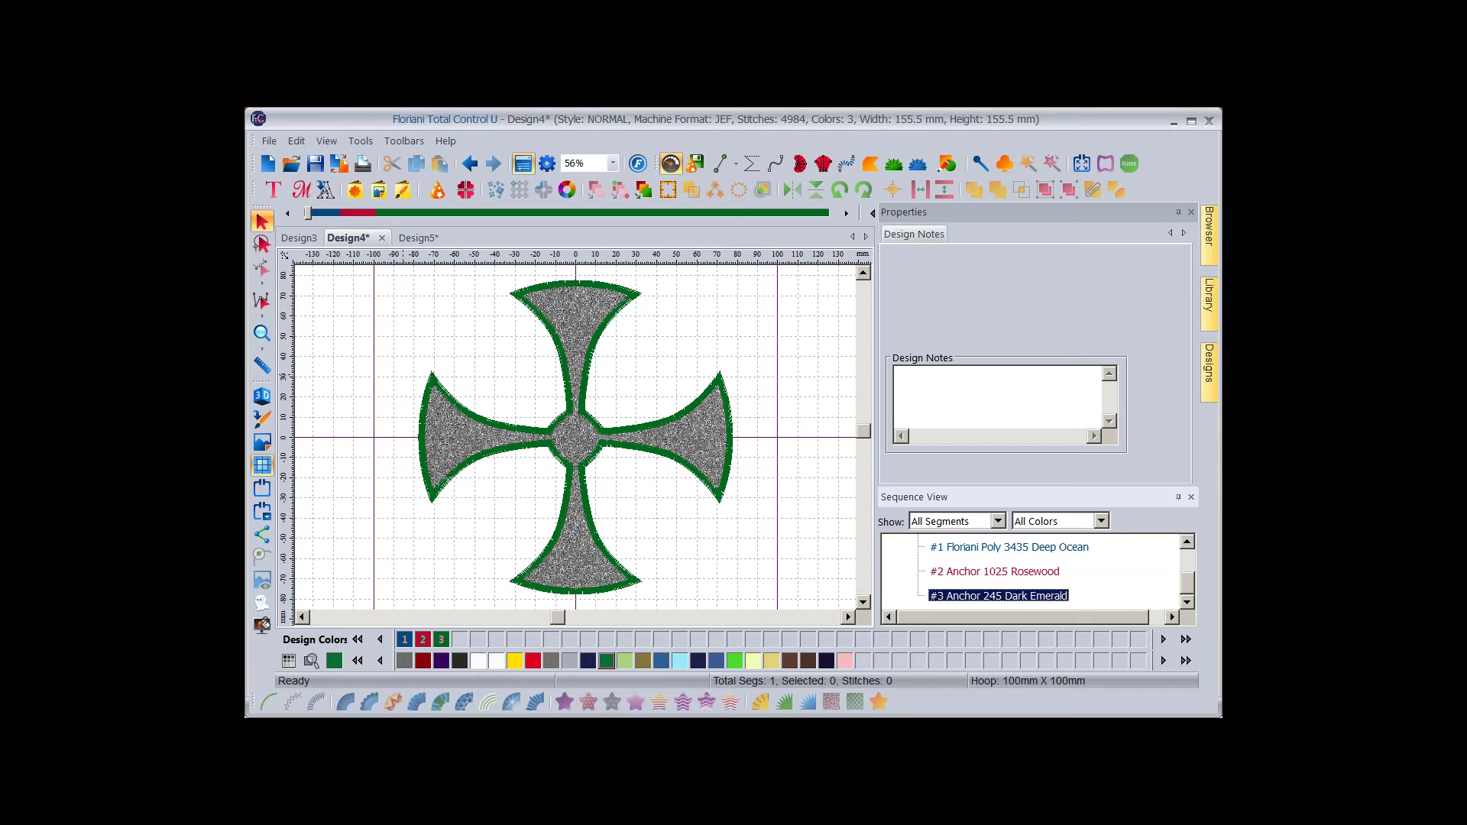
Assign the first gray of the Kathi's Basic palette to Color 3 of the cross appliqué.
scroll(1030, 572, "up", 3)
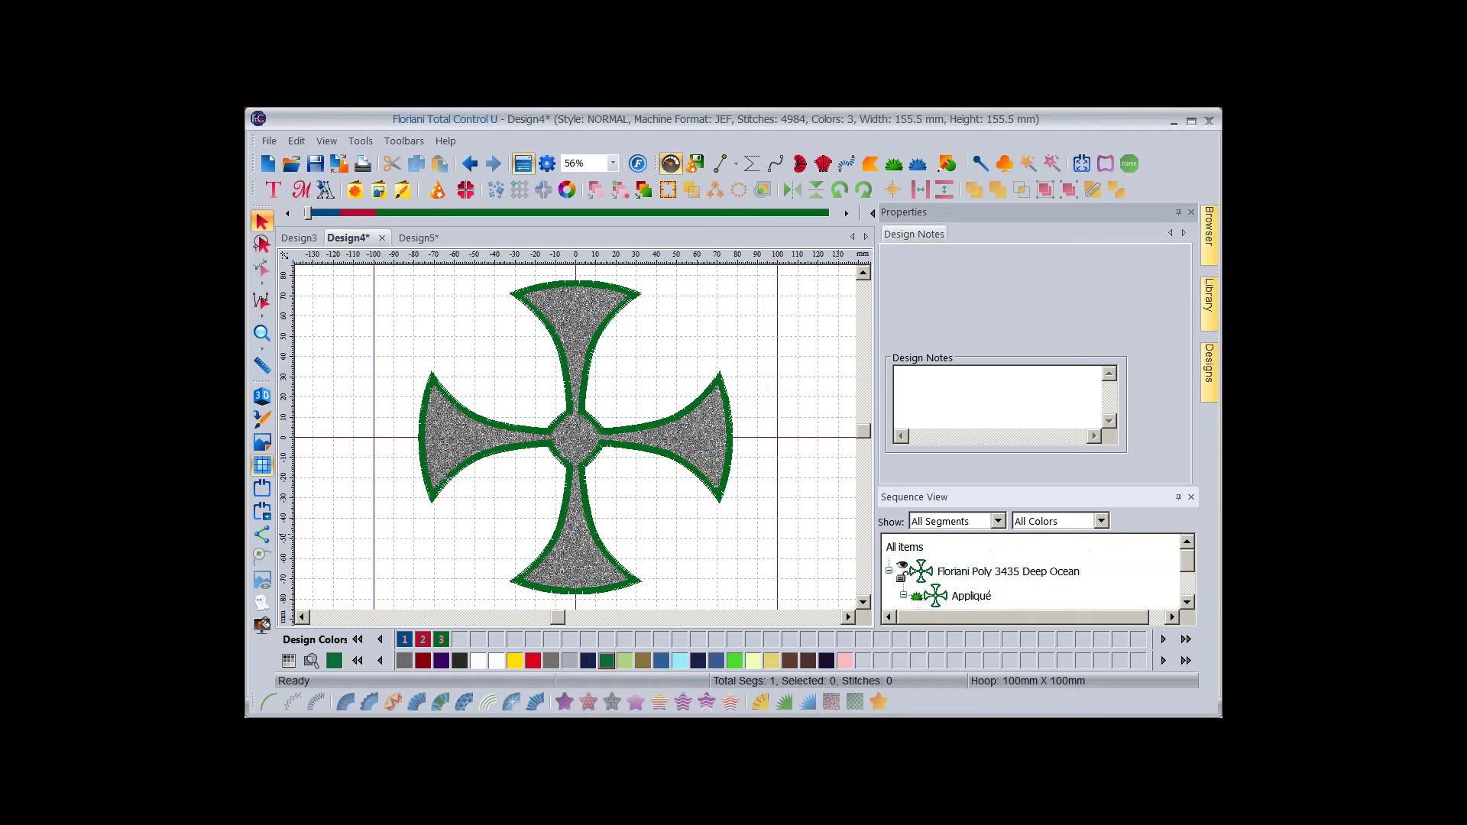
left_click(999, 571)
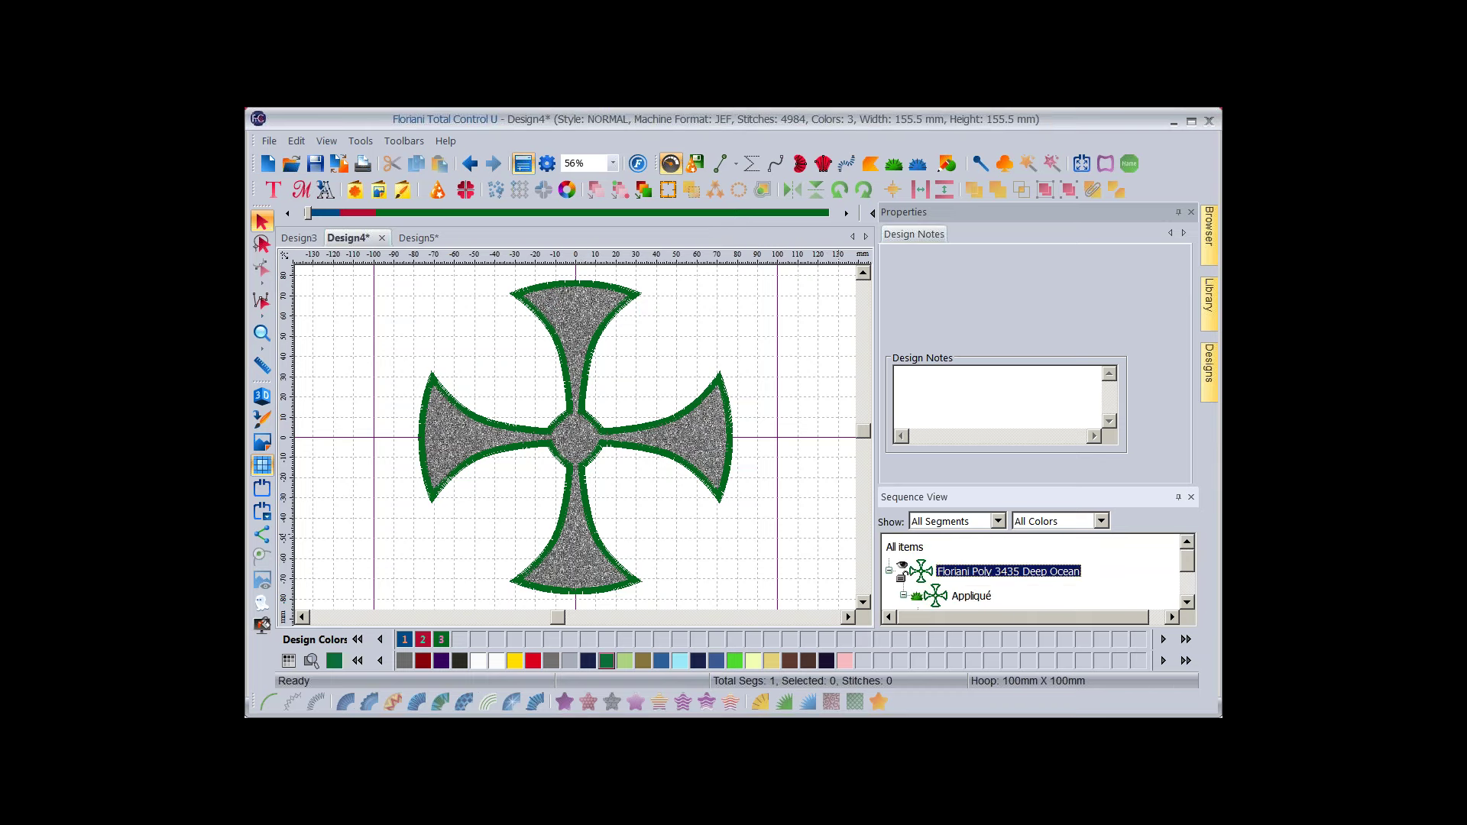
left_click(549, 559)
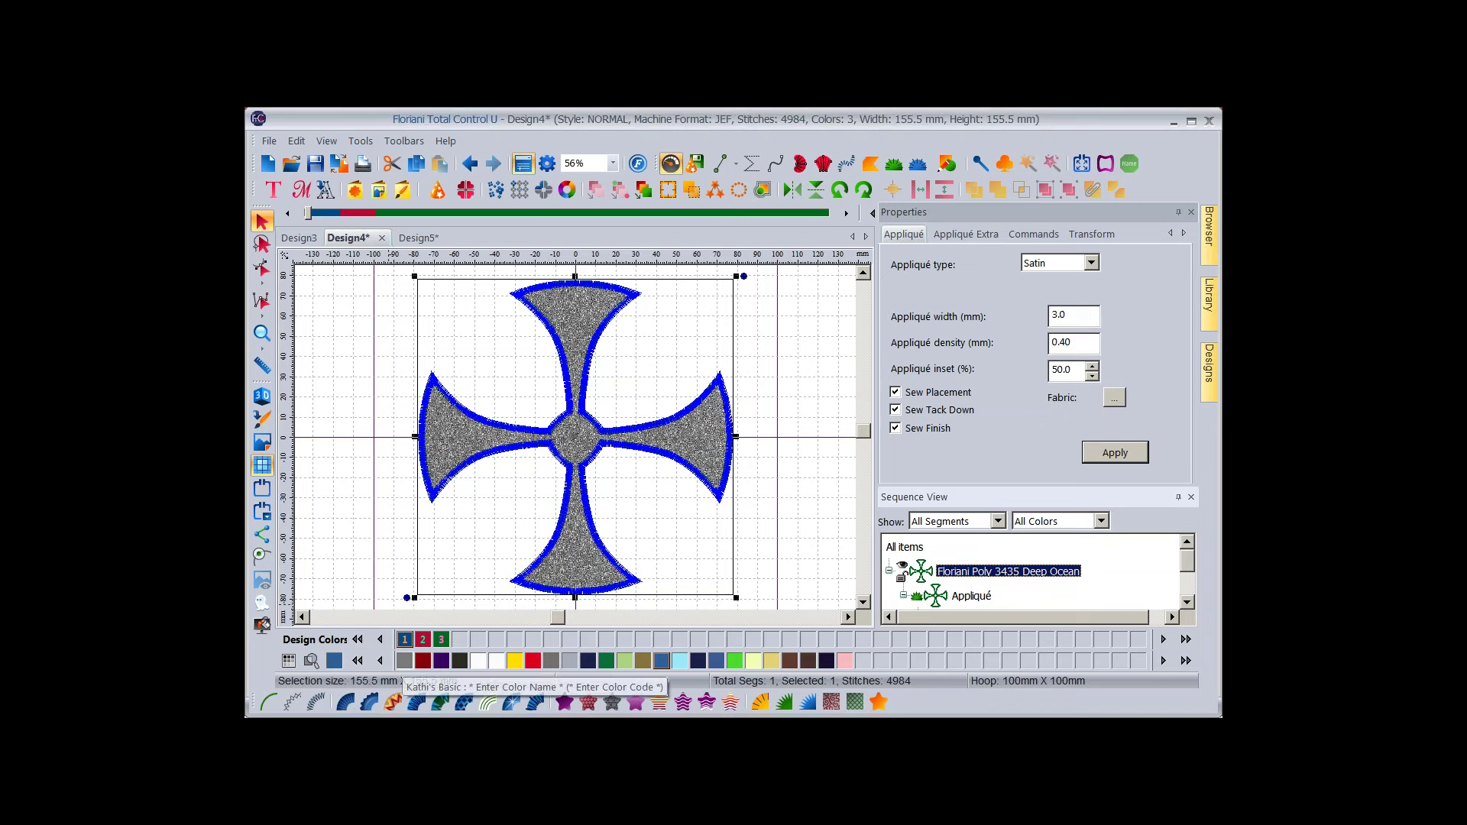
right_click(404, 660)
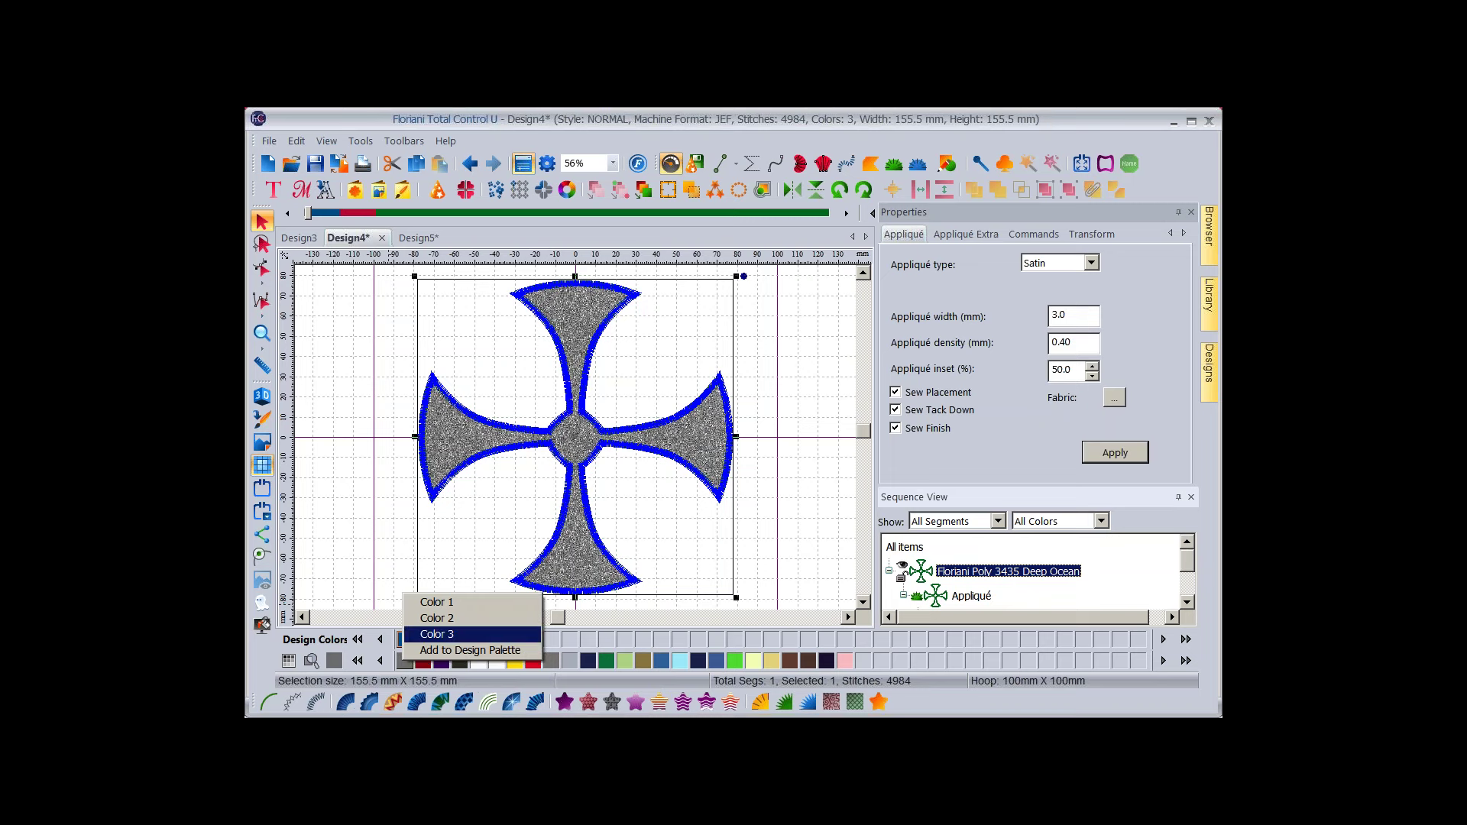
left_click(437, 634)
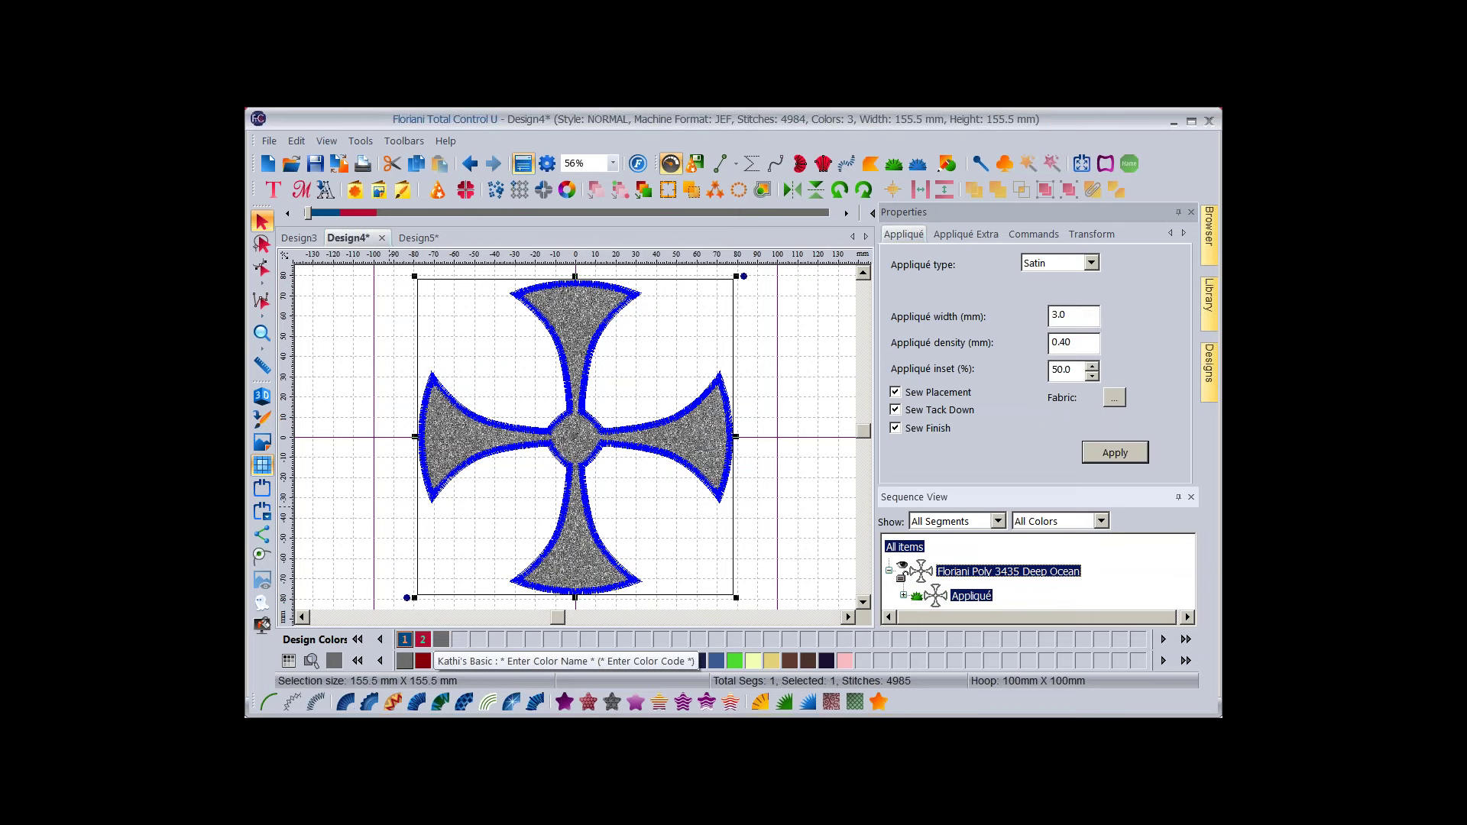
key("Escape")
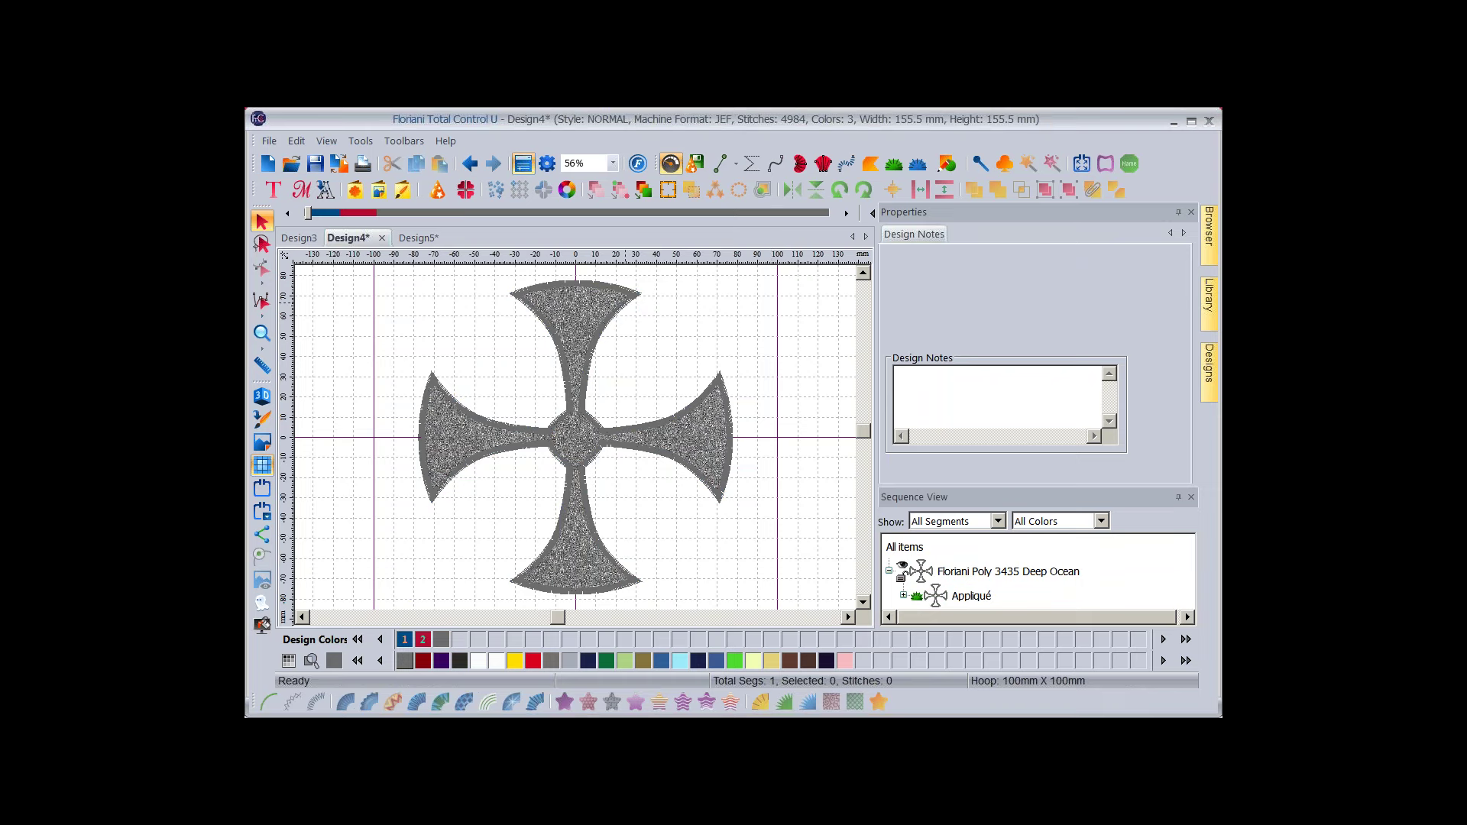
Select the whole design and change the cross's appliqué type to Blanket.
key("ctrl+a")
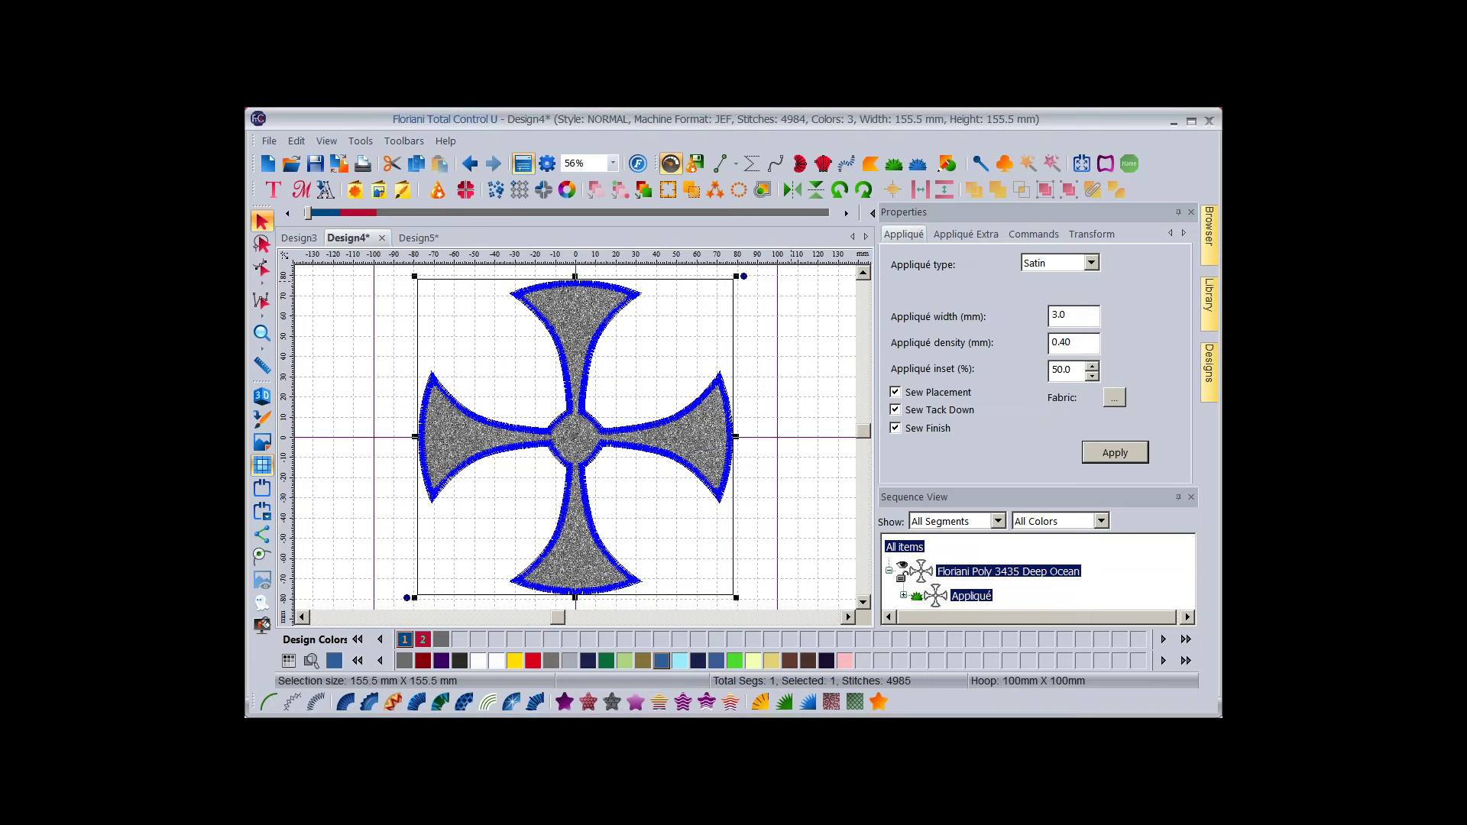
left_click(1091, 263)
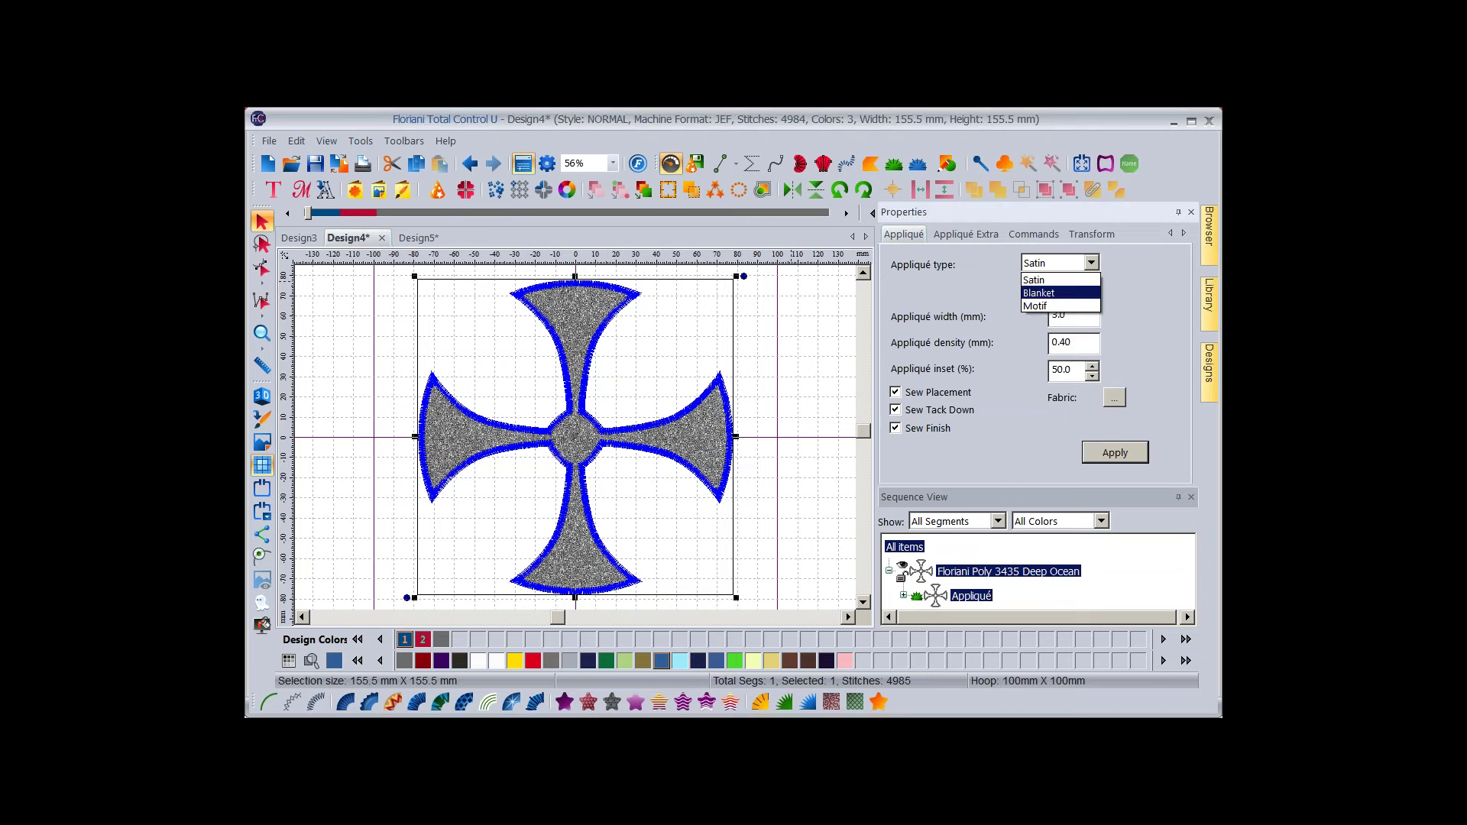
left_click(1039, 292)
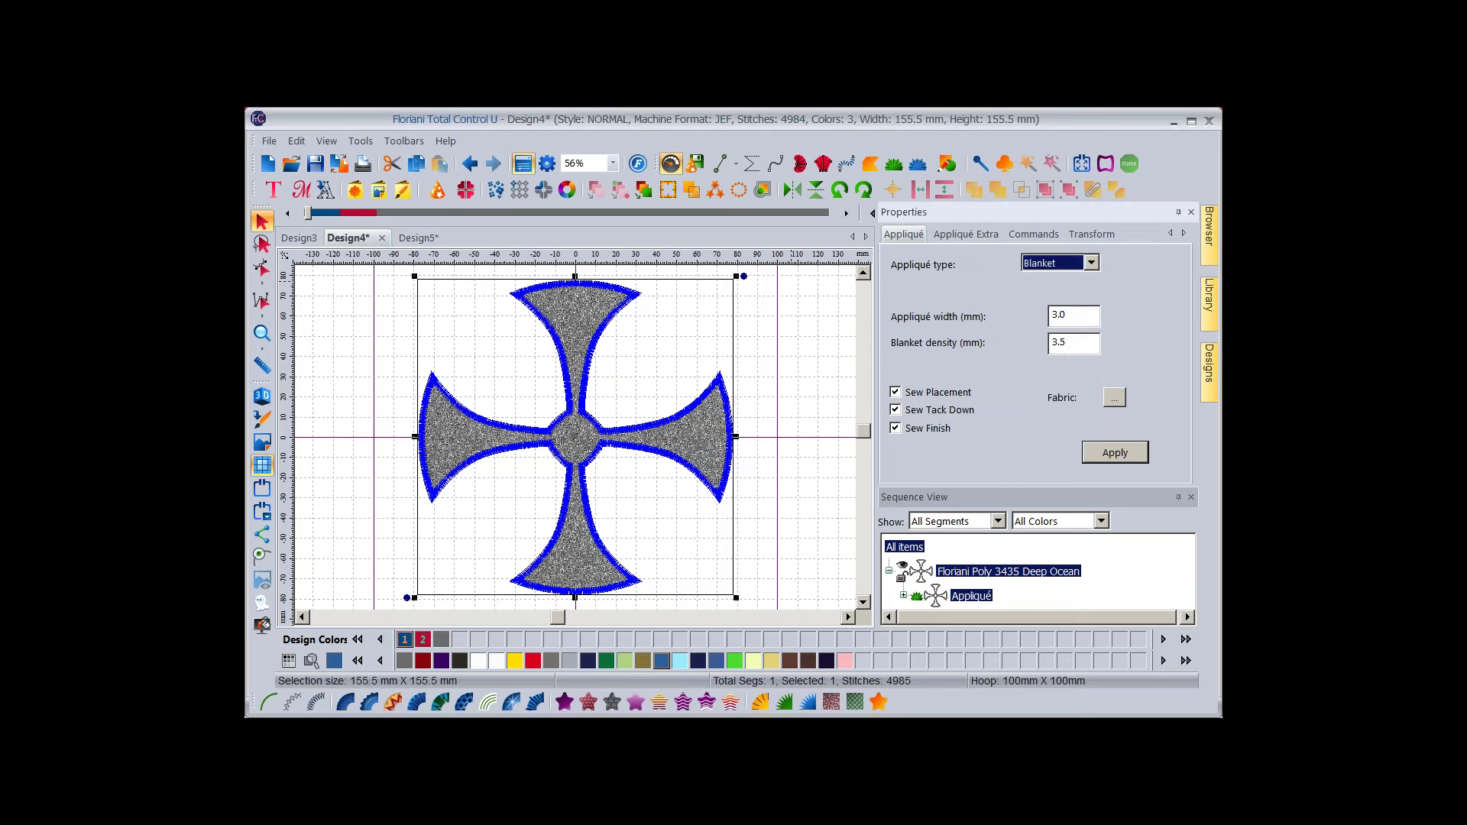
left_click(1114, 452)
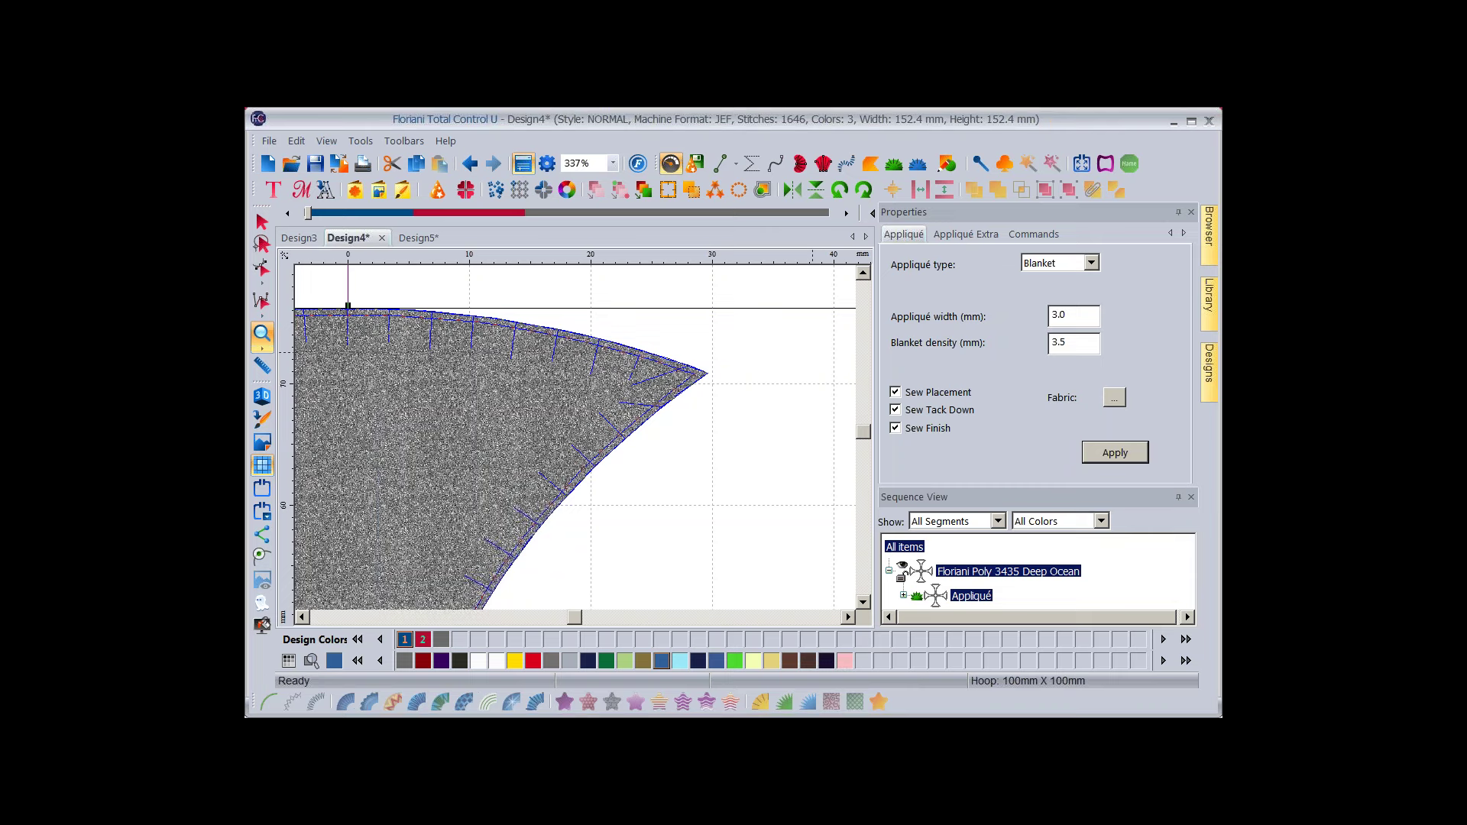
Change the cross's appliqué type to Motif and apply motif f098 to its edge.
left_click(1091, 263)
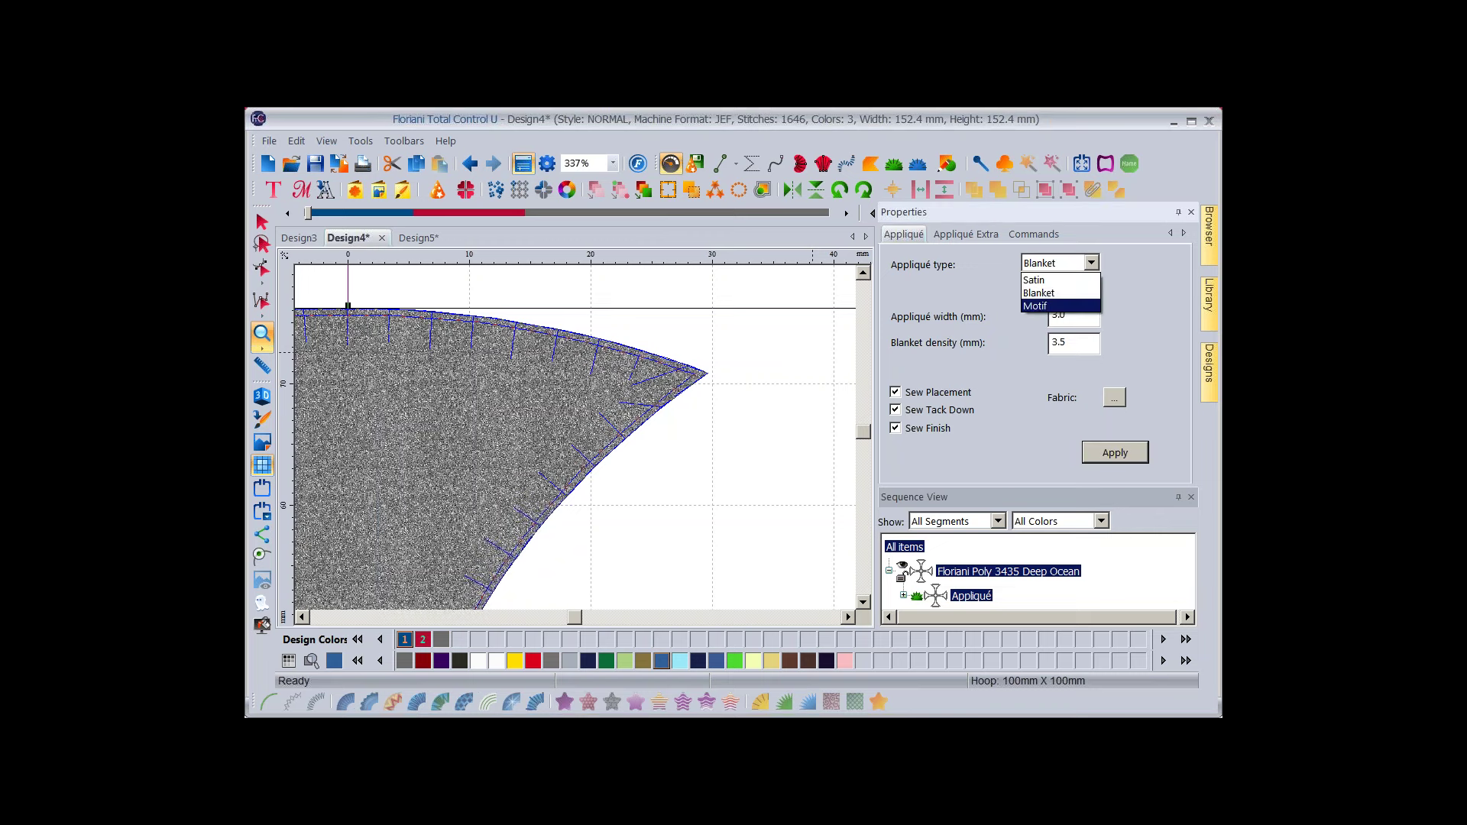
left_click(1059, 306)
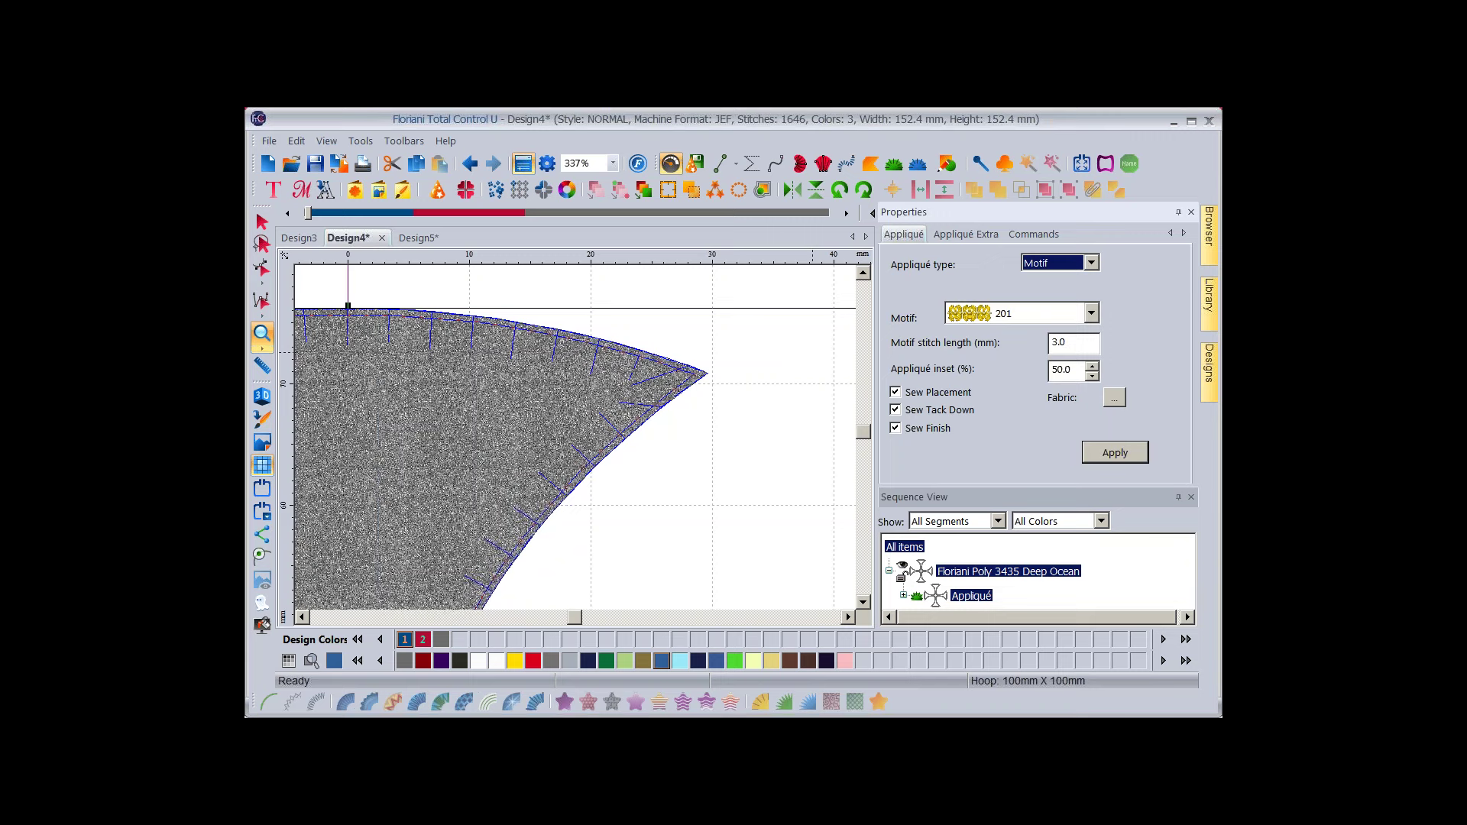
left_click(1091, 313)
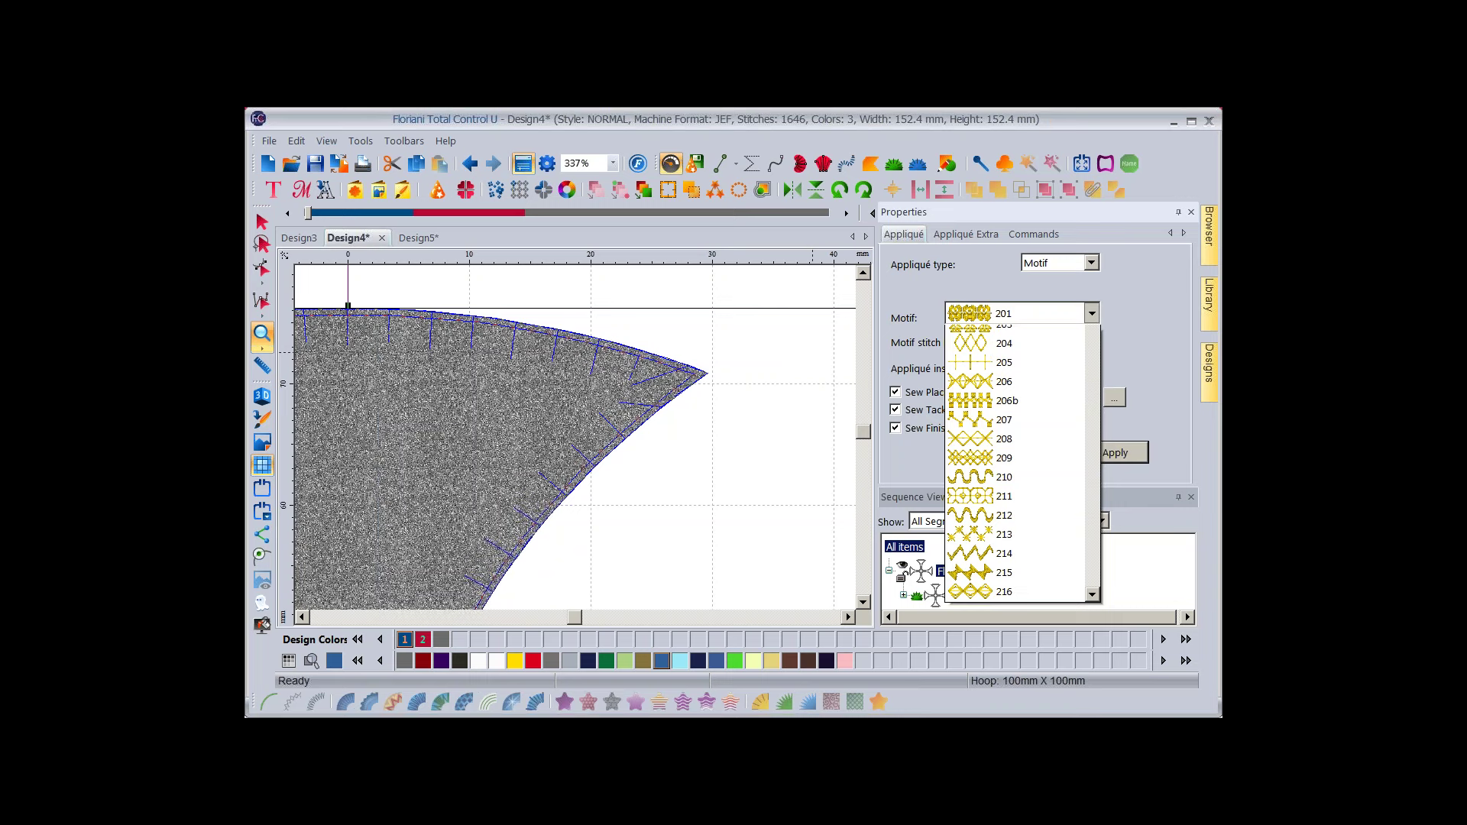
left_click_drag(1093, 352, 1093, 641)
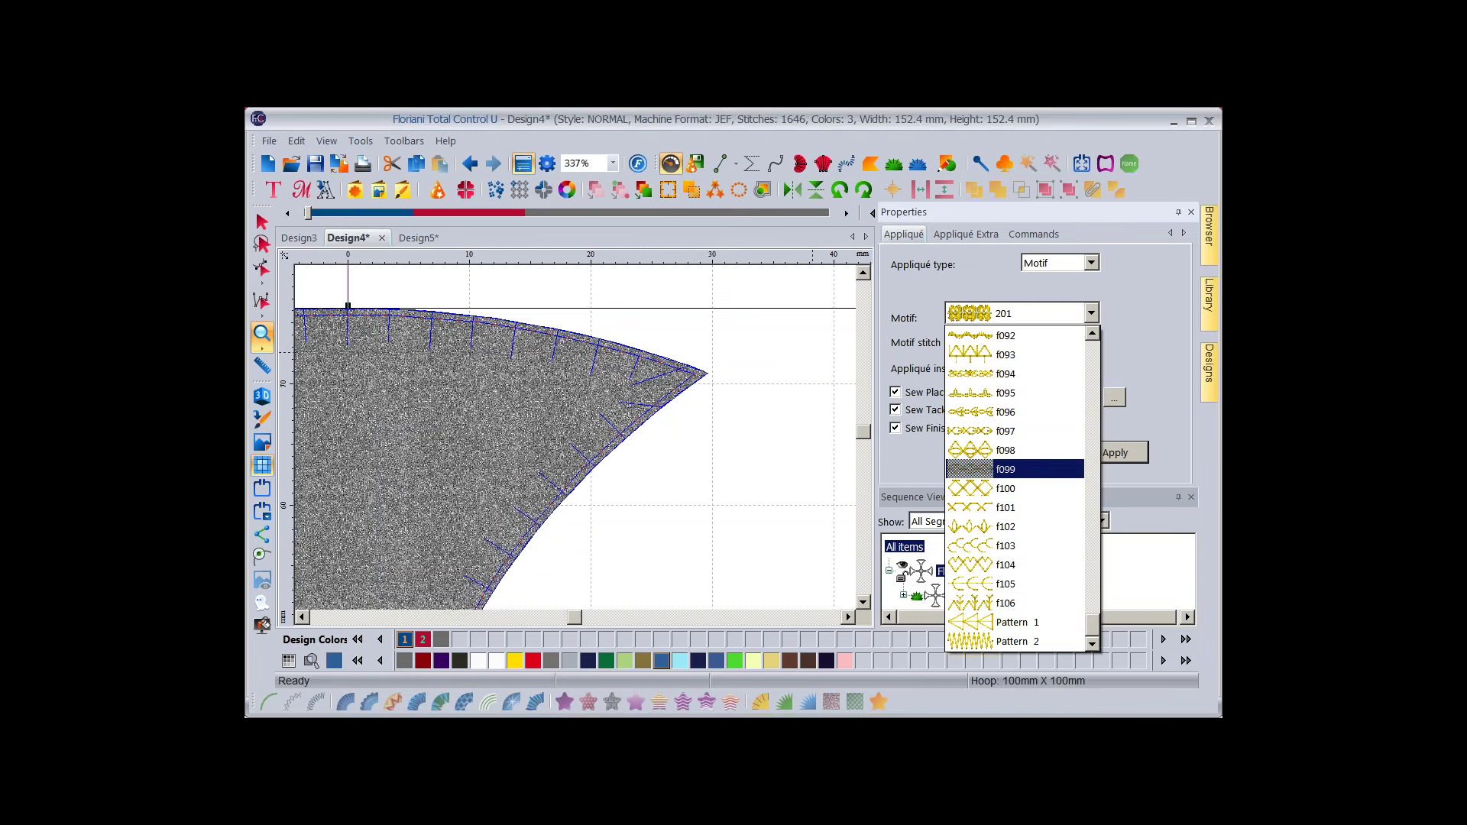
left_click(1007, 450)
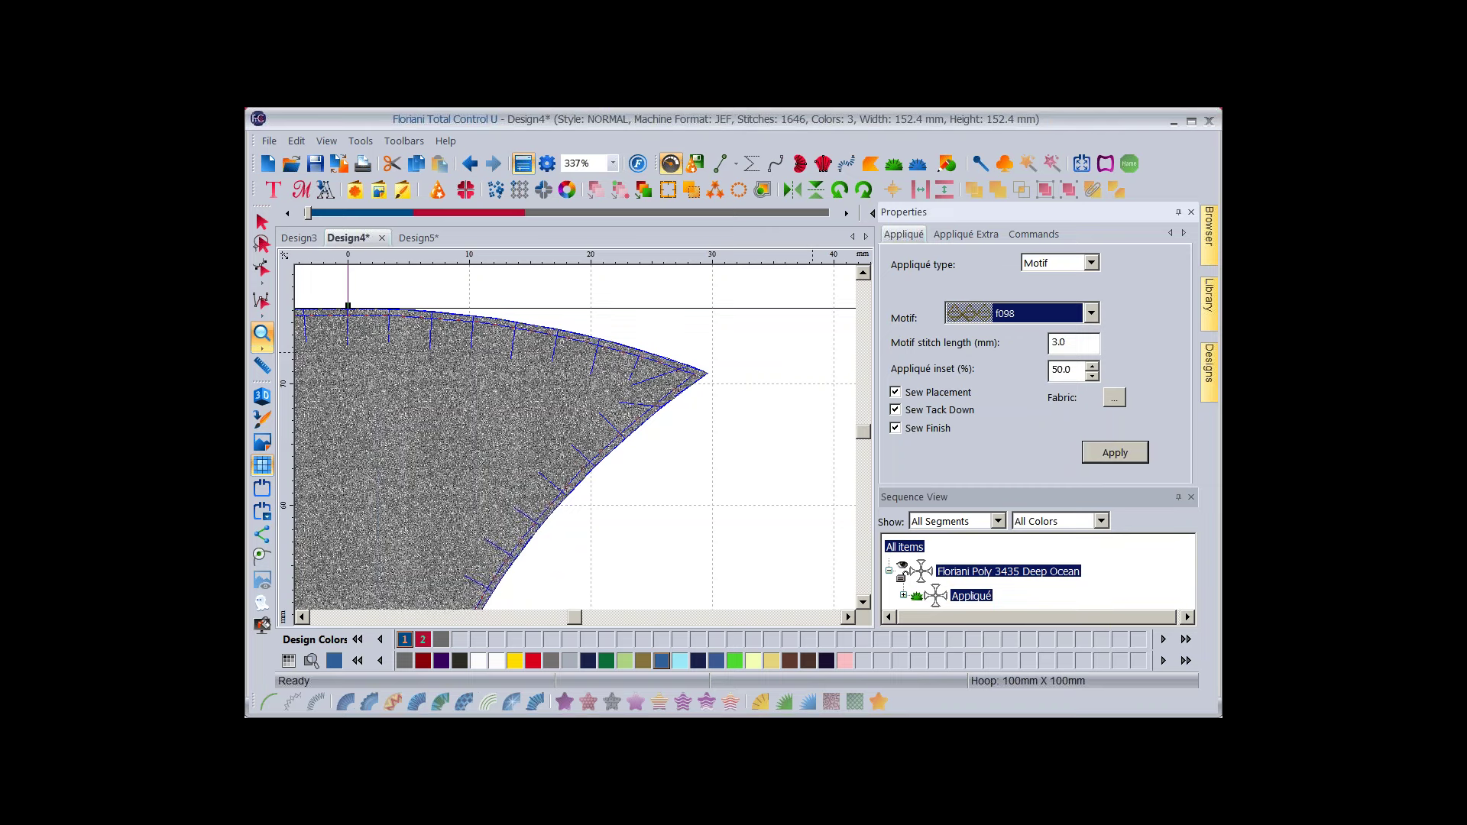
left_click(1115, 453)
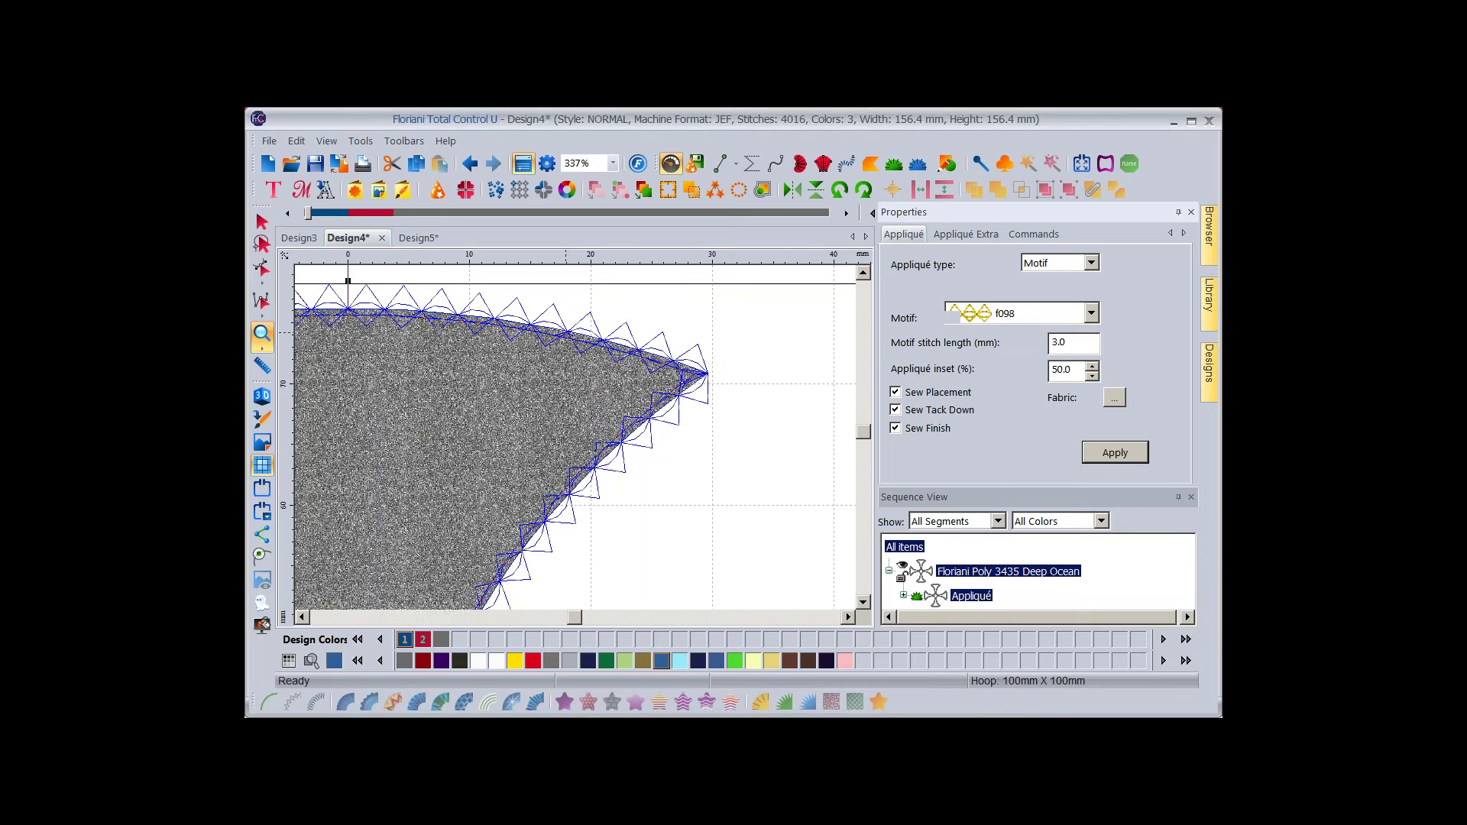
Set the motif appliqué's inset to 75%.
double_click(1061, 369)
type("75")
left_click(1115, 453)
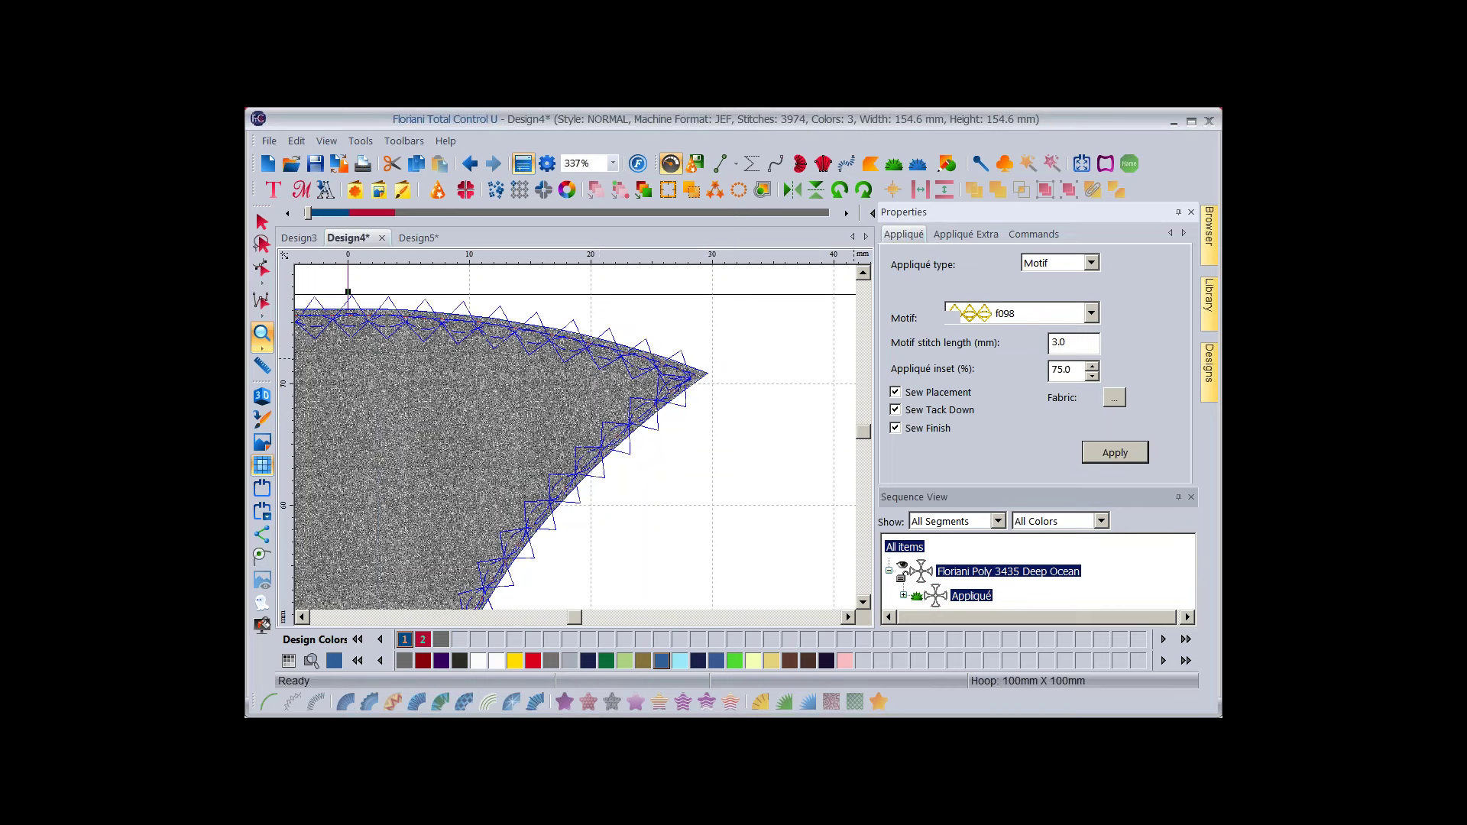
Switch the appliqué's edge motif to f104 and set its inset to 50%.
left_click(1091, 314)
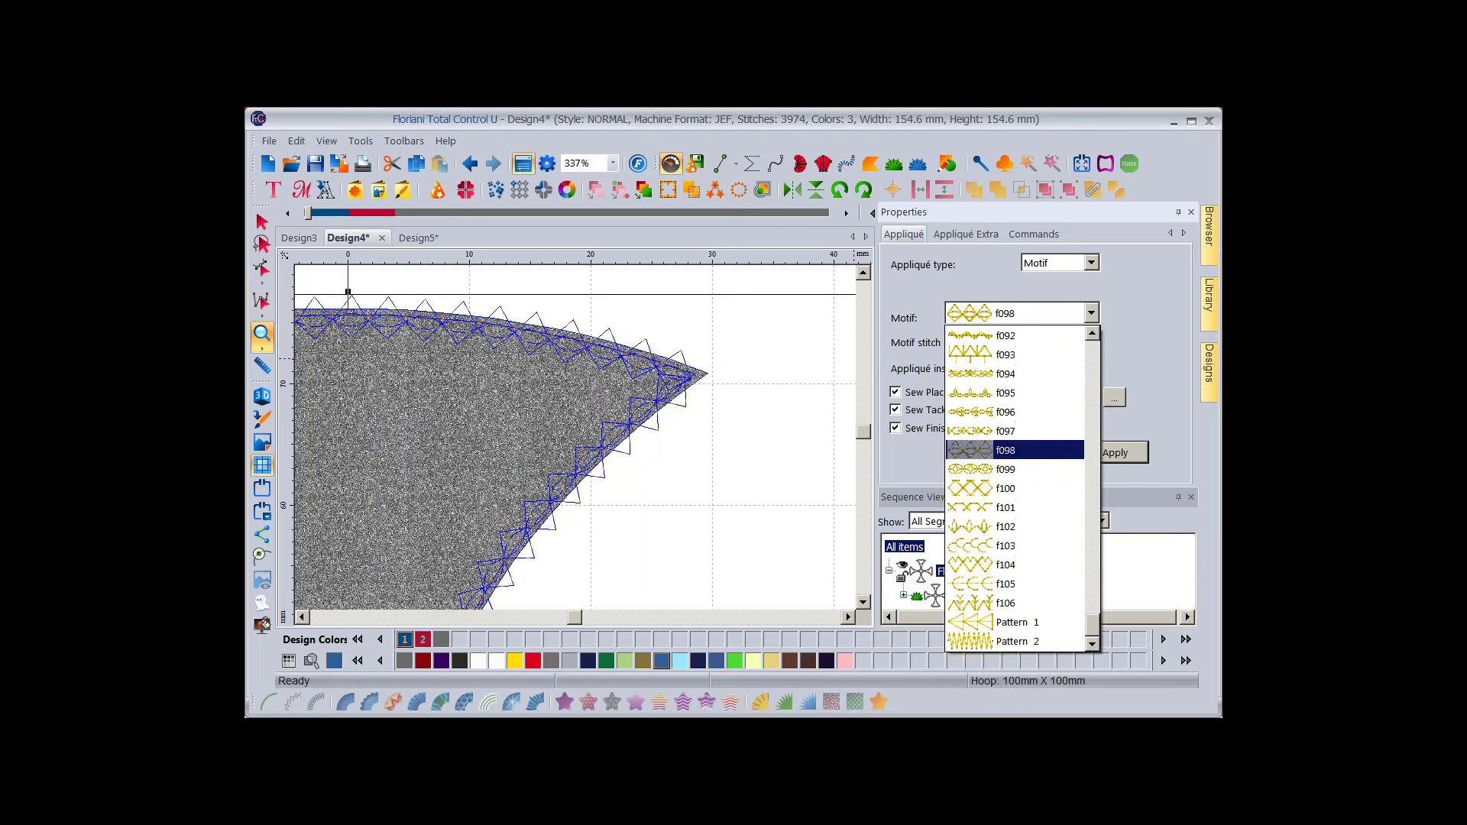
left_click(1014, 564)
left_click(1115, 453)
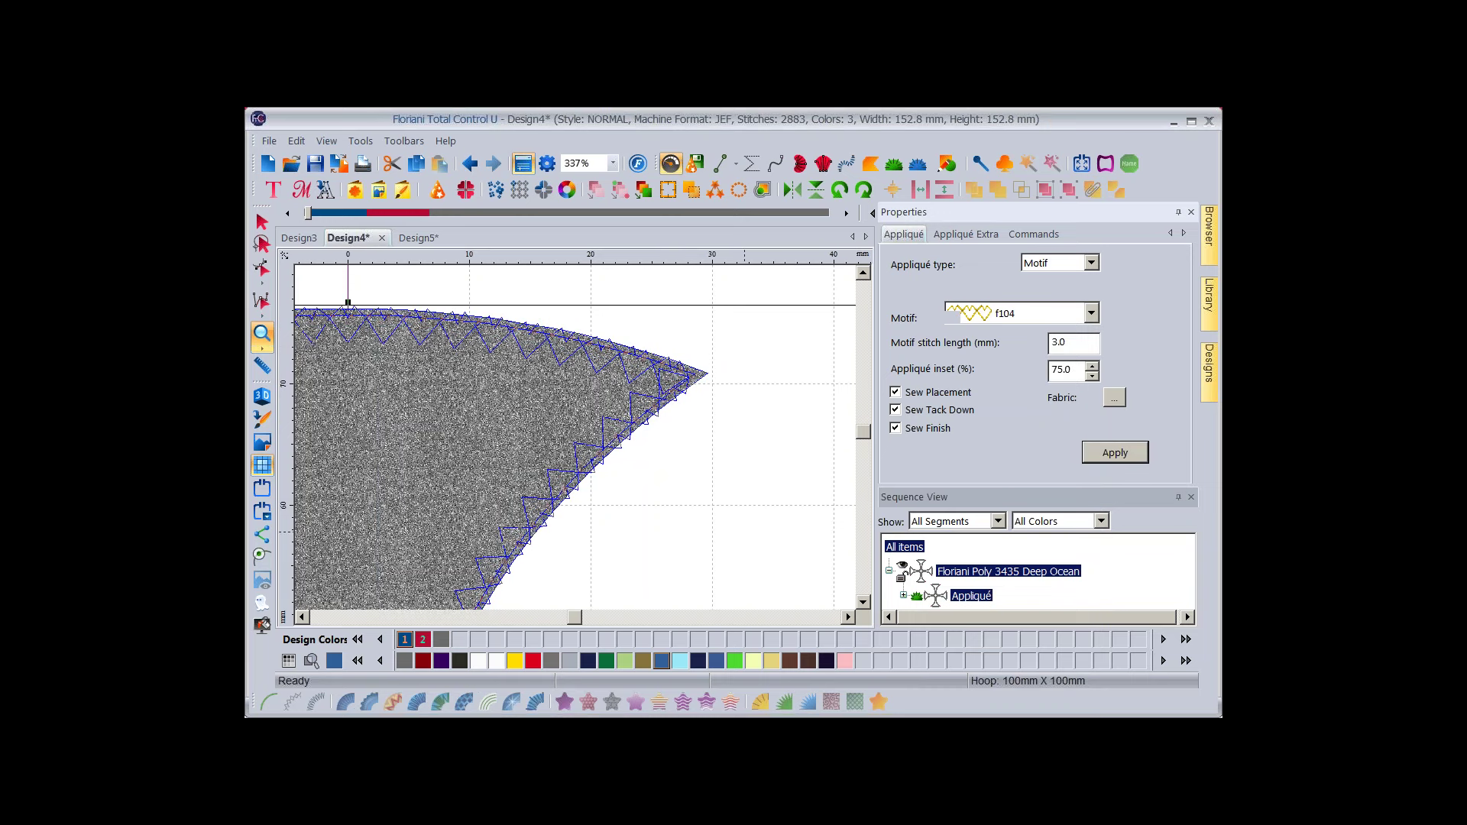
key("BackSpace")
key("BackSpace")
key("BackSpace")
key("BackSpace")
type("50")
left_click(1115, 452)
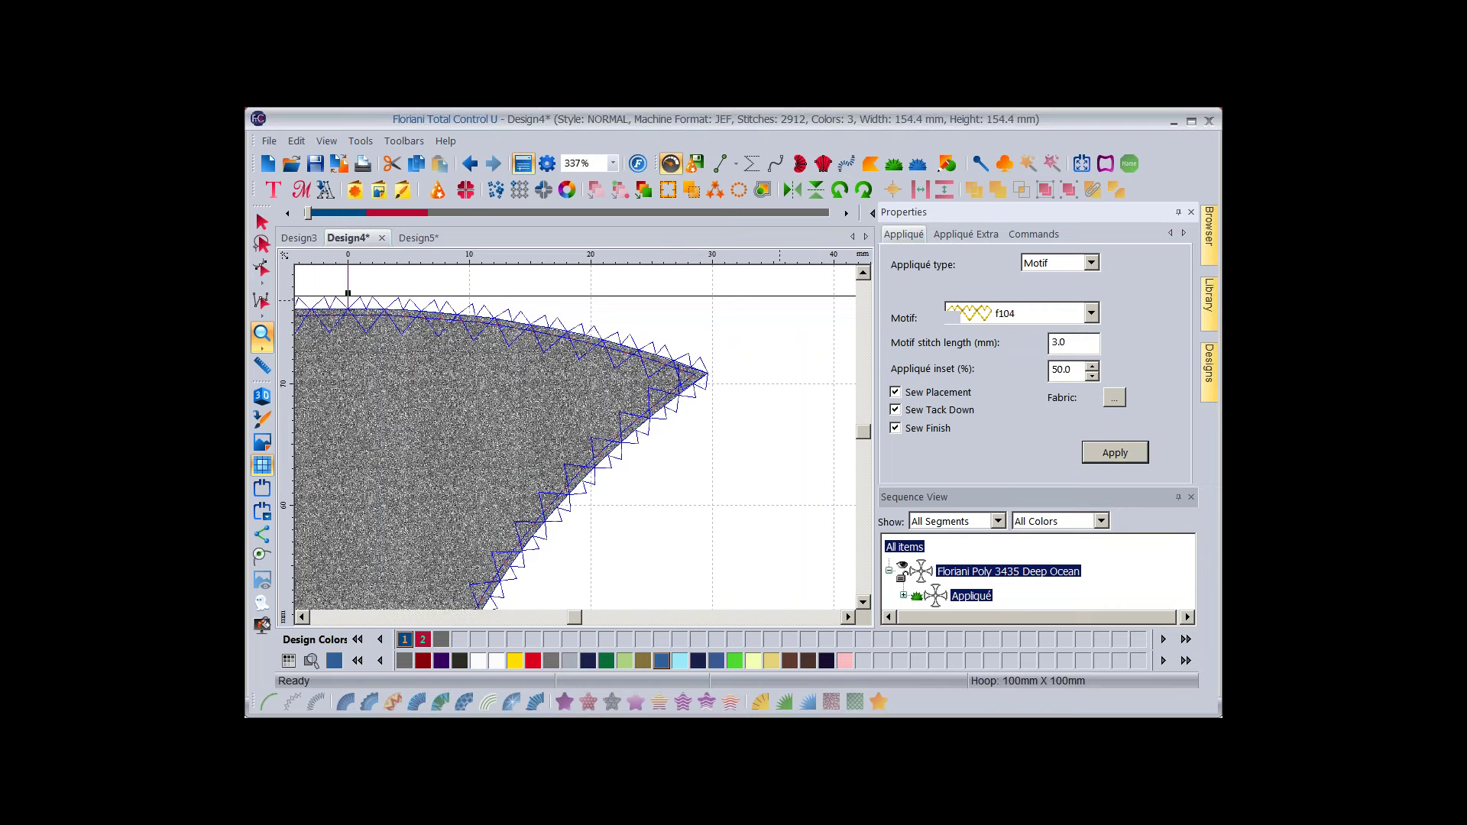
Set the appliqué's motif stitch length to 5.0 mm.
double_click(1058, 343)
type("5")
left_click(1115, 452)
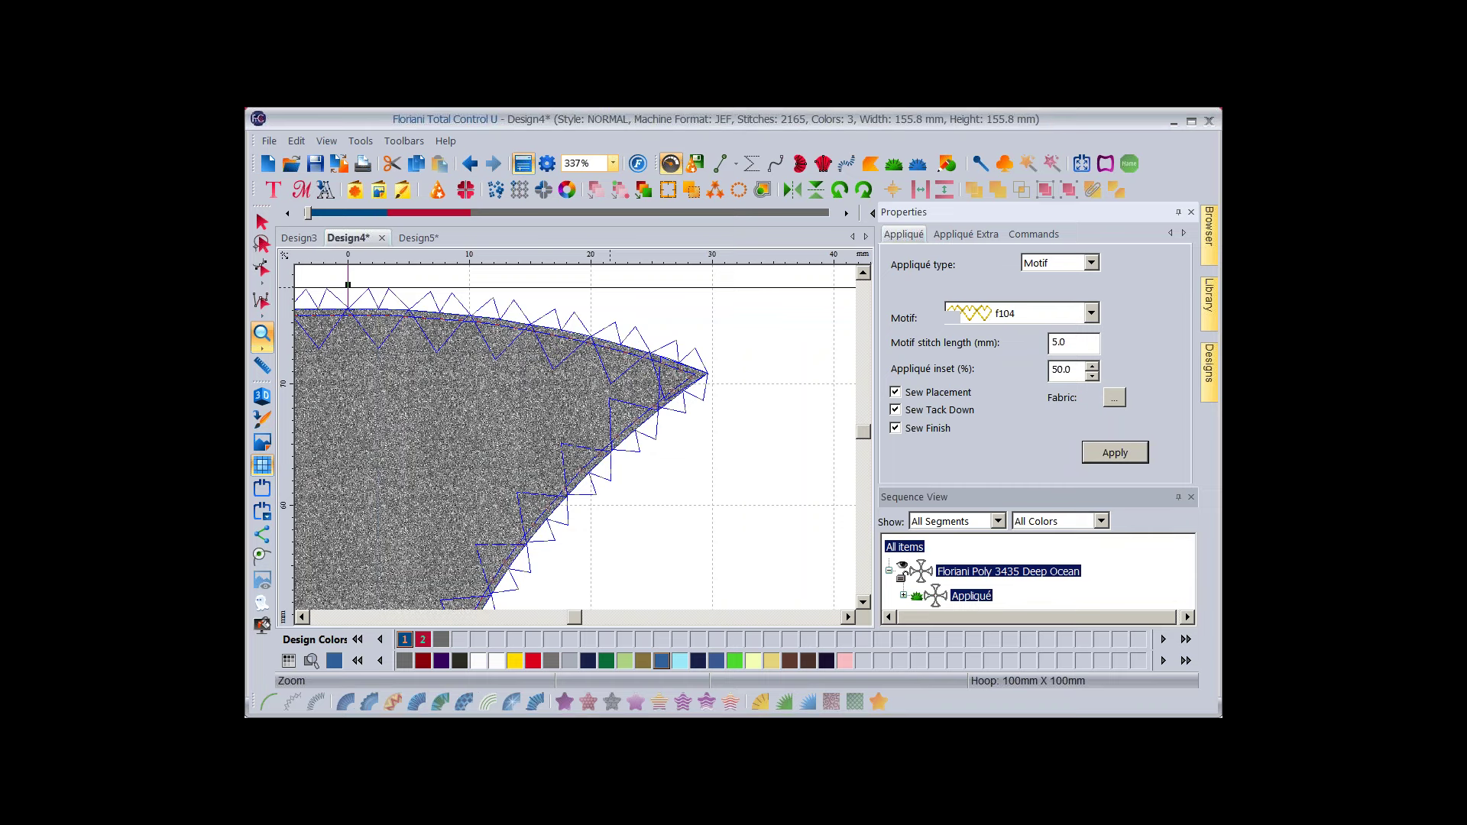
Zoom to 55% to show the whole cross and display its stitches in 3D.
left_click(586, 222)
left_click(612, 163)
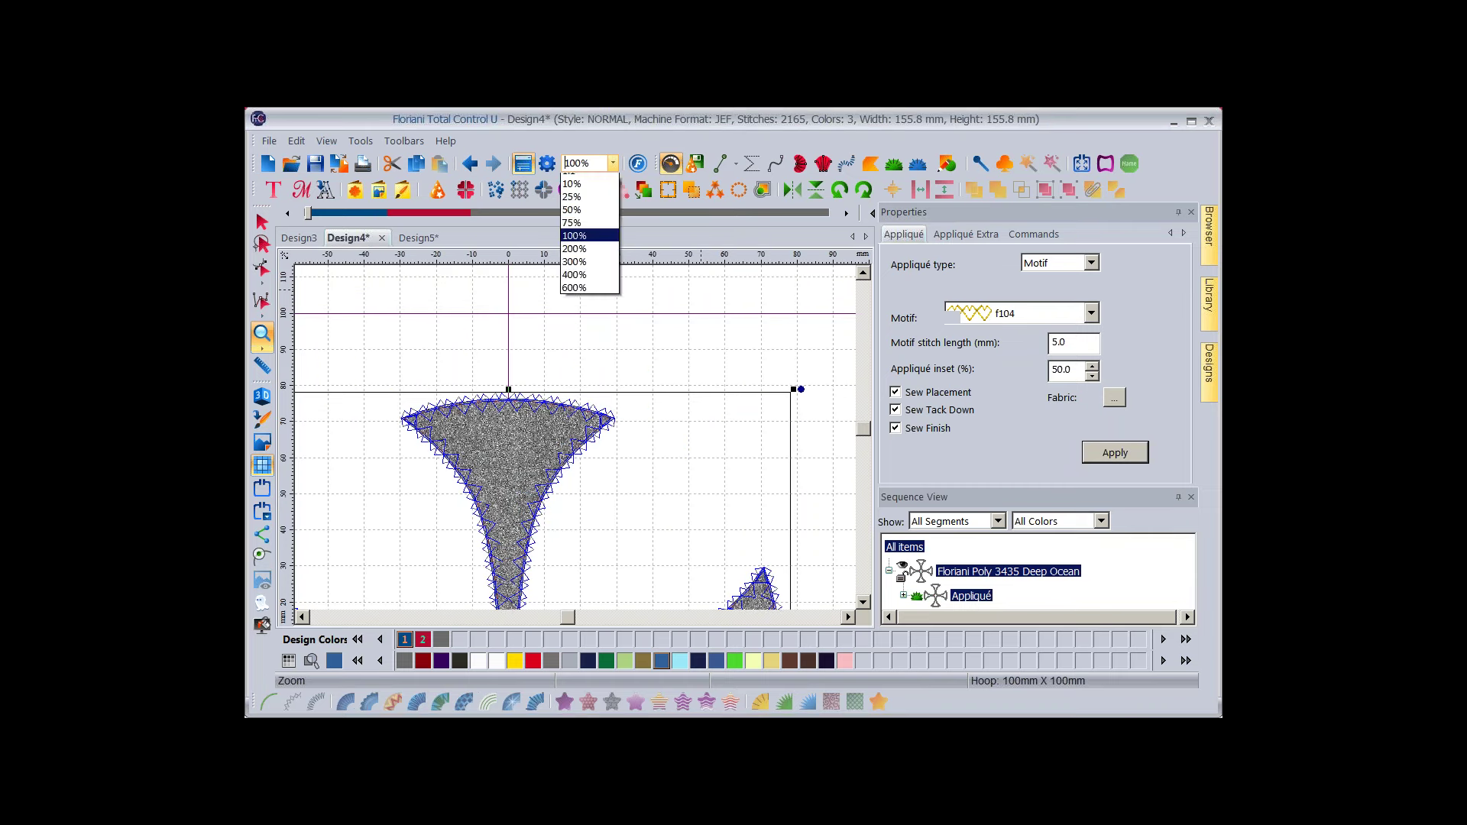
left_click(565, 164)
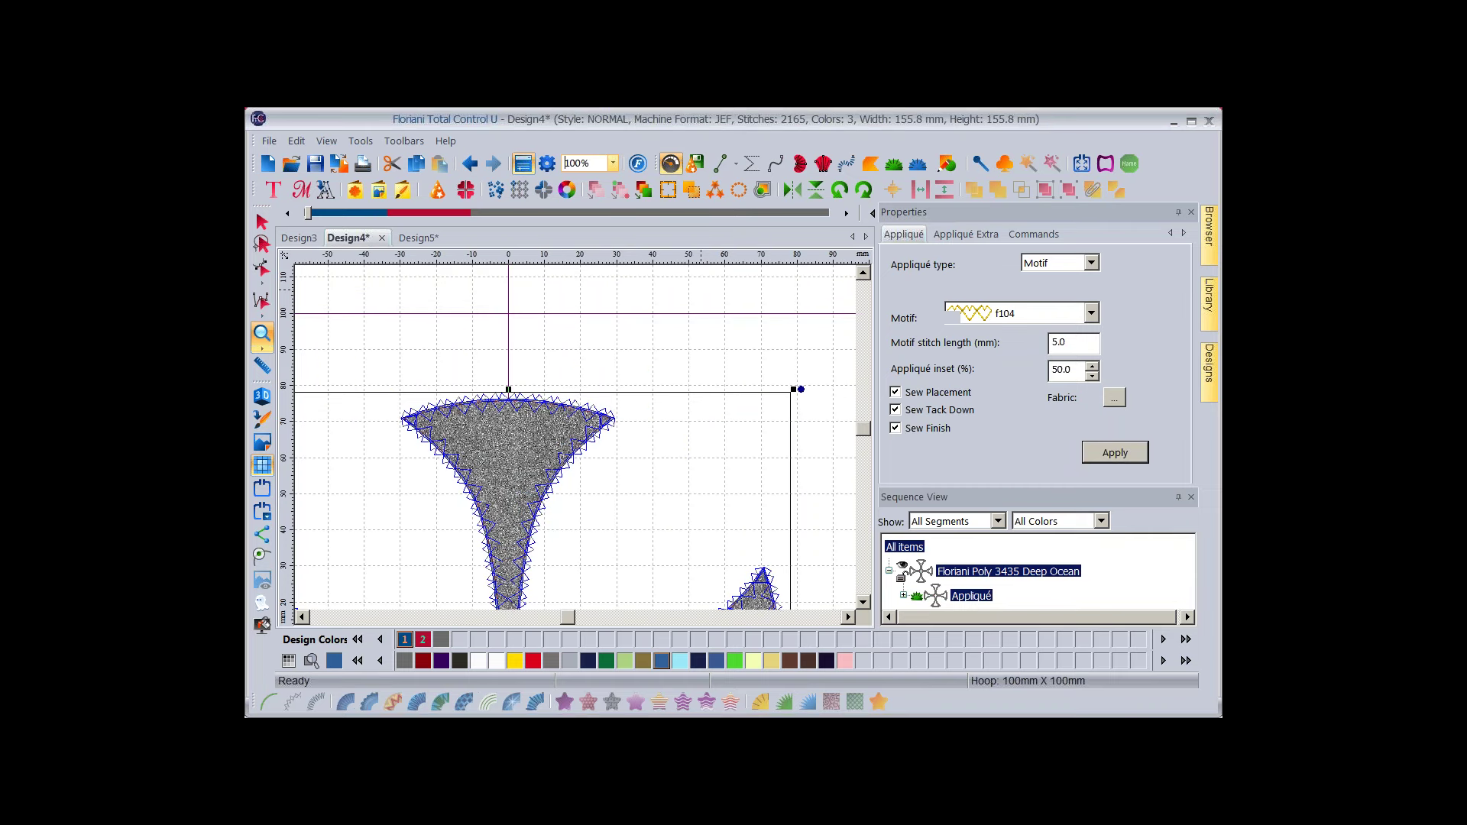
type("55")
key("Return")
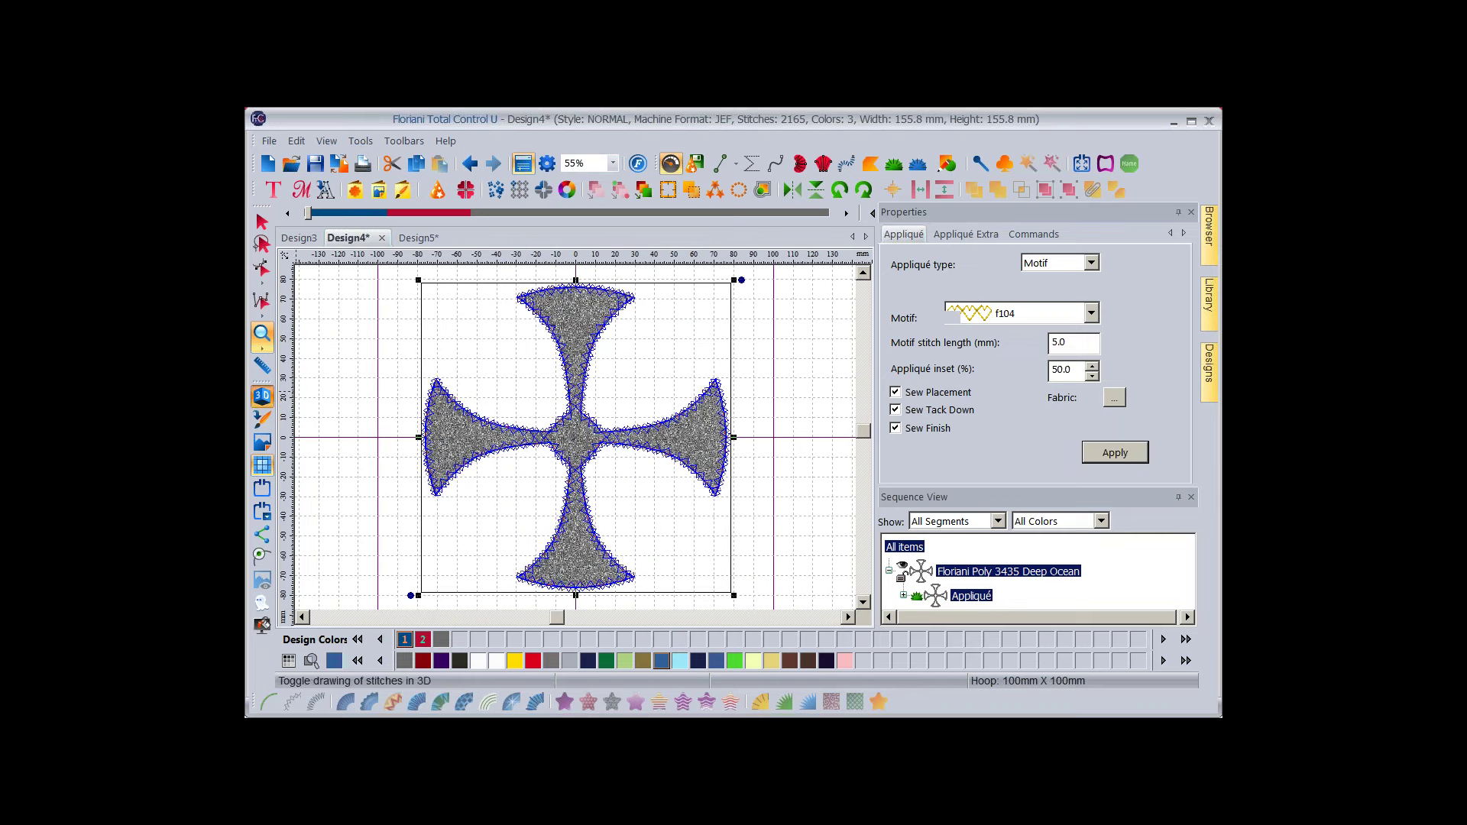
left_click(262, 395)
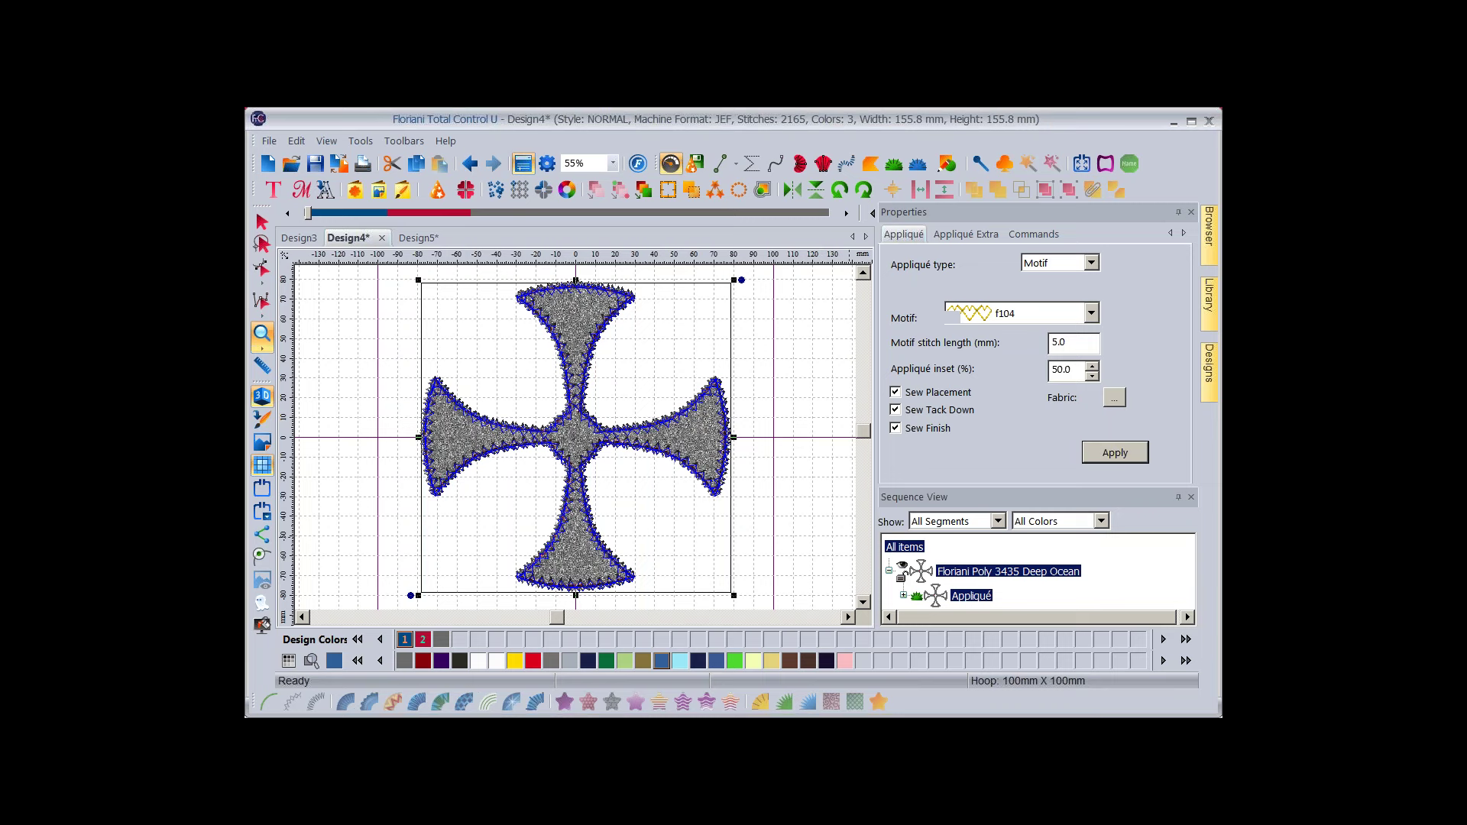
Expand the appliqué in the sequence and examine its individual thread colors.
left_click(903, 595)
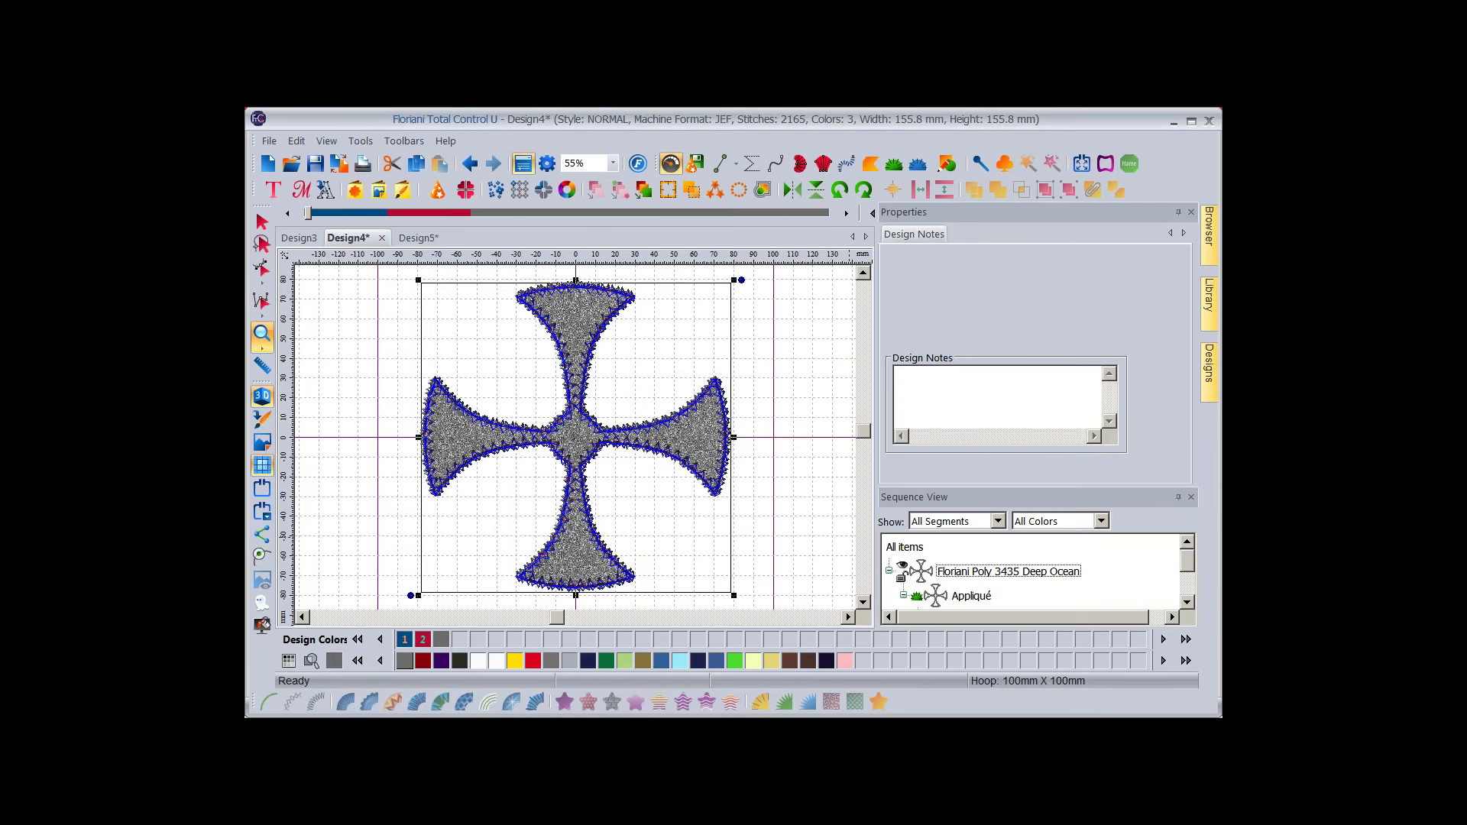
left_click(1186, 602)
left_click(1186, 602)
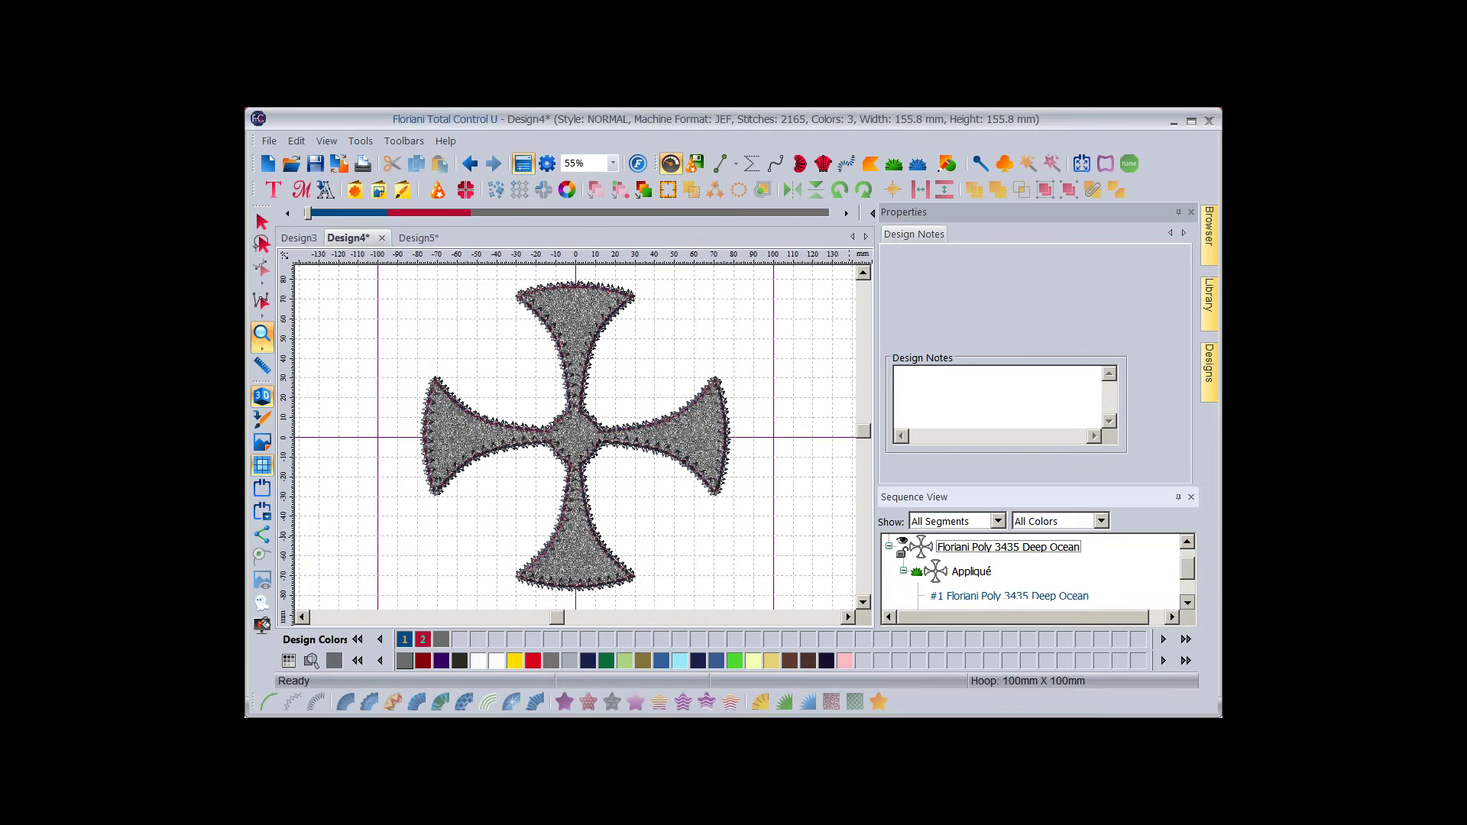
left_click(1186, 602)
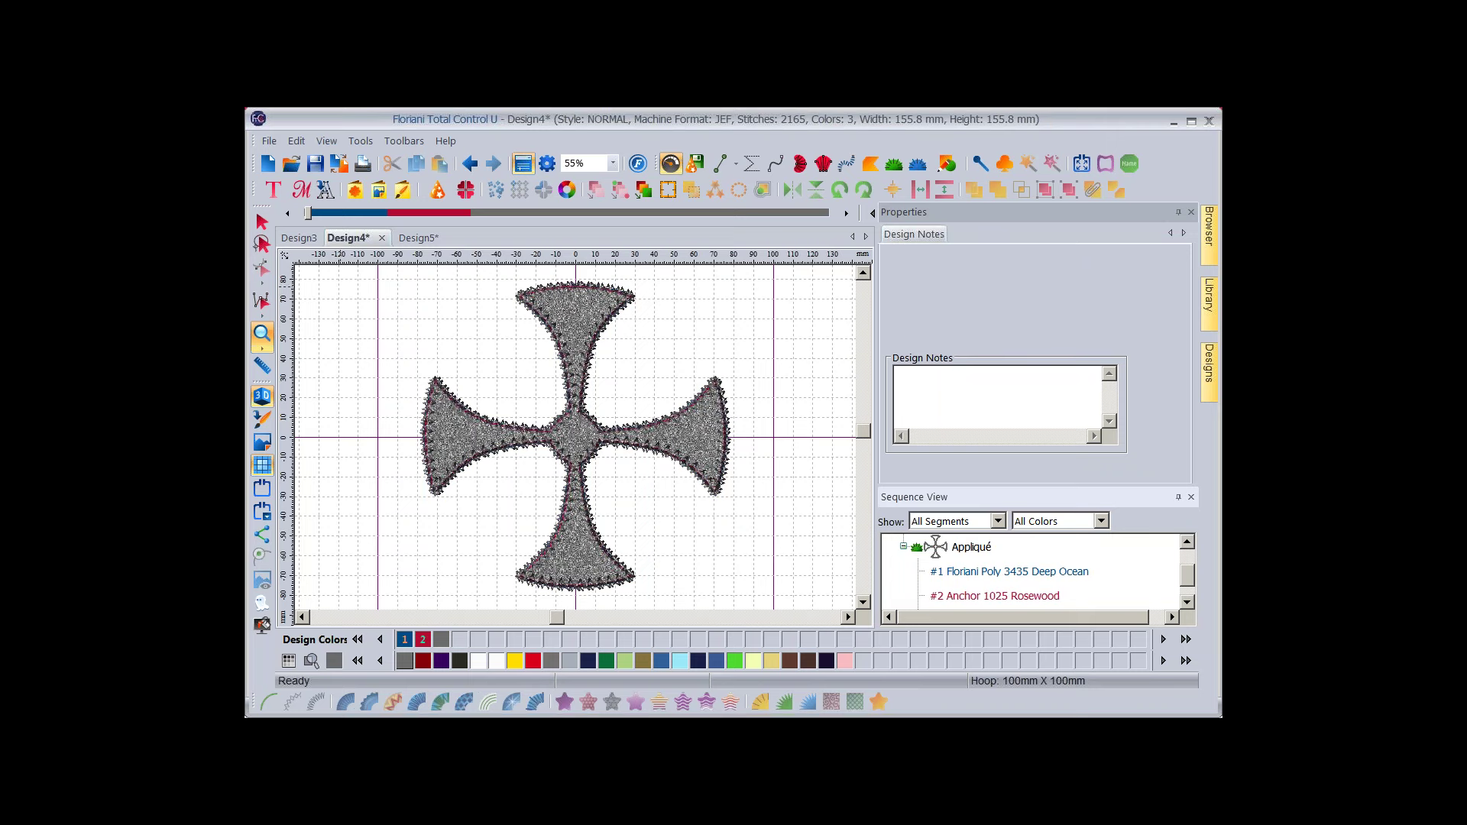
Reselect the cross appliqué and turn off its Sew Tack Down stitching.
left_click(262, 221)
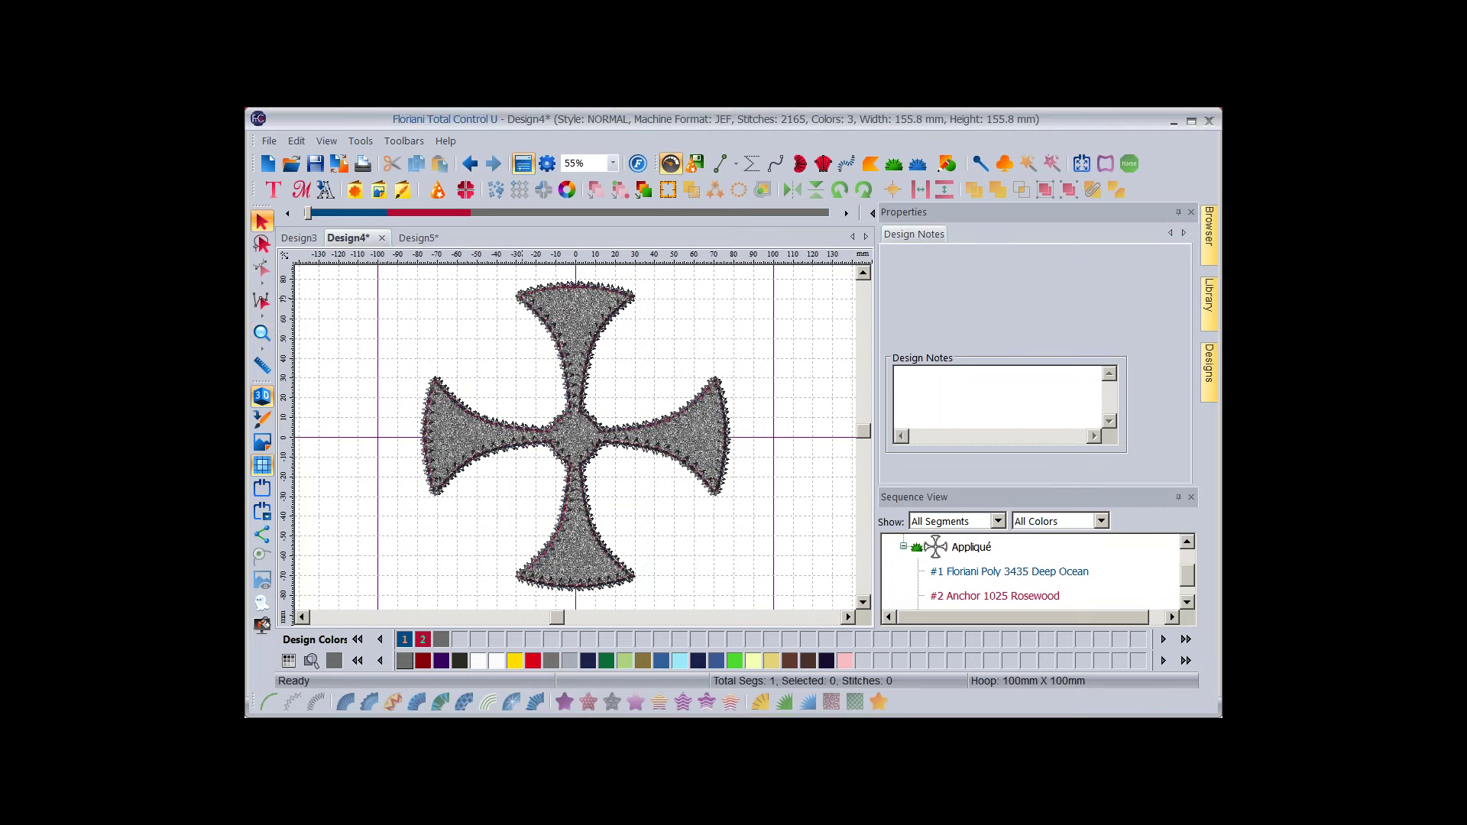
left_click(532, 299)
scroll(1031, 573, "down", 1)
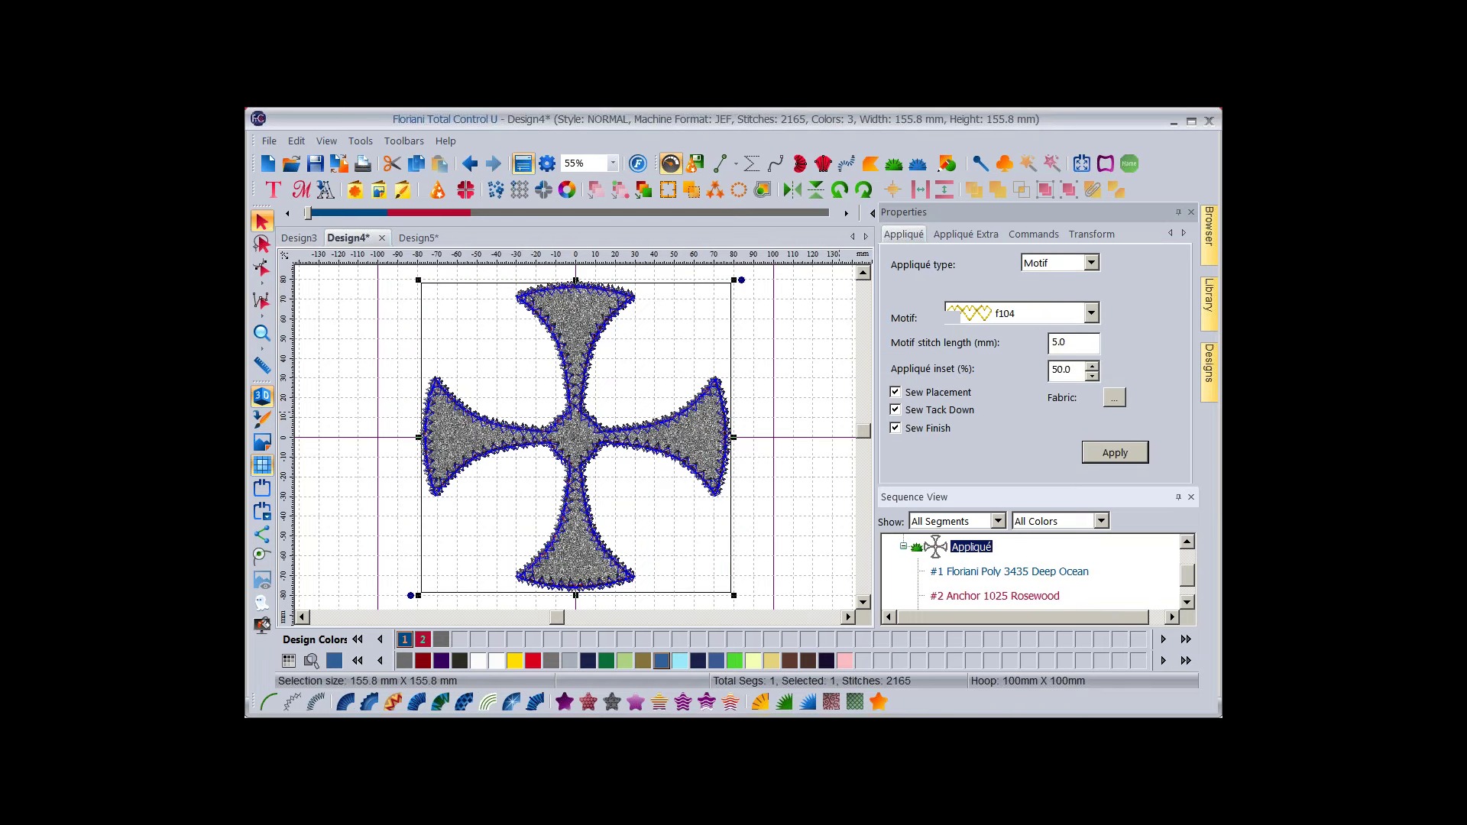
scroll(1032, 573, "down", 1)
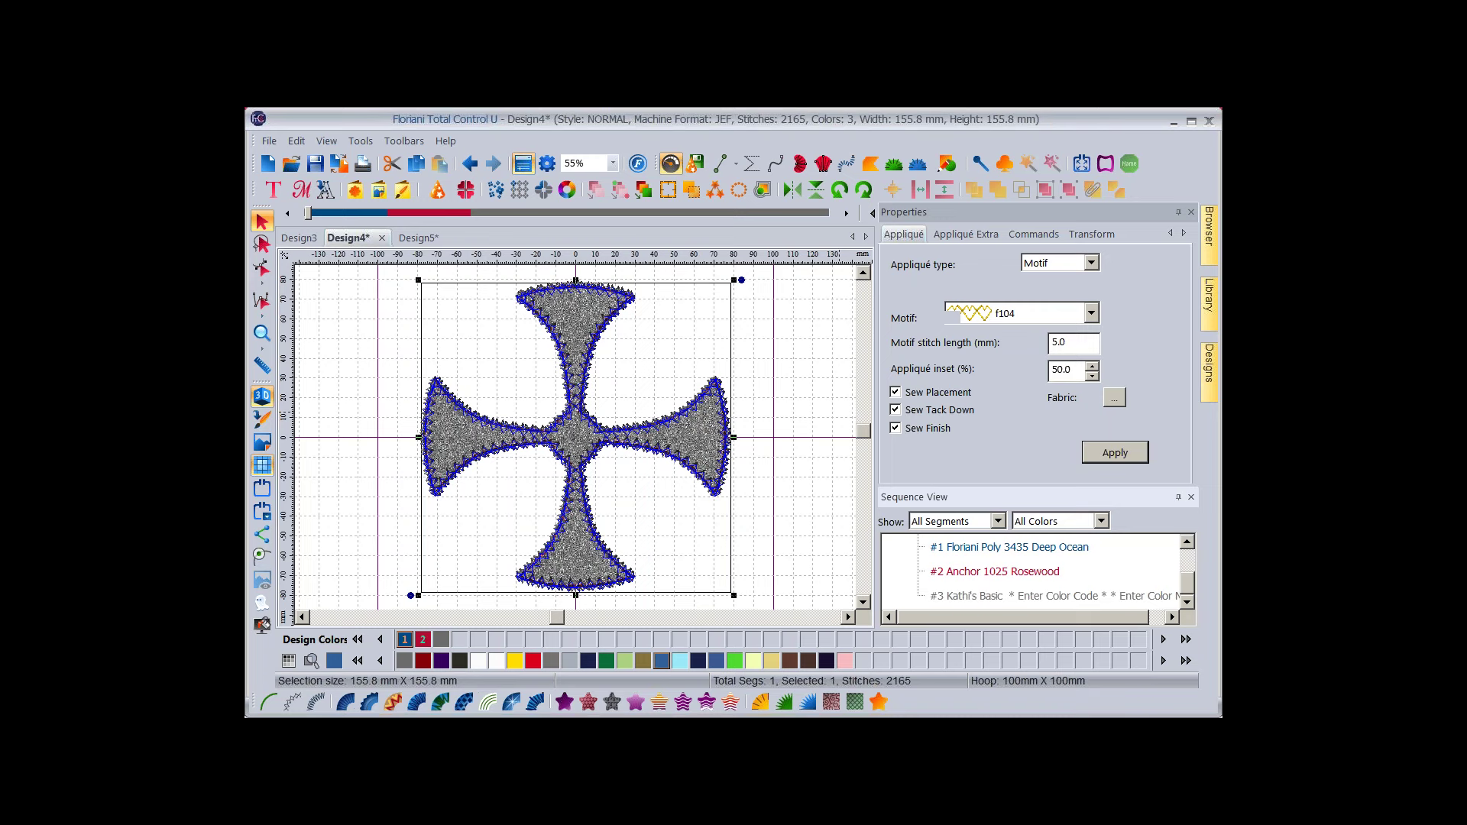
left_click(895, 410)
key("Return")
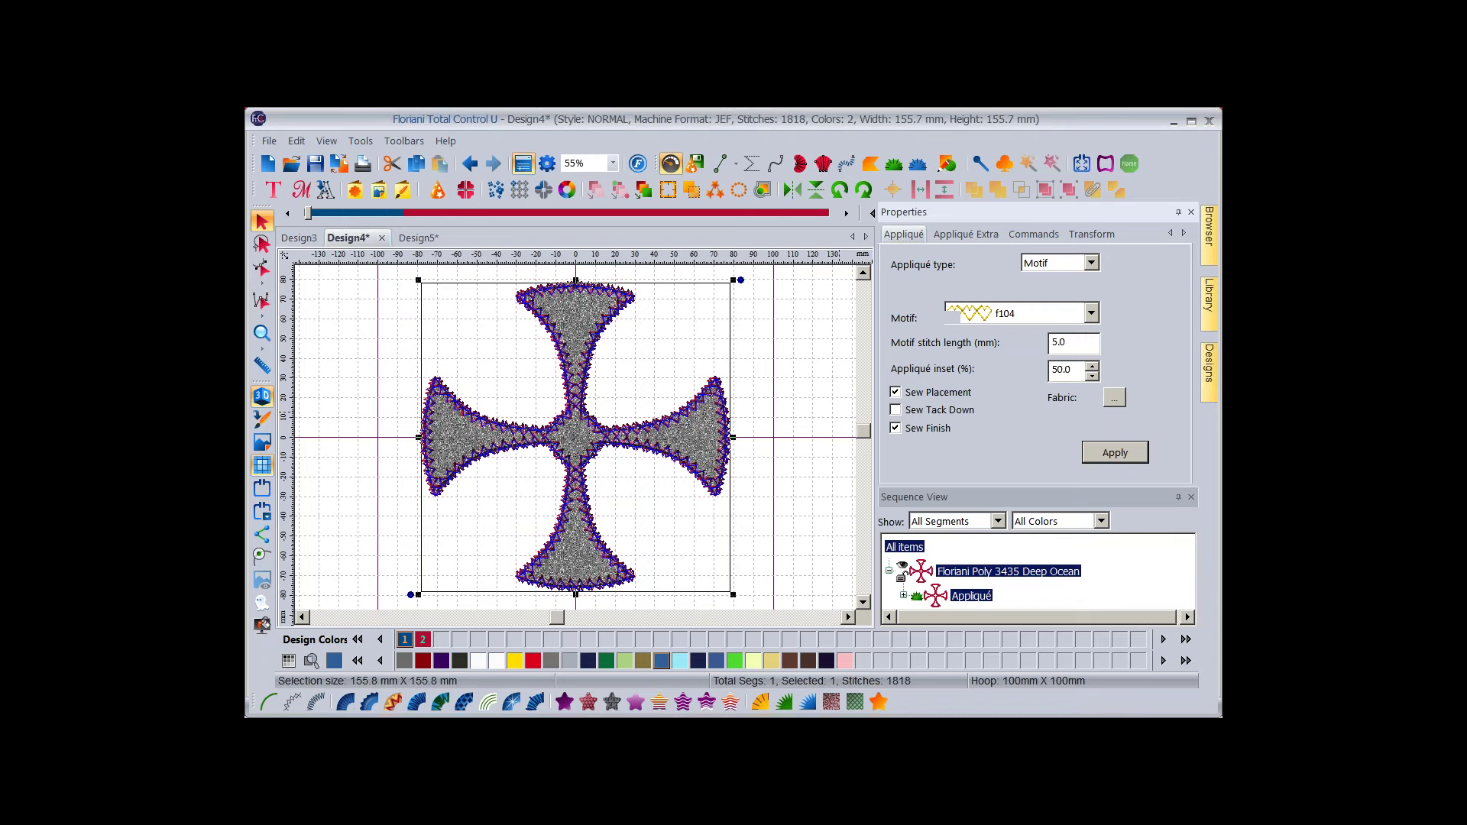
Expand the appliqué in the sequence and review the thread colors remaining without the tack-down stitching.
left_click(903, 595)
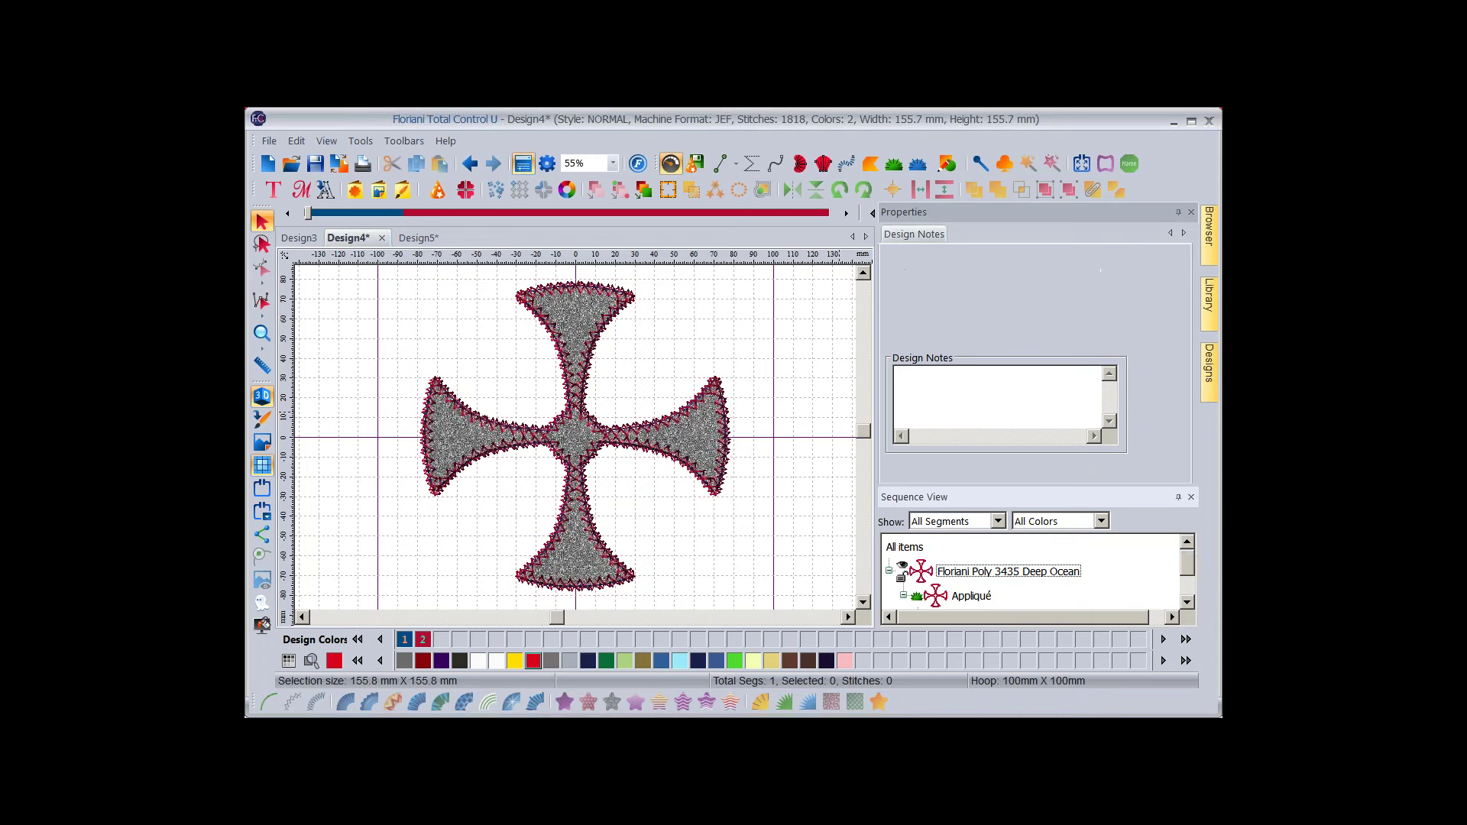
right_click(1187, 601)
left_click(1169, 466)
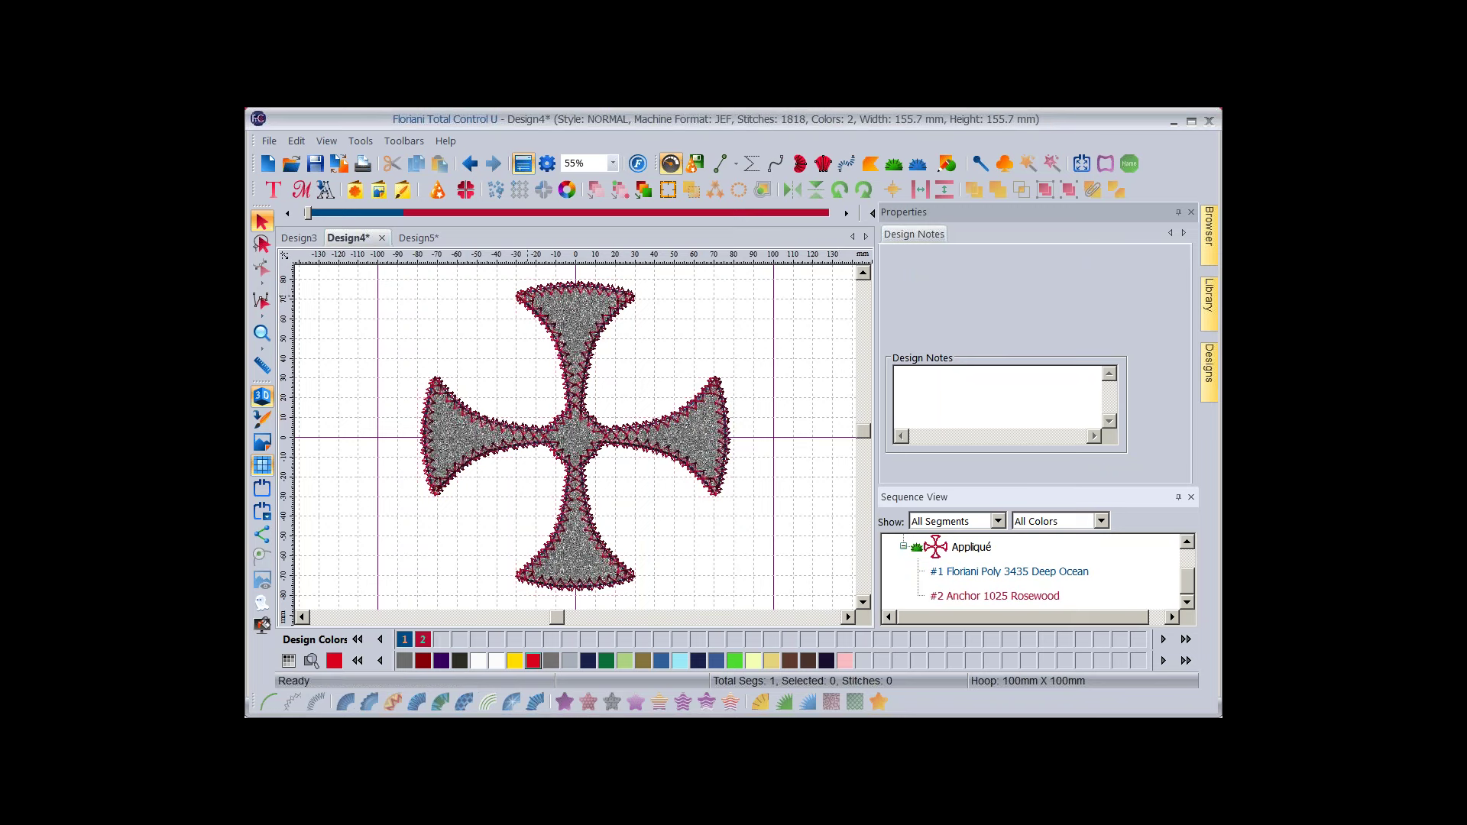
Reselect the cross appliqué, turn Sew Tack Down back on and turn Sew Finish off.
key("ctrl+a")
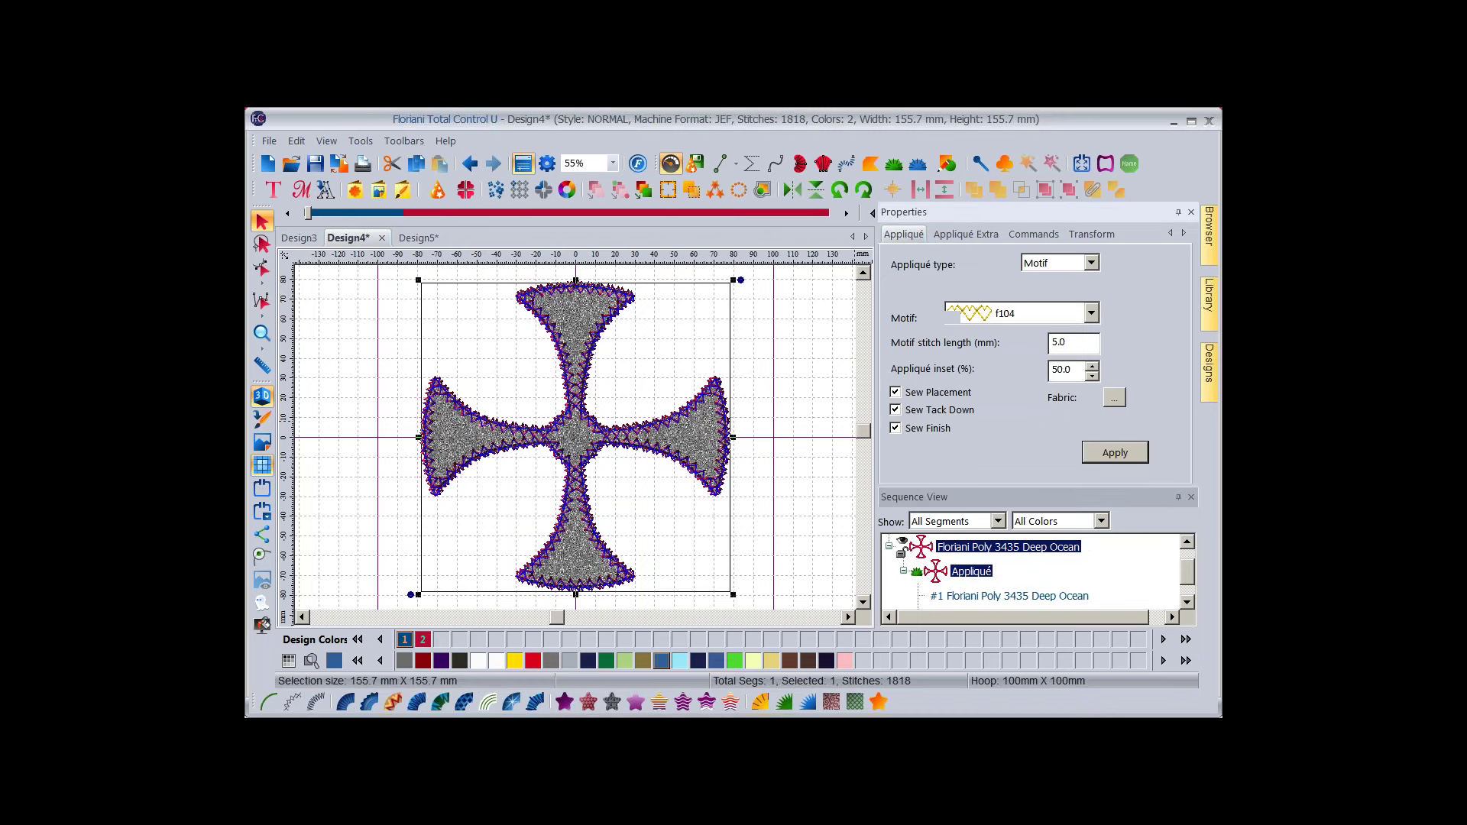
left_click(895, 428)
left_click(1115, 452)
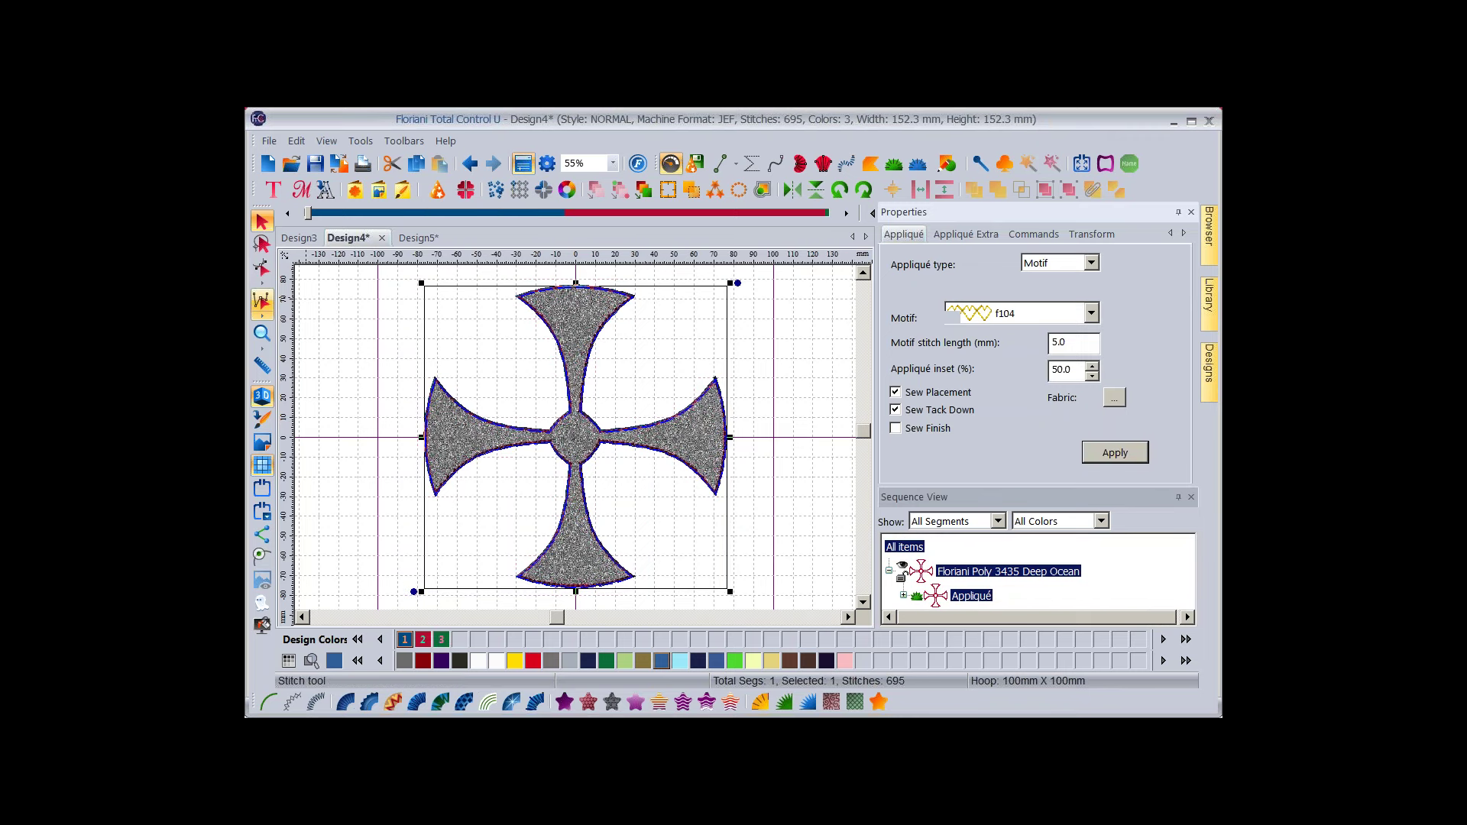
Zoom in on the upper arm's corner and set the appliqué's tack-down stitch length to 3.0 mm.
left_click(262, 333)
left_click_drag(496, 281, 570, 338)
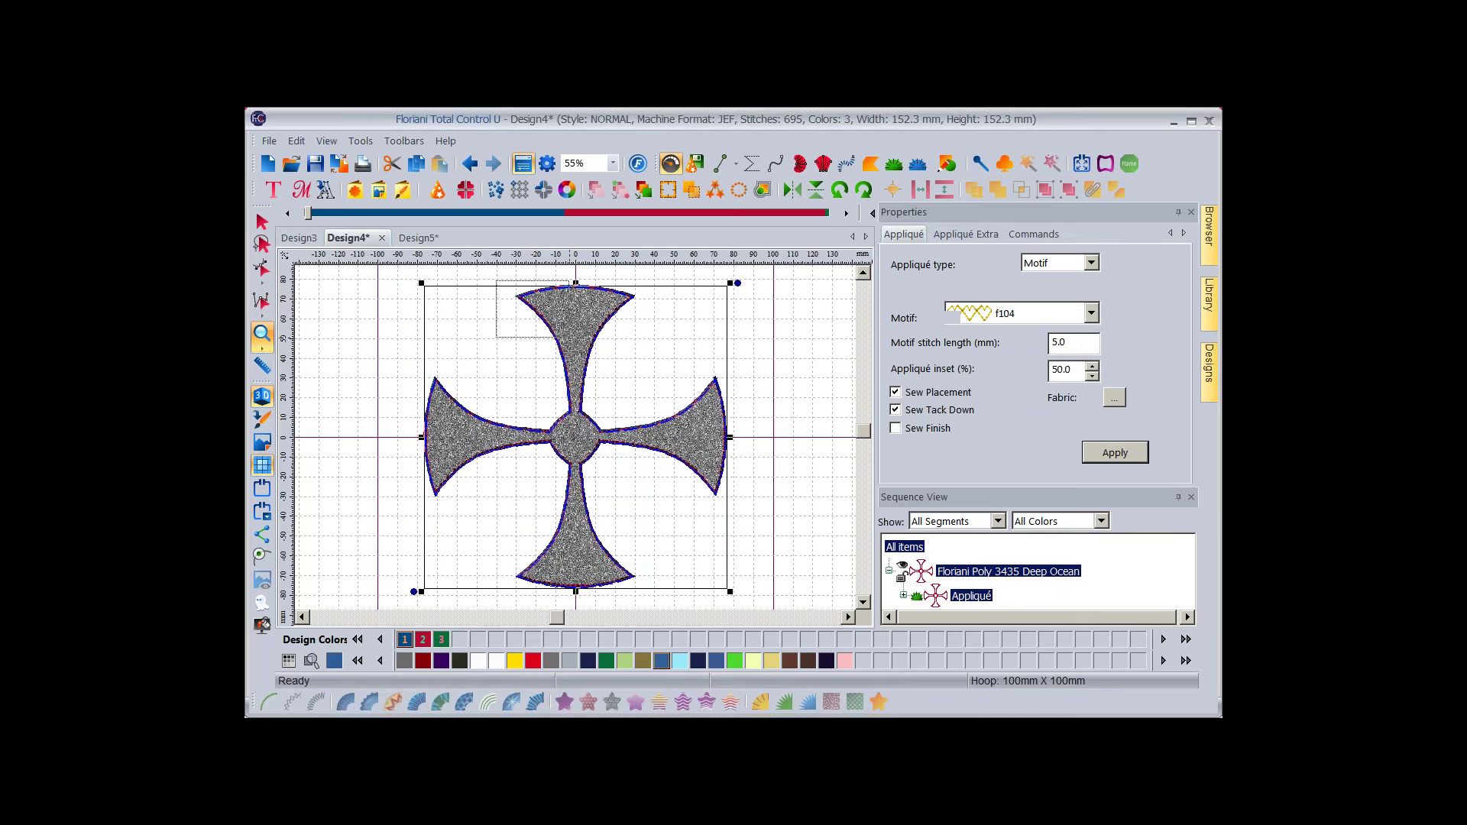
left_click_drag(570, 337, 569, 338)
left_click(965, 234)
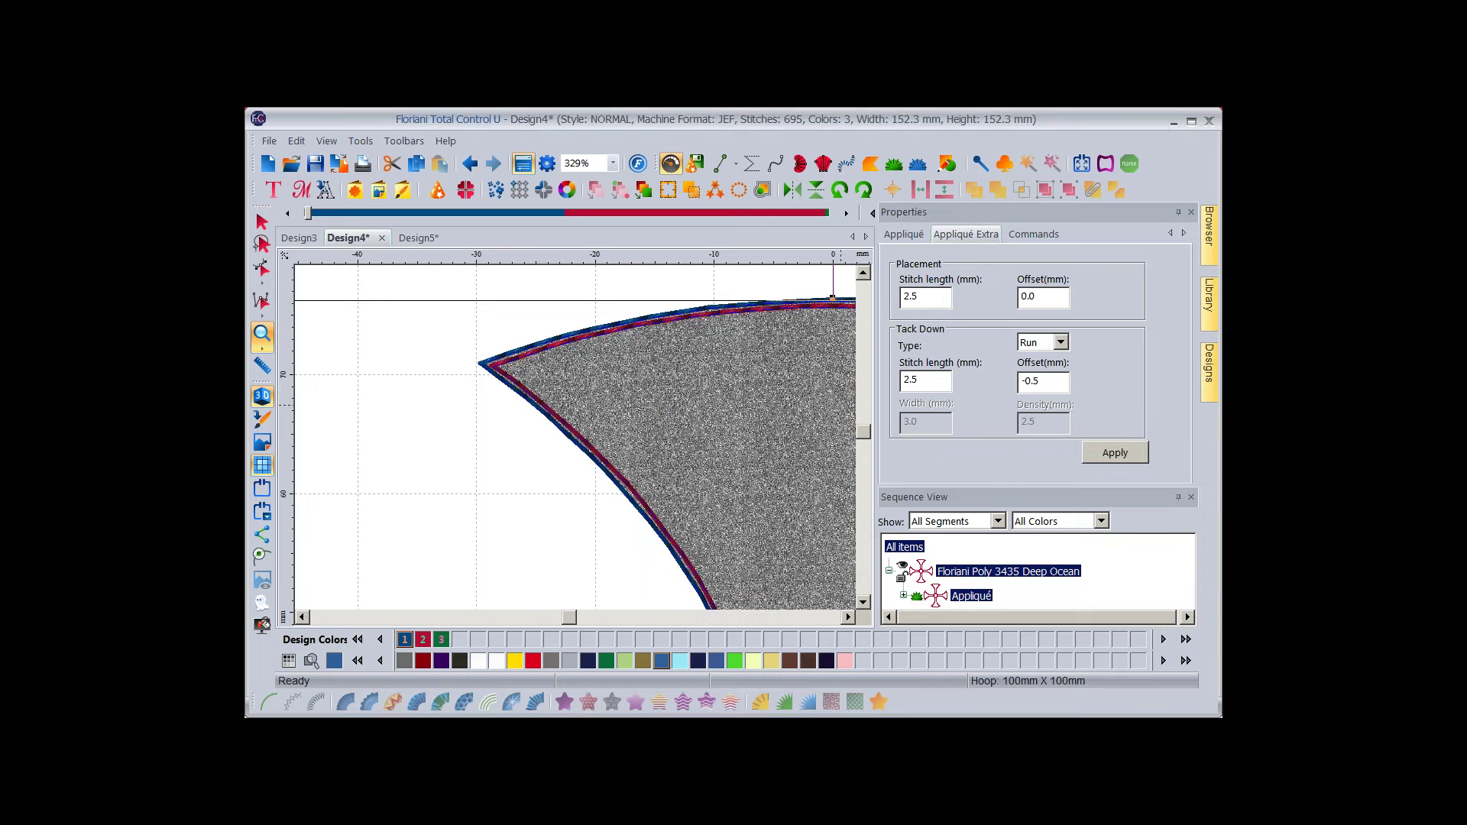
double_click(912, 379)
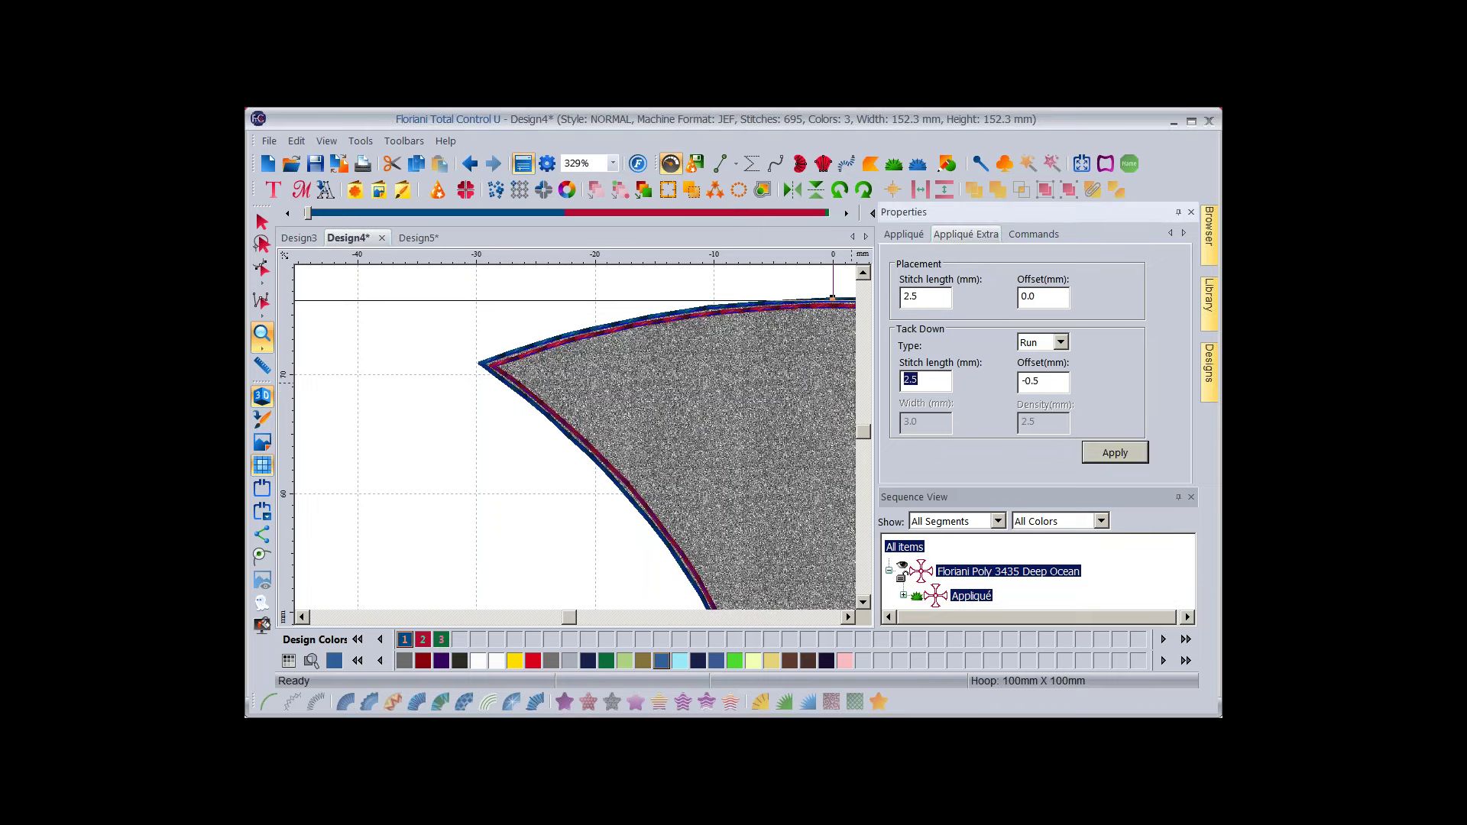
type("3.")
left_click(1115, 452)
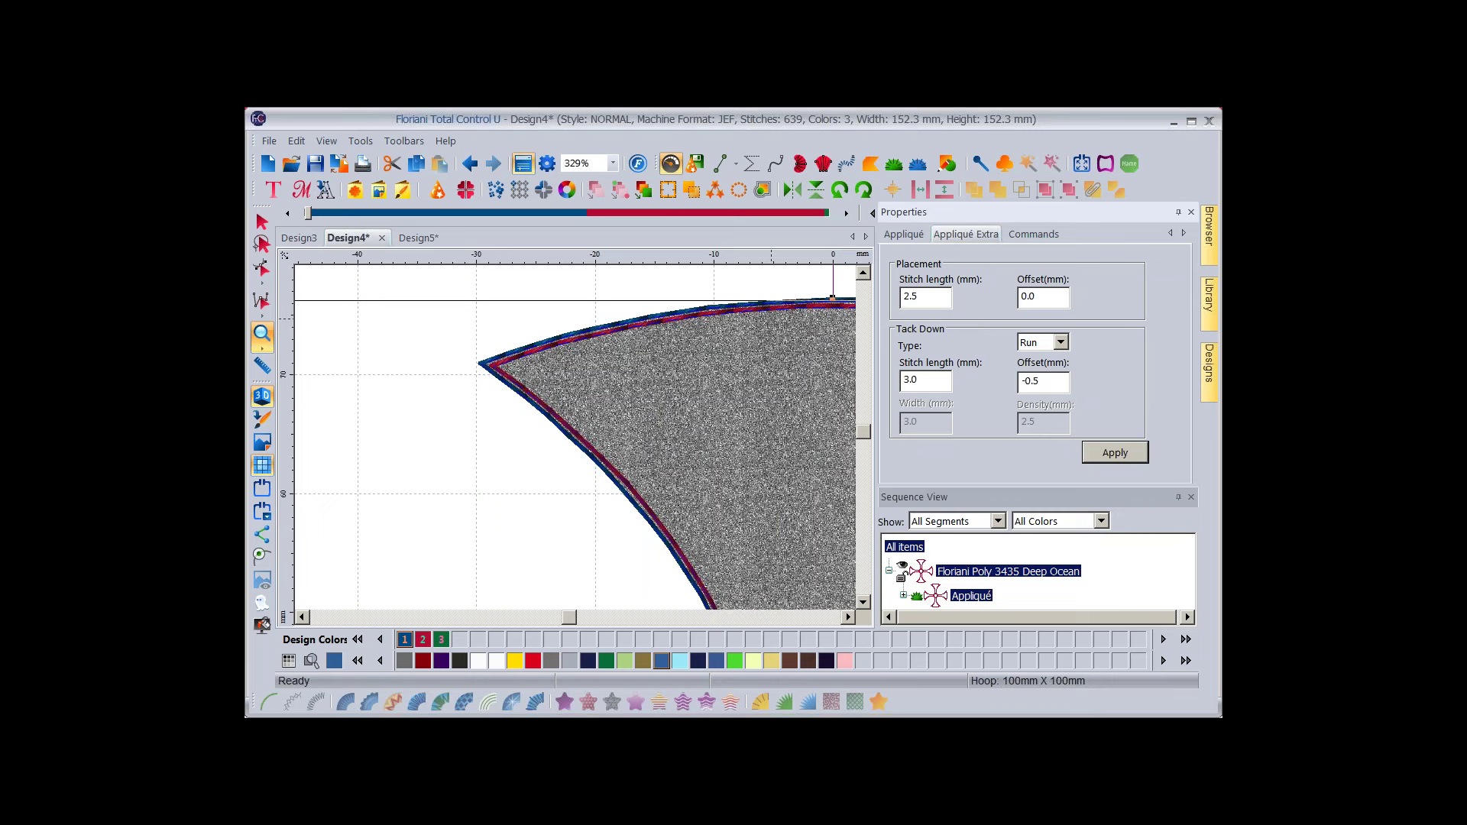
Set the offset of the appliqué's placement stitches to -0.5 mm.
left_click(772, 318)
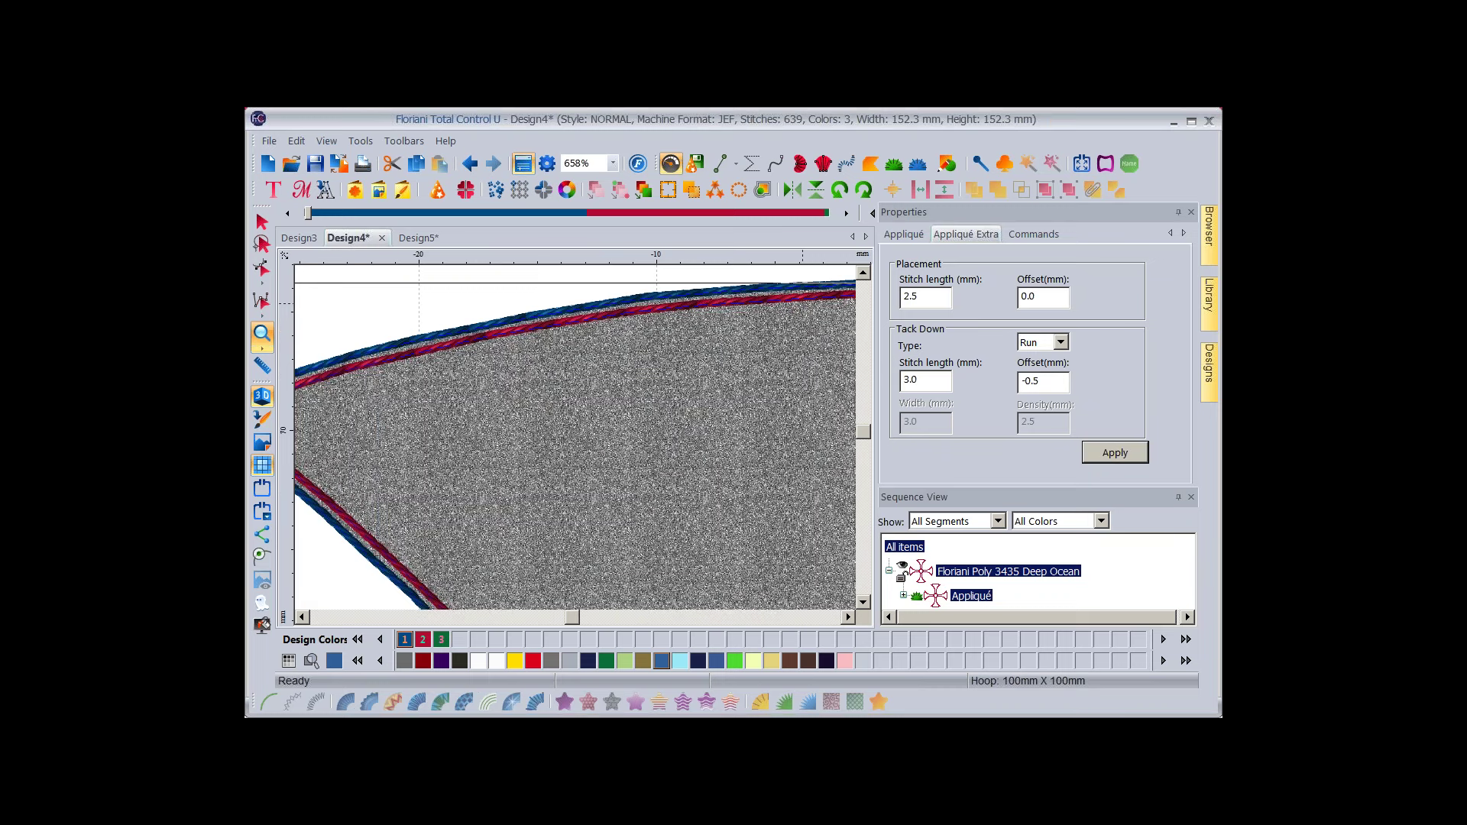
double_click(1028, 297)
key("BackSpace")
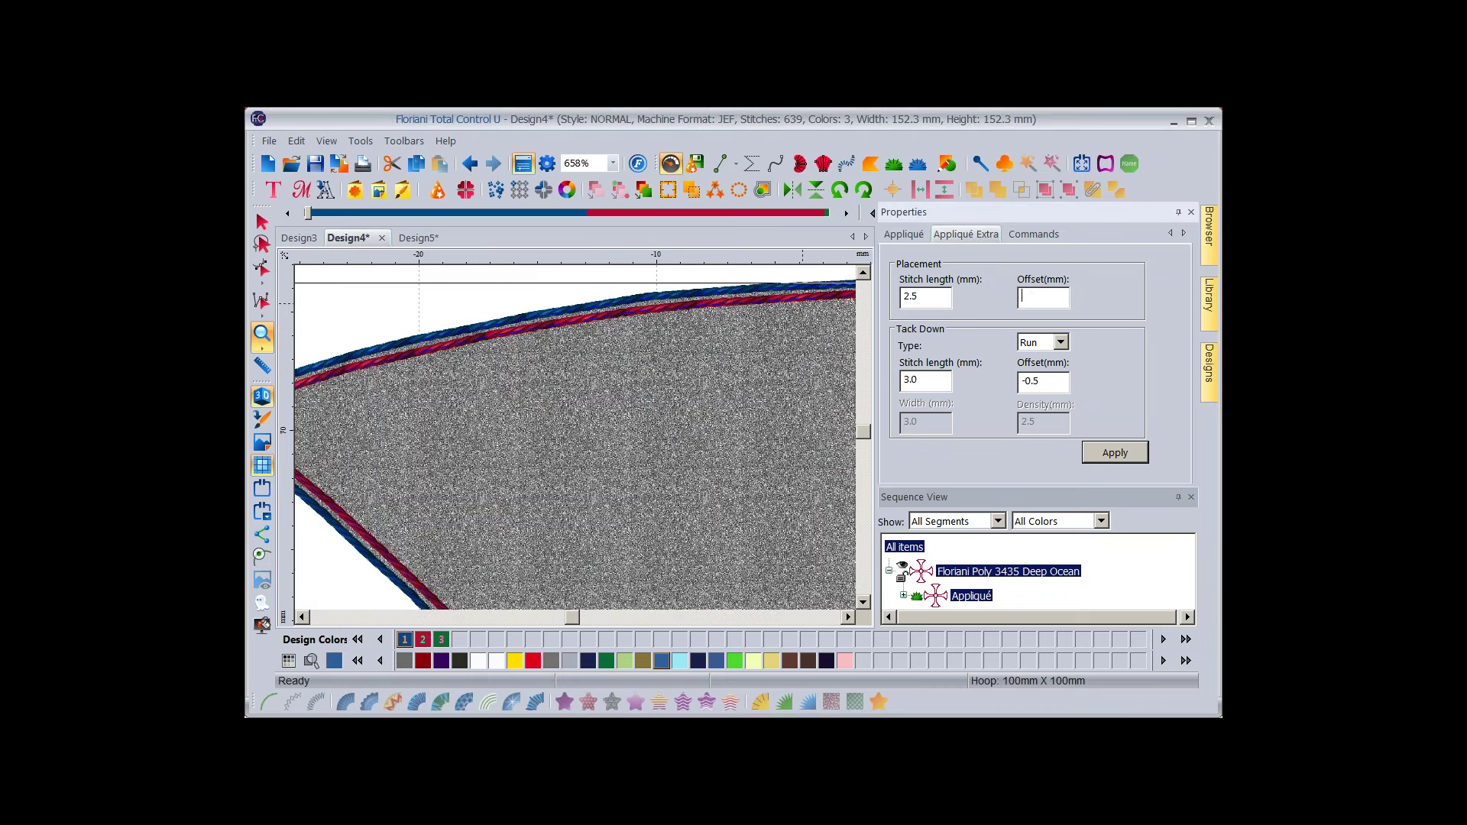
type("-.5")
left_click(1115, 452)
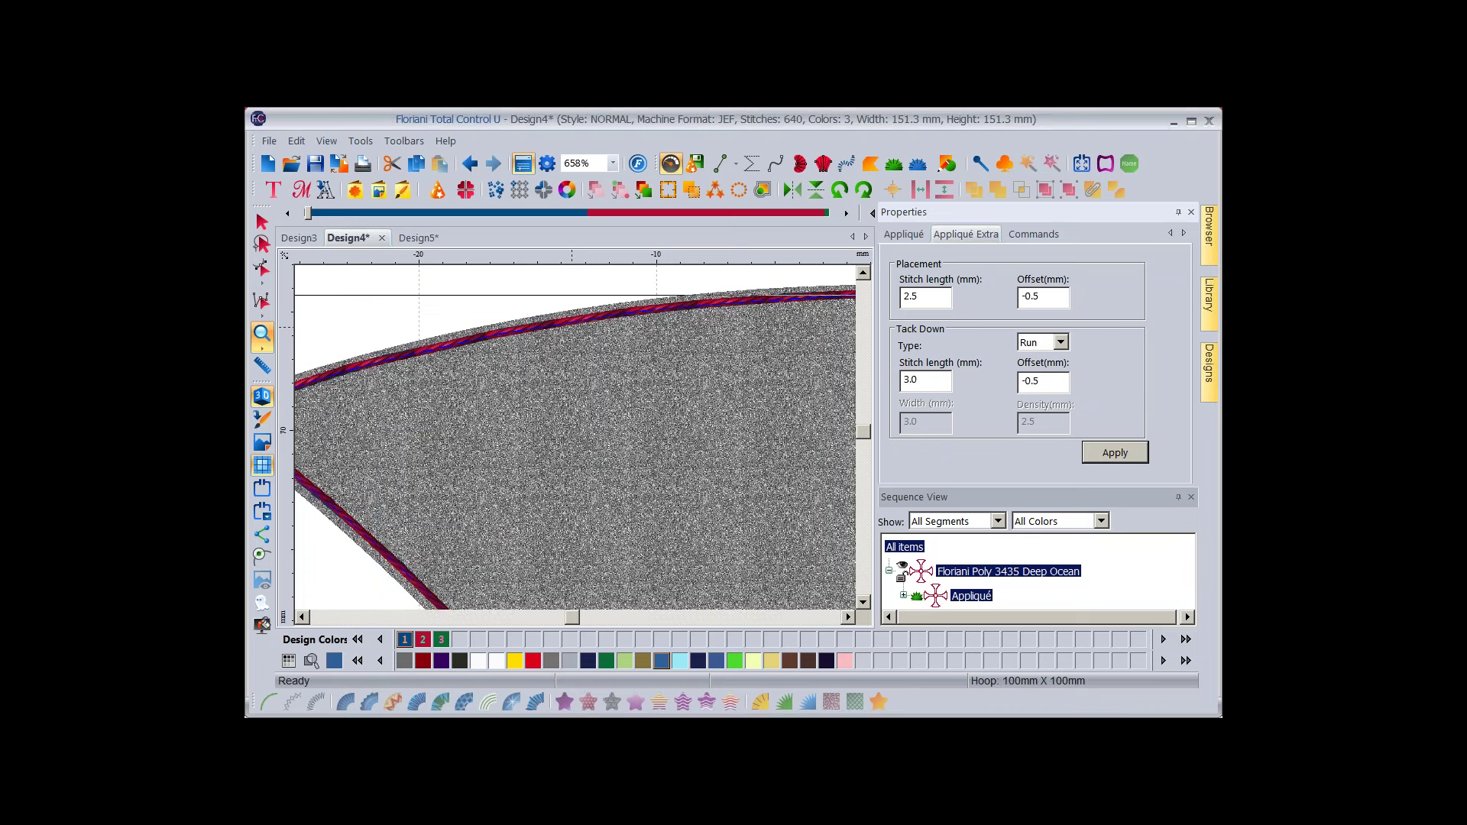
Step through the stitch-out with the whole cross in view at 56% to compare the placement and tack-down lines.
left_click_drag(308, 213, 555, 213)
left_click(612, 162)
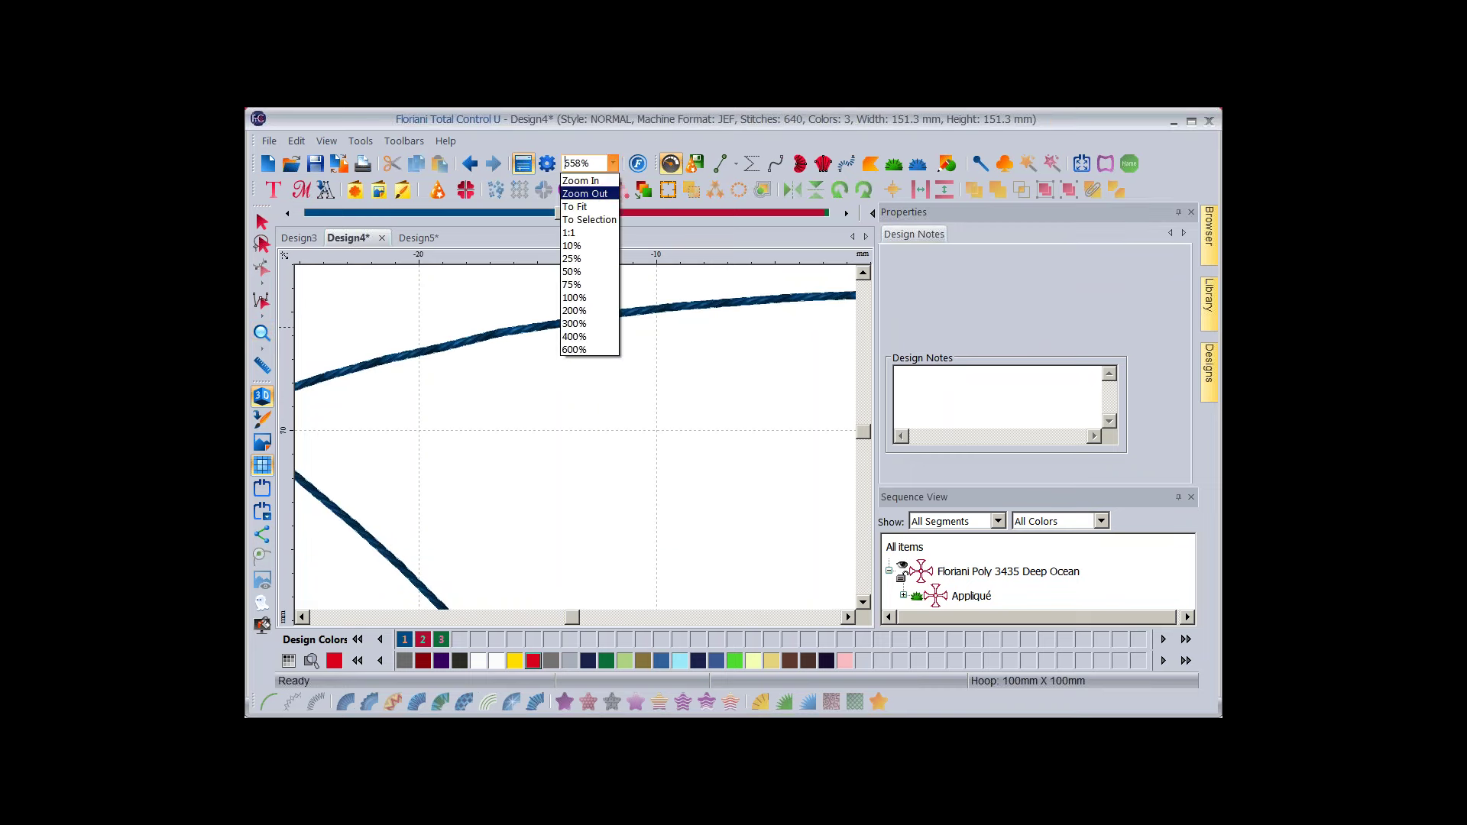
key("Escape")
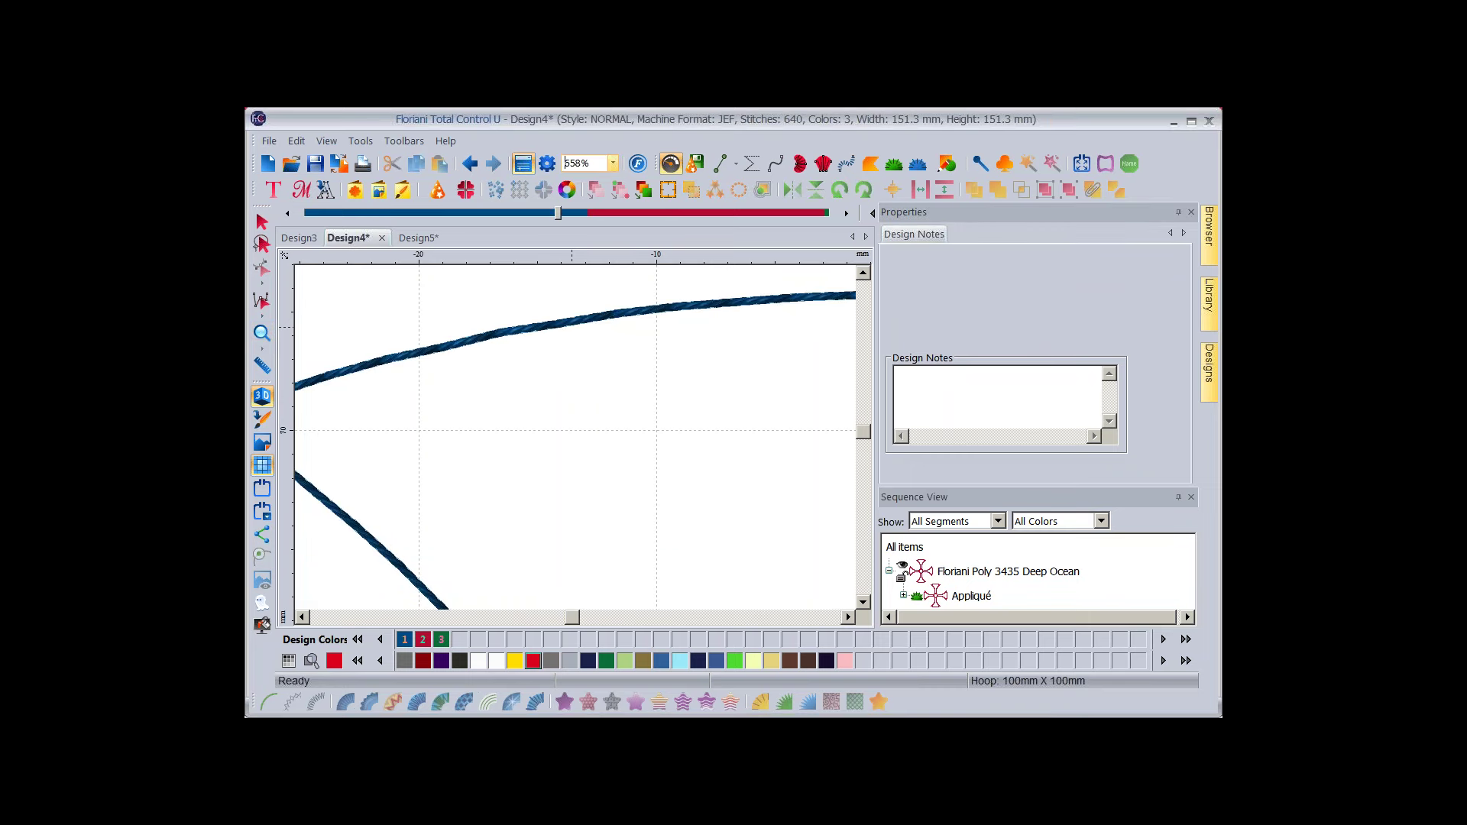
type("56")
key("Return")
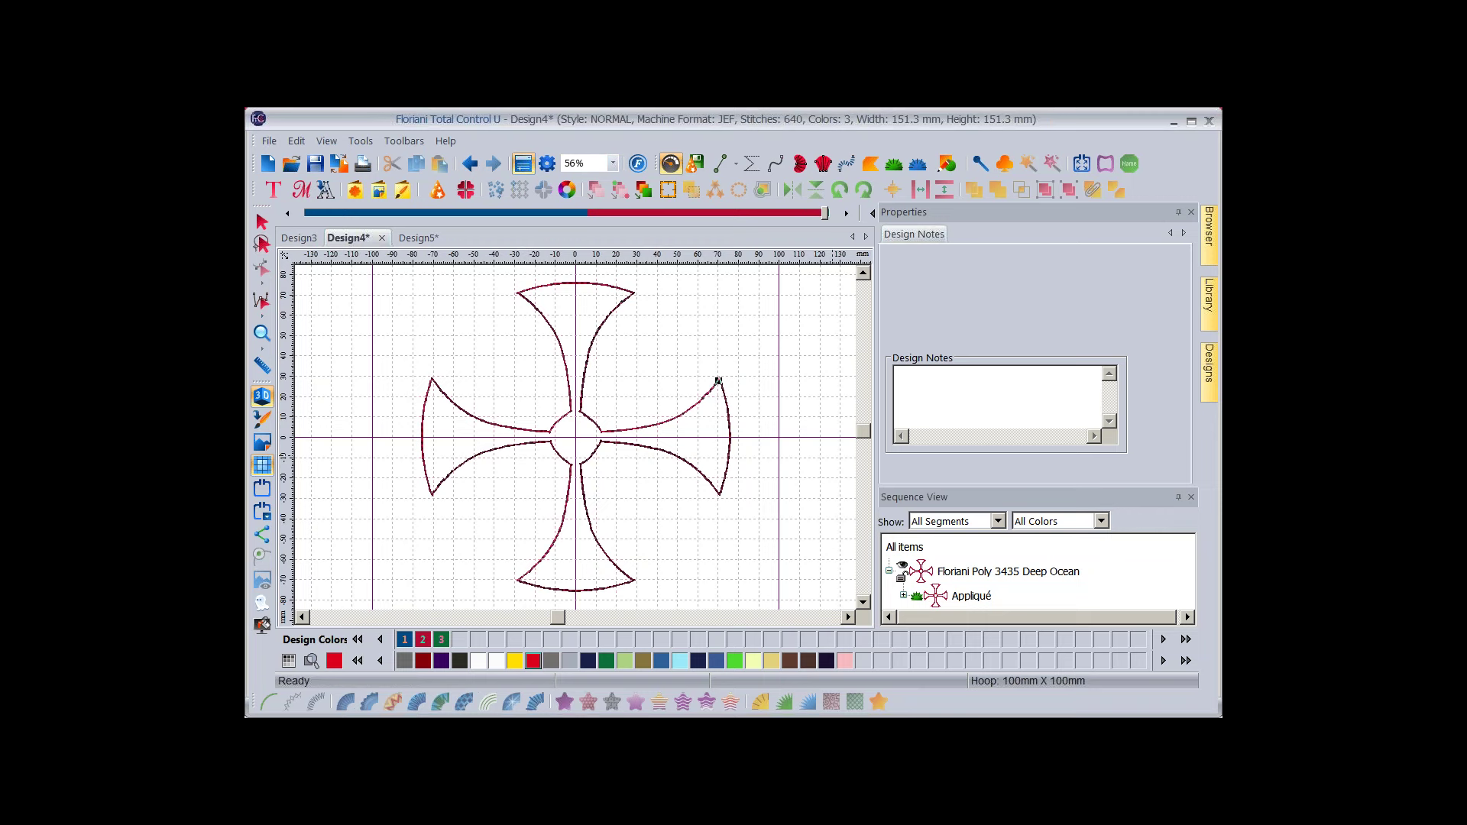
Reselect the cross appliqué and set its placement offset to 0.0 mm.
key("ctrl+a")
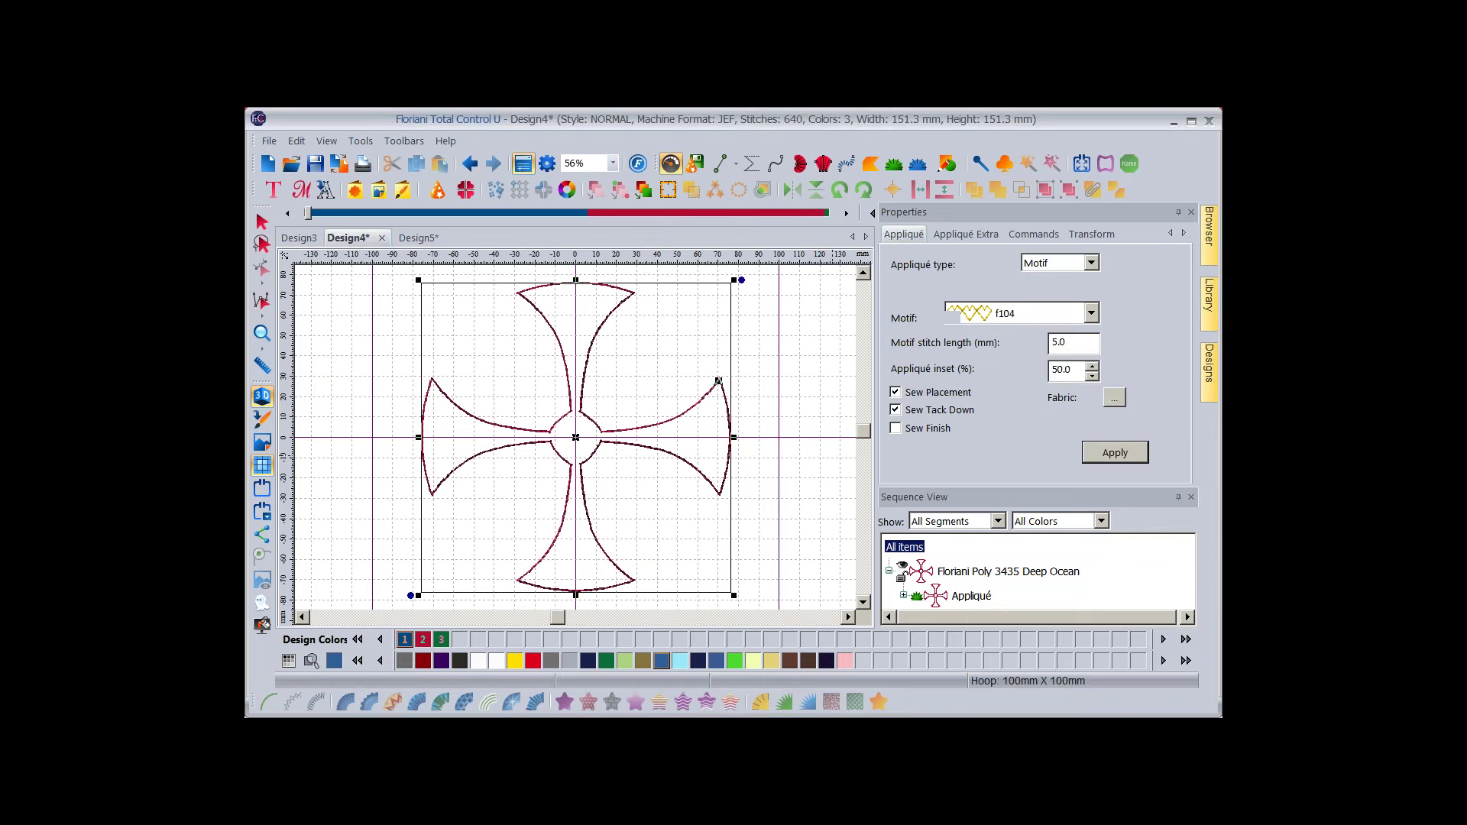
left_click(965, 234)
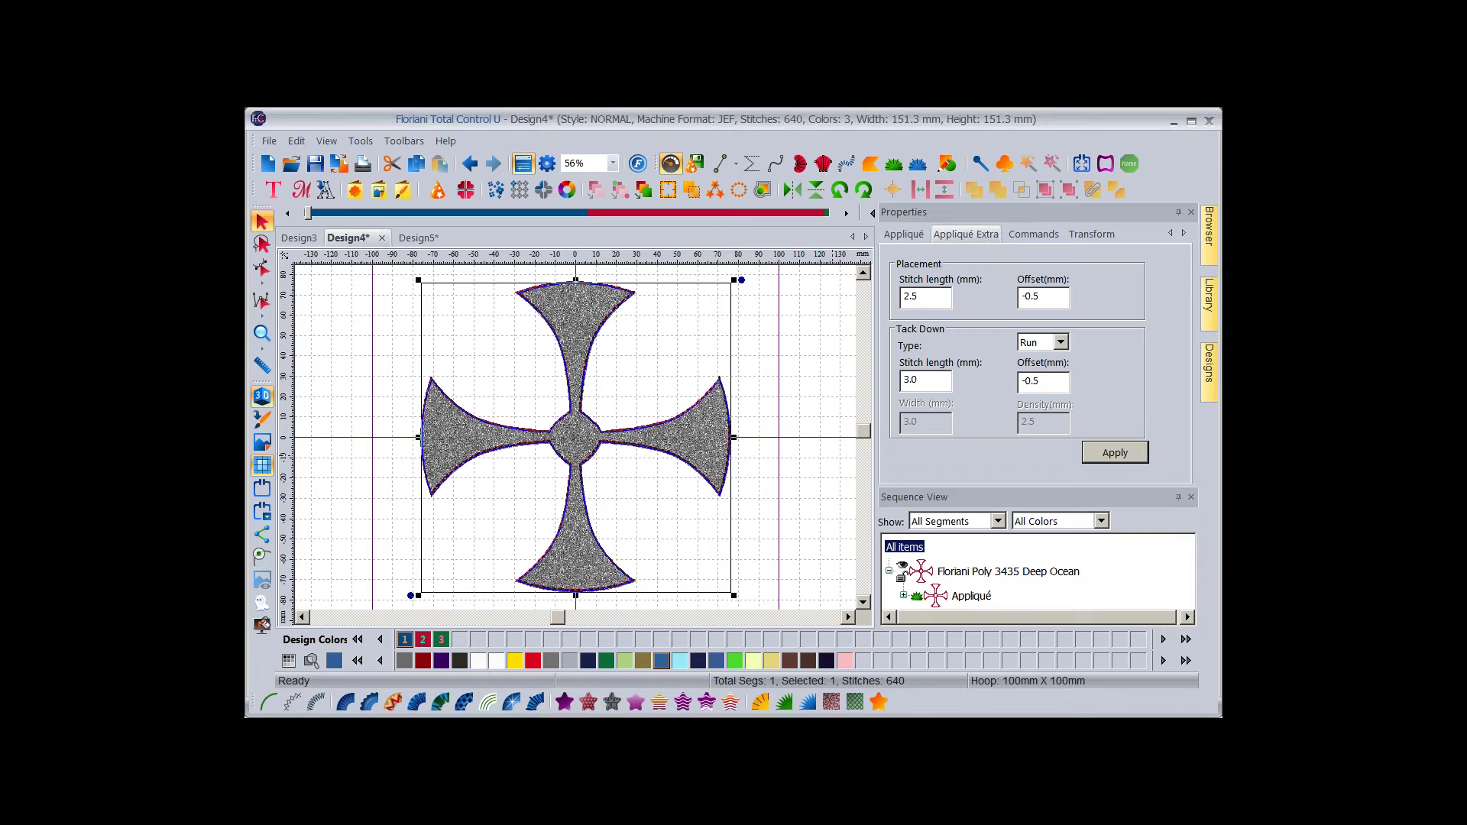
double_click(1031, 296)
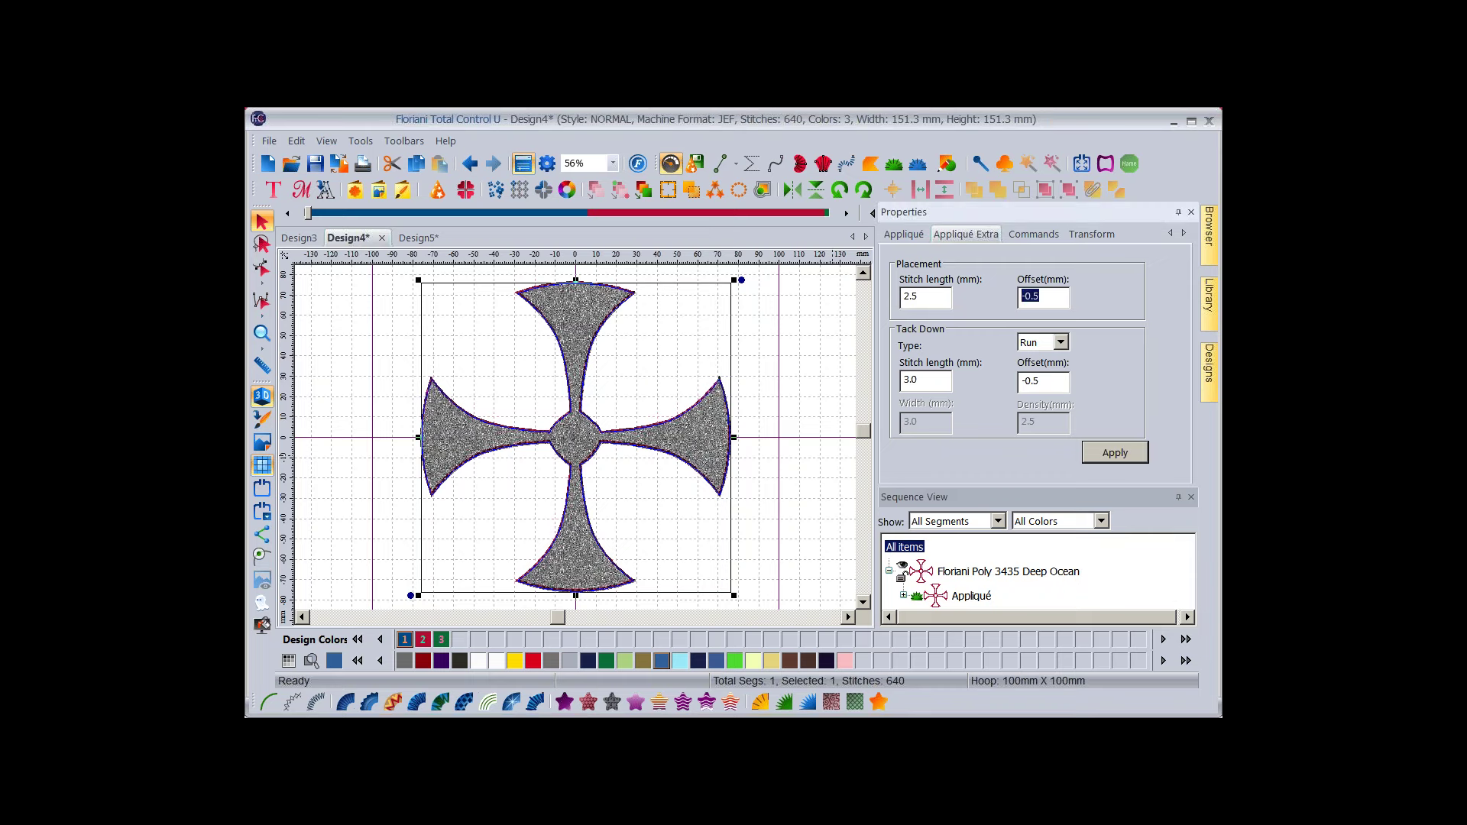
type("0")
left_click(1115, 453)
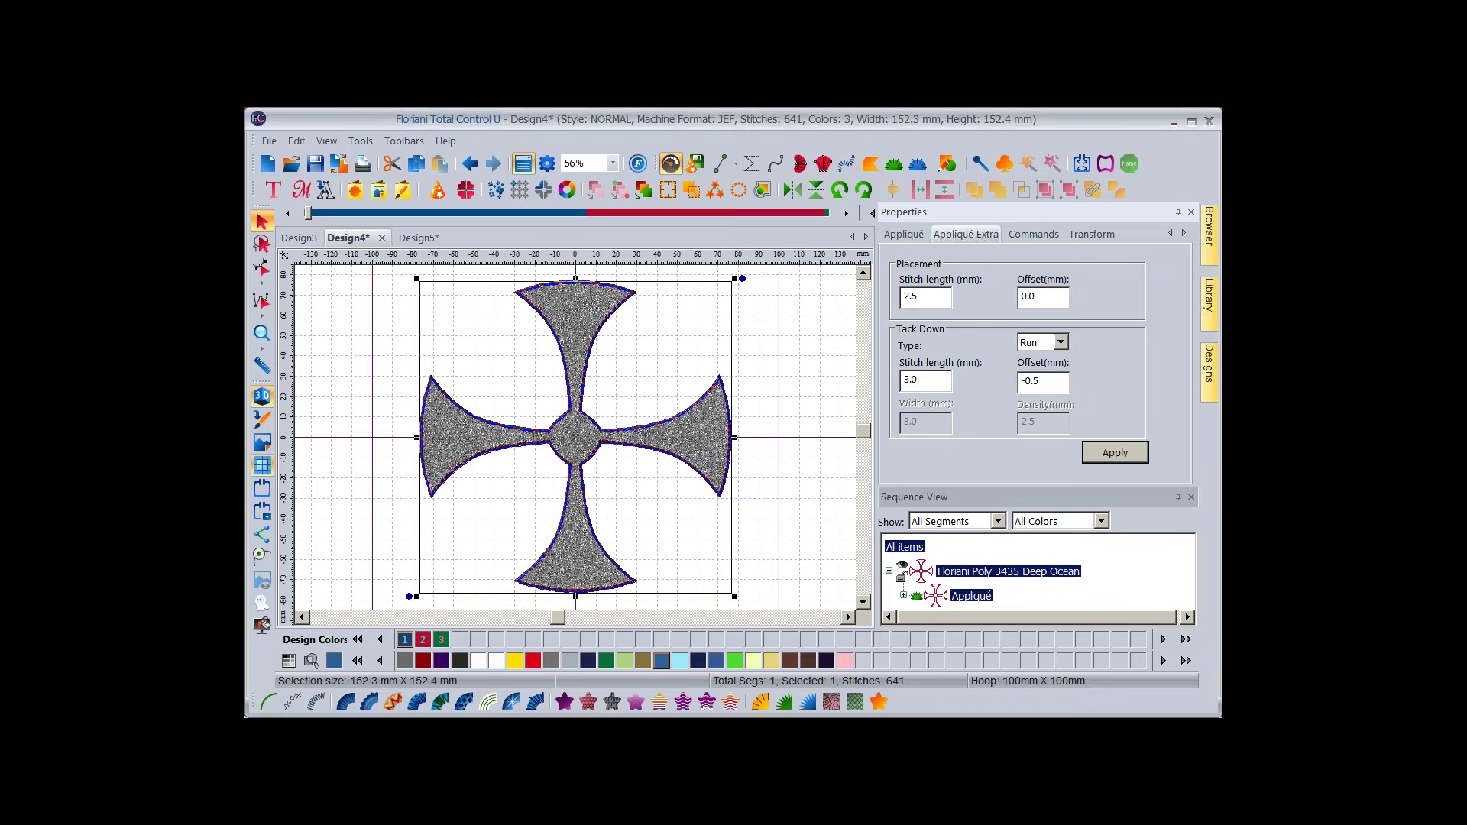
Change the cross appliqué's tack-down type to ZigZag.
key("Escape")
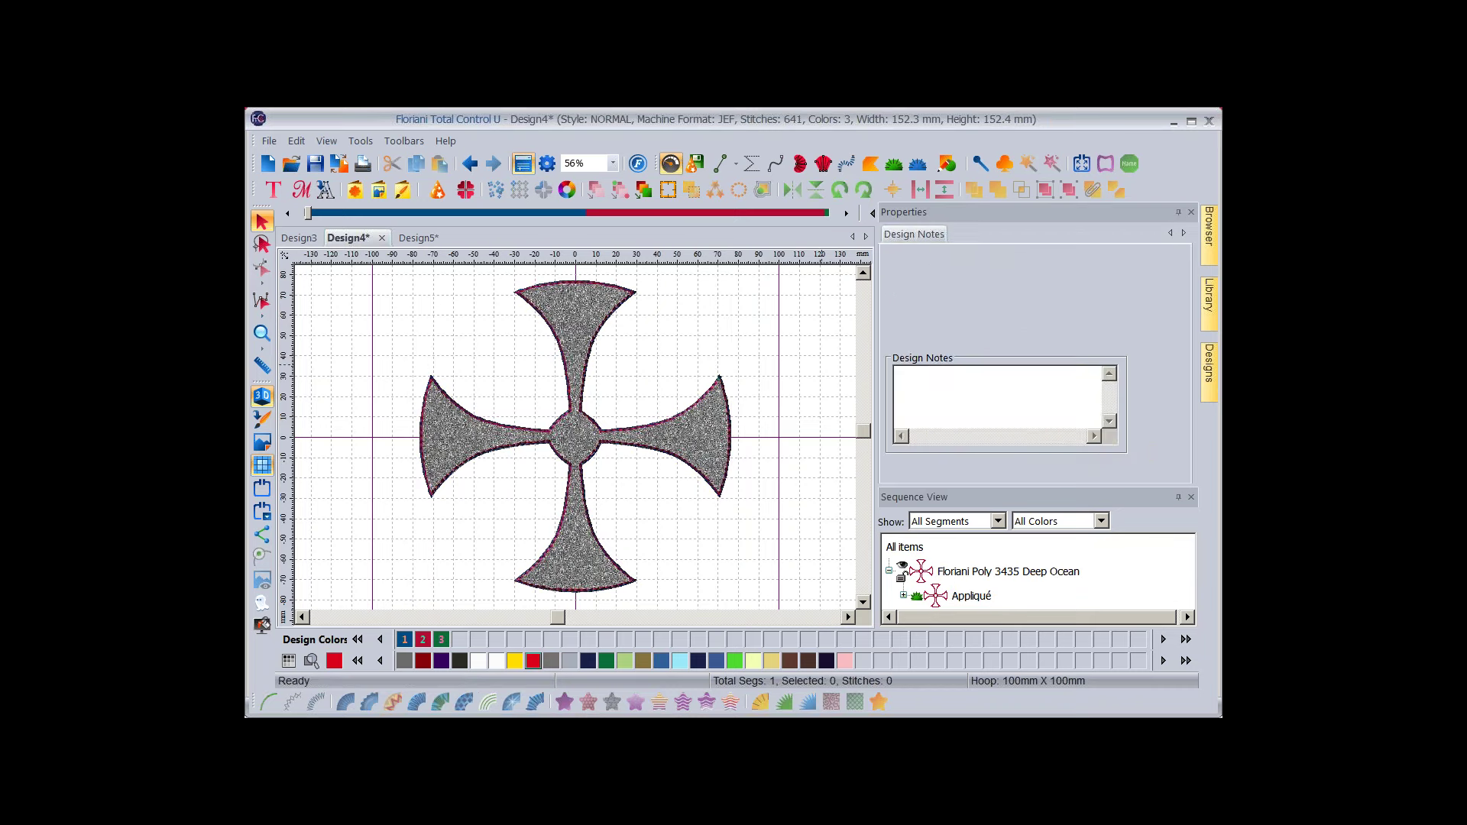
left_click(608, 312)
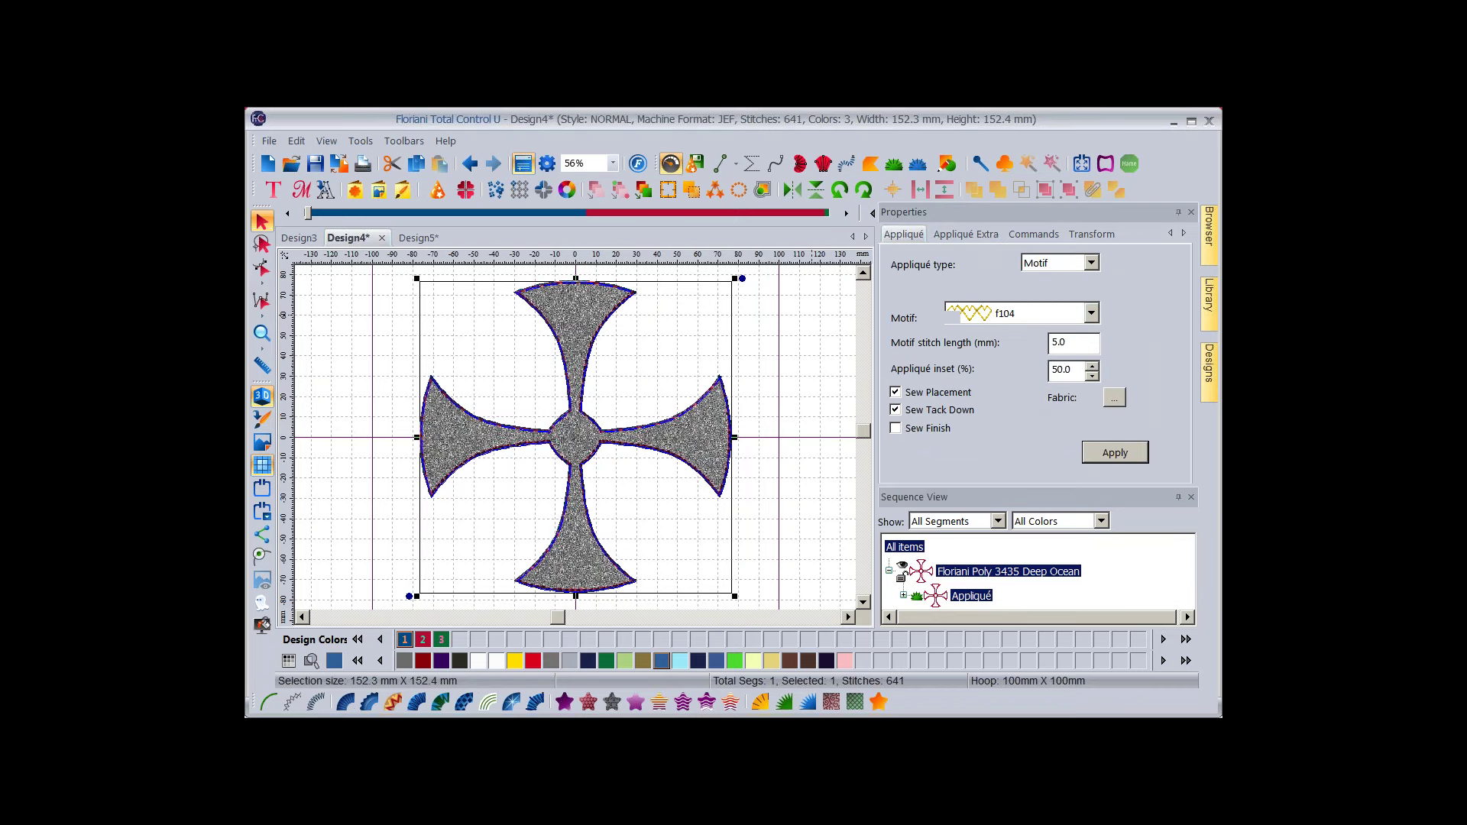
left_click(966, 234)
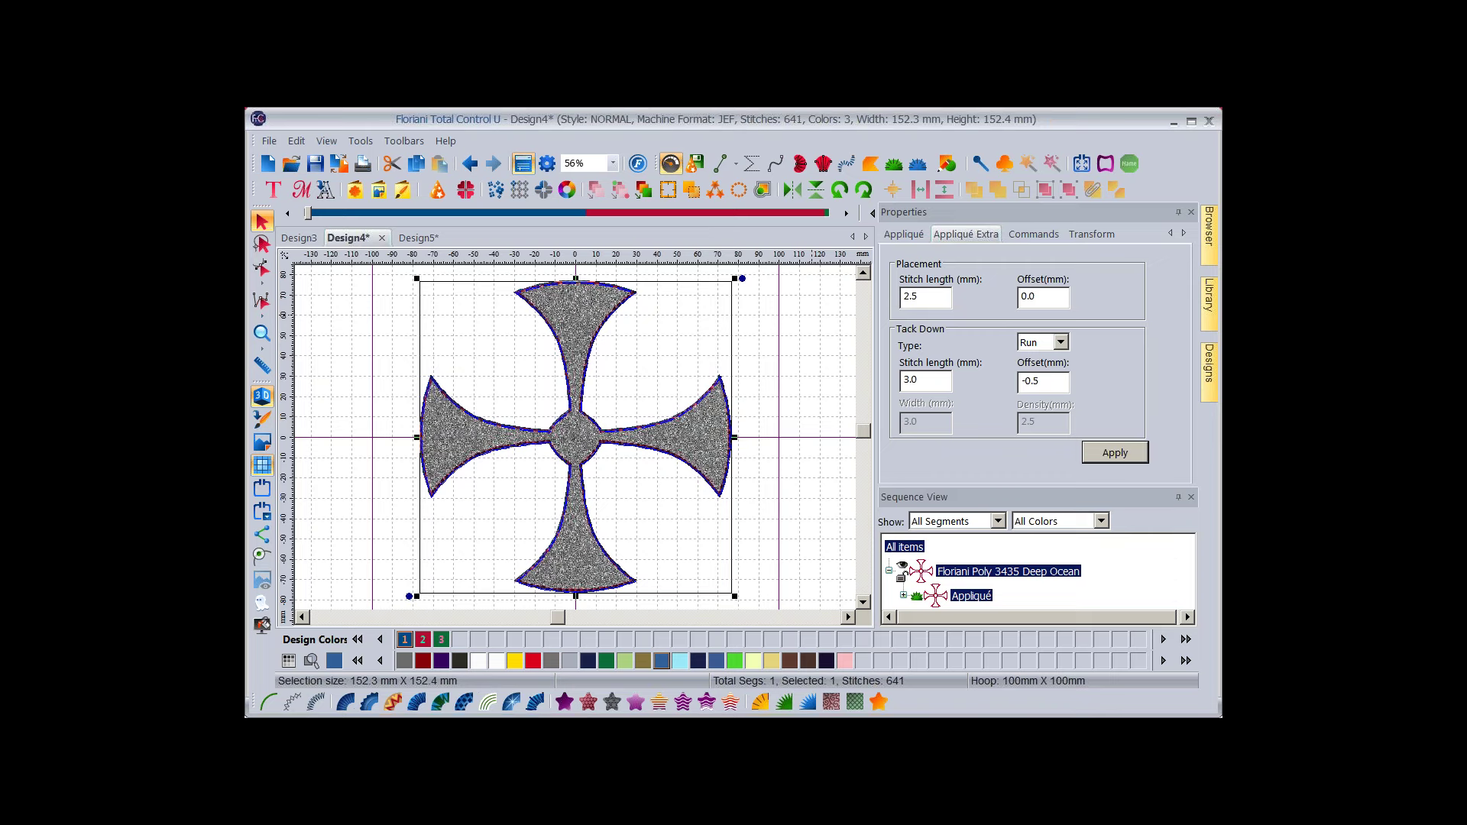
left_click(1060, 342)
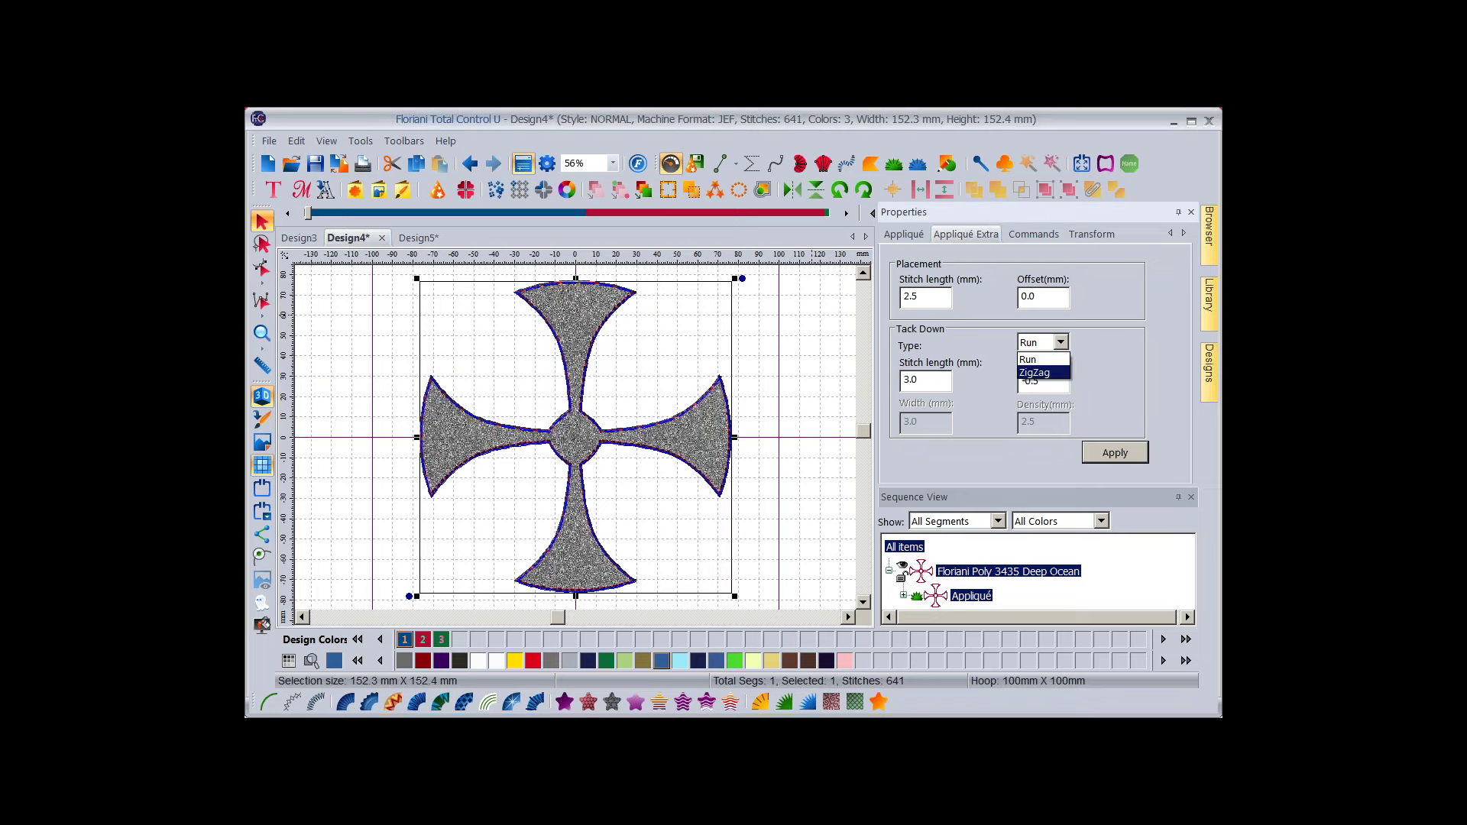
key("Return")
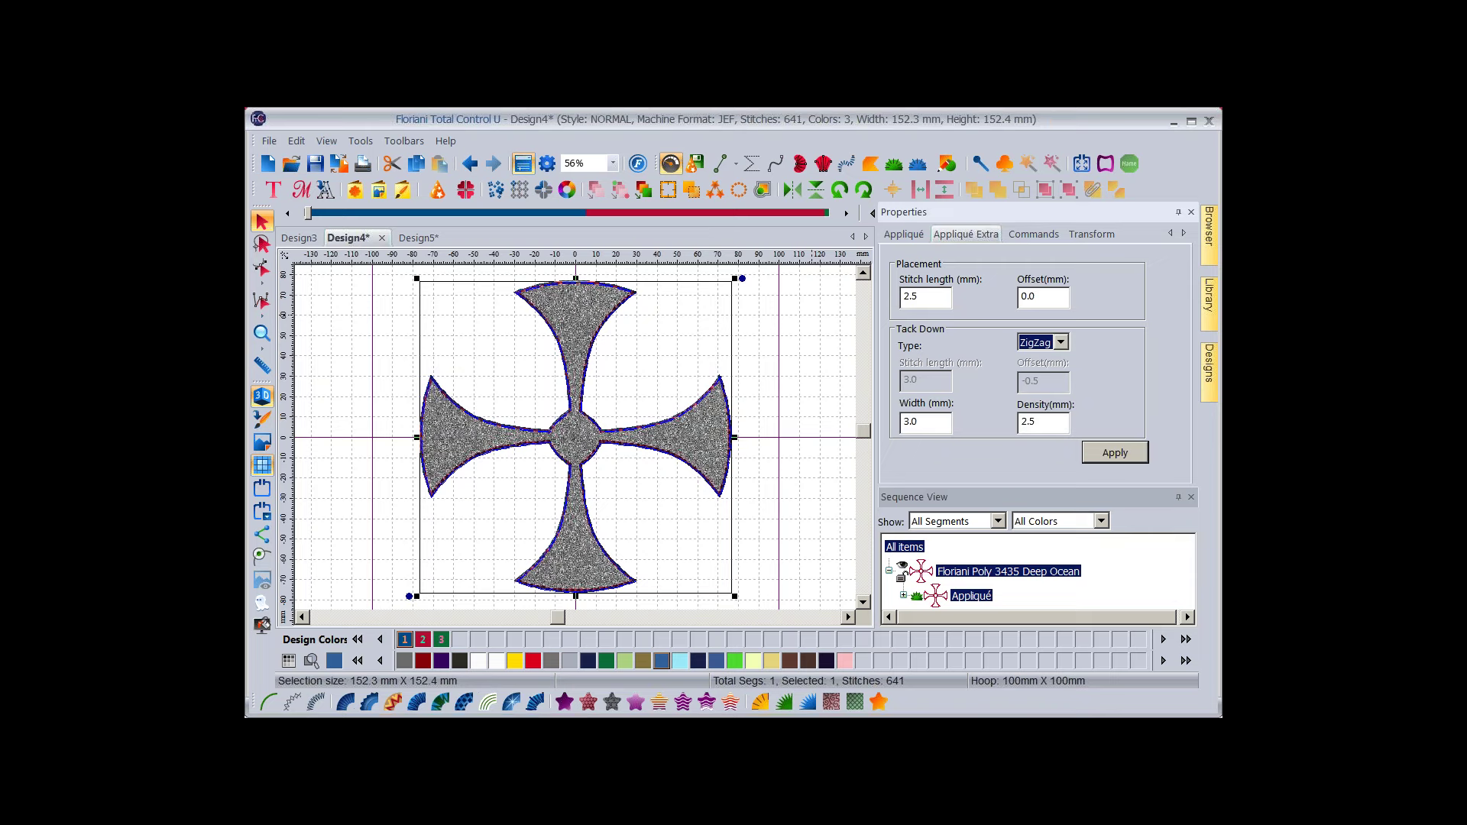
left_click(1115, 452)
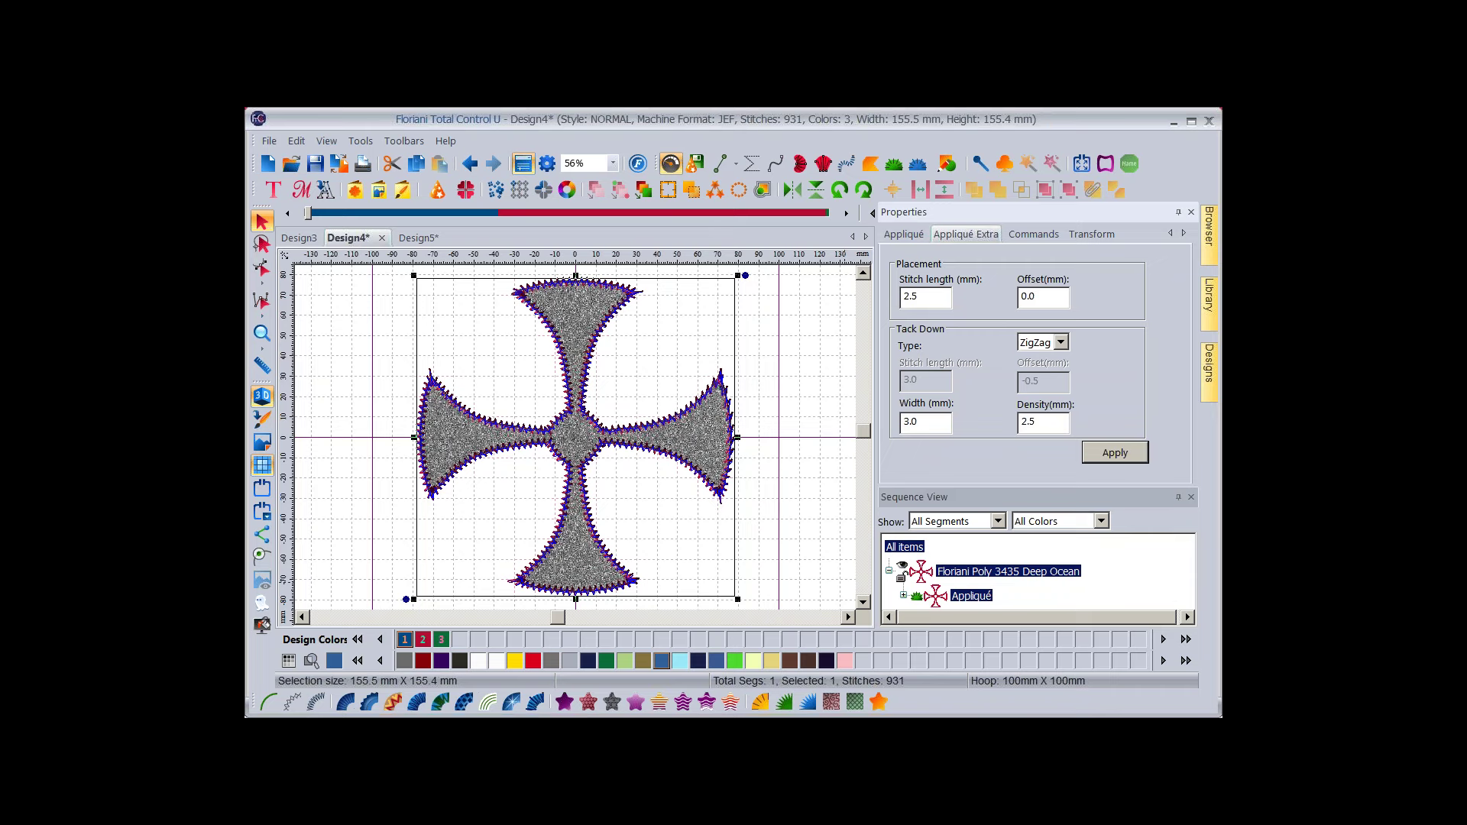
key("Return")
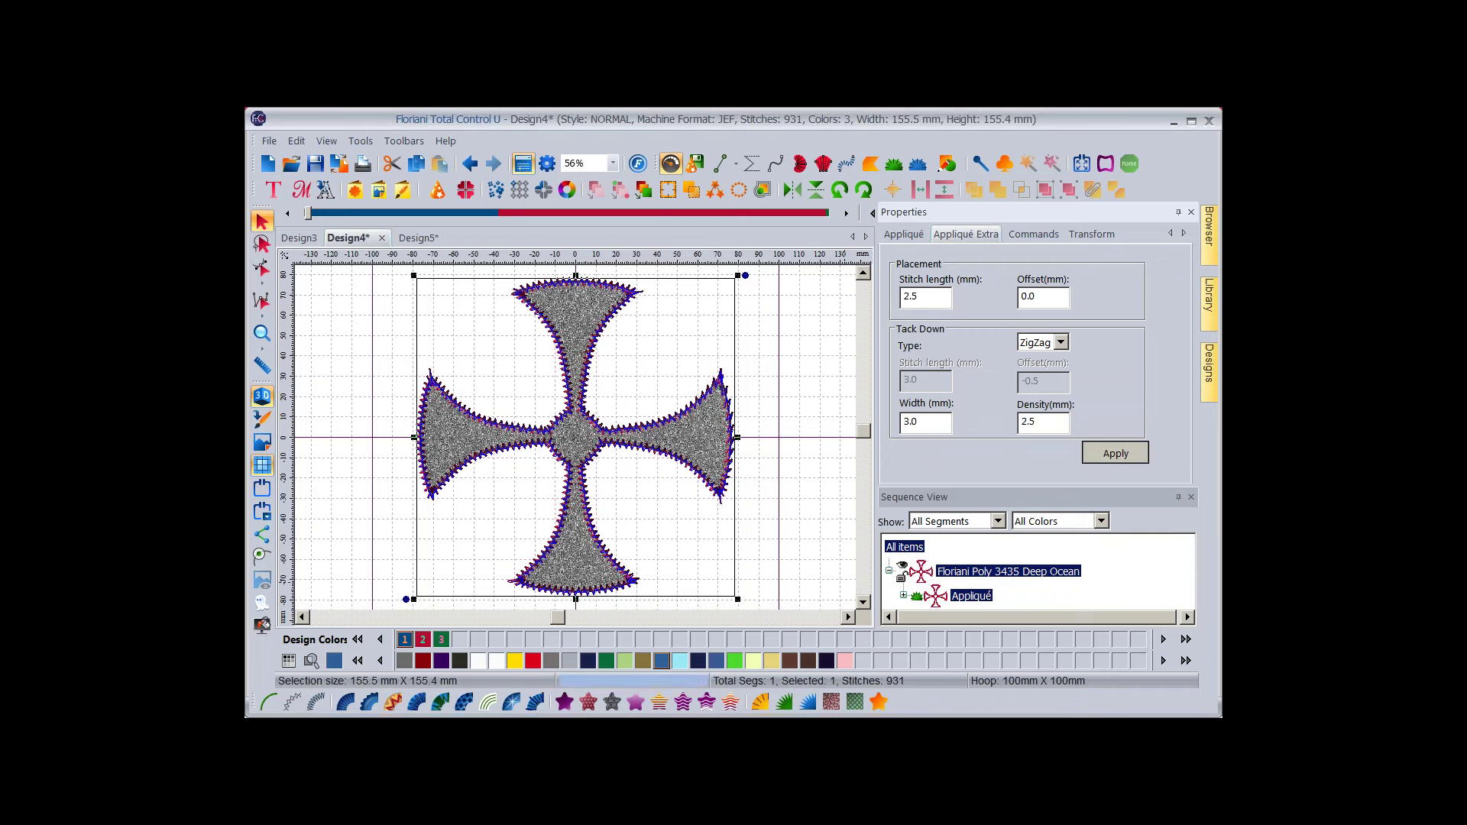
Turn Sew Finish back on and change the appliqué type to Satin.
left_click(903, 235)
left_click(895, 428)
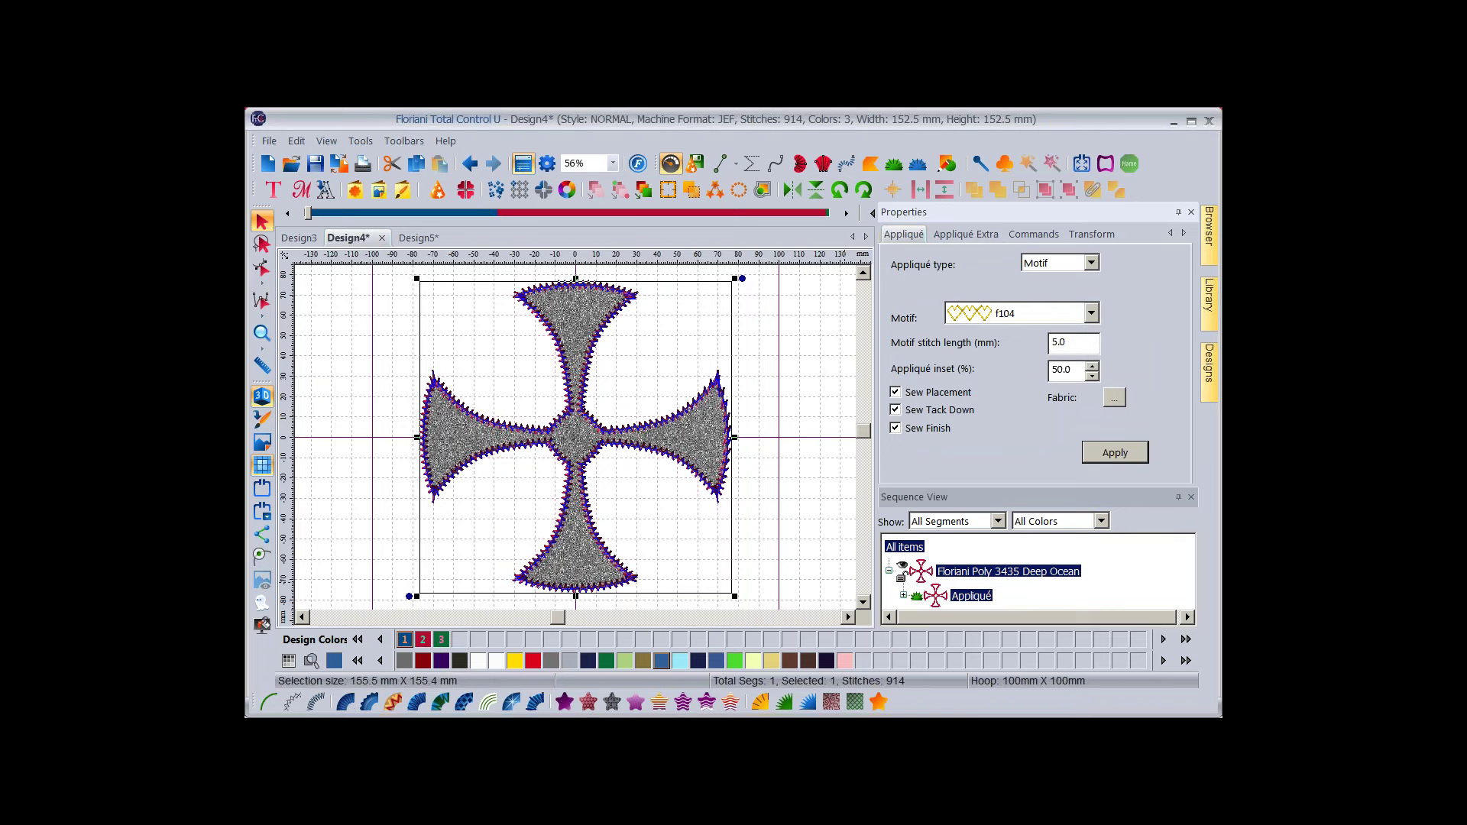
left_click(1091, 263)
left_click(1055, 279)
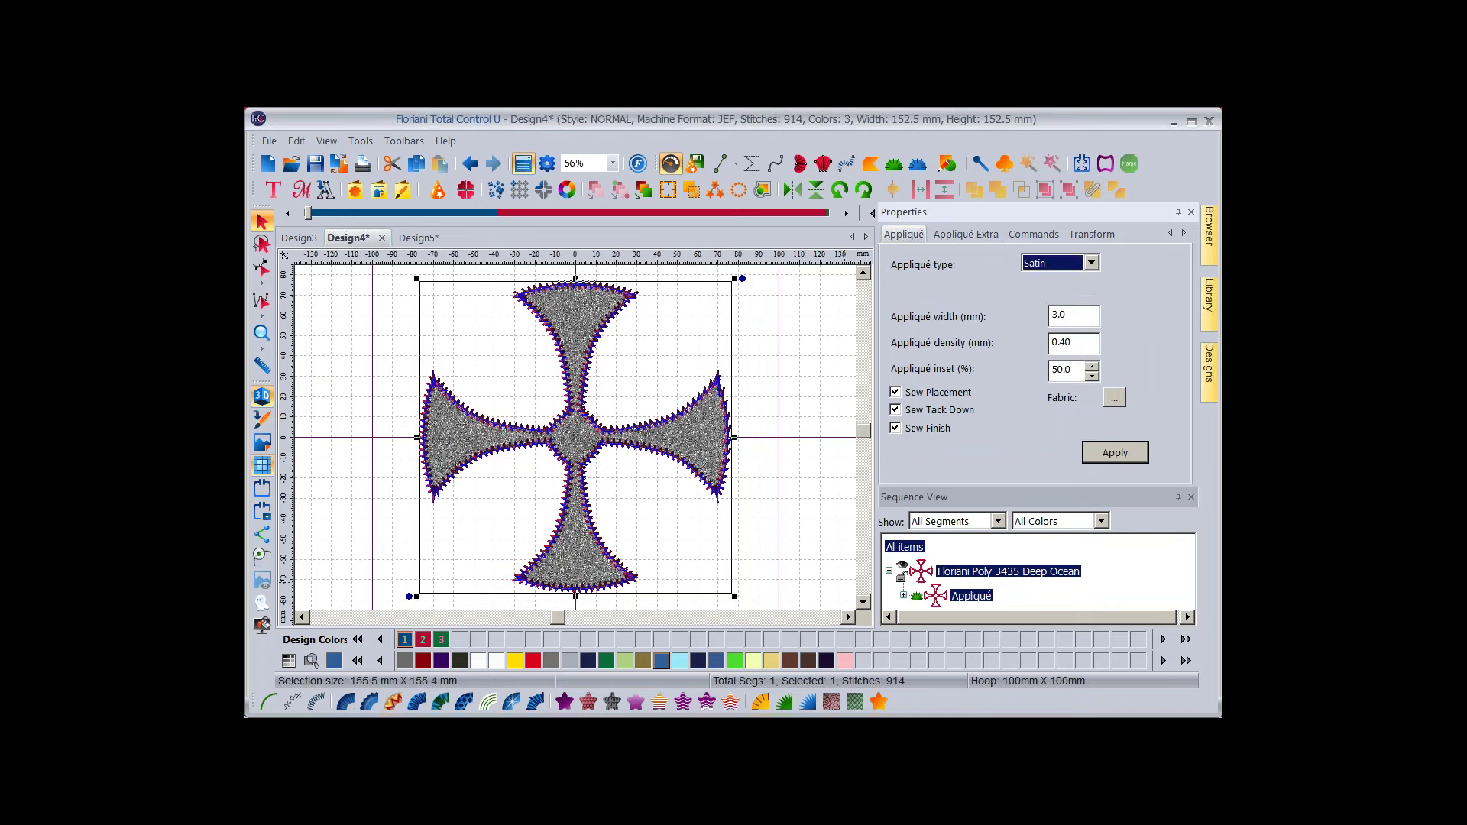
left_click(1114, 452)
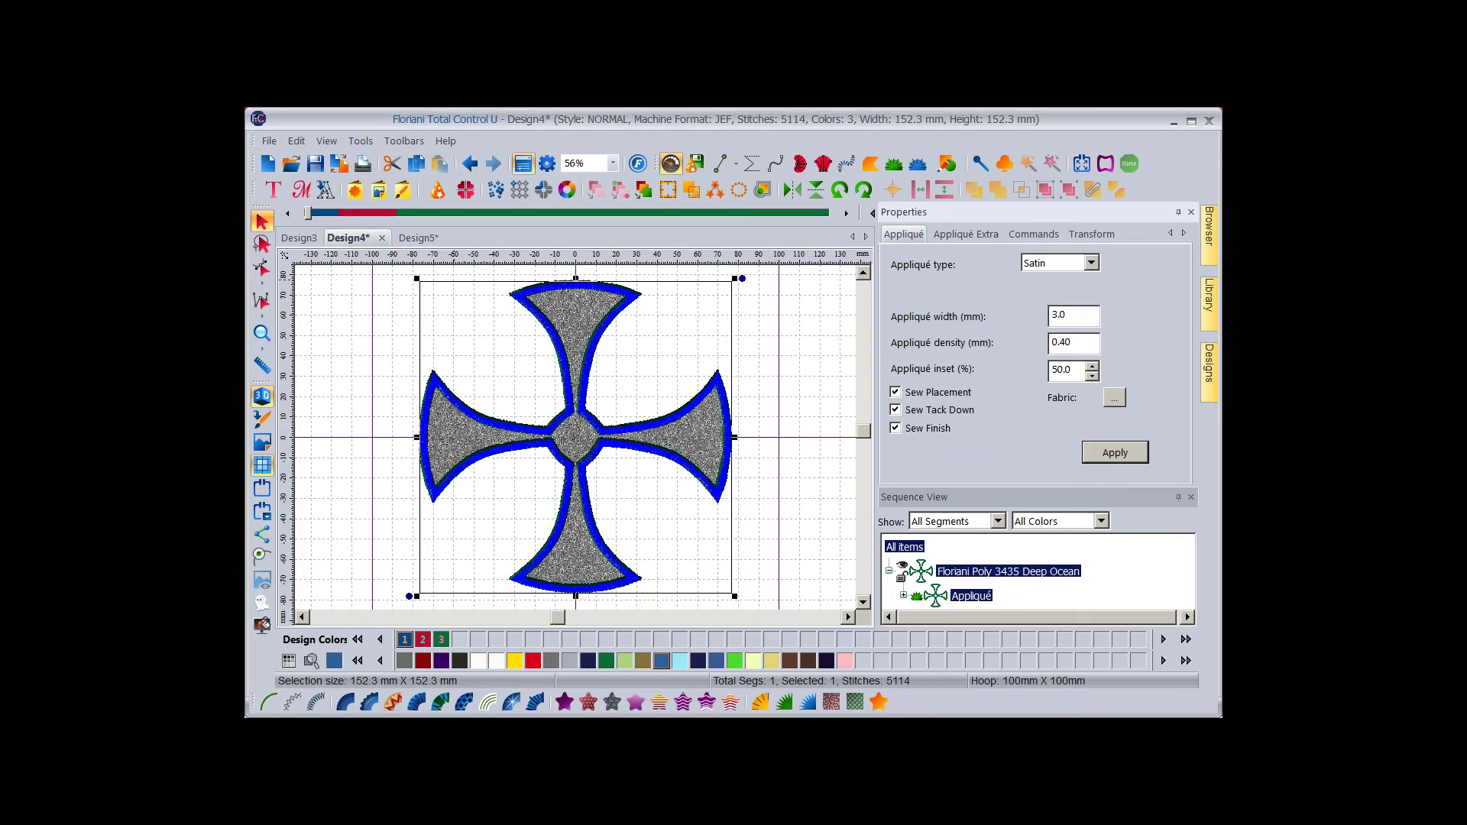
Play through the satin appliqué's stitch-out from placement to finish.
left_click_drag(308, 213, 318, 214)
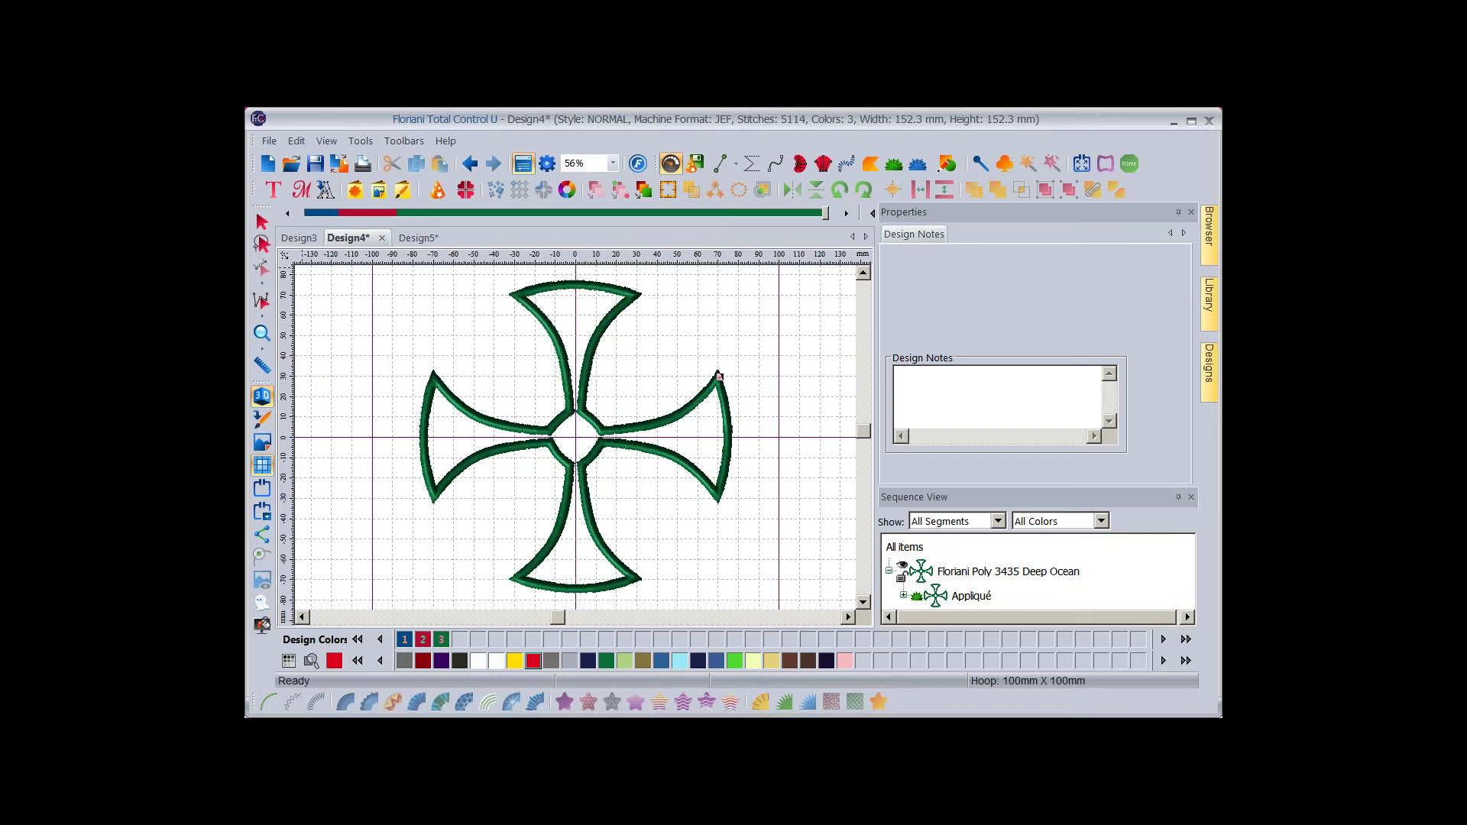
left_click(262, 221)
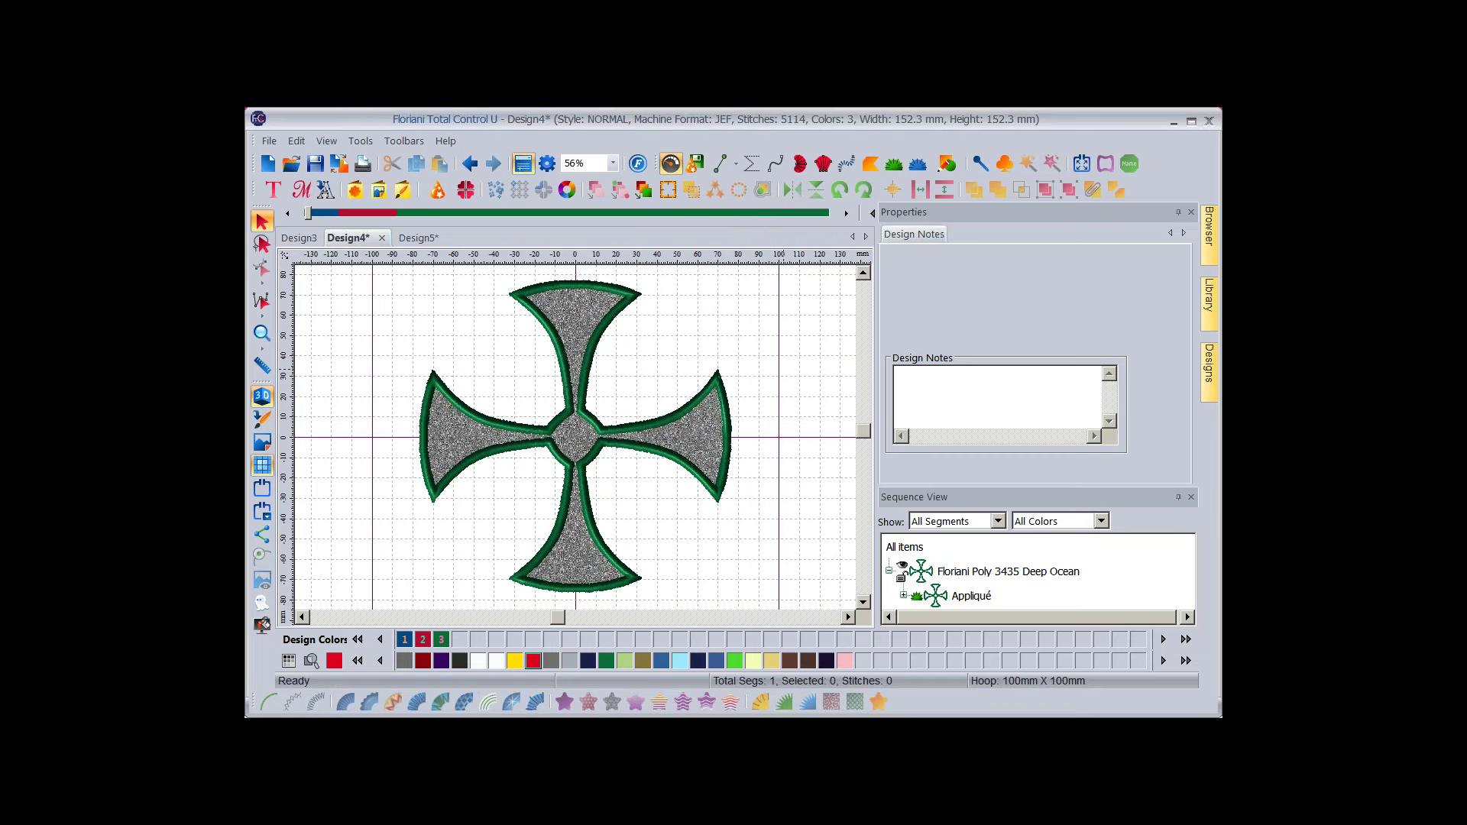
Reselect the cross and adjust its zigzag tack-down stitching with the values 2.5 and 3.5, starting with the width.
key("ctrl+a")
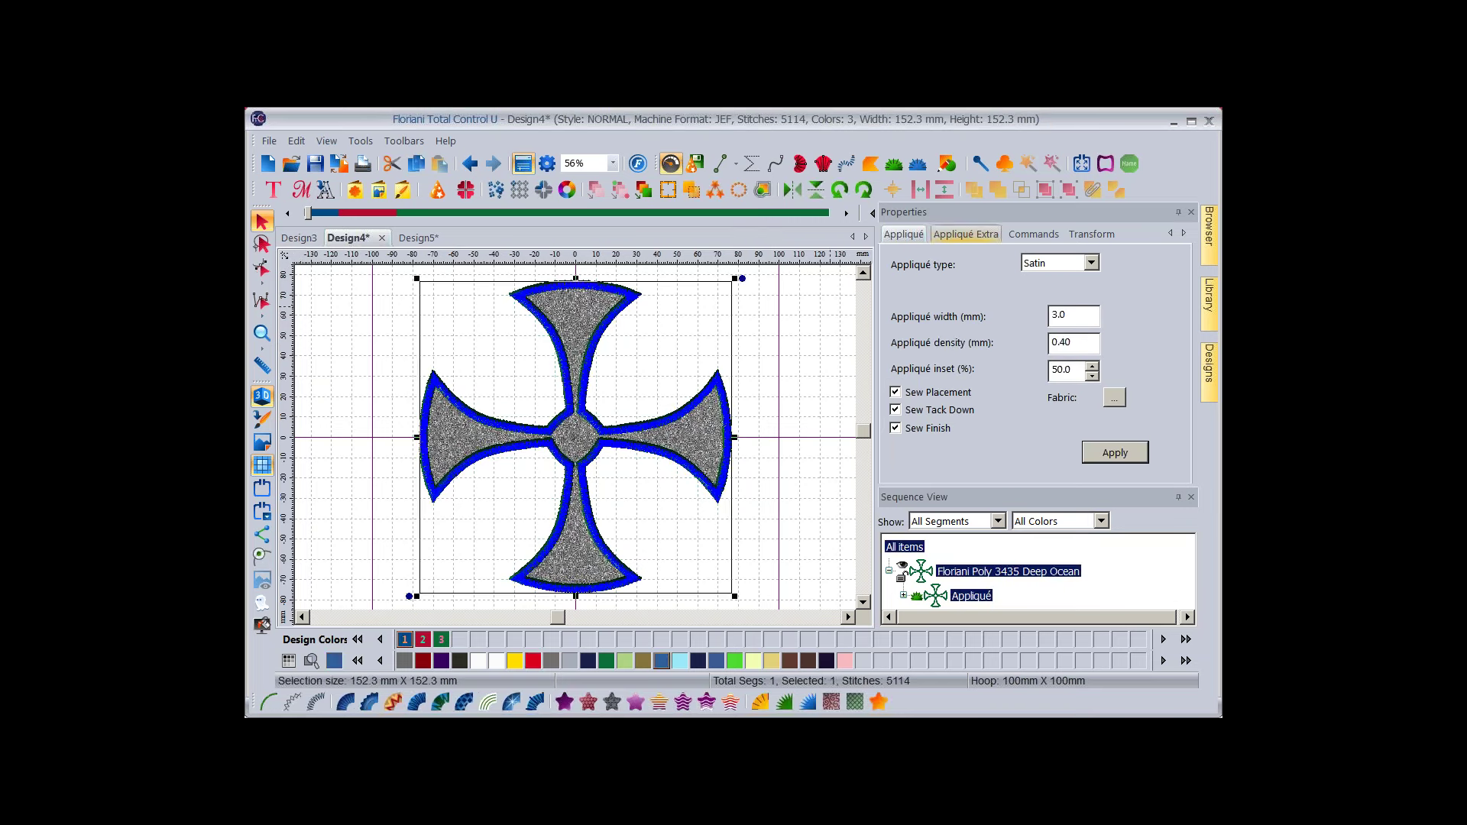
left_click(965, 234)
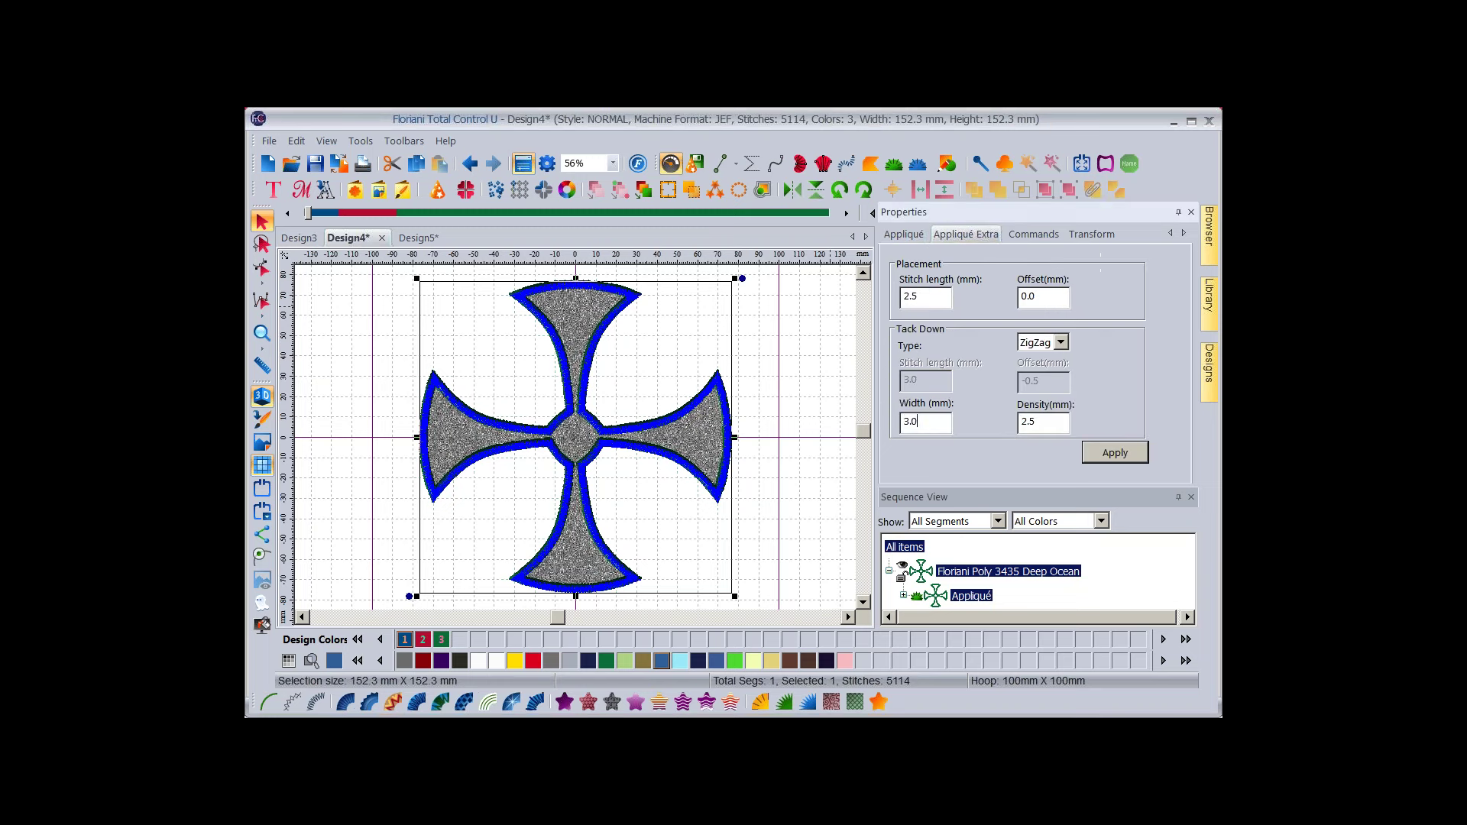
double_click(925, 421)
type("2.5")
key("shift+Home")
type("3.5")
key("Return")
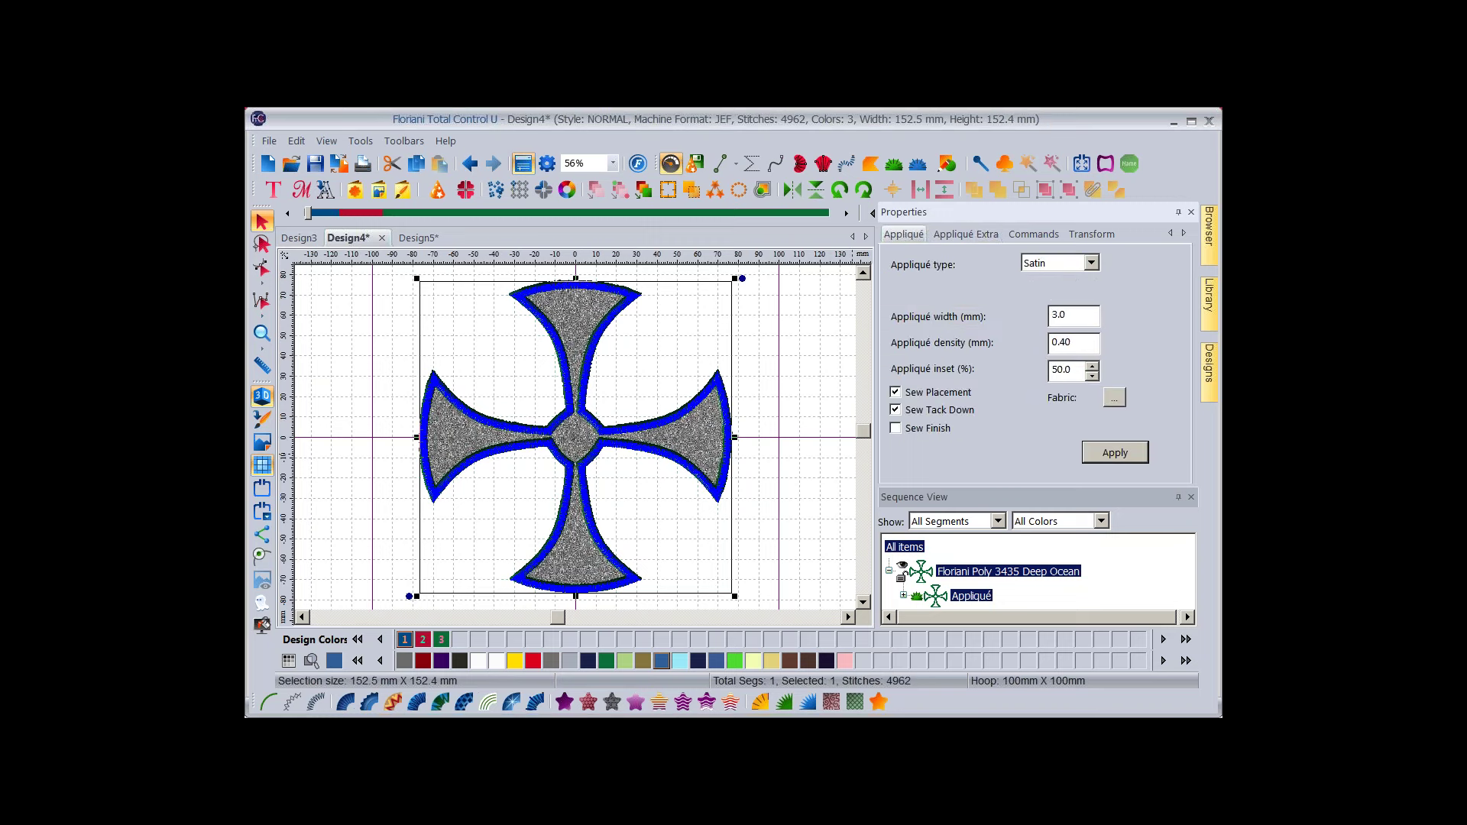
Apply the appliqué without Sew Finish to inspect the zigzag tack-down, and turn the satin finish back on.
key("Return")
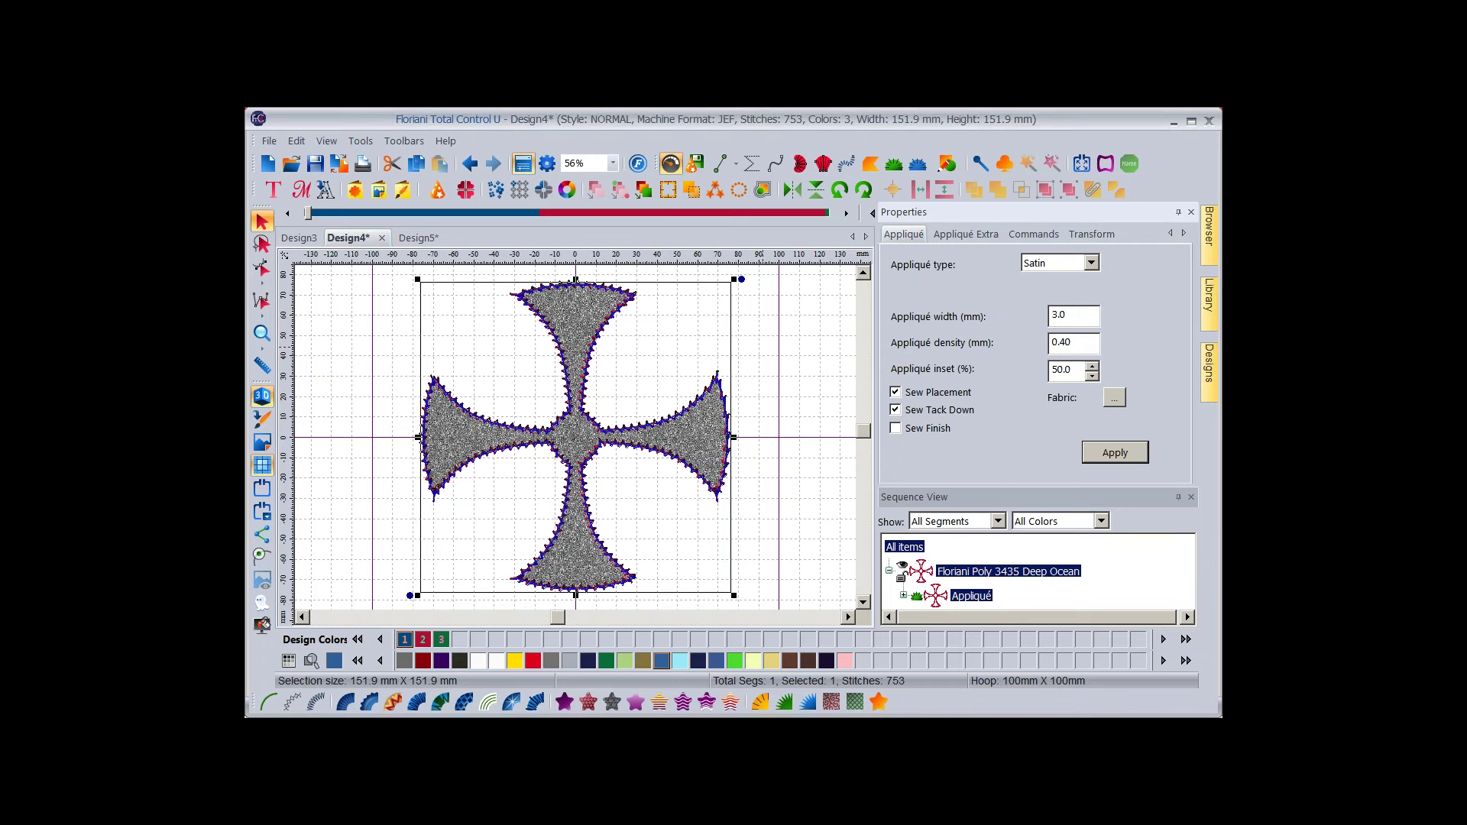
left_click(1114, 452)
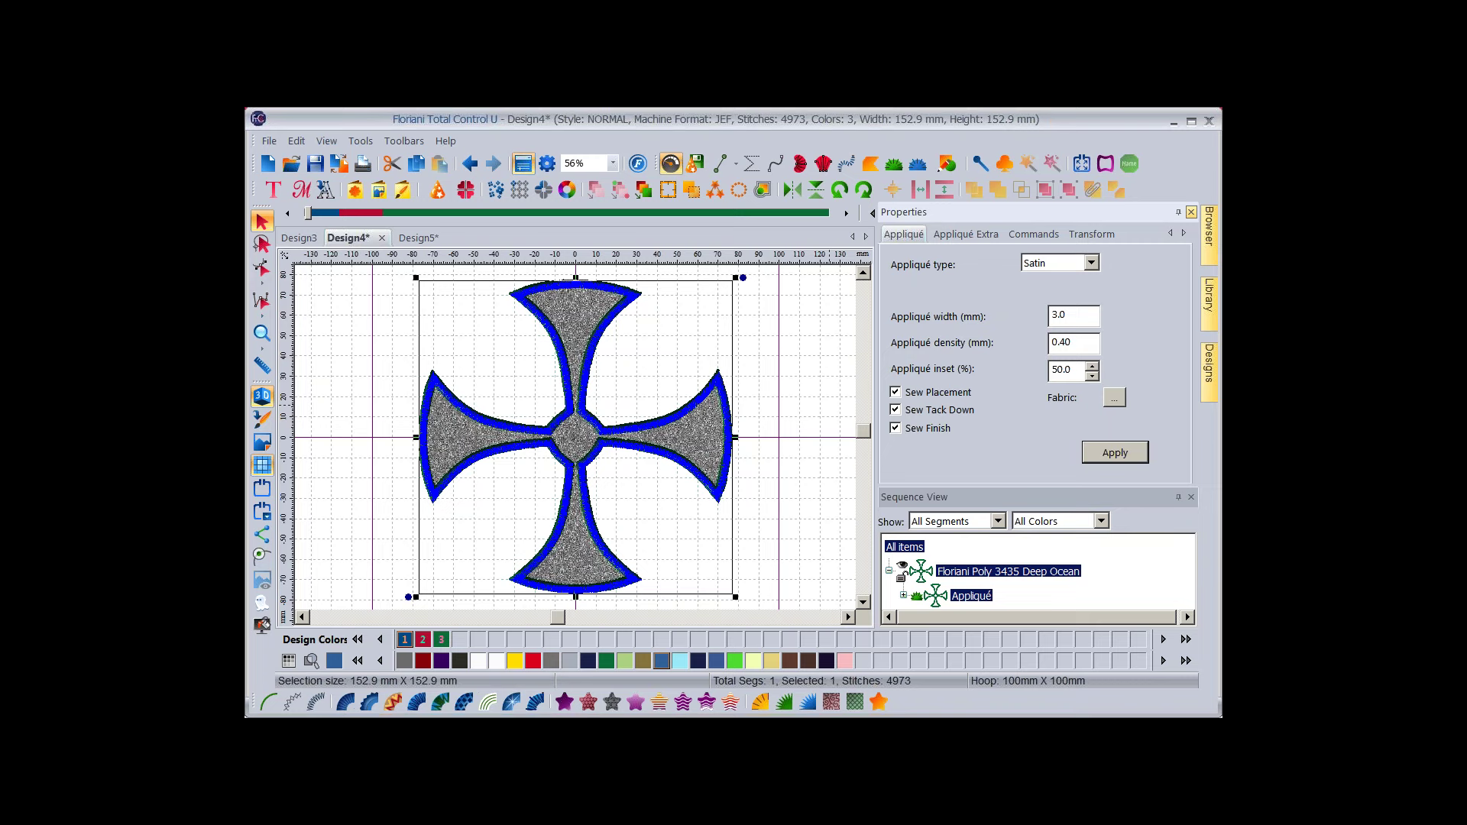
Break up the cross appliqué into its separate stitch segments.
left_click(1191, 211)
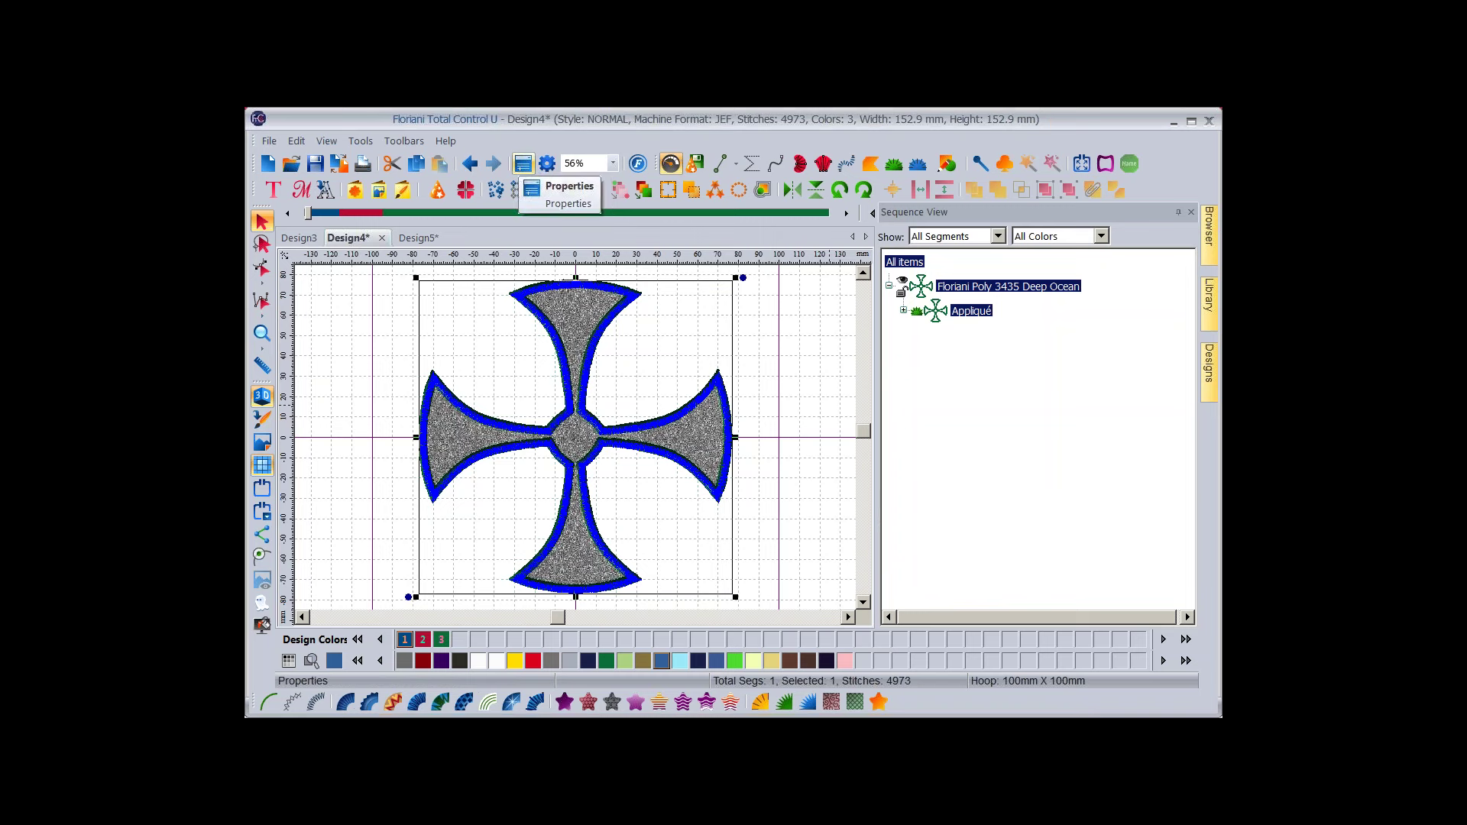
left_click(523, 164)
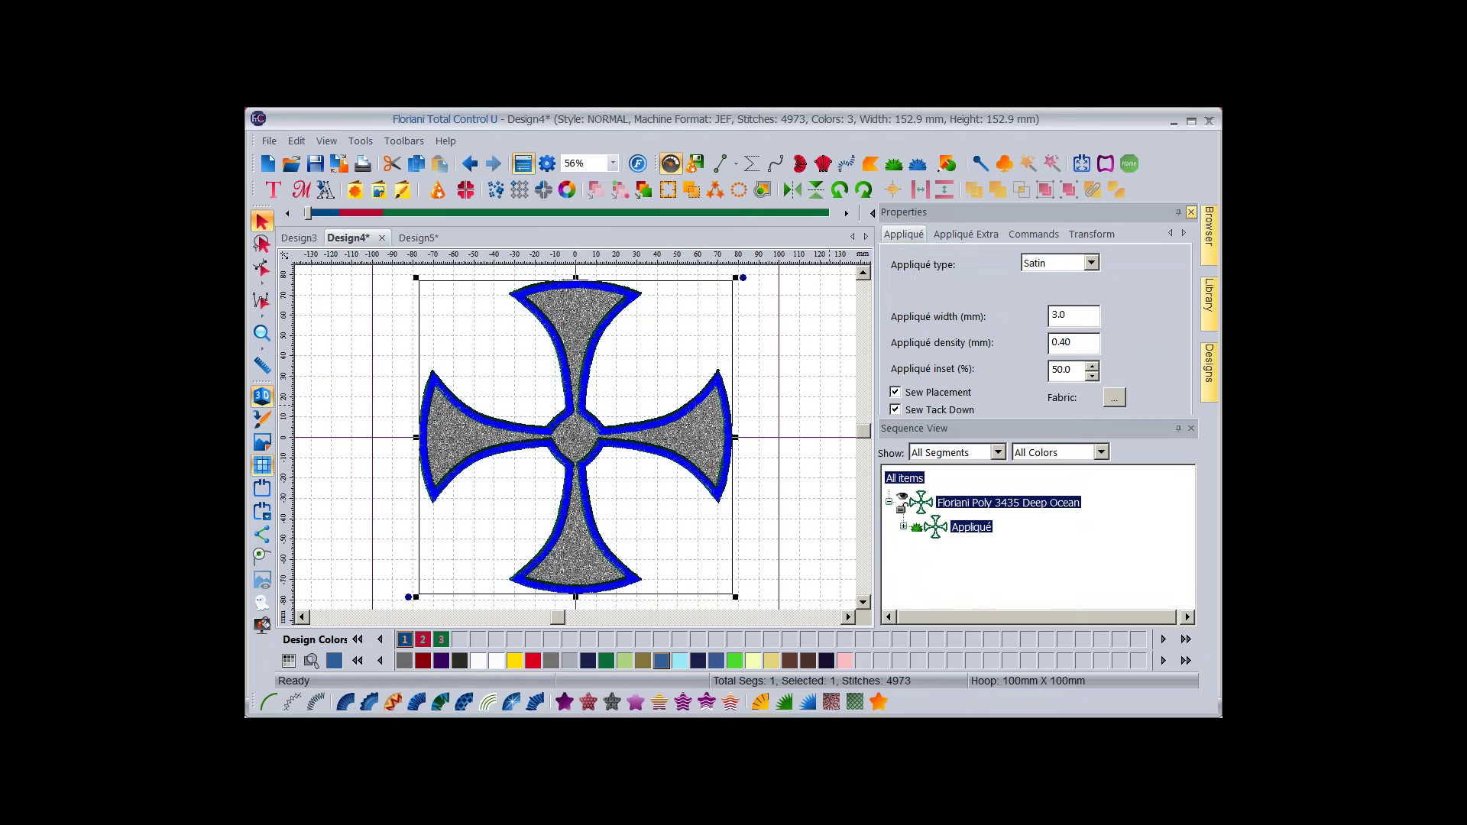
left_click(1191, 211)
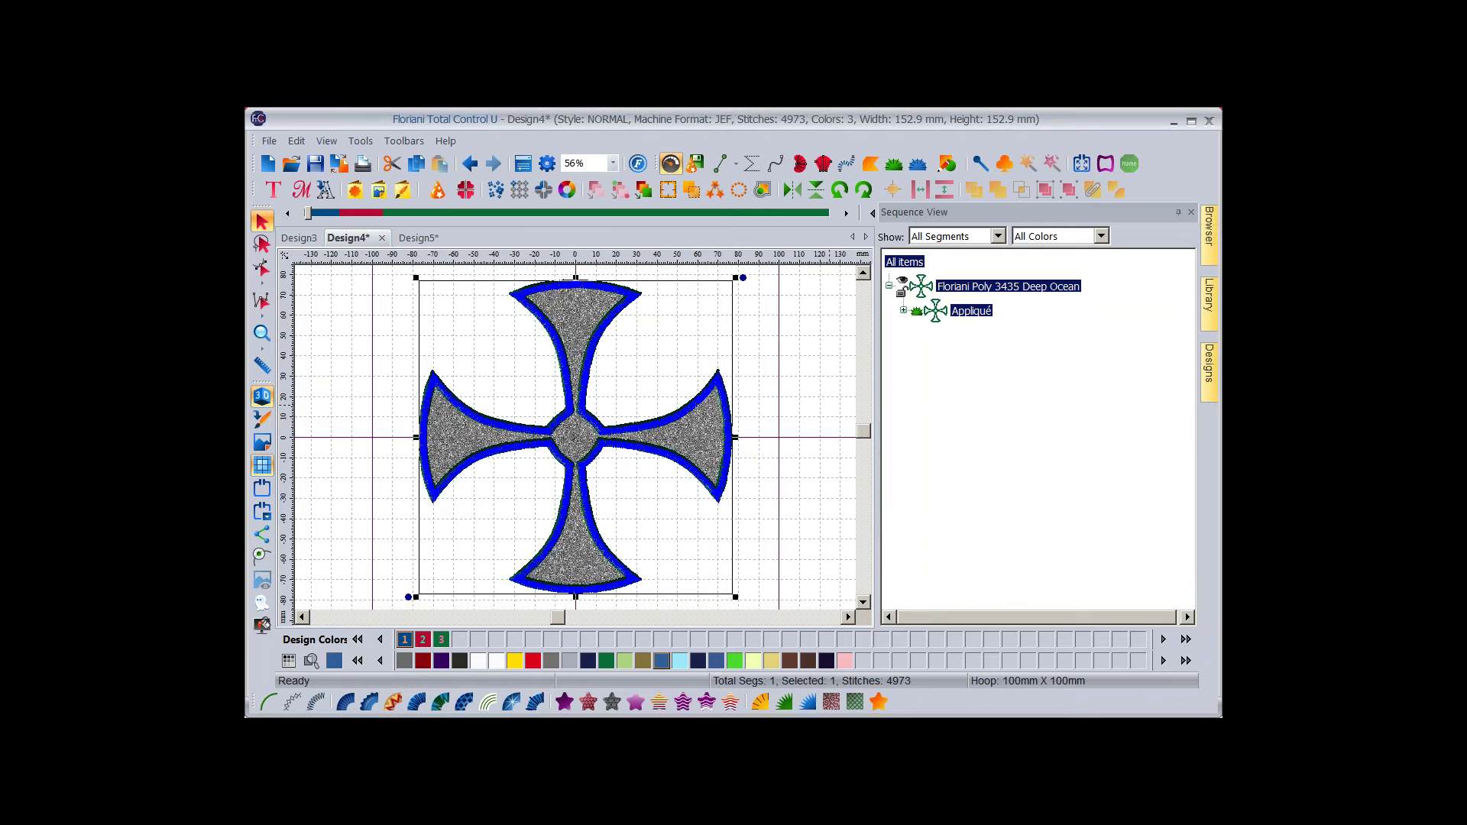
right_click(934, 309)
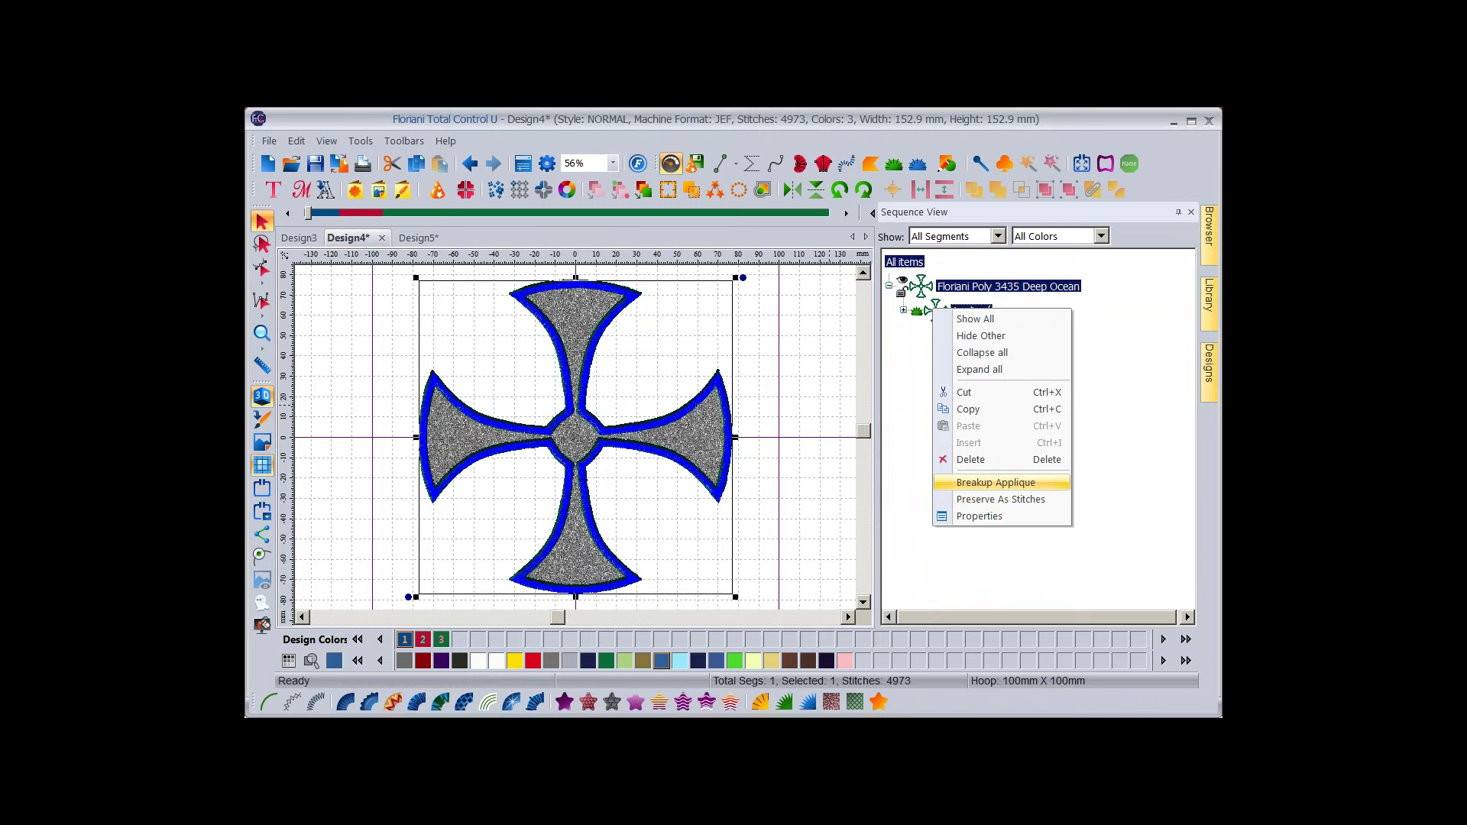
key("Return")
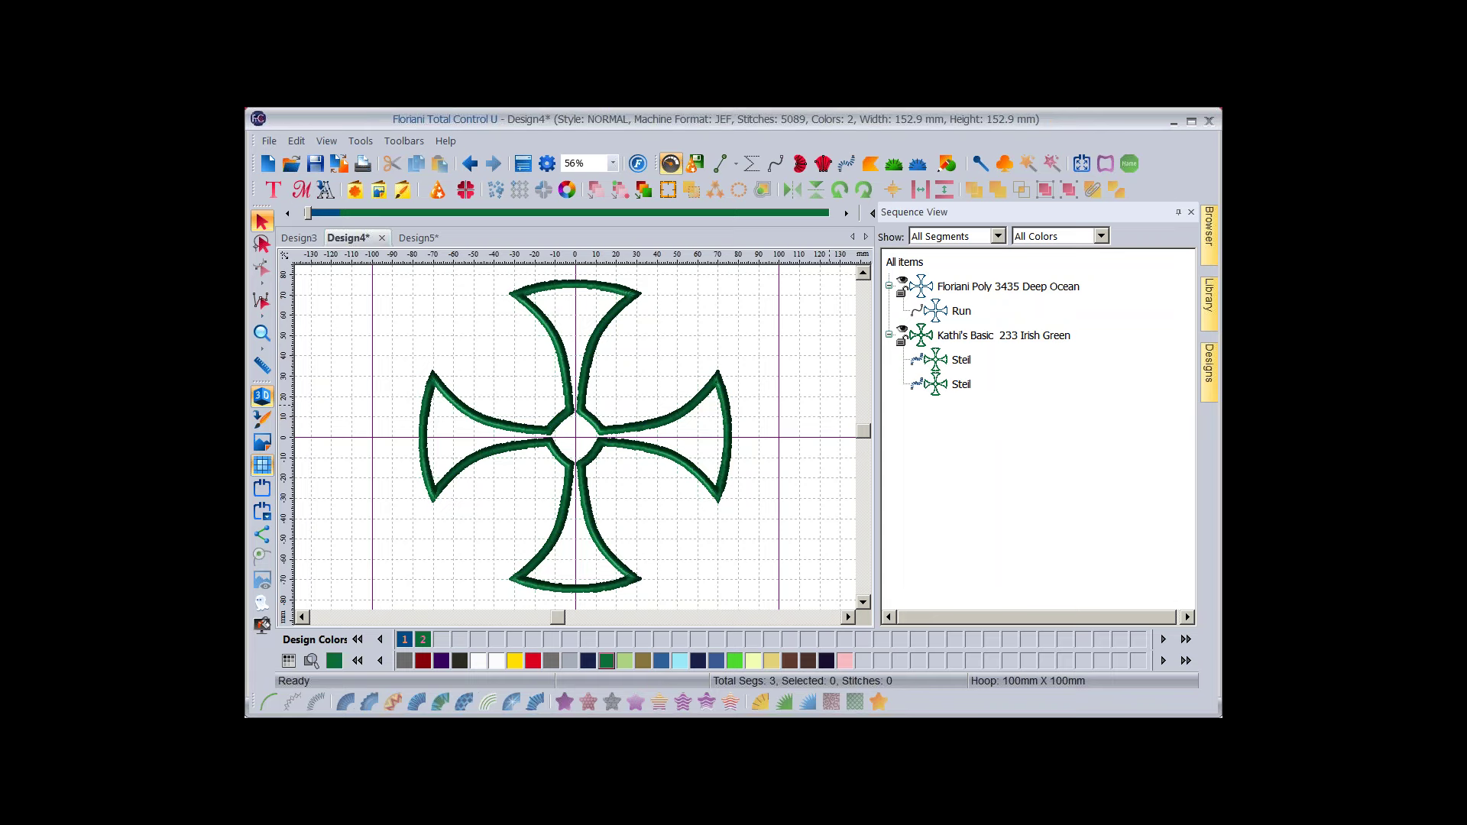
Hide the Irish Green Steil segments and put a copy of the Deep Ocean run outline in a new design.
left_click(1003, 335)
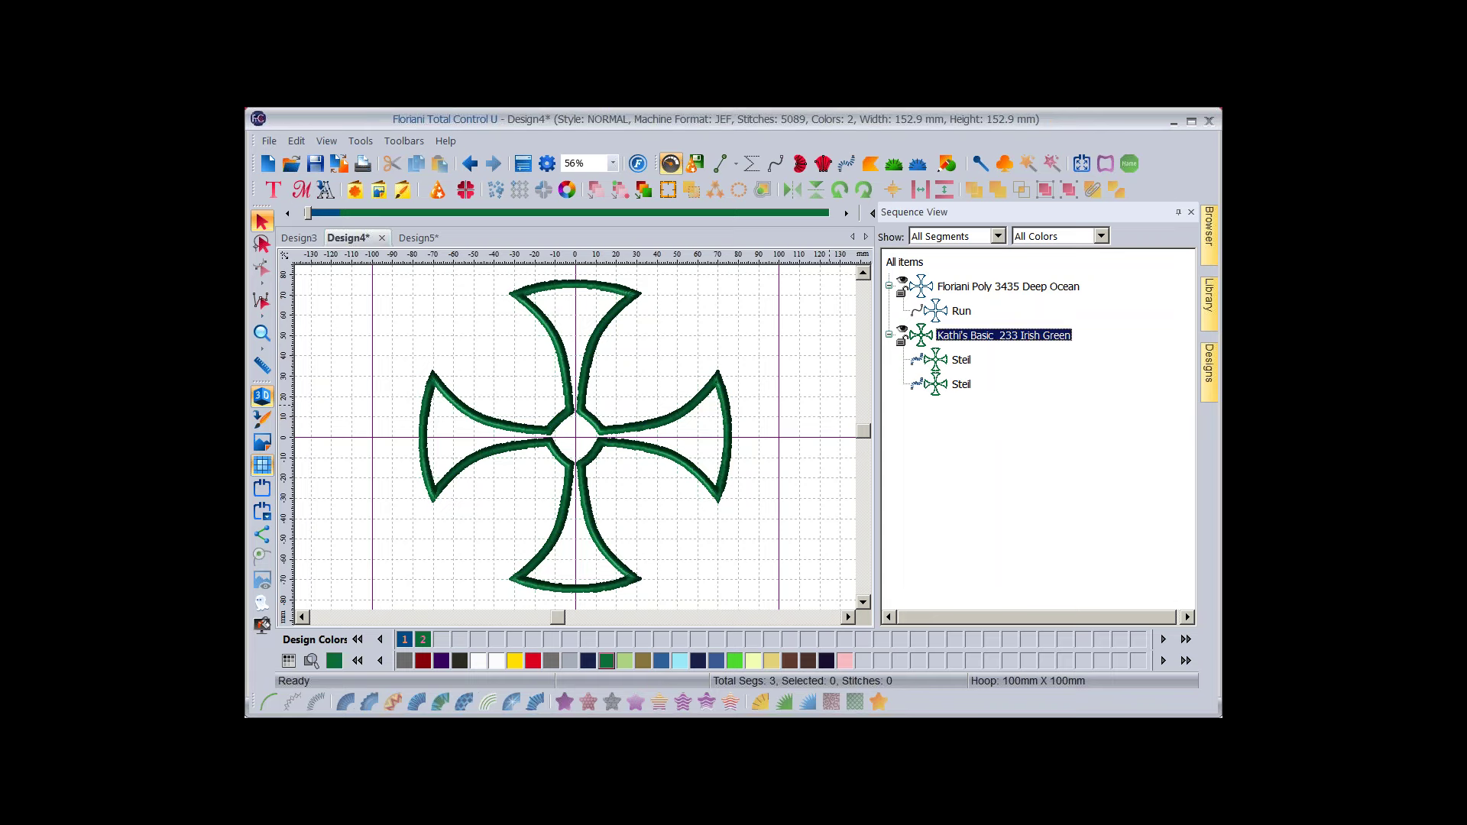
left_click(902, 329)
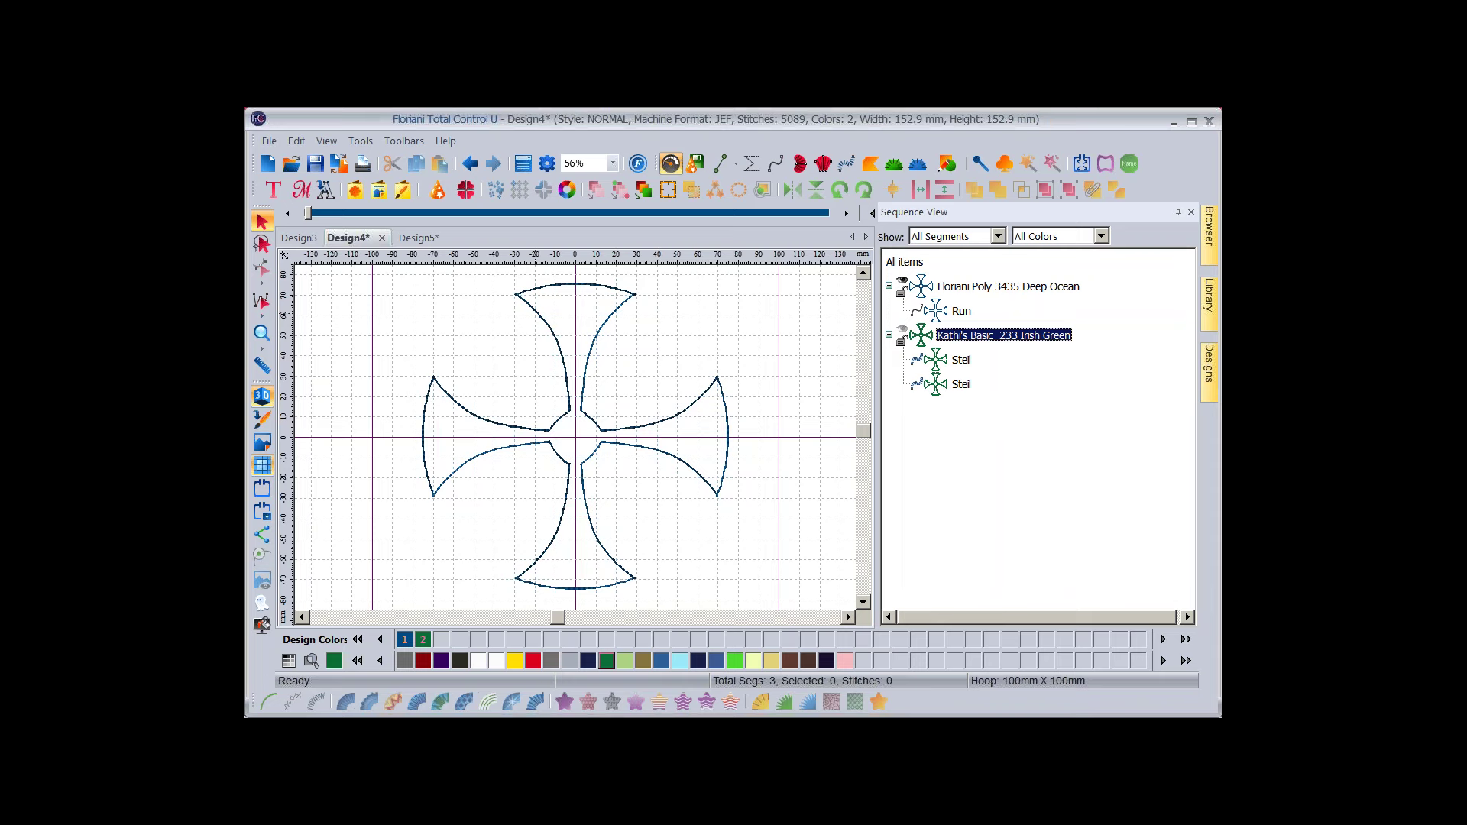
left_click(1008, 286)
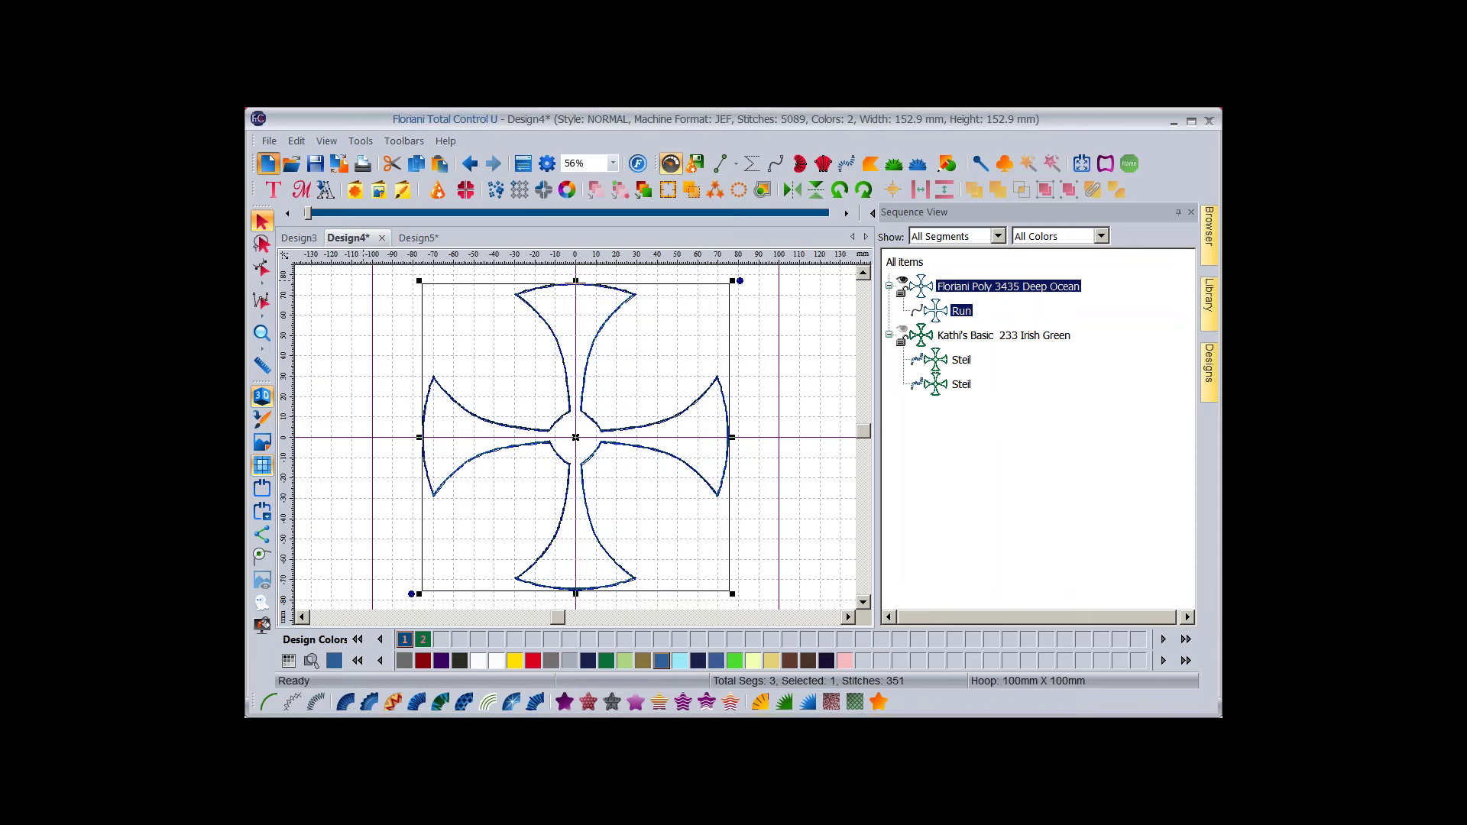
left_click(268, 164)
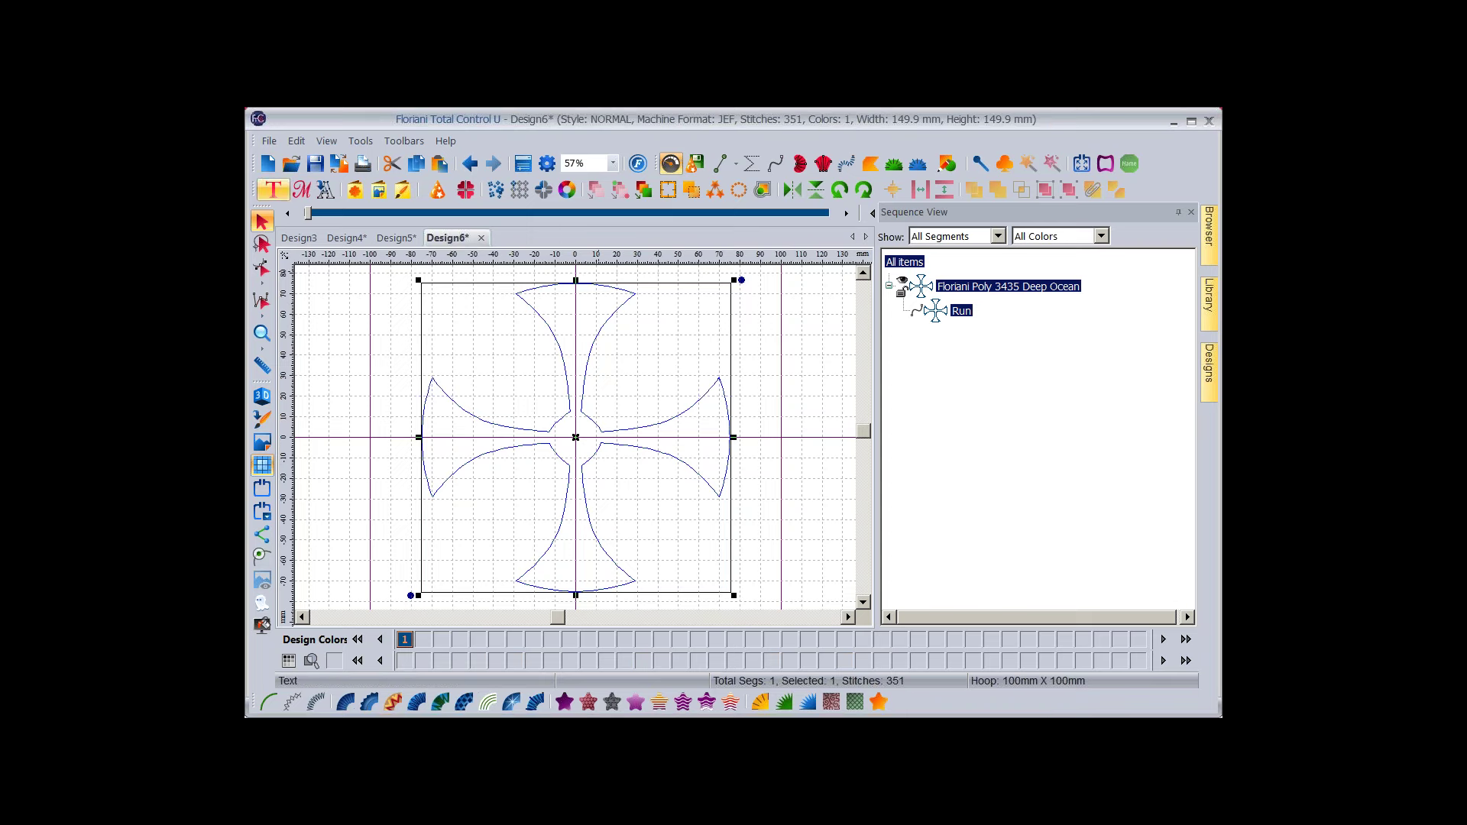
Preview the printout of the cross outline and check the print settings.
left_click(269, 140)
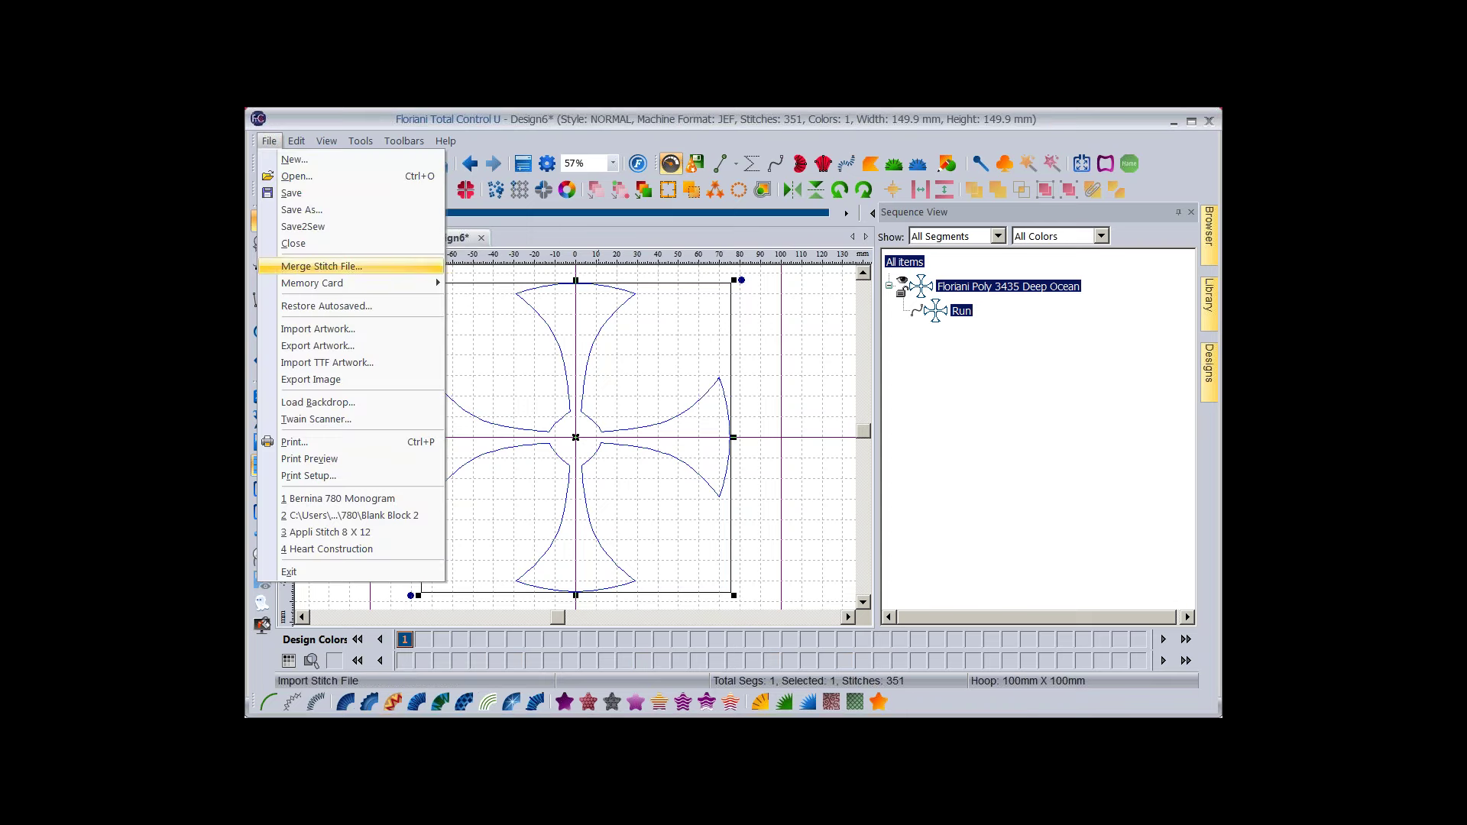
key("Down")
key("Down")
key("Down")
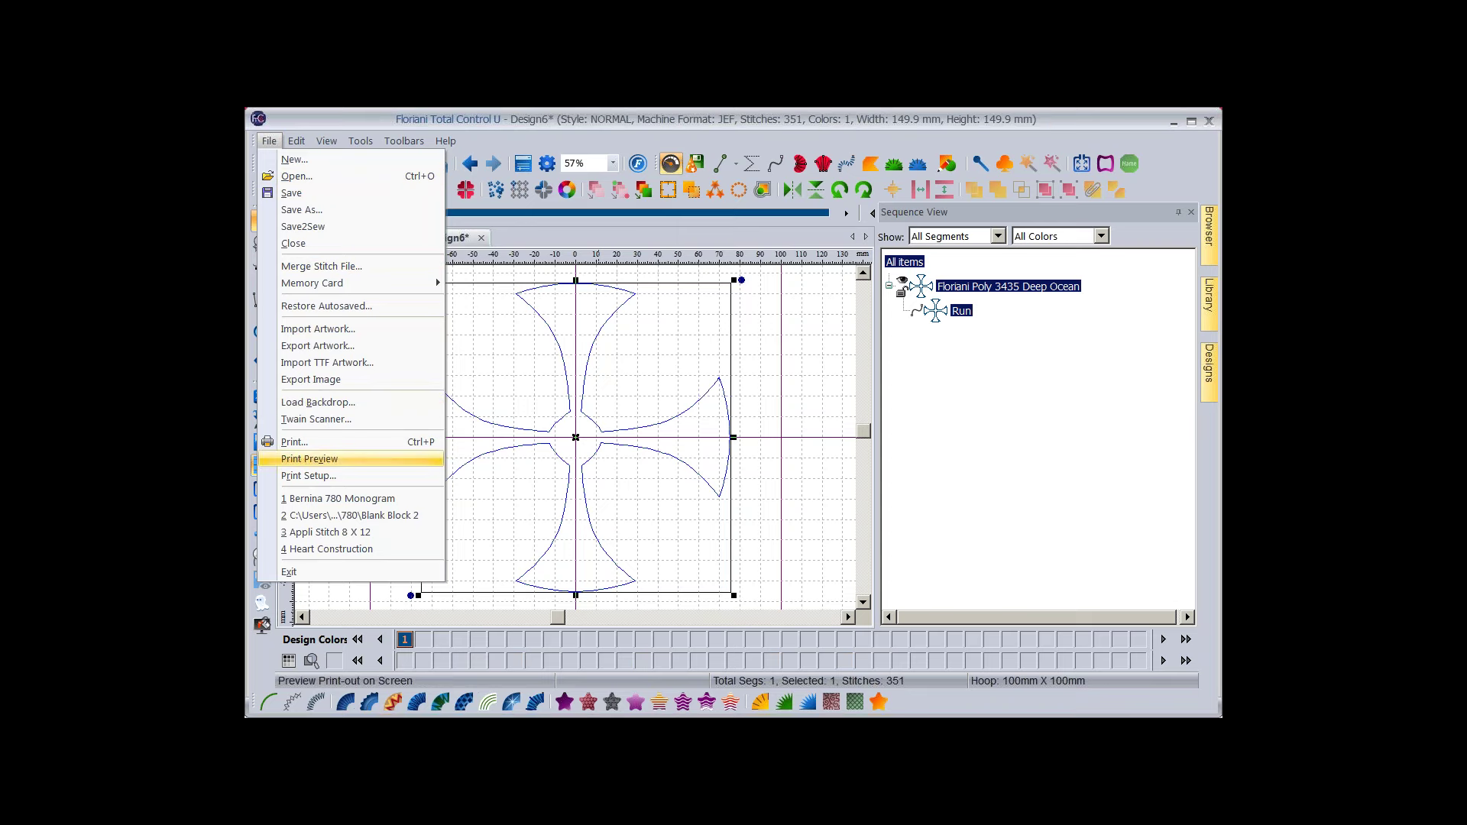
key("Return")
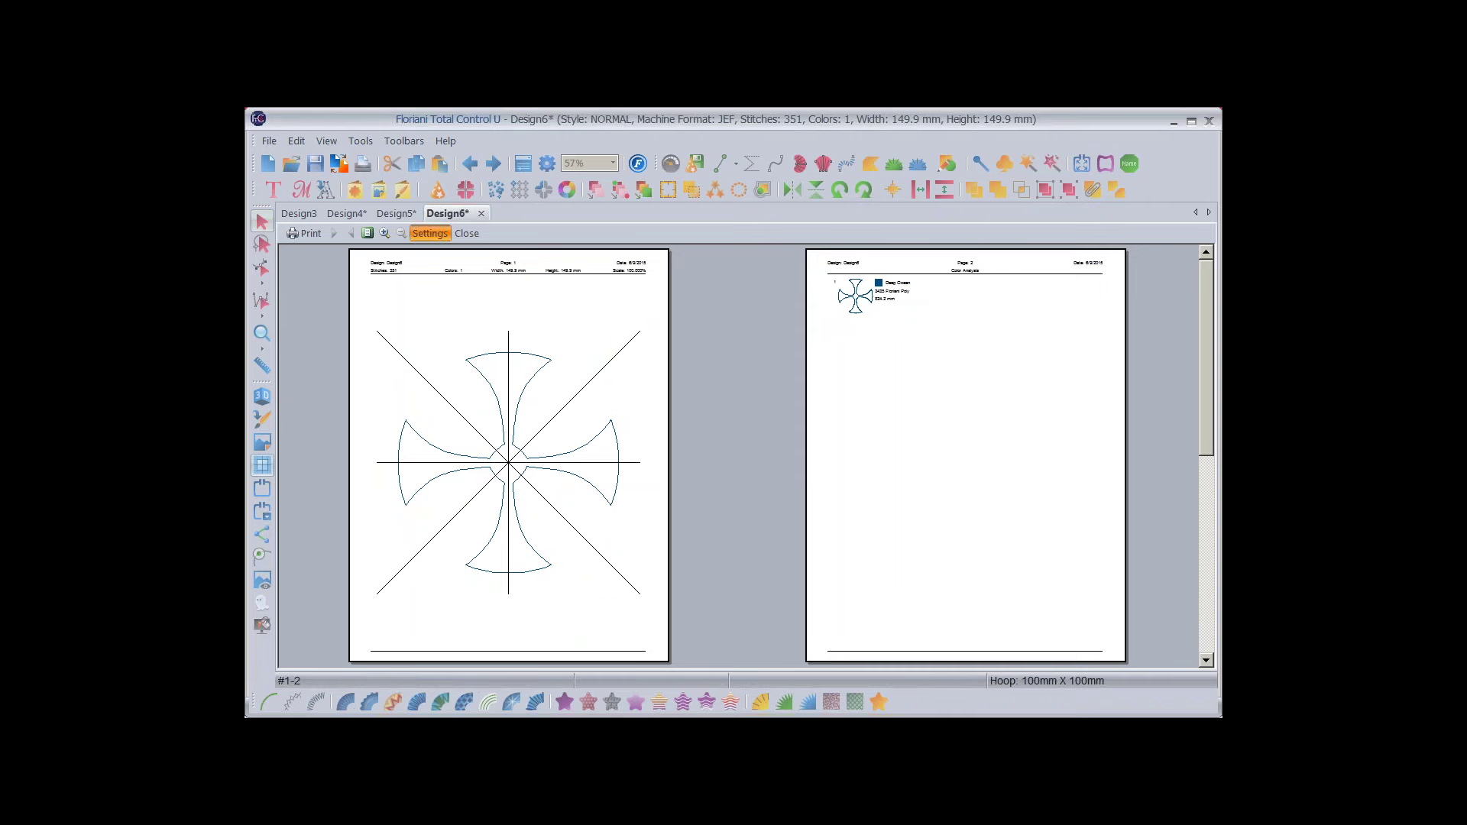
left_click(430, 234)
left_click(726, 379)
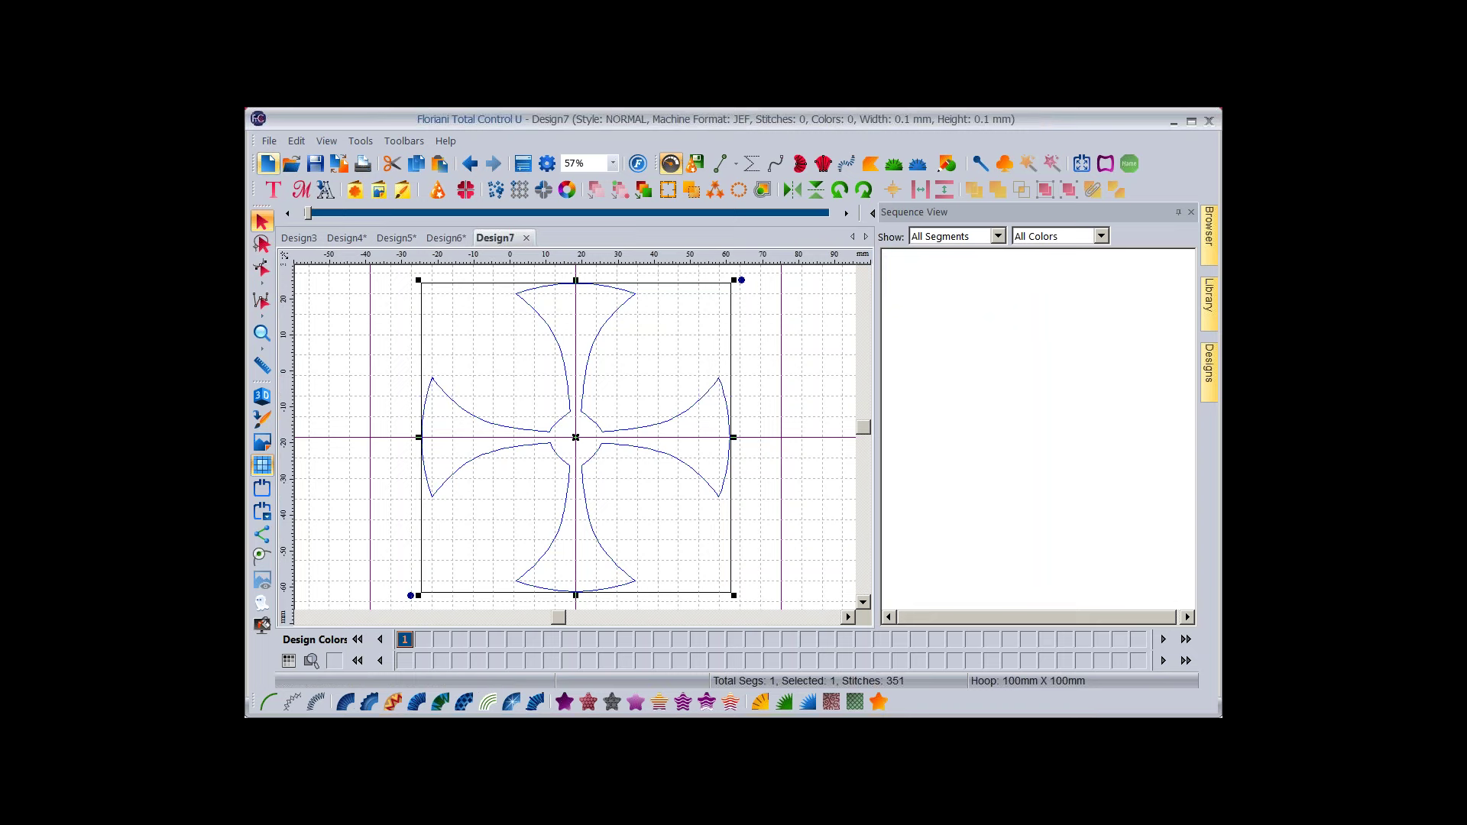
Create a blank design, show its properties and place a standard text object in it.
left_click(268, 163)
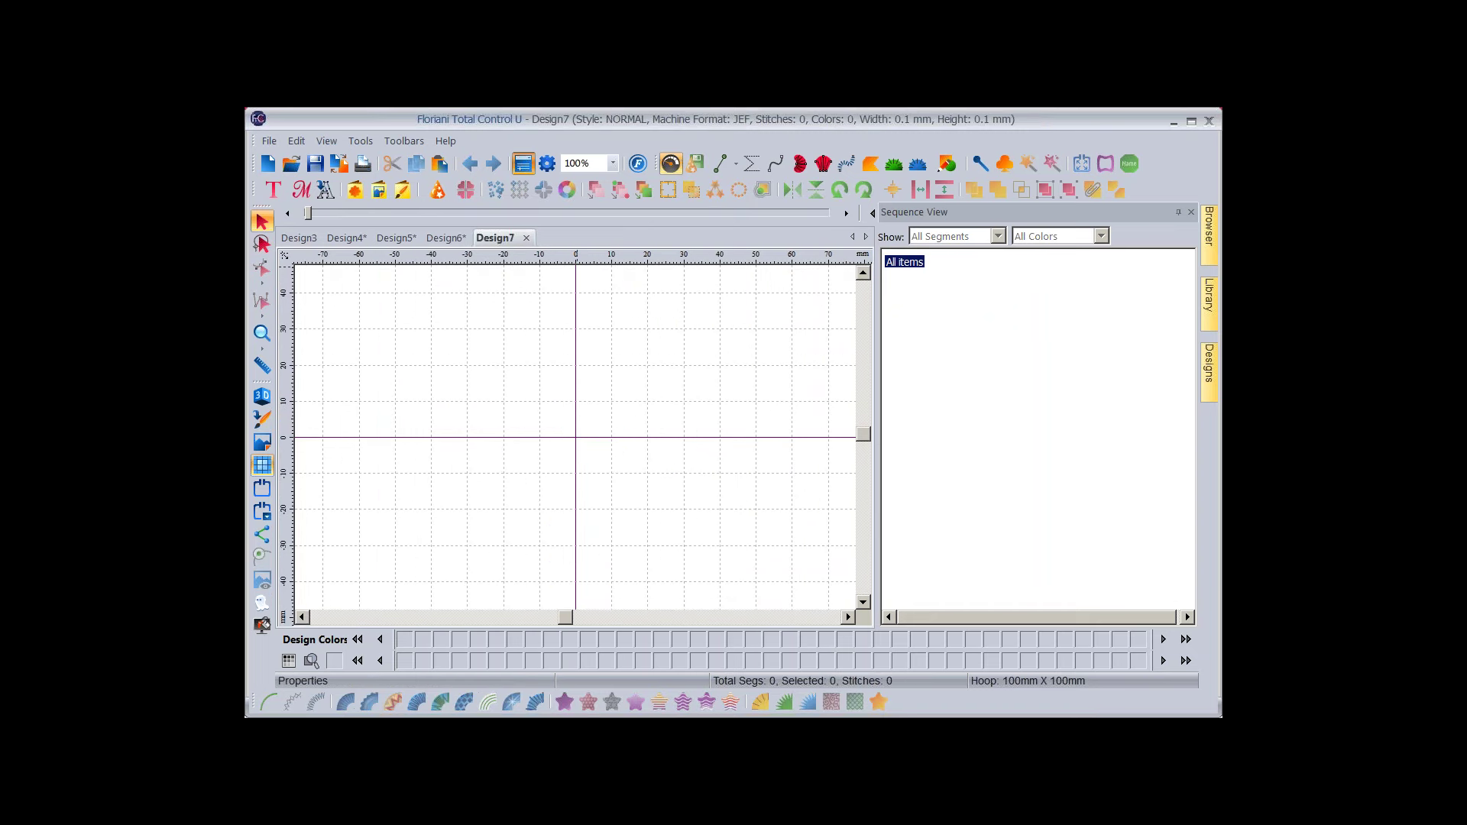
left_click(522, 163)
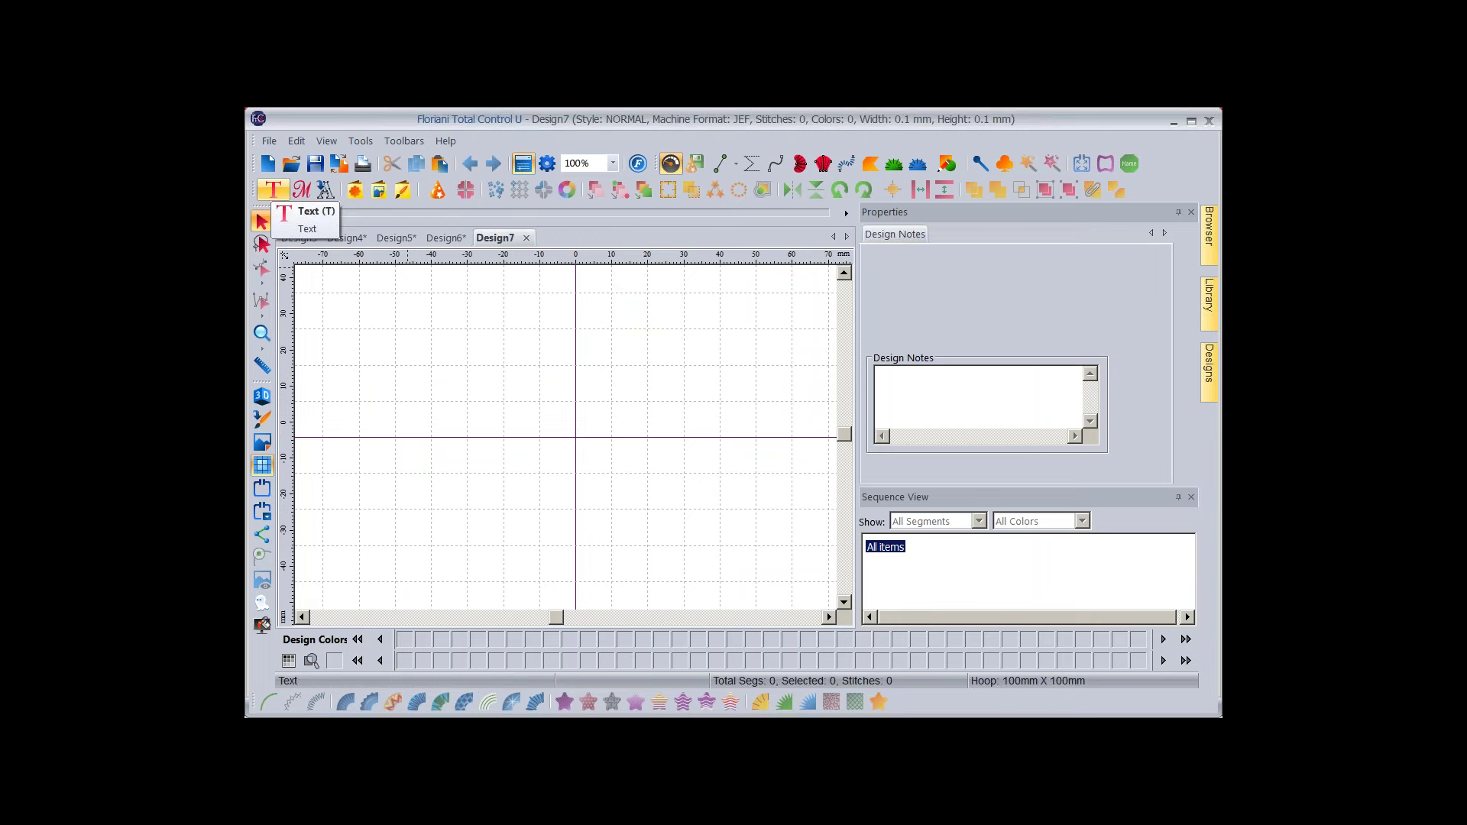
left_click(273, 190)
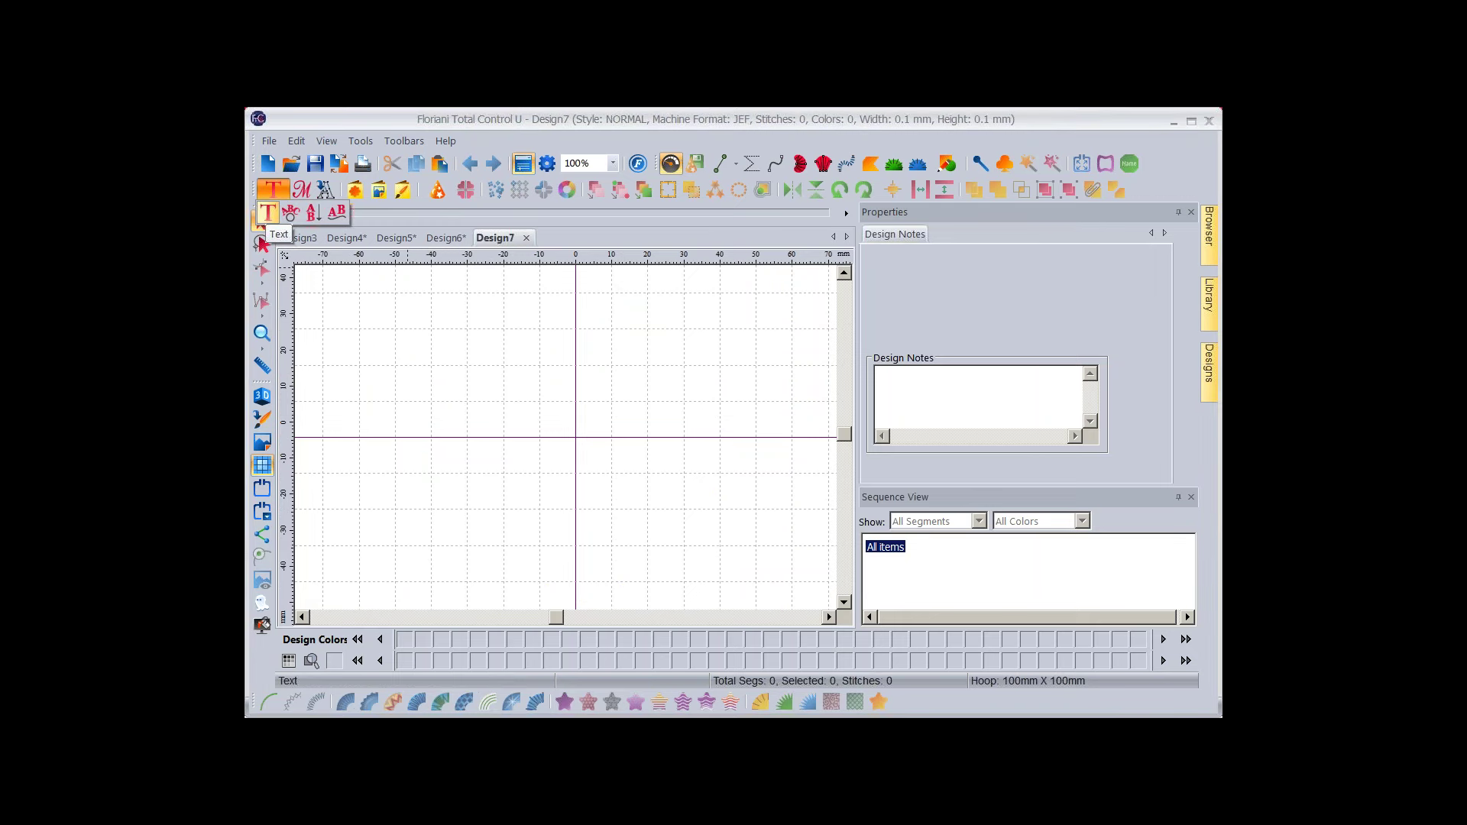
left_click(267, 213)
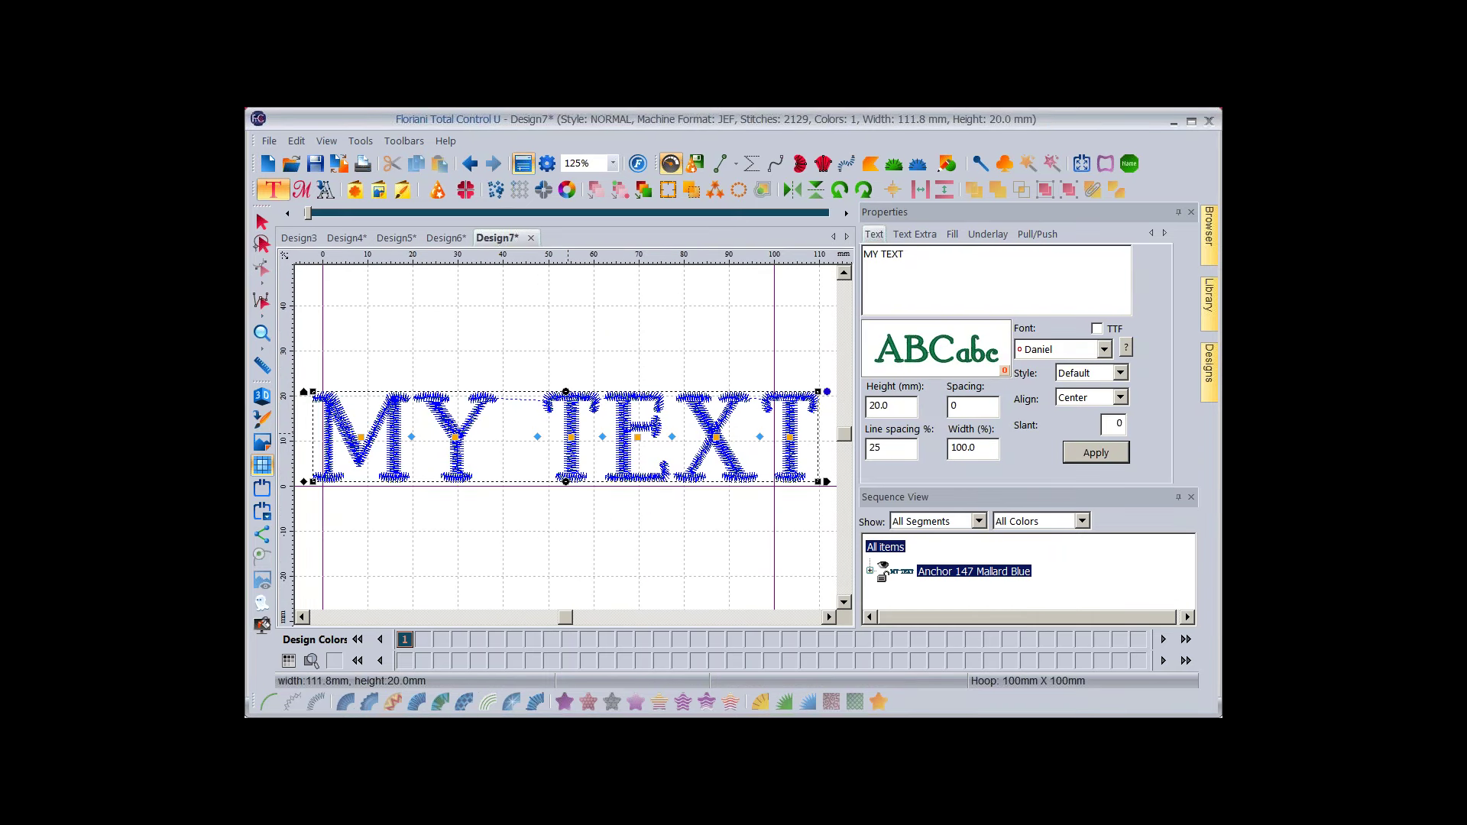
Replace the sample lettering with FLORIANI and apply the change.
left_click_drag(909, 255, 863, 256)
type("FLO")
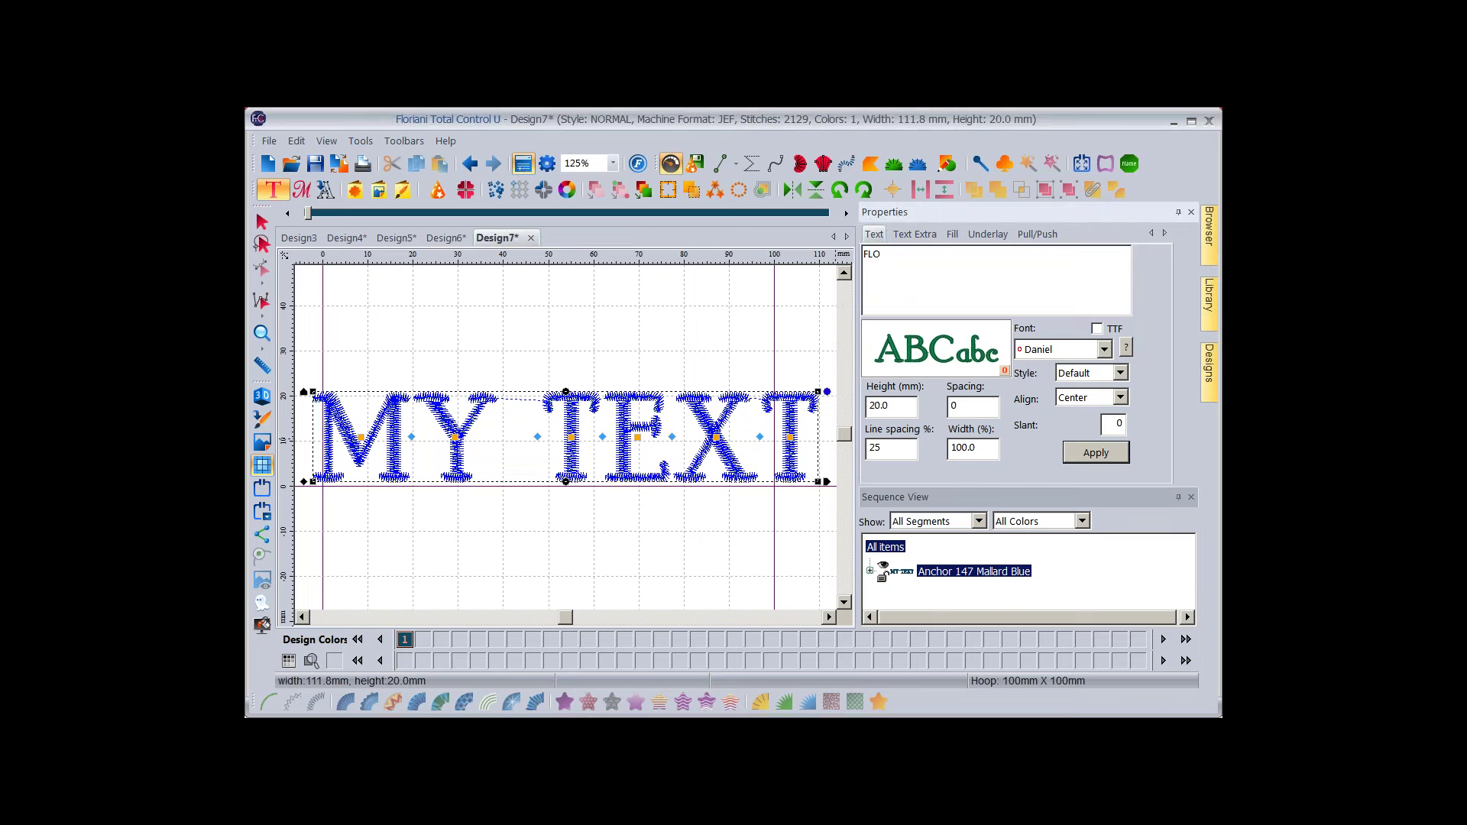
type("RIANI")
left_click(1095, 452)
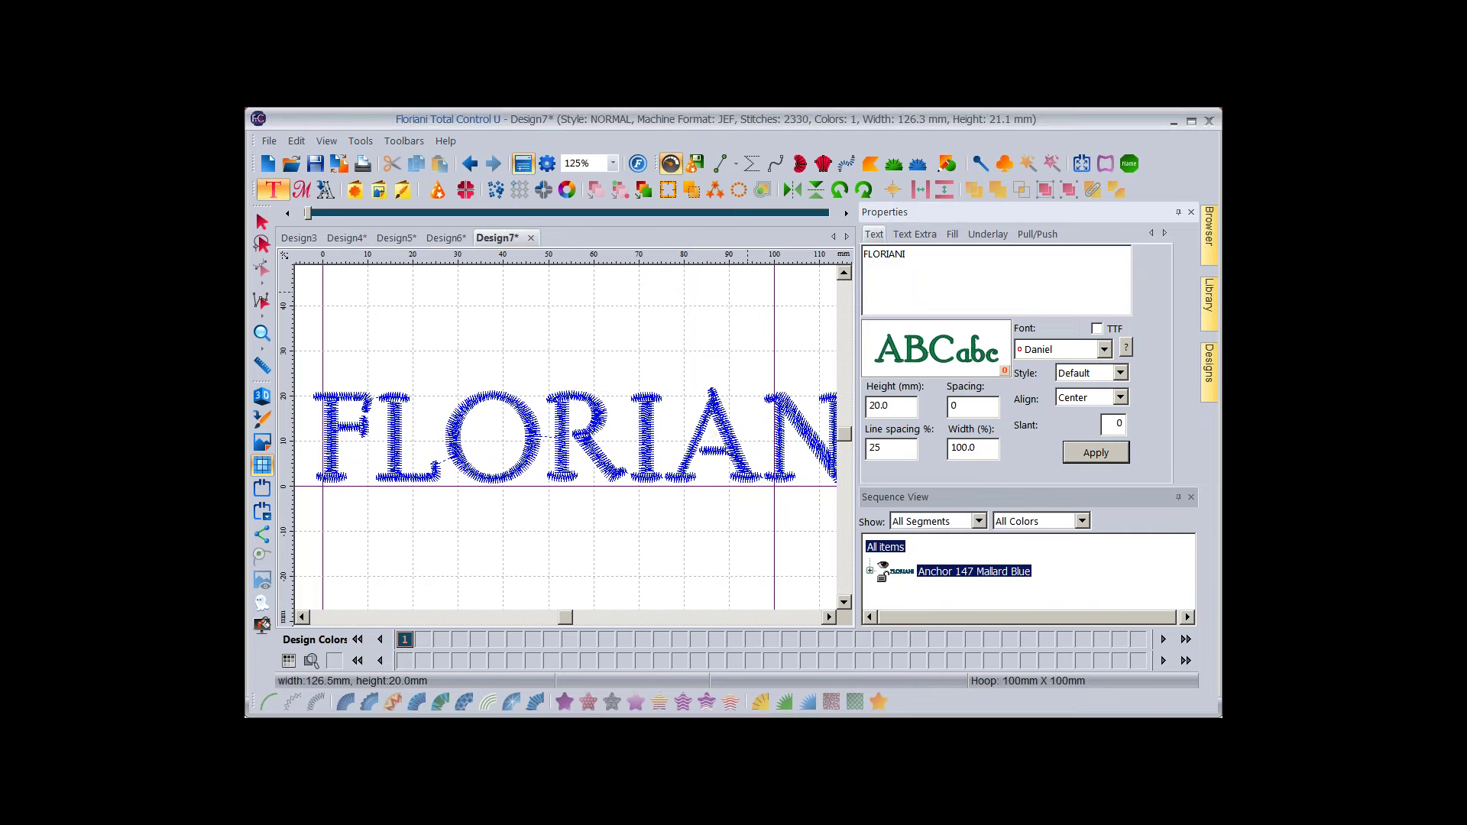
Set the FLORIANI lettering's height to 25 mm and fit the whole word in view.
double_click(878, 405)
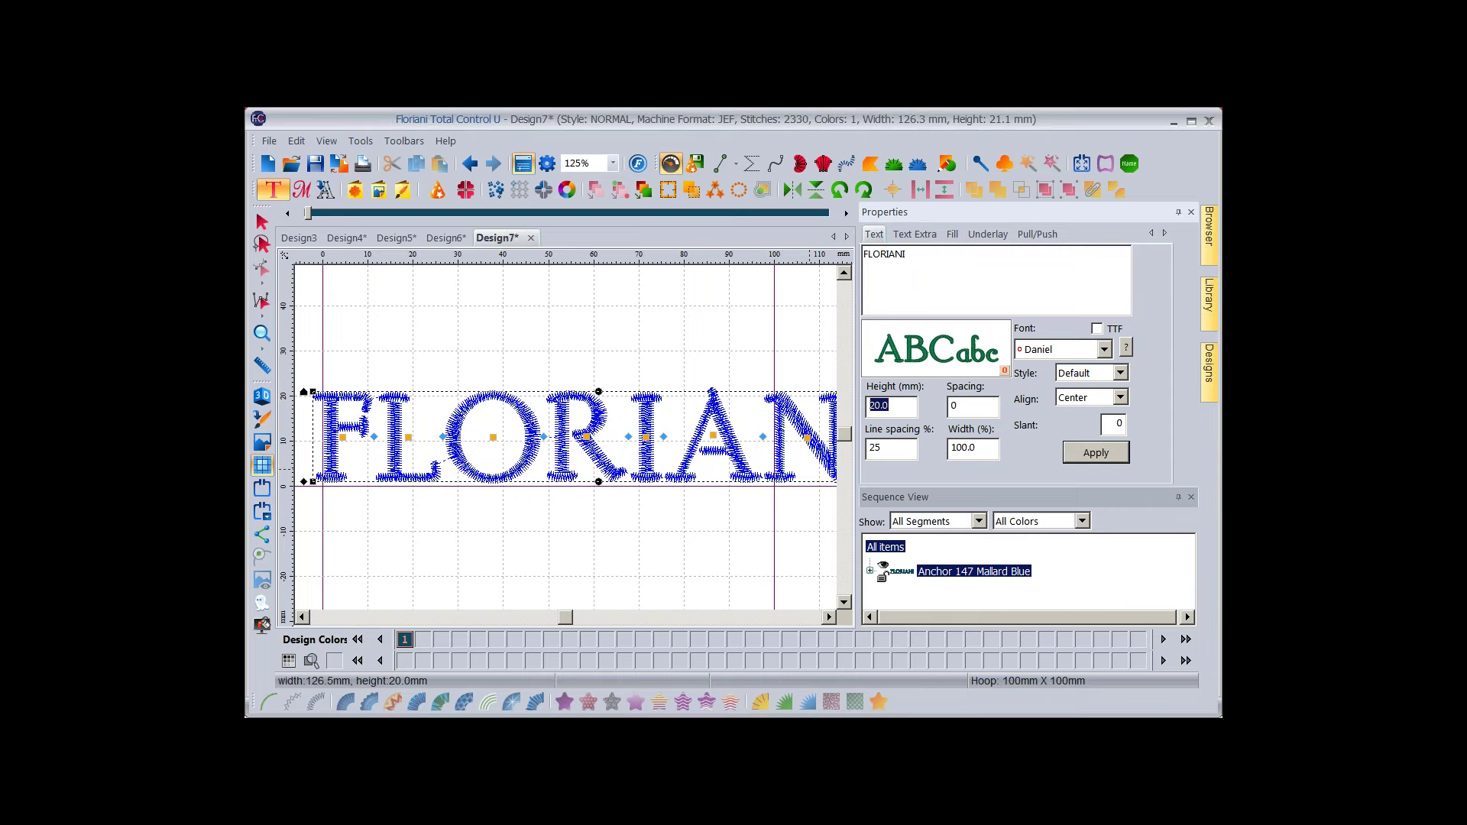
type("25")
key("Return")
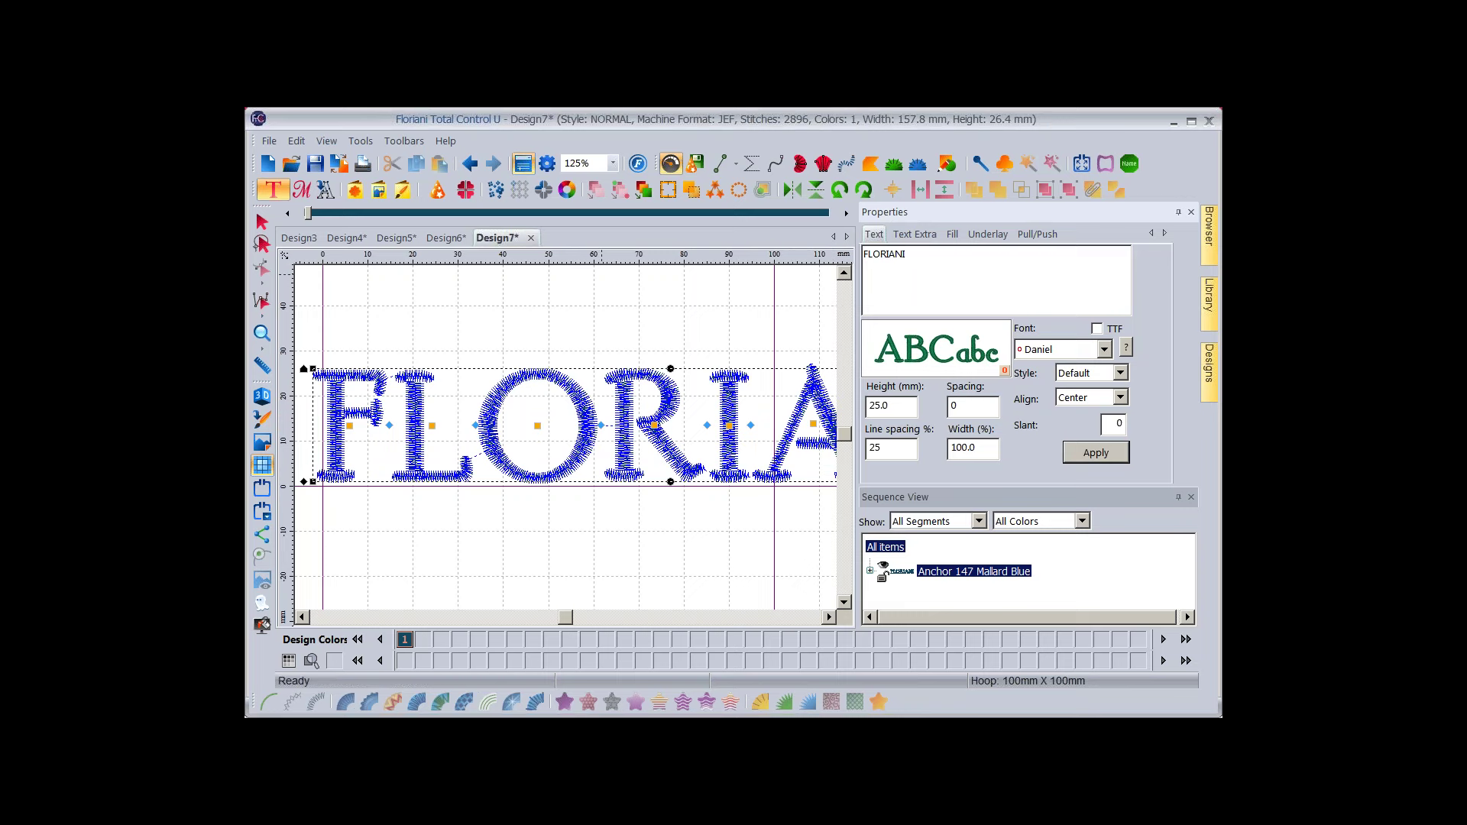
left_click(613, 163)
left_click(588, 206)
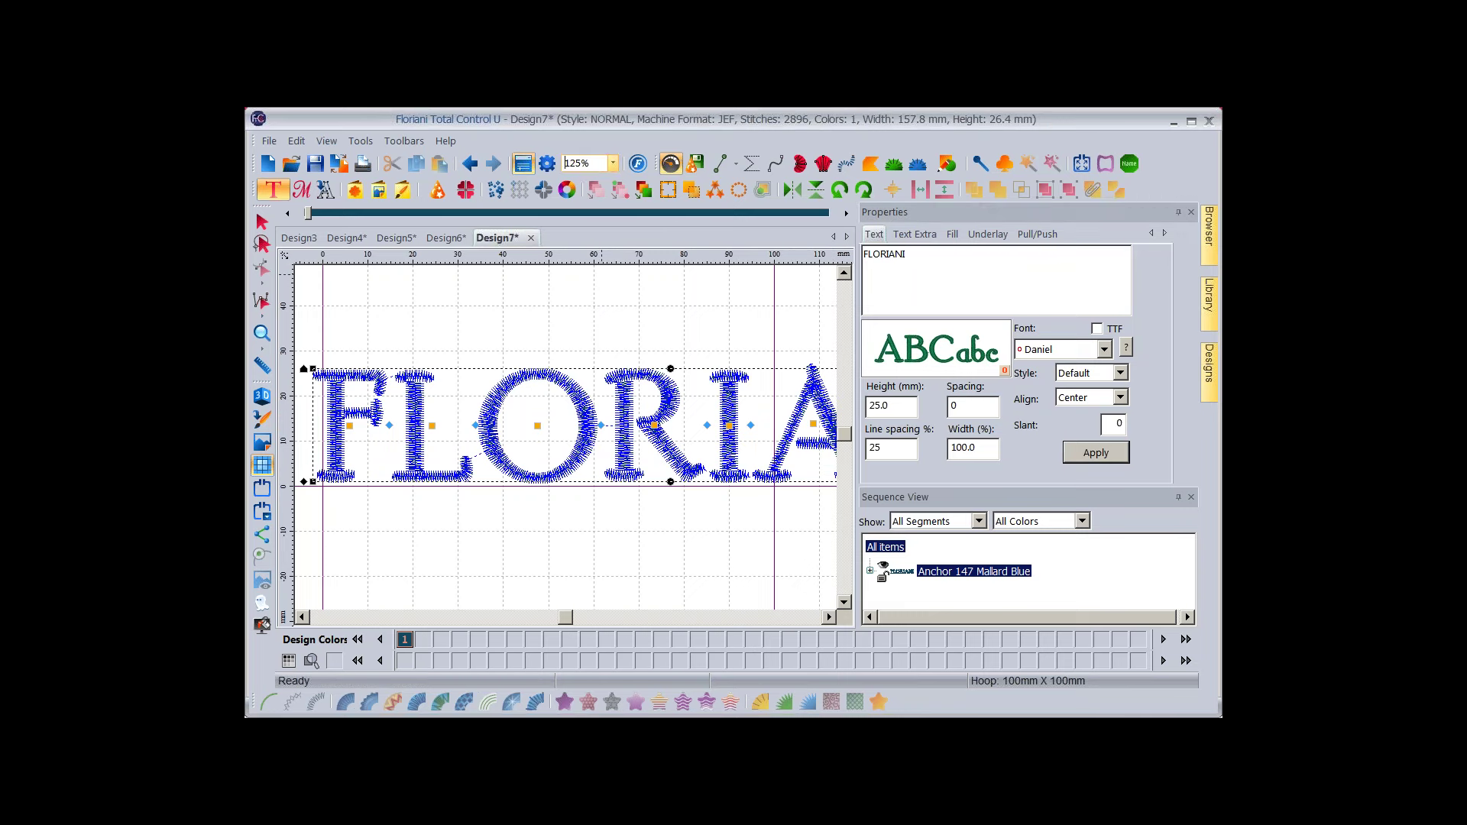
Browse the available embroidery fonts and their previews, keeping Daniel for the lettering.
left_click(1104, 349)
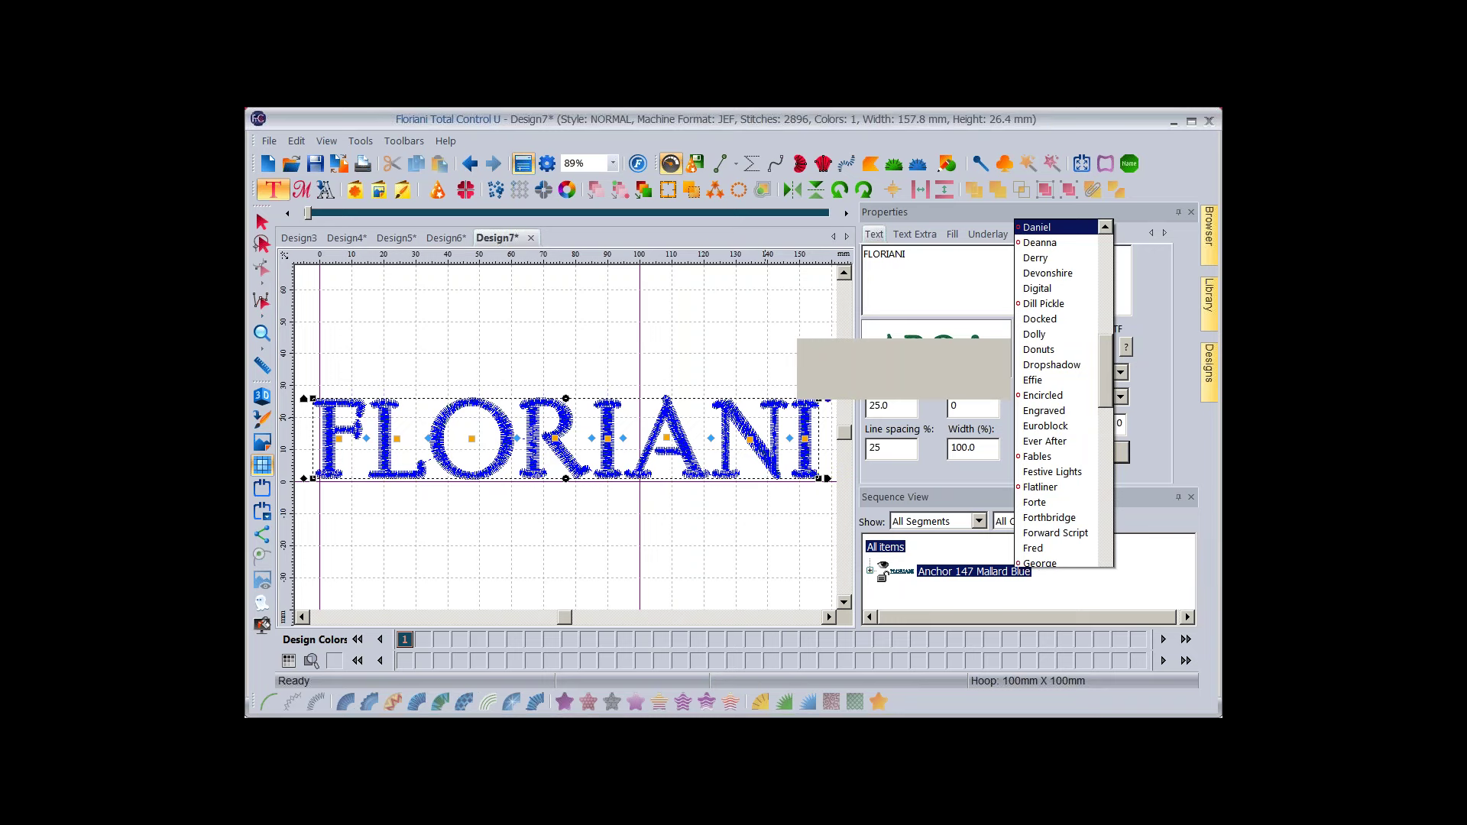
scroll(1062, 337, "down", 6)
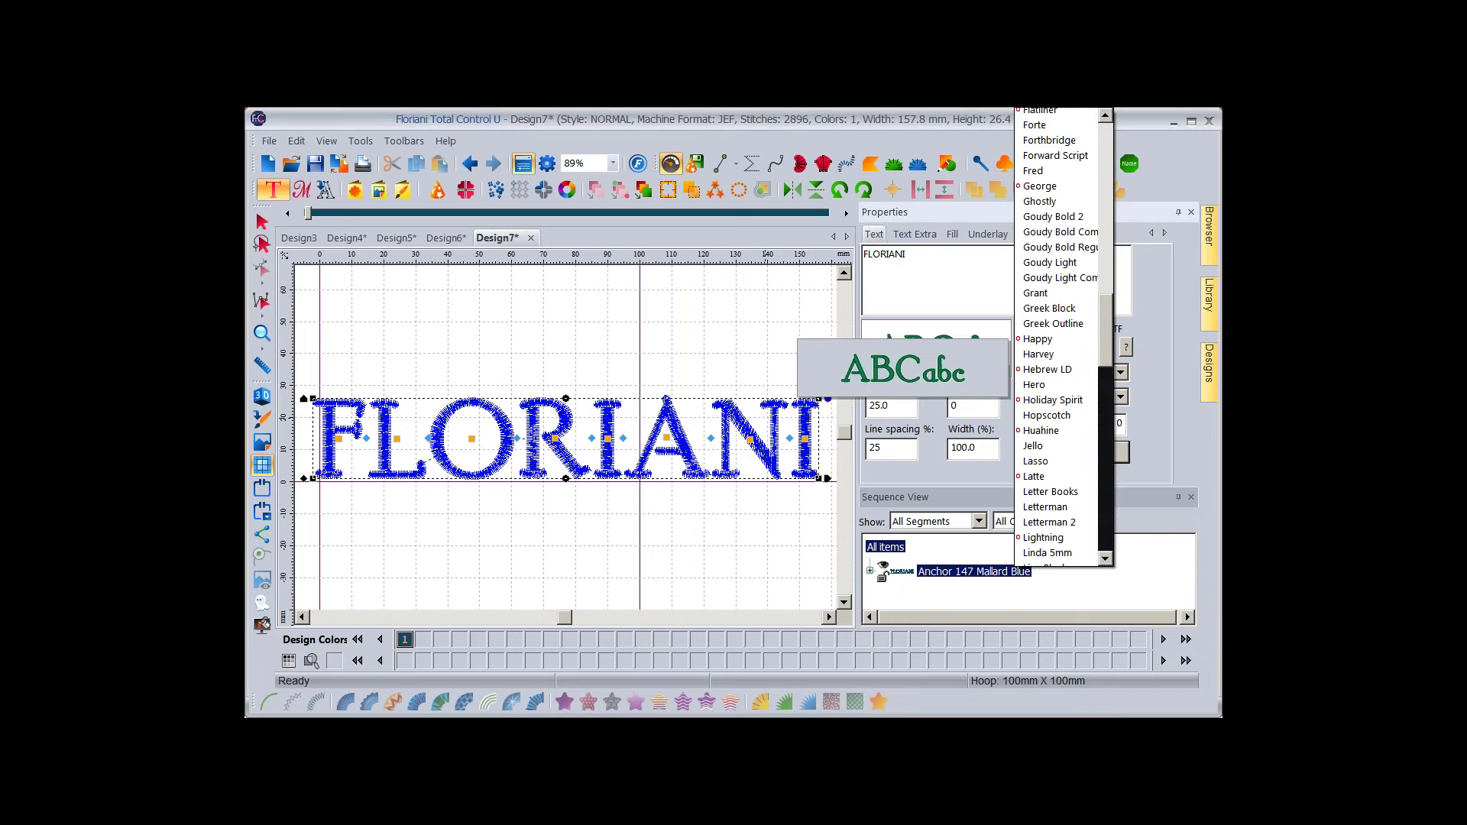
scroll(1062, 336, "down", 4)
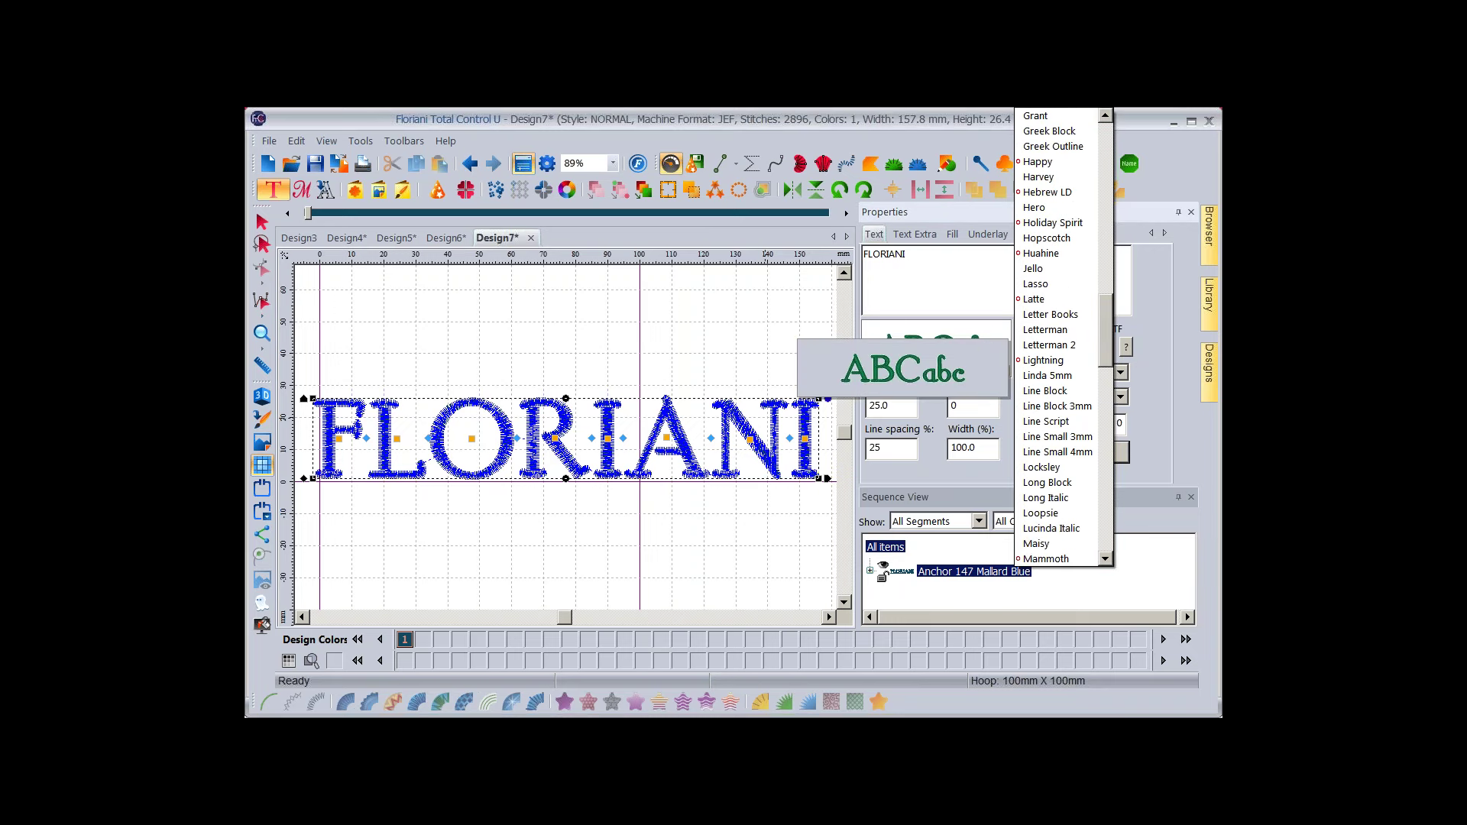
scroll(1062, 336, "up", 1)
key("Escape")
left_click(1105, 348)
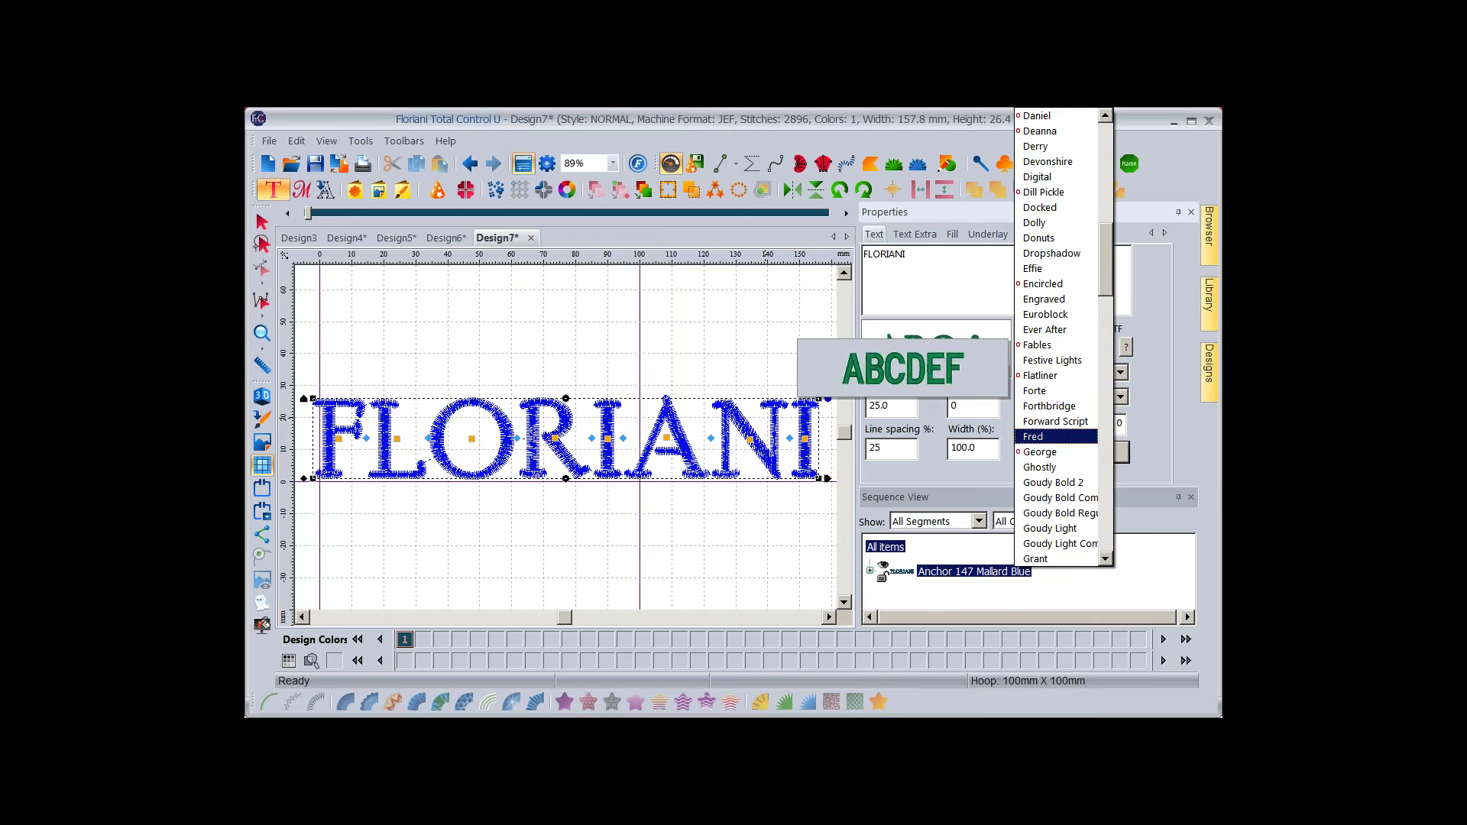
scroll(1058, 336, "up", 2)
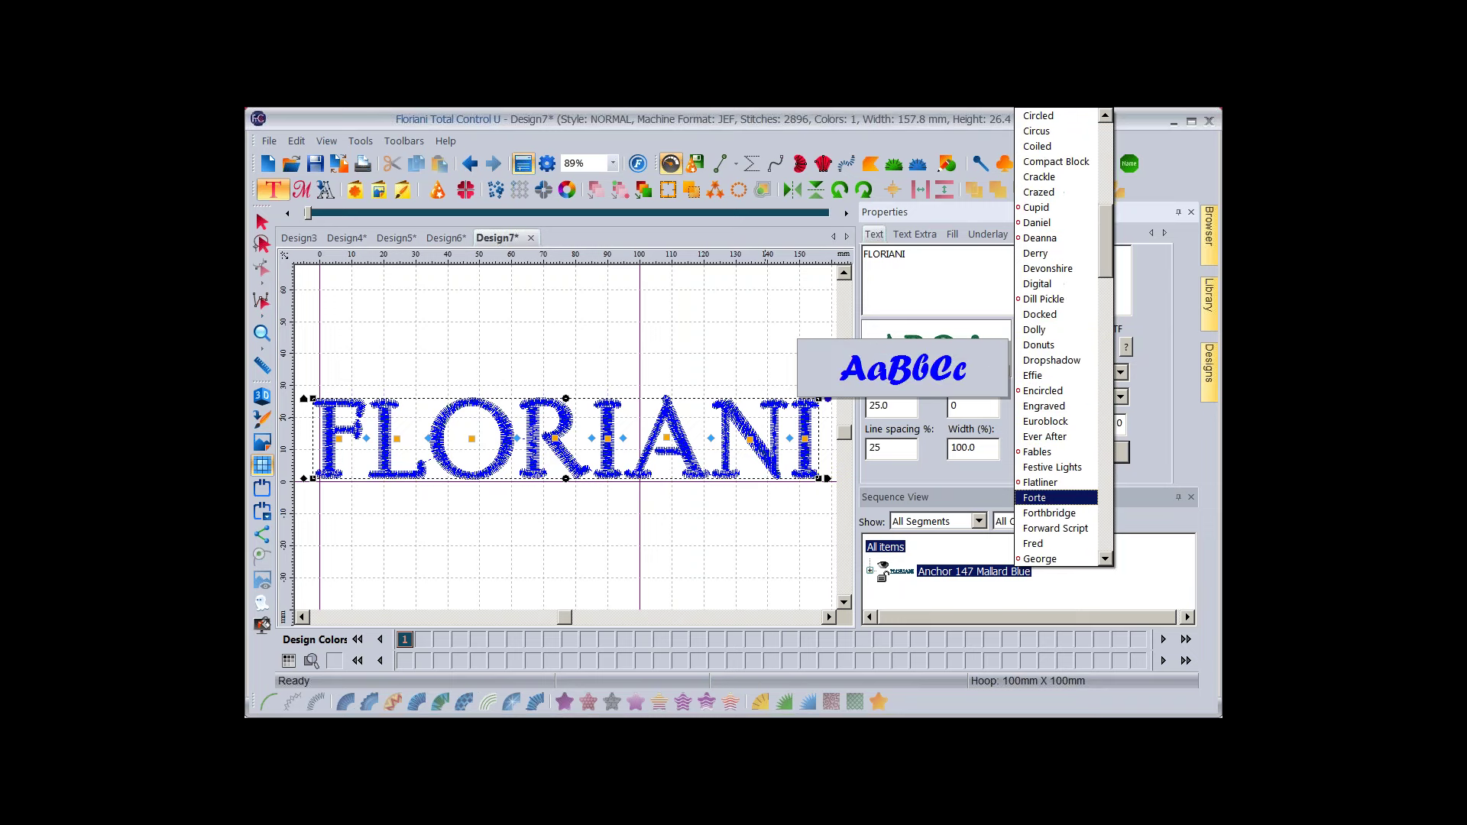
scroll(1058, 336, "up", 2)
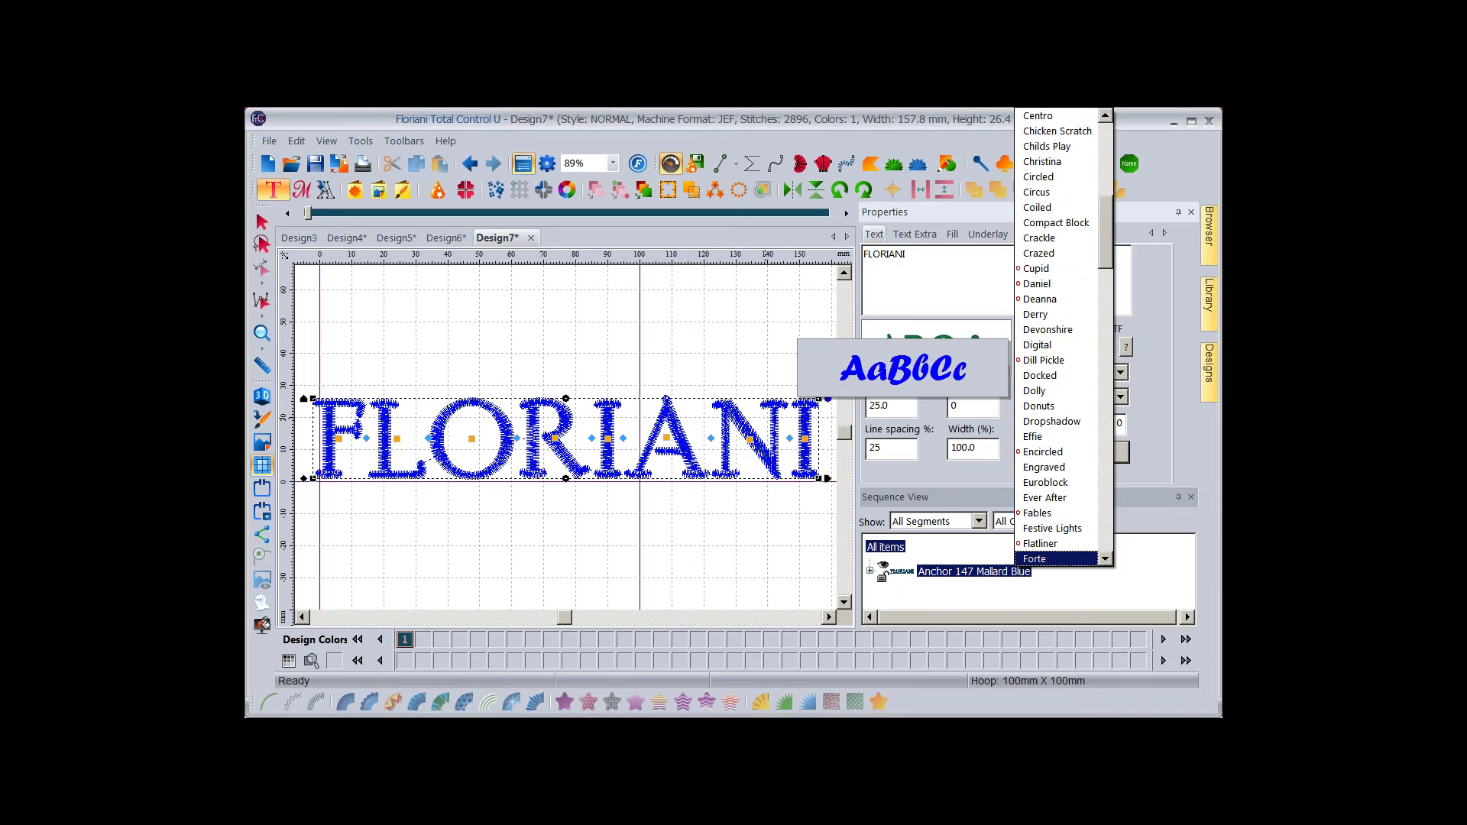
scroll(1058, 337, "up", 10)
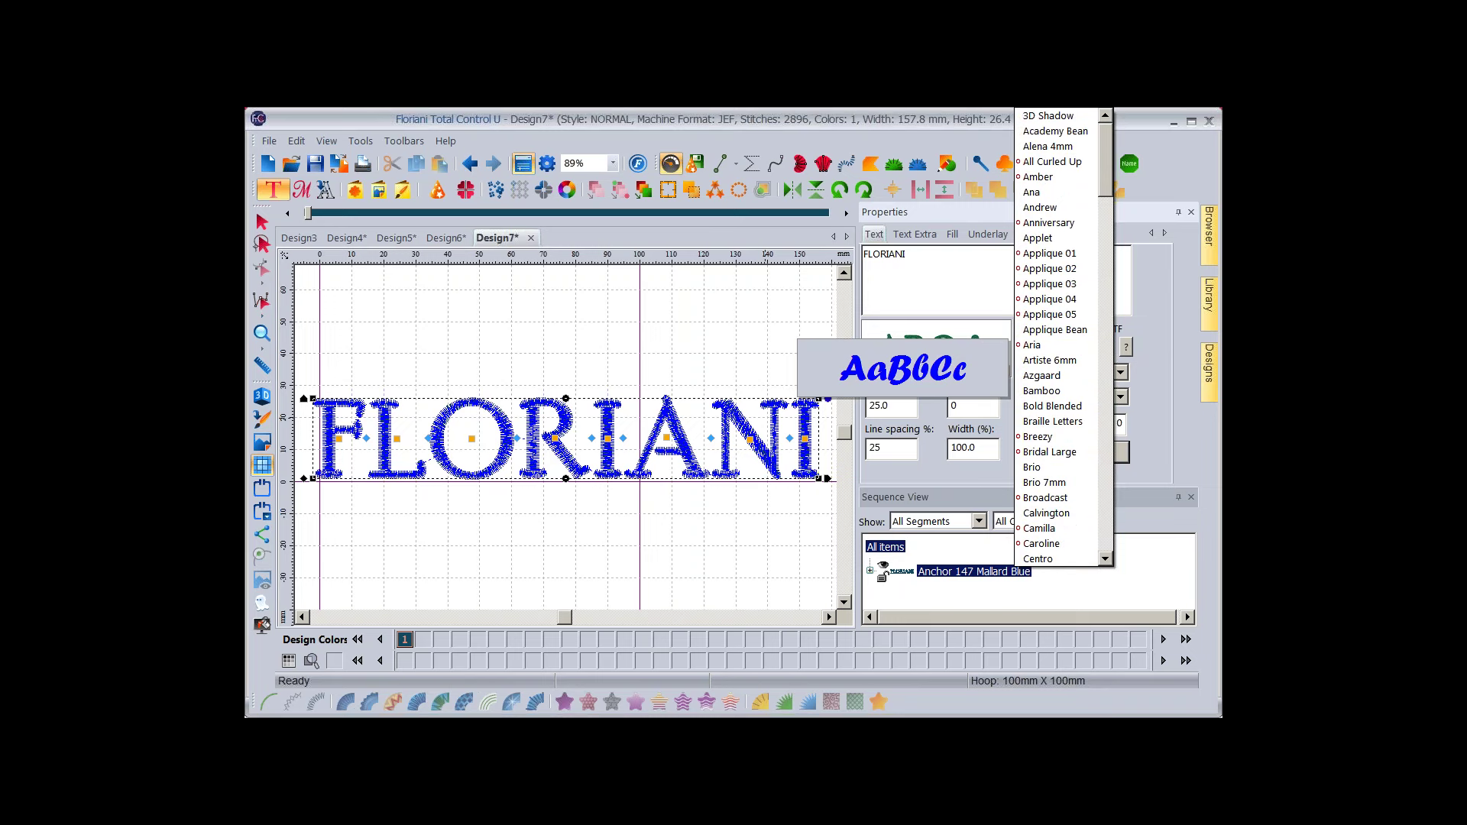
scroll(1062, 336, "down", 4)
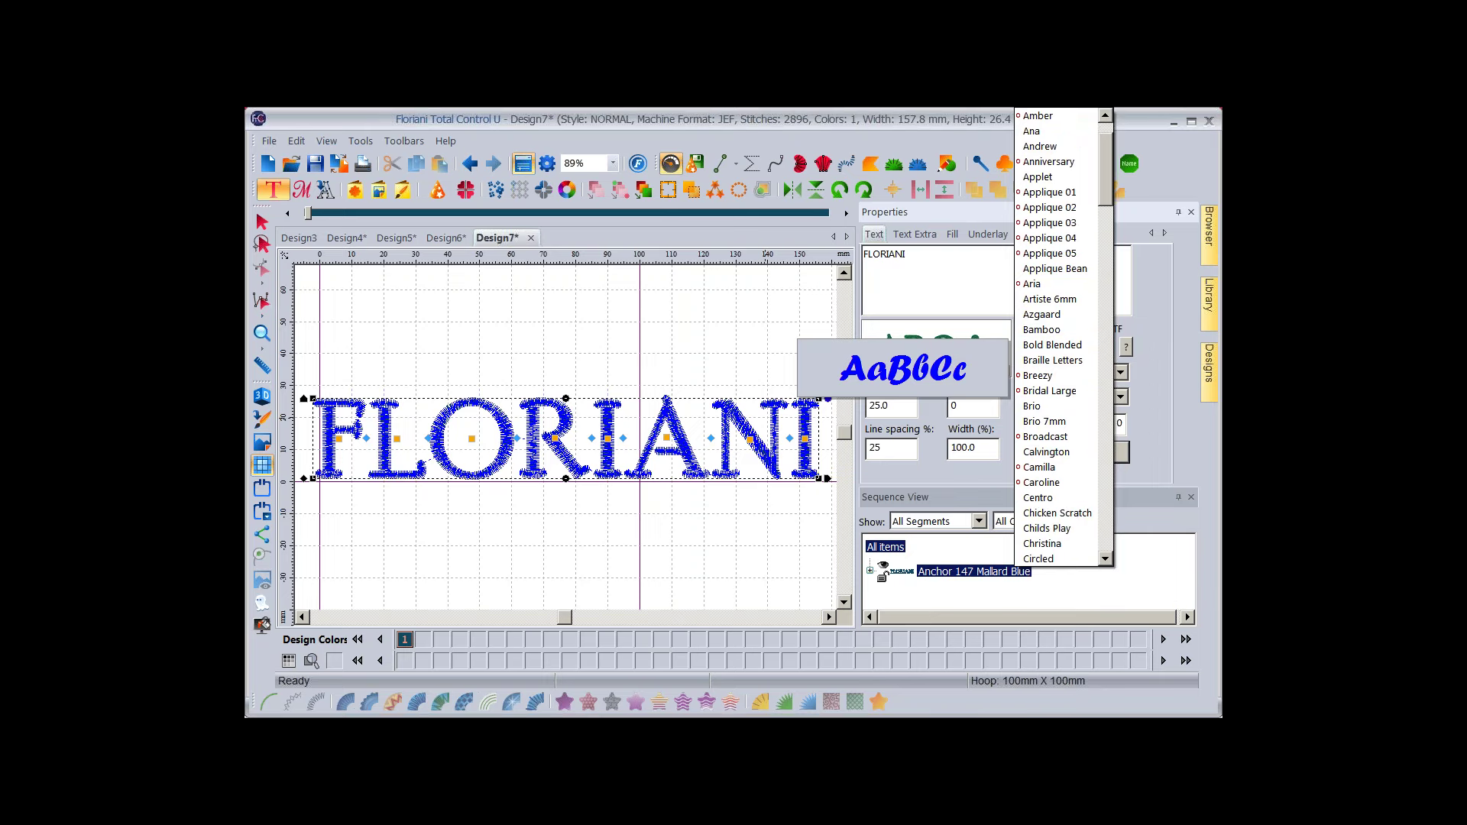
scroll(1058, 336, "down", 5)
scroll(1058, 336, "down", 8)
left_click(1058, 460)
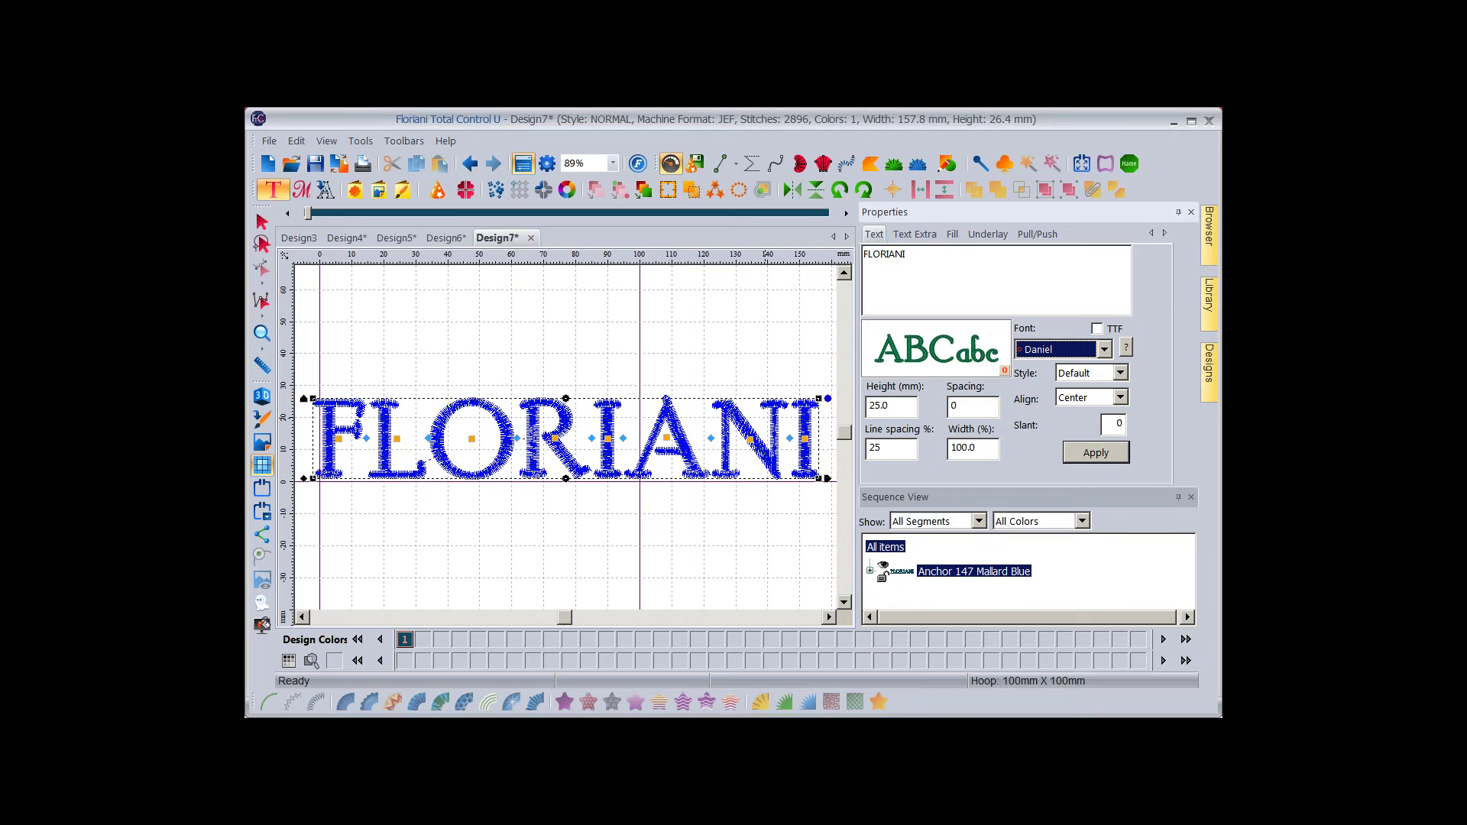
Change the FLORIANI lettering's style to Run and apply it.
left_click(1120, 373)
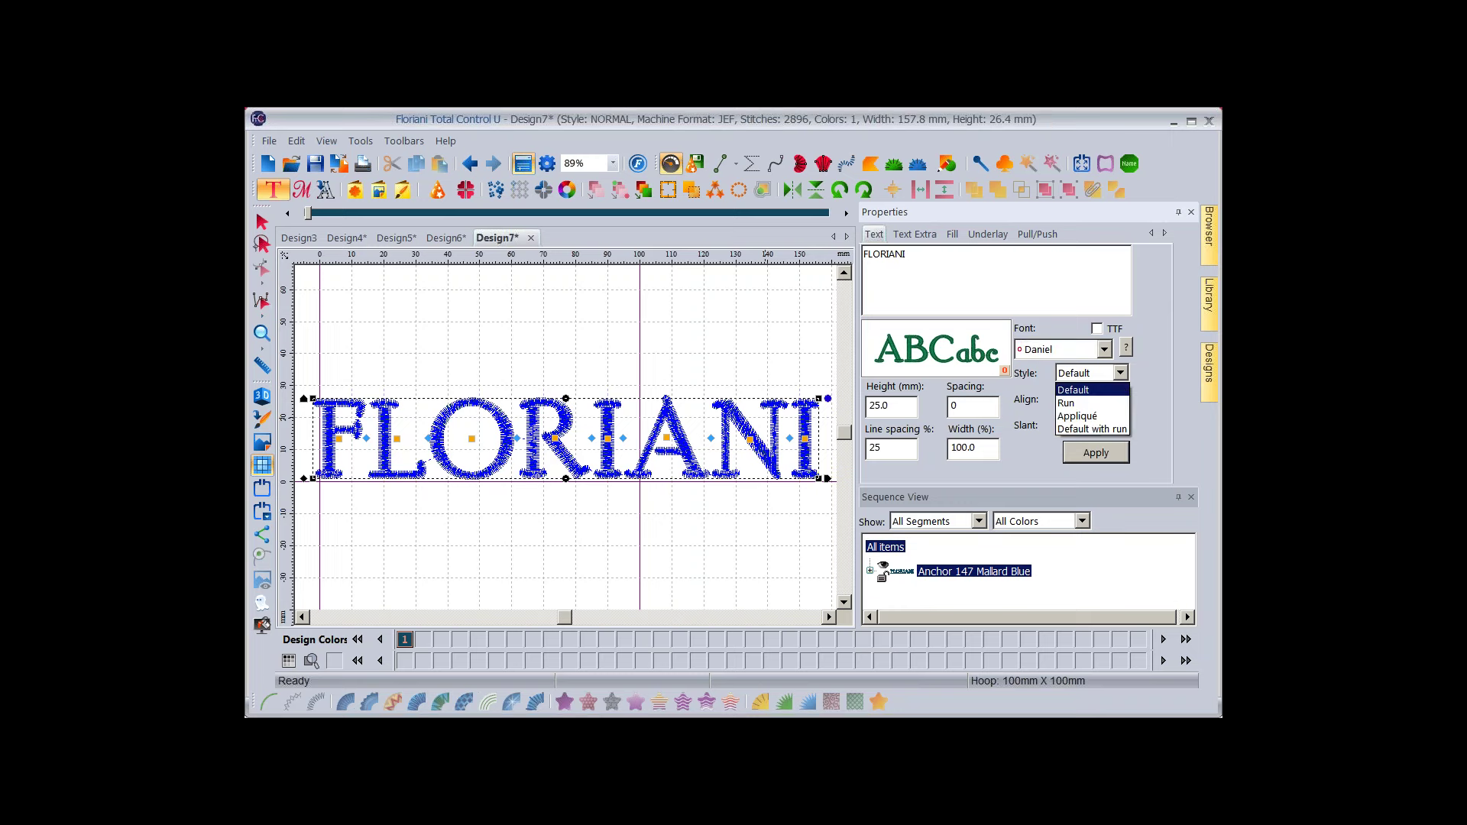
key("Down")
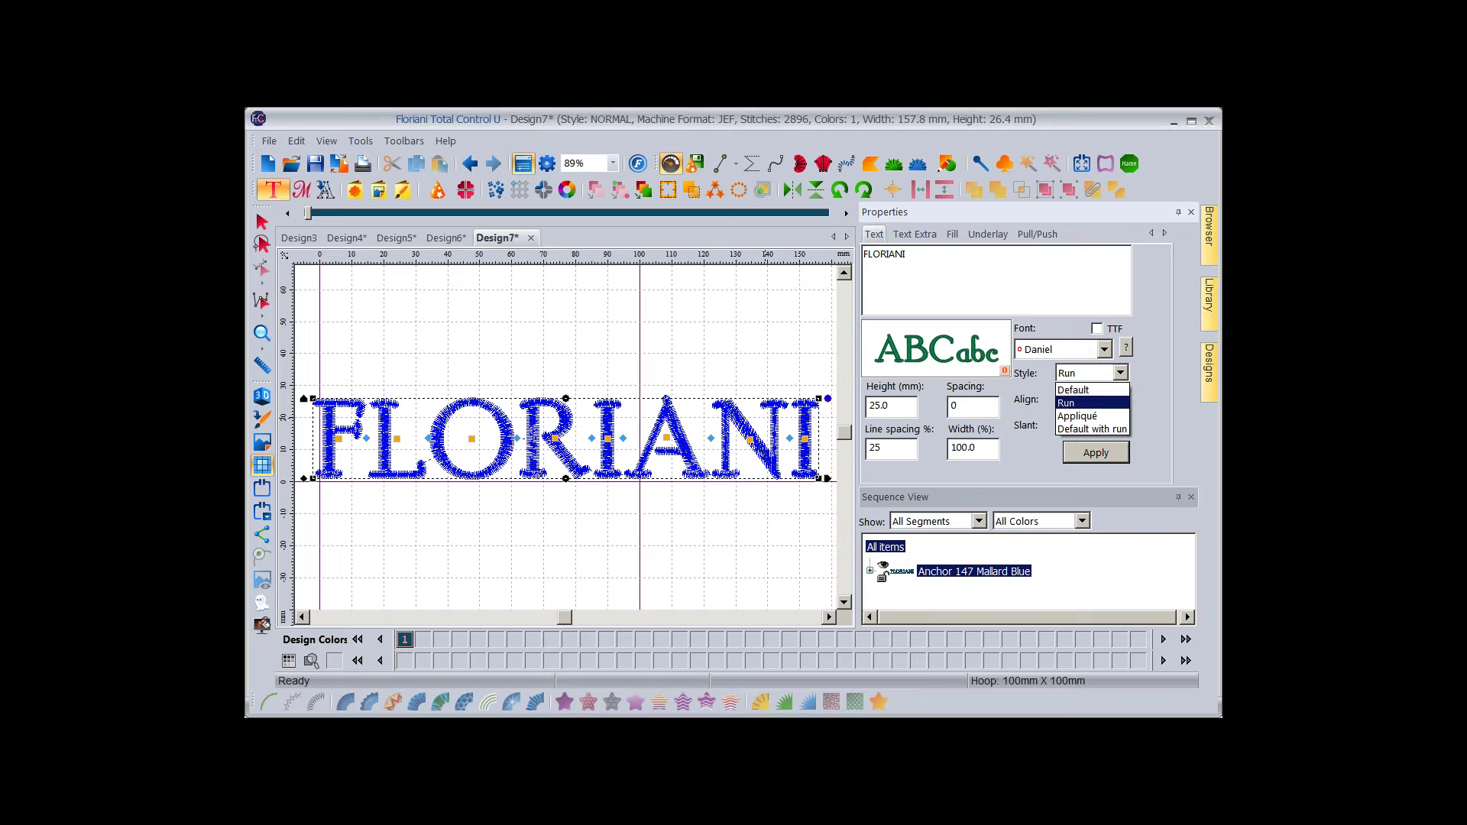
key("Return")
left_click(1096, 452)
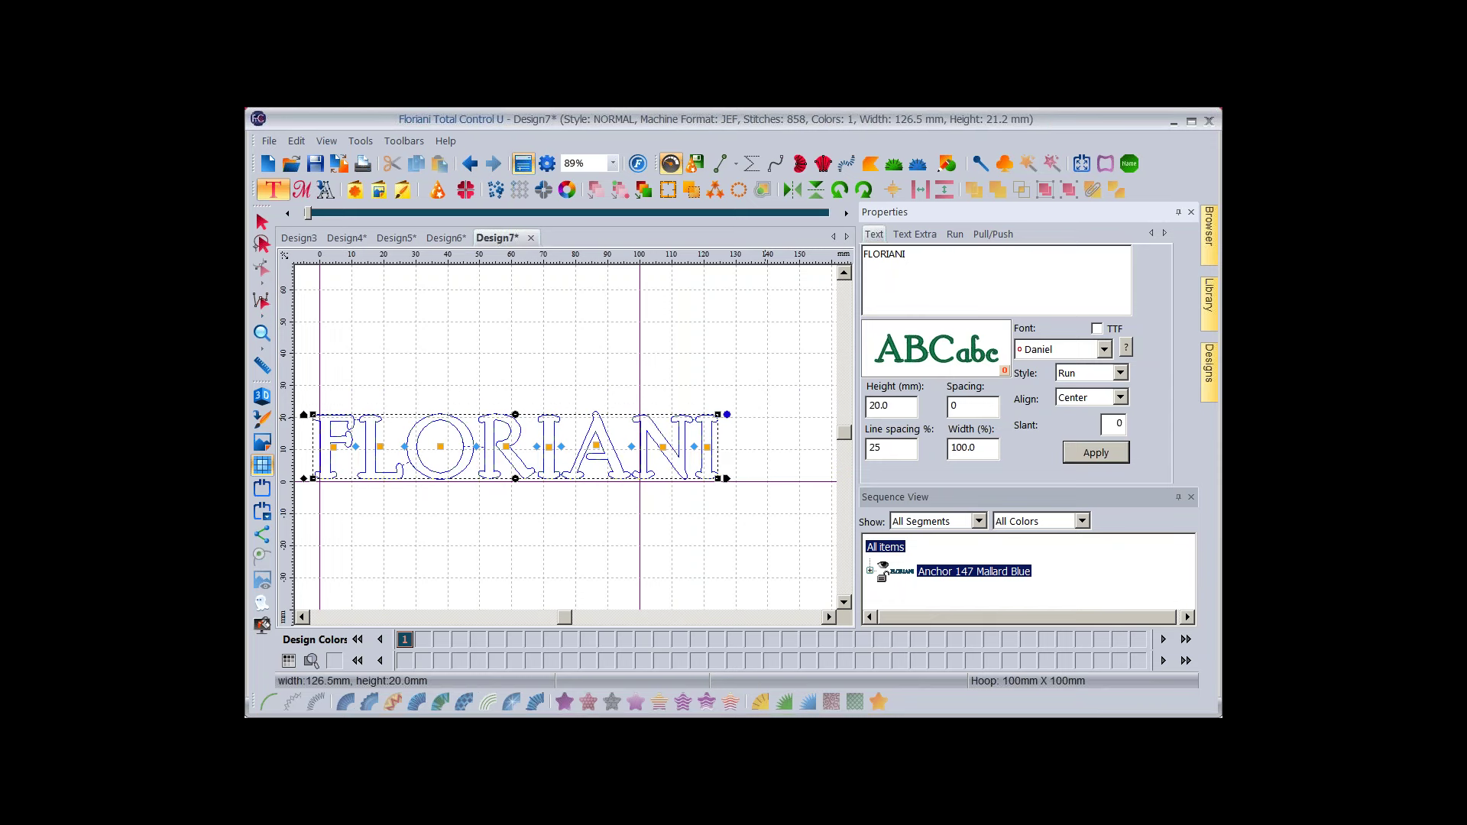
Change the FLORIANI lettering's style to Appliqué and apply it.
left_click(1120, 372)
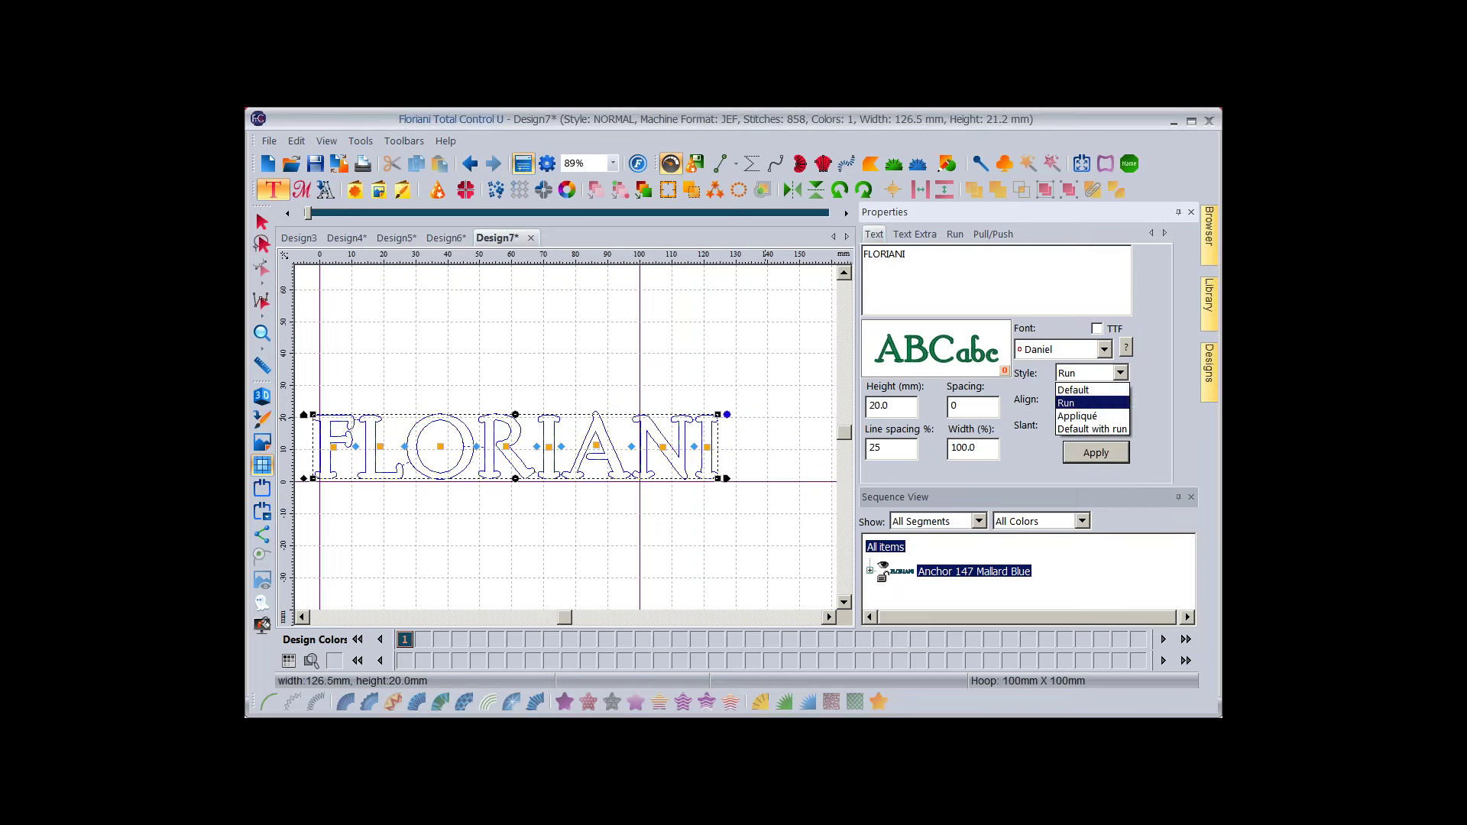
key("Return")
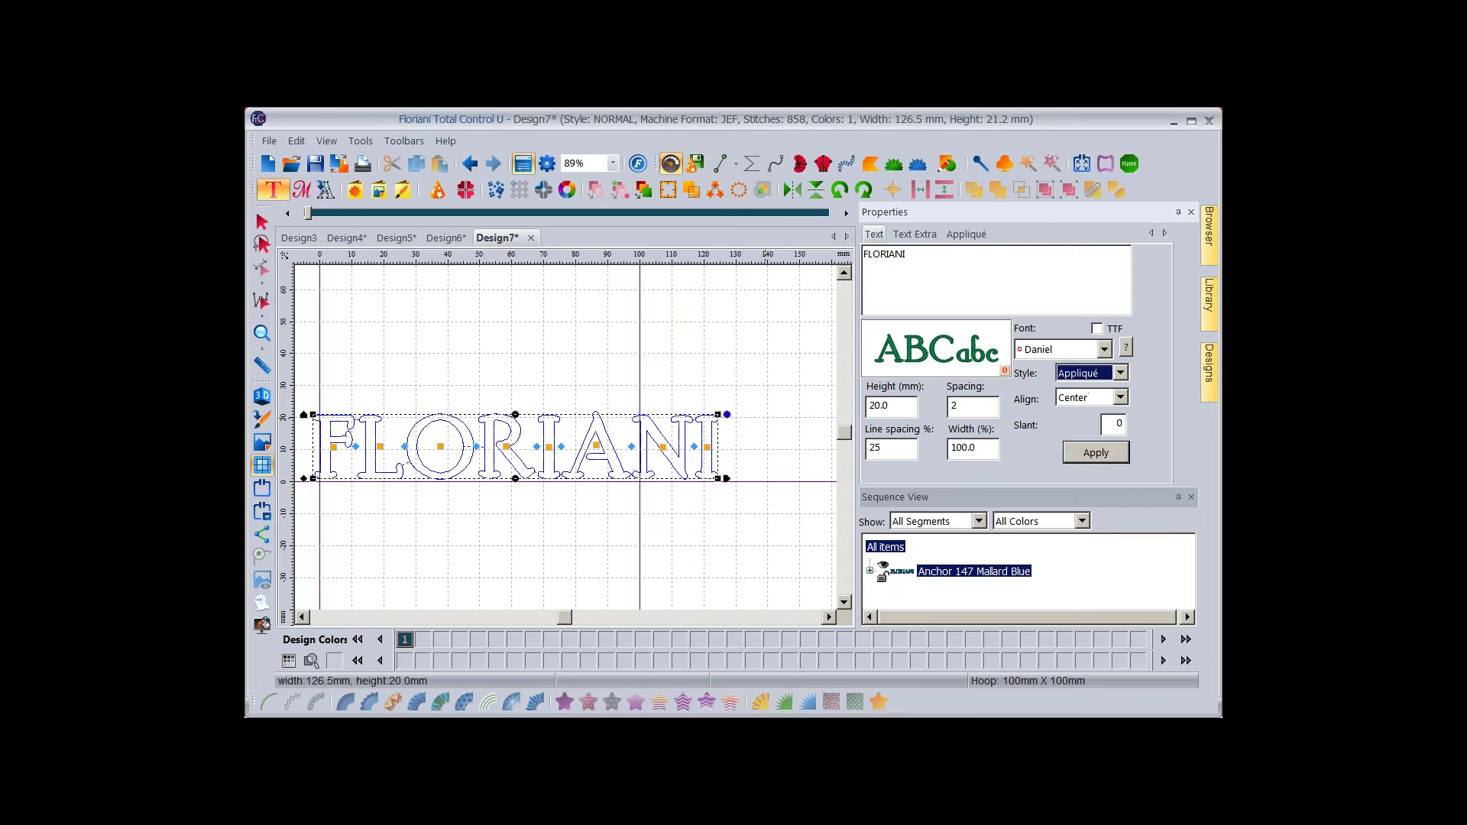
key("Return")
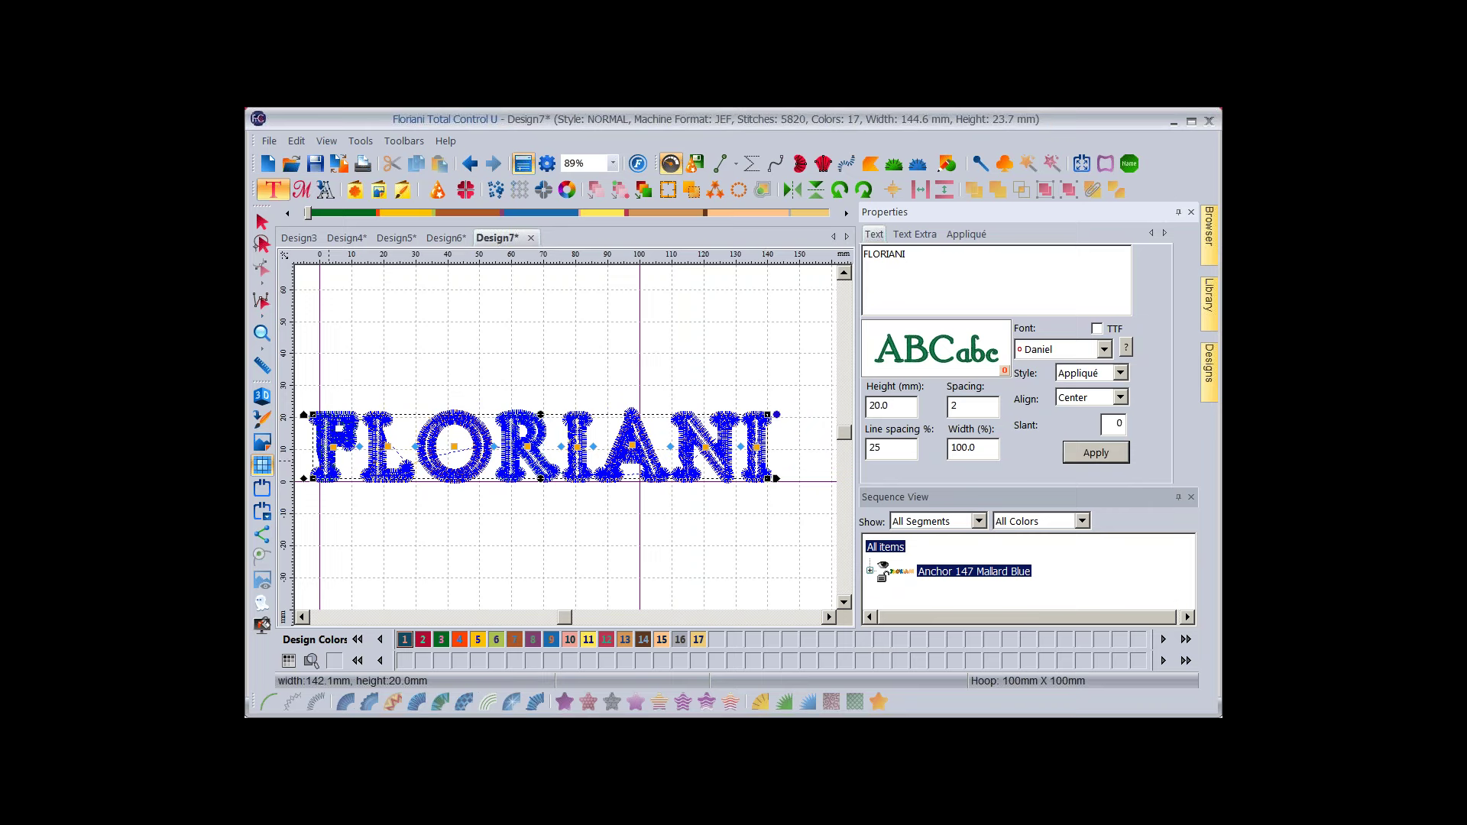
Set the lettering's appliqué width to 2.0 mm and apply the change.
left_click(966, 234)
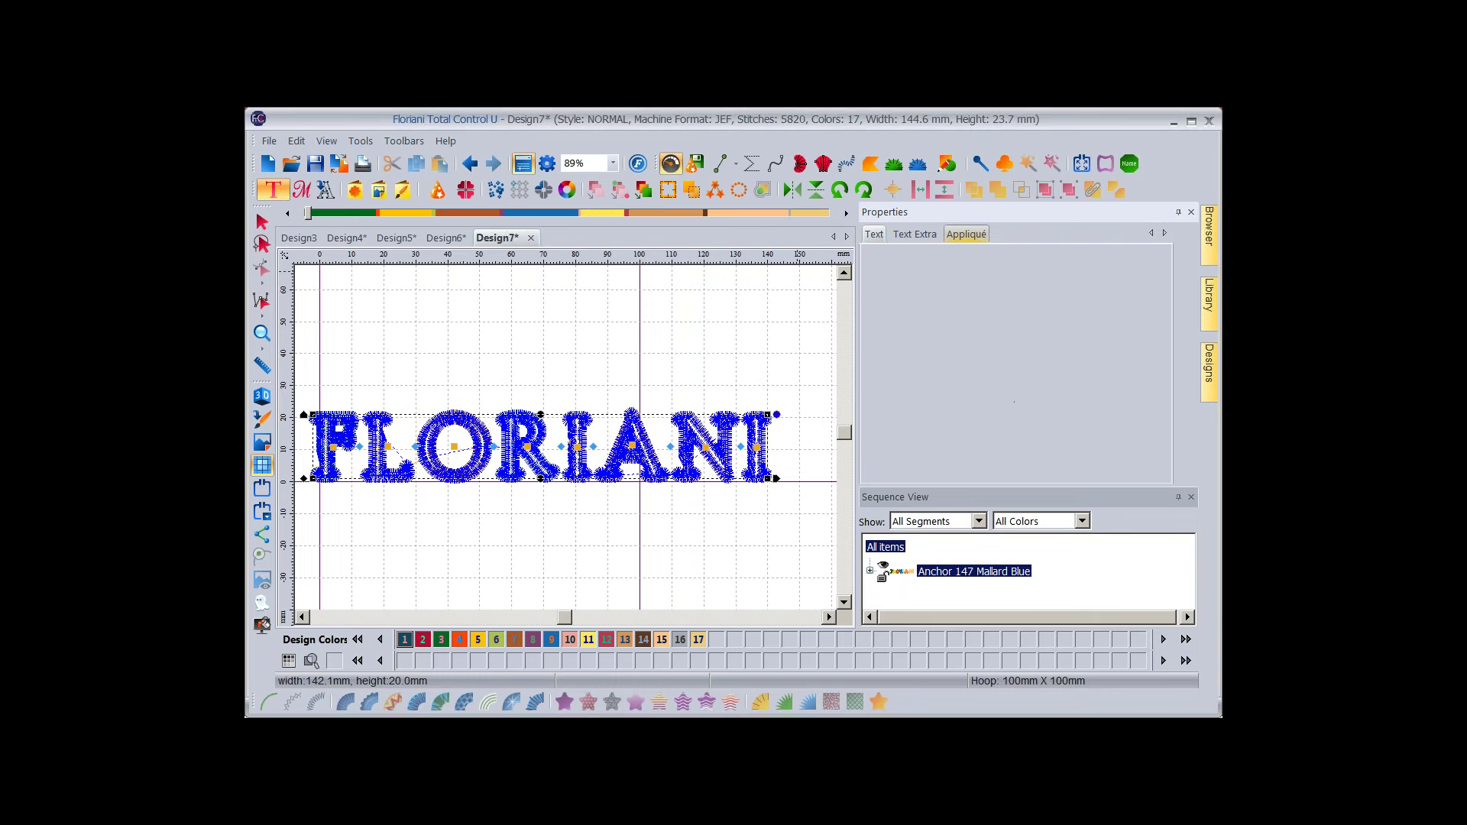
double_click(1040, 315)
type("2")
key("Return")
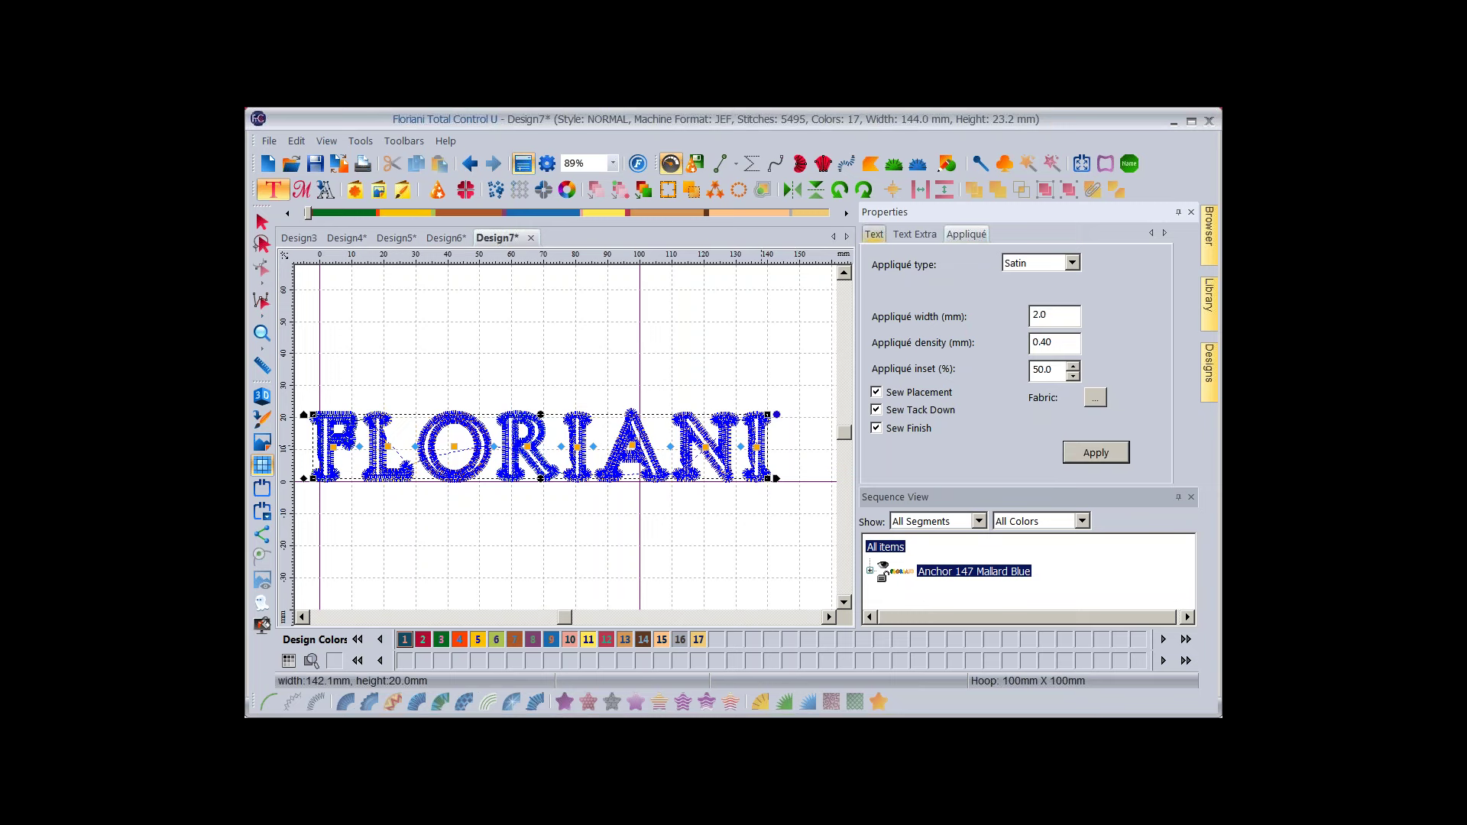
Change the FLORIANI lettering's style to Default with run and apply it.
left_click(873, 234)
left_click(1120, 373)
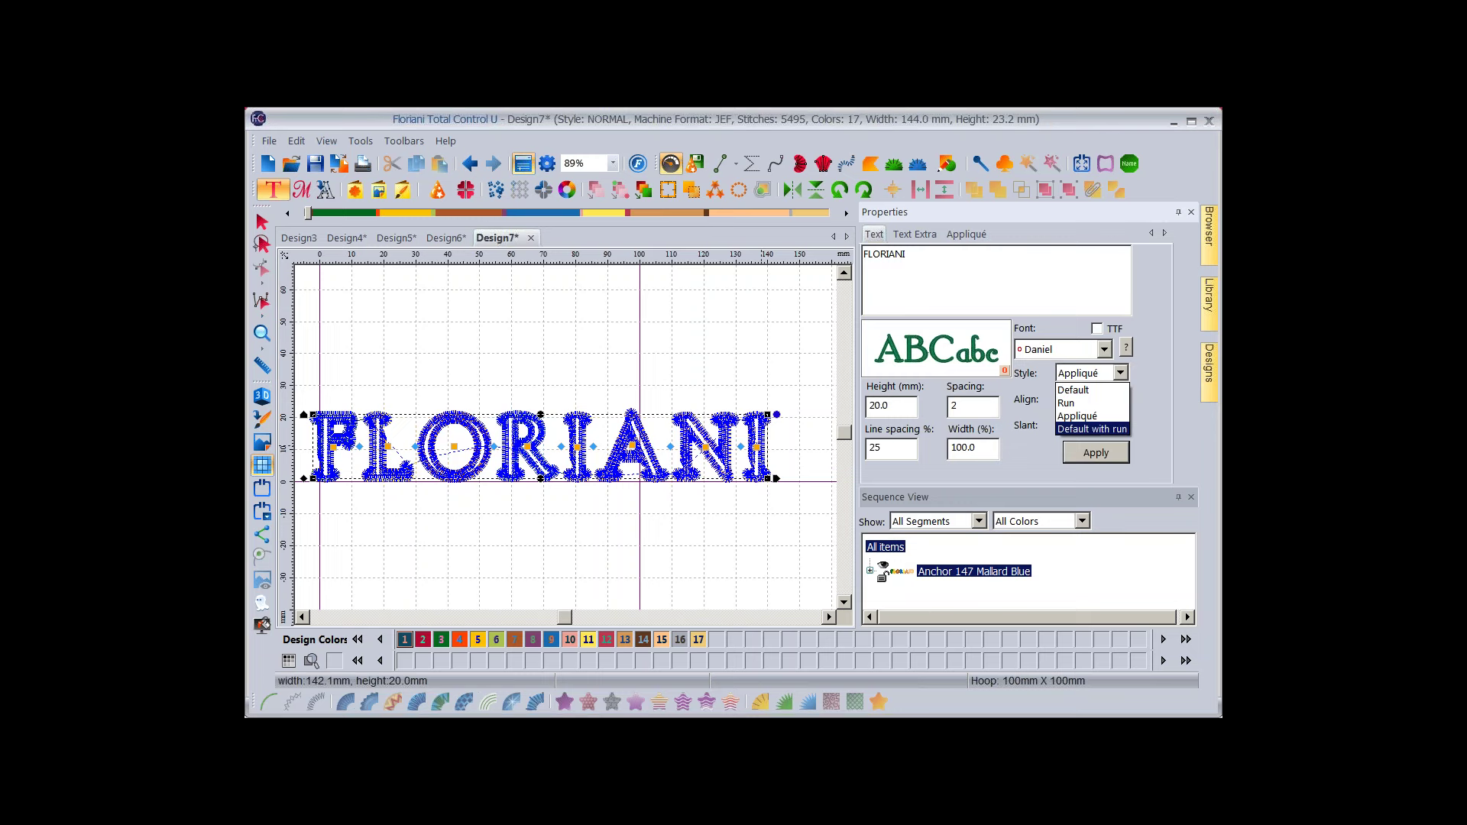
left_click(1091, 430)
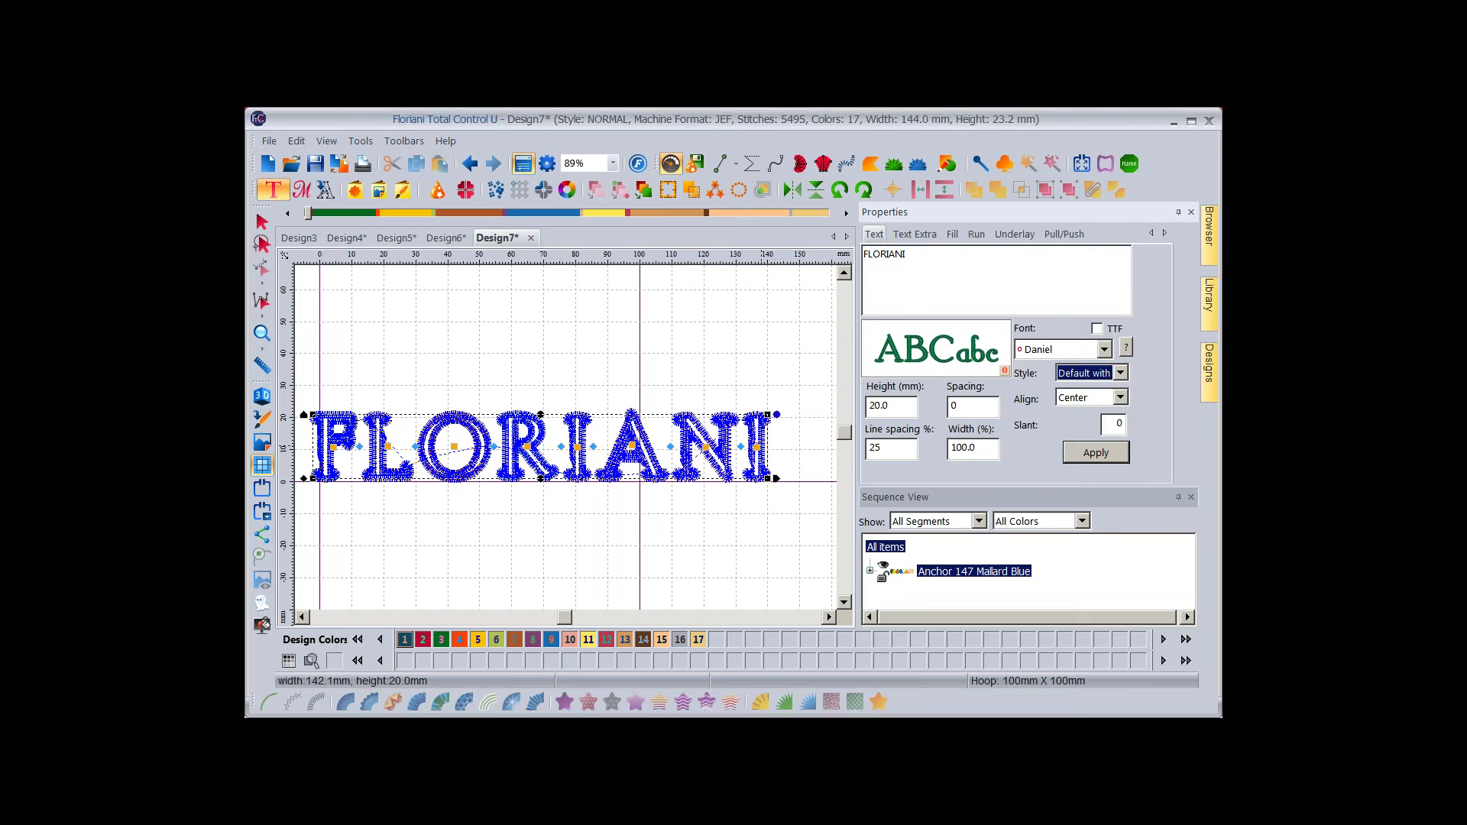
left_click(1095, 453)
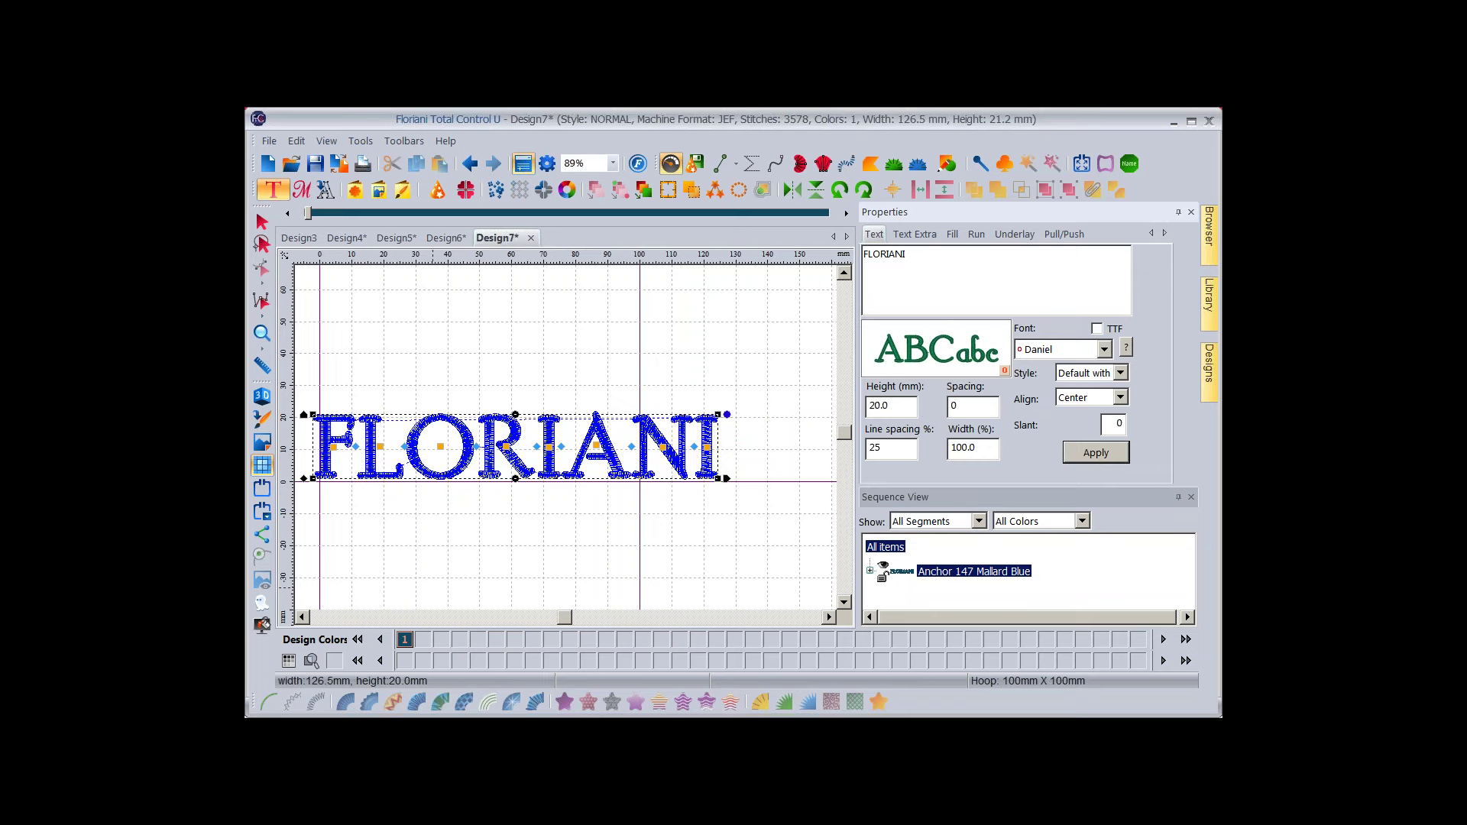
Load the Kathi's Basic thread colors into the thread palette.
left_click(303, 617)
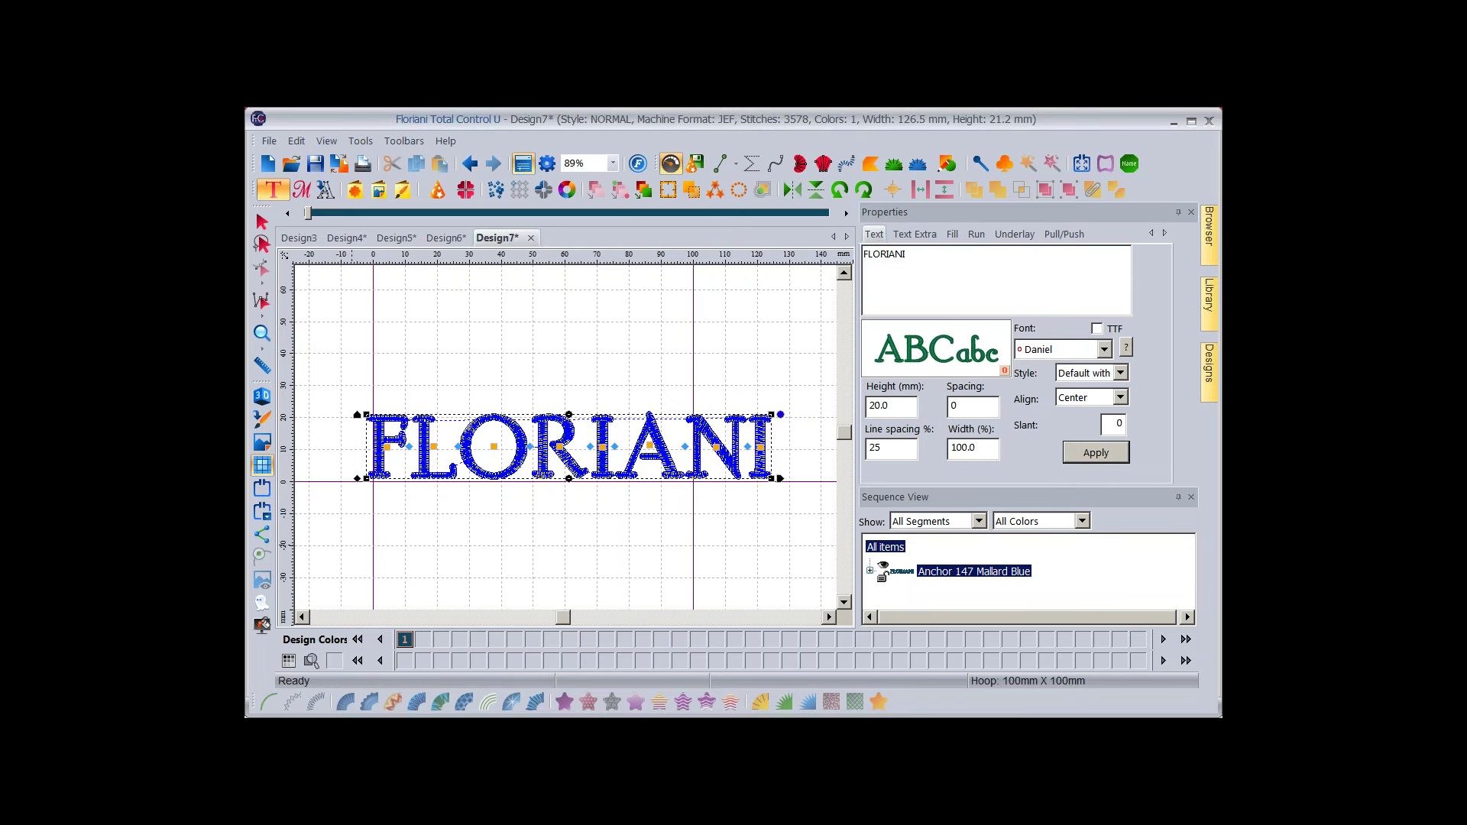
left_click(289, 661)
left_click(321, 386)
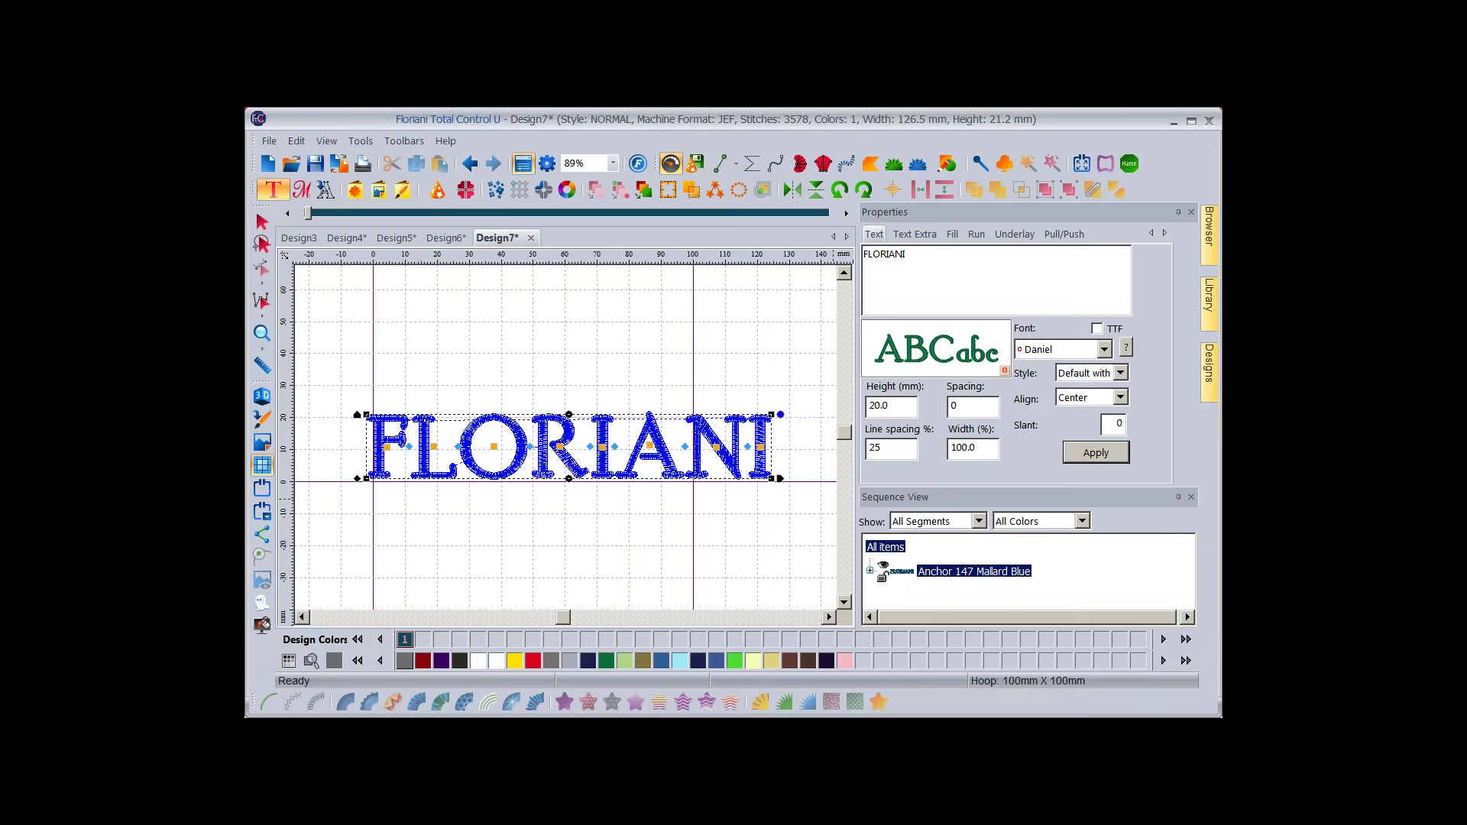
Display the deselected lettering in 3D and inspect the stitches at the top of the F up close.
key("Escape")
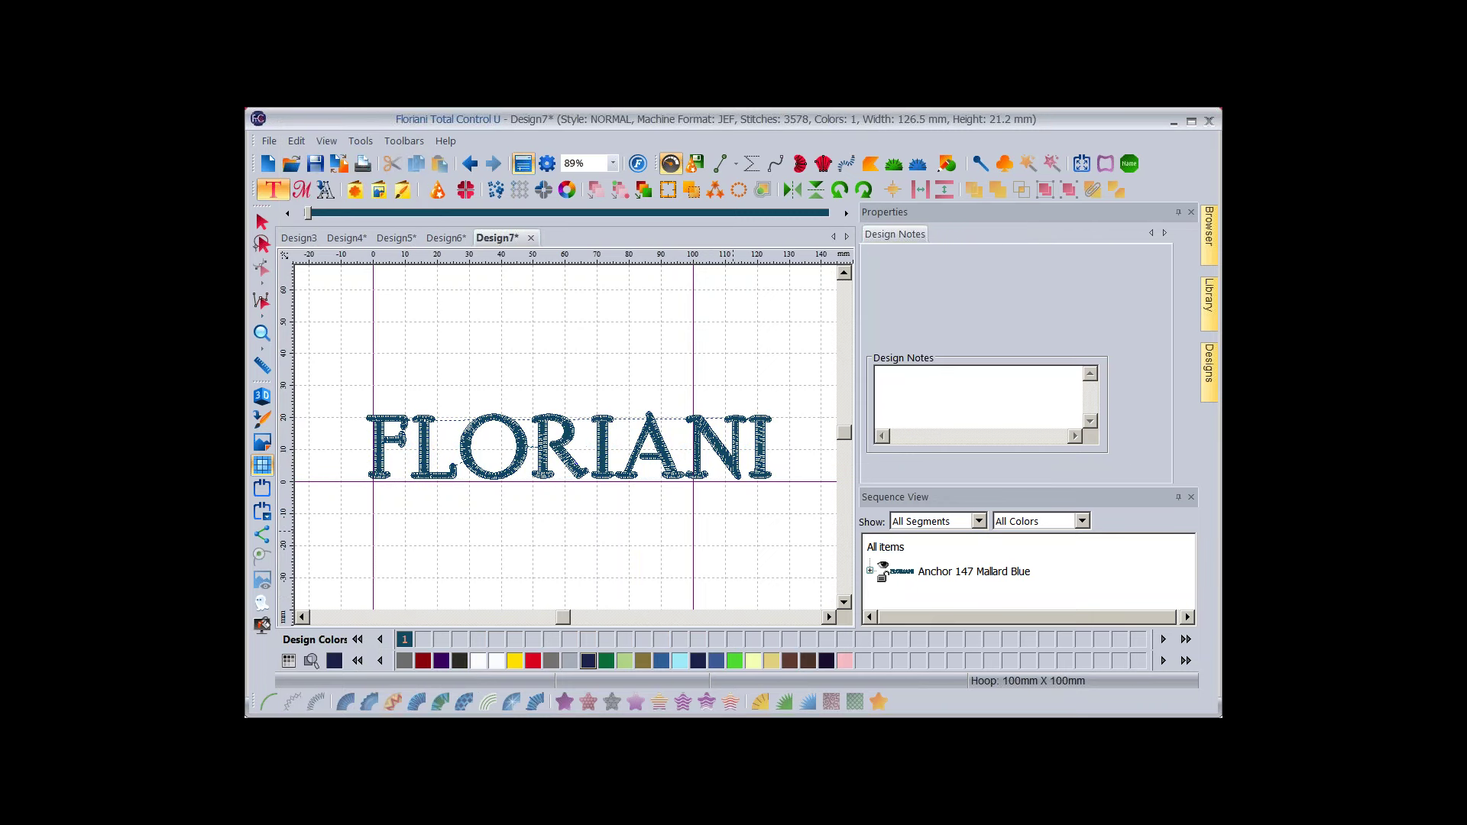
key("t")
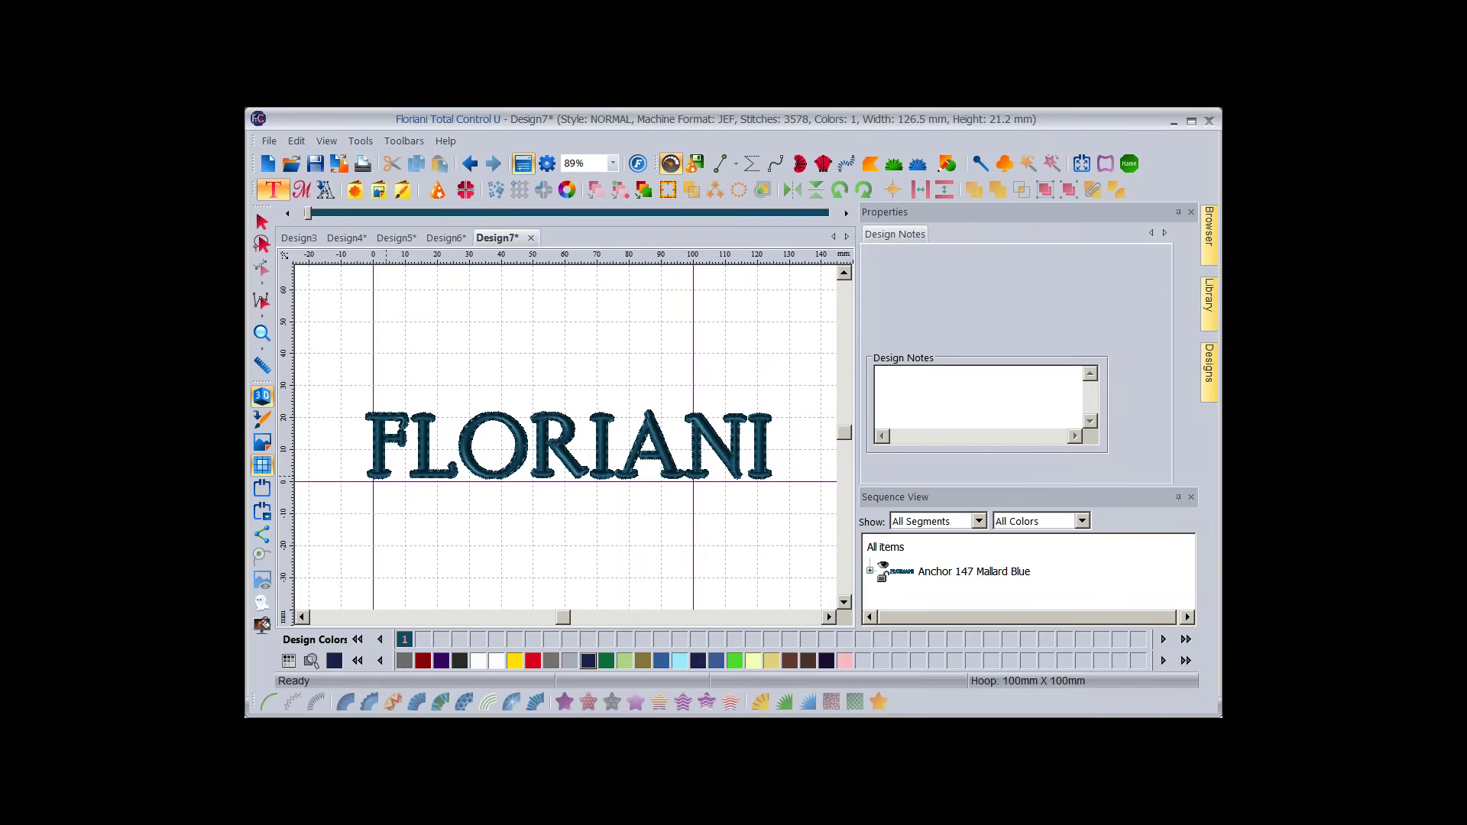
key("z")
left_click_drag(344, 401, 424, 431)
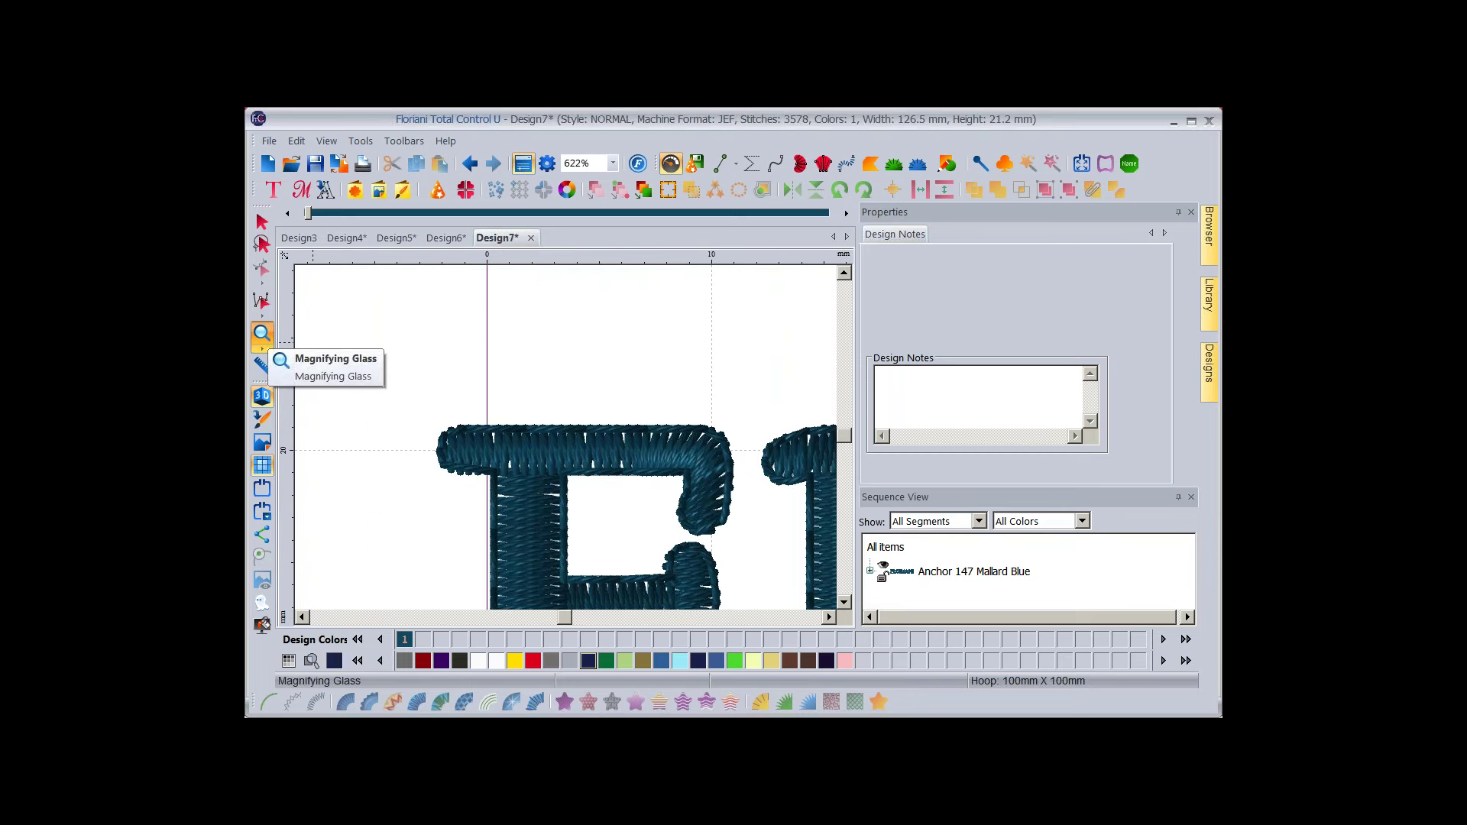
left_click(613, 163)
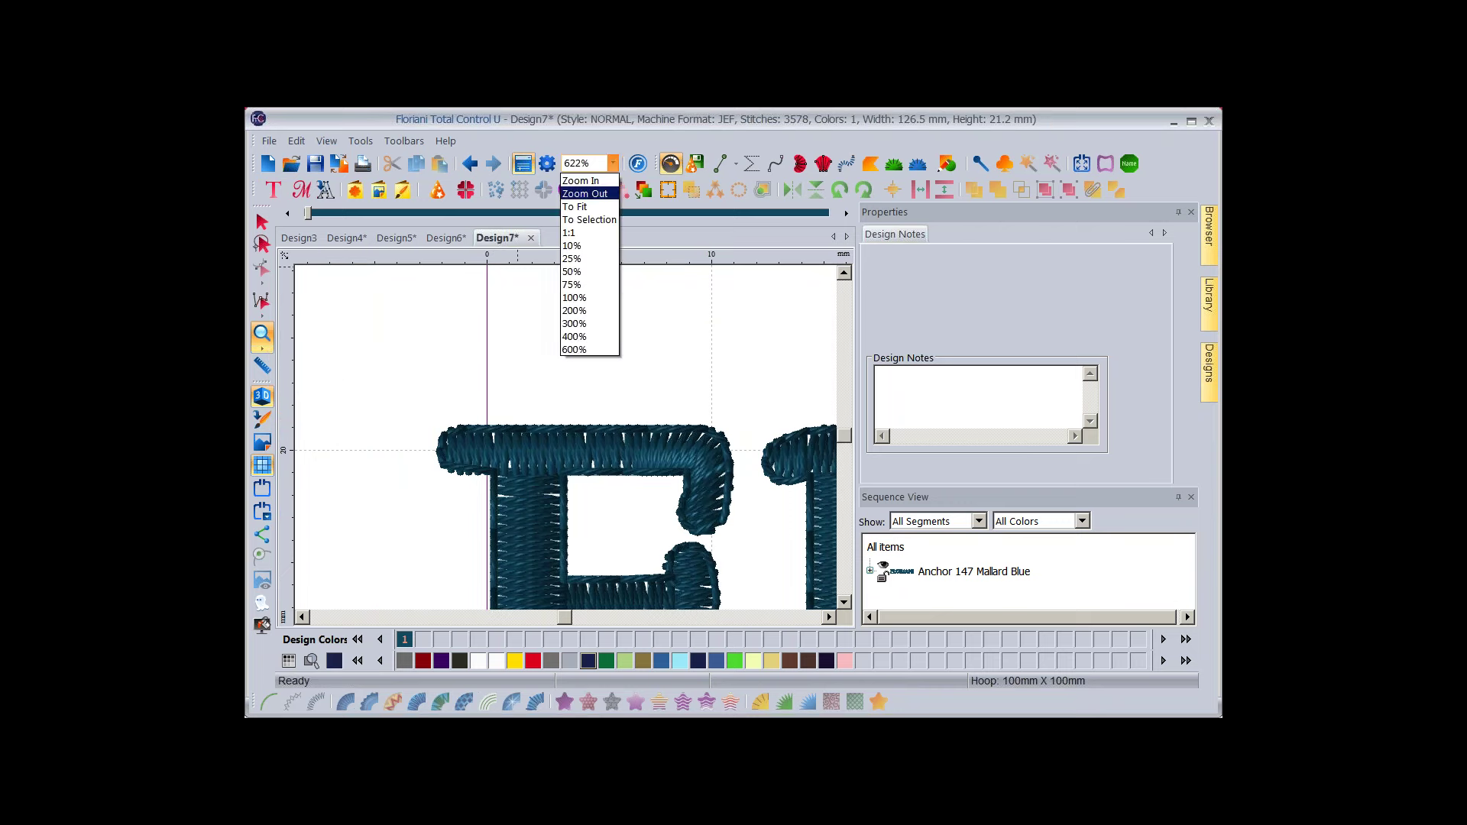
left_click(582, 205)
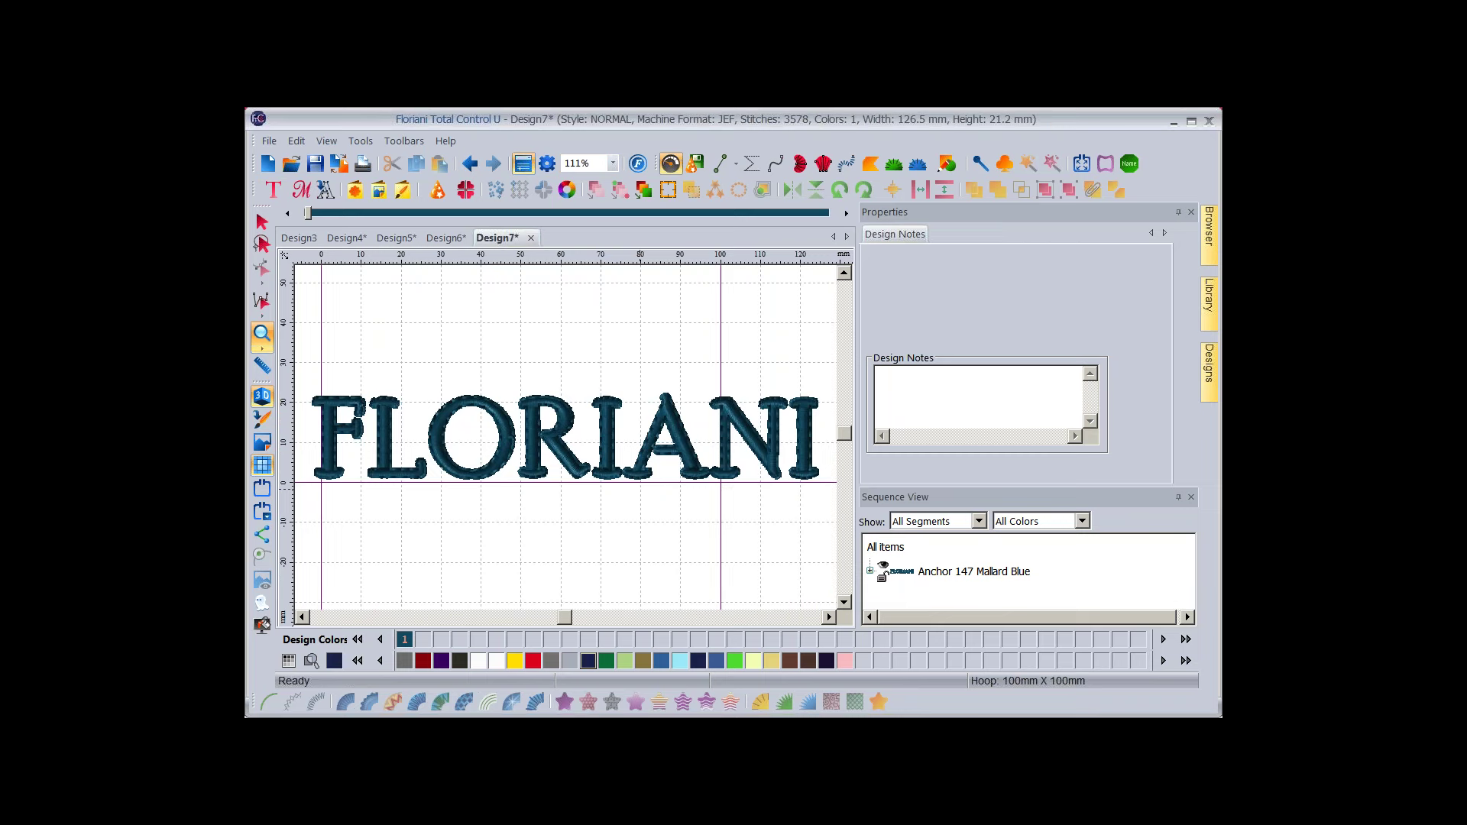
Break up the FLORIANI text into separate satin and run segments.
left_click(262, 222)
left_click(384, 421)
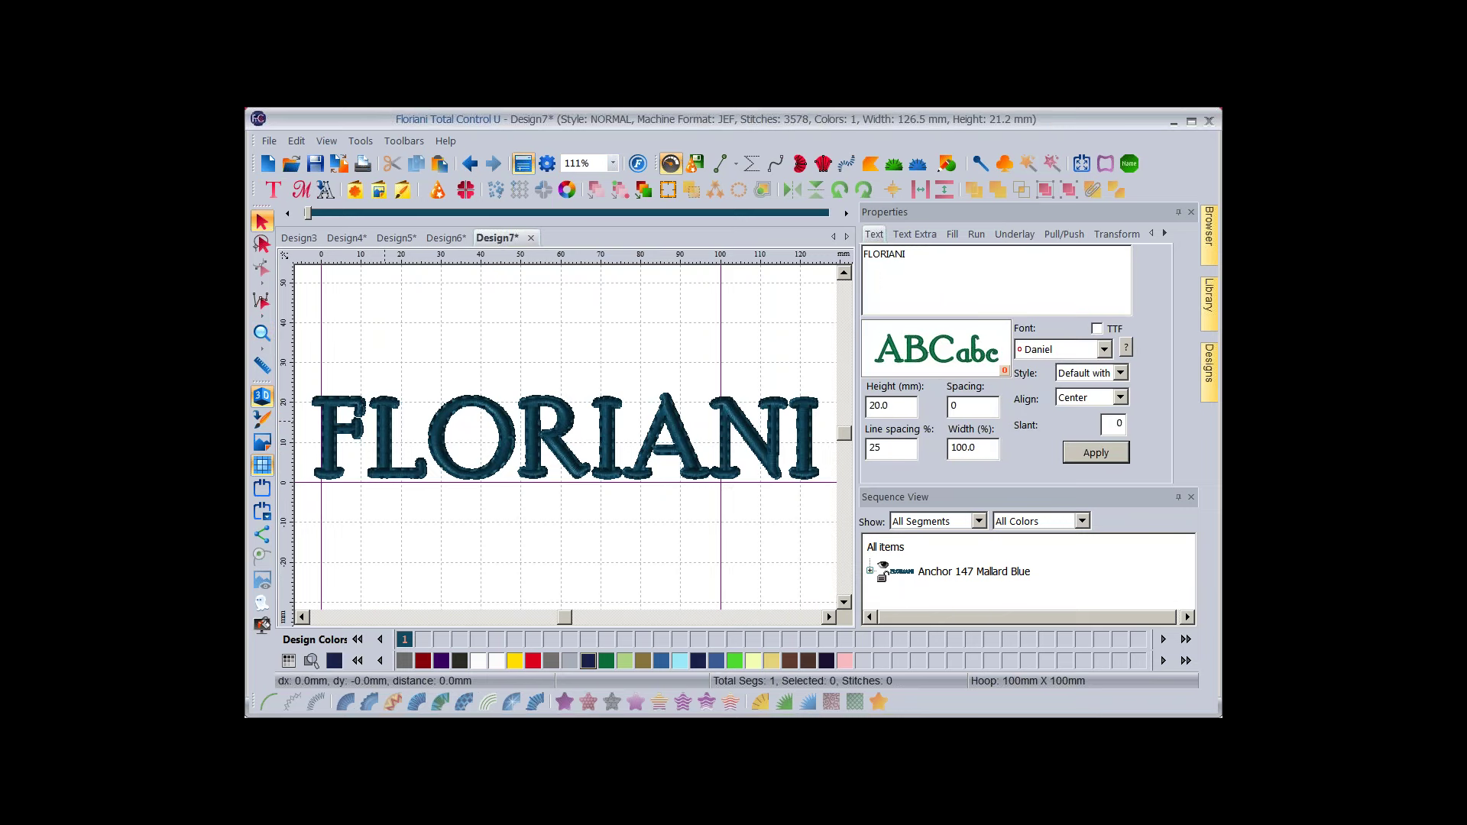
left_click(565, 437)
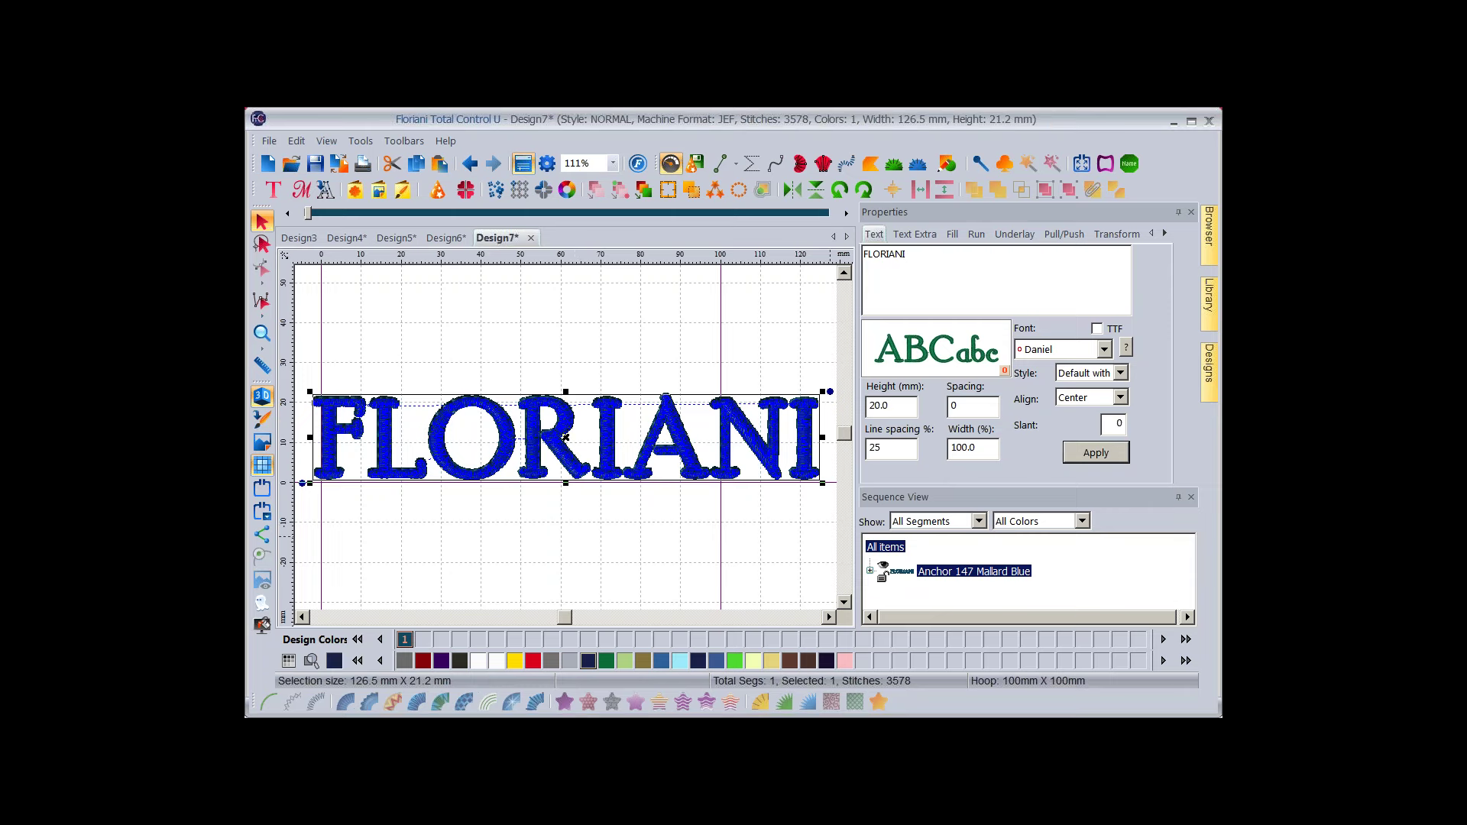
right_click(928, 571)
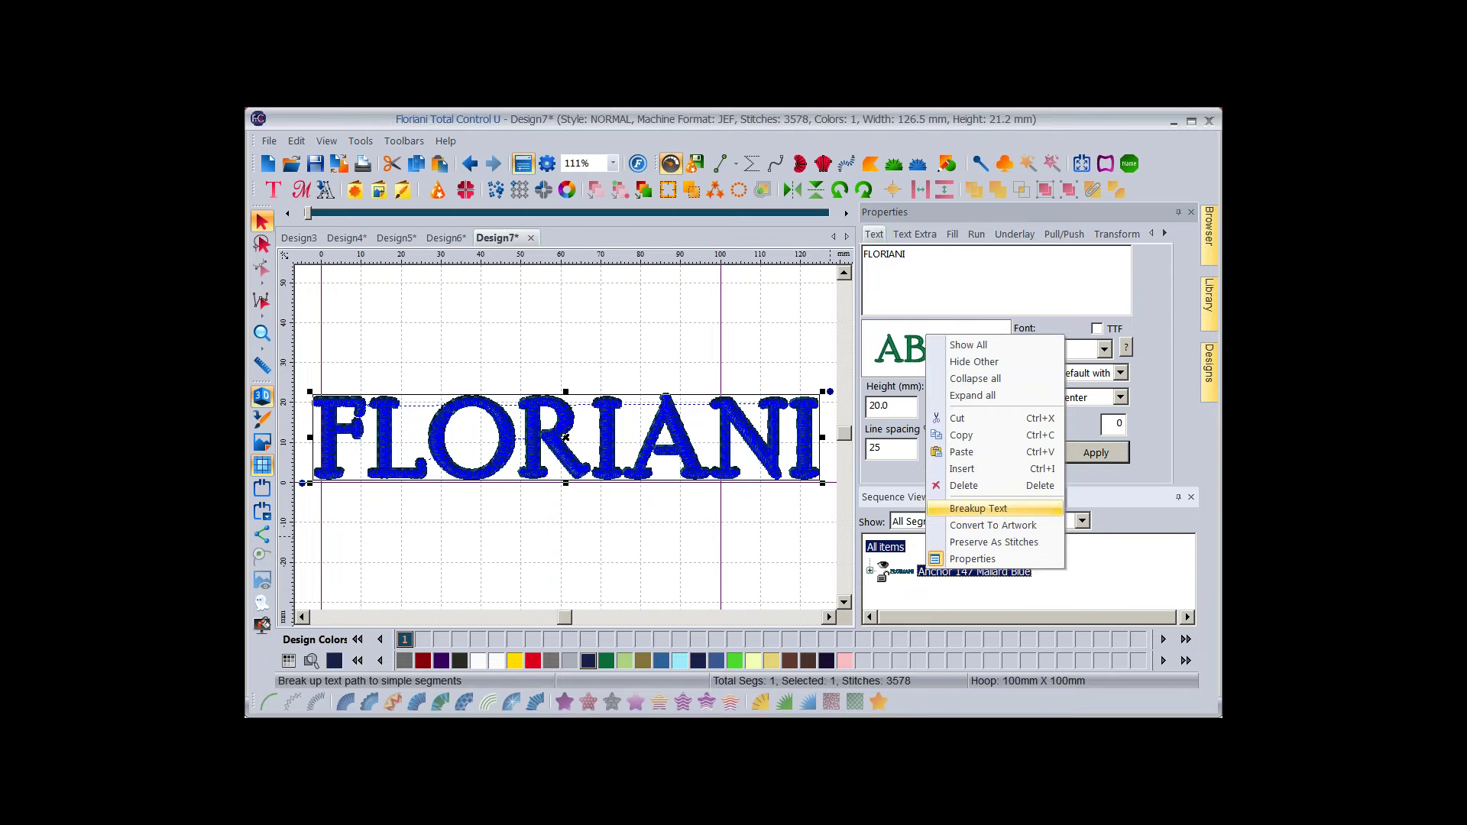
left_click(978, 509)
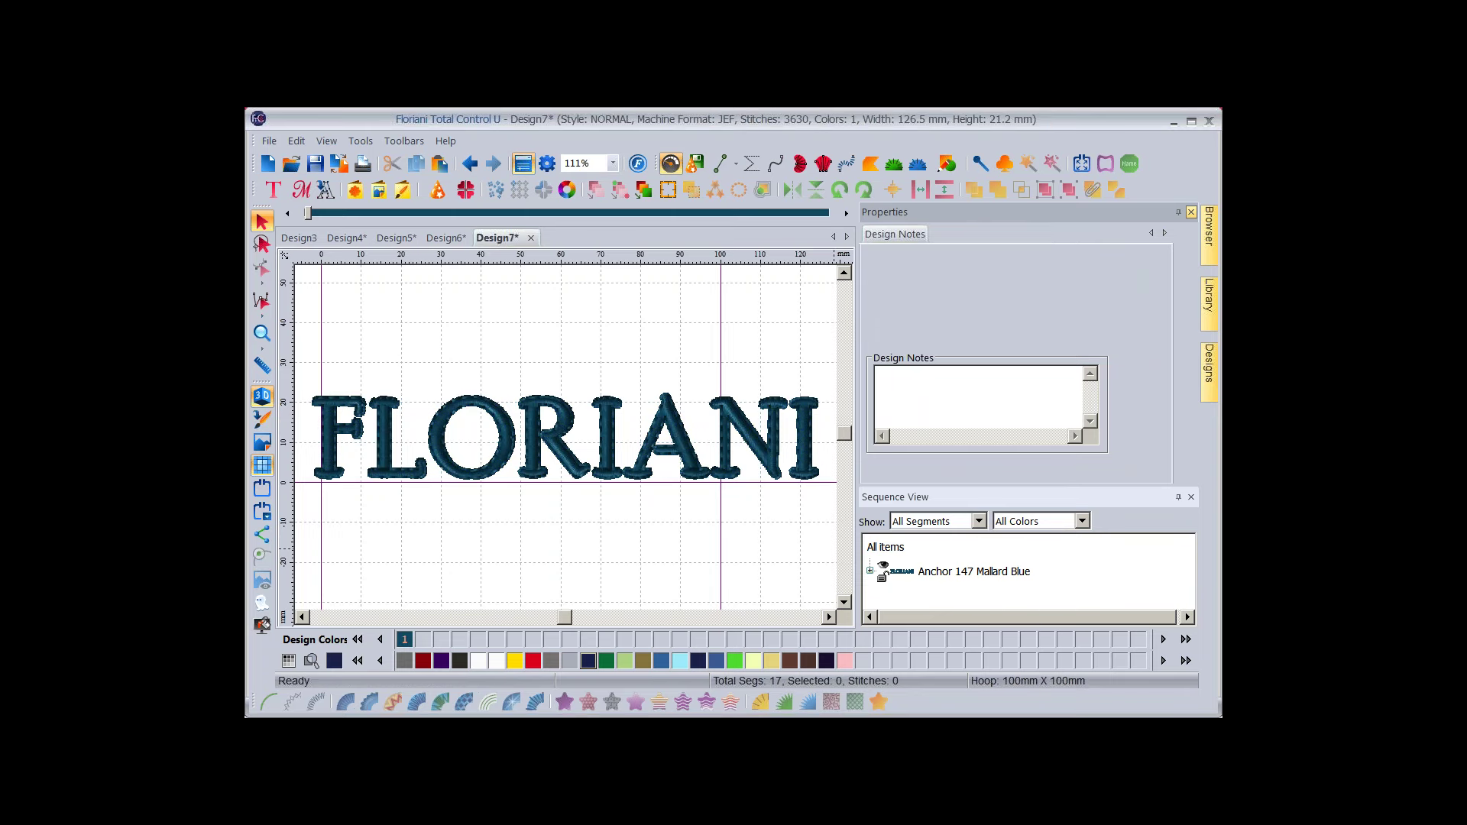
Expand the list of lettering segments and recolor the F's run outline with Kathi's Basic 192 Deep Rust.
left_click(1191, 212)
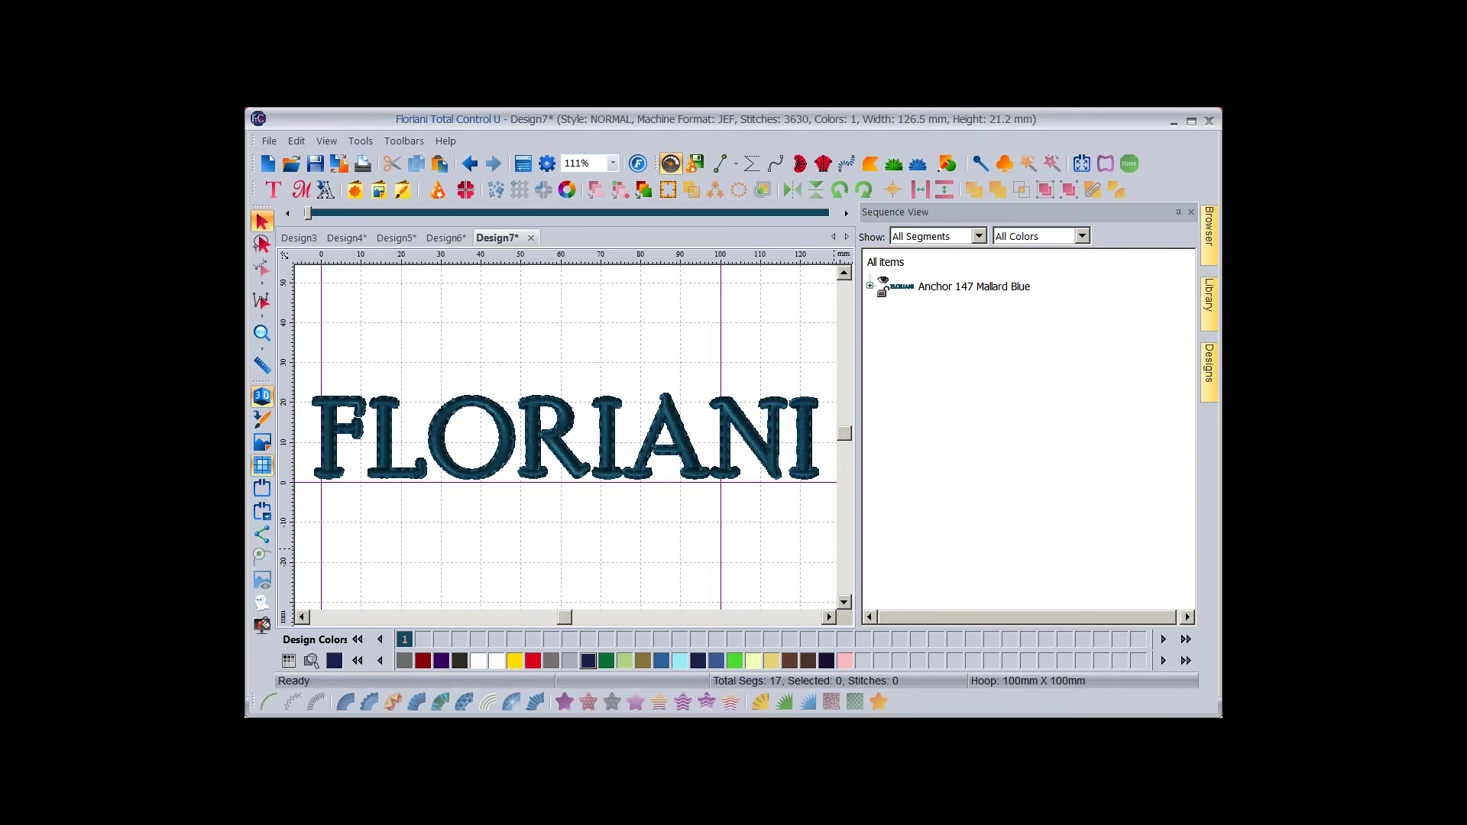
left_click(869, 285)
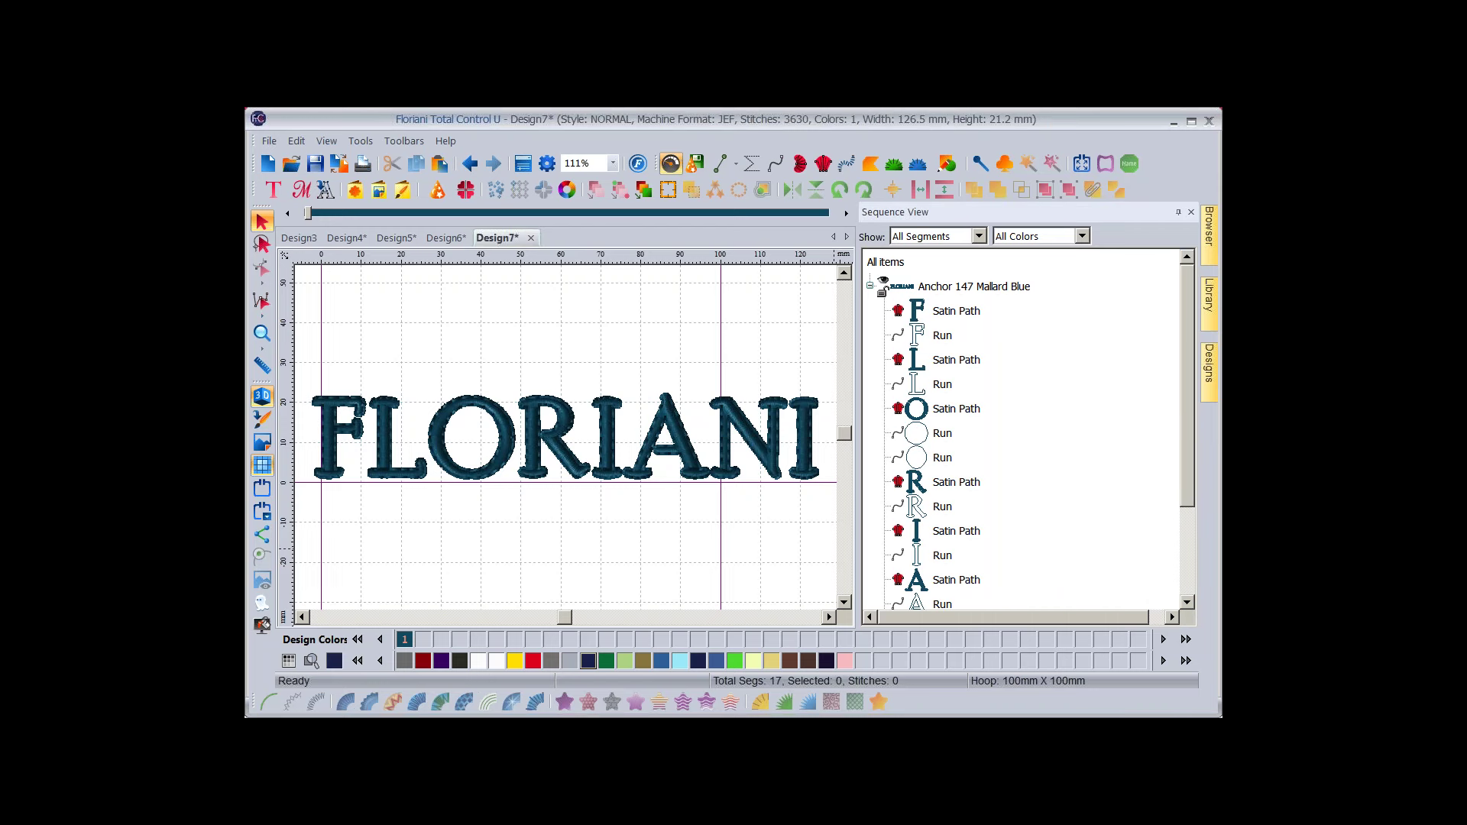
left_click(955, 311)
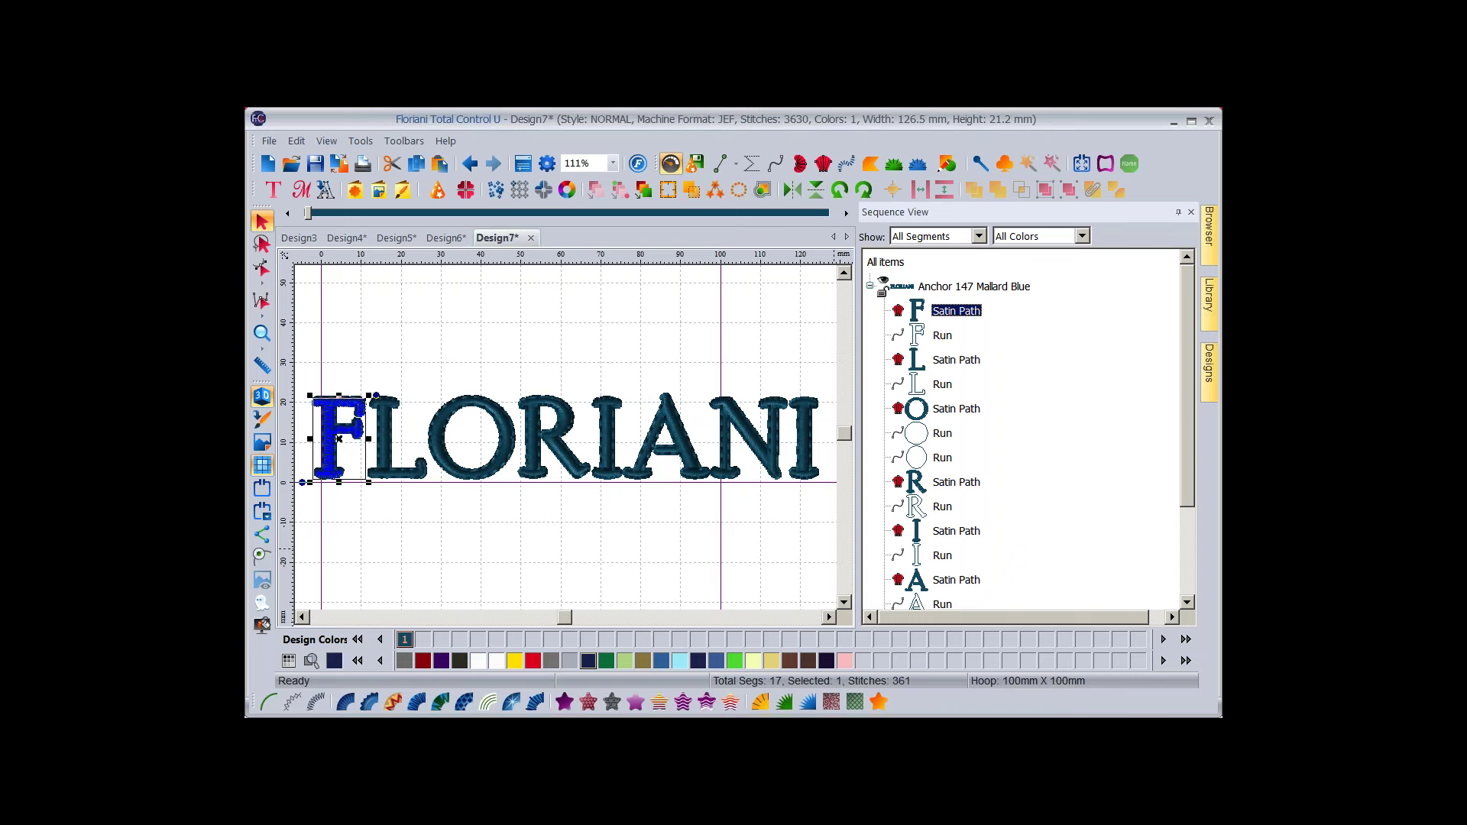
left_click(941, 336)
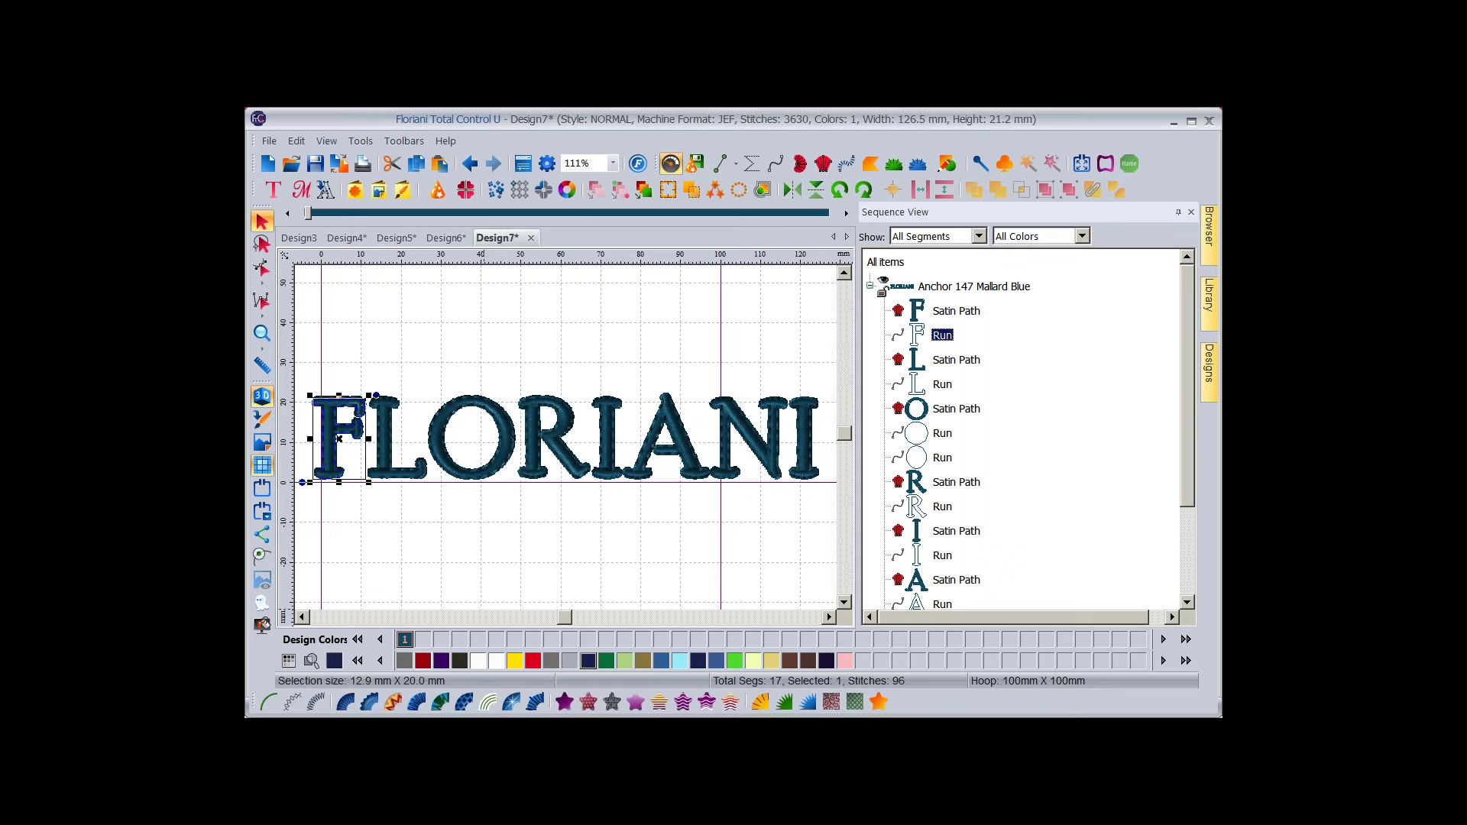
left_click(422, 660)
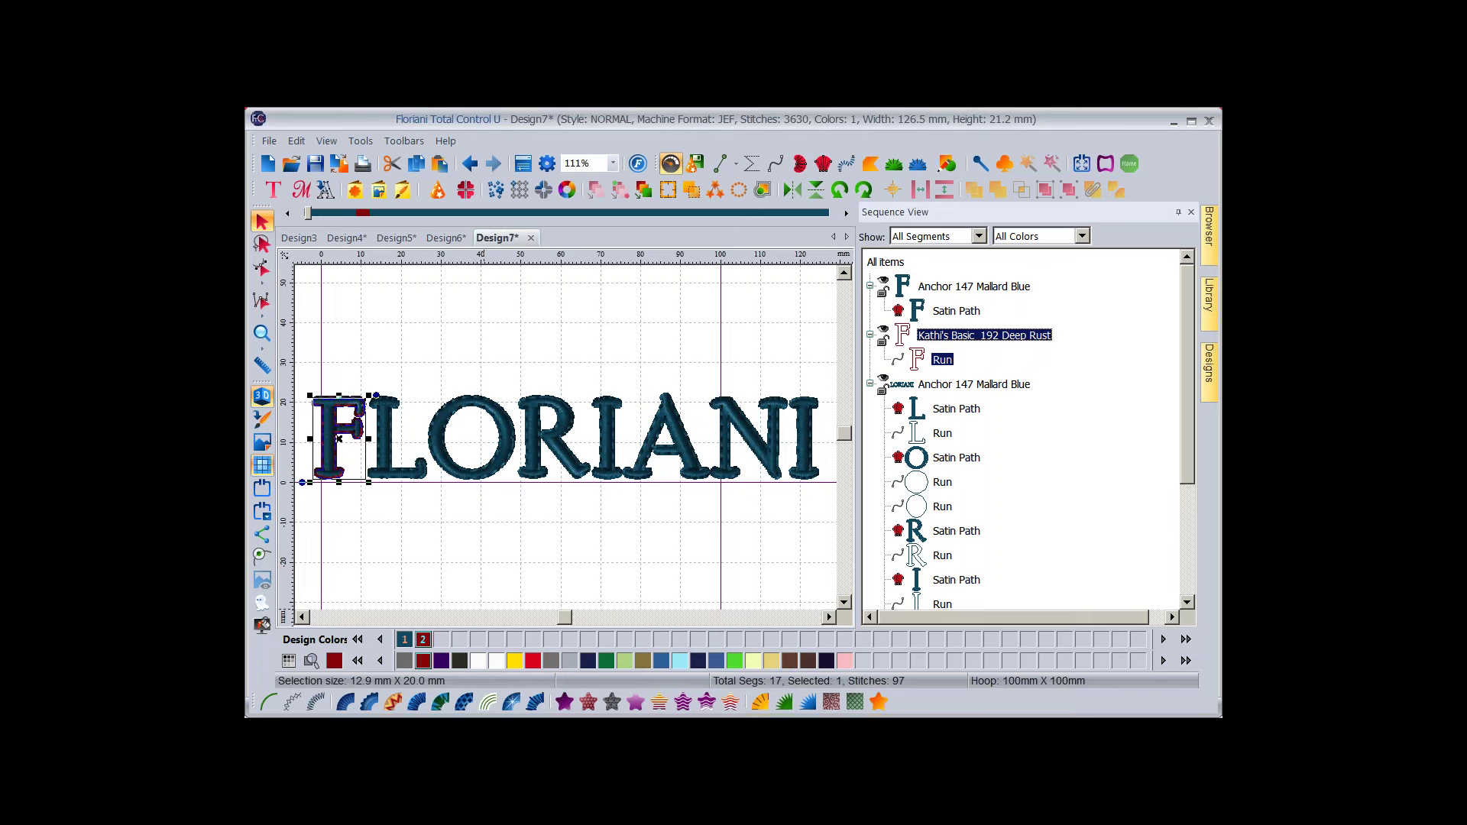
Recolor the L's run outline with Kathi's Basic 544 Amber Yellow and both O outlines with 188 Iron Rust.
left_click(396, 438)
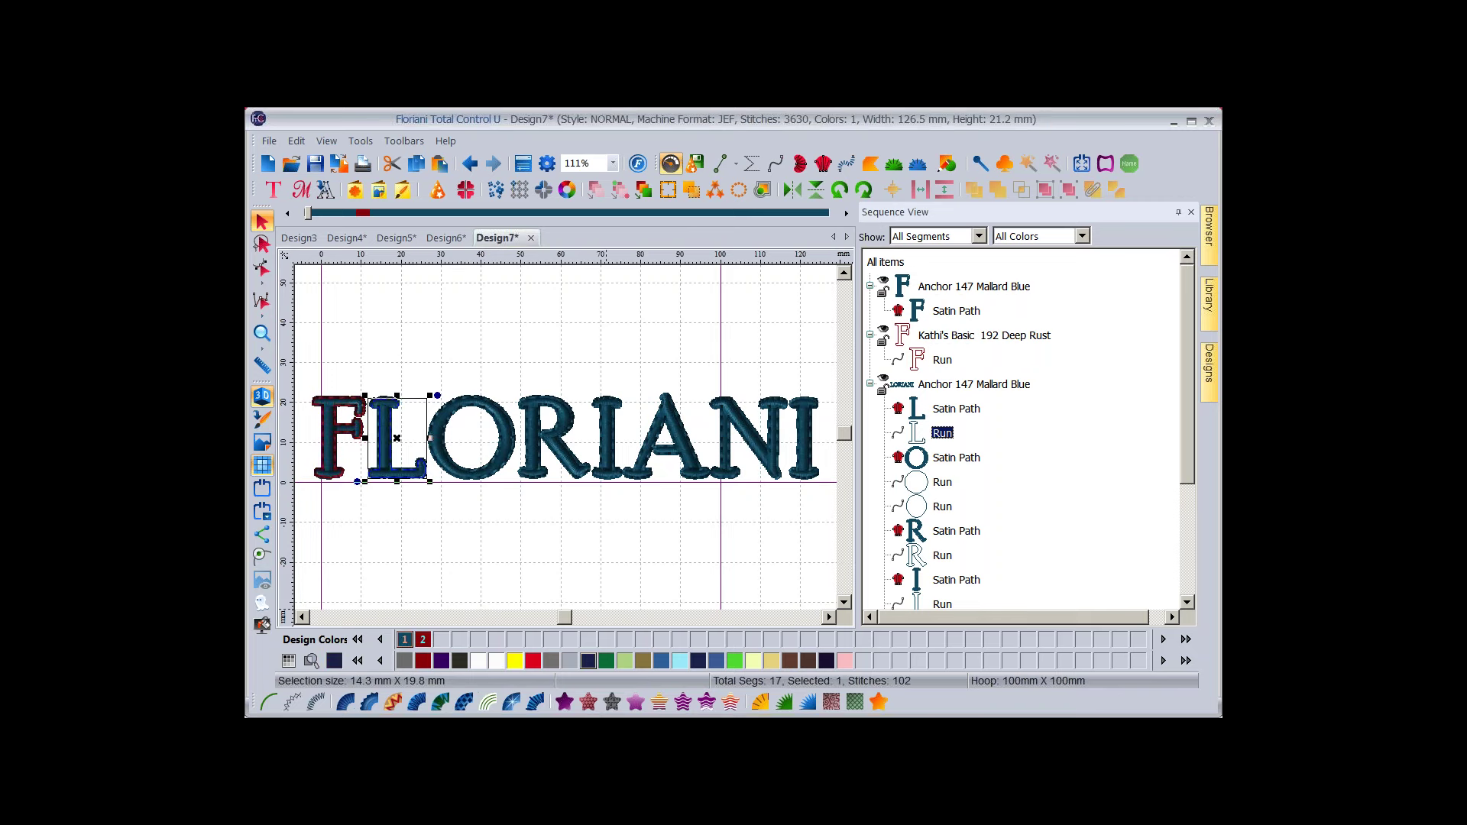
left_click(514, 660)
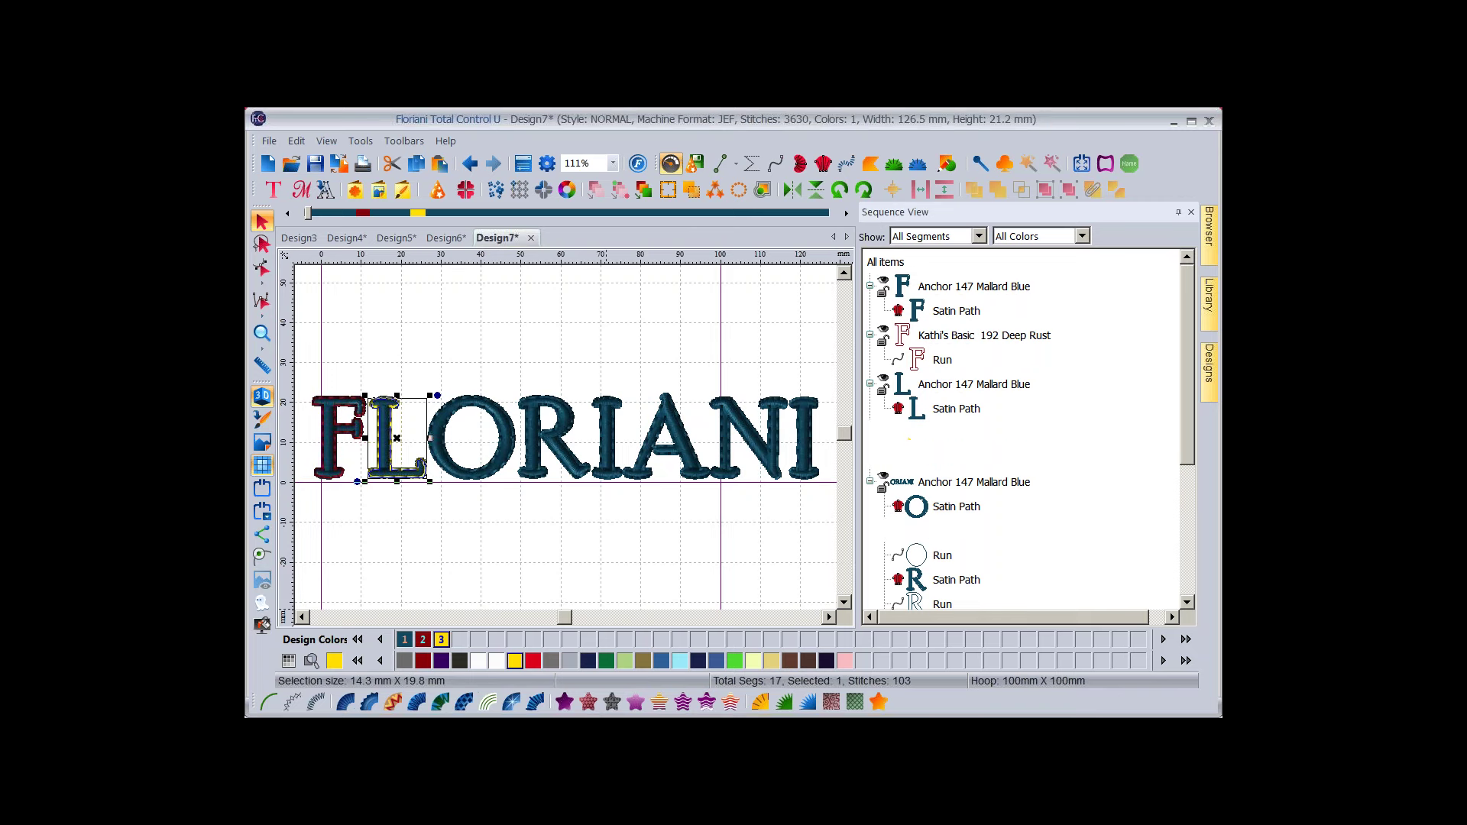
left_click(472, 438)
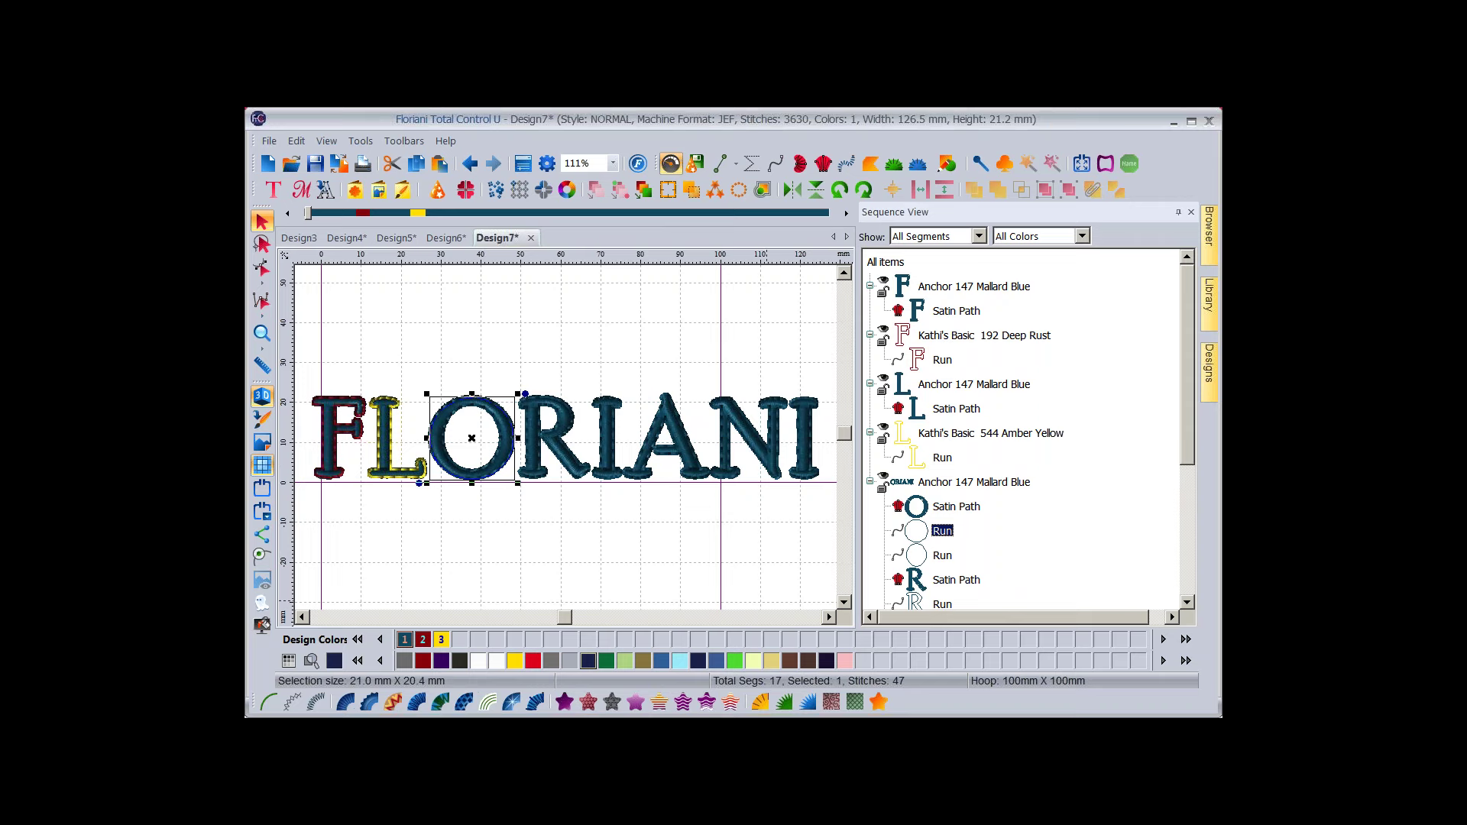
left_click(532, 661)
left_click(942, 604)
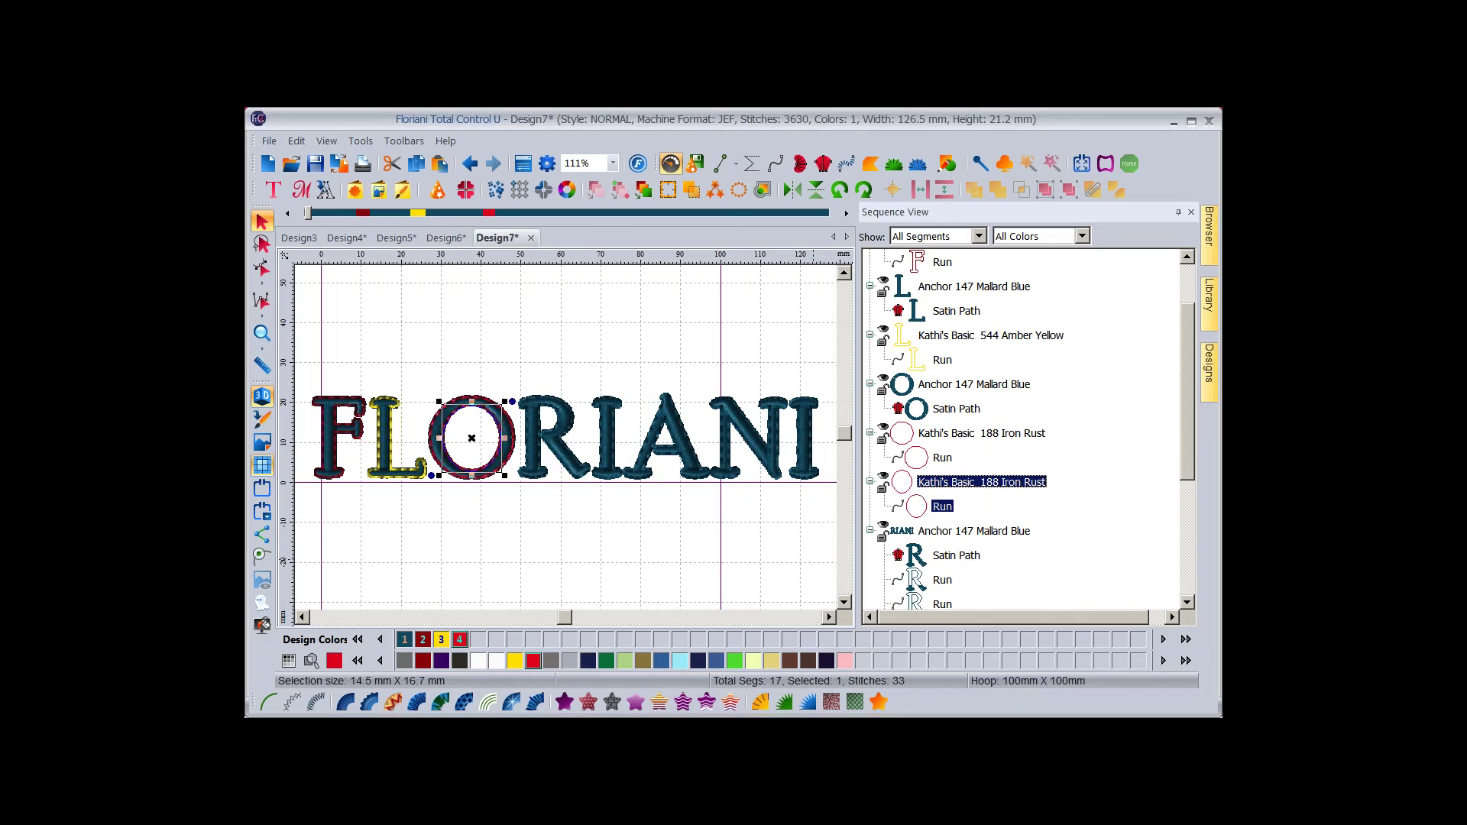
Recolor the R's run outline with Kathi's Basic 14 Midori Green and the first I's outline with 383 Venice Blue.
scroll(1021, 429, "down", 1)
scroll(1021, 429, "down", 1)
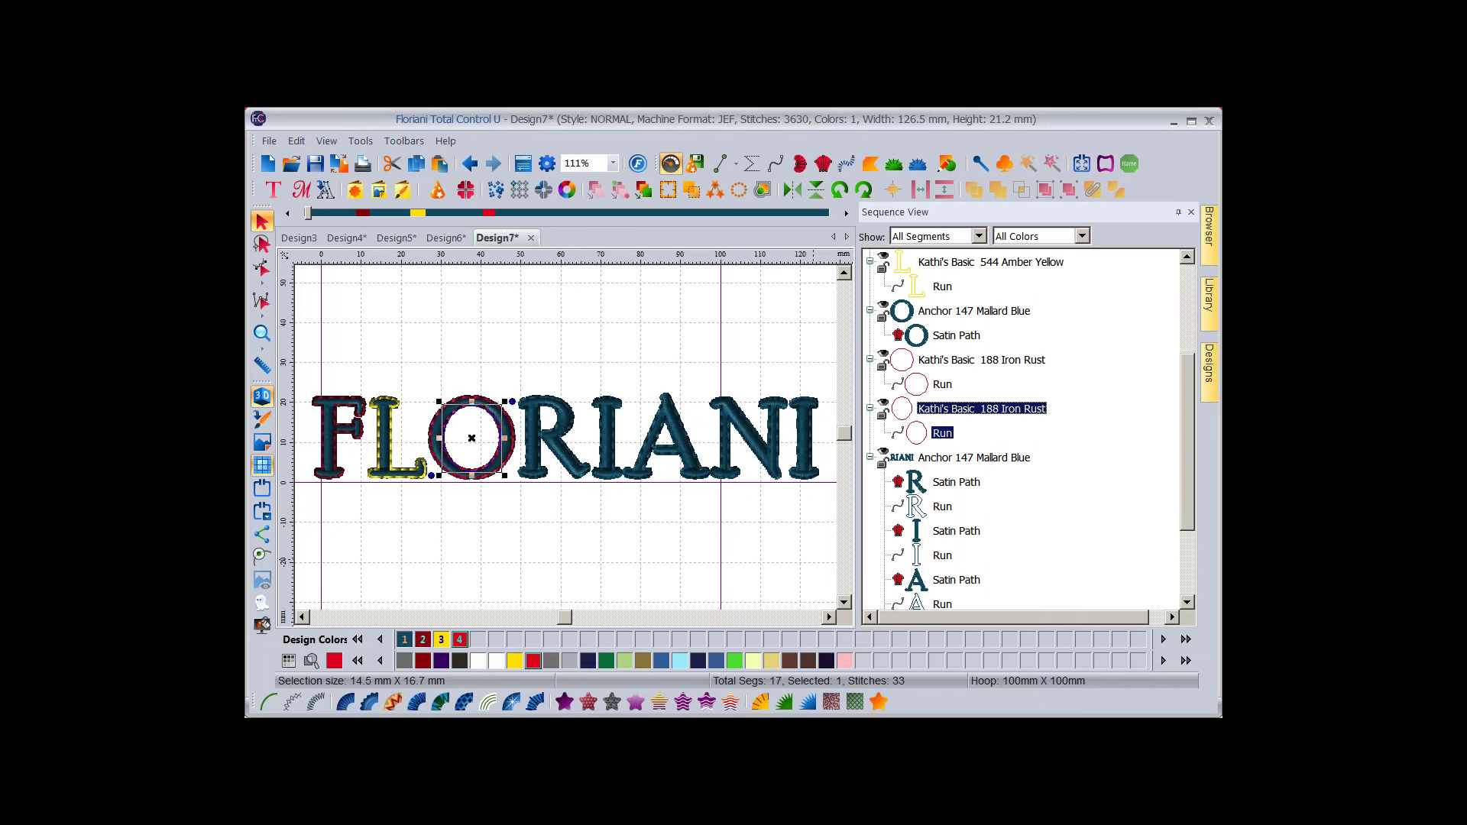
left_click(554, 437)
scroll(1021, 429, "down", 3)
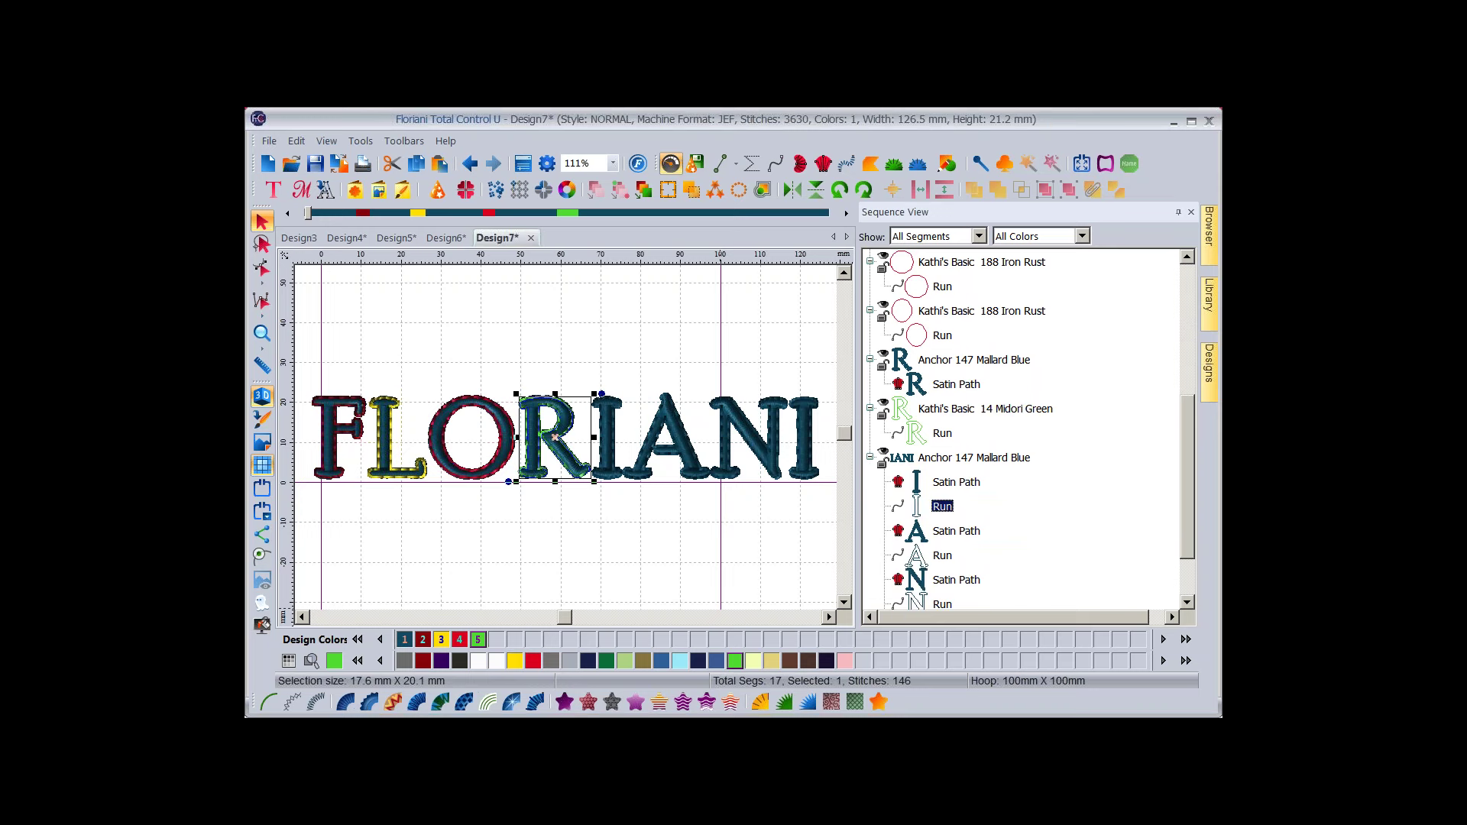
left_click(941, 505)
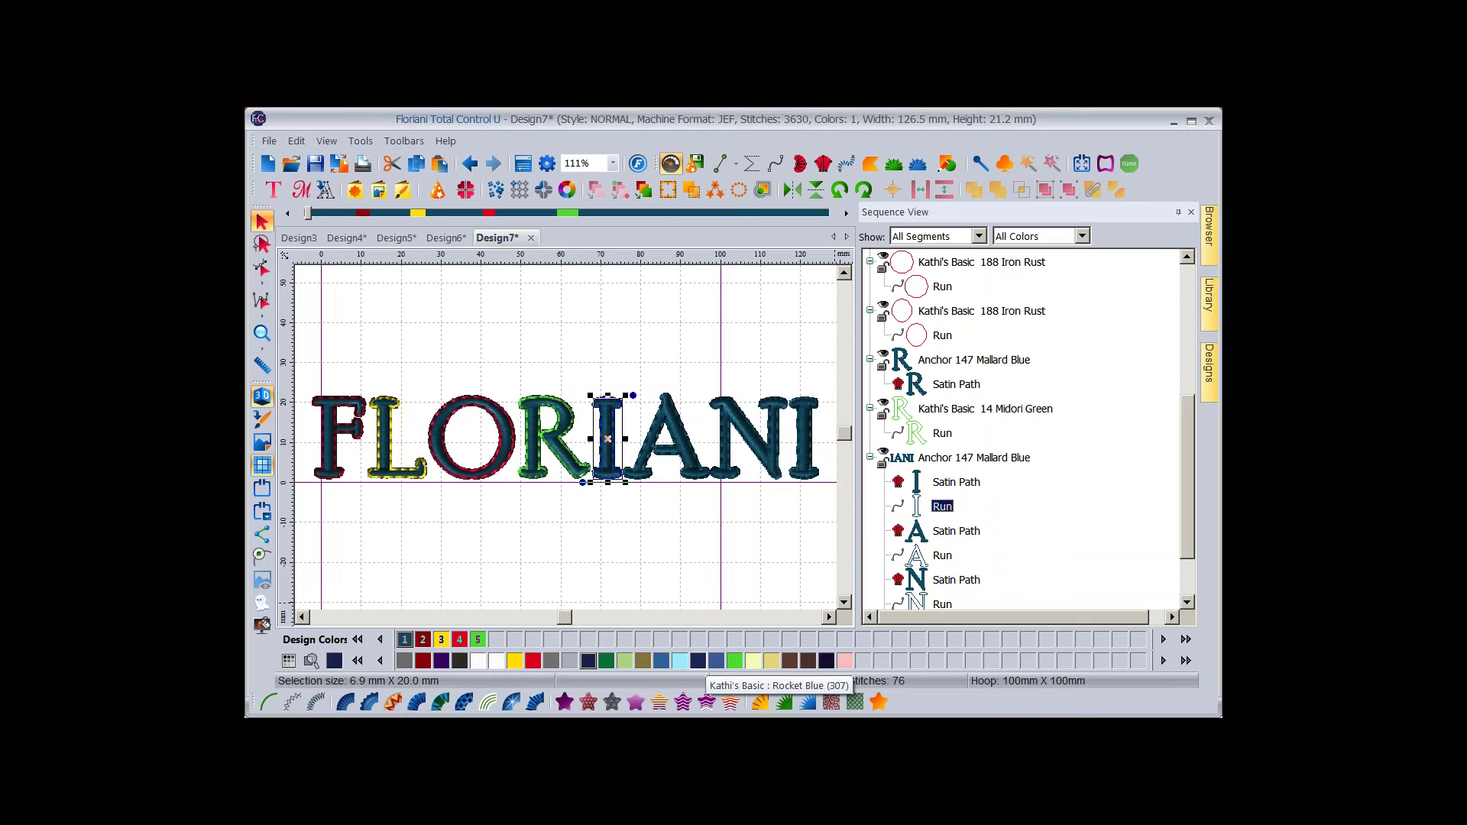
left_click(679, 660)
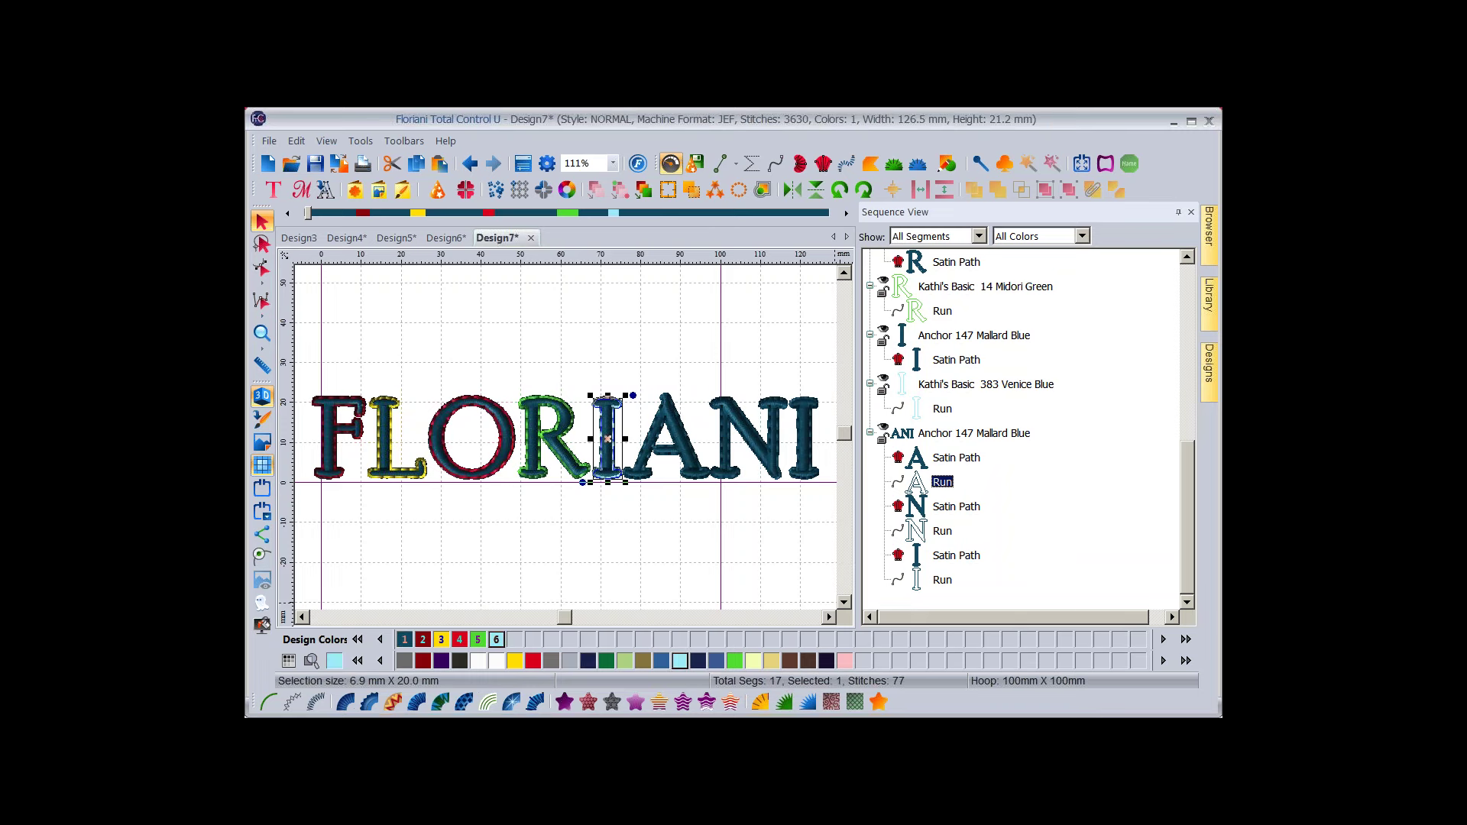
Recolor the A's run outline with Kathi's Basic K38 Deep Violet Purple and the N's outline with 1081 Pink Rose.
left_click(440, 660)
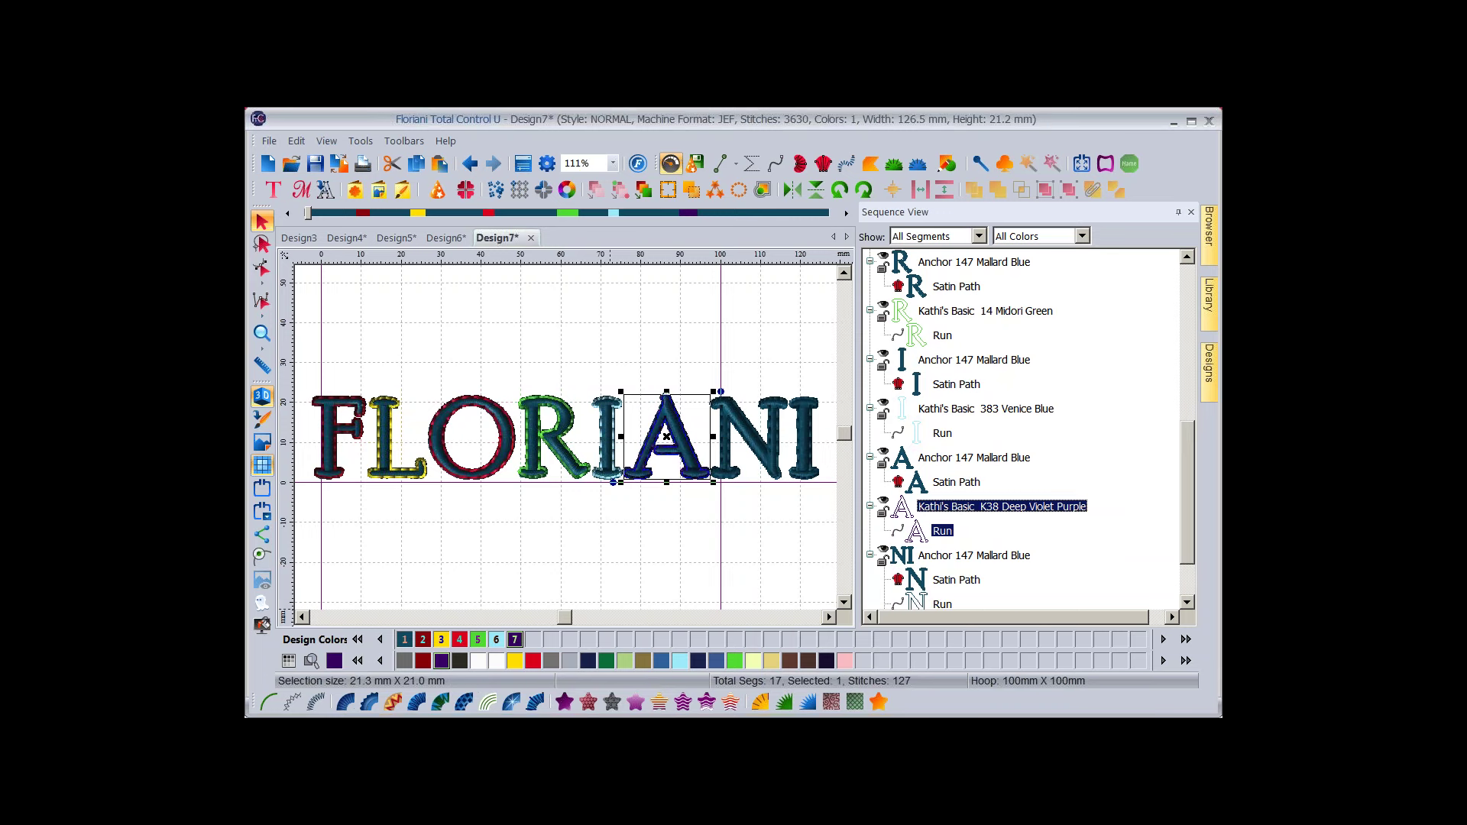
scroll(942, 531, "down", 1)
left_click(942, 531)
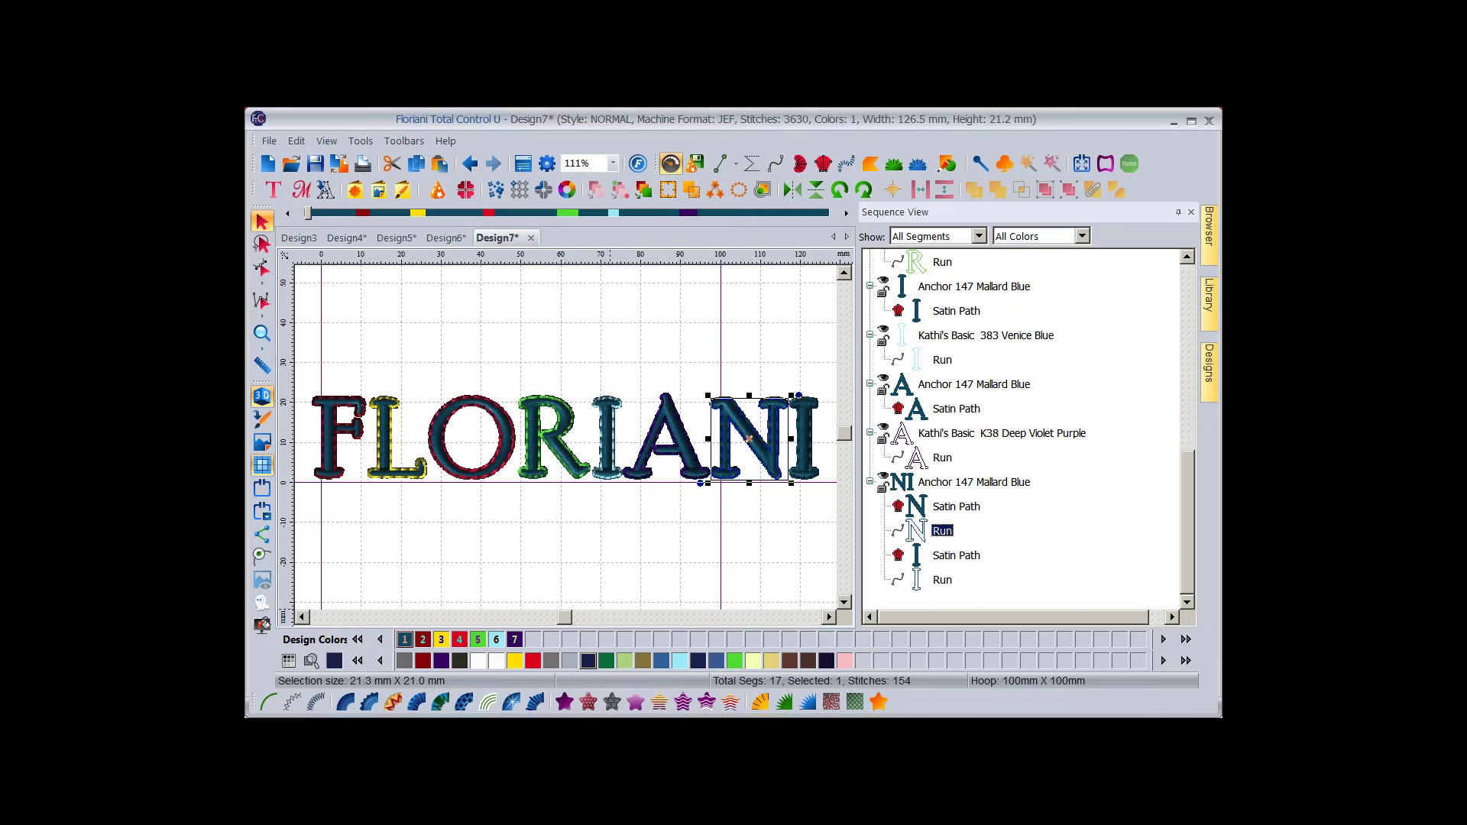
left_click(845, 660)
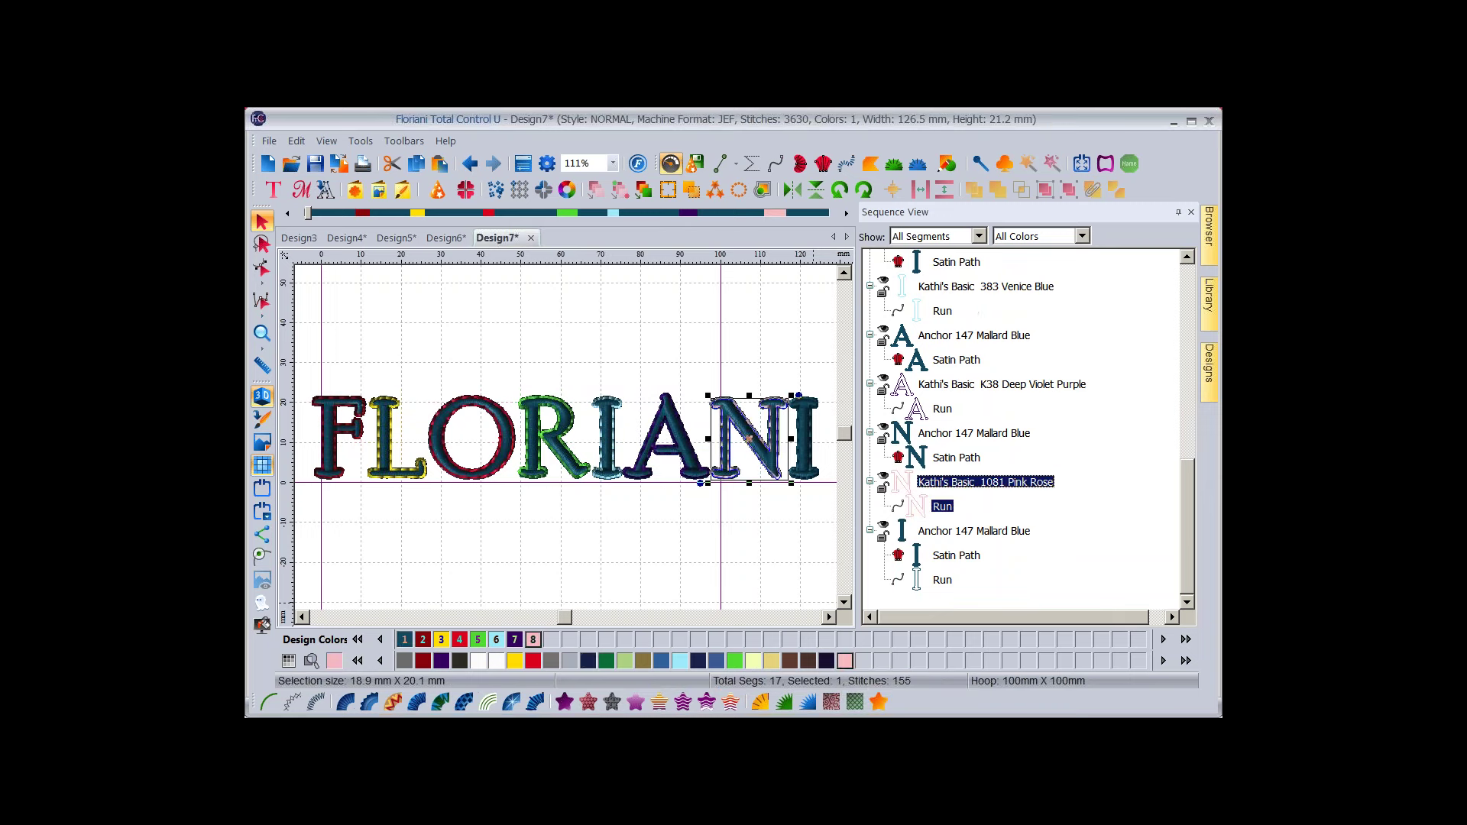
Recolor the last I's run outline with Kathi's Basic 778 Amber Beige and clear the selection.
left_click(790, 660)
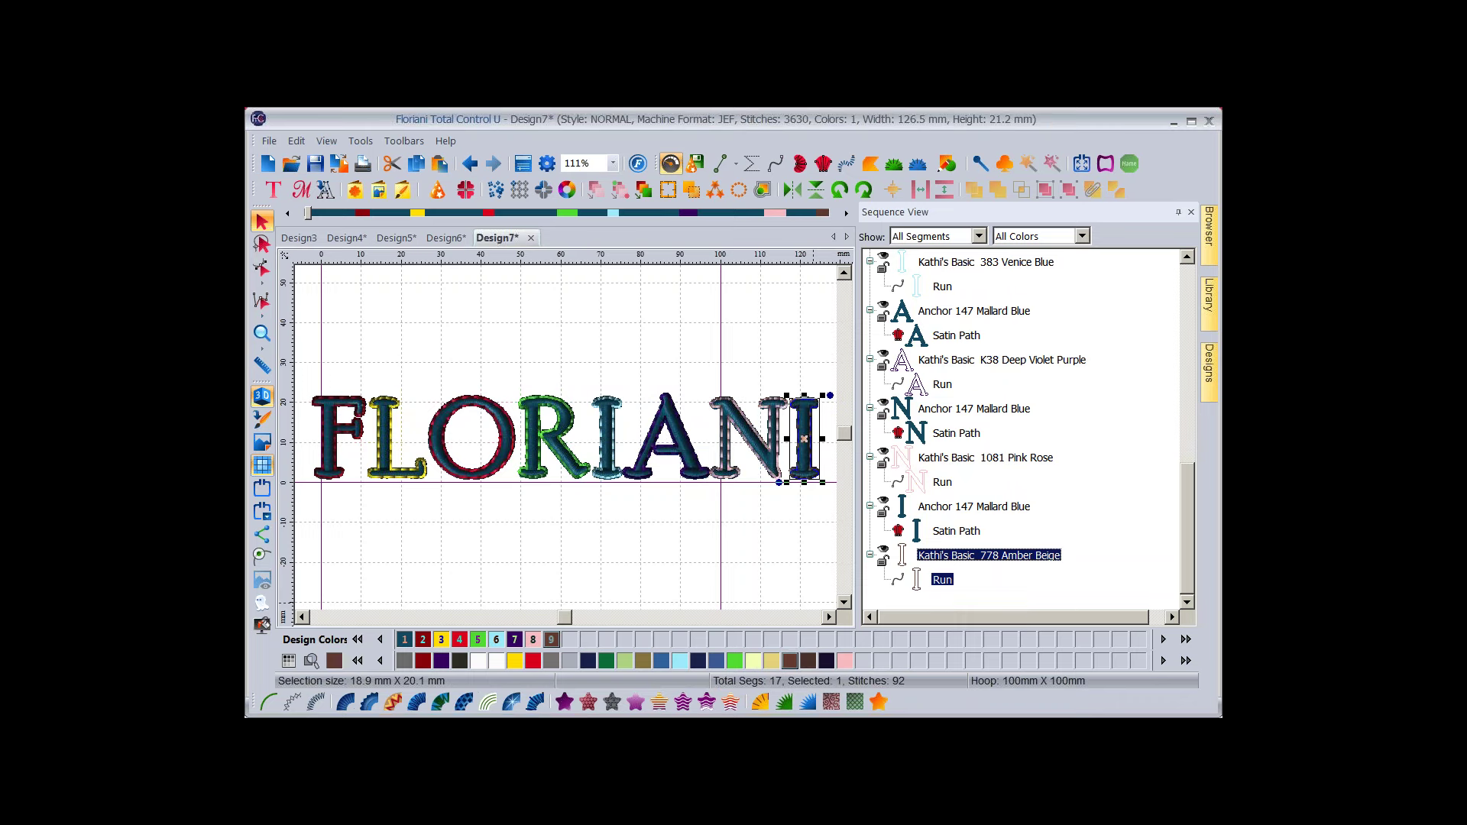
key("Escape")
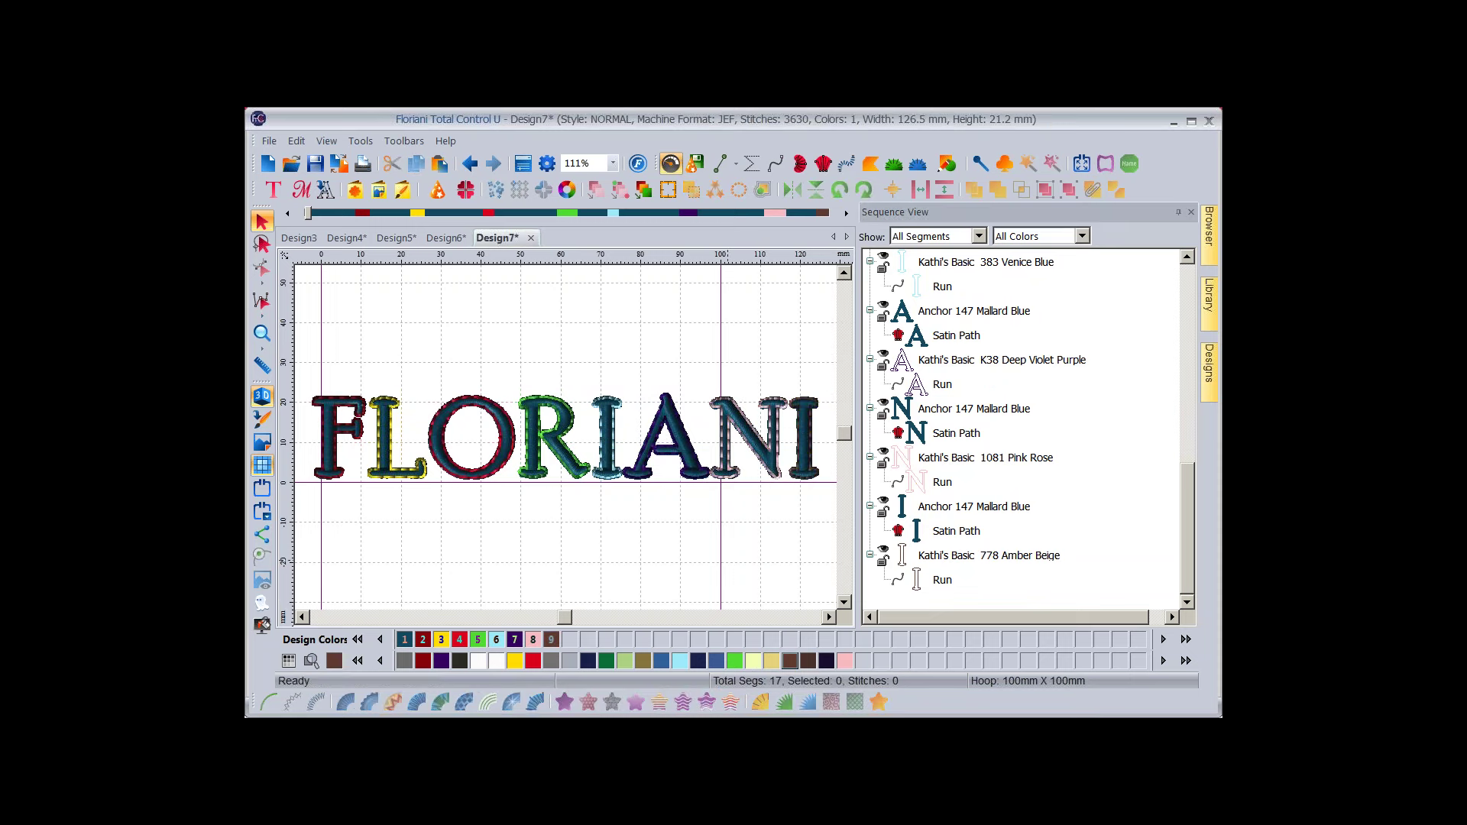
Add a new text object above the existing lettering, reading FLORIANI in the Bridal Large font.
left_click(522, 163)
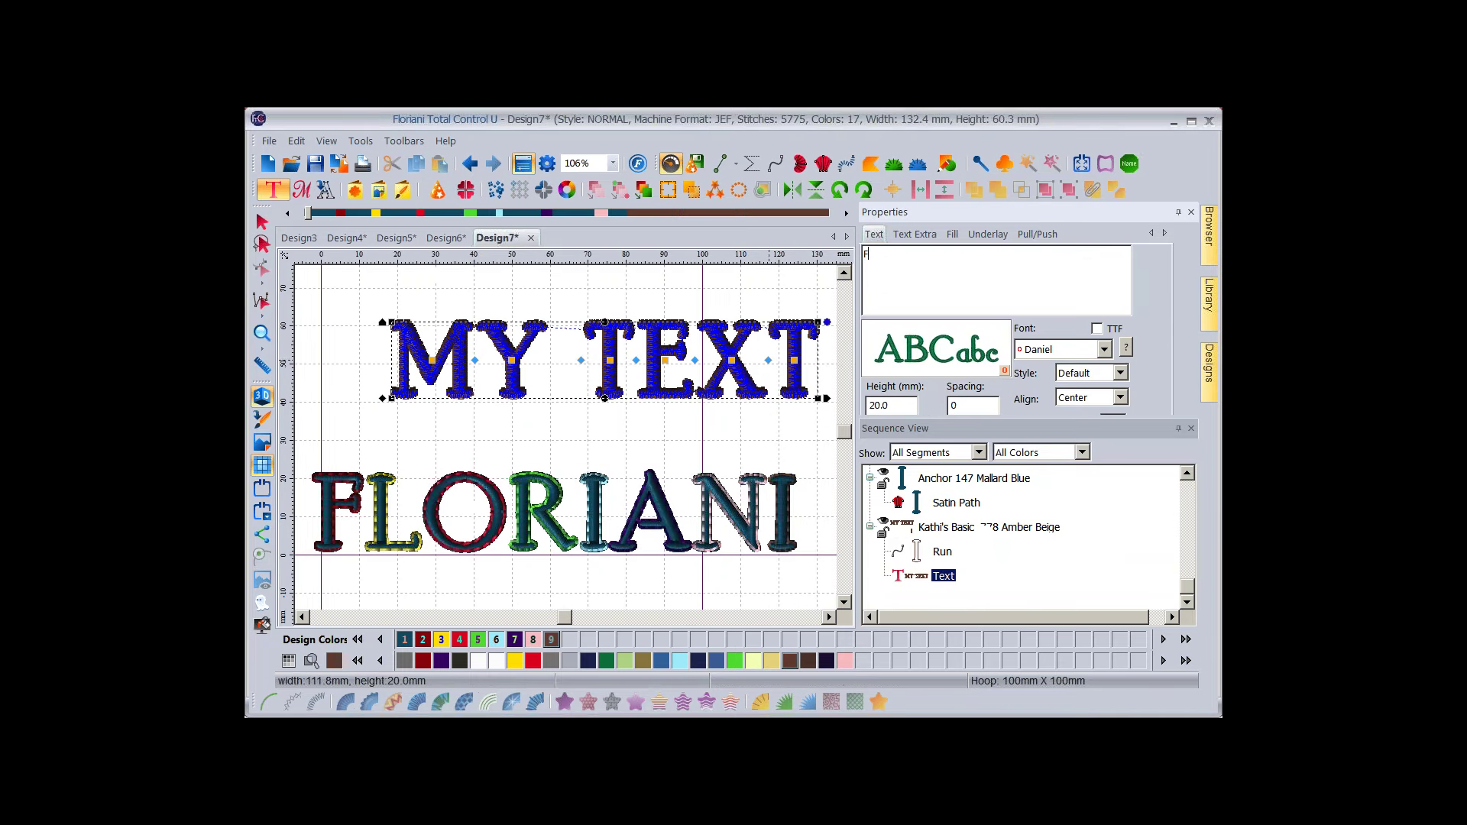
type("FLORIANI")
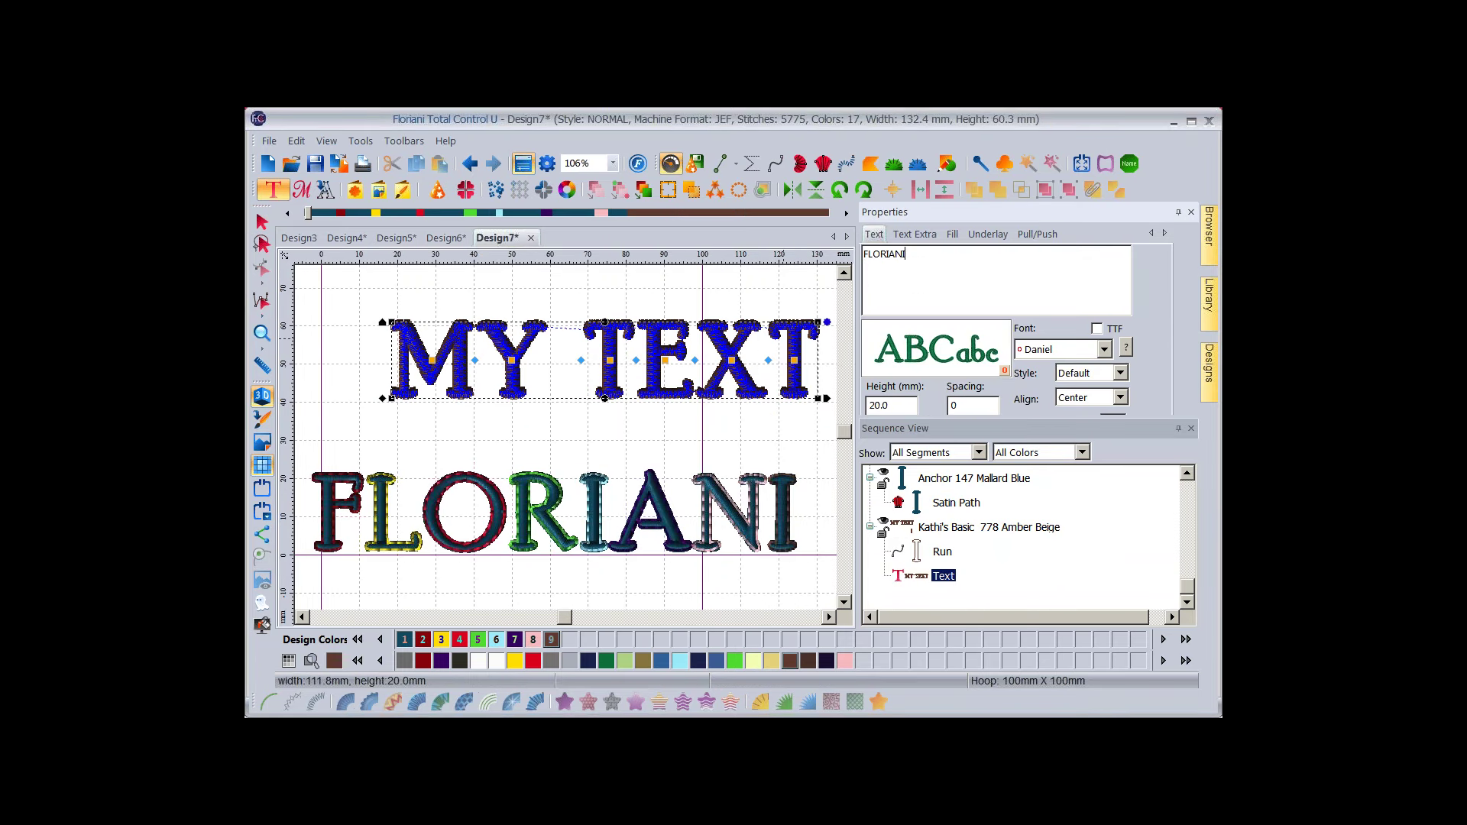
left_click(1104, 349)
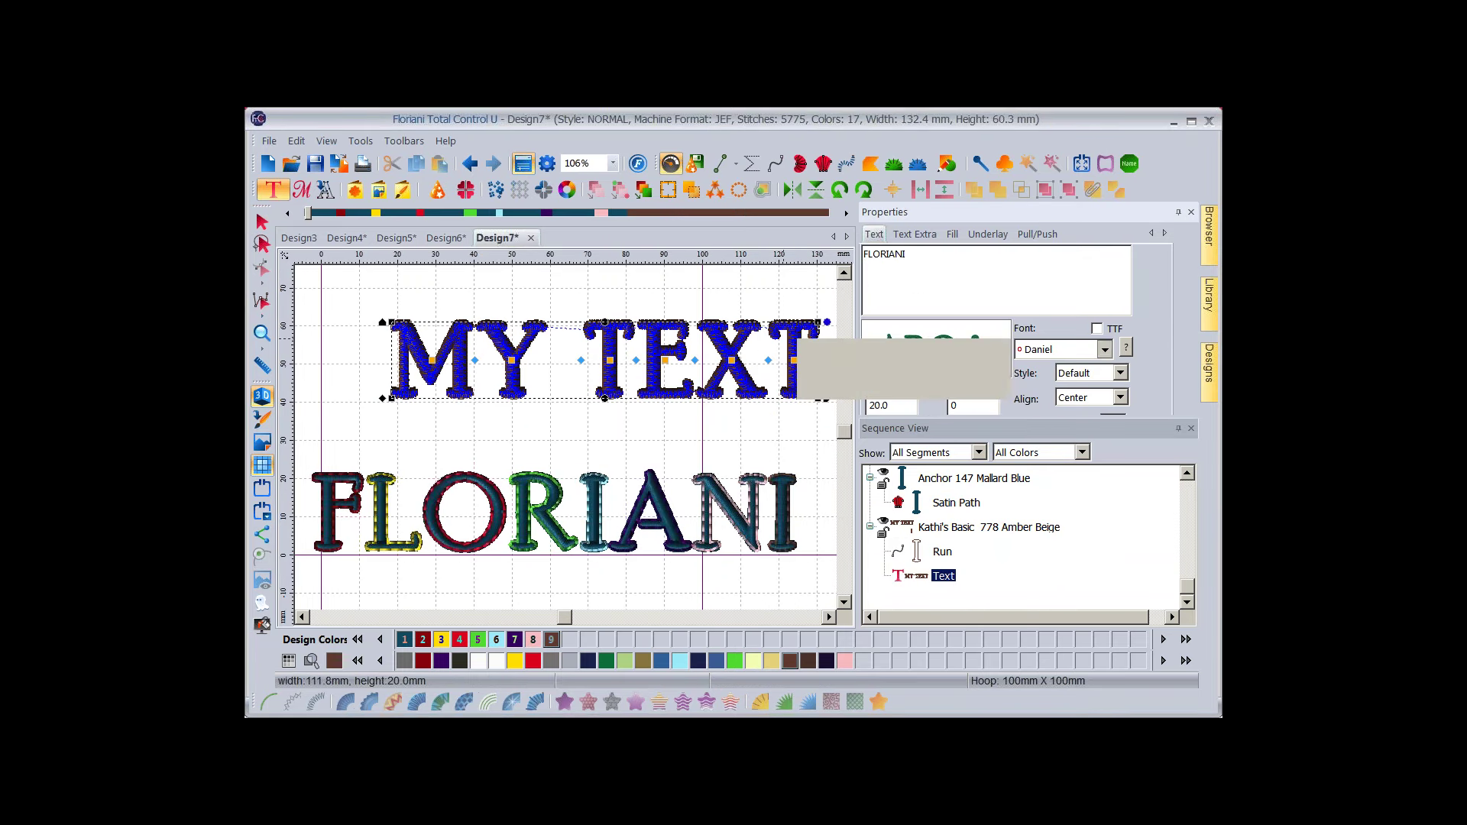
scroll(1062, 336, "up", 6)
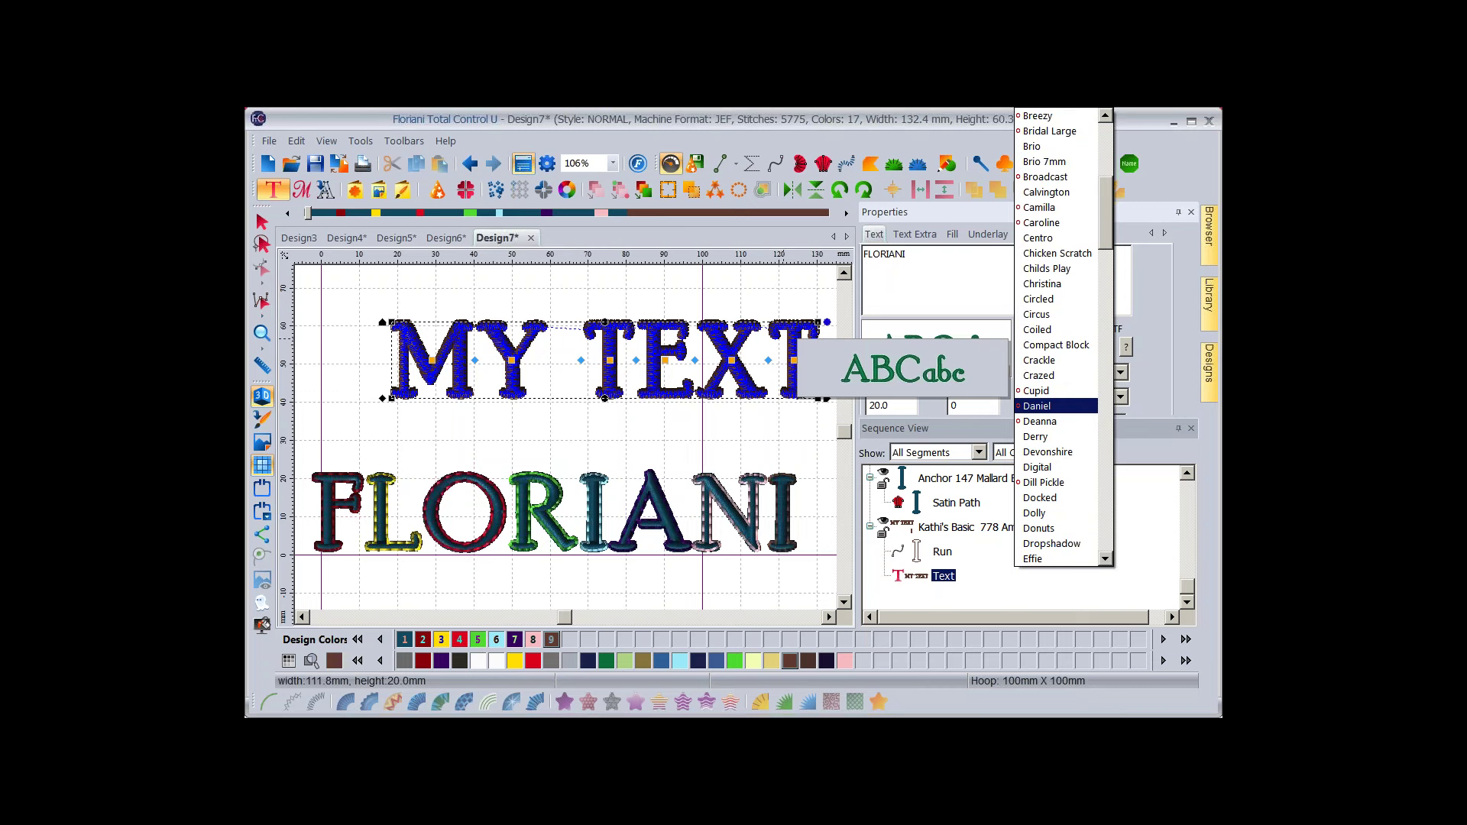
scroll(1062, 336, "down", 1)
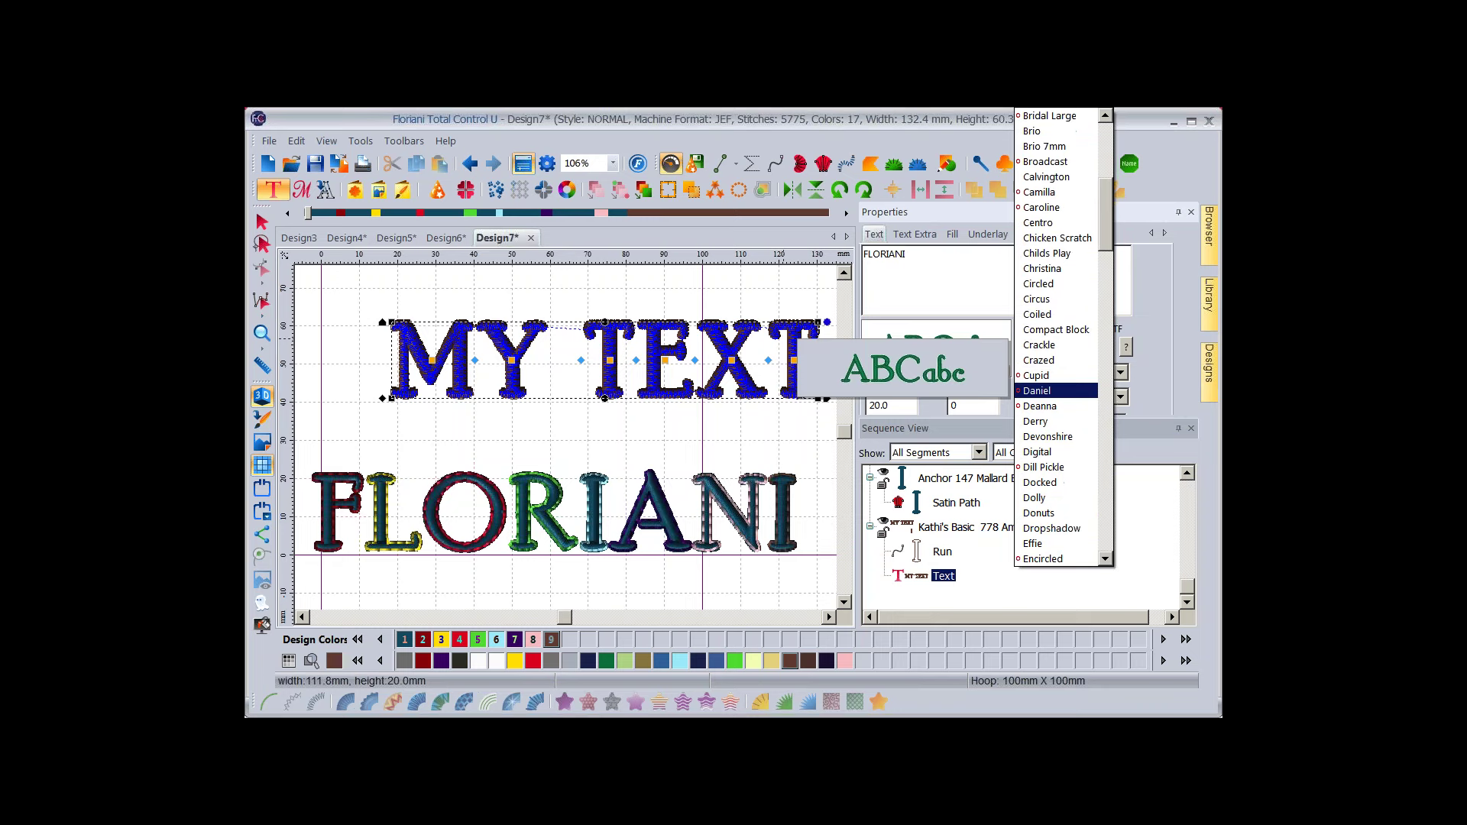
scroll(1062, 336, "up", 2)
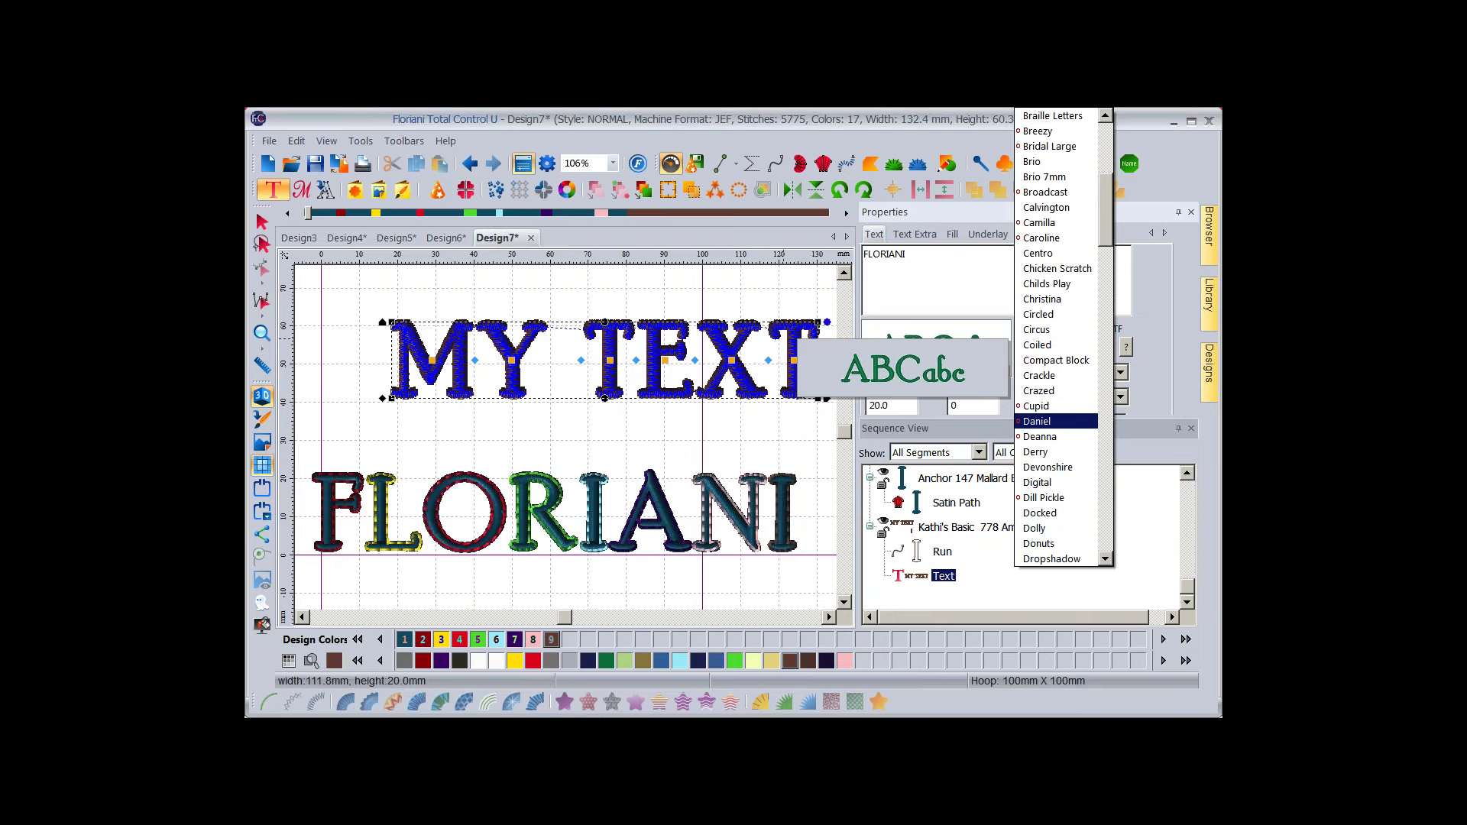
scroll(1062, 336, "up", 4)
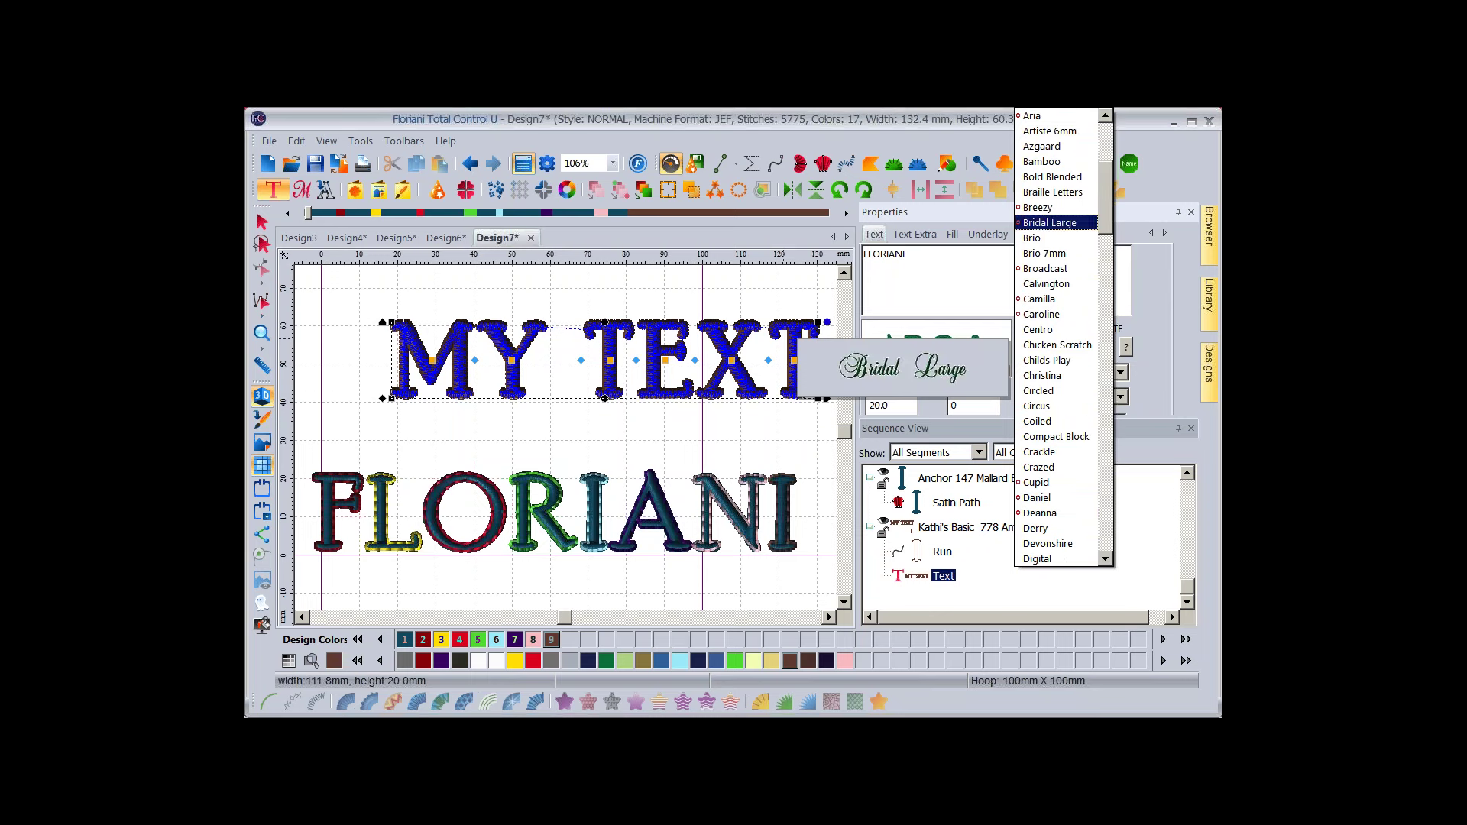
left_click(1050, 207)
Give the new FLORIANI text the Satin style and a 30 mm height, and apply the text settings.
left_click(1120, 373)
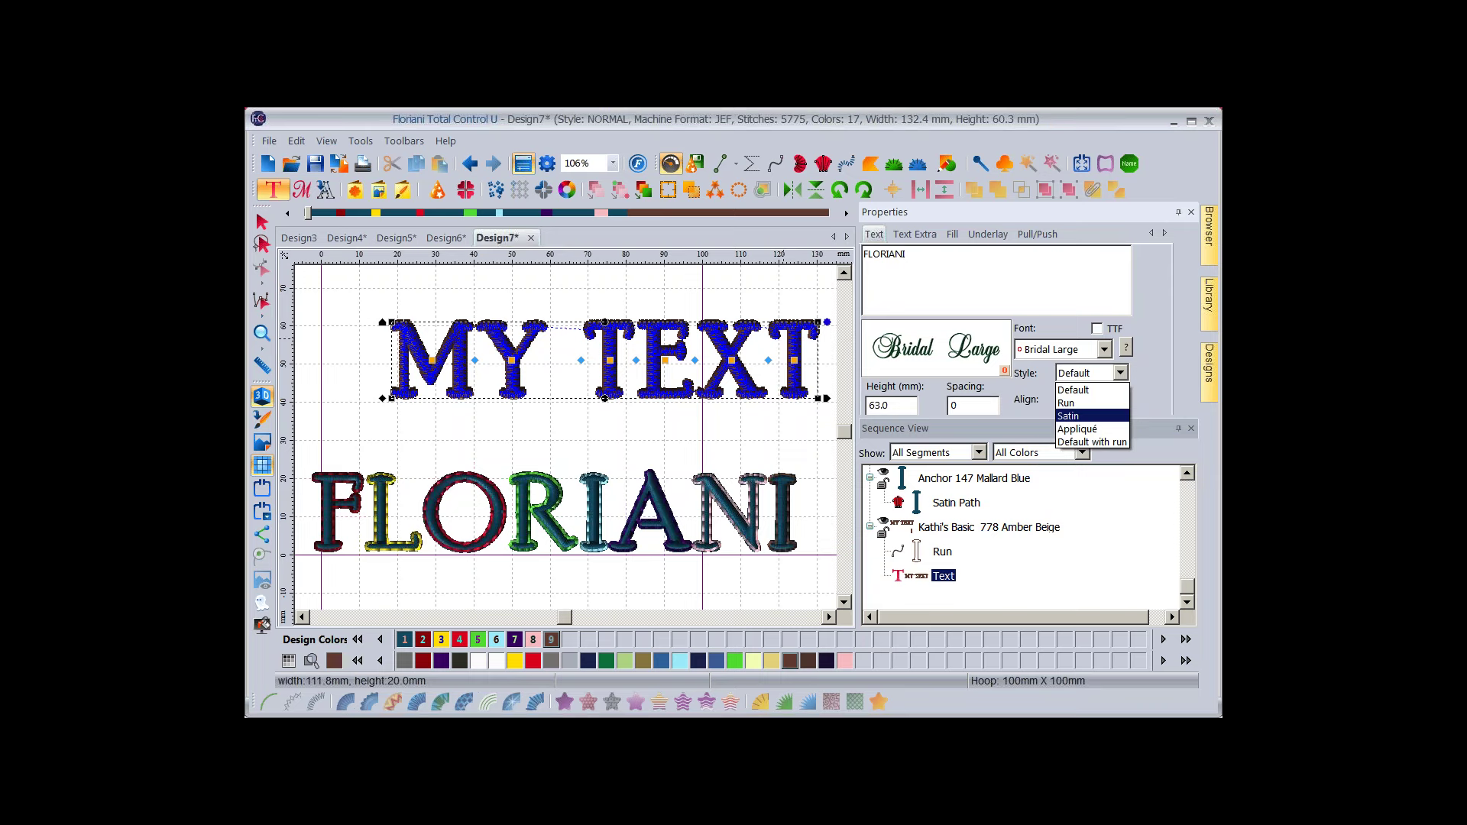
left_click(1088, 416)
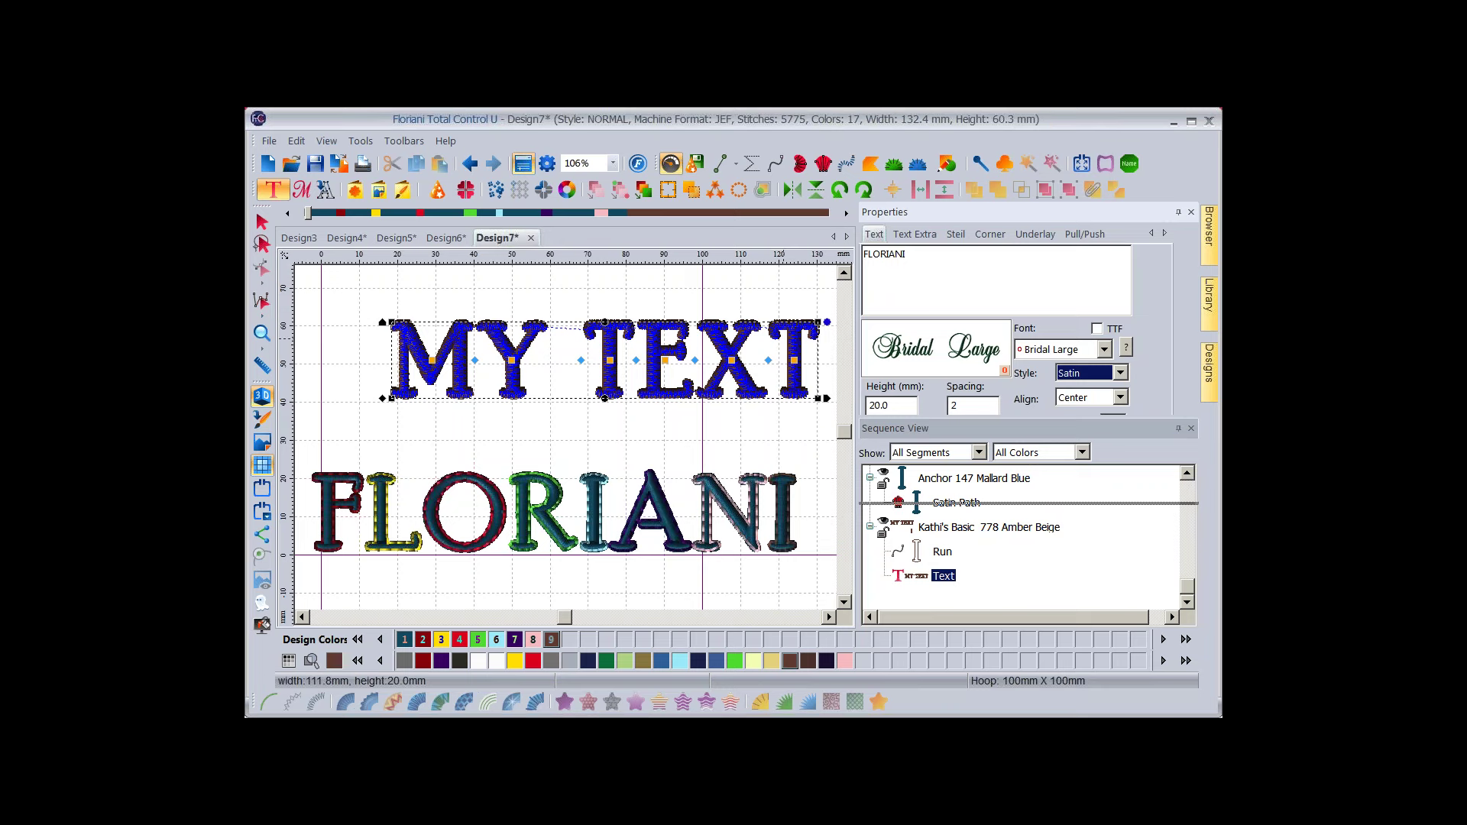
left_click_drag(891, 406, 867, 406)
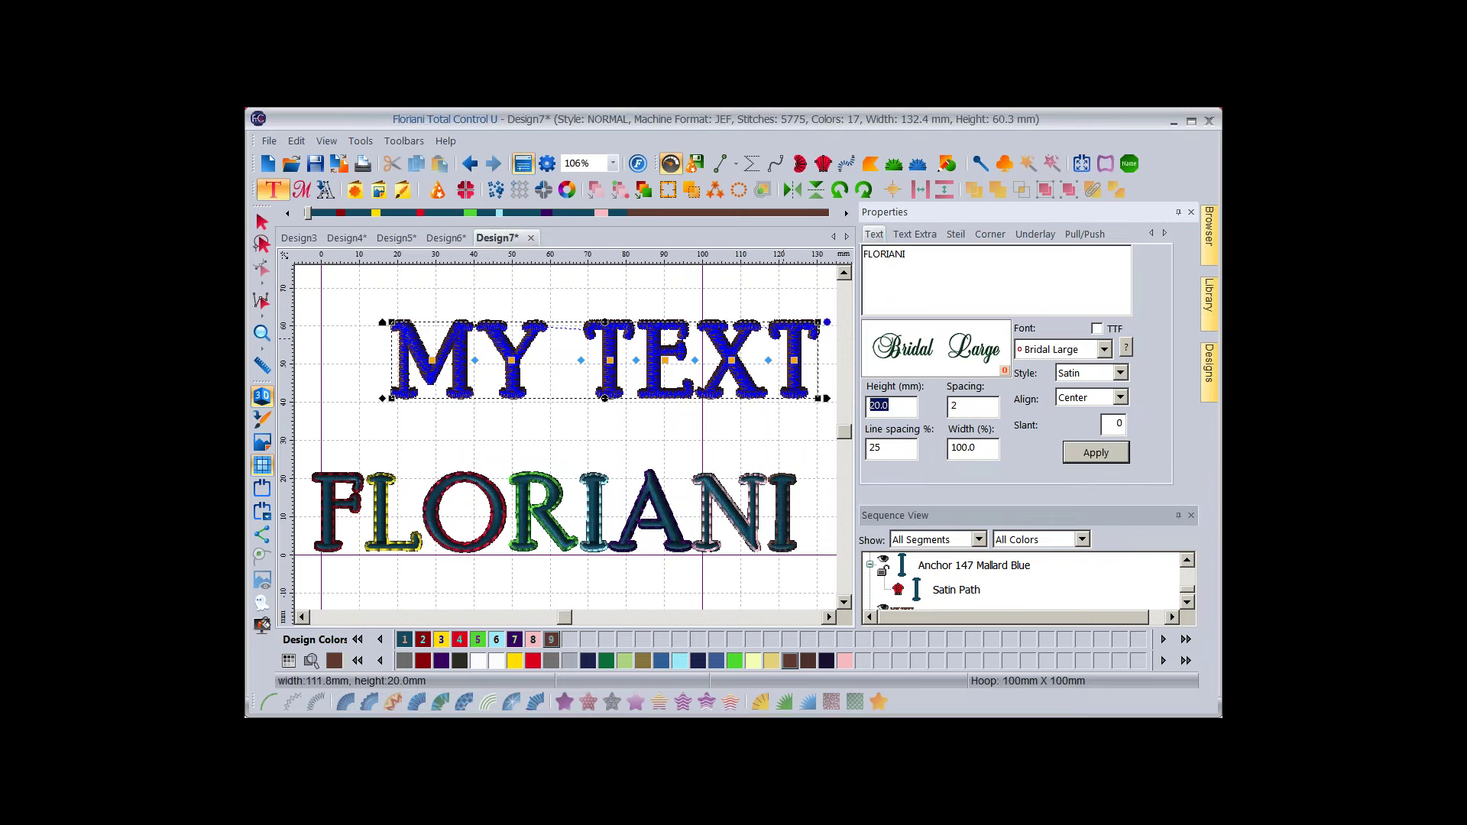
type("30")
left_click(1095, 453)
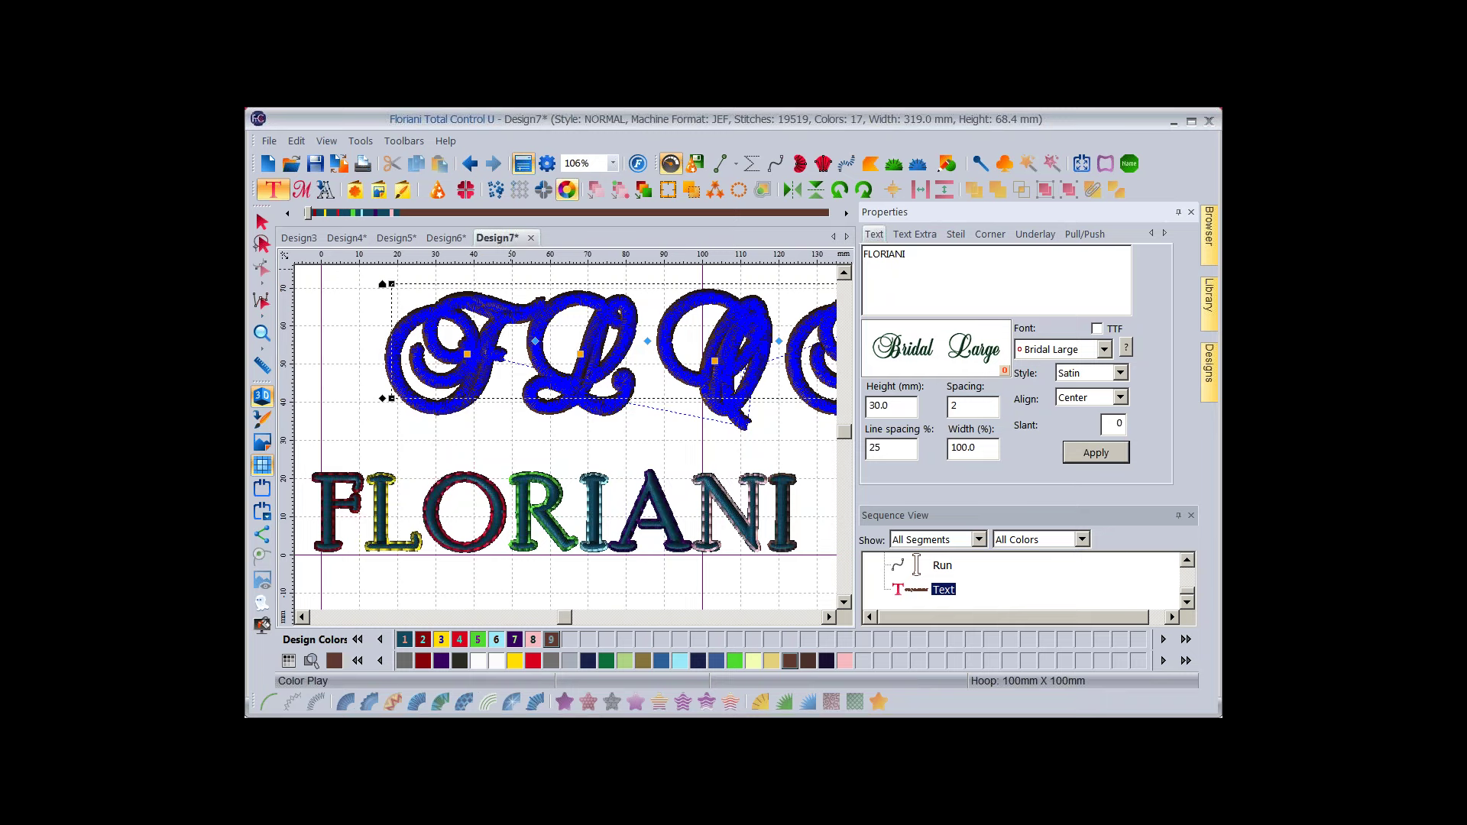
left_click(613, 162)
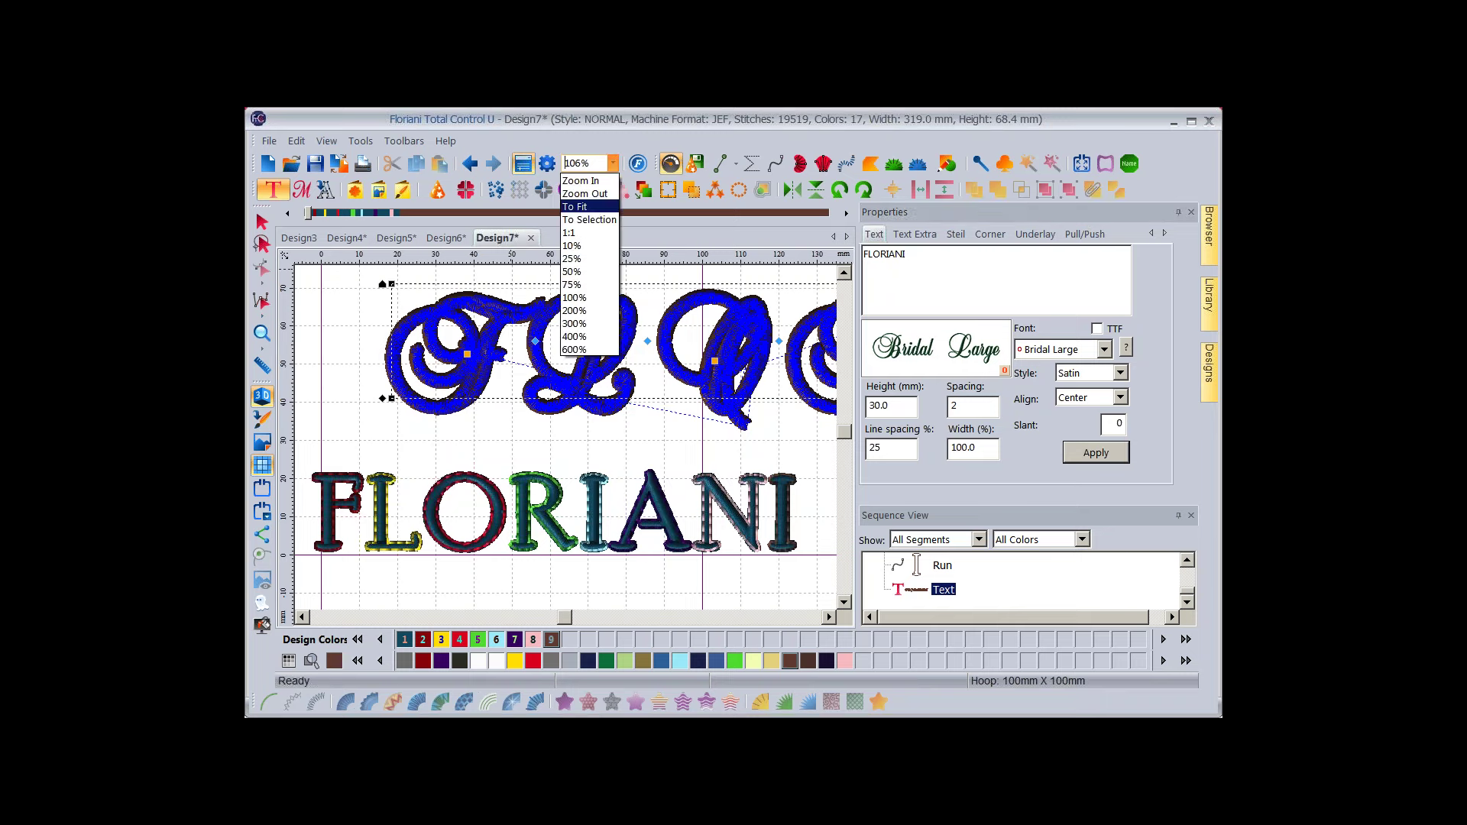
Change the Bridal Large FLORIANI lettering to the Run style and look through the other style options.
key("Return")
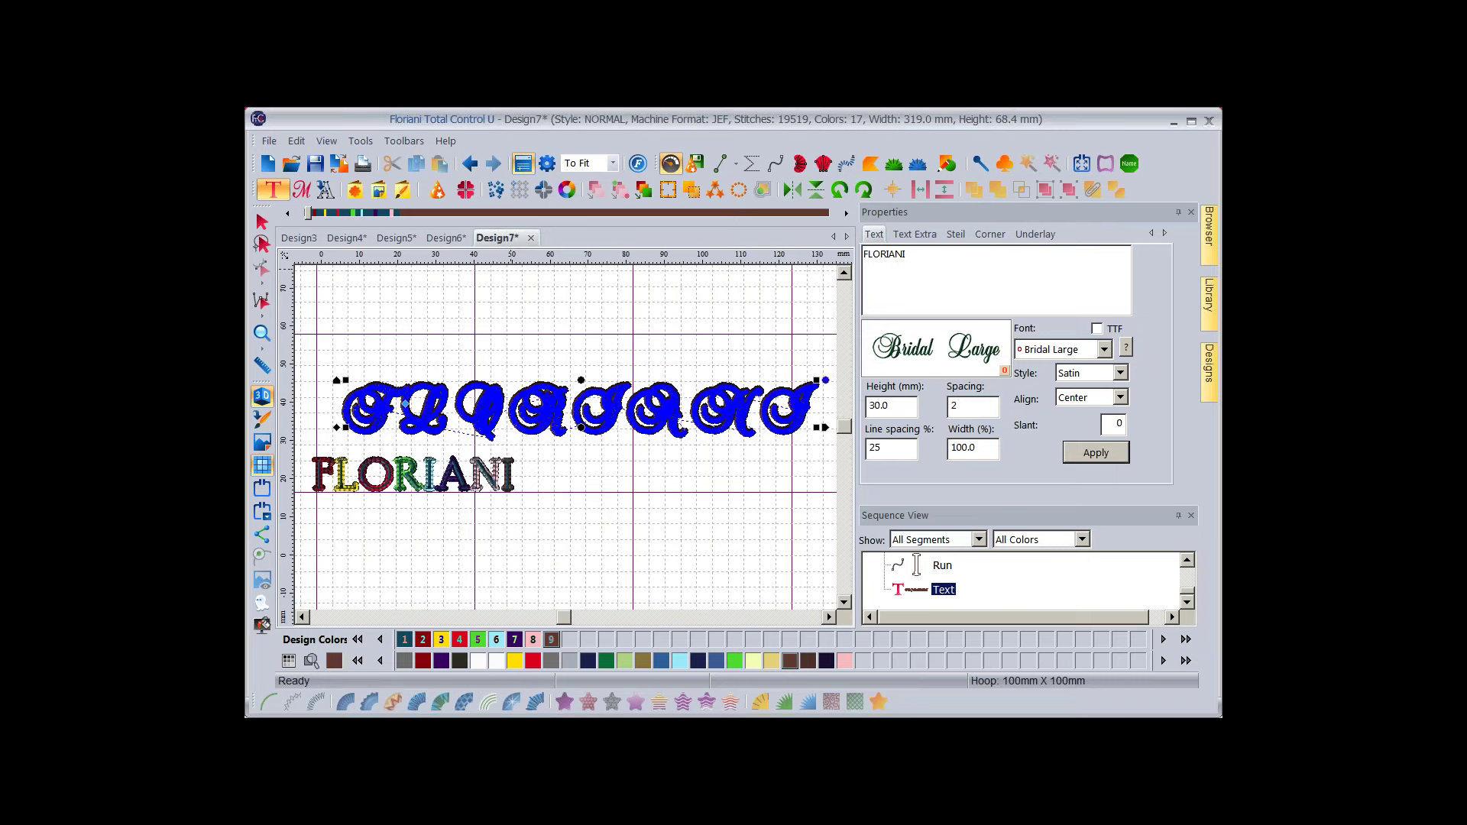
key("Escape")
left_click(650, 410)
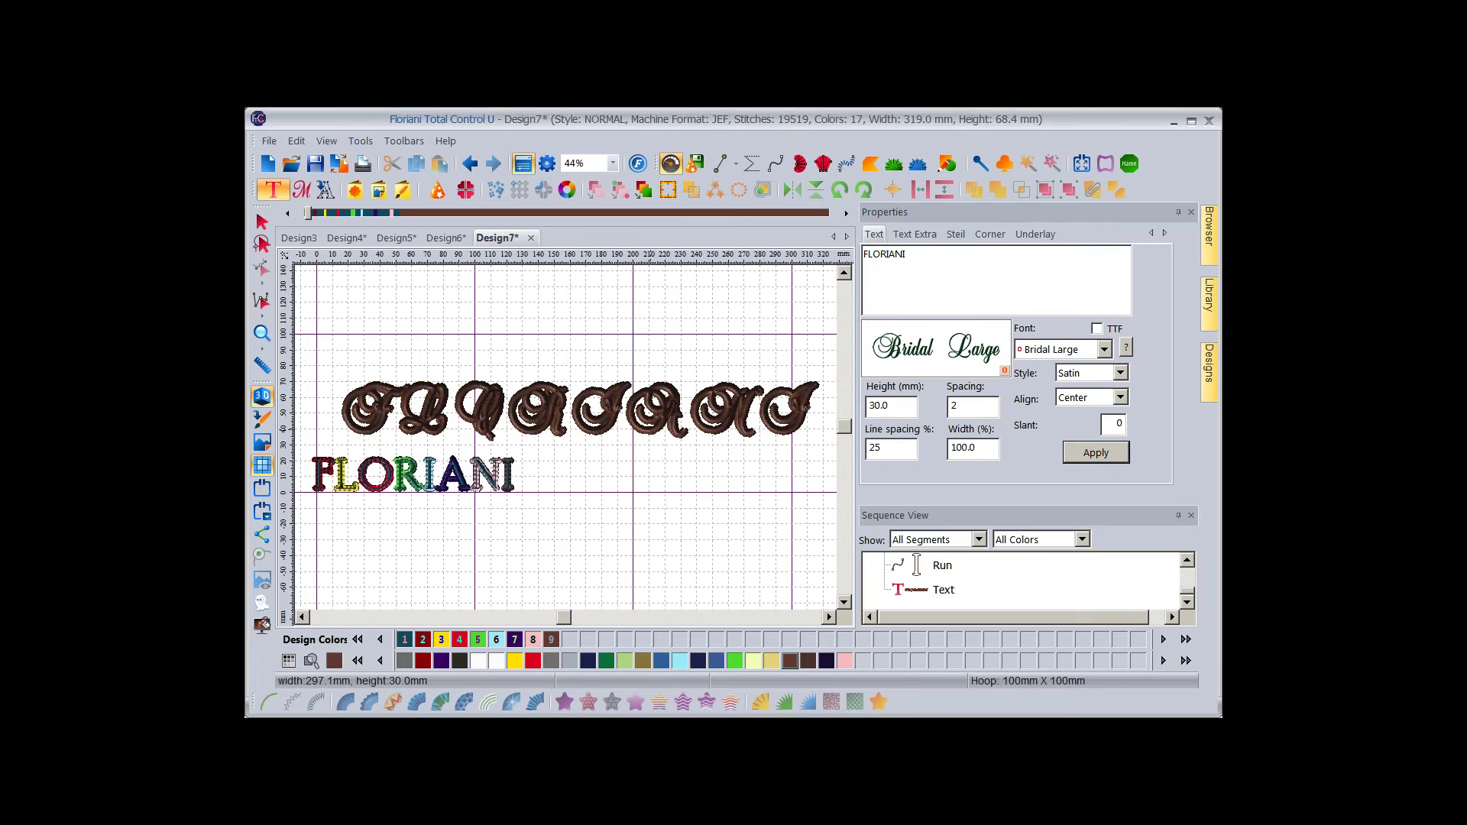
left_click(1120, 373)
left_click(1090, 401)
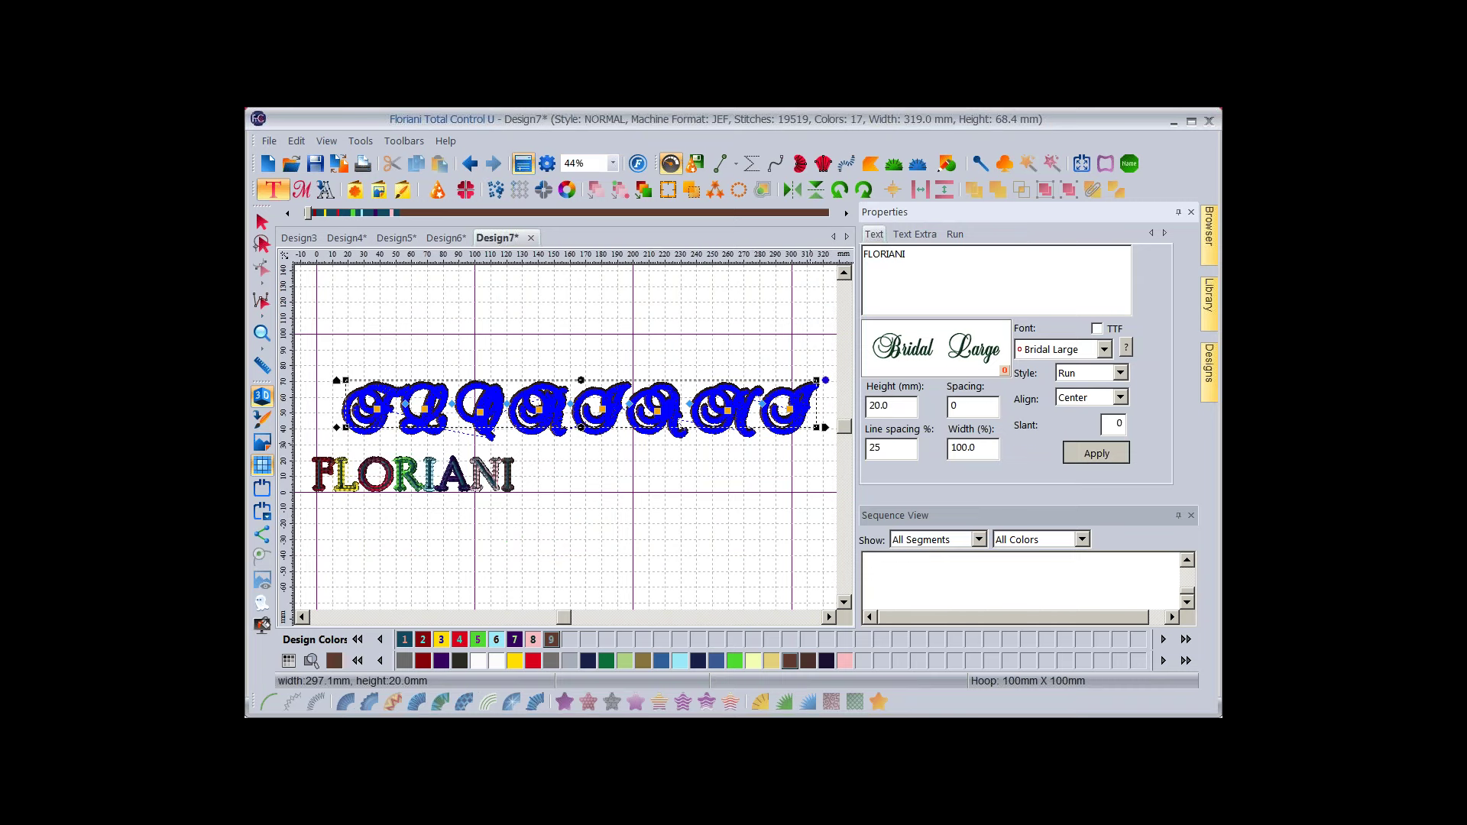
left_click(1120, 373)
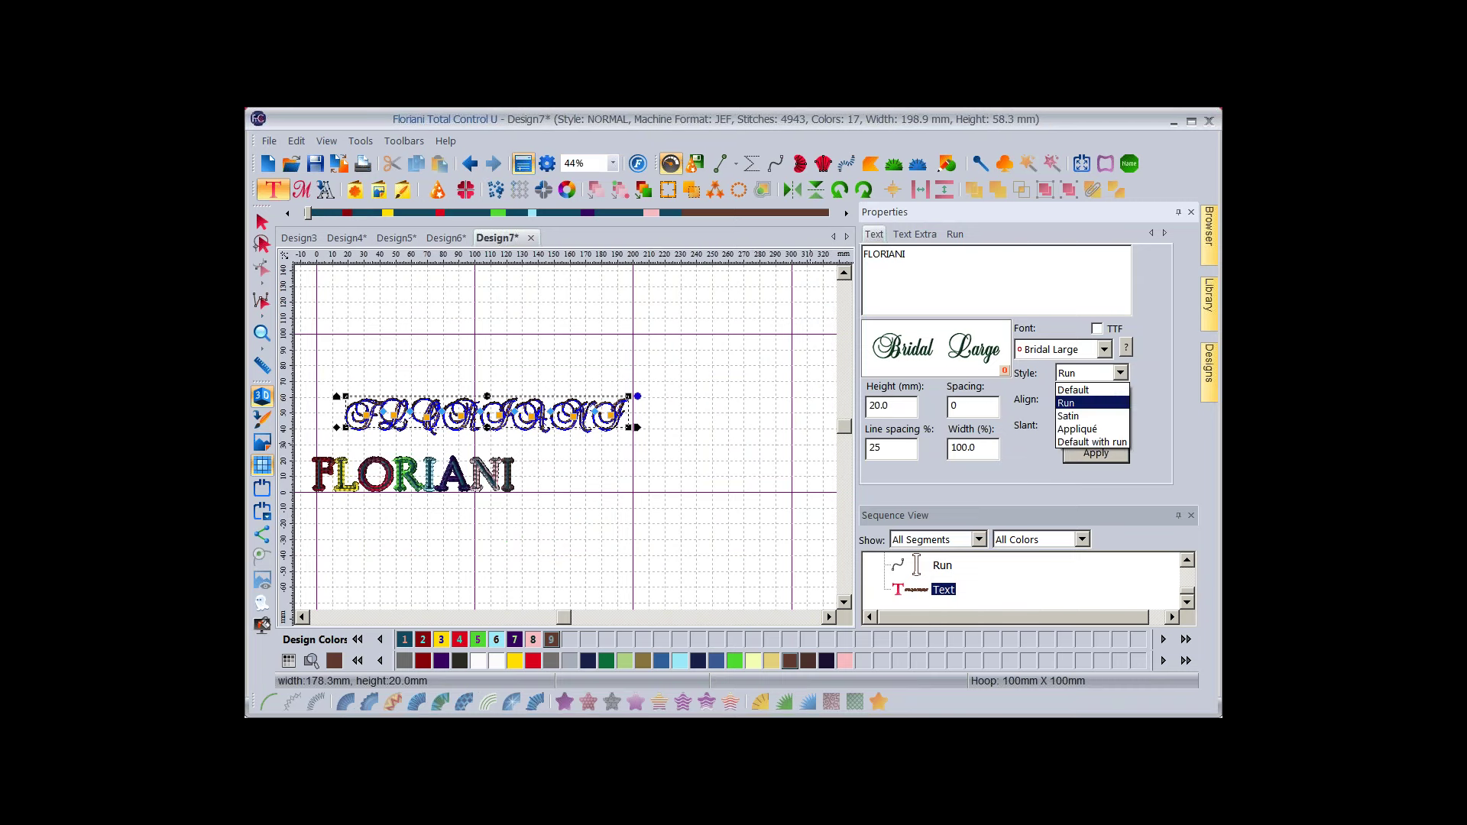
key("Down")
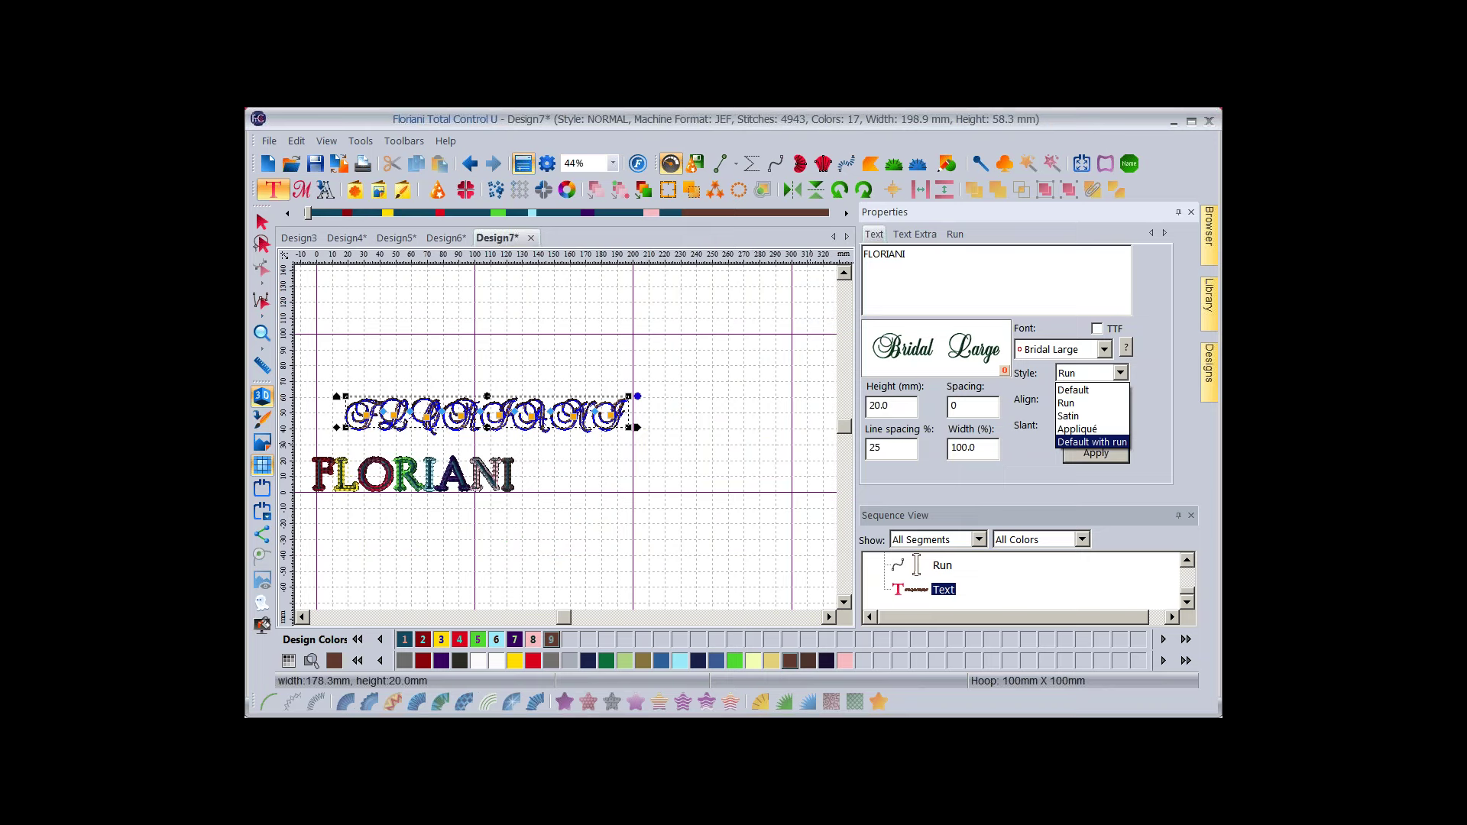
key("Escape")
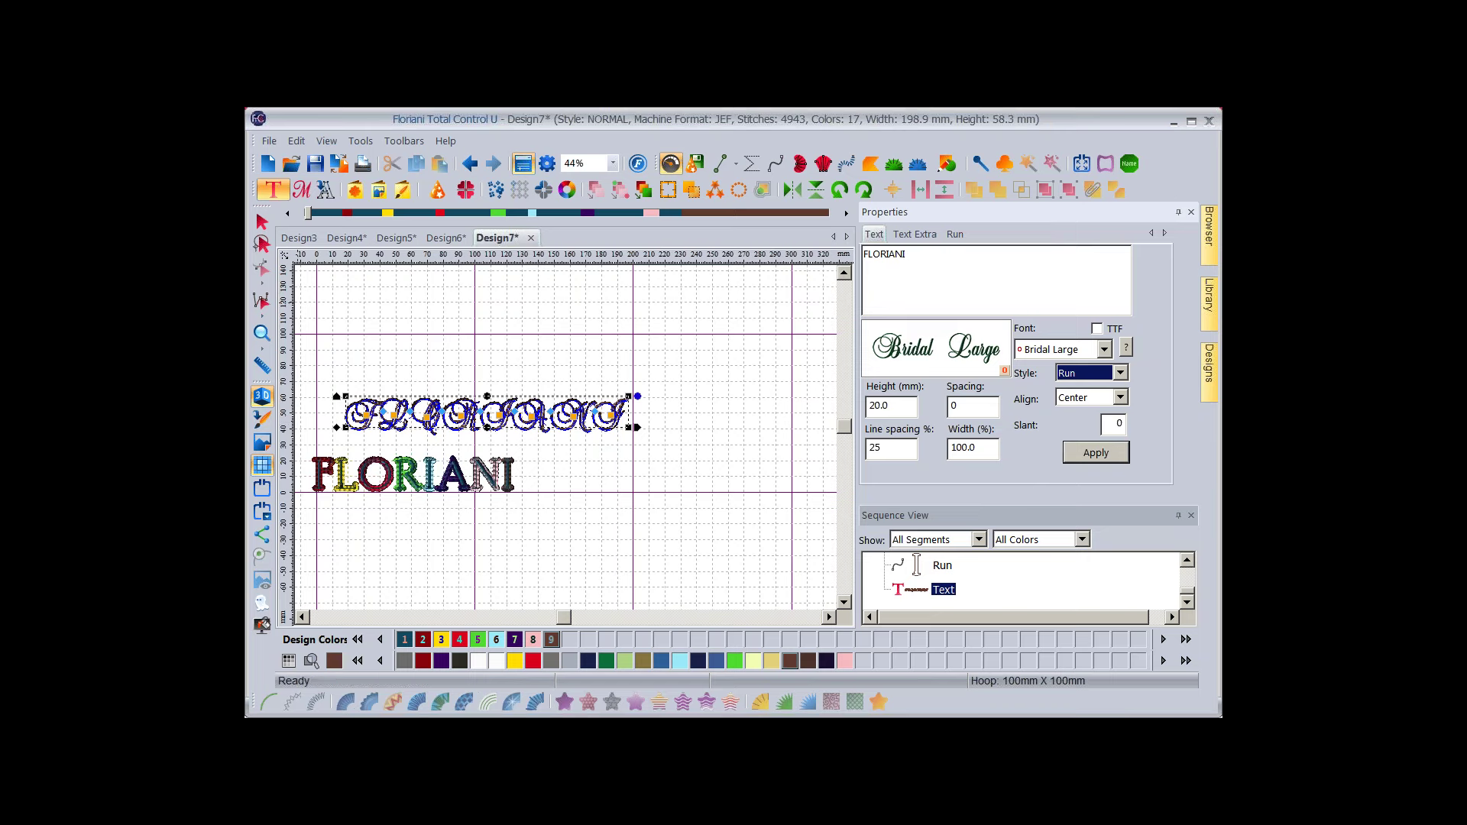
Delete the script FLORIANI lettering above the outlined one, and select the remaining design's letter F.
left_click(262, 222)
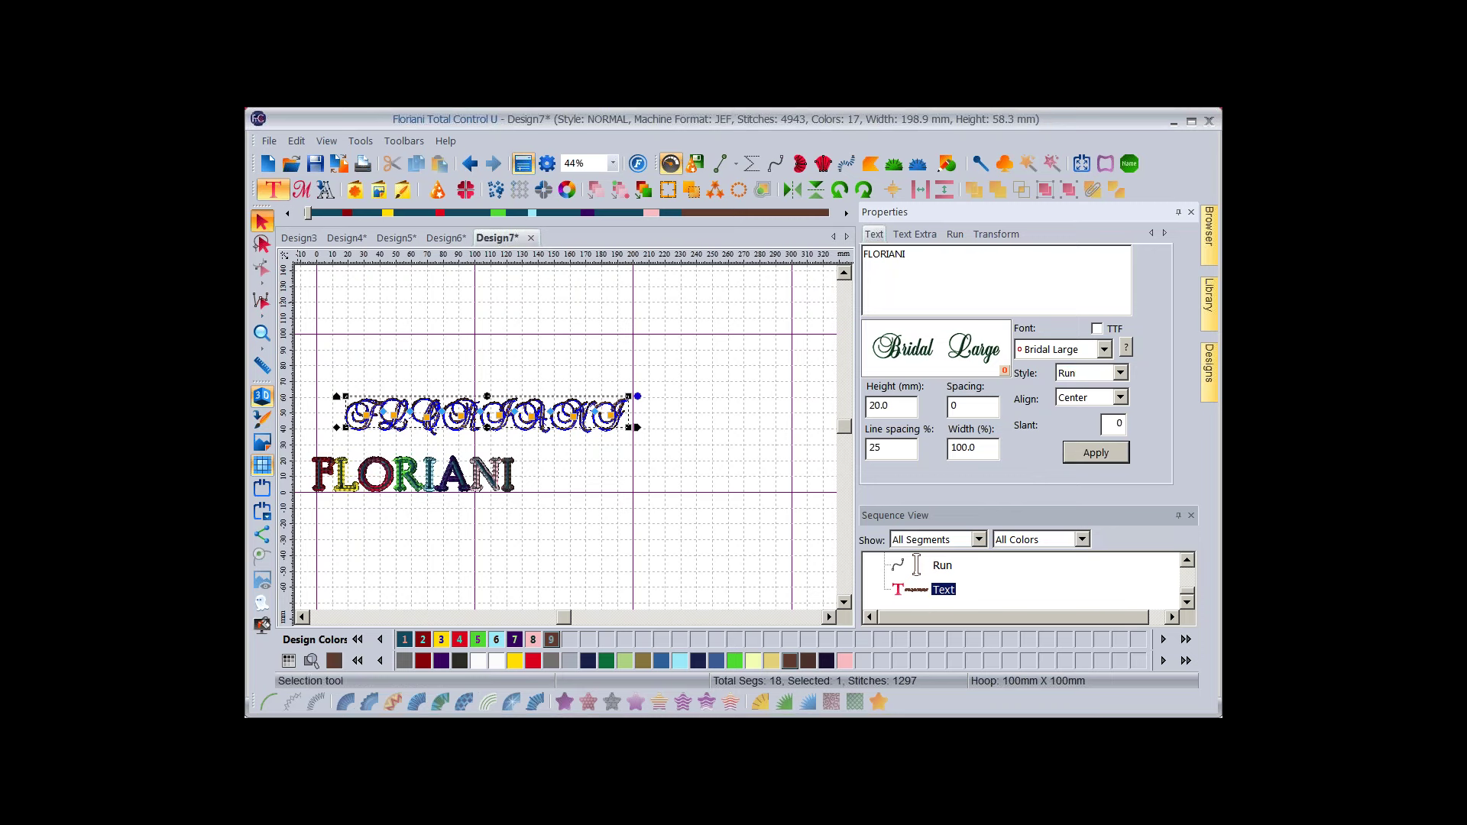
left_click(507, 475)
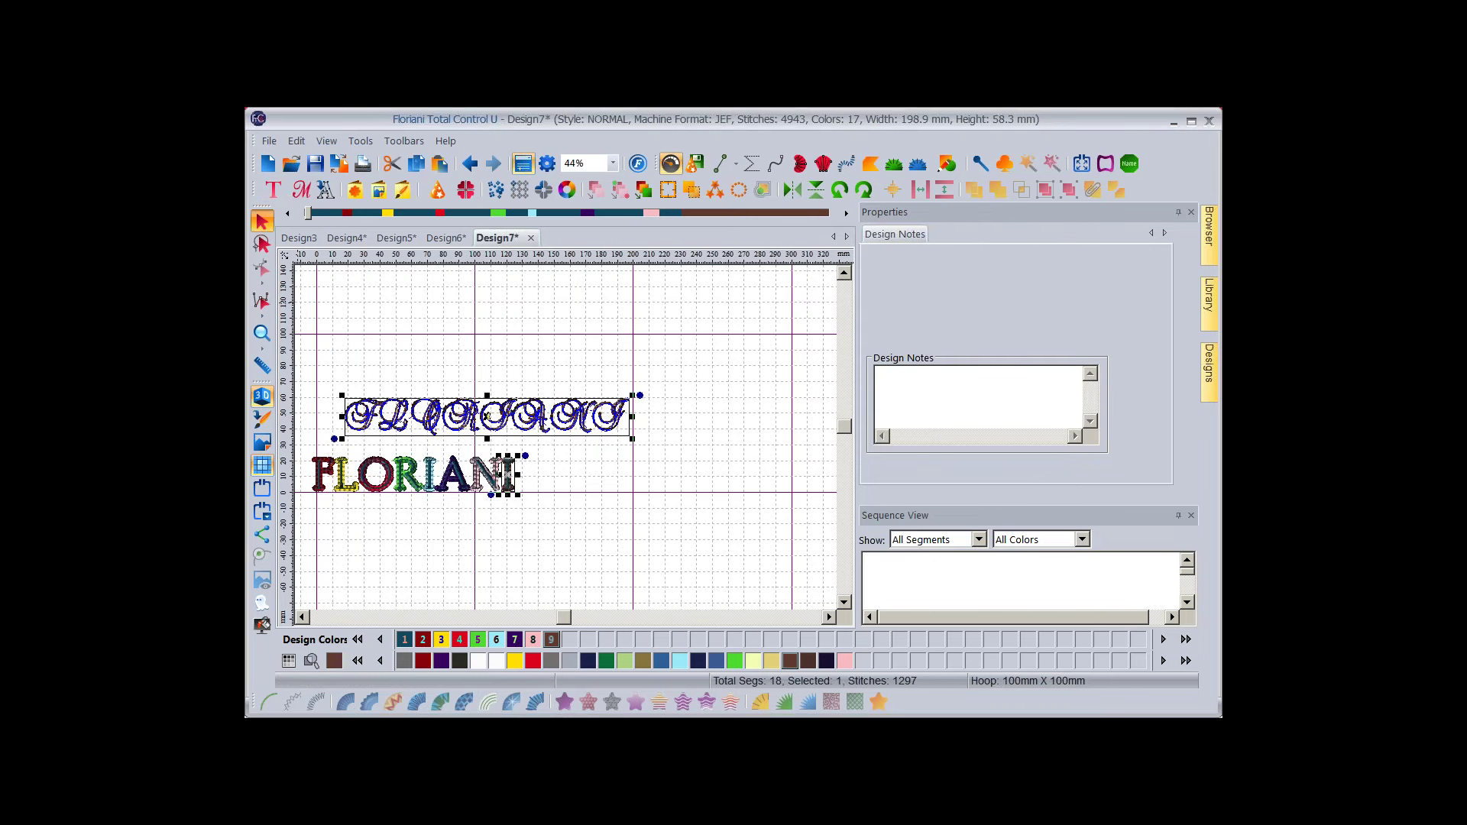
key("Delete")
left_click(273, 190)
left_click(613, 163)
left_click(579, 206)
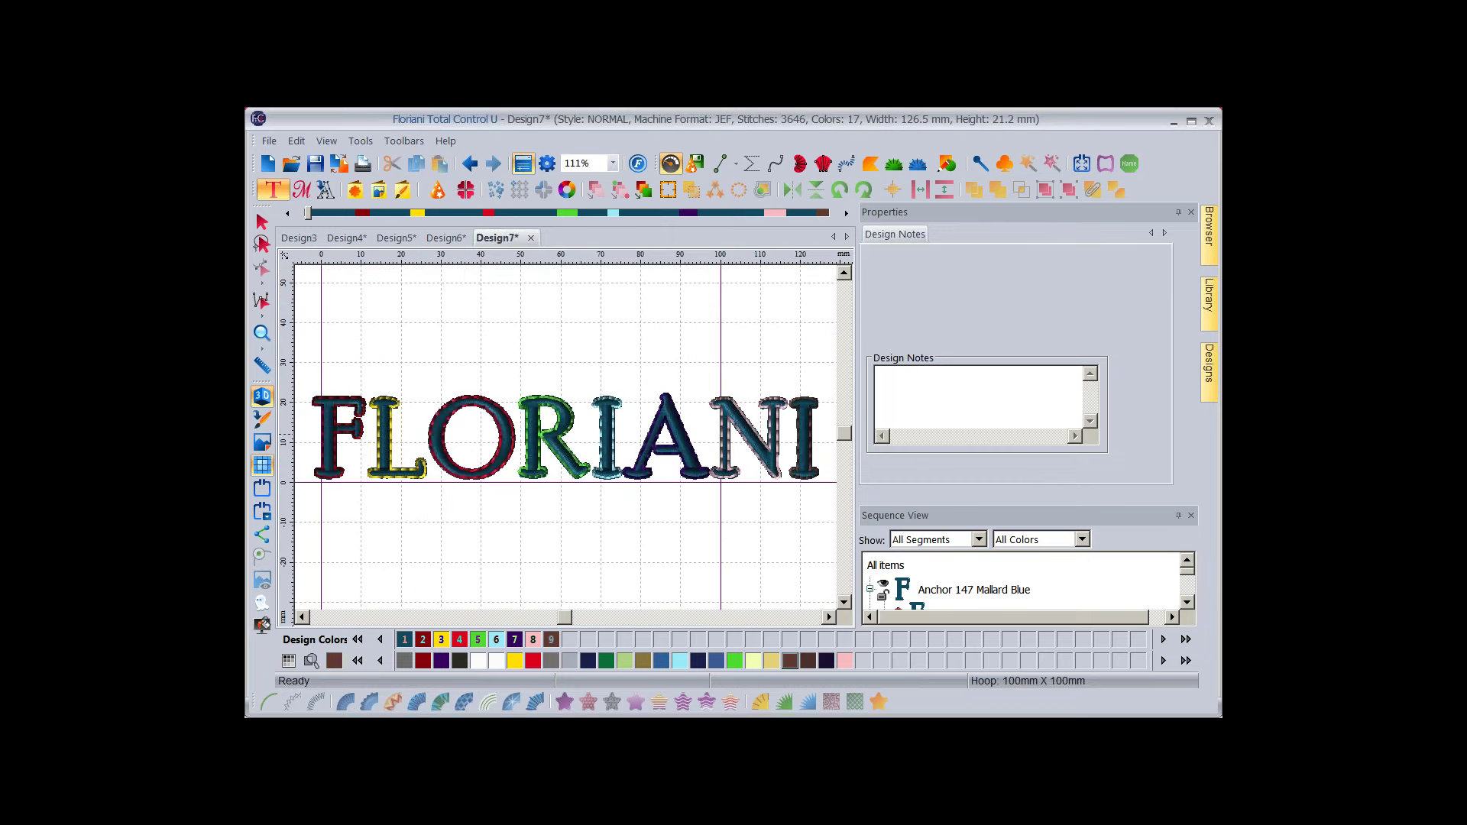
key("Escape")
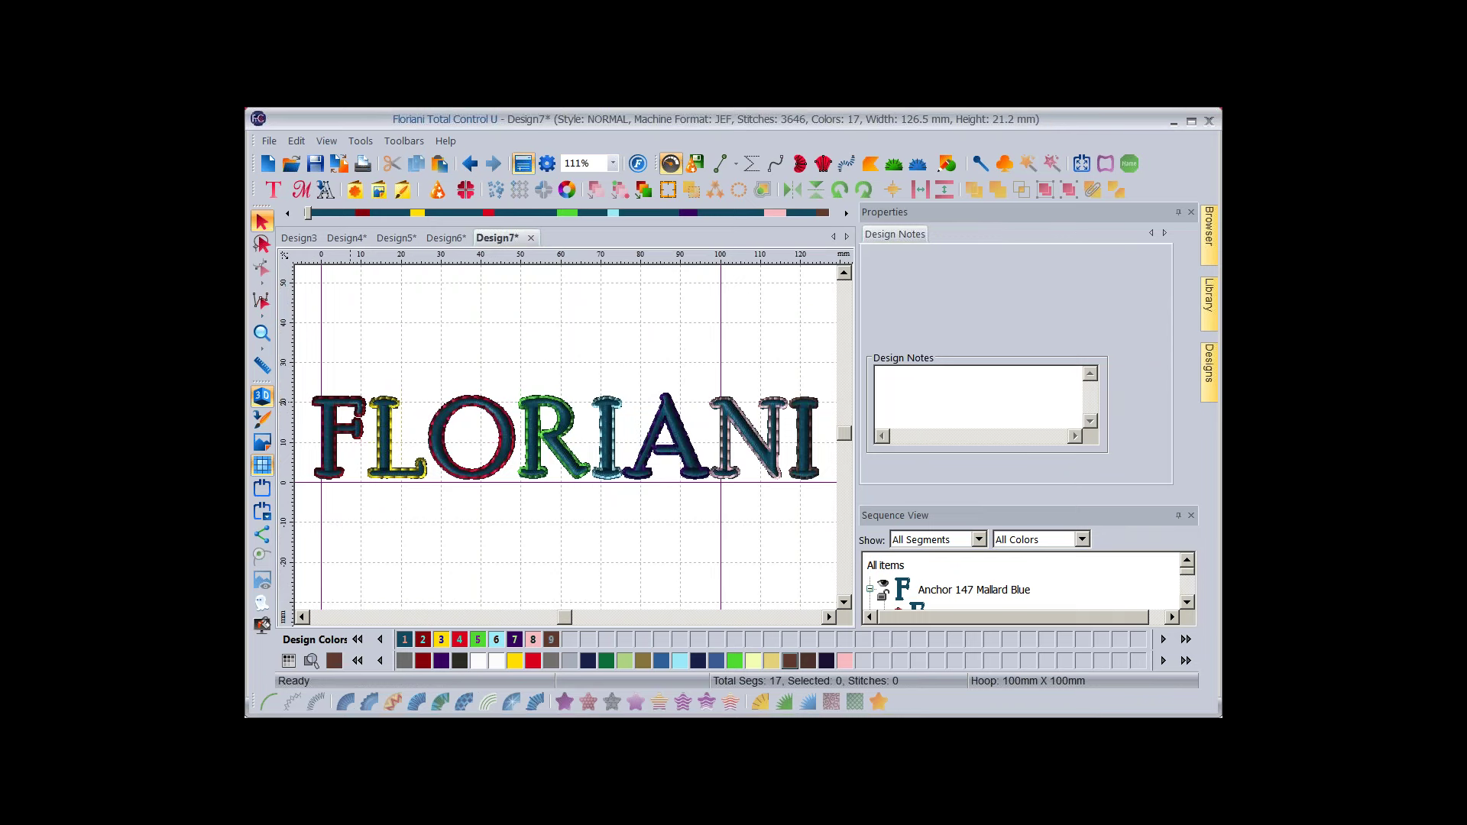
left_click(351, 403)
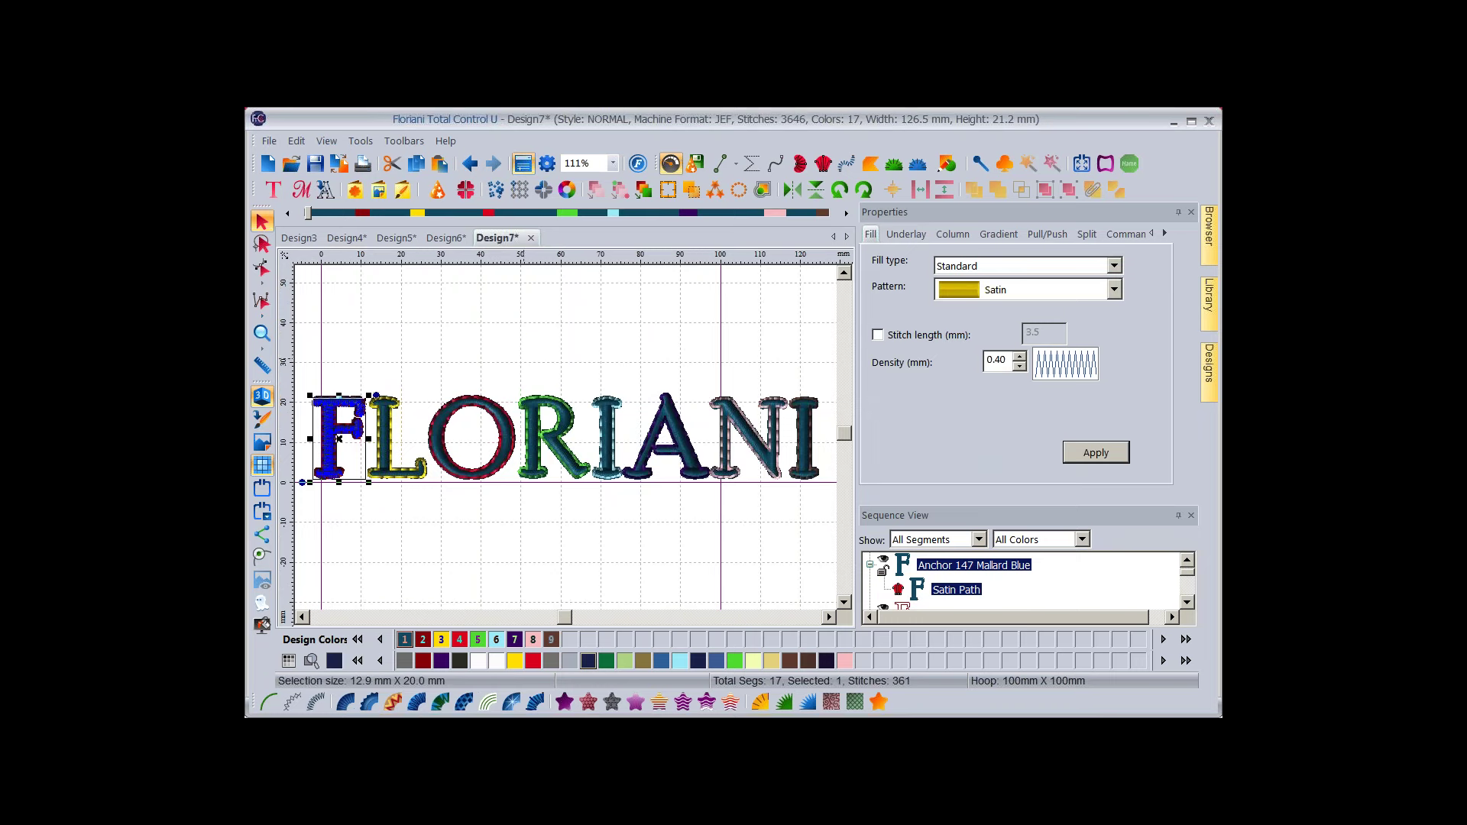
Create a new design, place a text object in it and choose the Daniel font.
left_click(267, 163)
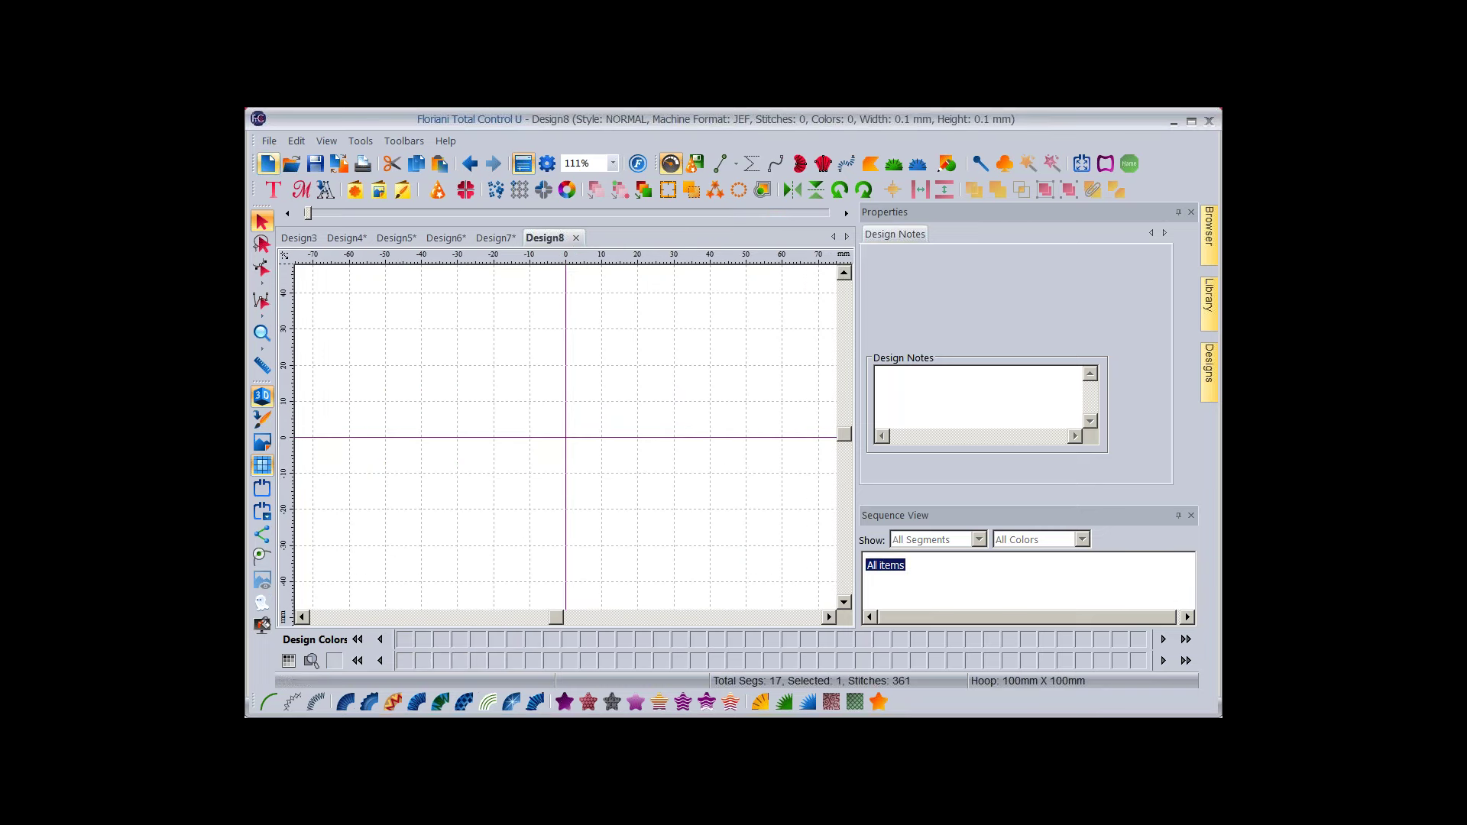
left_click(482, 456)
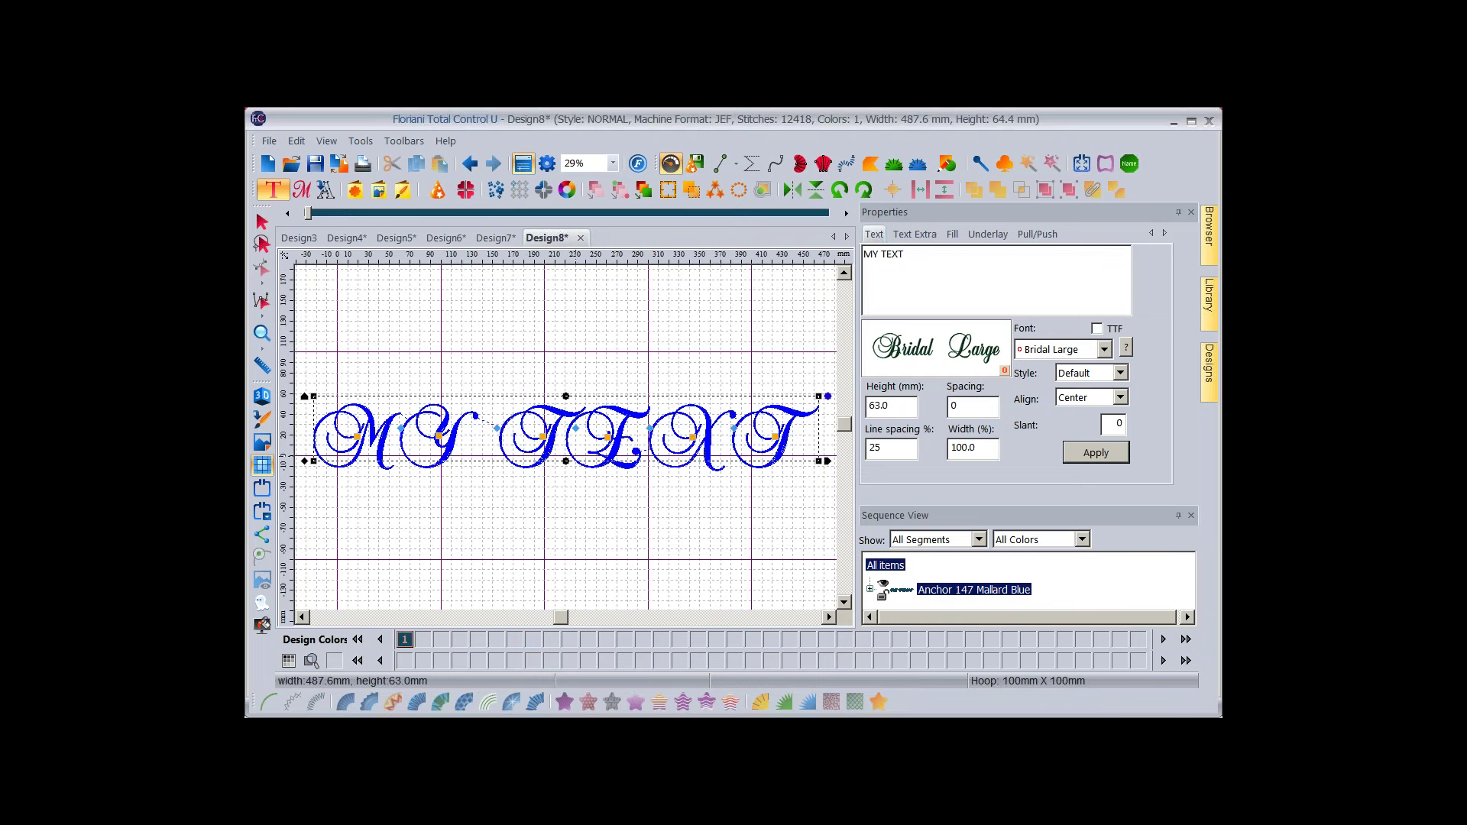
left_click(1103, 350)
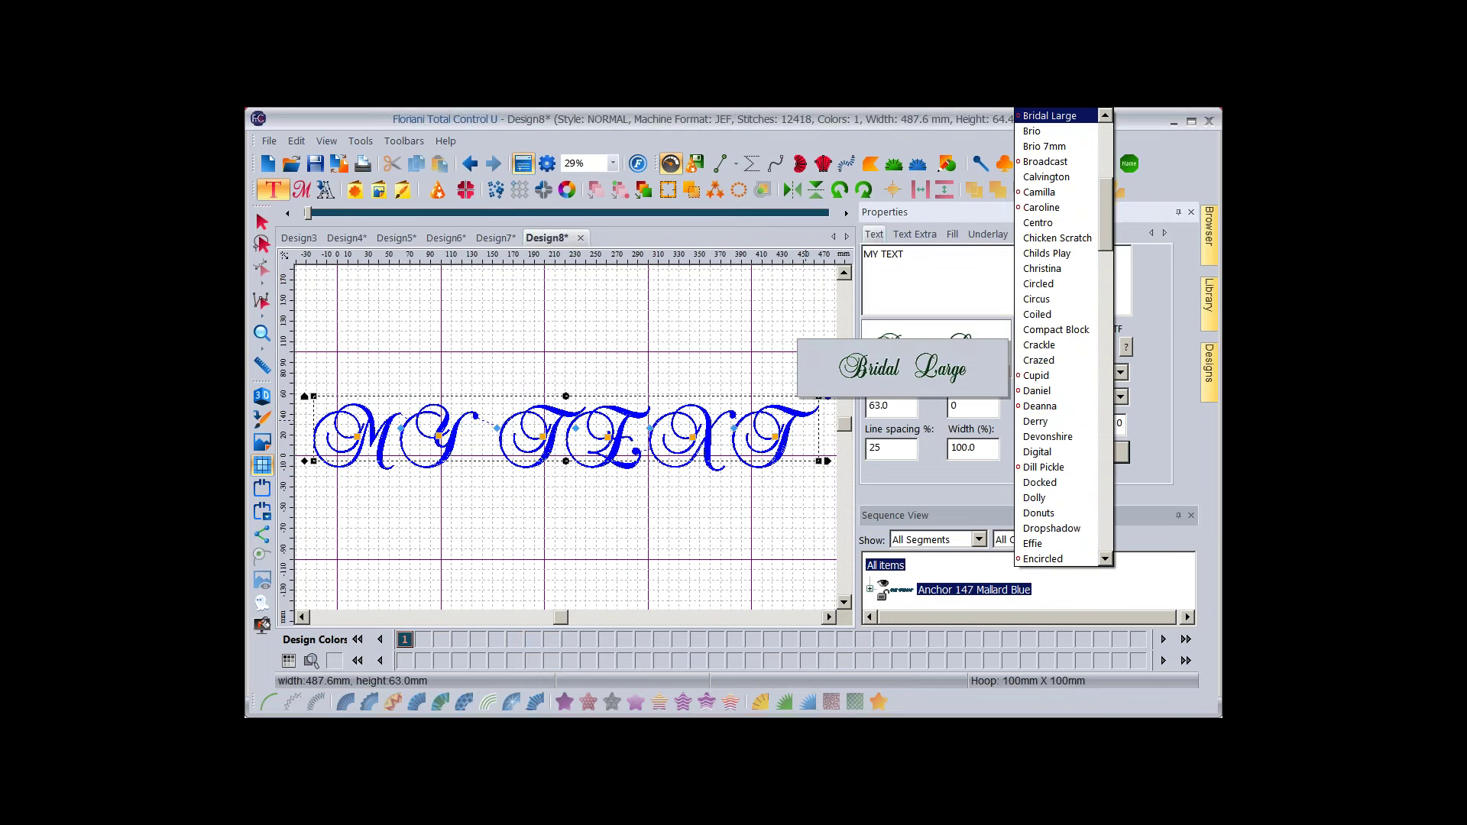
scroll(1062, 337, "down", 5)
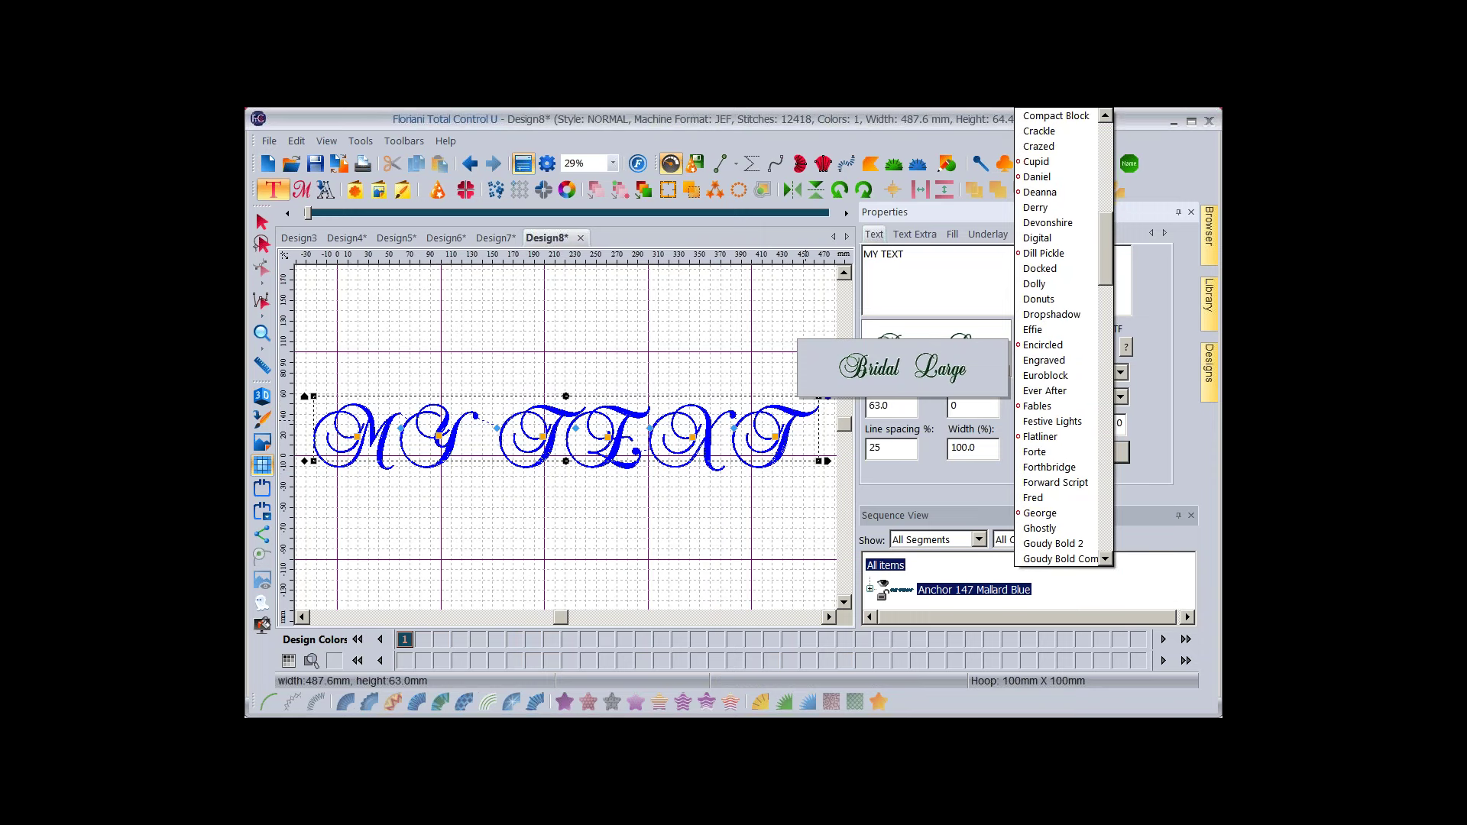
scroll(1062, 336, "down", 6)
scroll(1062, 336, "down", 5)
scroll(1062, 336, "up", 10)
scroll(1062, 337, "up", 3)
left_click(1058, 192)
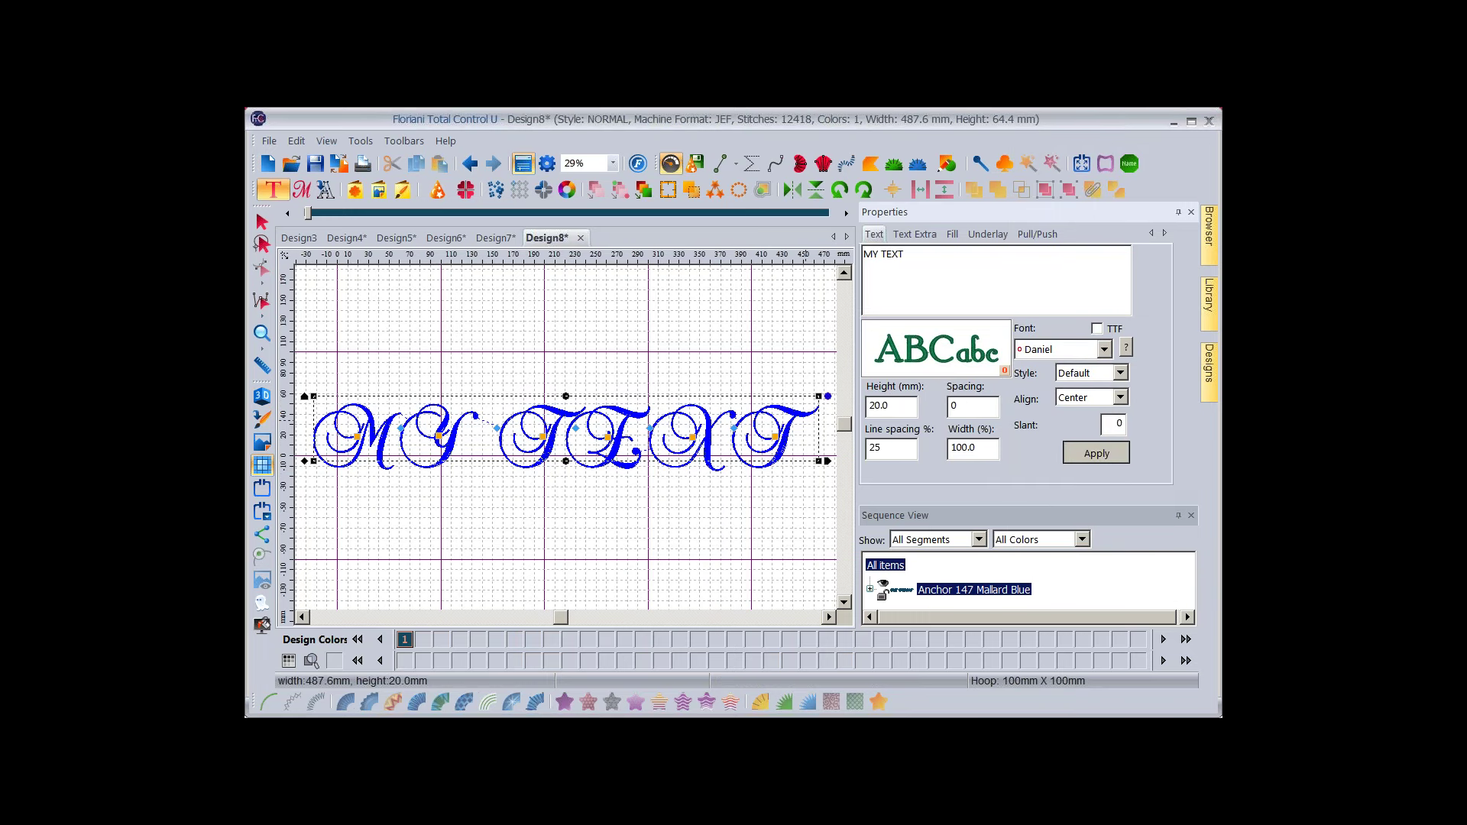
Replace the sample text with FLORIANI and apply it in the Daniel font.
type("FLORIANI")
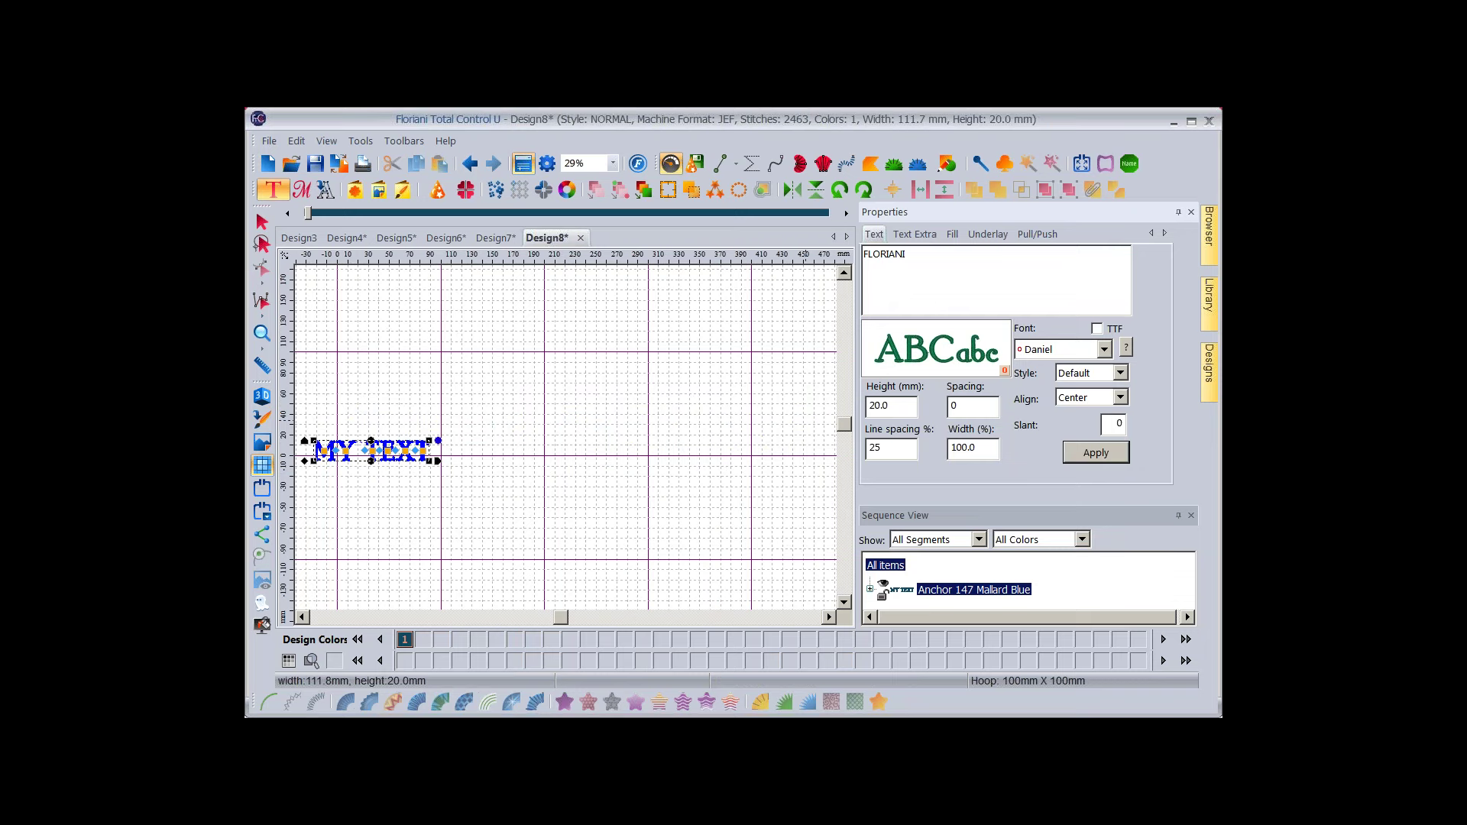
left_click(1095, 453)
left_click(613, 164)
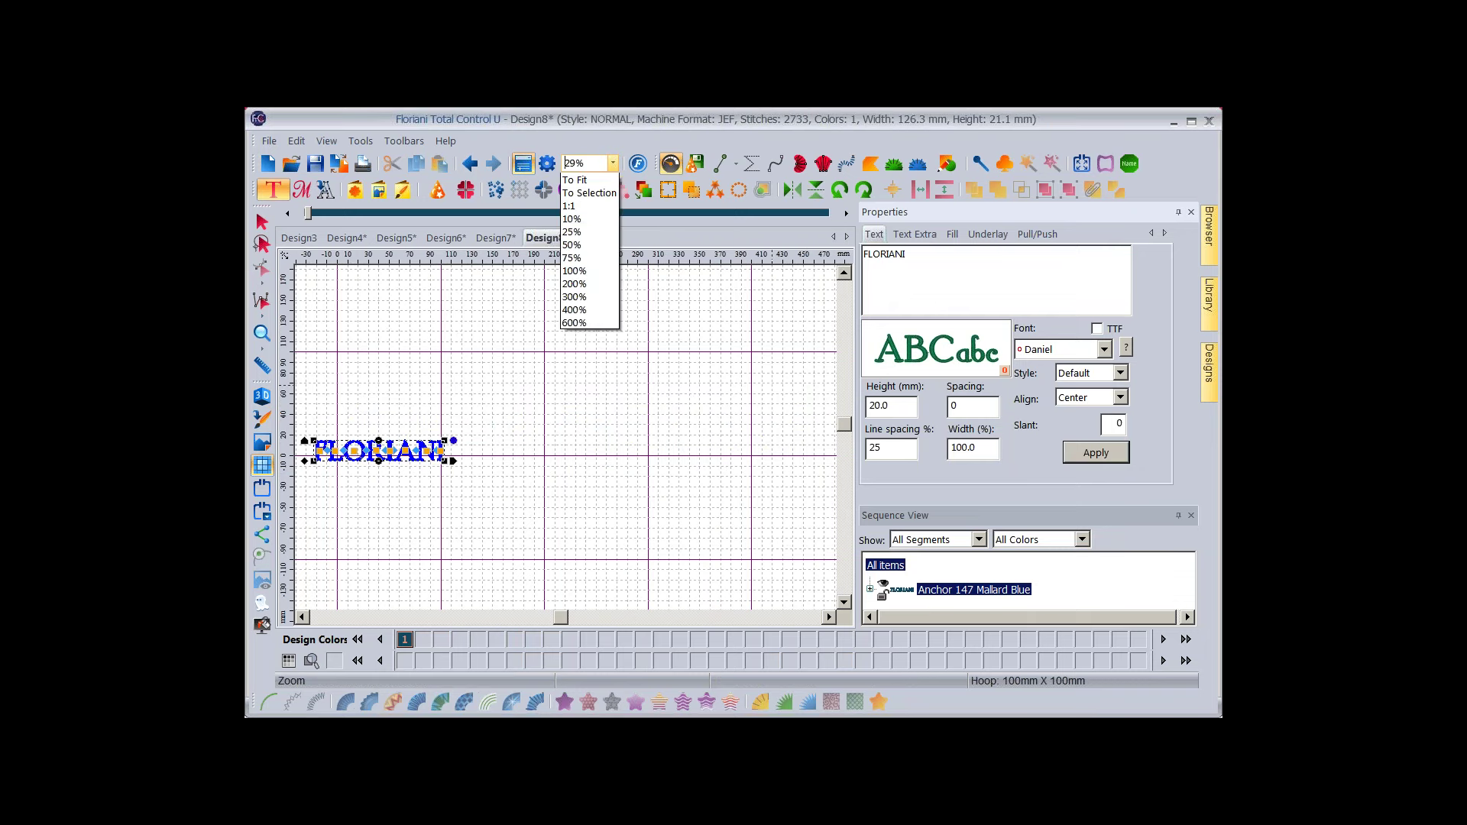
key("Escape")
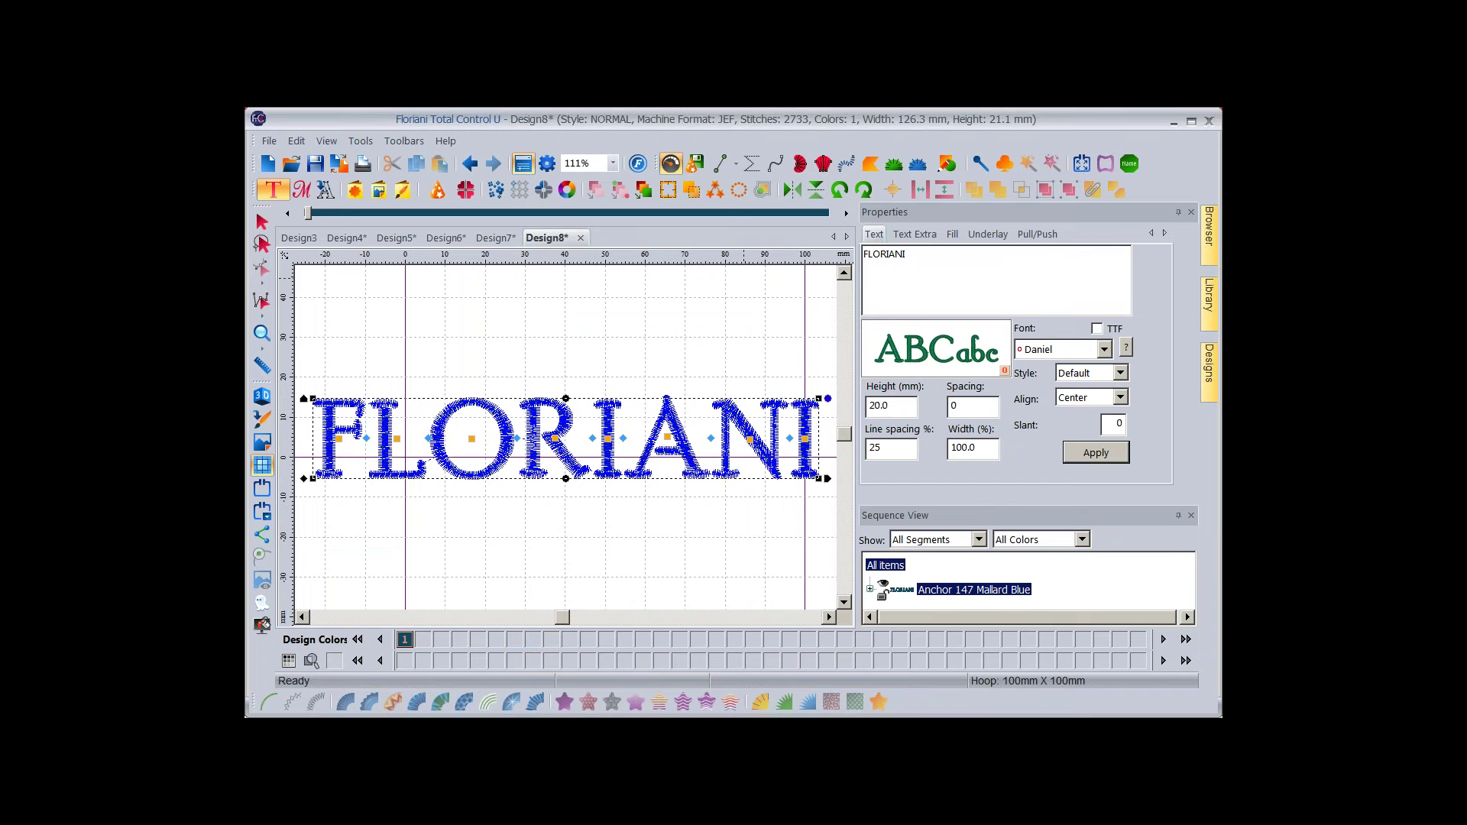
left_click(612, 163)
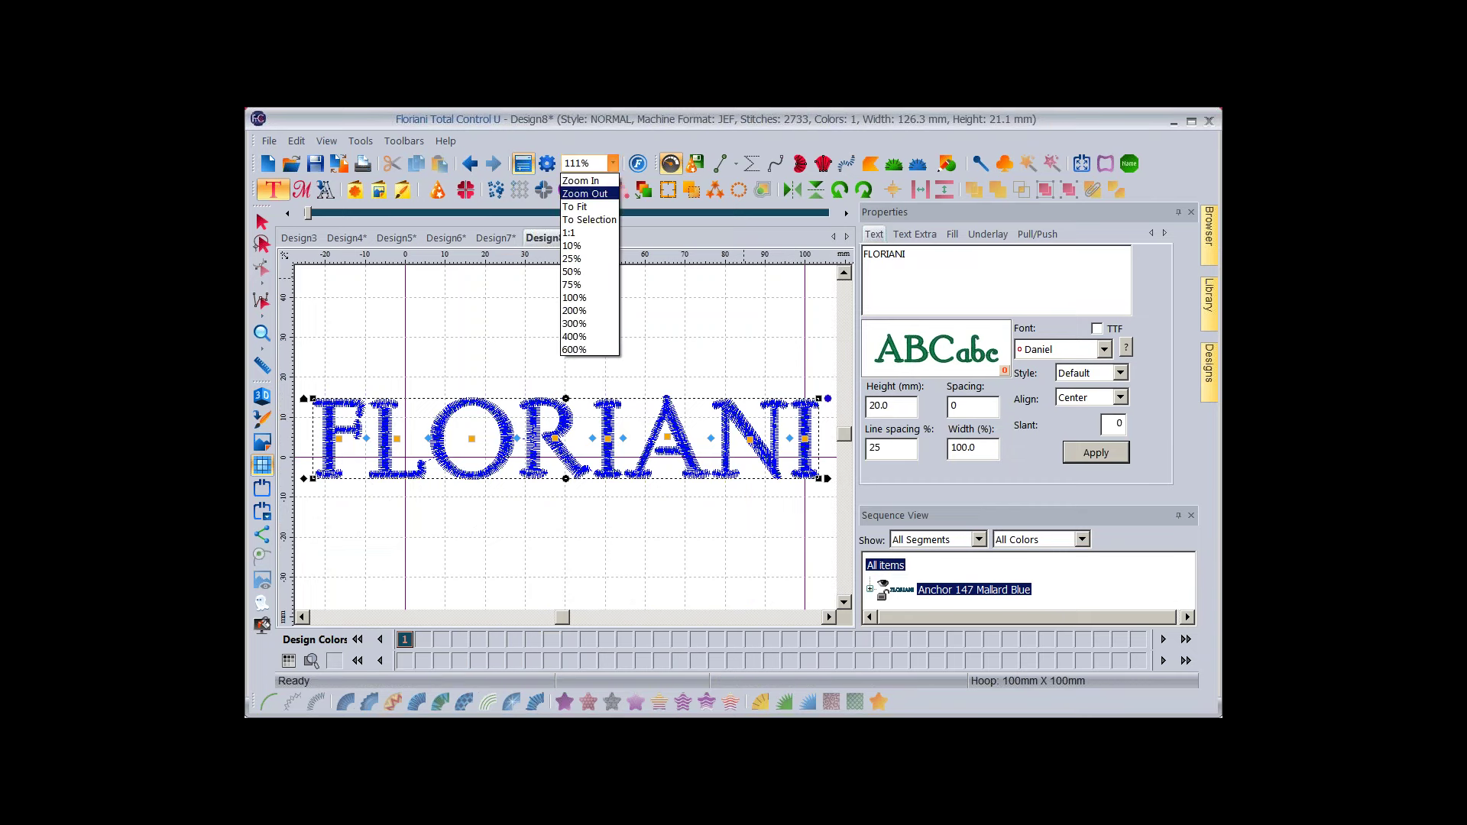
left_click(584, 193)
key("Escape")
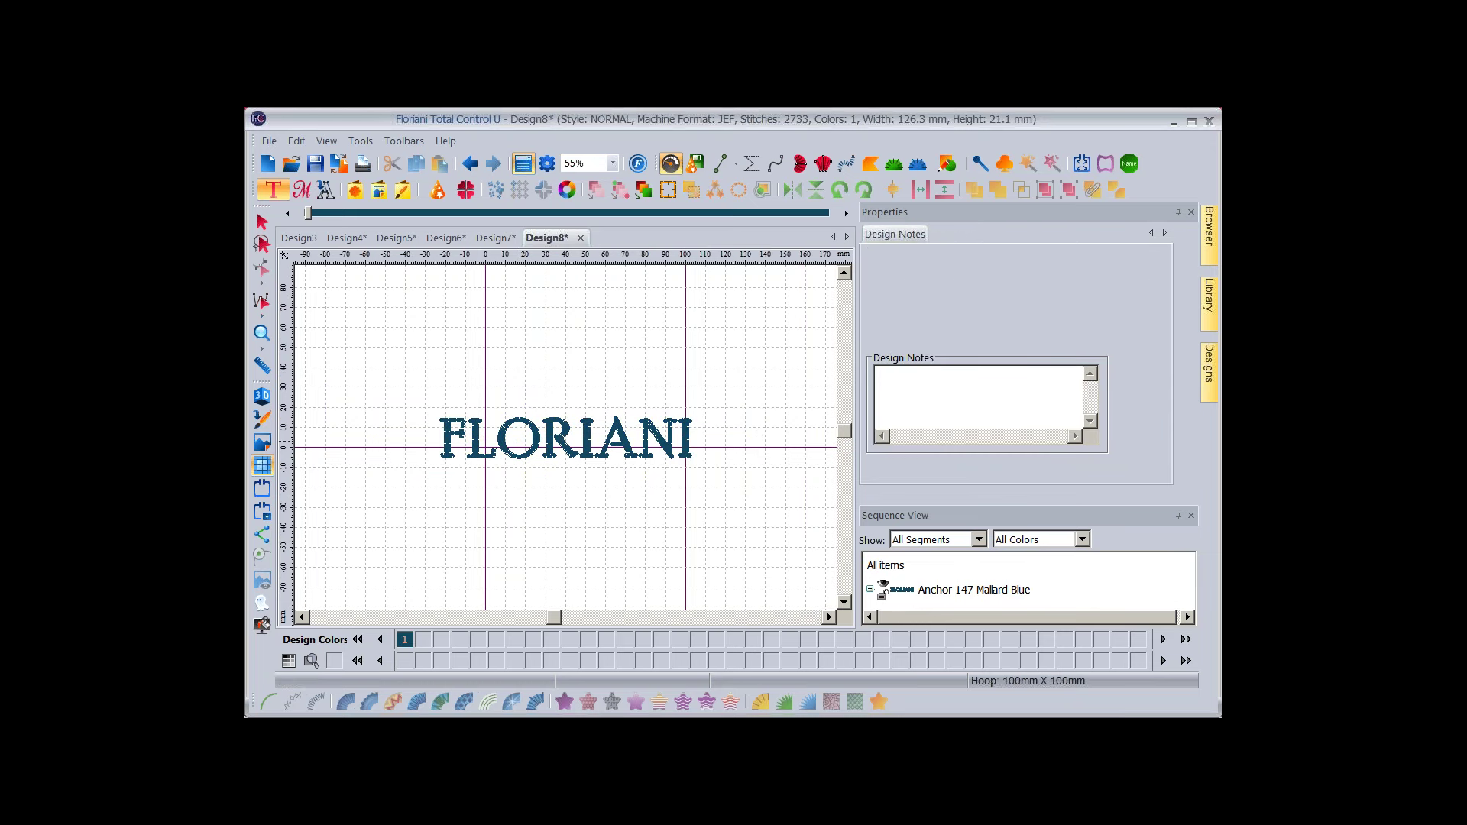
Open the FLORIANI lettering for editing with the Text tool and switch the measurement units to inches.
left_click(566, 437)
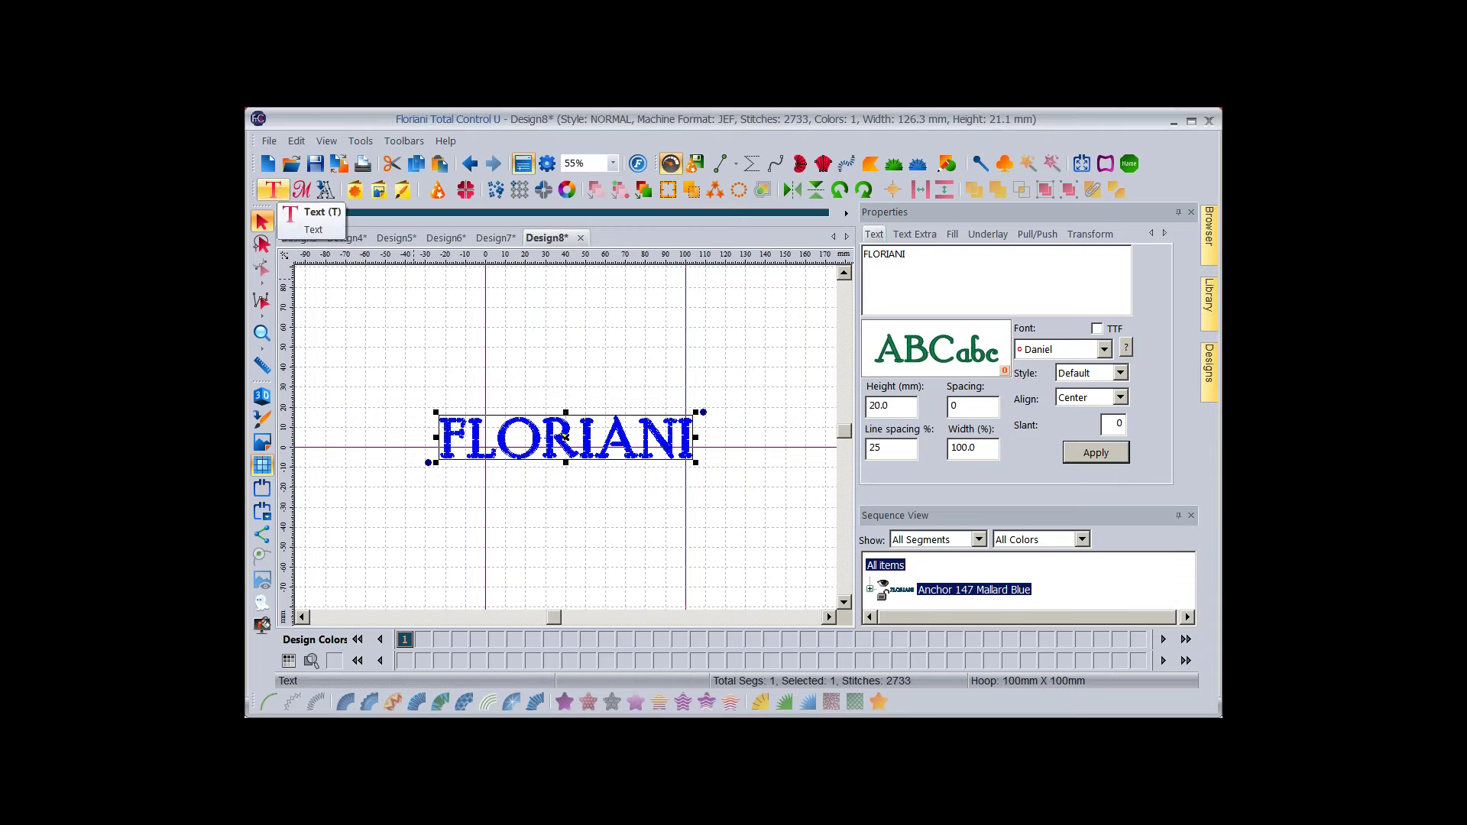
left_click(275, 191)
left_click(267, 213)
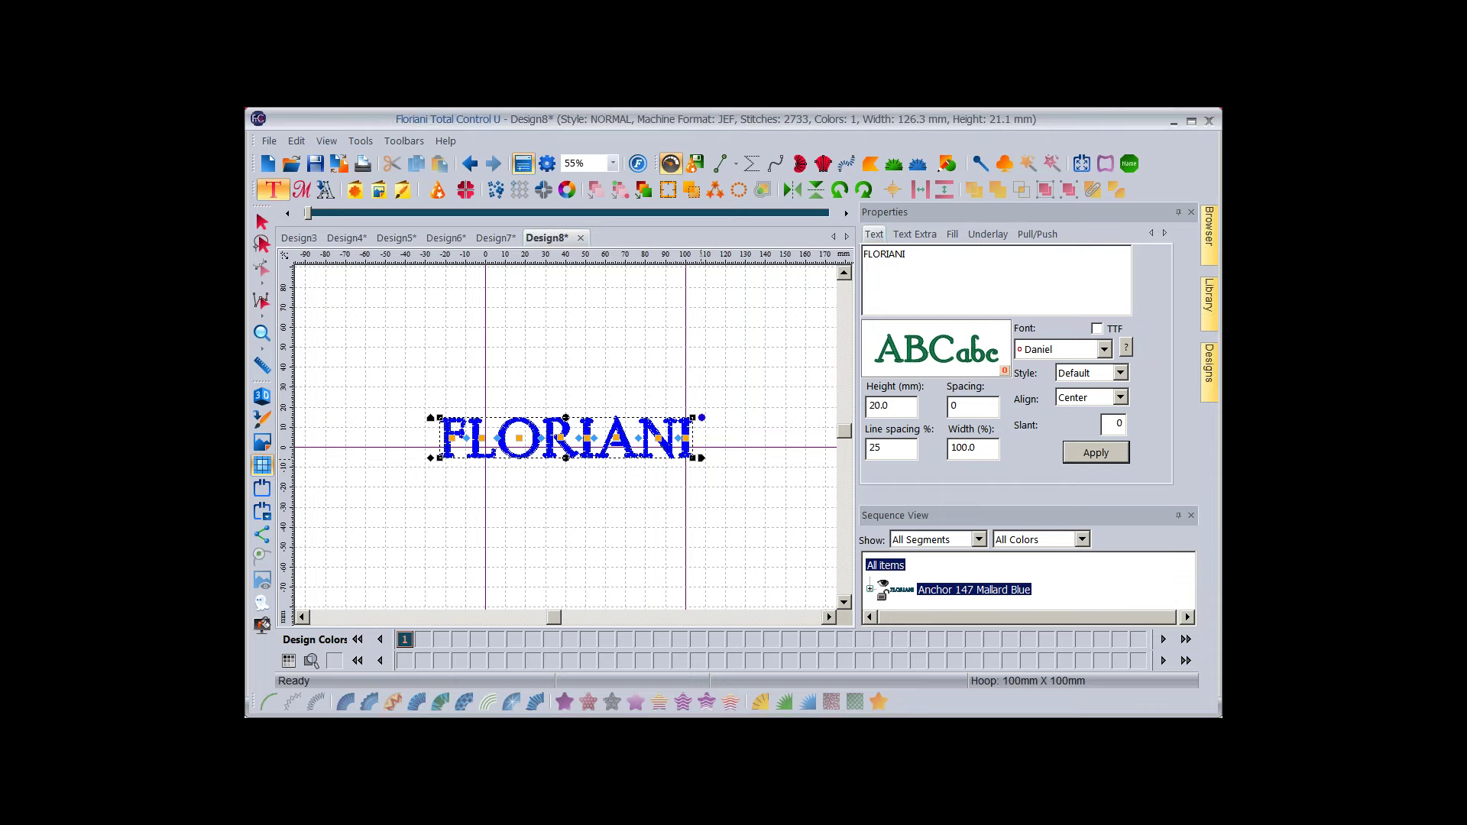
right_click(754, 259)
left_click(797, 285)
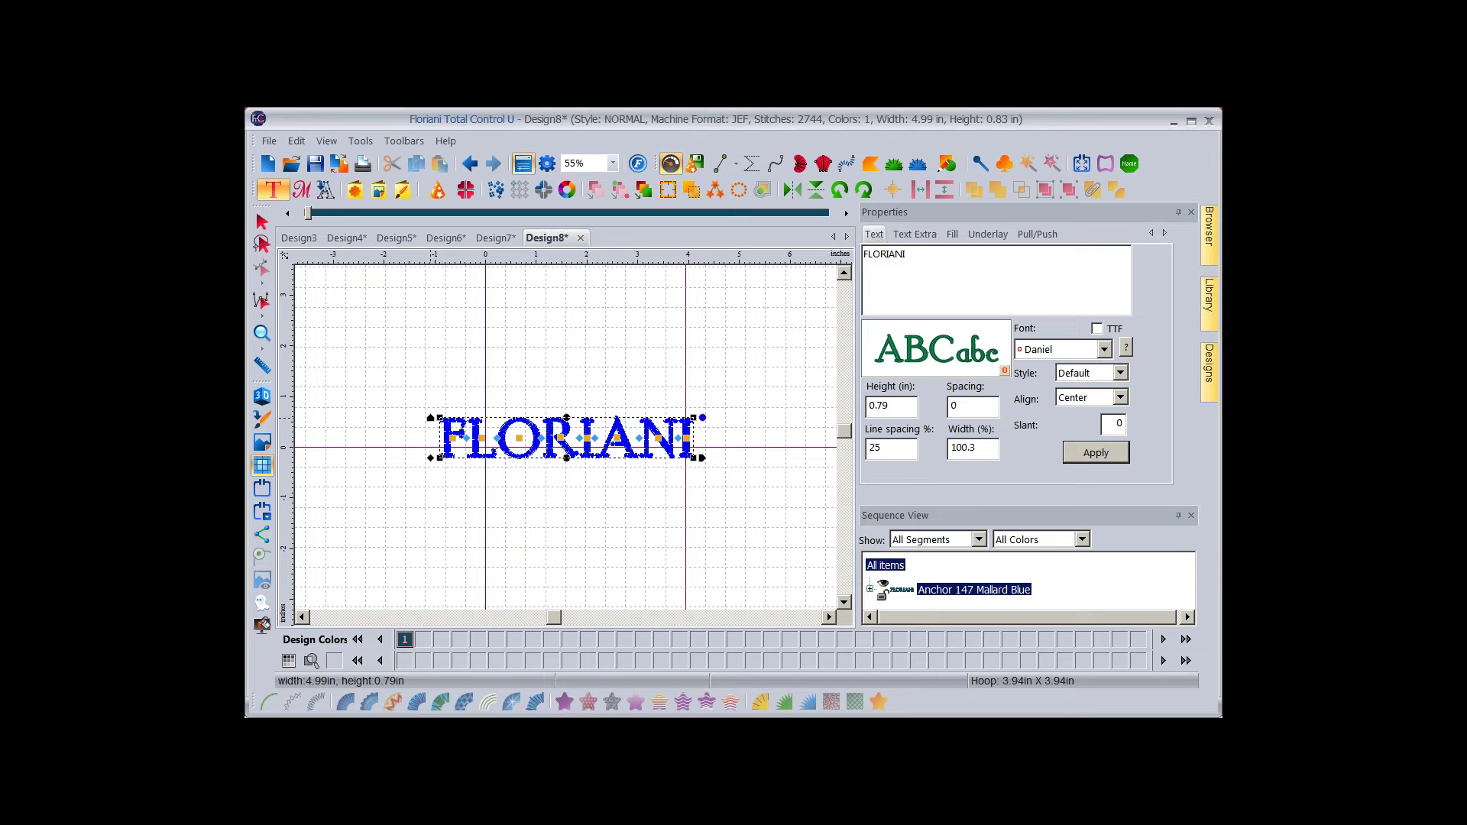
Enlarge the FLORIANI lettering freehand to about 7.28 in wide and 1.15 in high, and slant it about -2 degrees.
left_click_drag(694, 418, 809, 398)
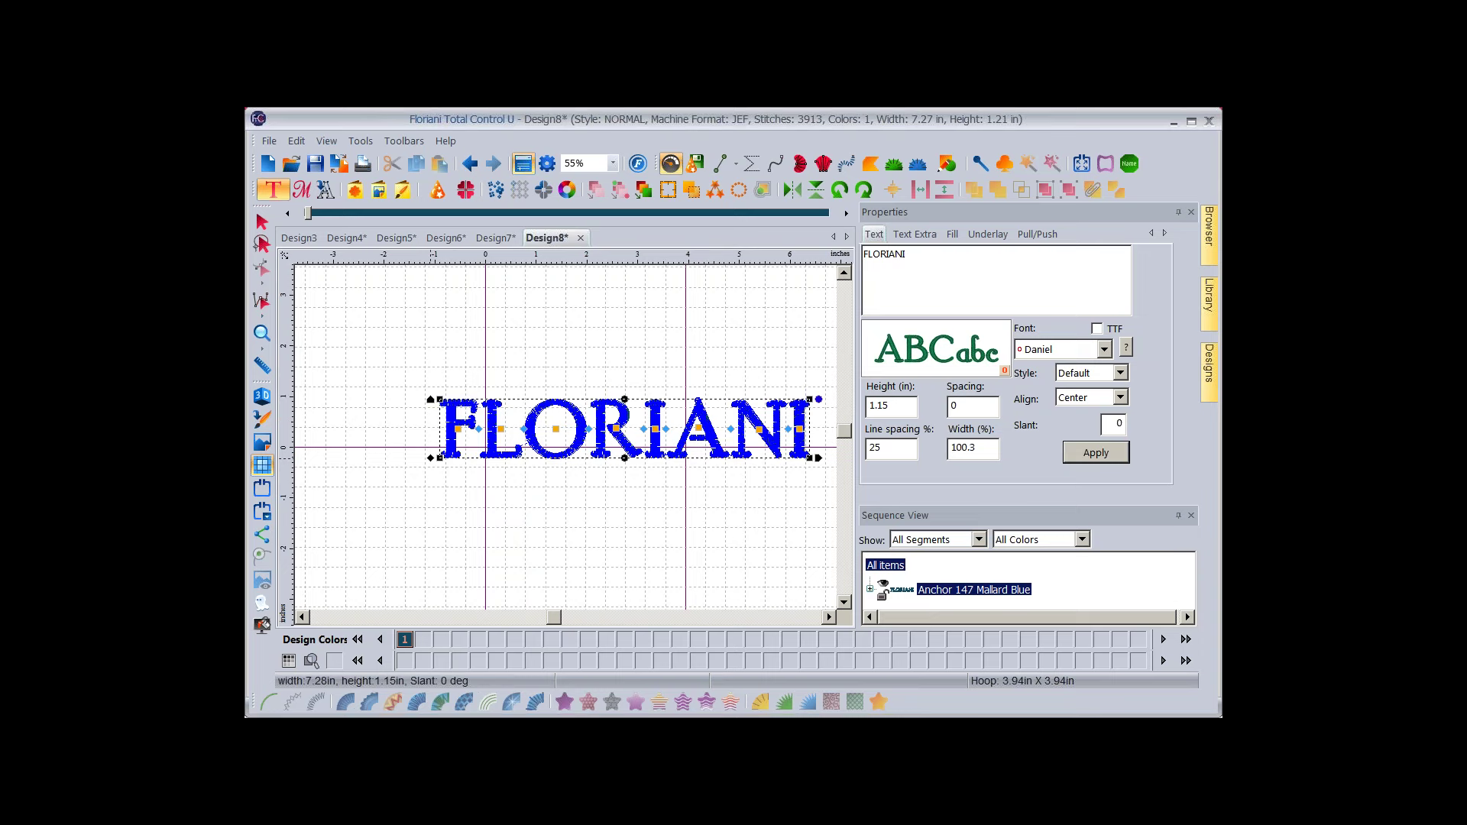
mouse_move(431, 458)
left_mouse_down()
mouse_move(384, 462)
mouse_move(415, 462)
left_mouse_up()
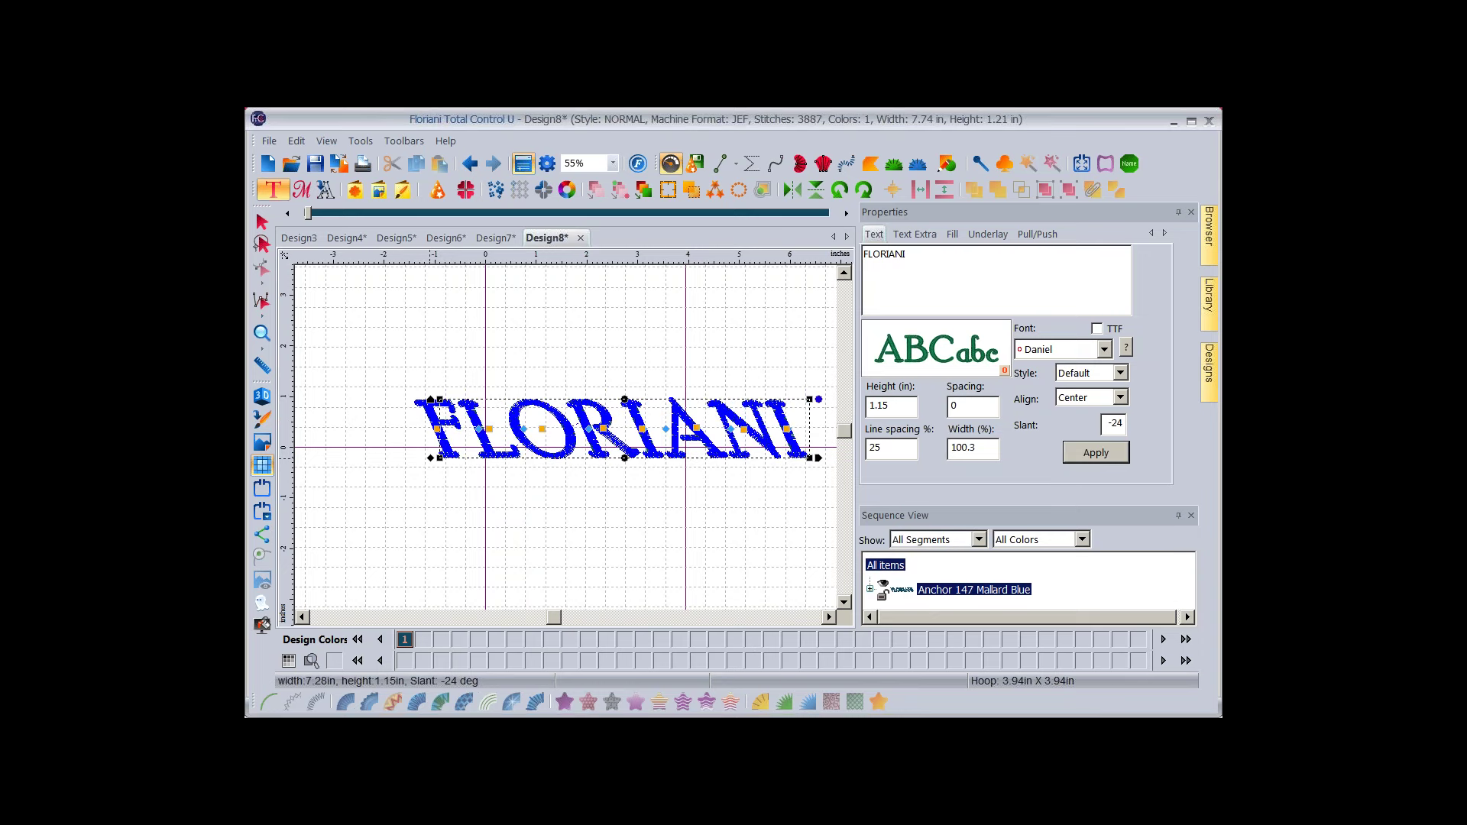
left_click_drag(430, 458, 452, 458)
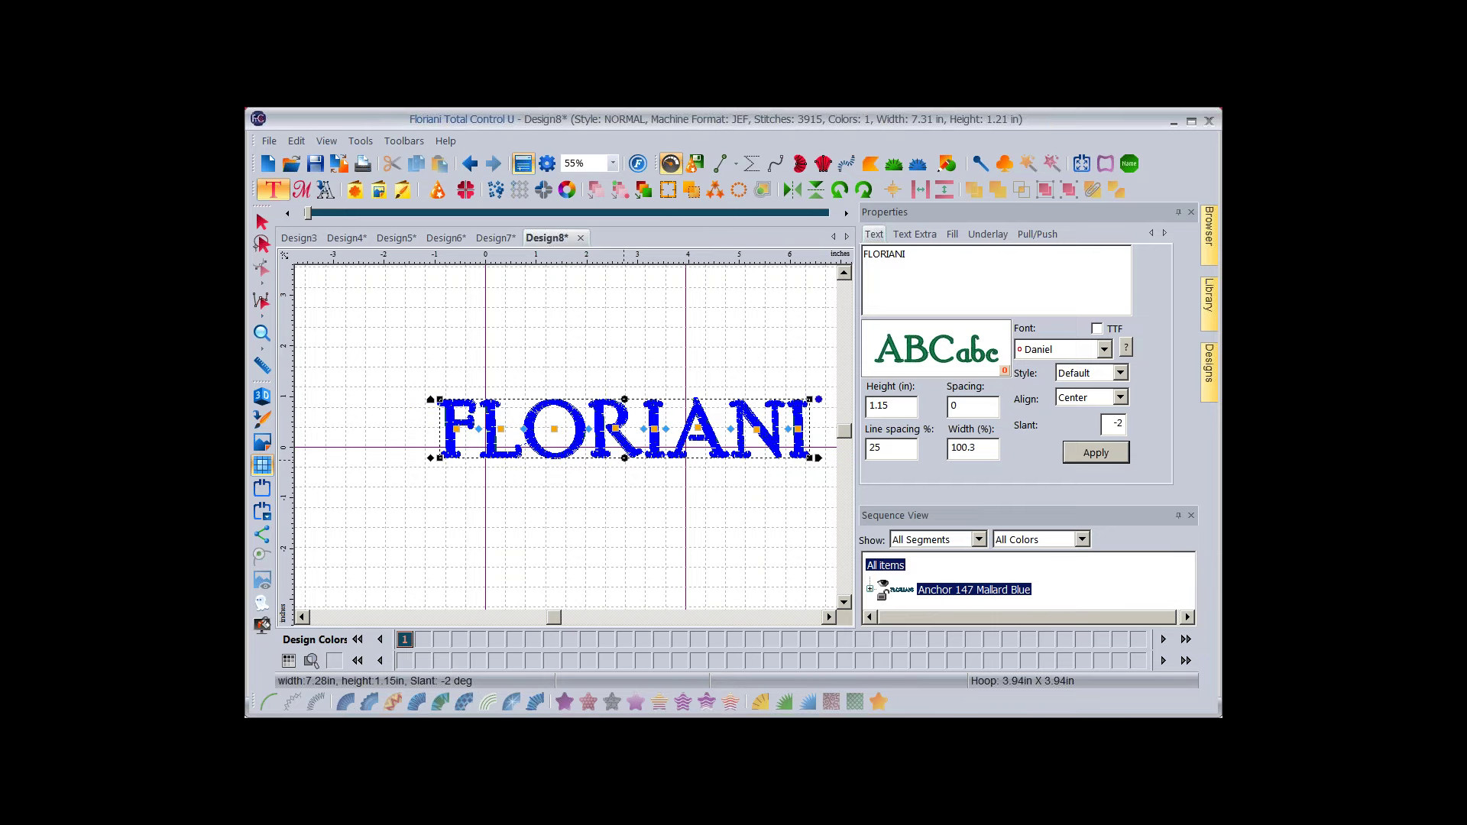
Try bending the FLORIANI lettering into a downward arc, and undo the bend.
left_click_drag(625, 457, 625, 532)
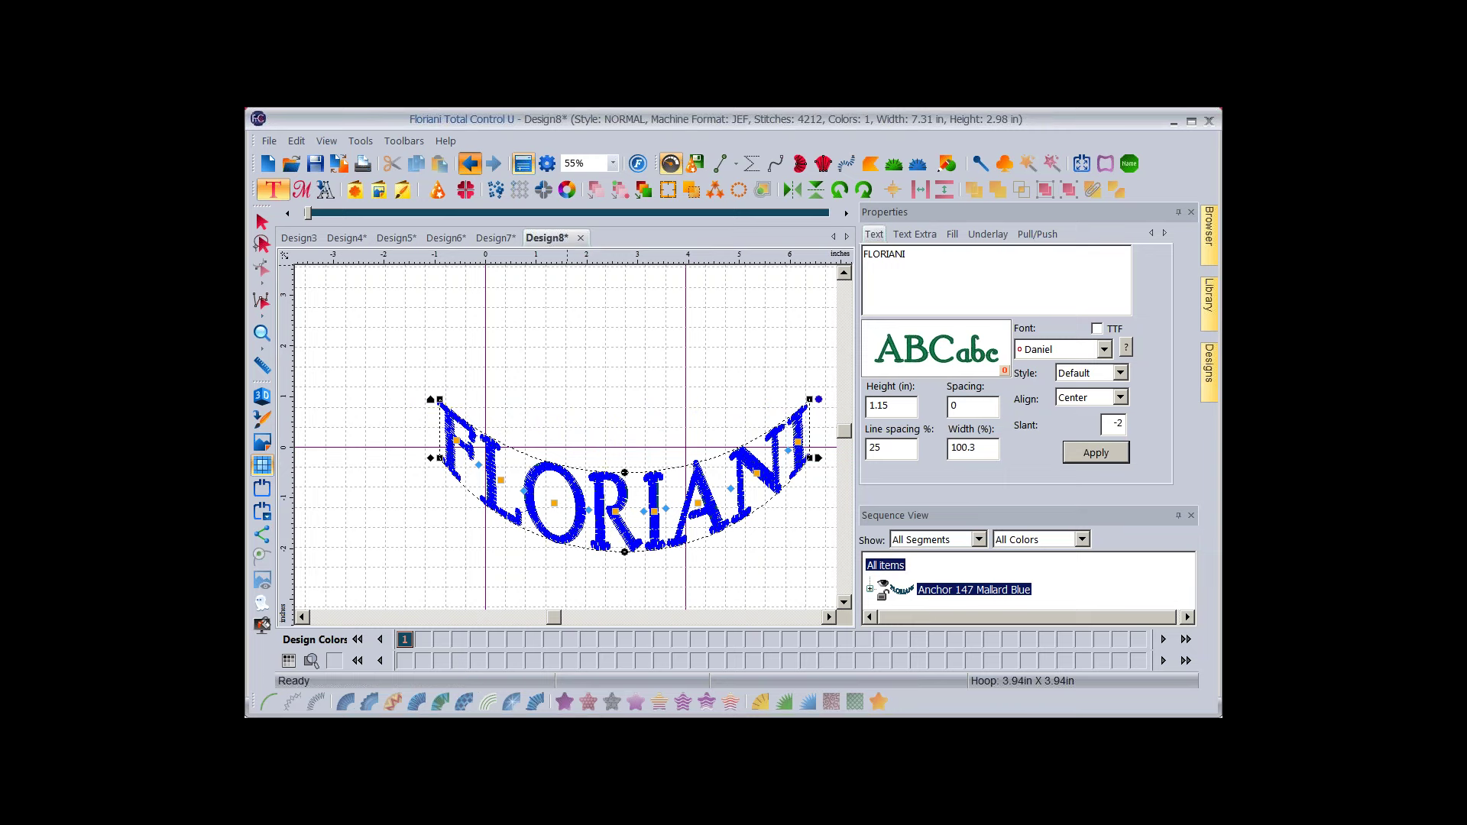
left_click(470, 163)
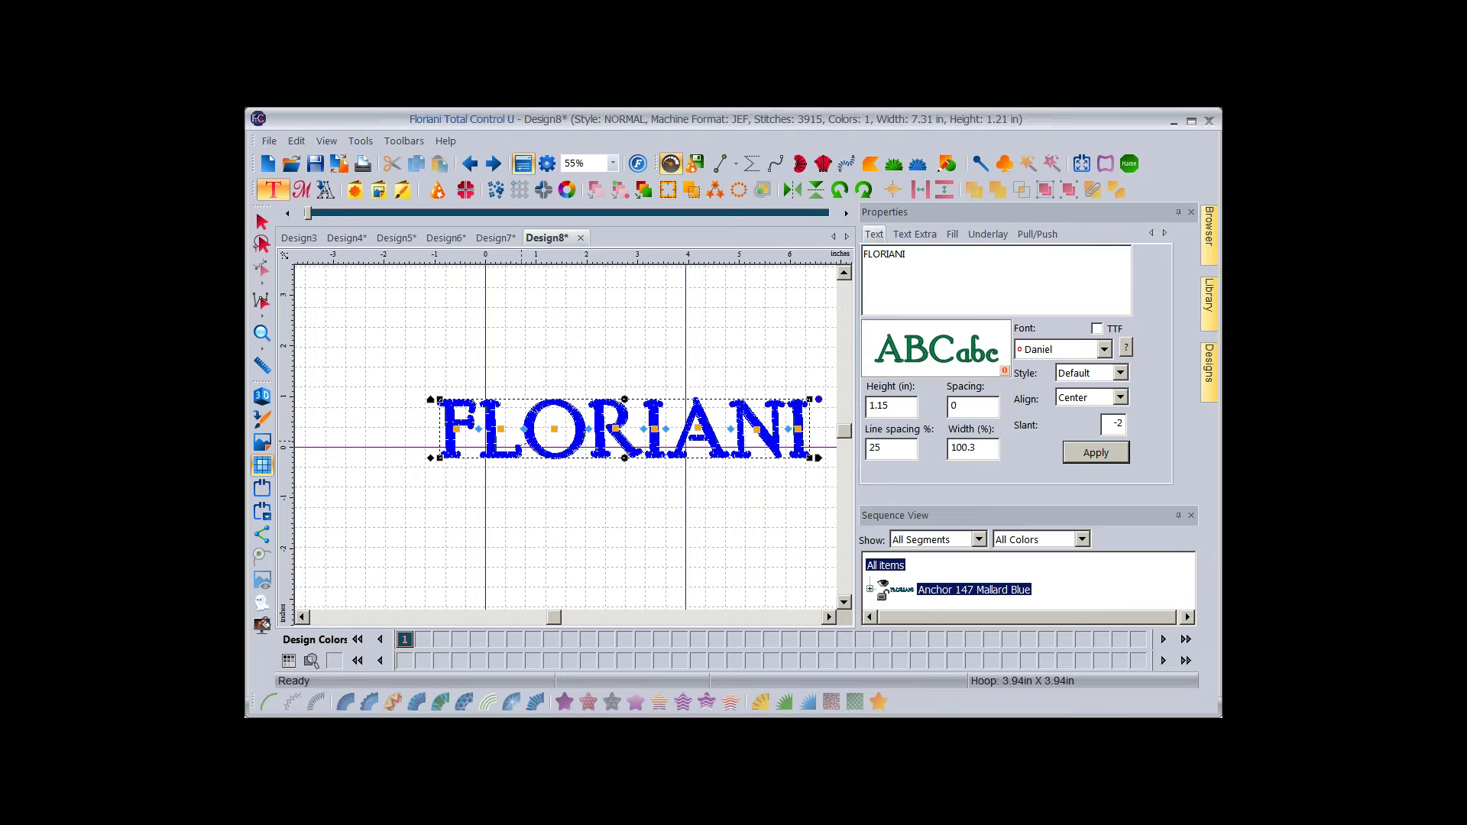
Raise the envelope's upper corner at the F to about 3.44 in overall height, and adjust the lettering's width to about 7.13 in.
left_click_drag(430, 399, 438, 284)
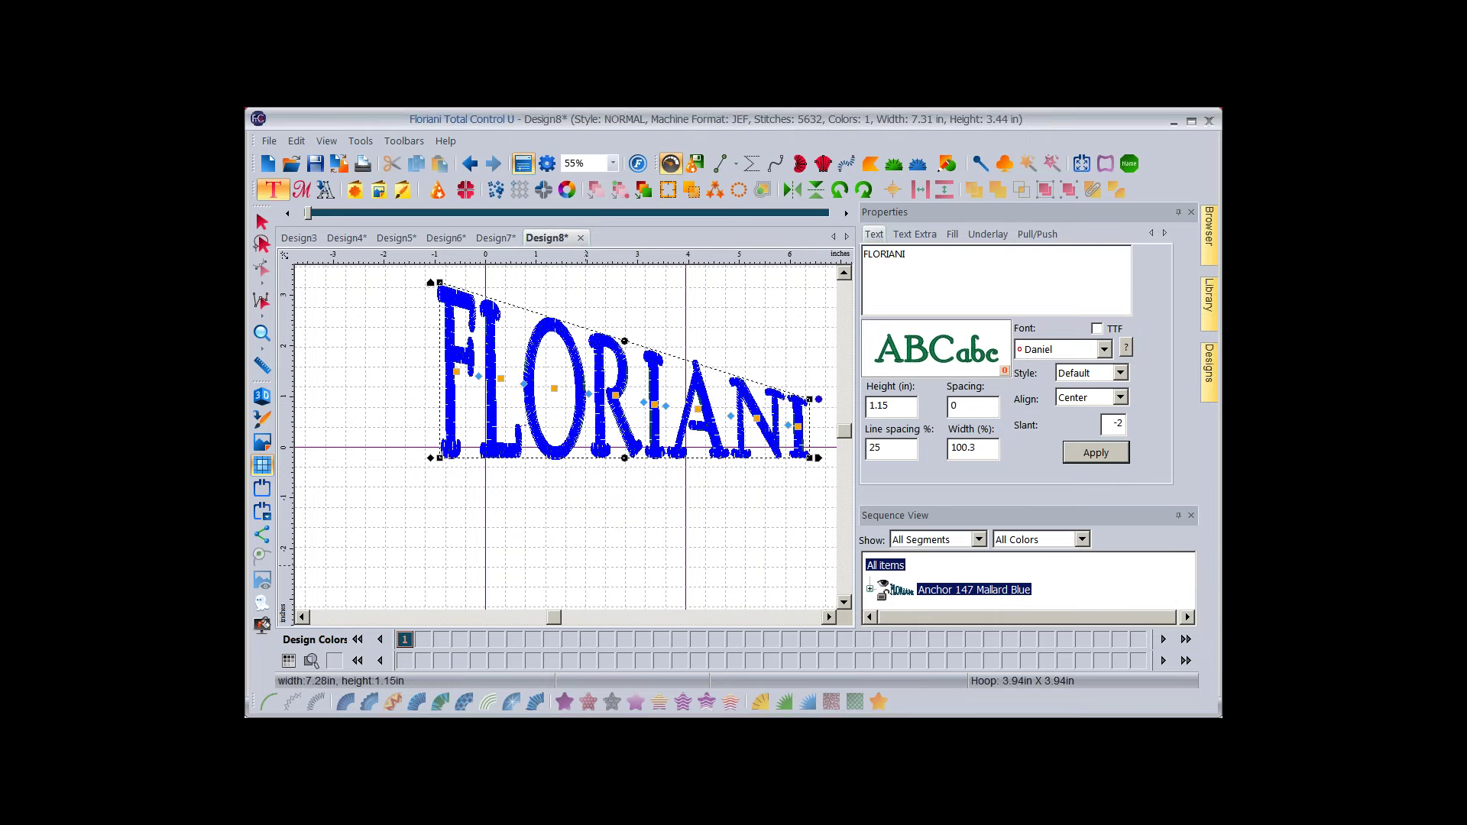
scroll(566, 435, "right", 2)
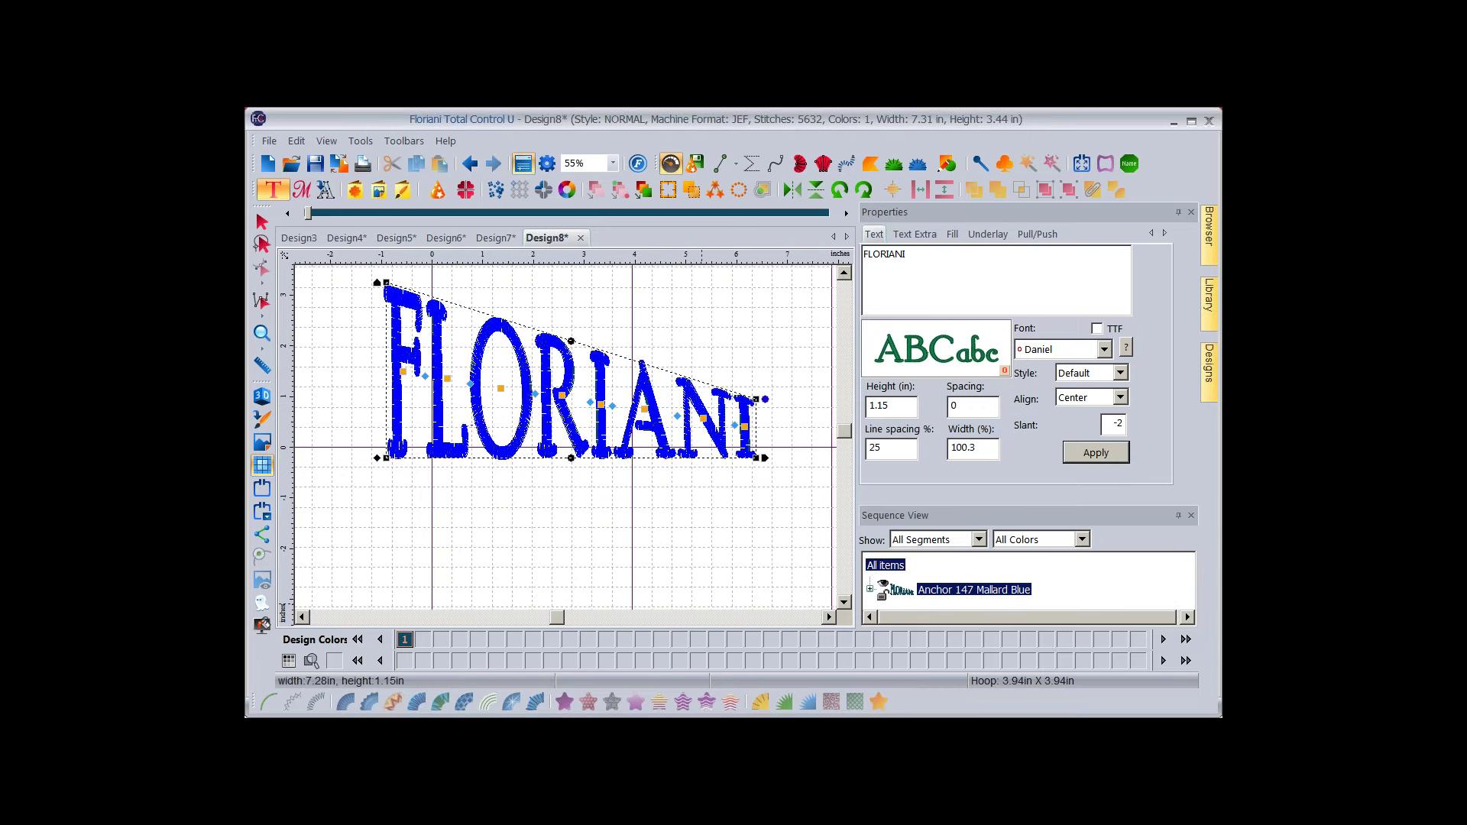
scroll(565, 435, "right", 2)
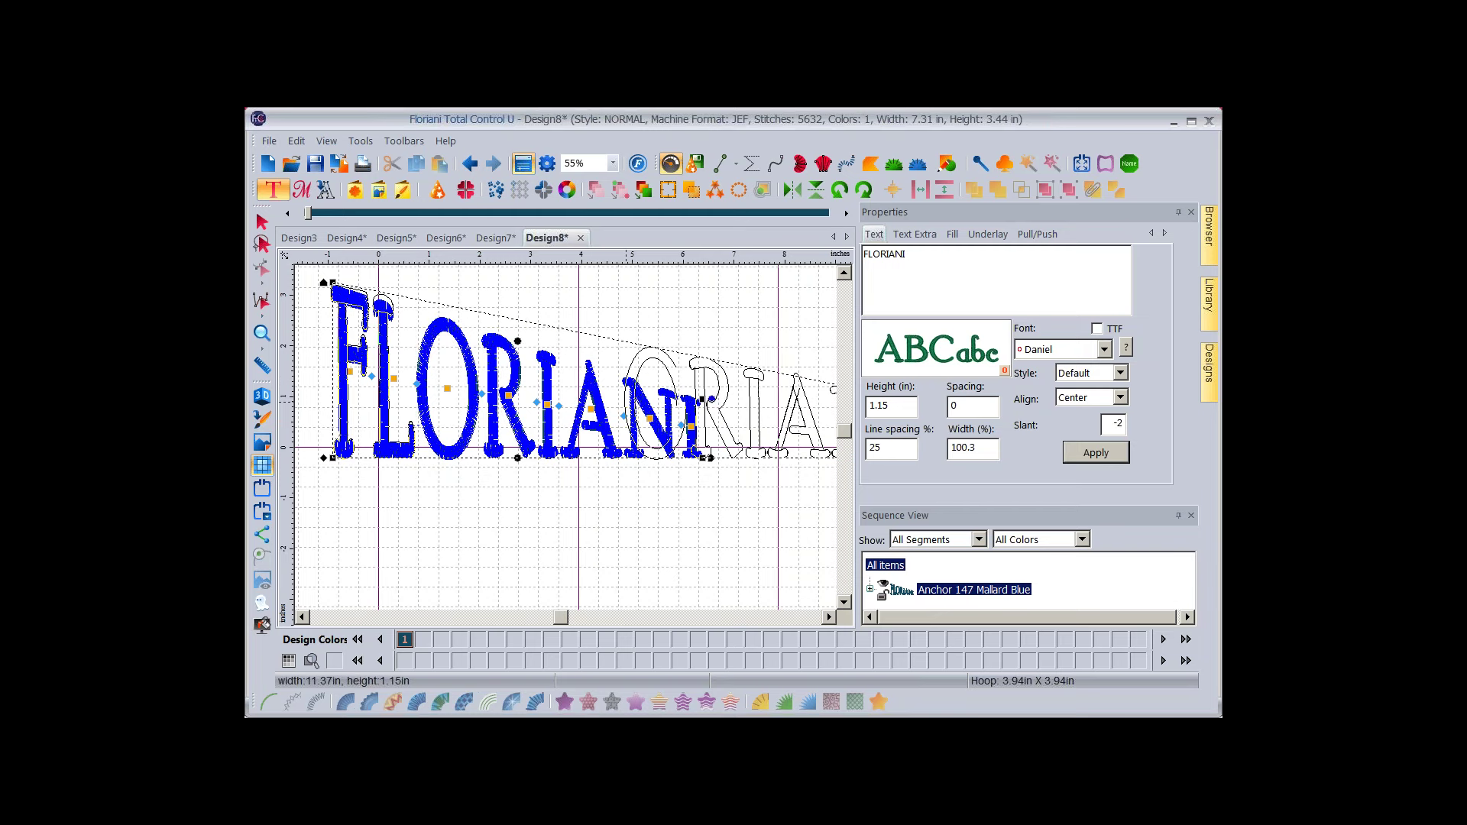
left_click_drag(916, 458, 801, 458)
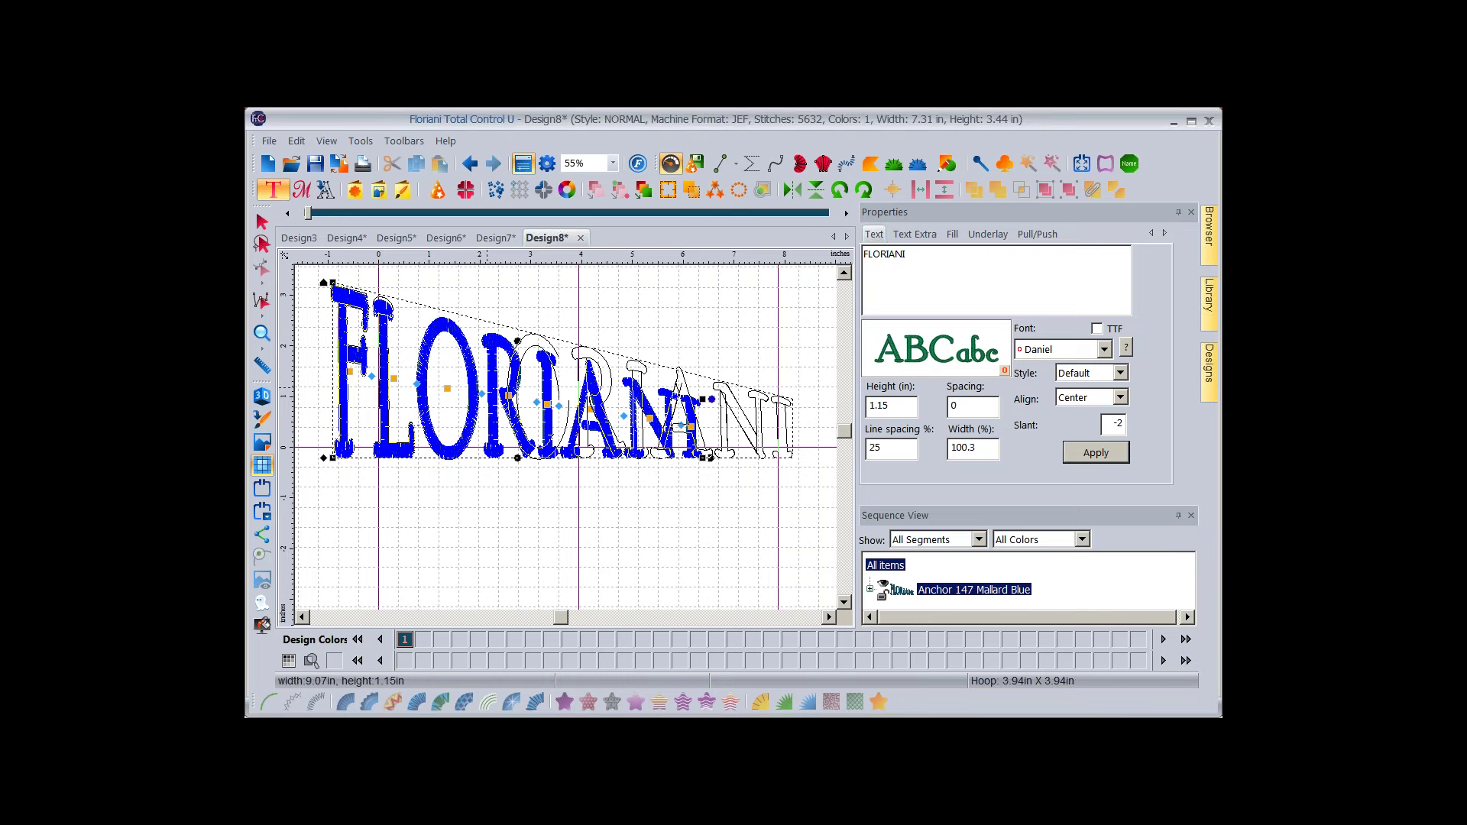
left_click_drag(795, 457, 704, 457)
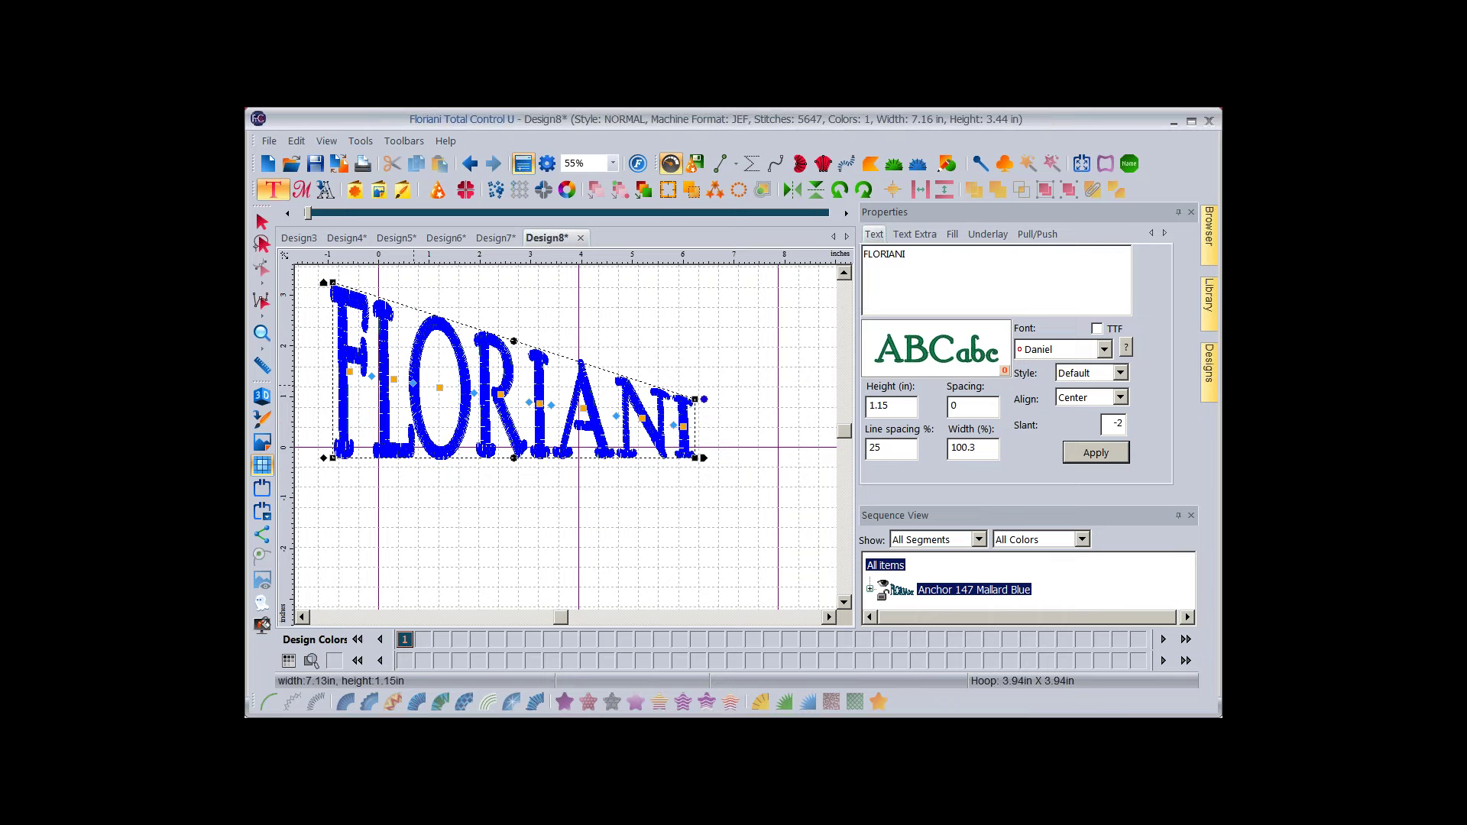
Open a wide gap between the L and the O by shifting the O and all following letters away.
left_click_drag(704, 457, 777, 457)
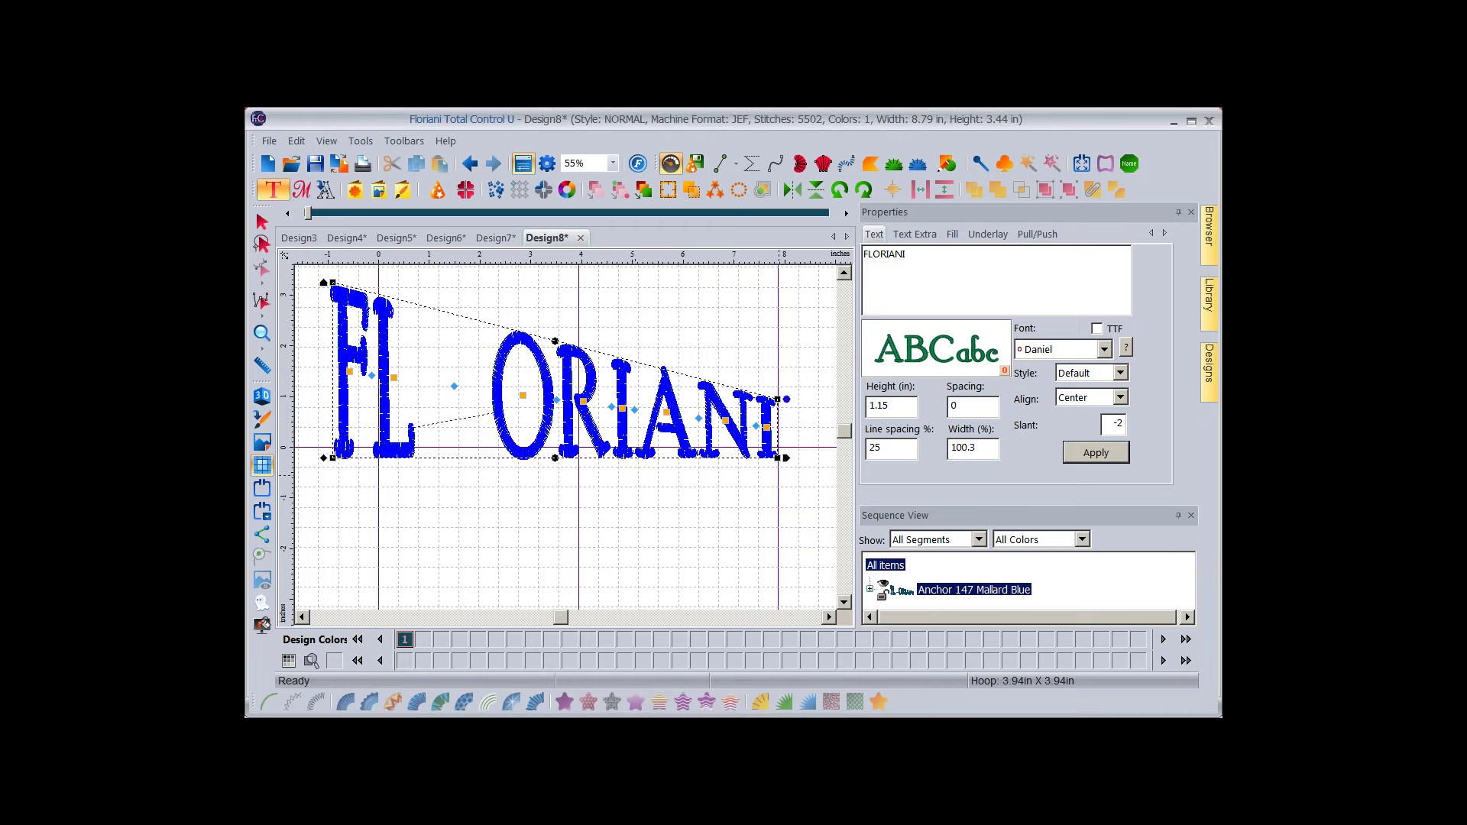
Close the wide gap between the L and the O, and rotate the FLORIANI lettering by about 18.8 degrees.
left_click_drag(454, 385, 371, 386)
left_click_drag(720, 399, 717, 362)
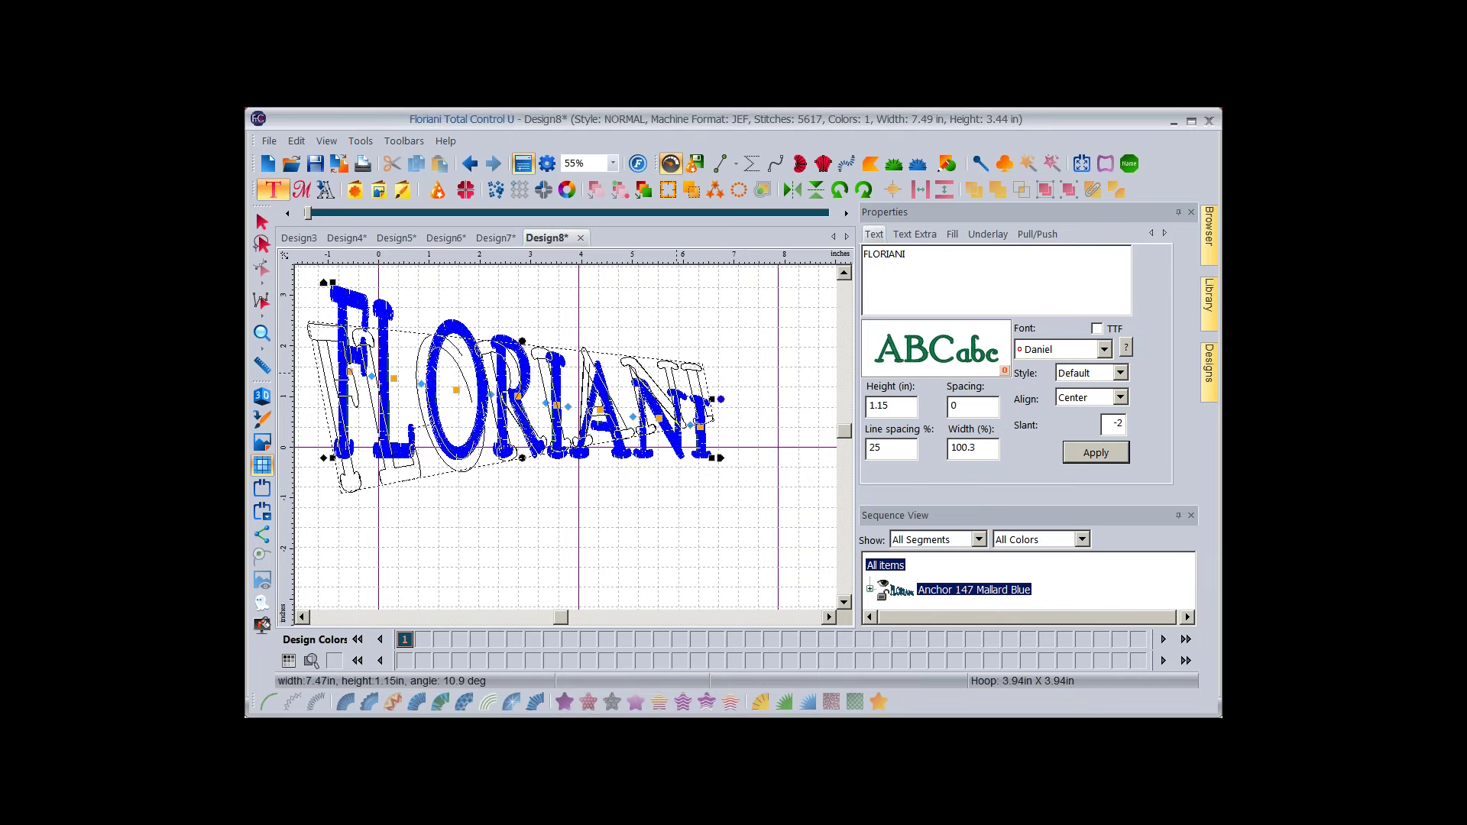
left_click_drag(716, 362, 668, 354)
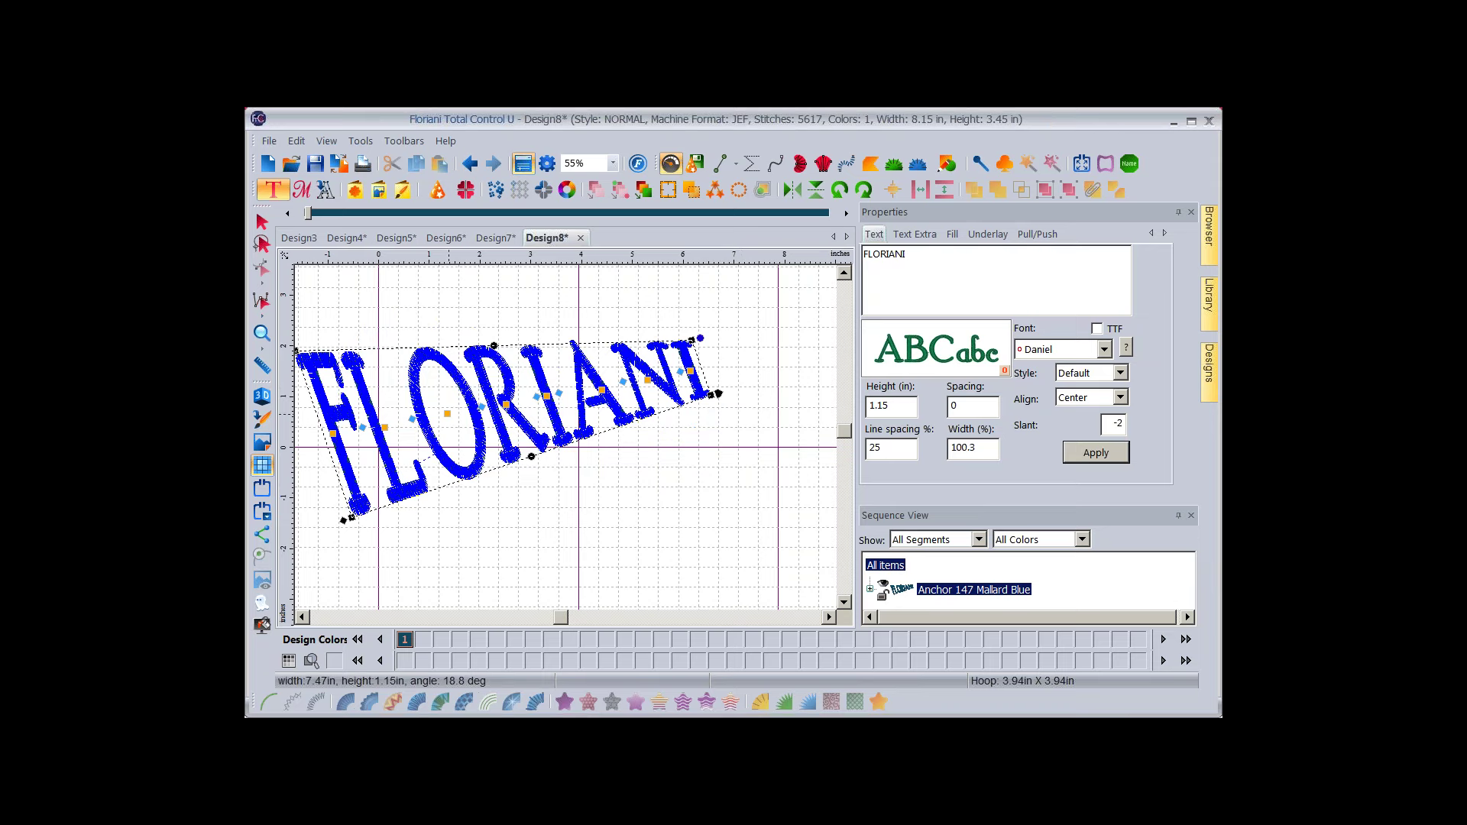
Try moving the letter O out of the word to below the lettering, and undo the move.
left_click_drag(448, 414, 545, 538)
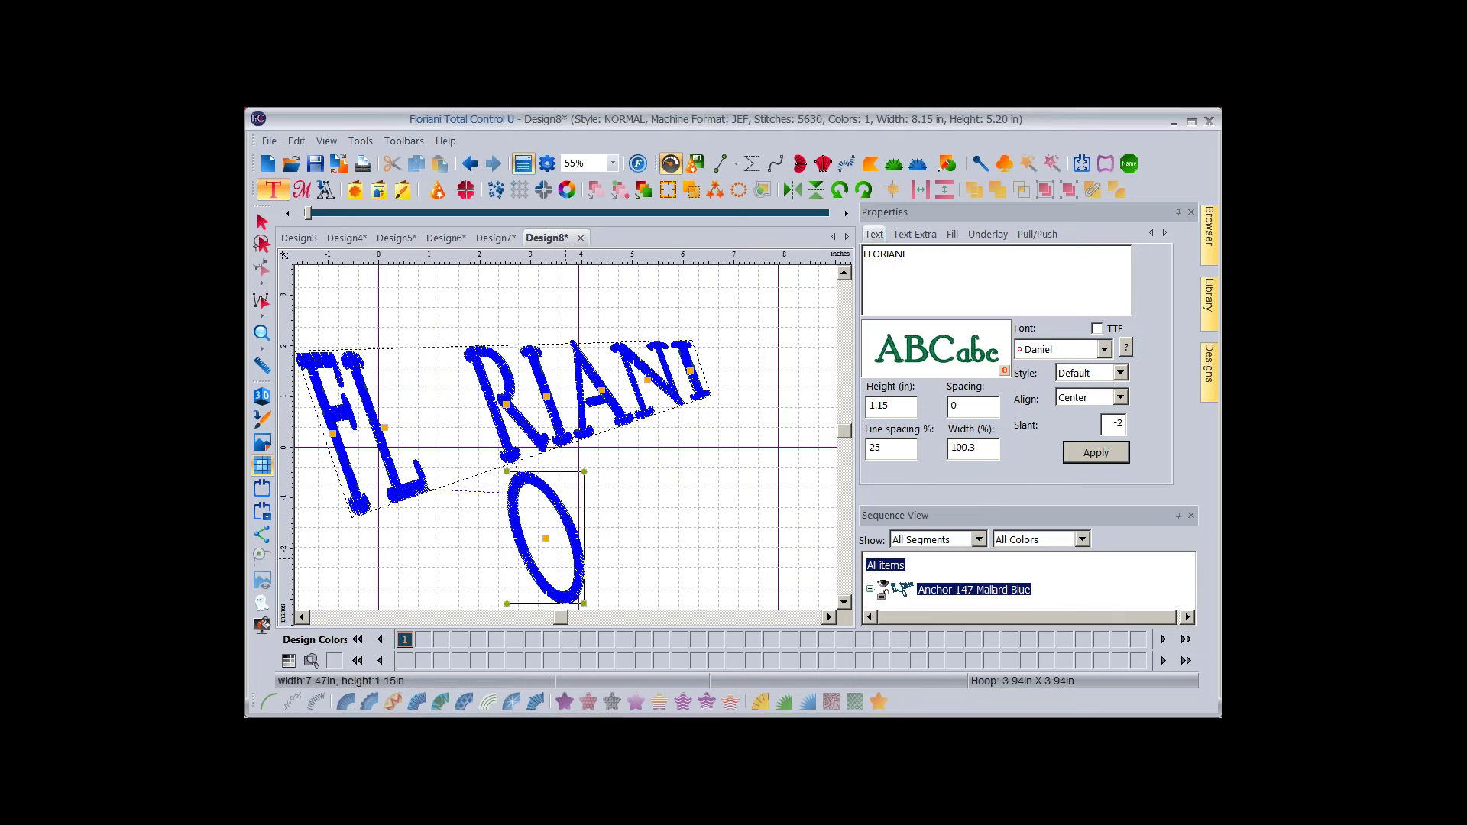
left_click_drag(544, 536, 544, 536)
key("ctrl+z")
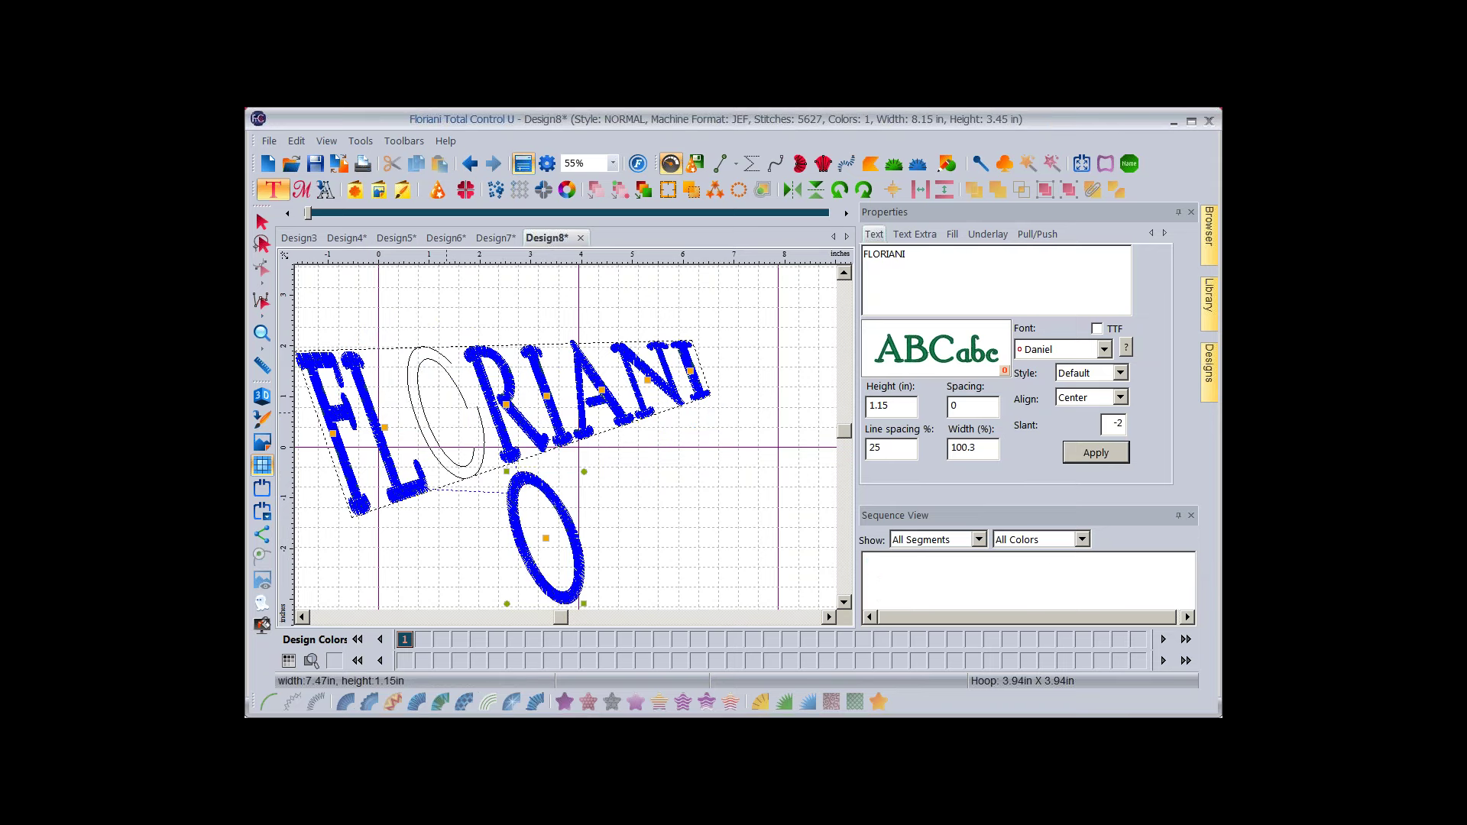
Enlarge the letter F to about 9 in overall design height, and place it back in front of the L.
left_click_drag(336, 436, 696, 518)
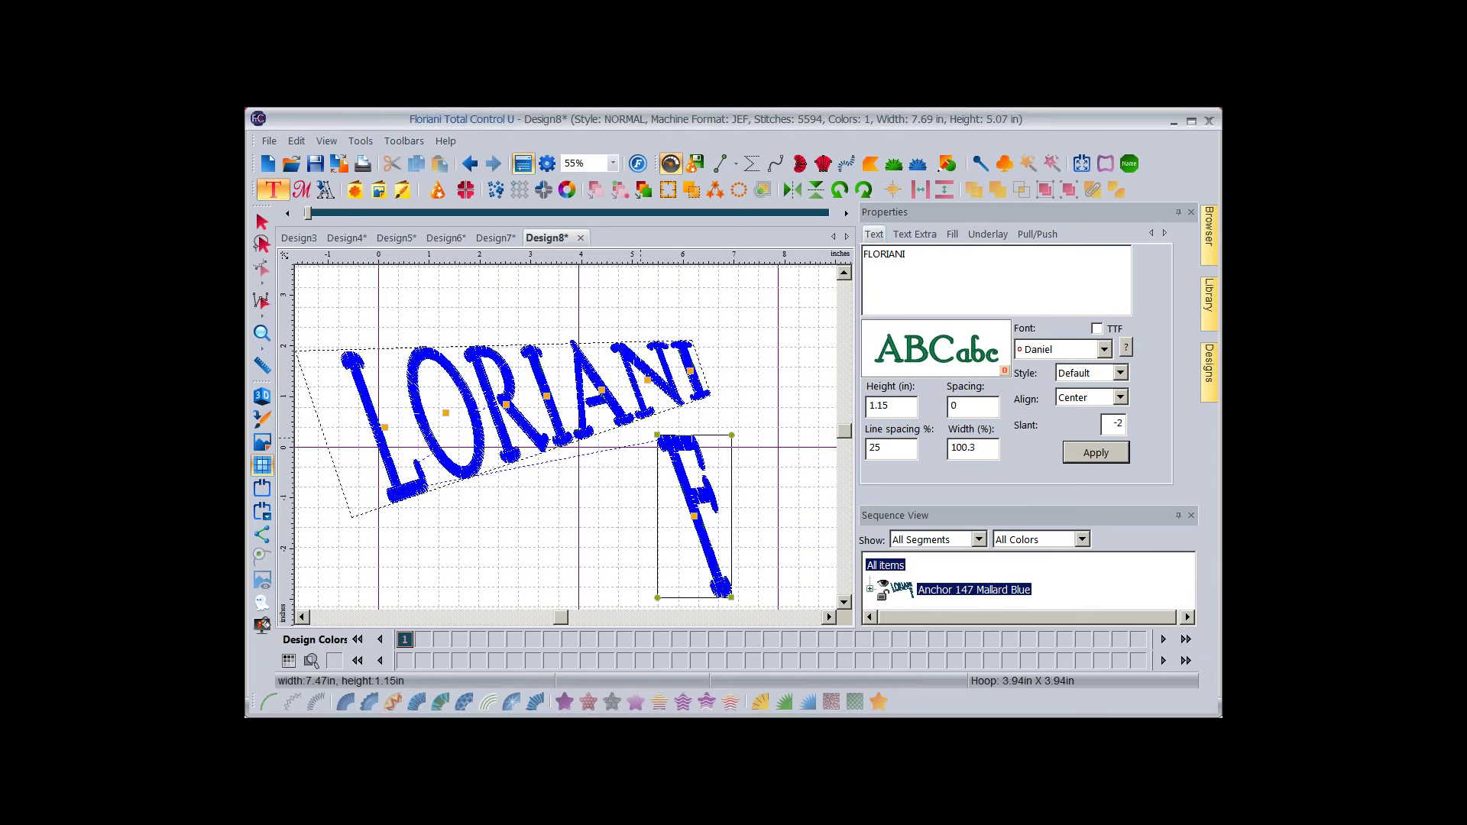
left_click_drag(577, 295, 576, 294)
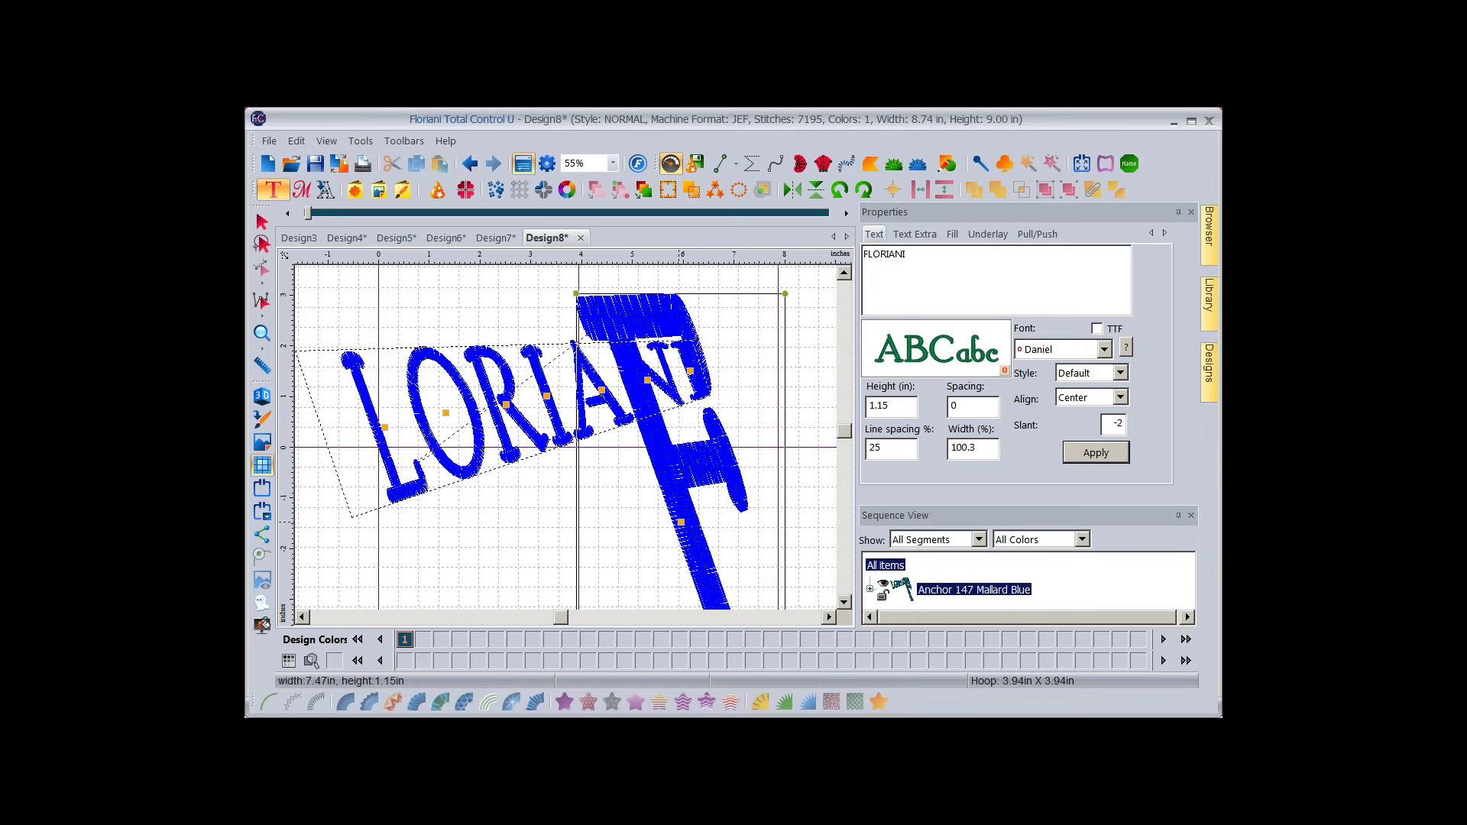
left_click_drag(672, 450, 298, 437)
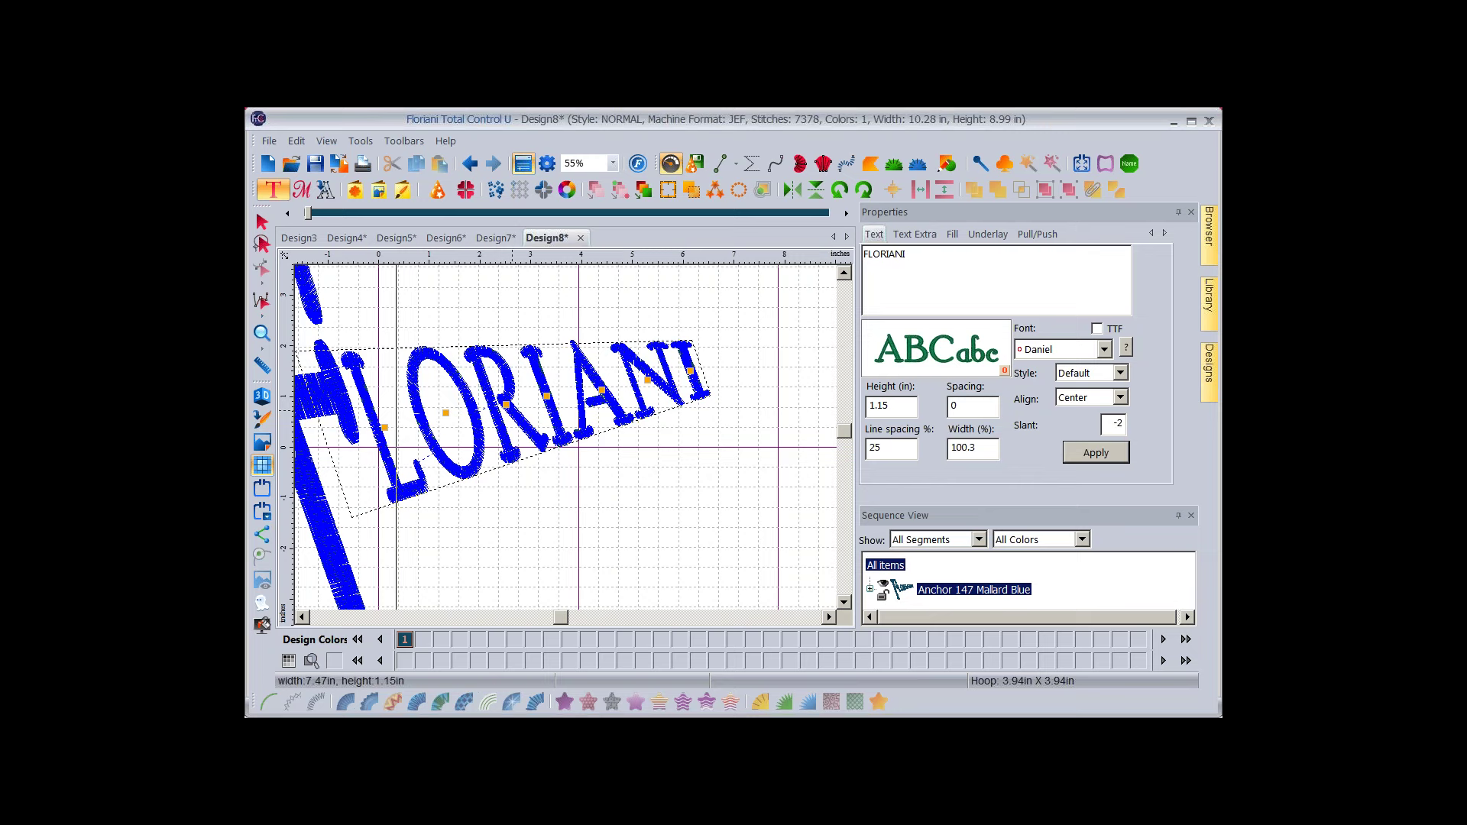
Move the letter R below the lettering and turn it onto its side, leaving everything deselected.
left_click_drag(506, 403, 581, 515)
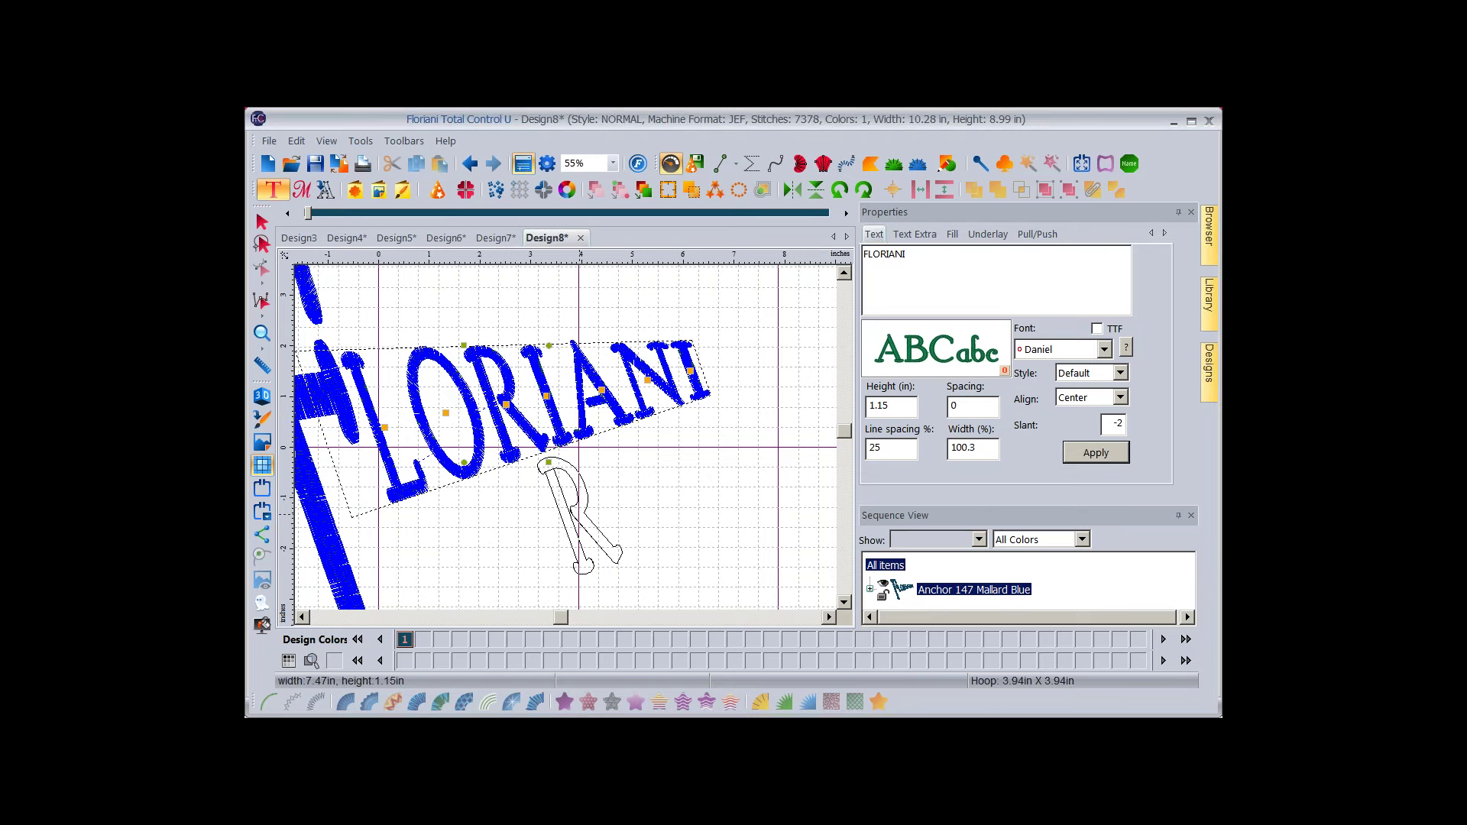
left_click_drag(581, 515, 581, 515)
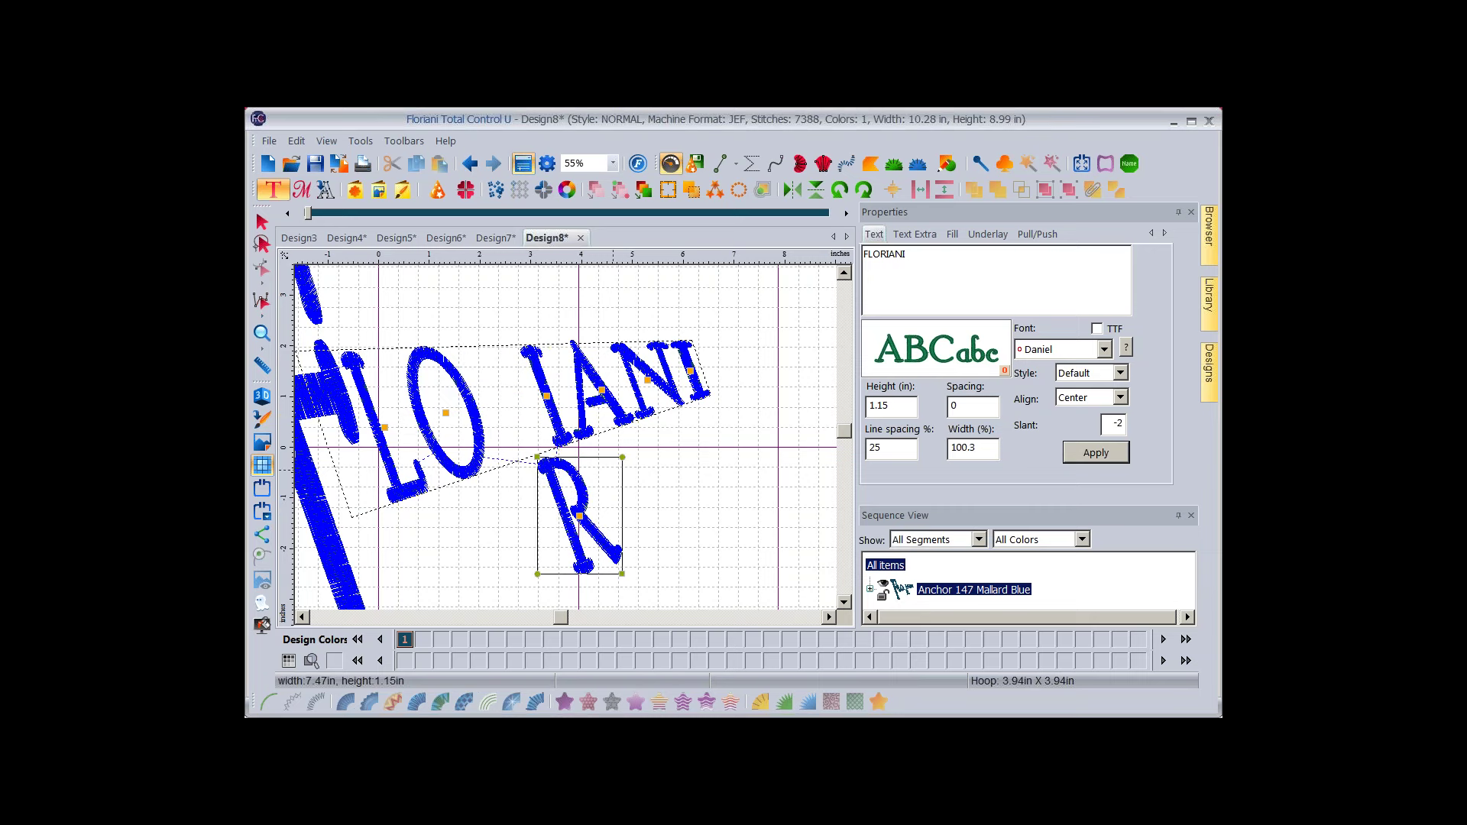
left_click_drag(622, 457, 551, 451)
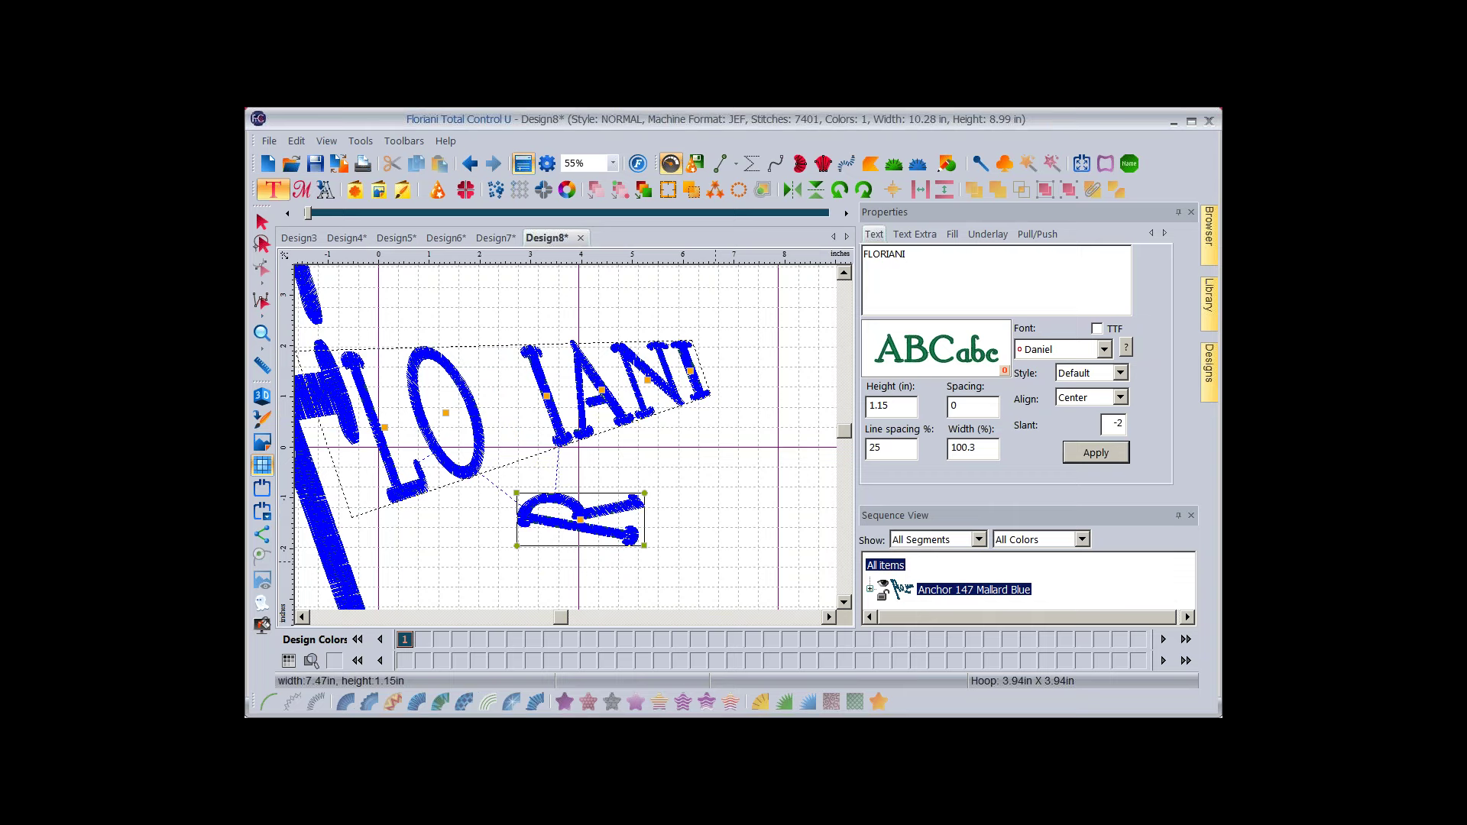
key("Escape")
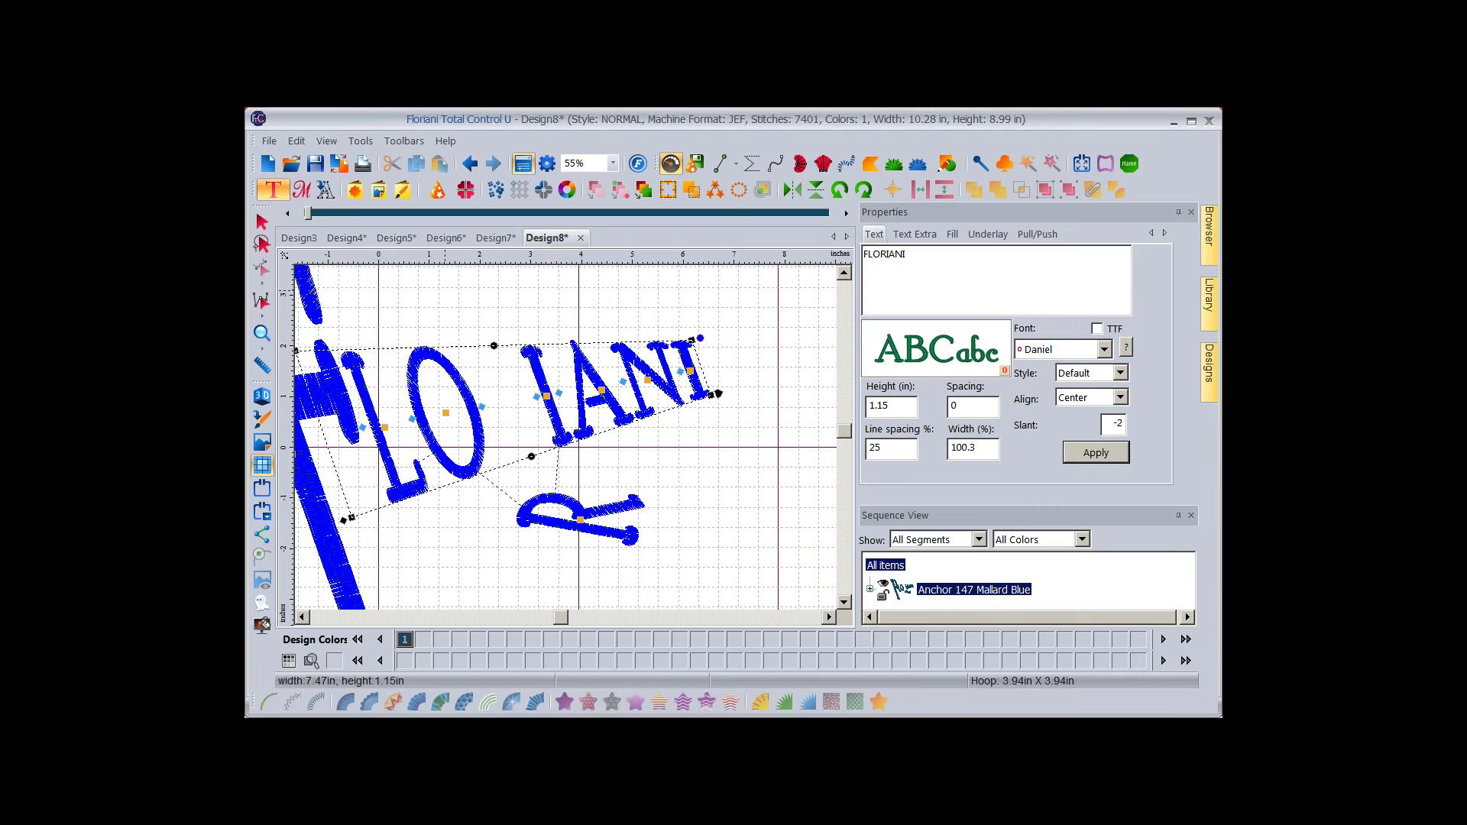
key("Escape")
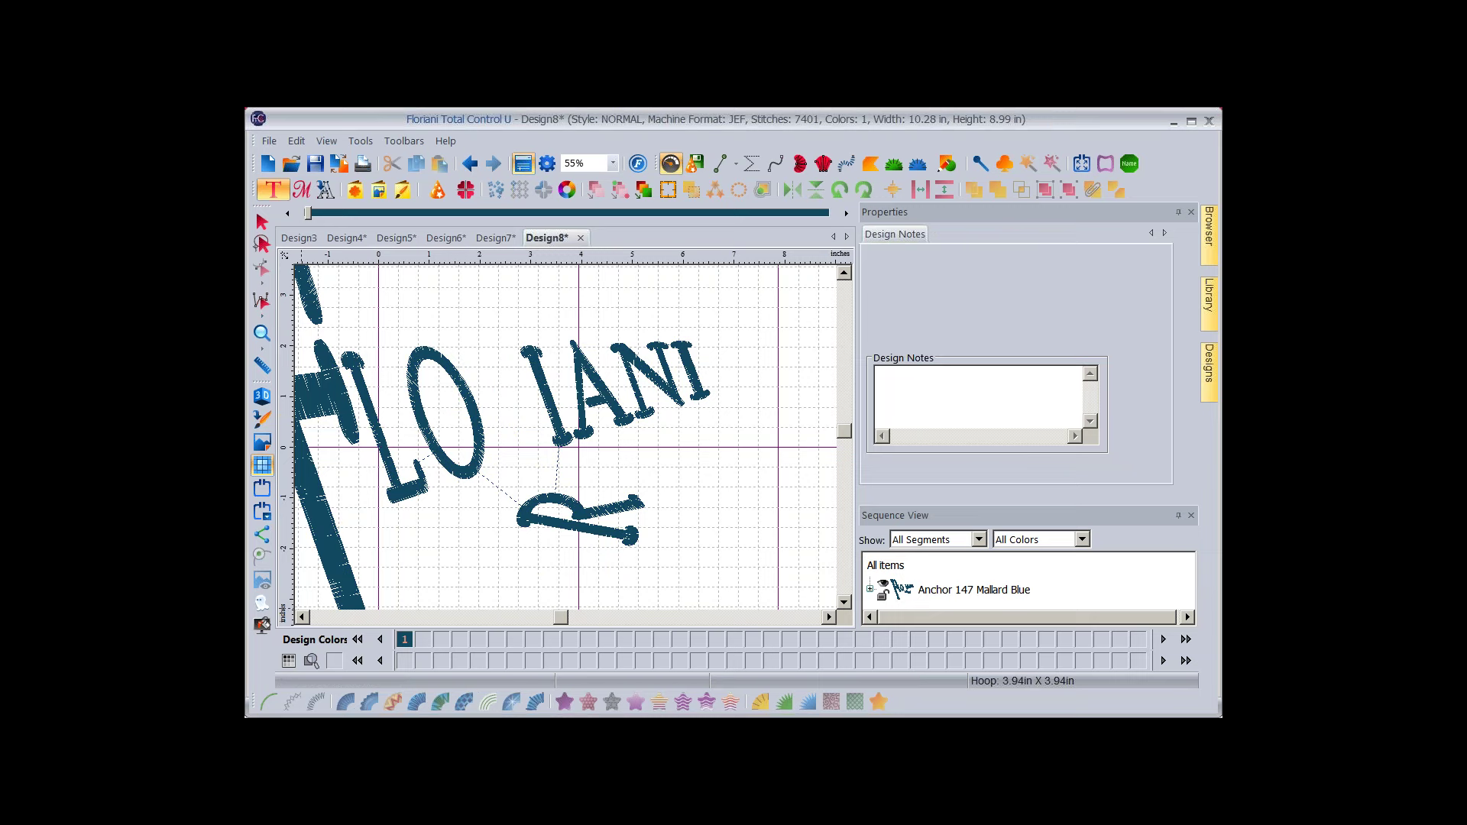
Load the Kathi's Basic thread palette and recolor the whole lettering with Off White (730).
scroll(826, 612, "left", 1)
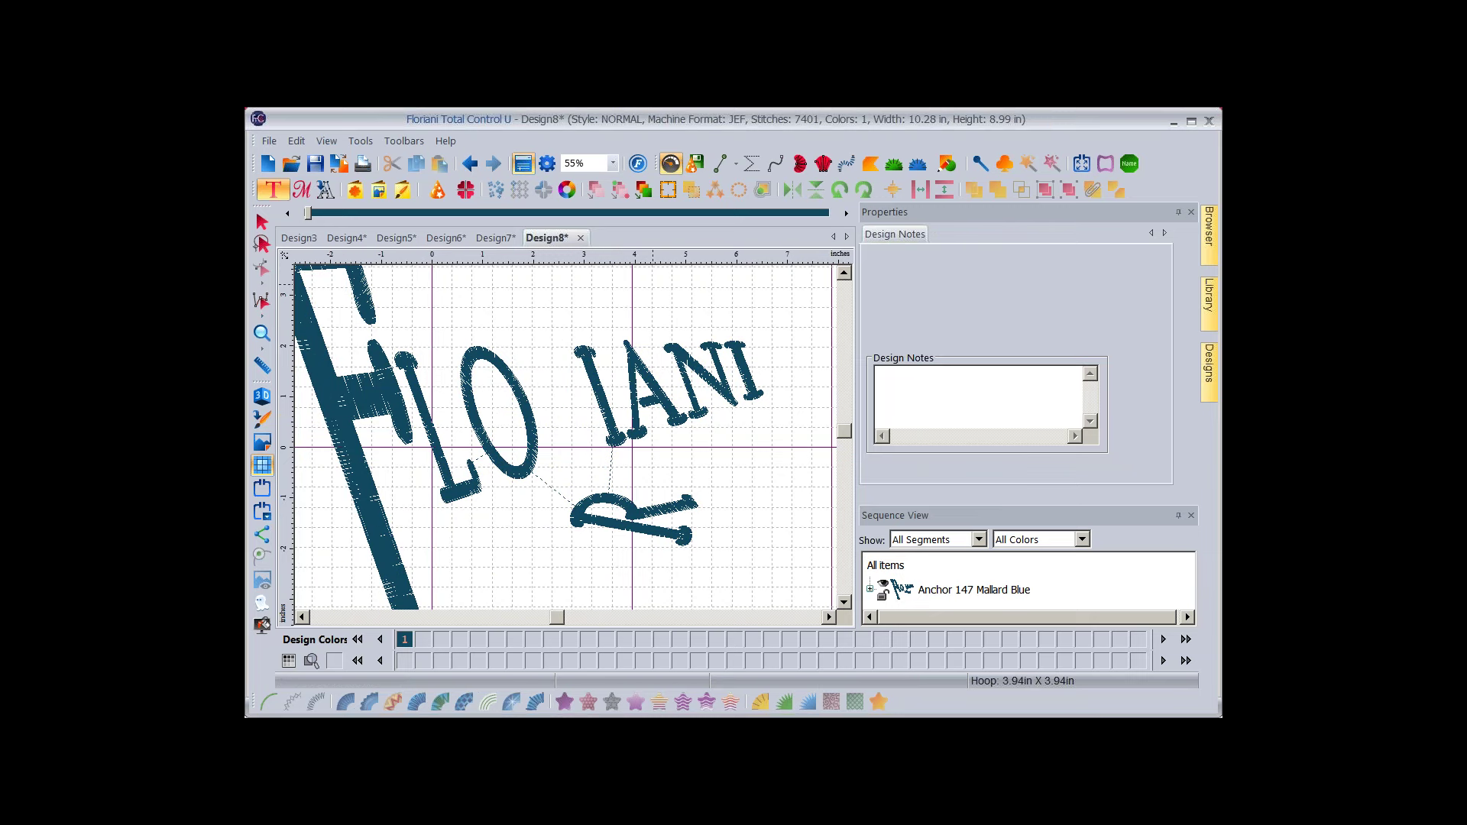
left_click(612, 164)
left_click(588, 207)
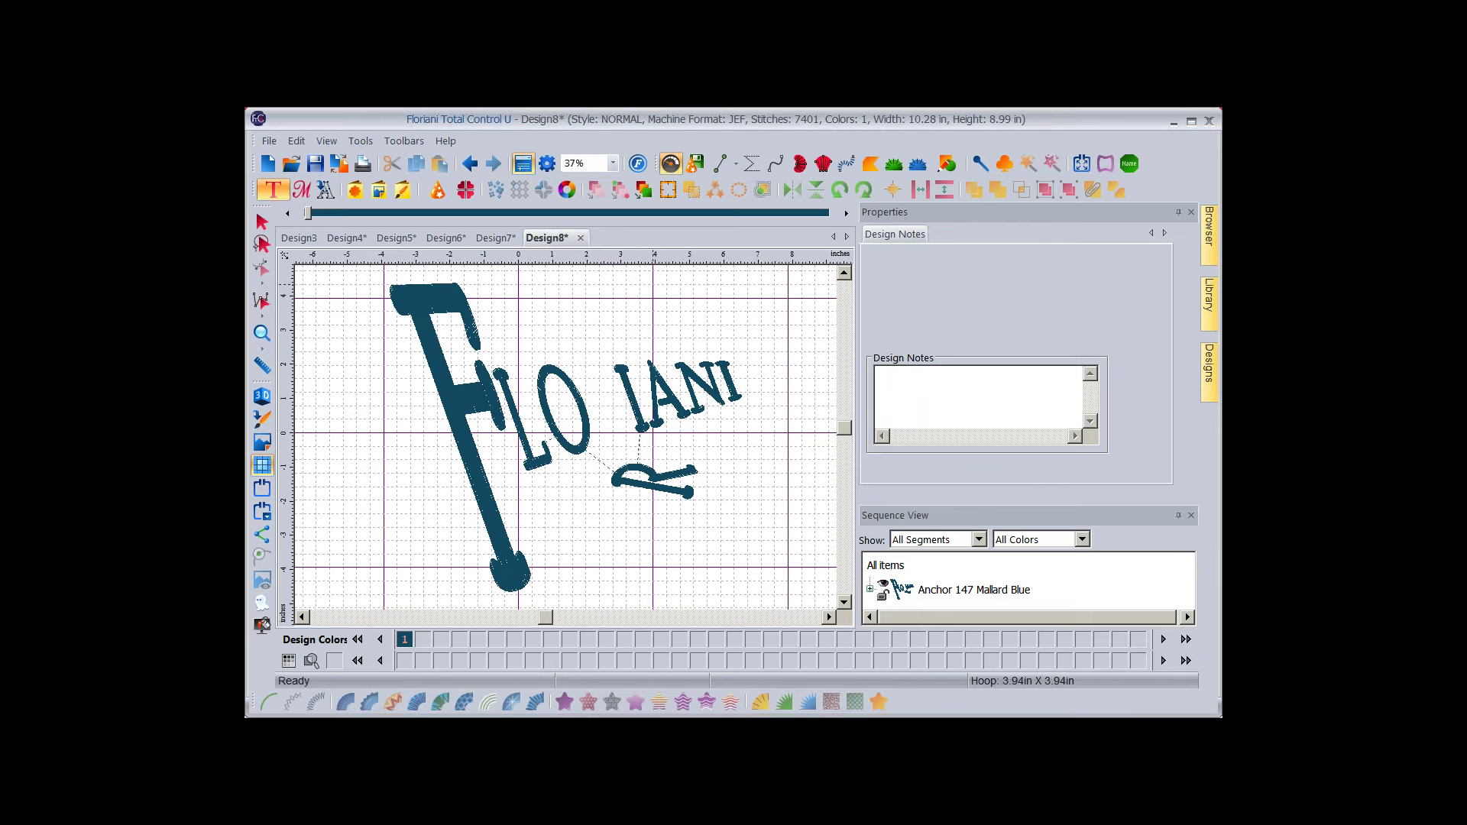
key("Escape")
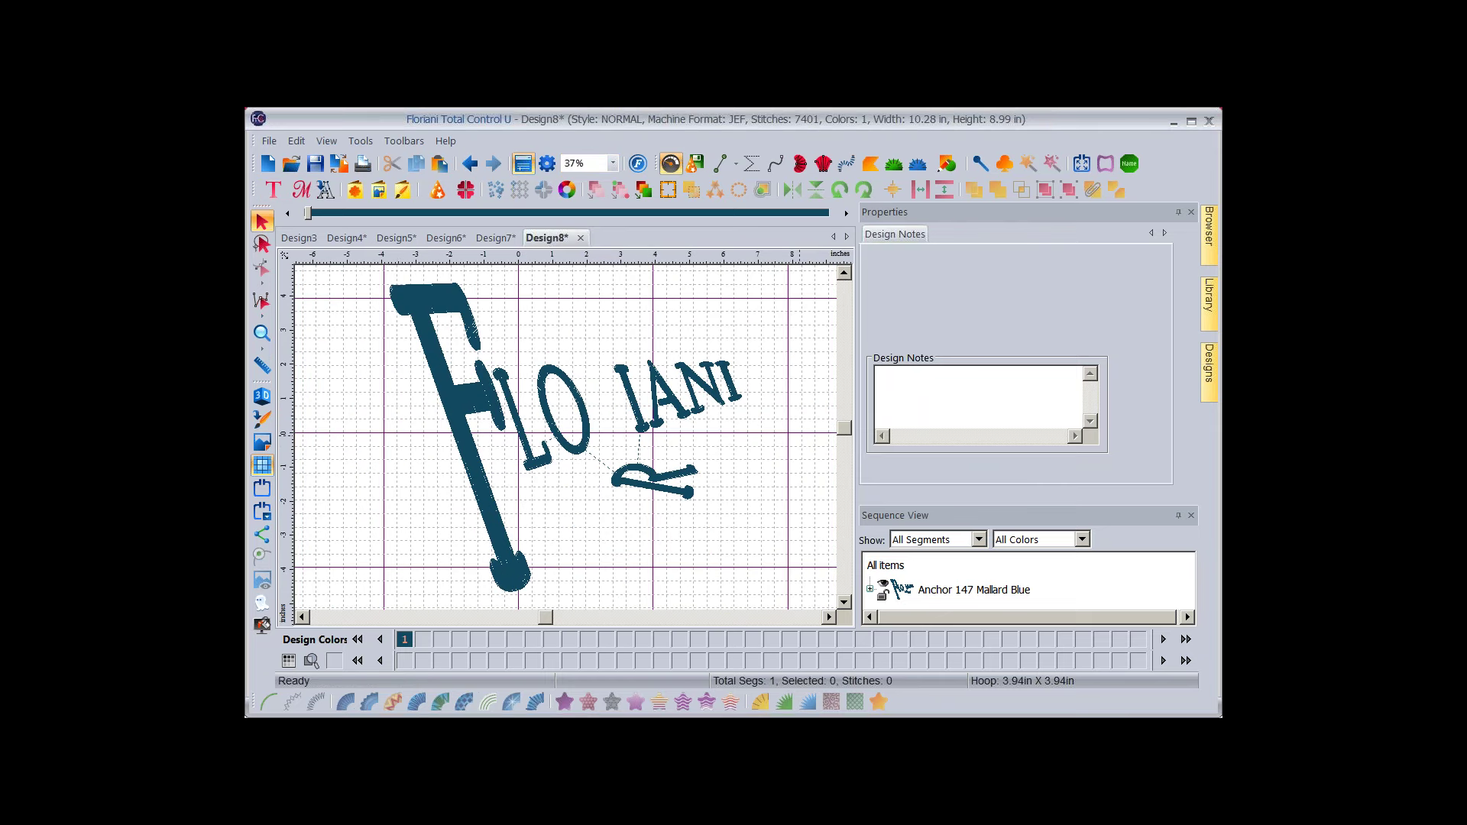
key("ctrl+a")
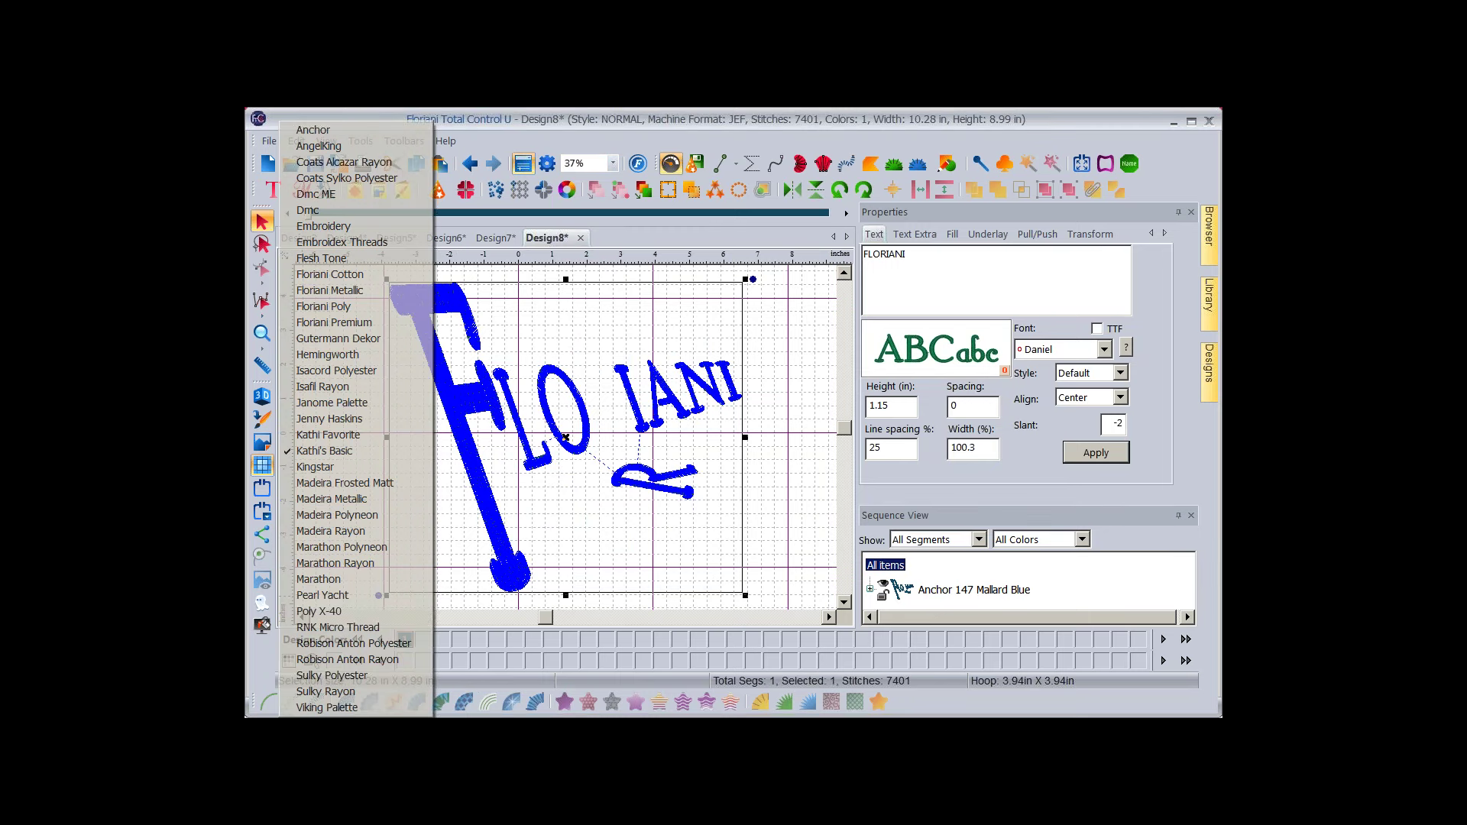
left_click(323, 450)
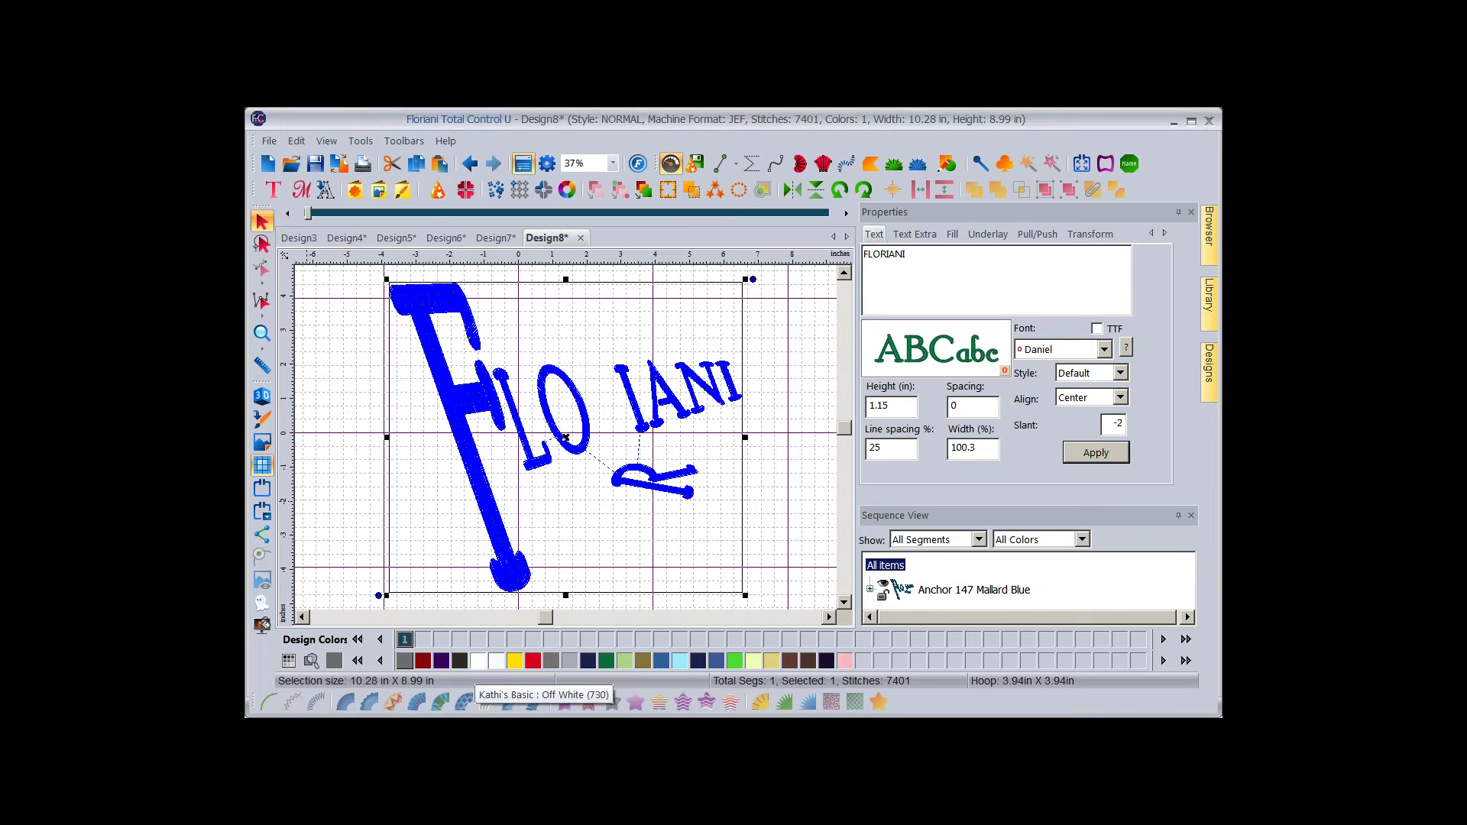
left_click(478, 660)
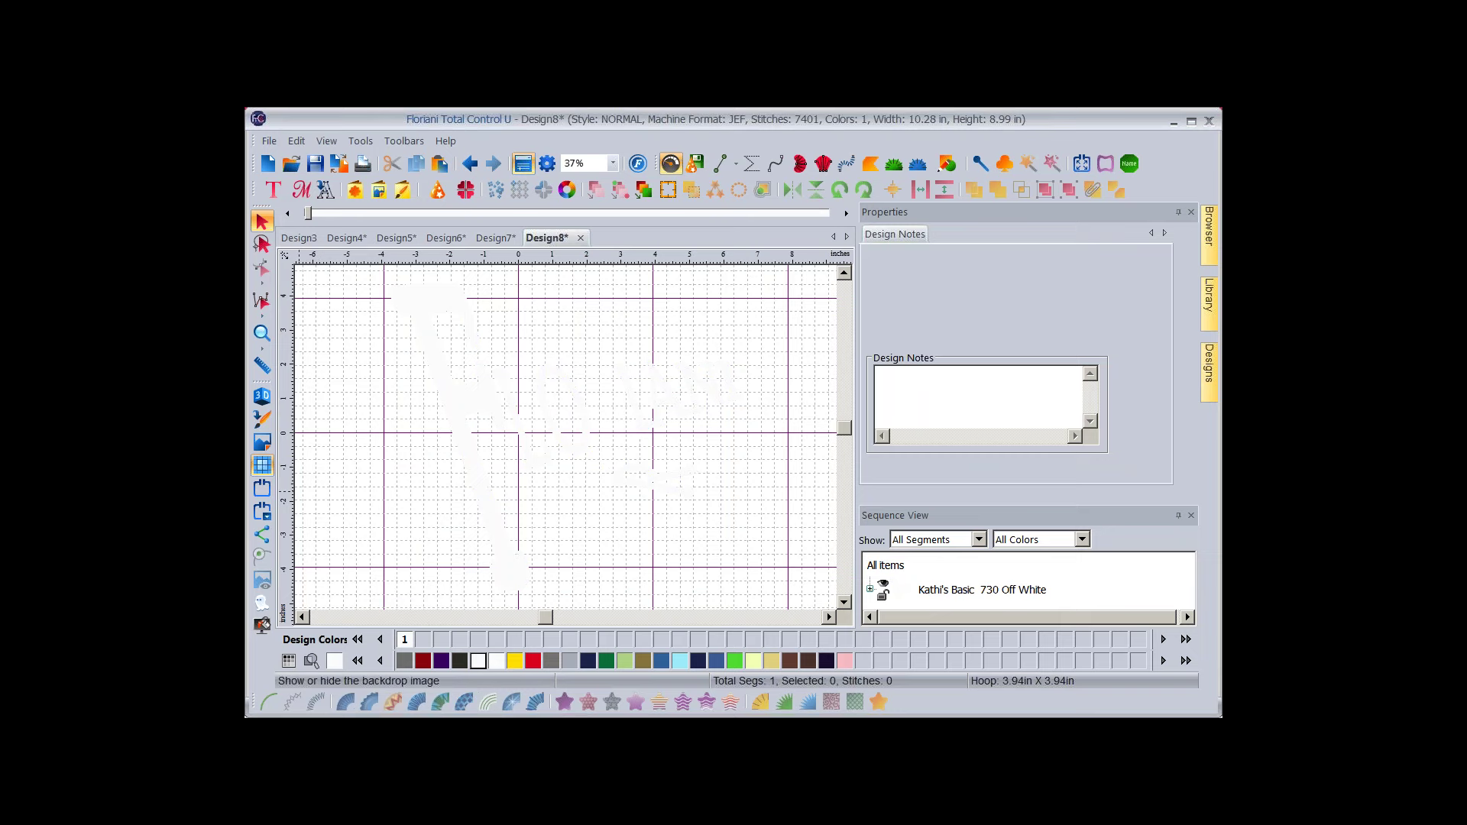
Set the workspace background color to light grey (192, 192, 192).
left_click(262, 625)
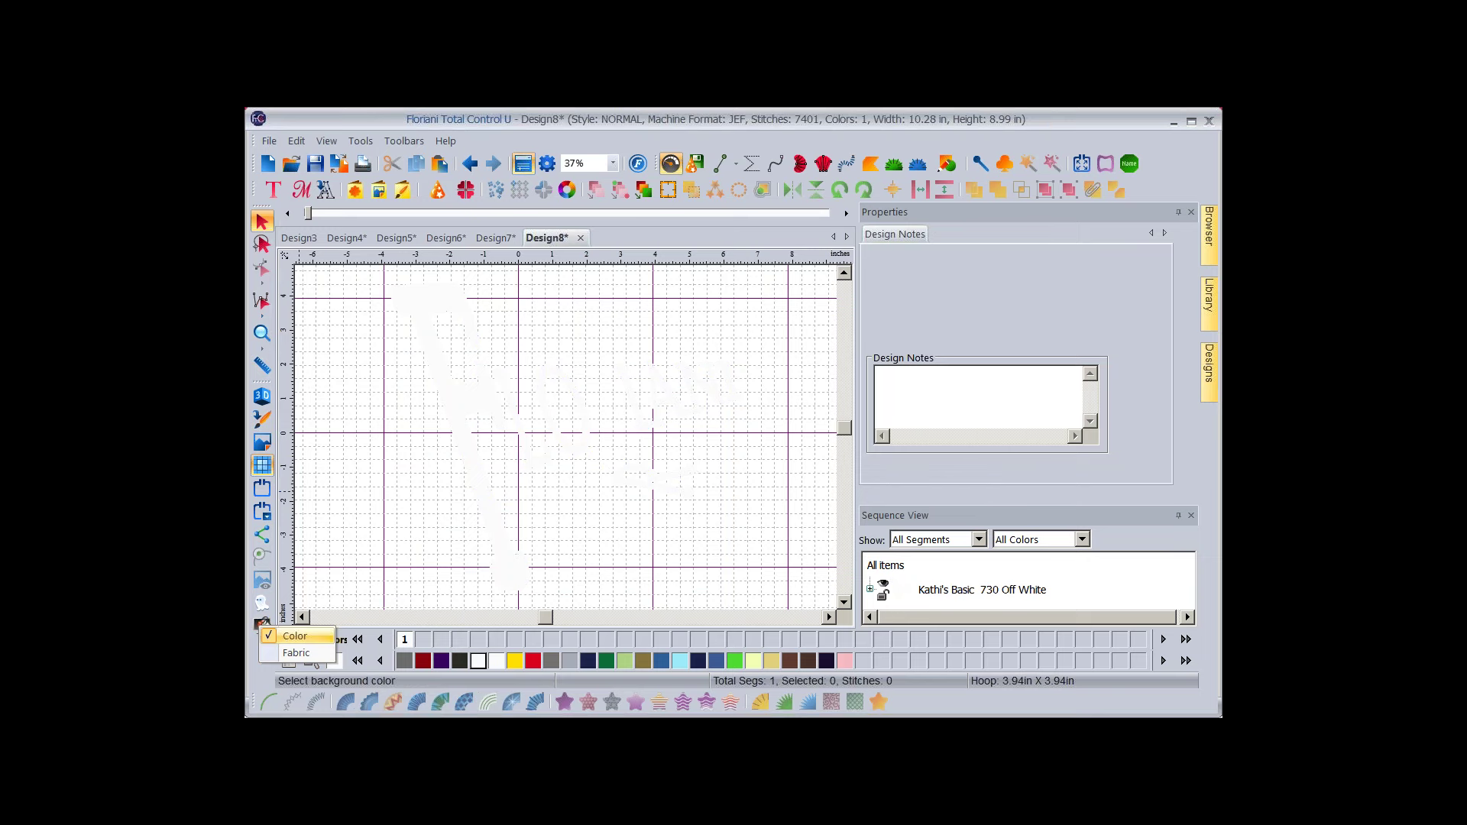
left_click(295, 635)
left_click(659, 417)
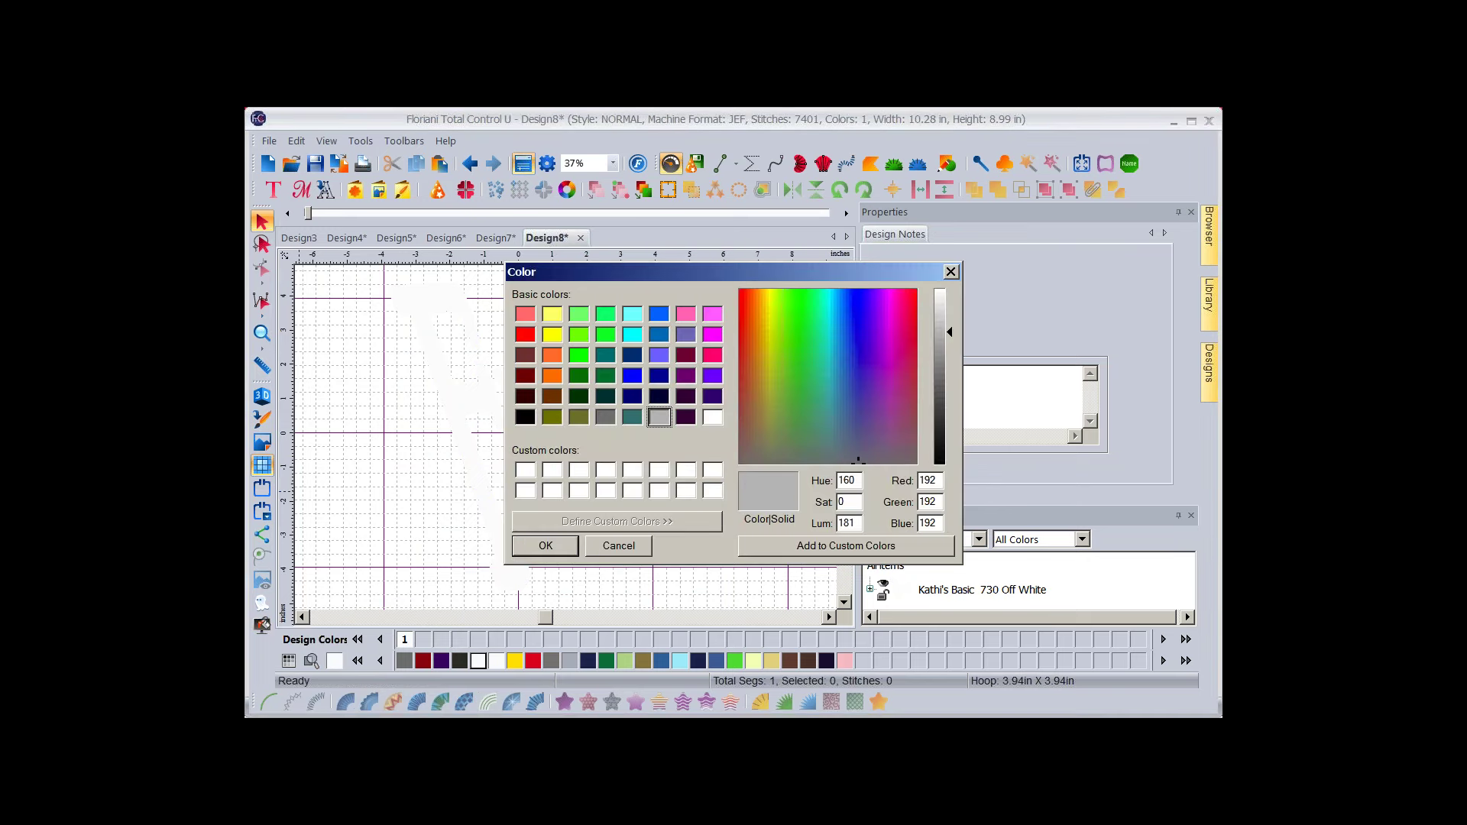
left_click(545, 546)
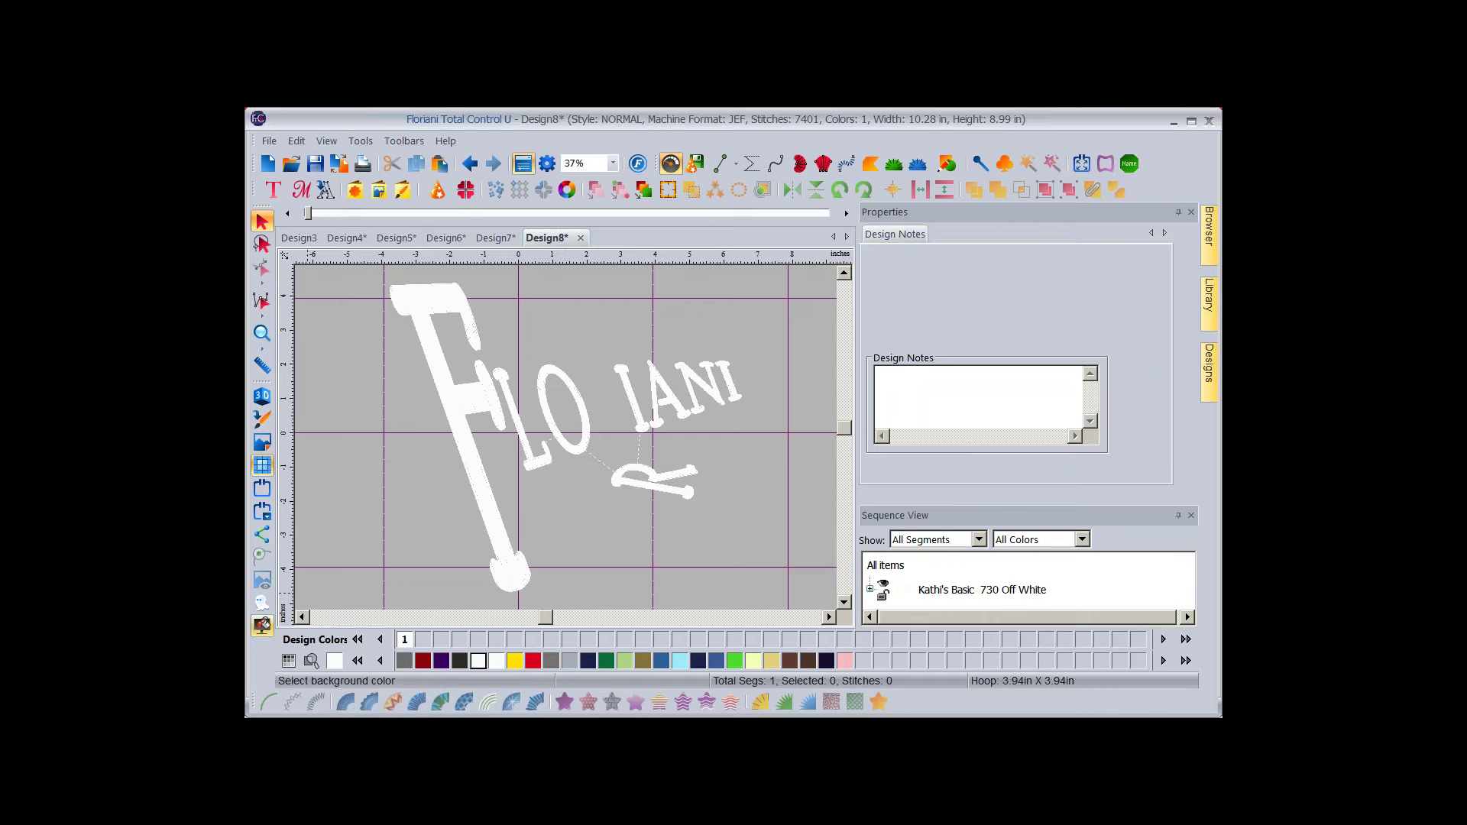
Load the AF_Orange Velvet fabric as the background, and show the lettering in 3D with the grid hidden.
left_click(262, 624)
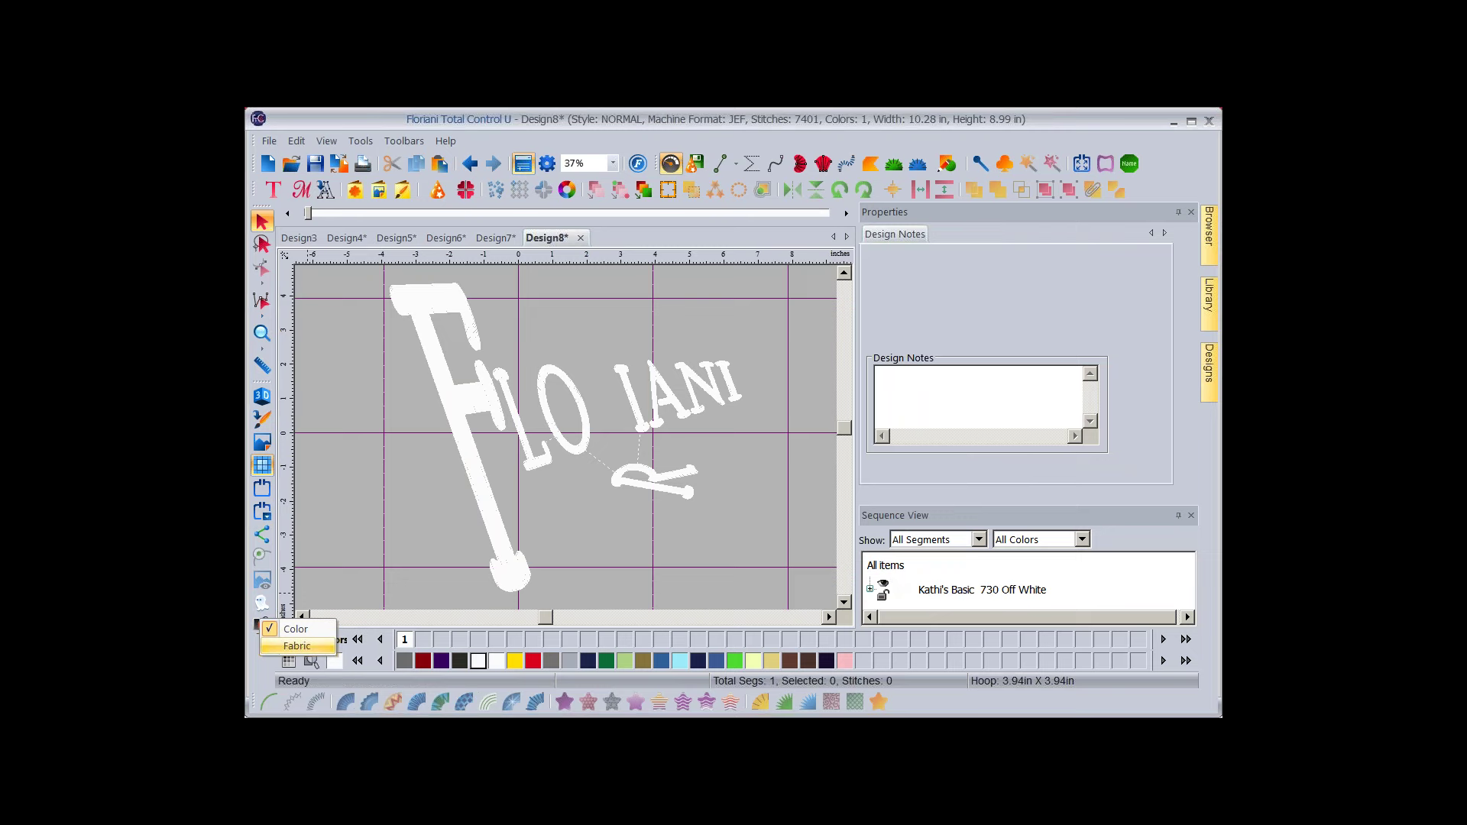
left_click(298, 646)
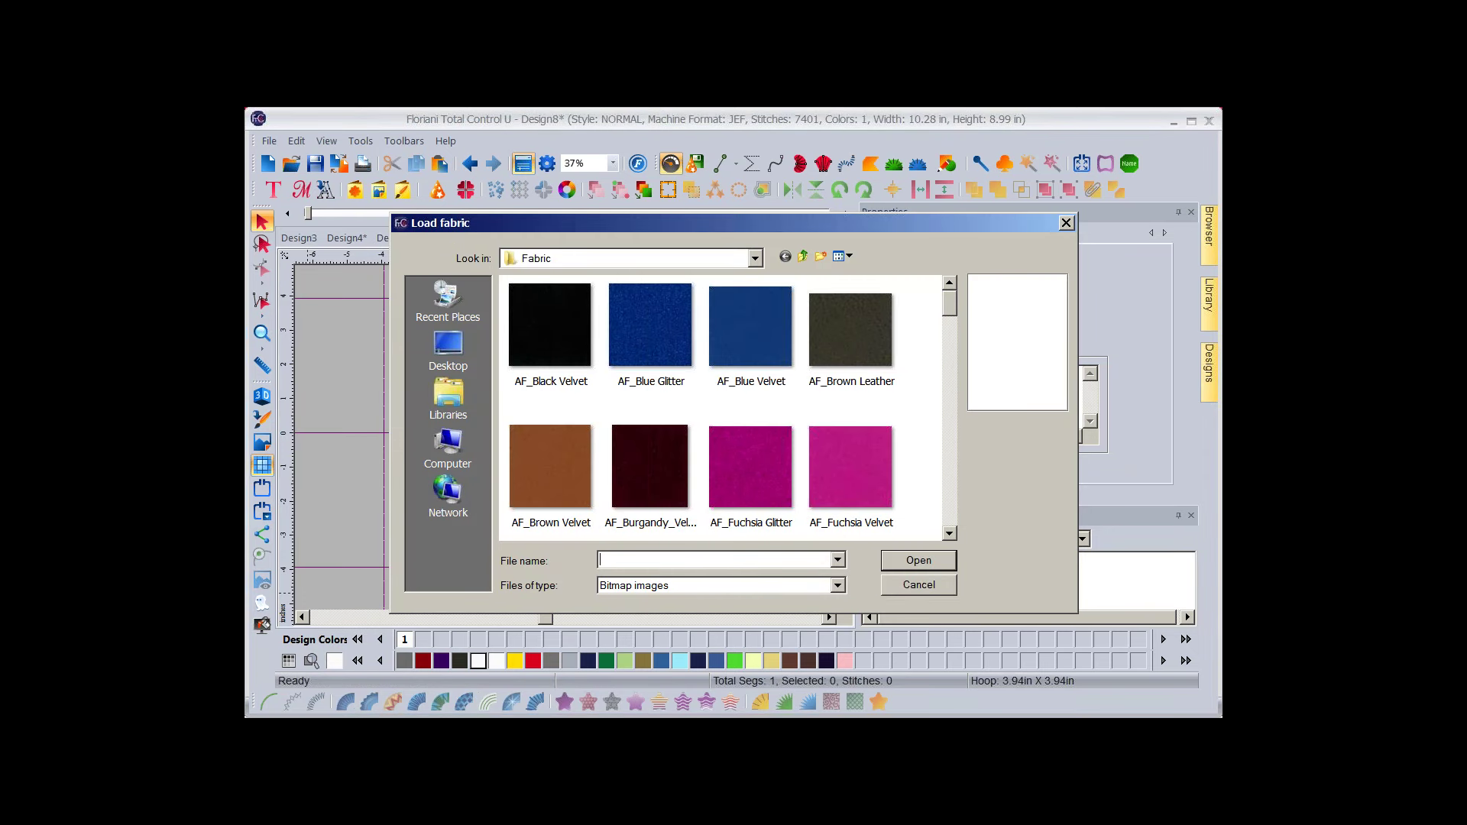
scroll(720, 407, "down", 2)
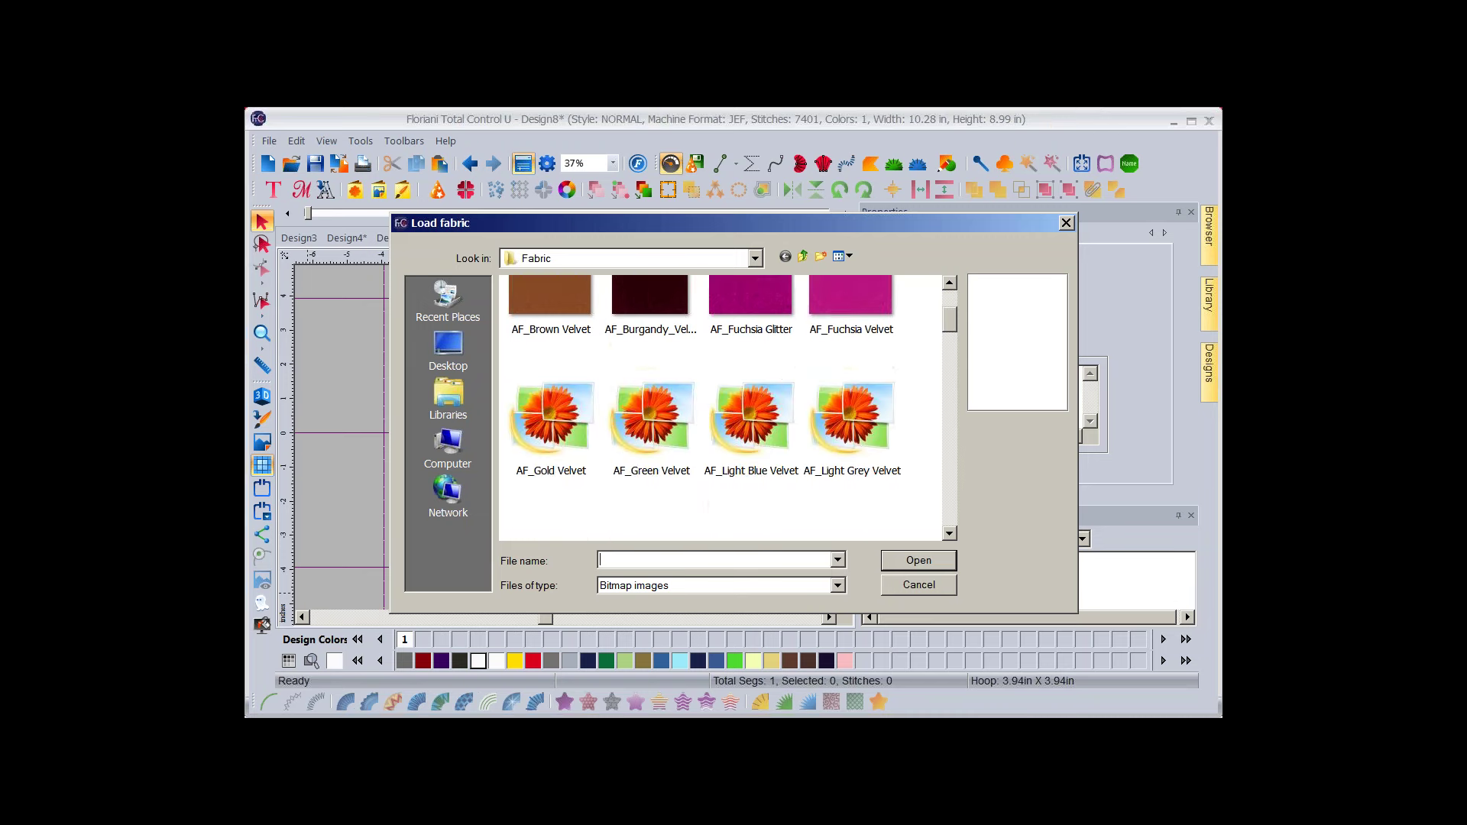
scroll(720, 407, "down", 2)
scroll(720, 407, "down", 1)
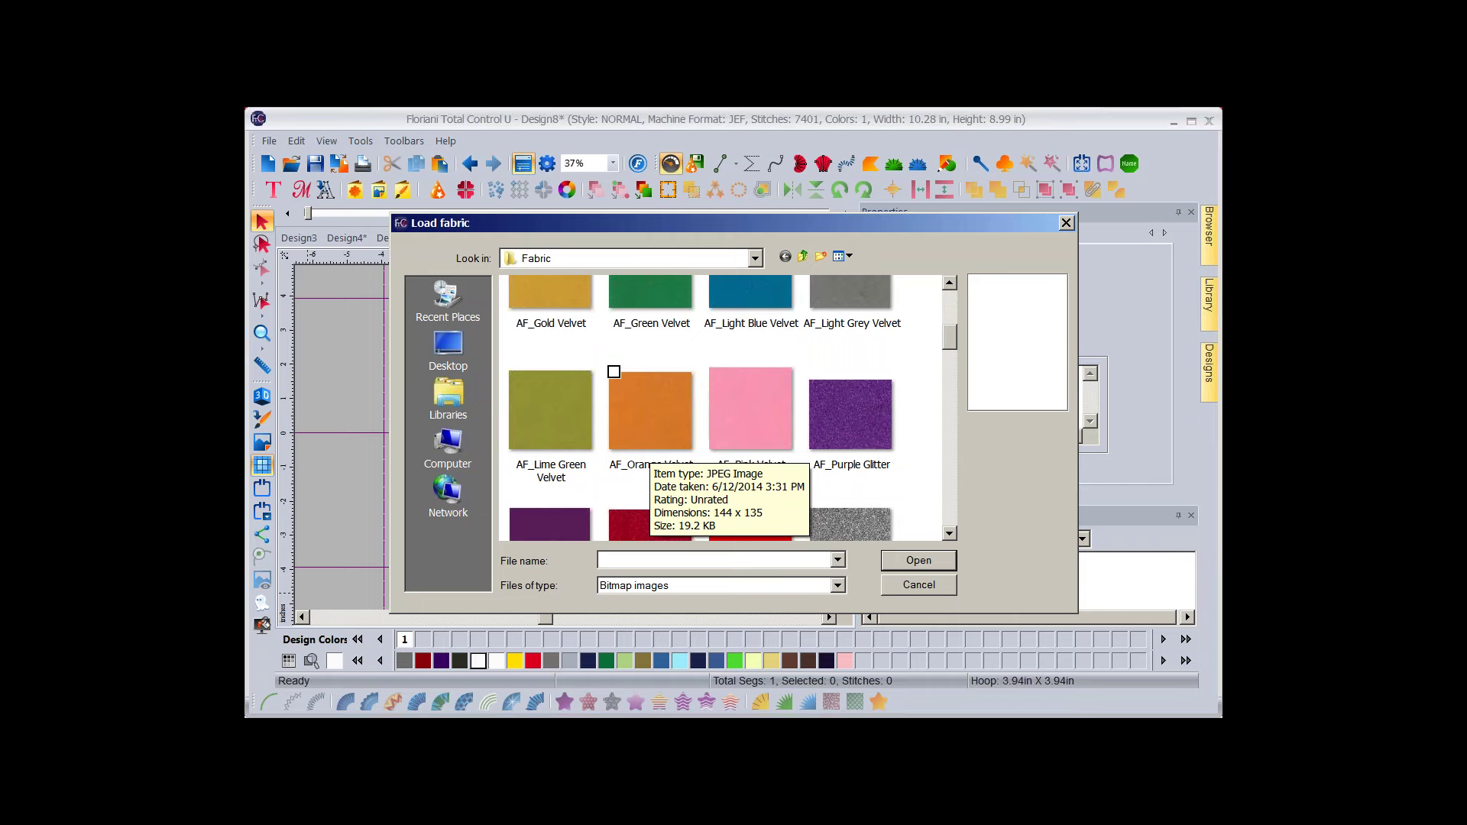
left_click(649, 428)
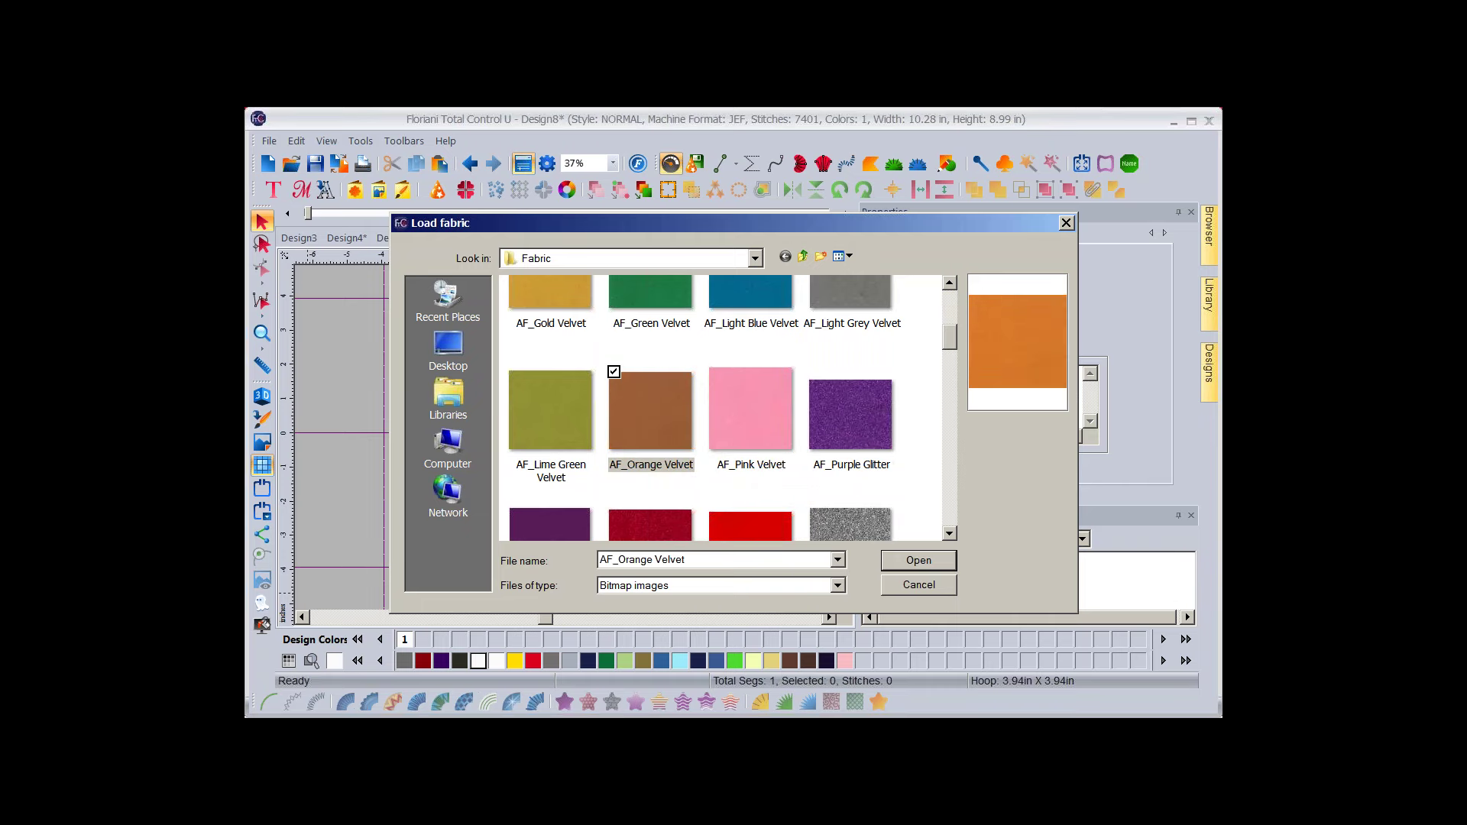
key("Return")
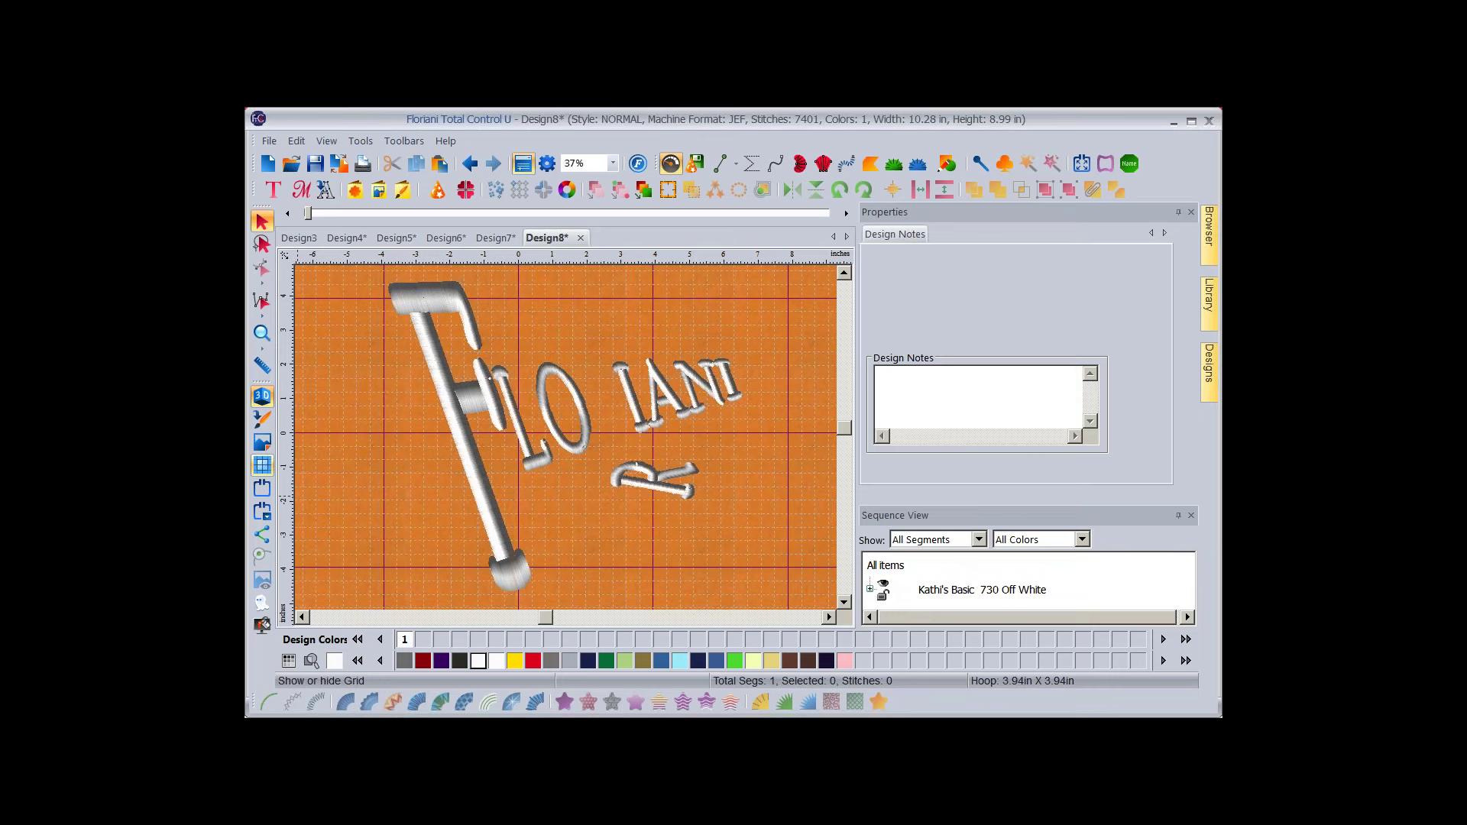
left_click(262, 465)
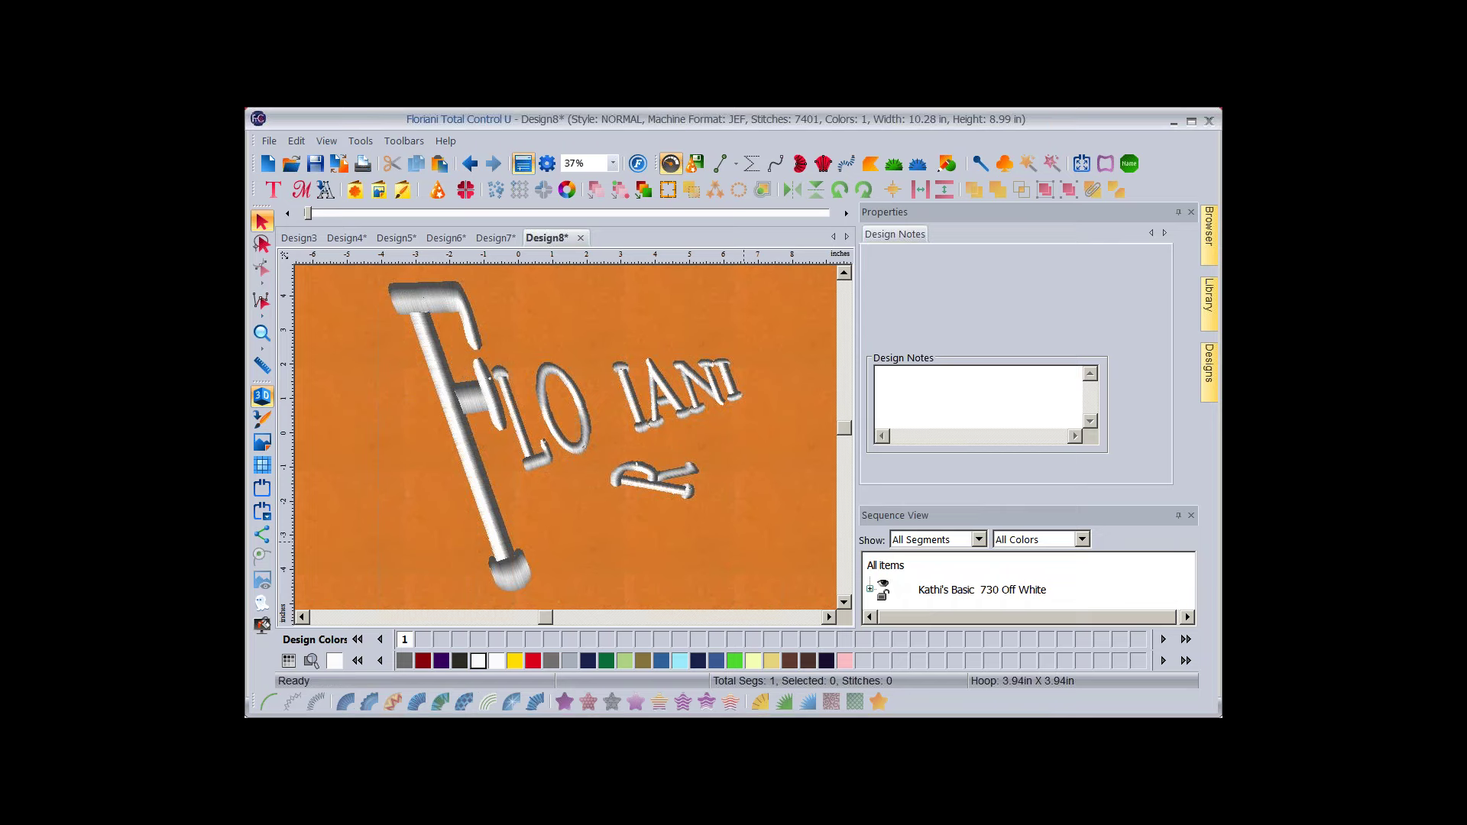
Recolor the whole lettering with Kathi's Basic Pink Rose (1081) and deselect it.
left_click(886, 565)
left_click(489, 378)
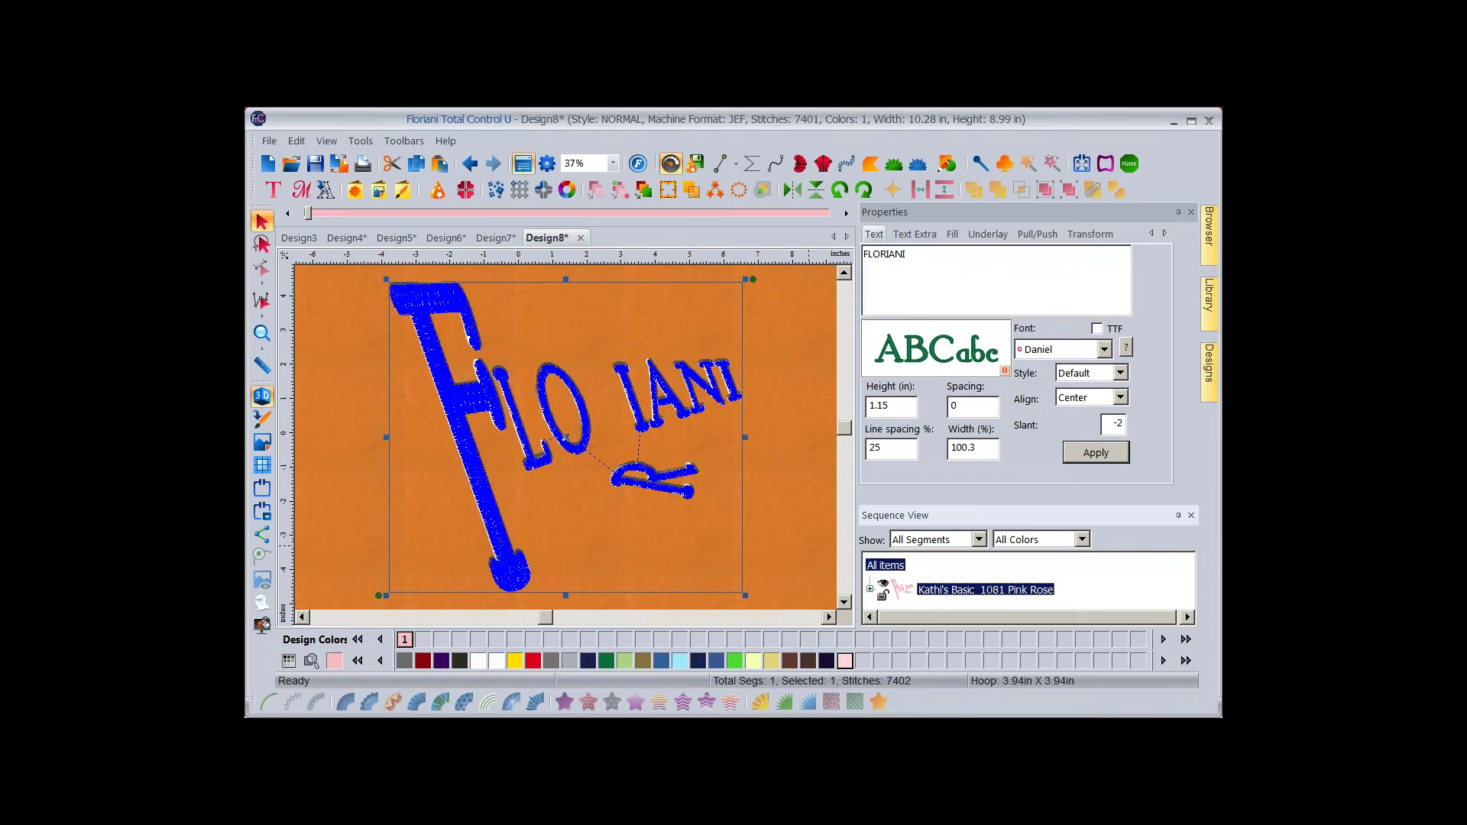
key("Escape")
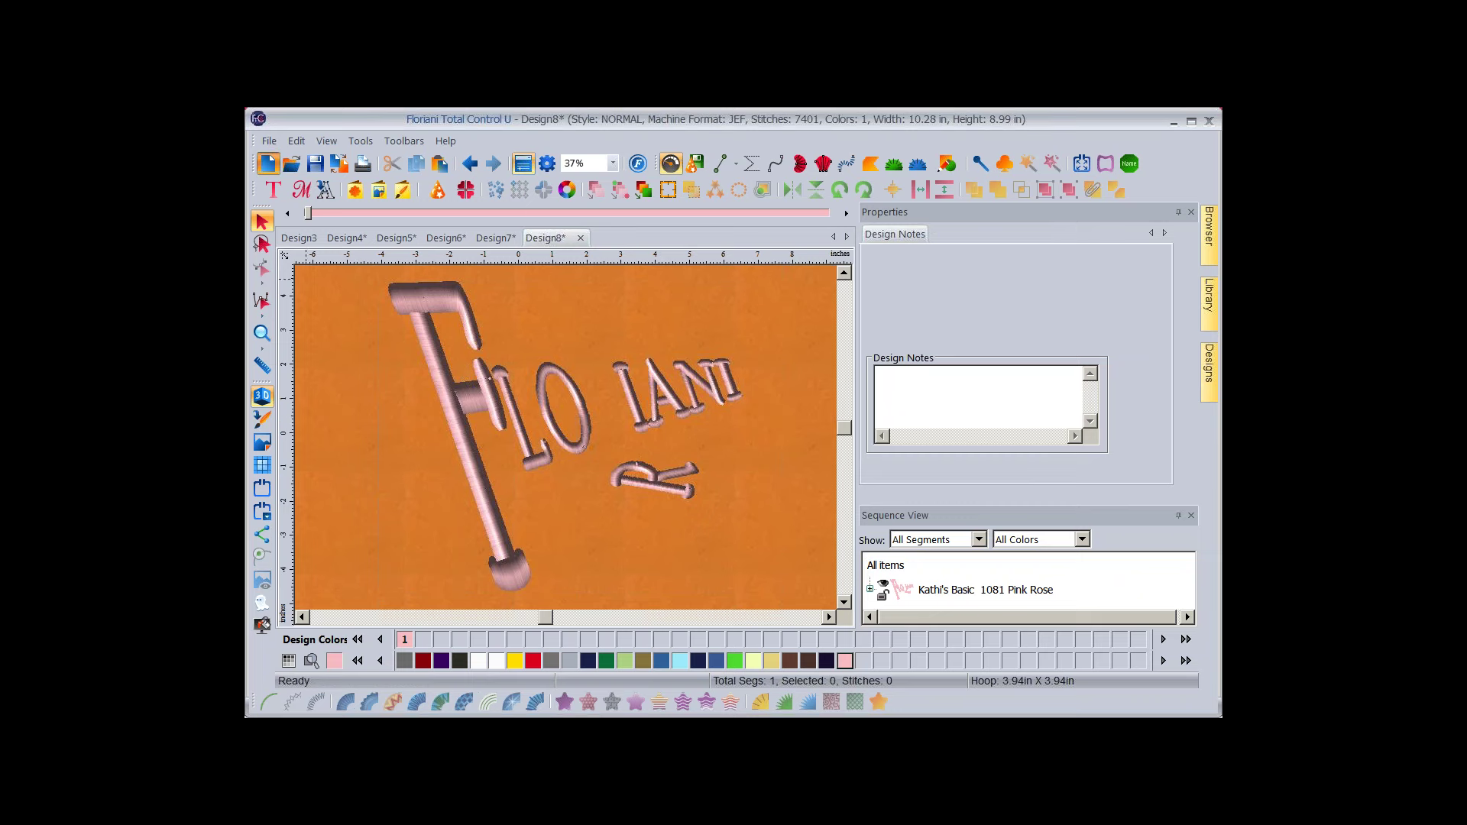
Create a new design and set its background to plain white.
left_click(268, 164)
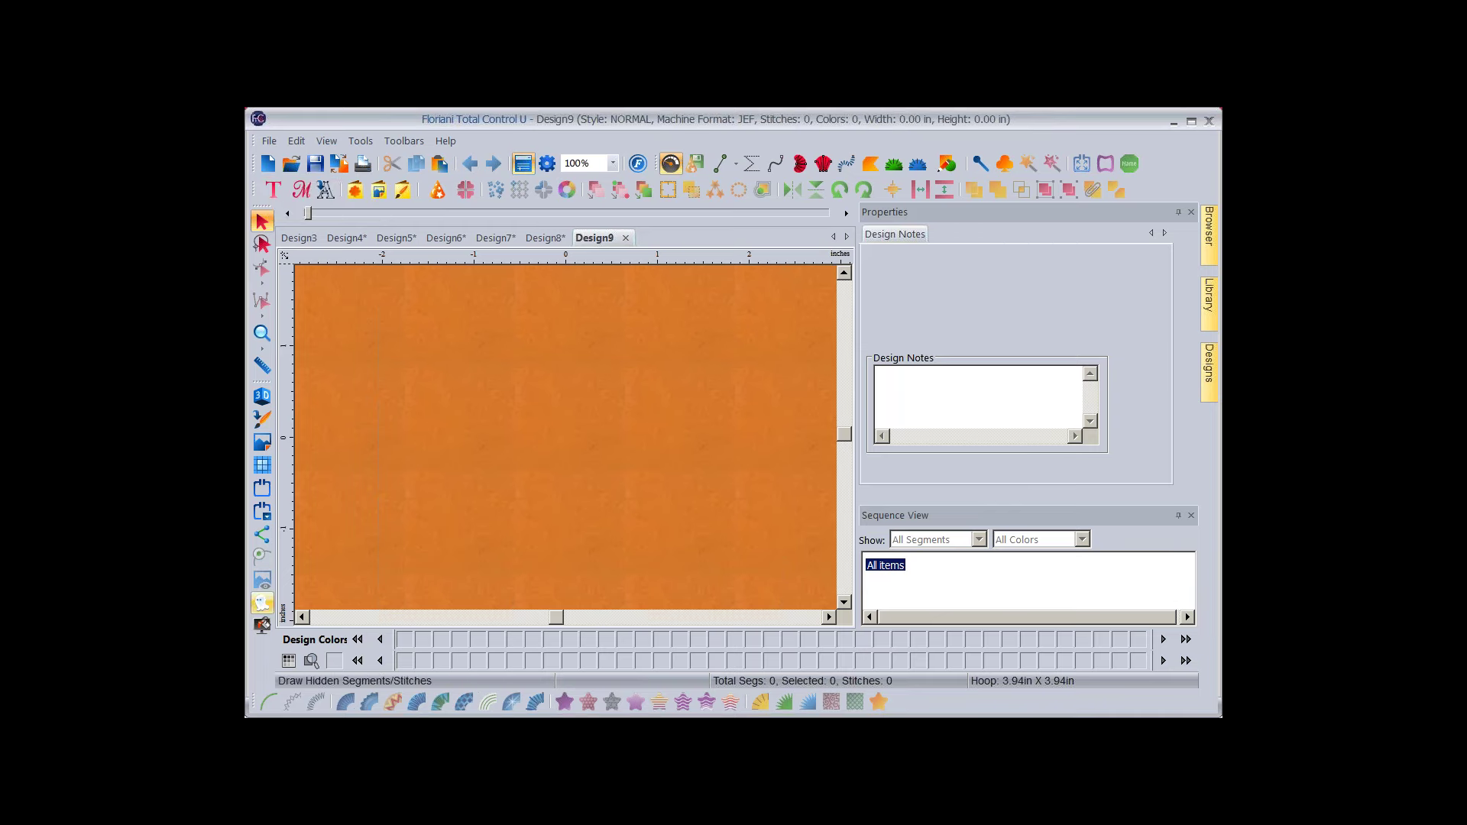
left_click(262, 625)
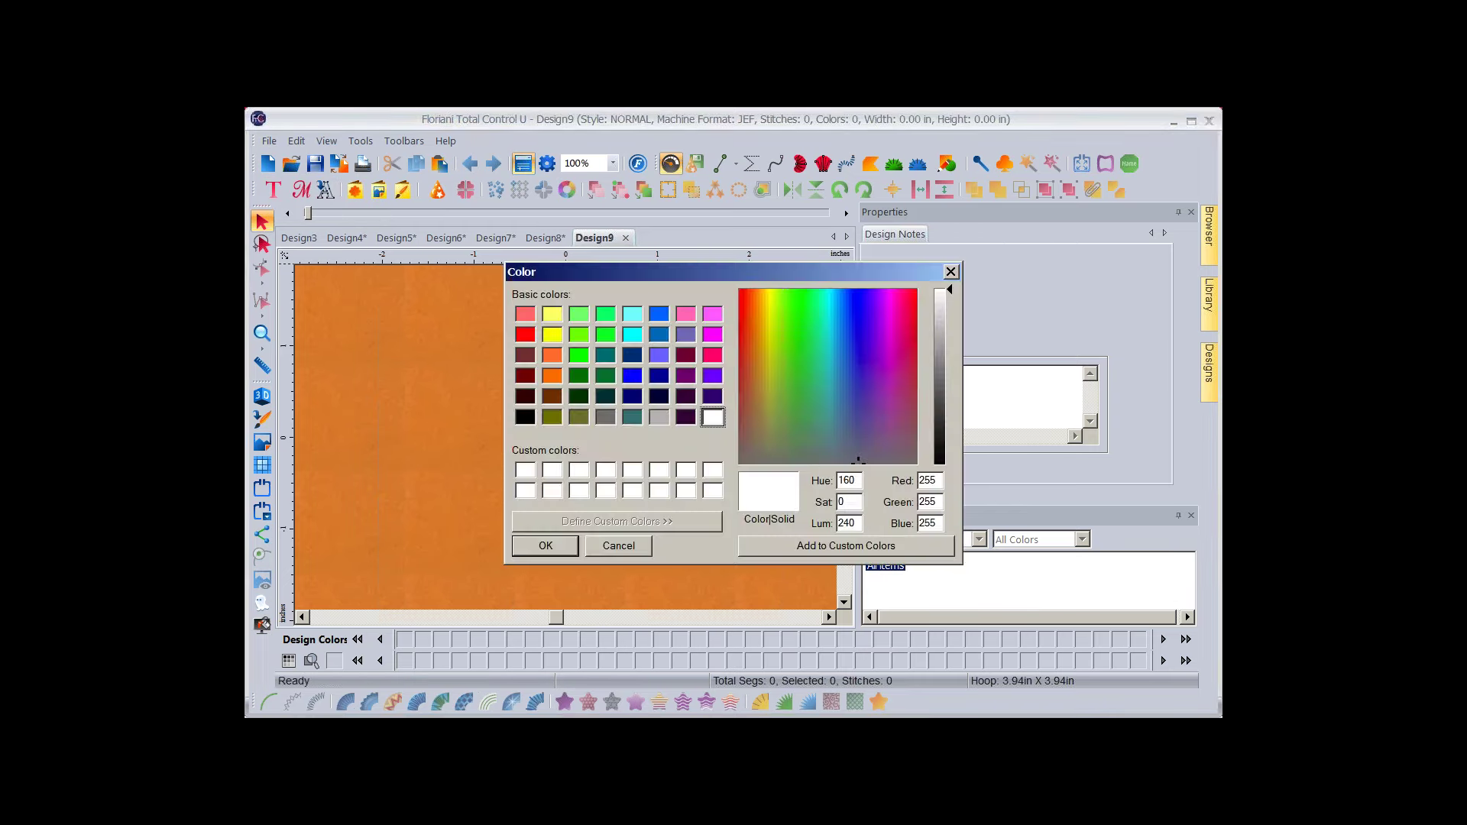
key("Return")
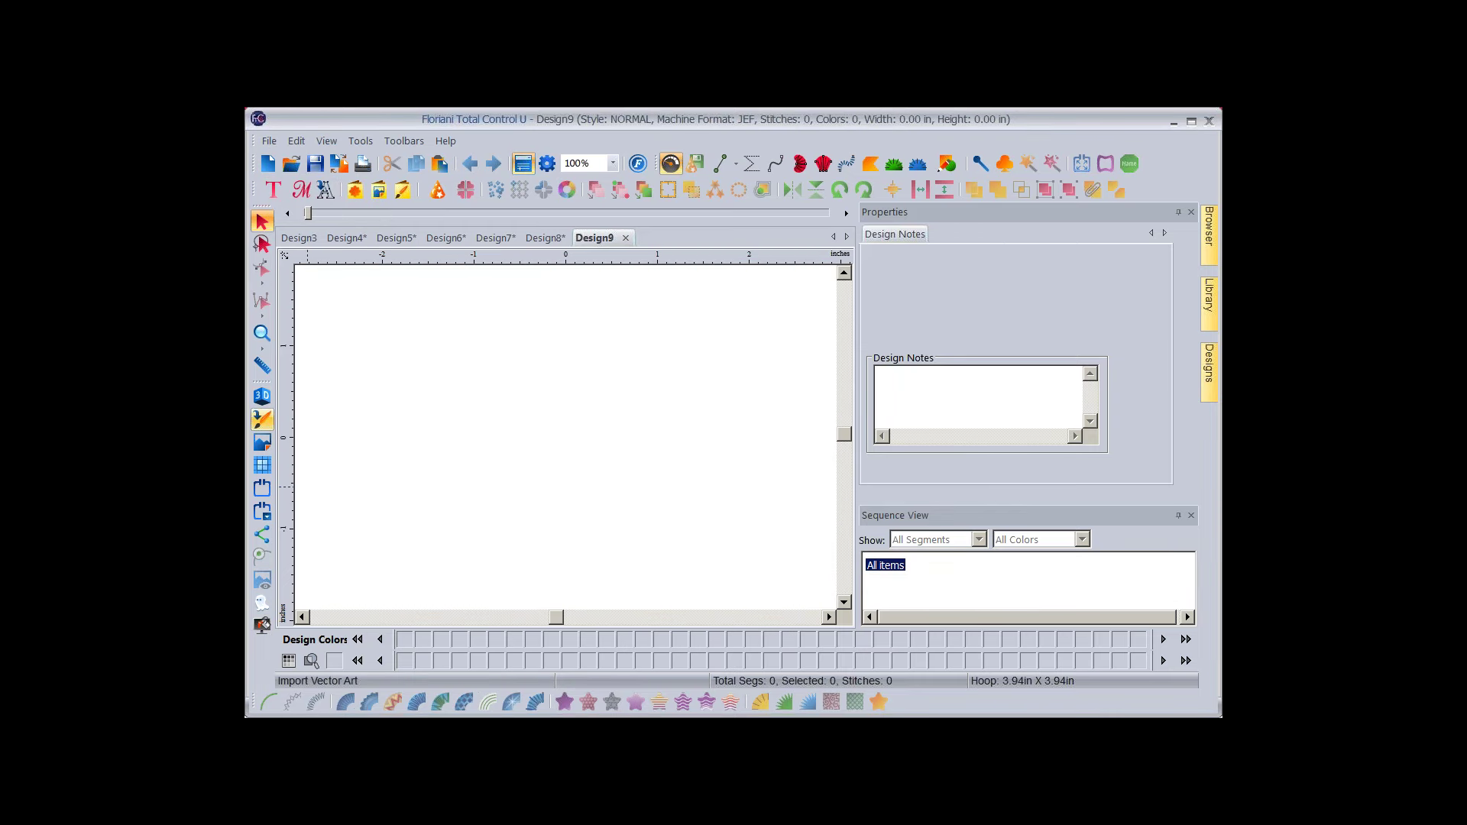
Show the grid in the new design.
left_click(262, 464)
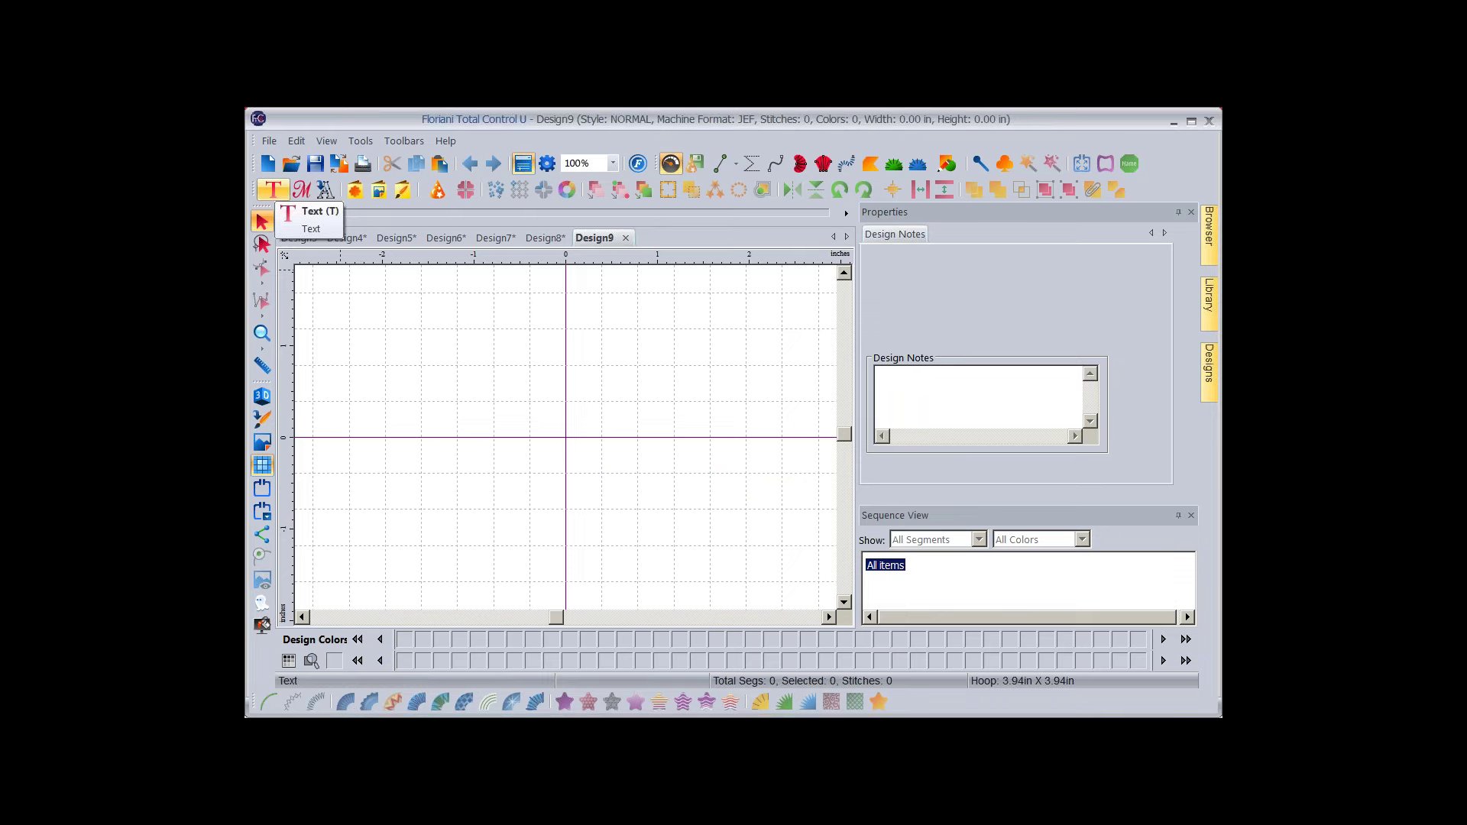
left_click(275, 191)
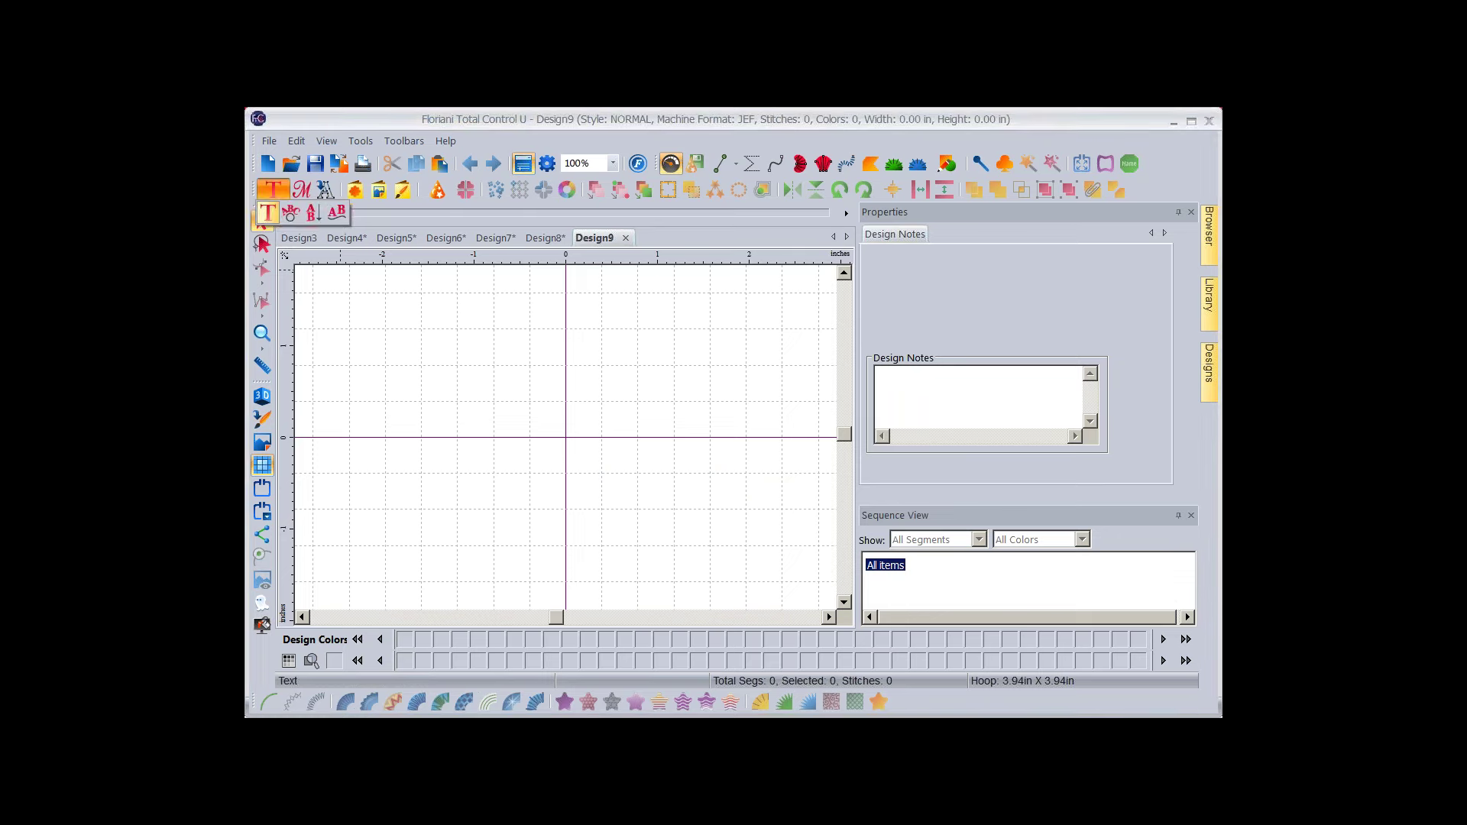
key("Escape")
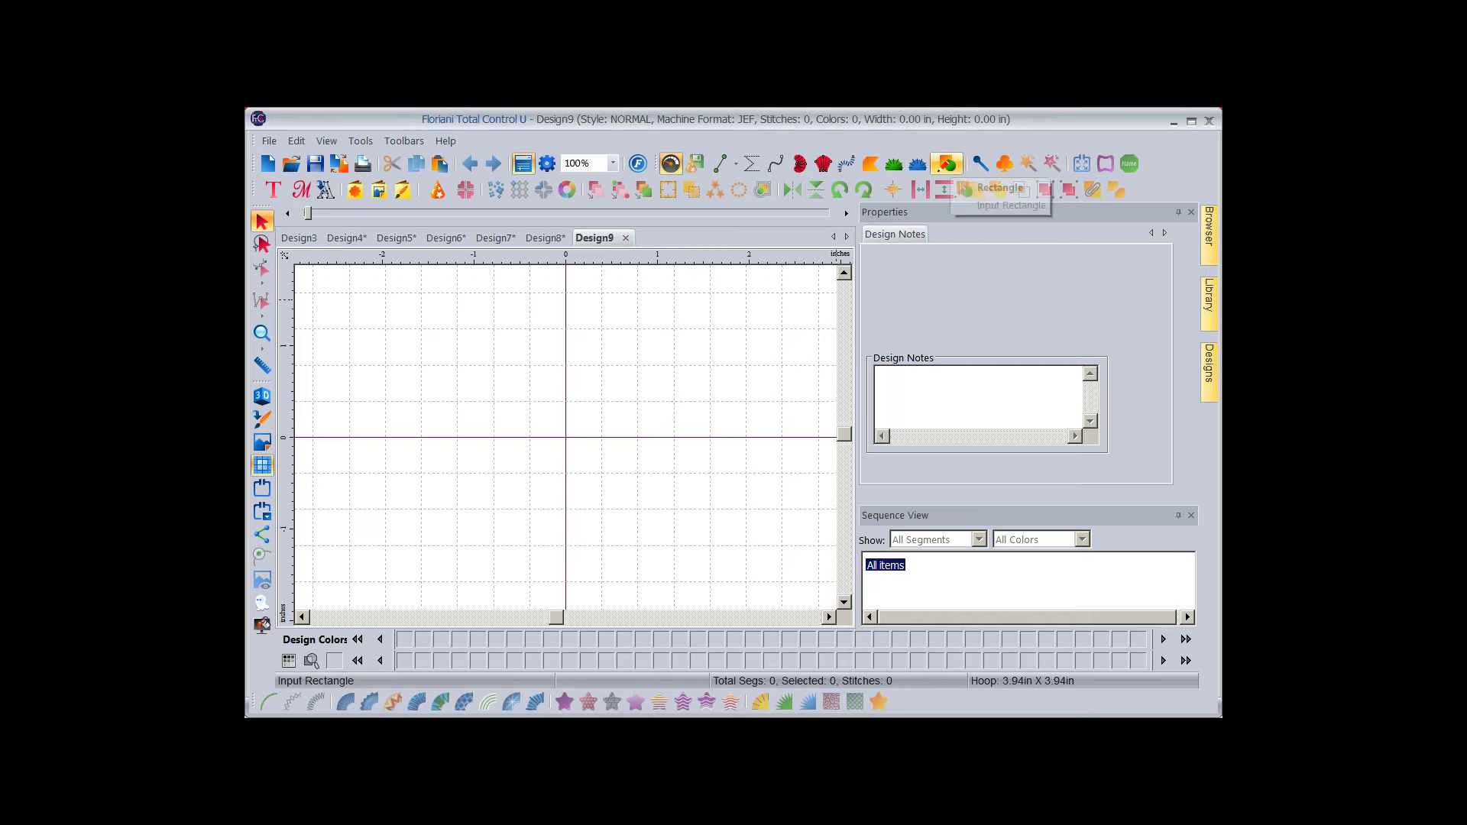
left_click(944, 165)
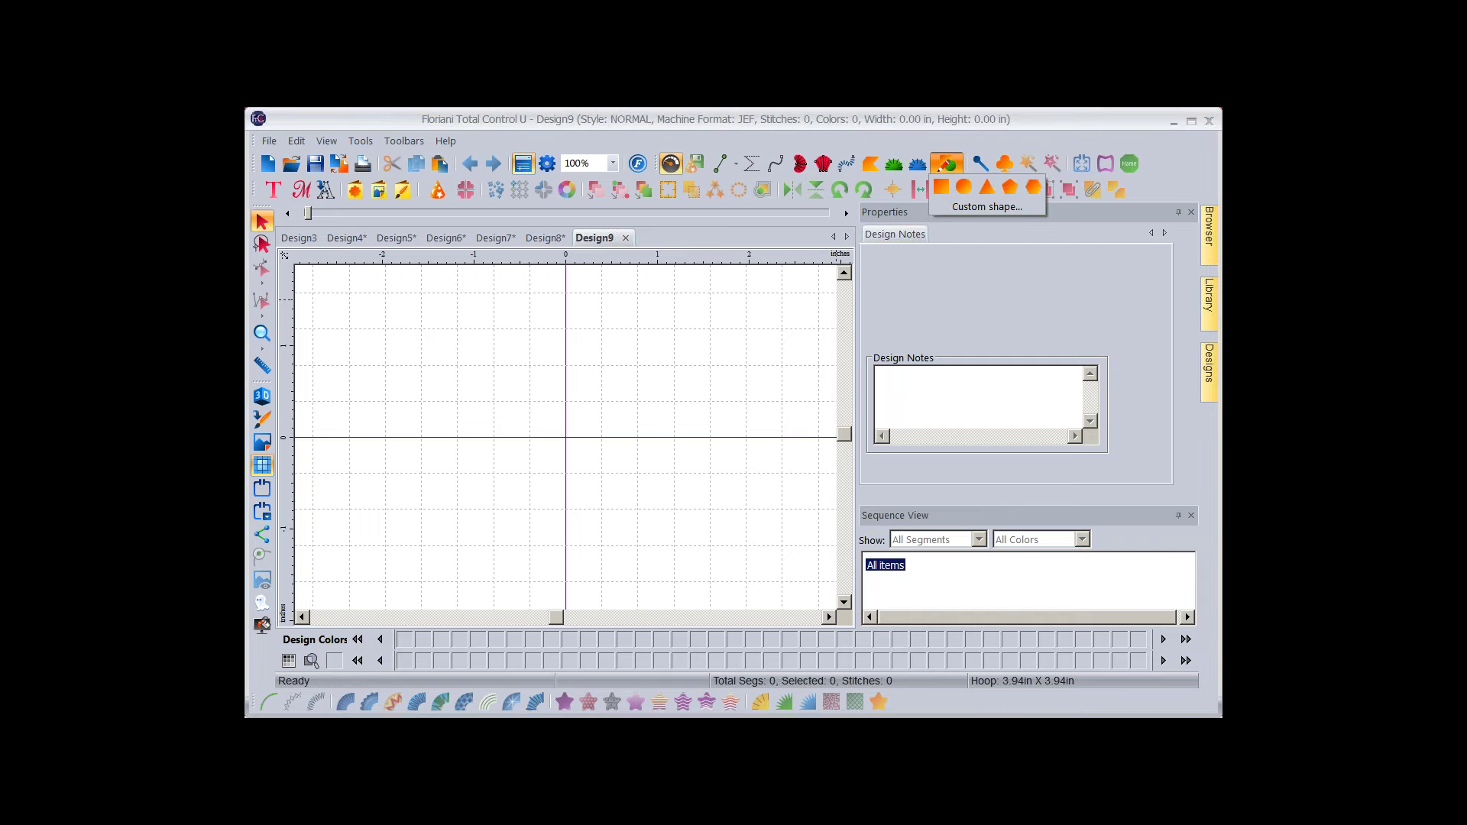
left_click(756, 347)
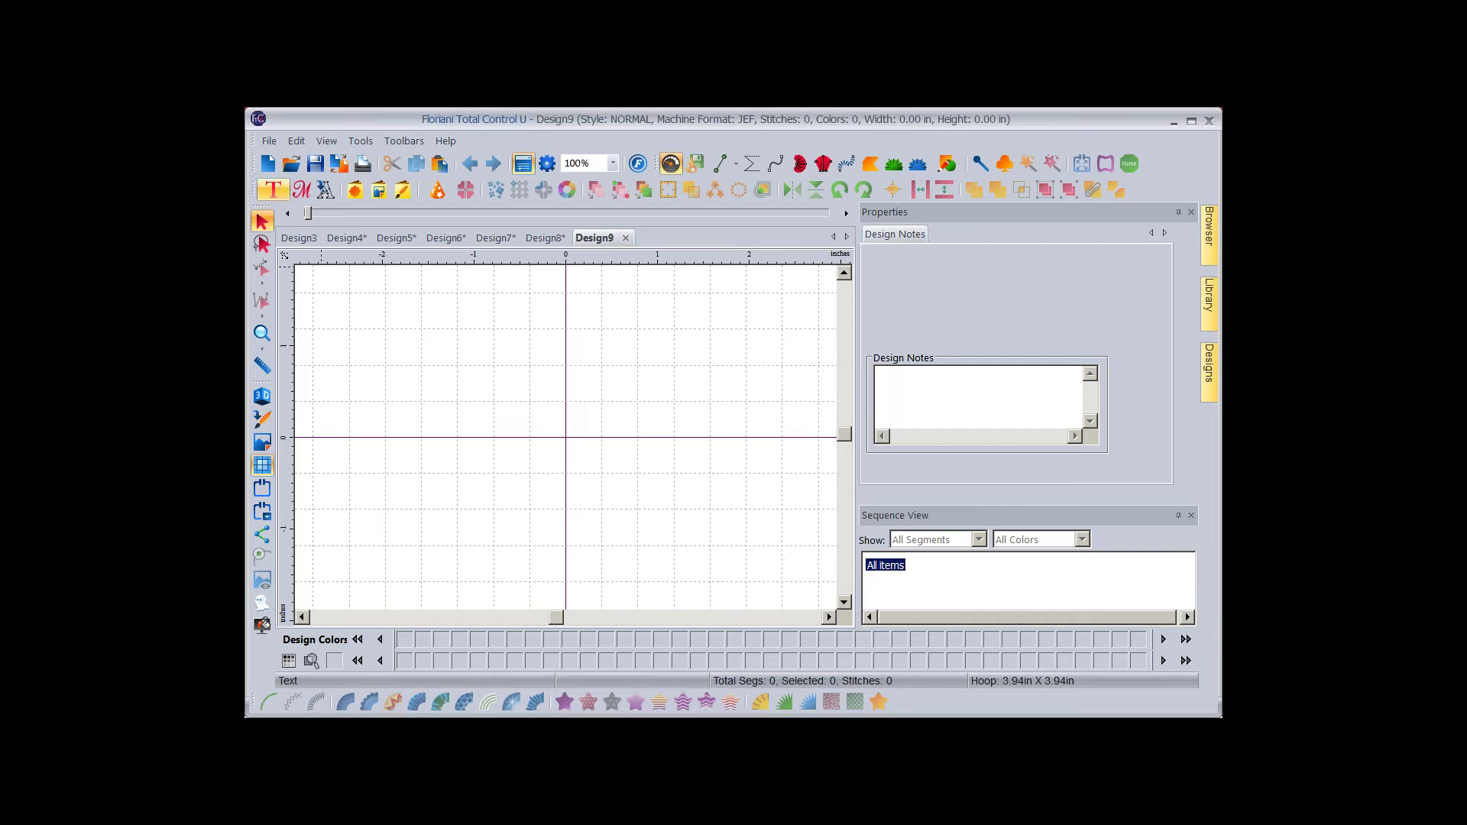
Place circle text with a radius of about 1.57 in, set its lower text to FLORIANI and its height to 0.50 in.
left_click(274, 189)
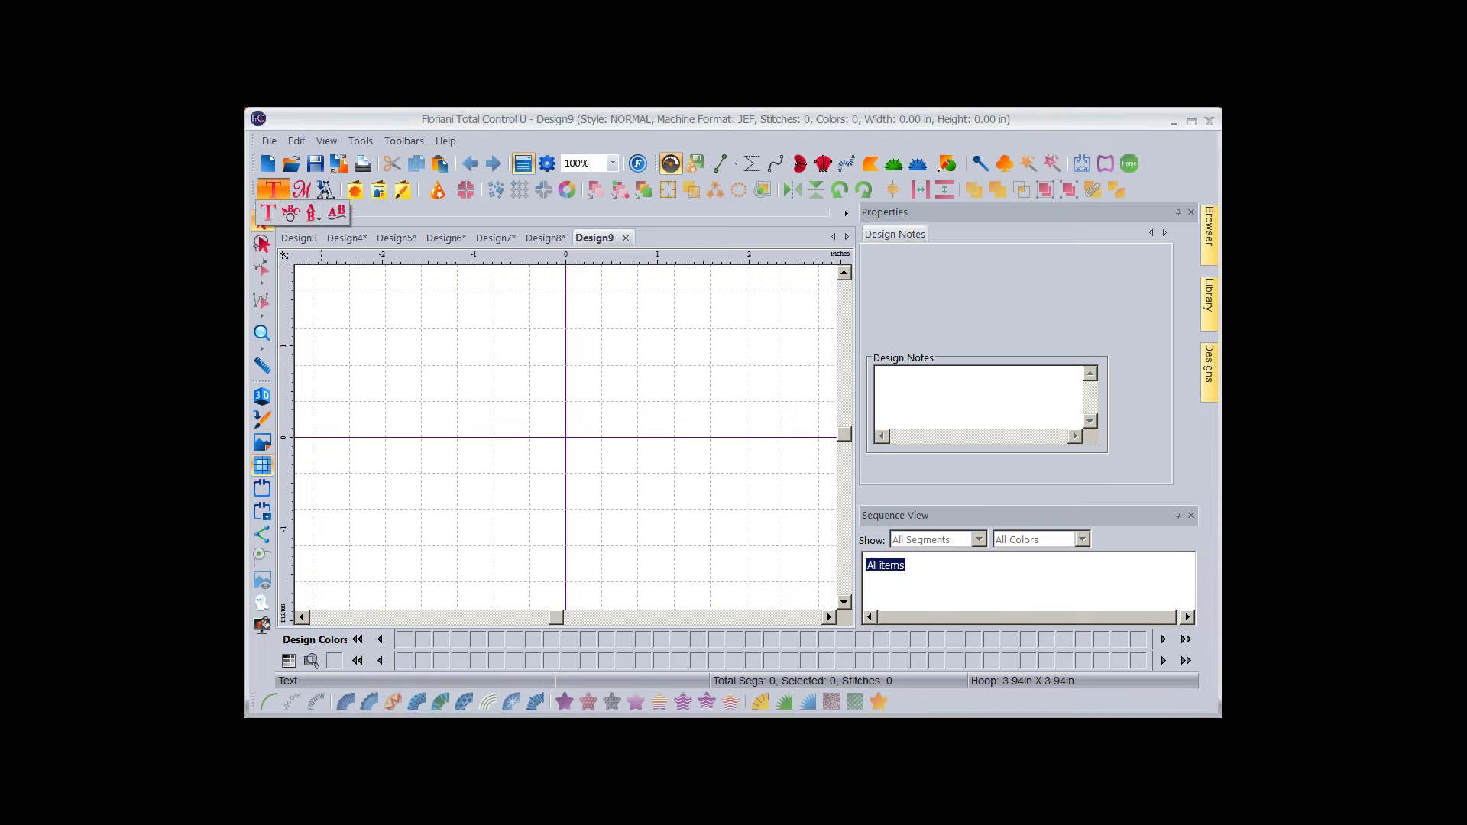
left_click(290, 213)
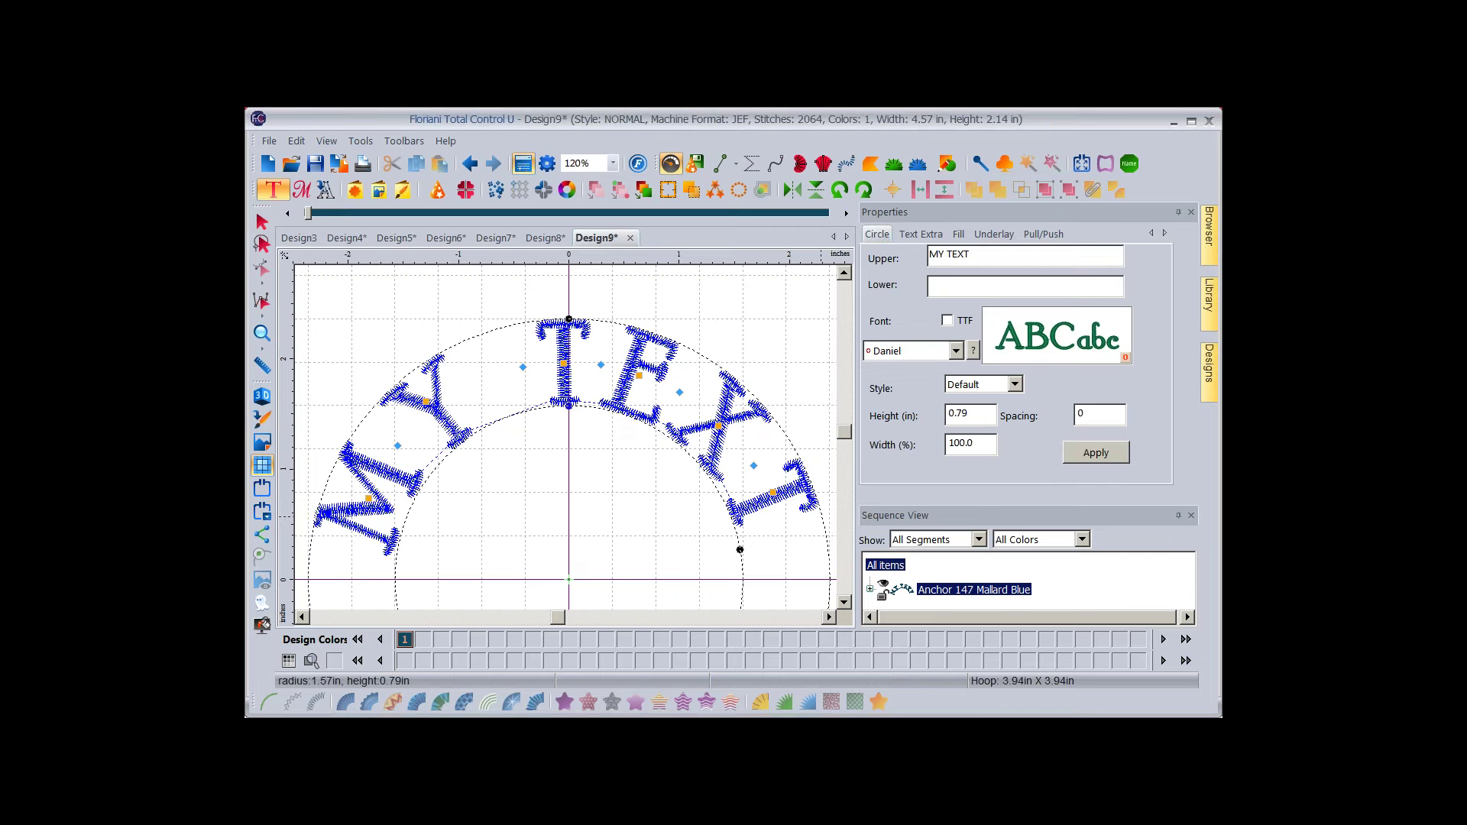
type("F")
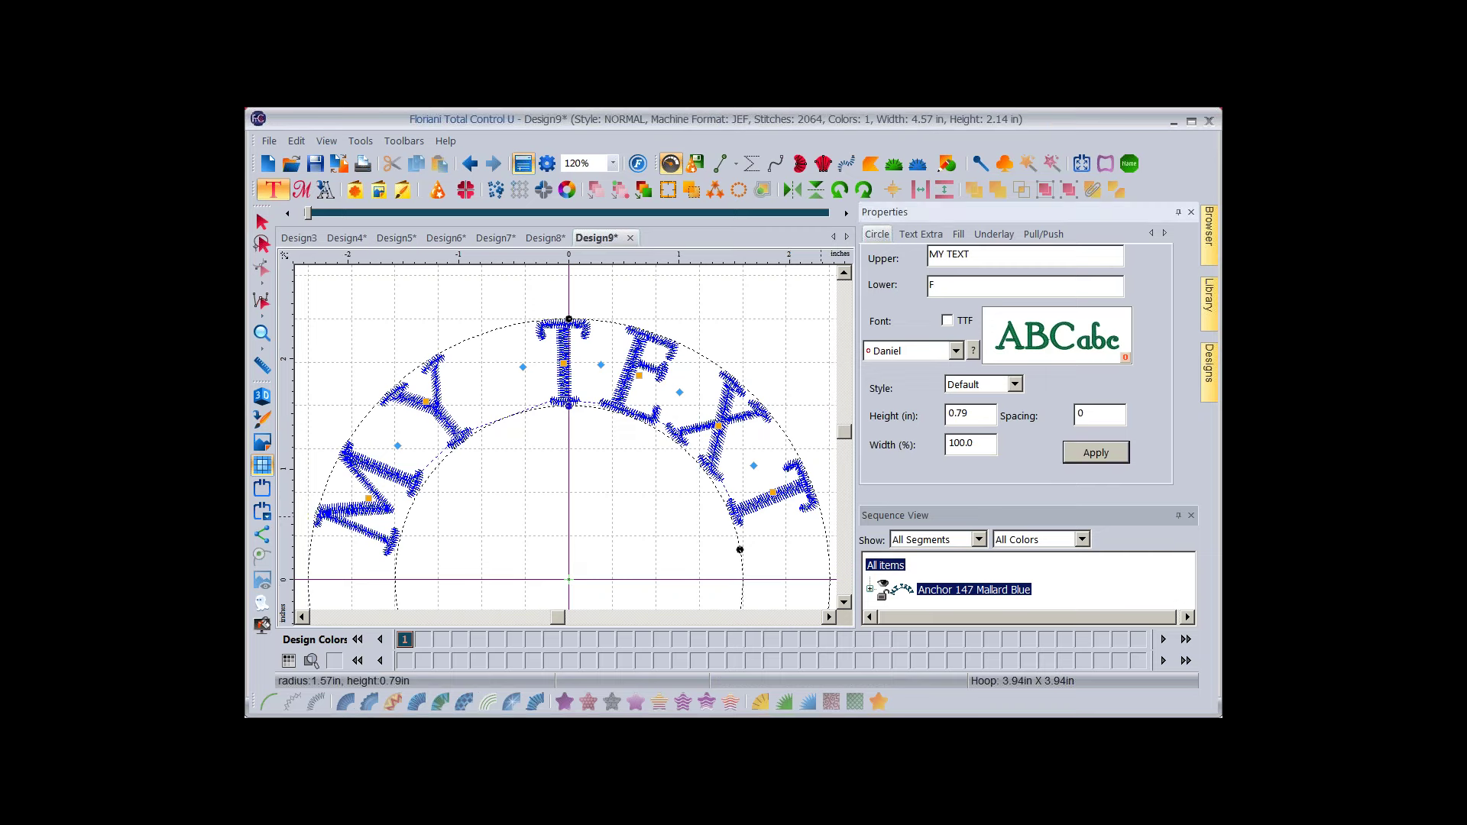
type("LORIANI")
key("shift+Home")
type(".5")
key("Return")
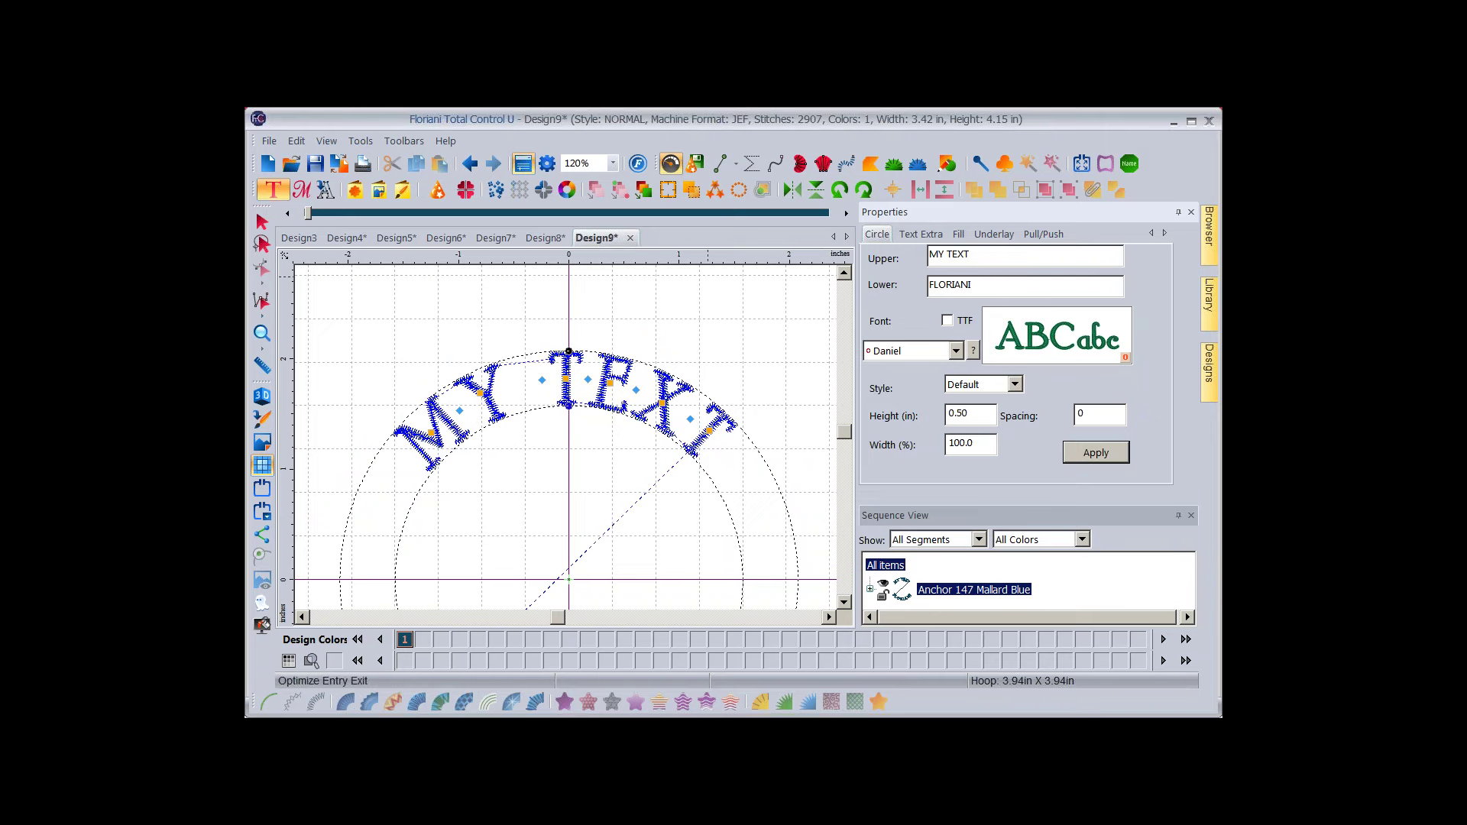
left_click(612, 163)
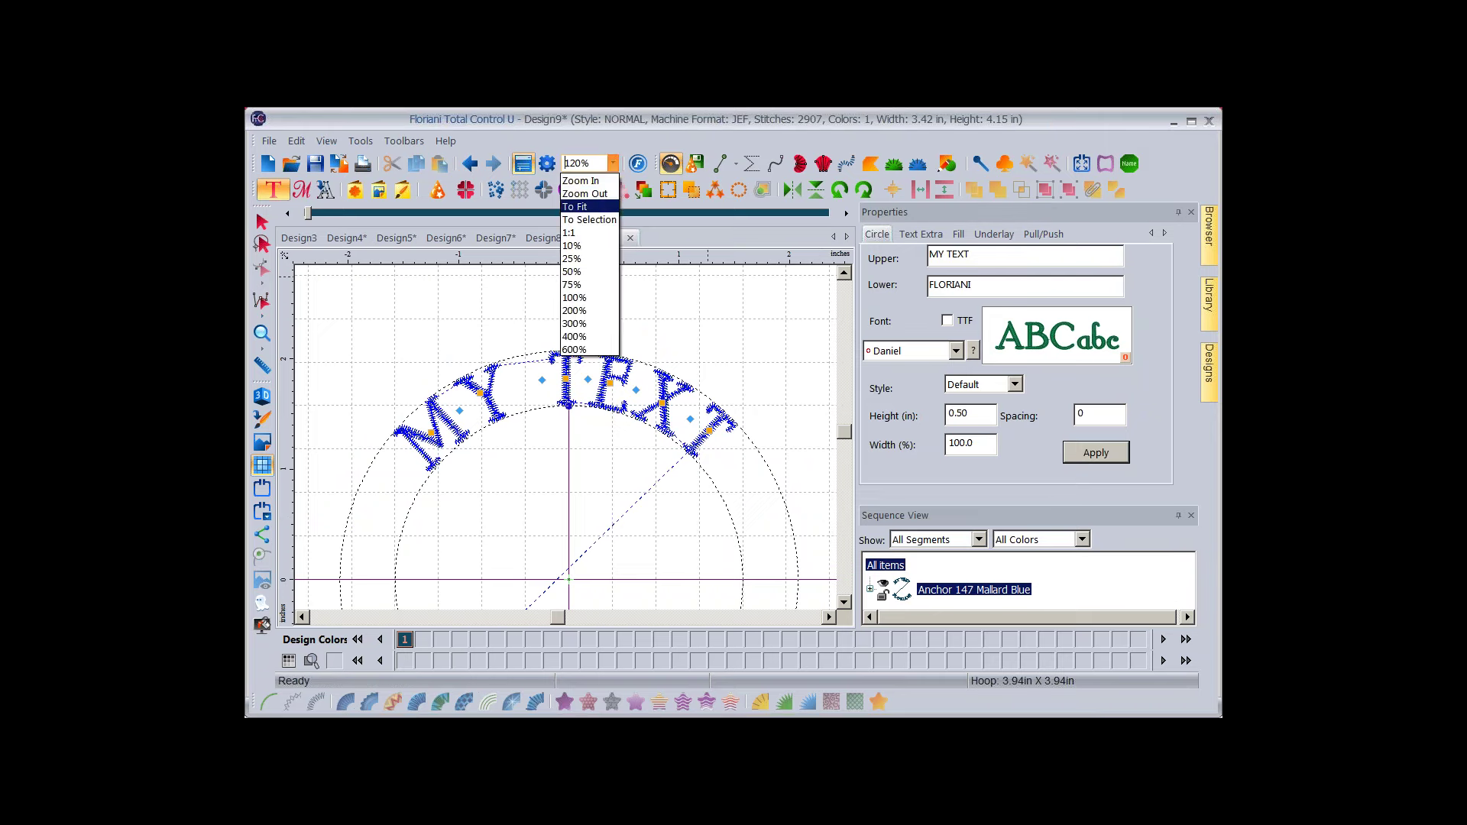
key("Return")
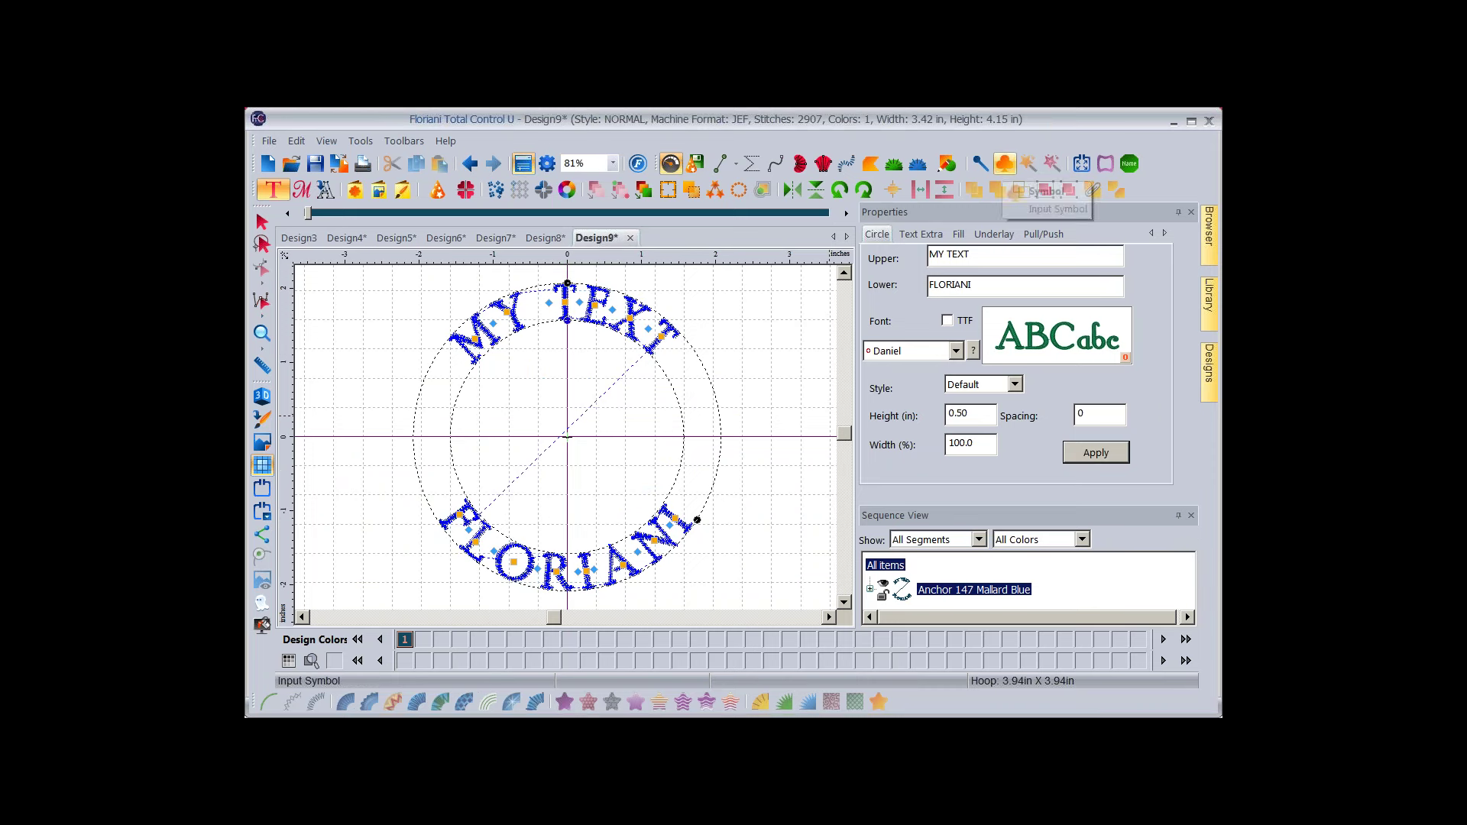
Insert a Basketball symbol about 1 in wide, move it to the center of the circle text, and deselect it.
left_click(1004, 164)
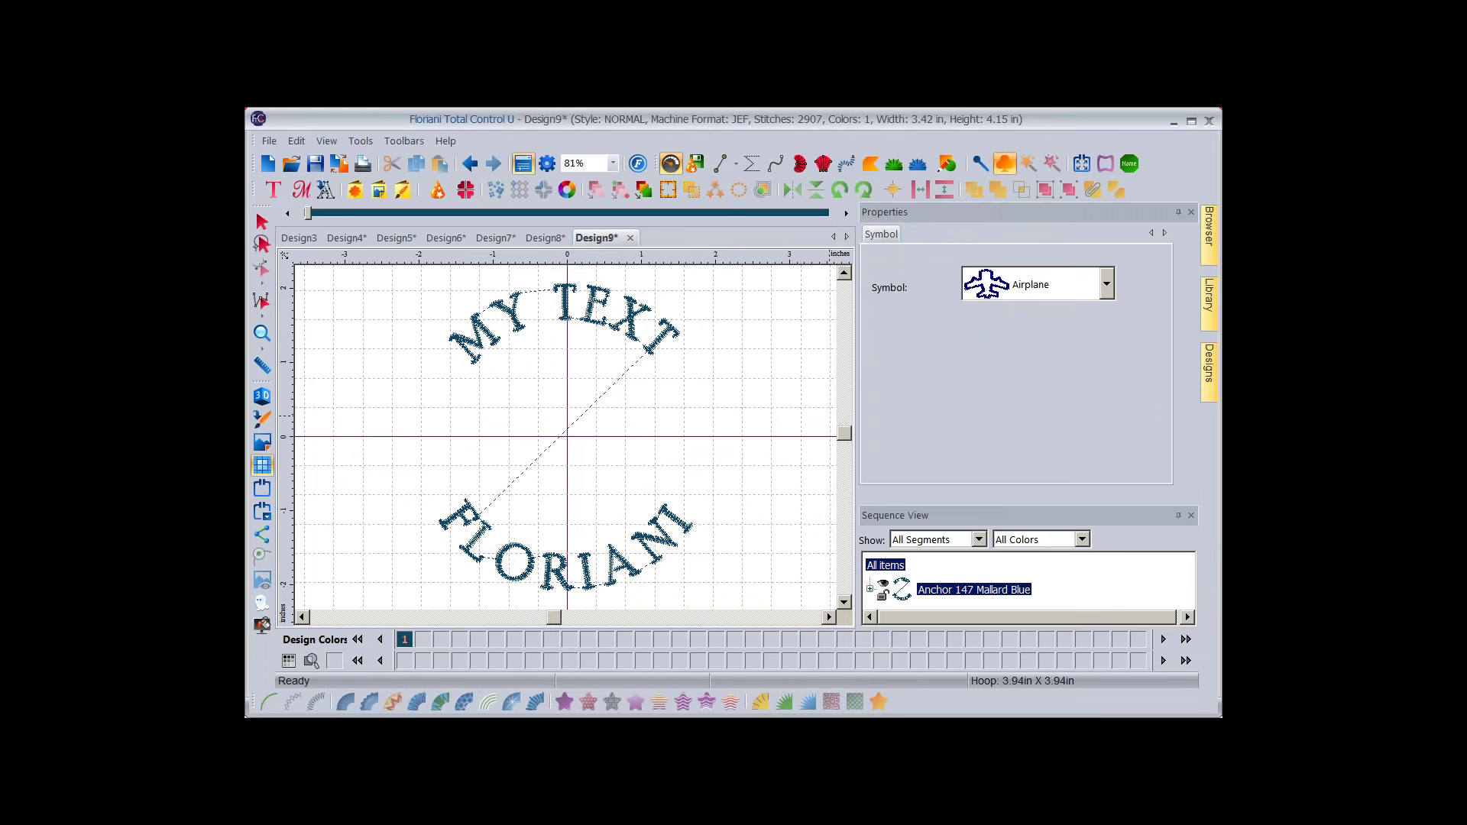
left_click(1107, 284)
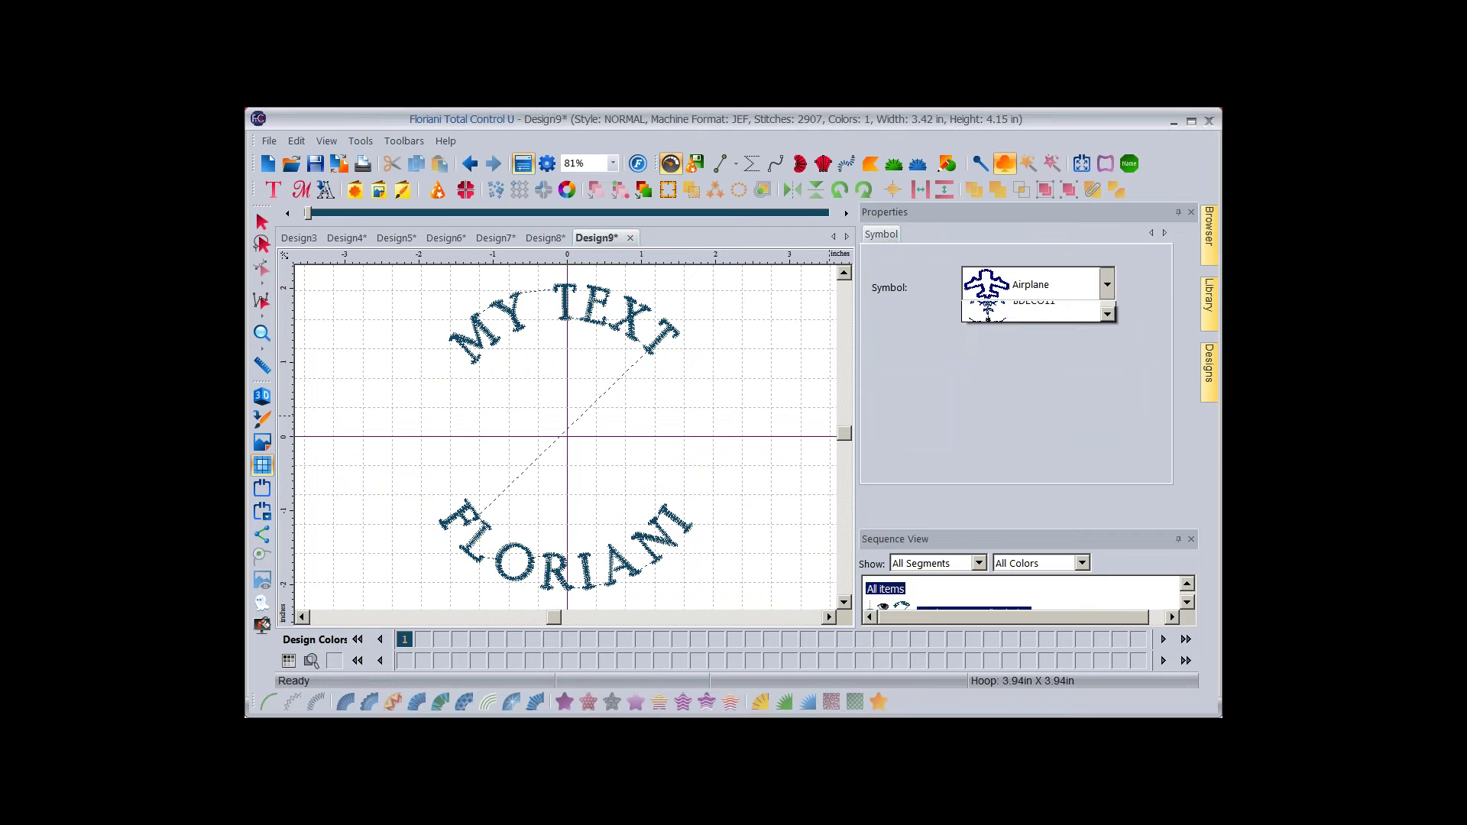
key("Return")
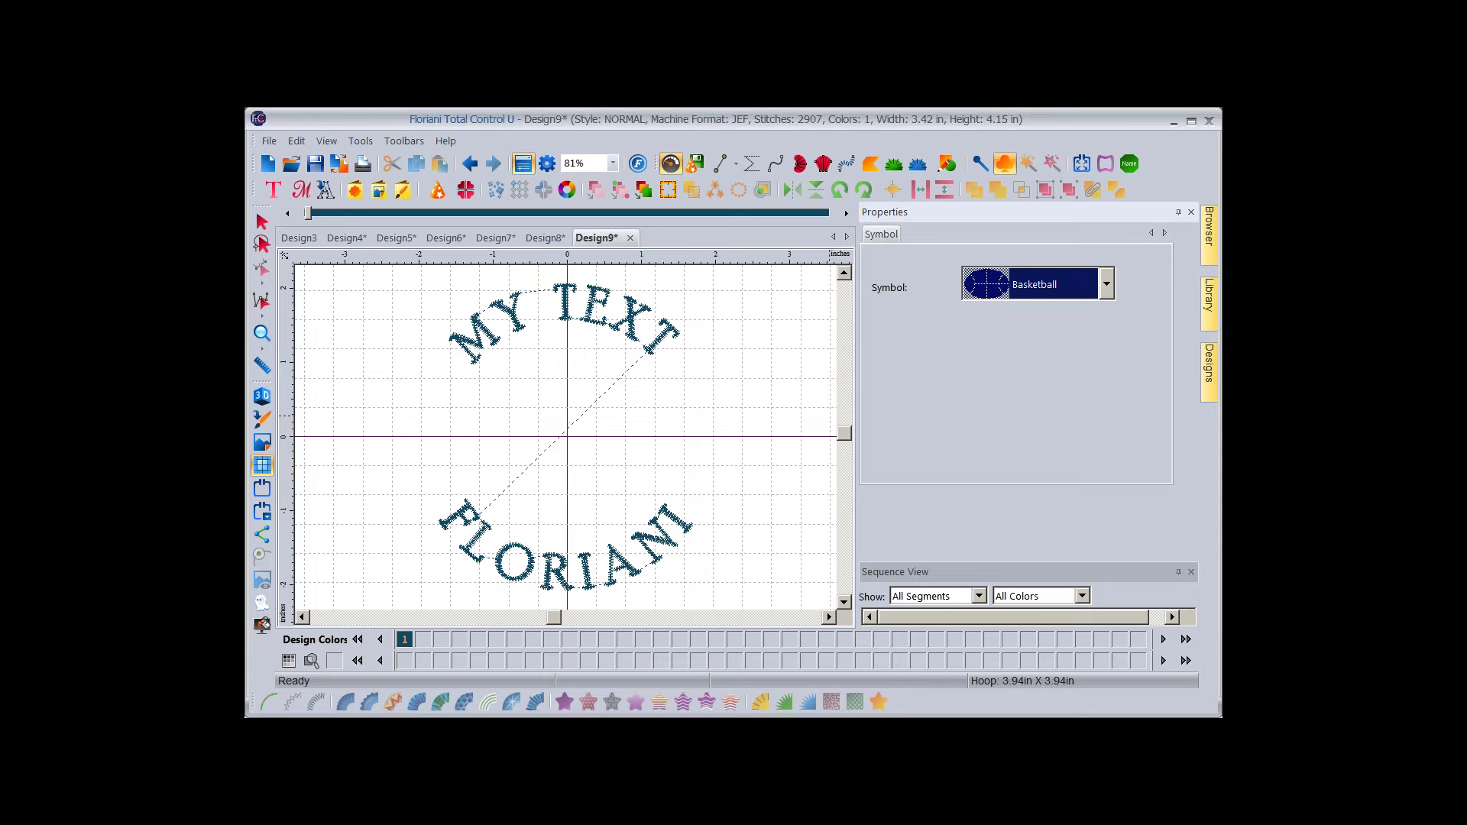
left_click_drag(1108, 560, 1108, 493)
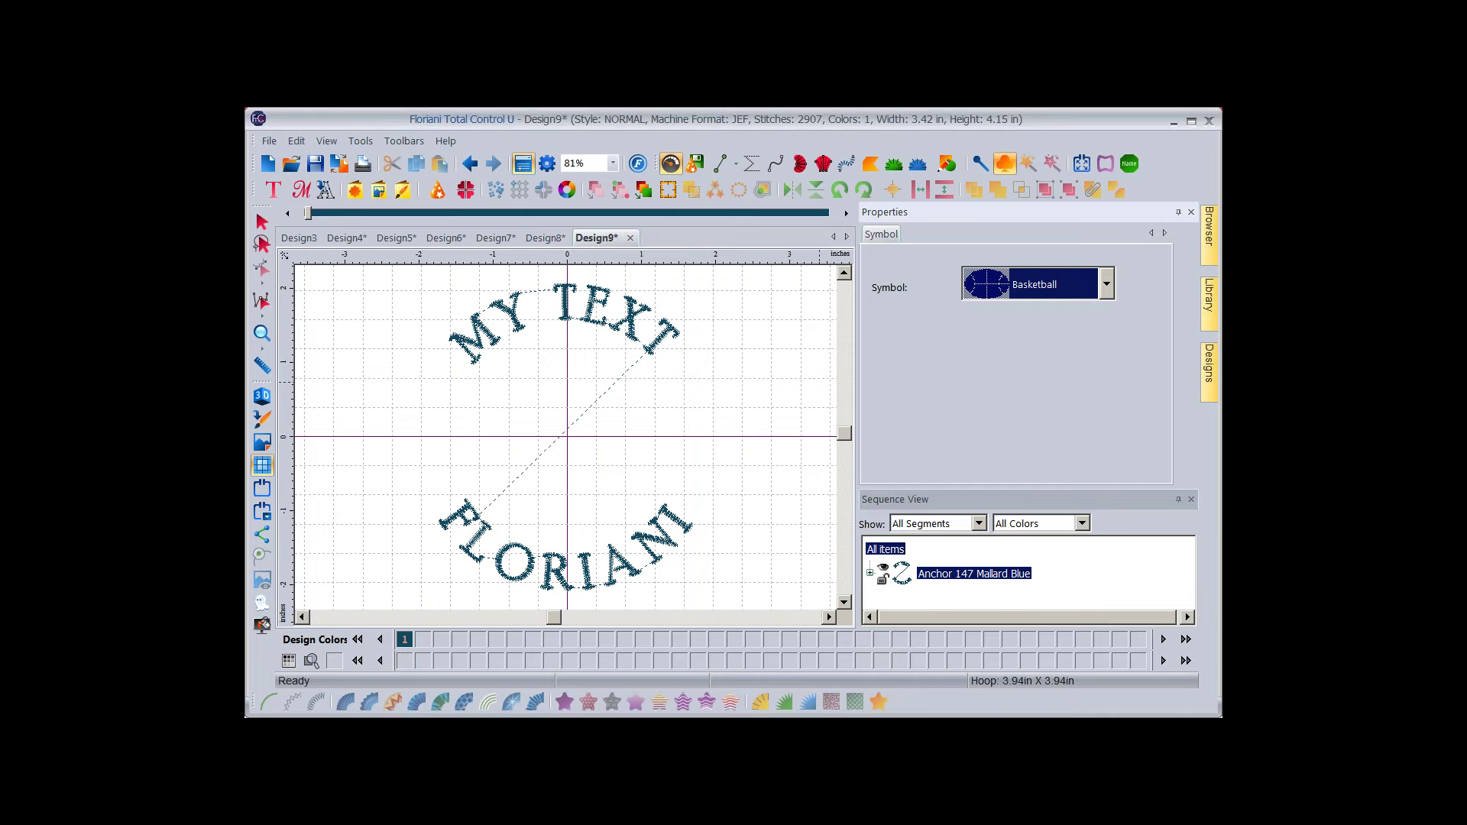
key("Return")
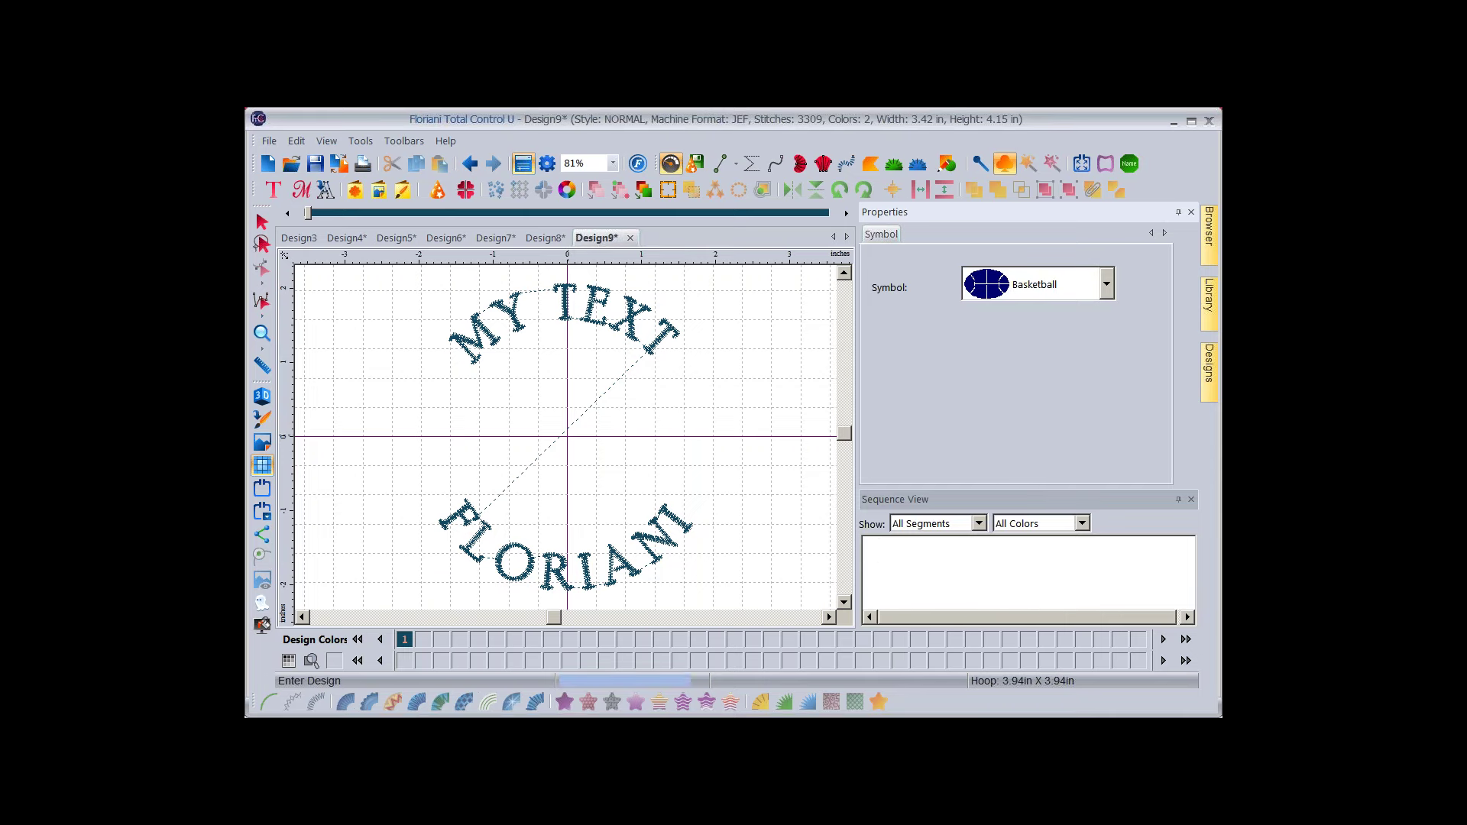
key("Escape")
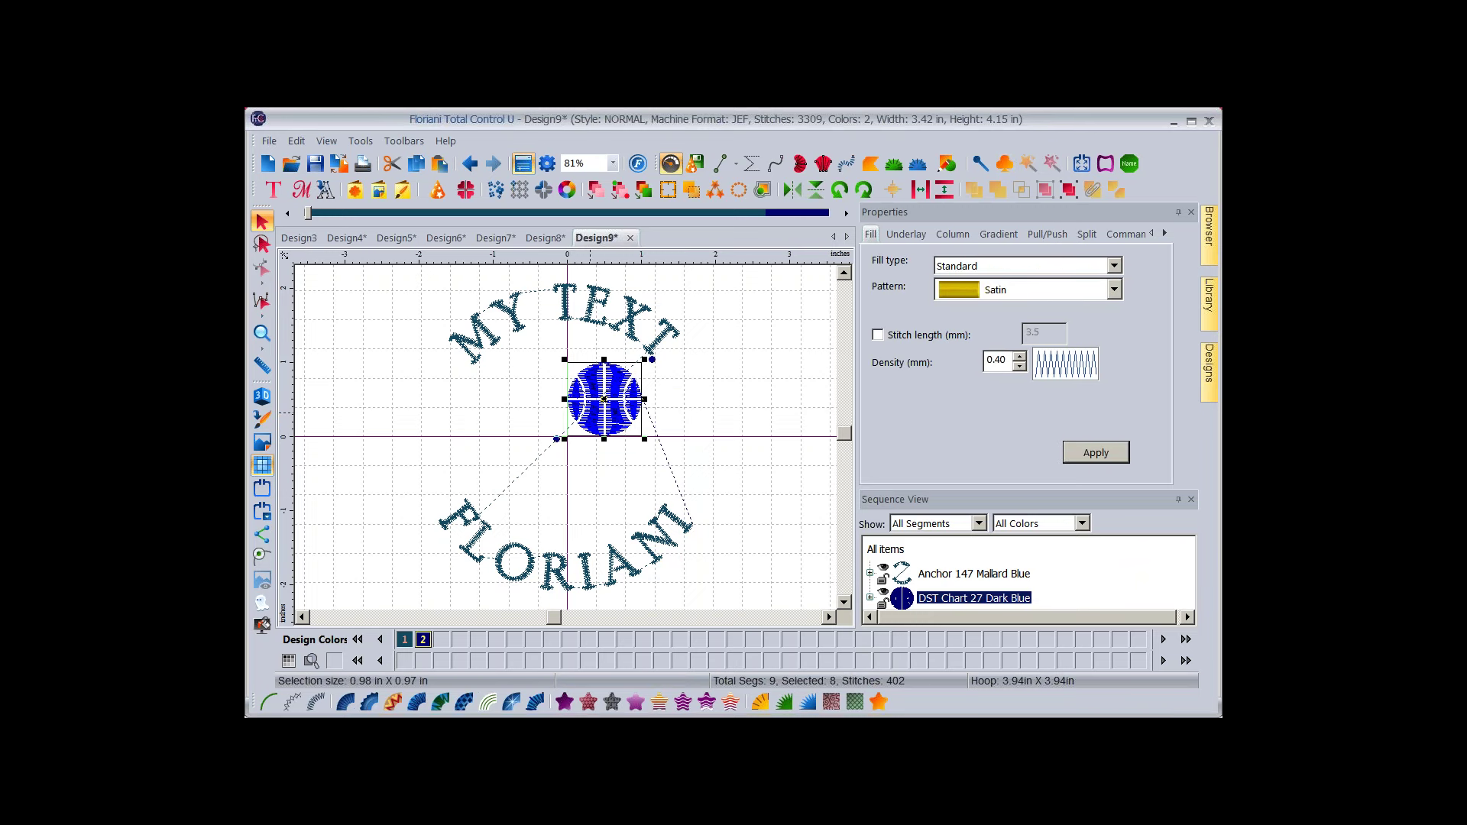
left_click_drag(607, 393, 569, 435)
left_click(752, 380)
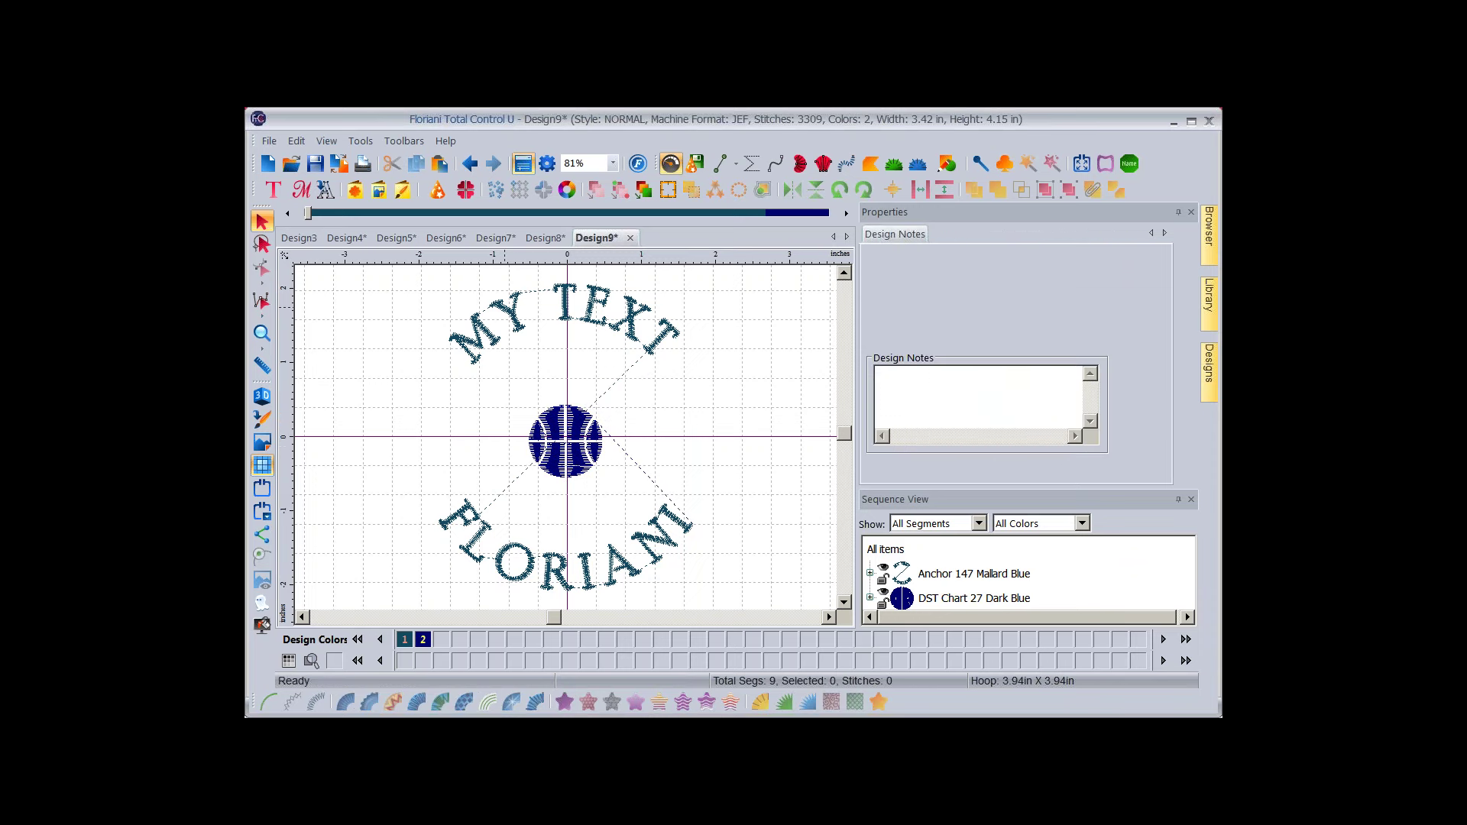
Reopen the circle text for editing with the Circle tool and shrink its radius to about 1.11 in.
left_click(469, 337)
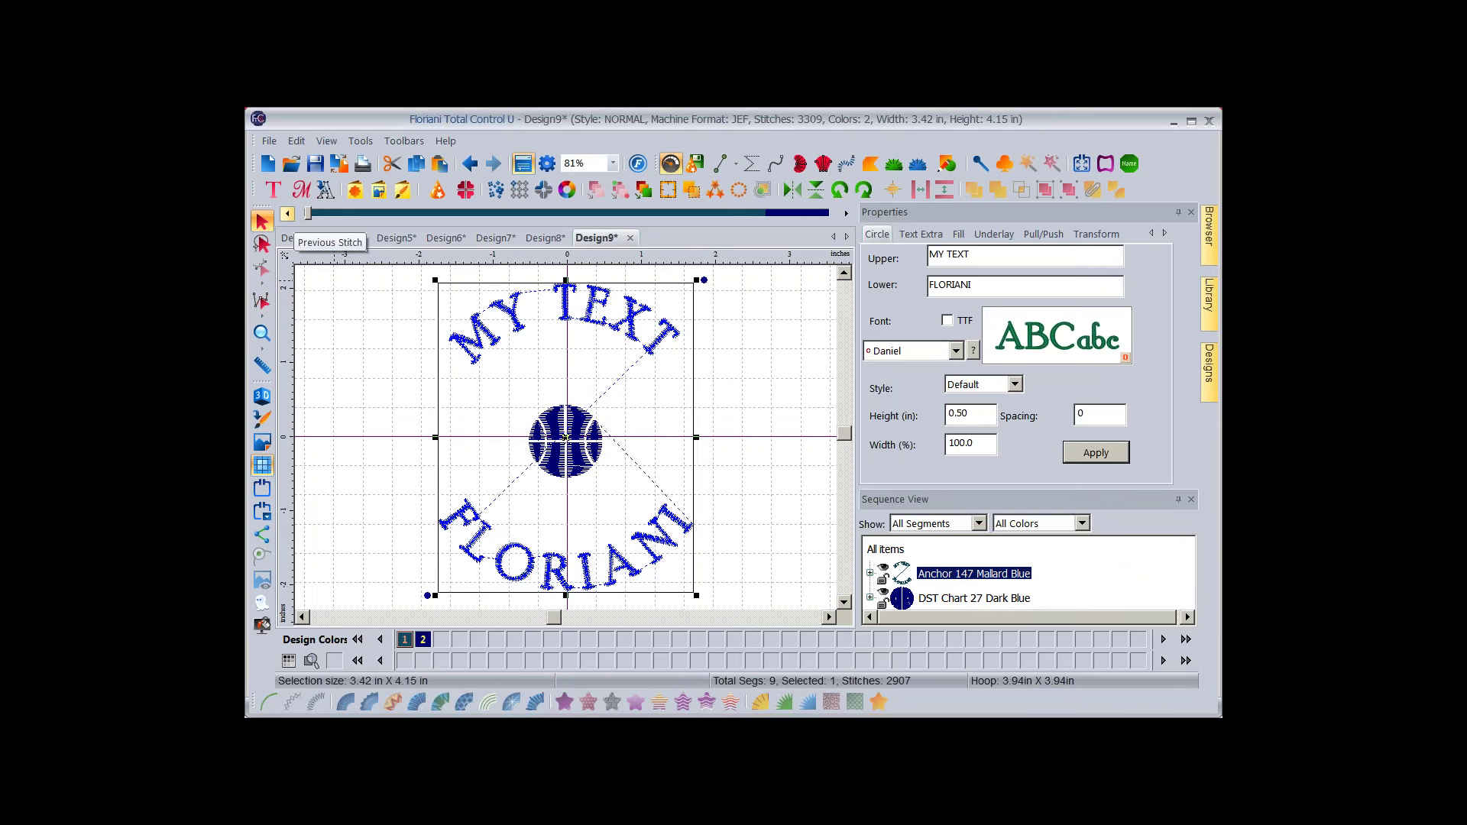
left_click(273, 189)
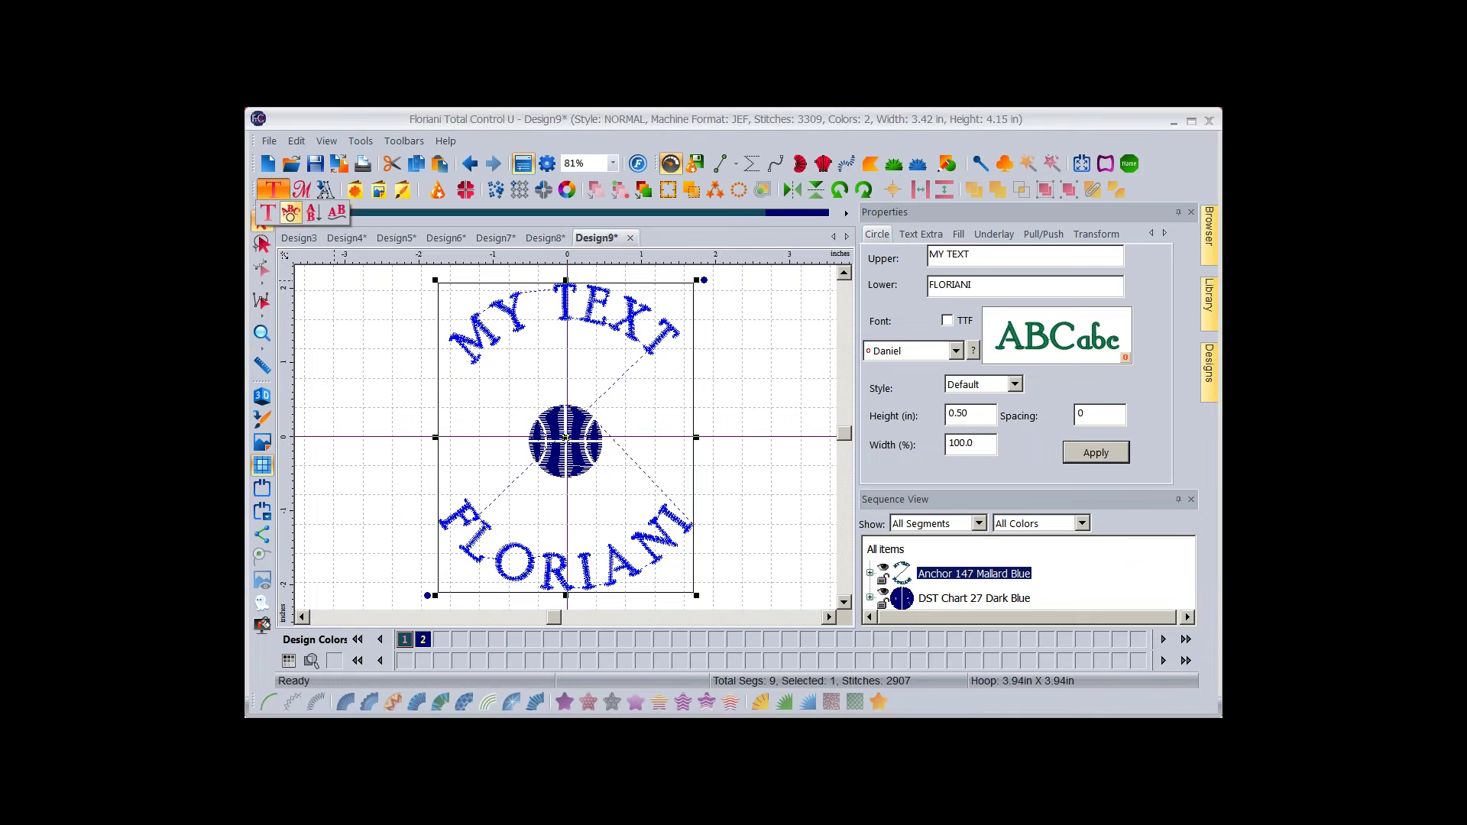
left_click(290, 213)
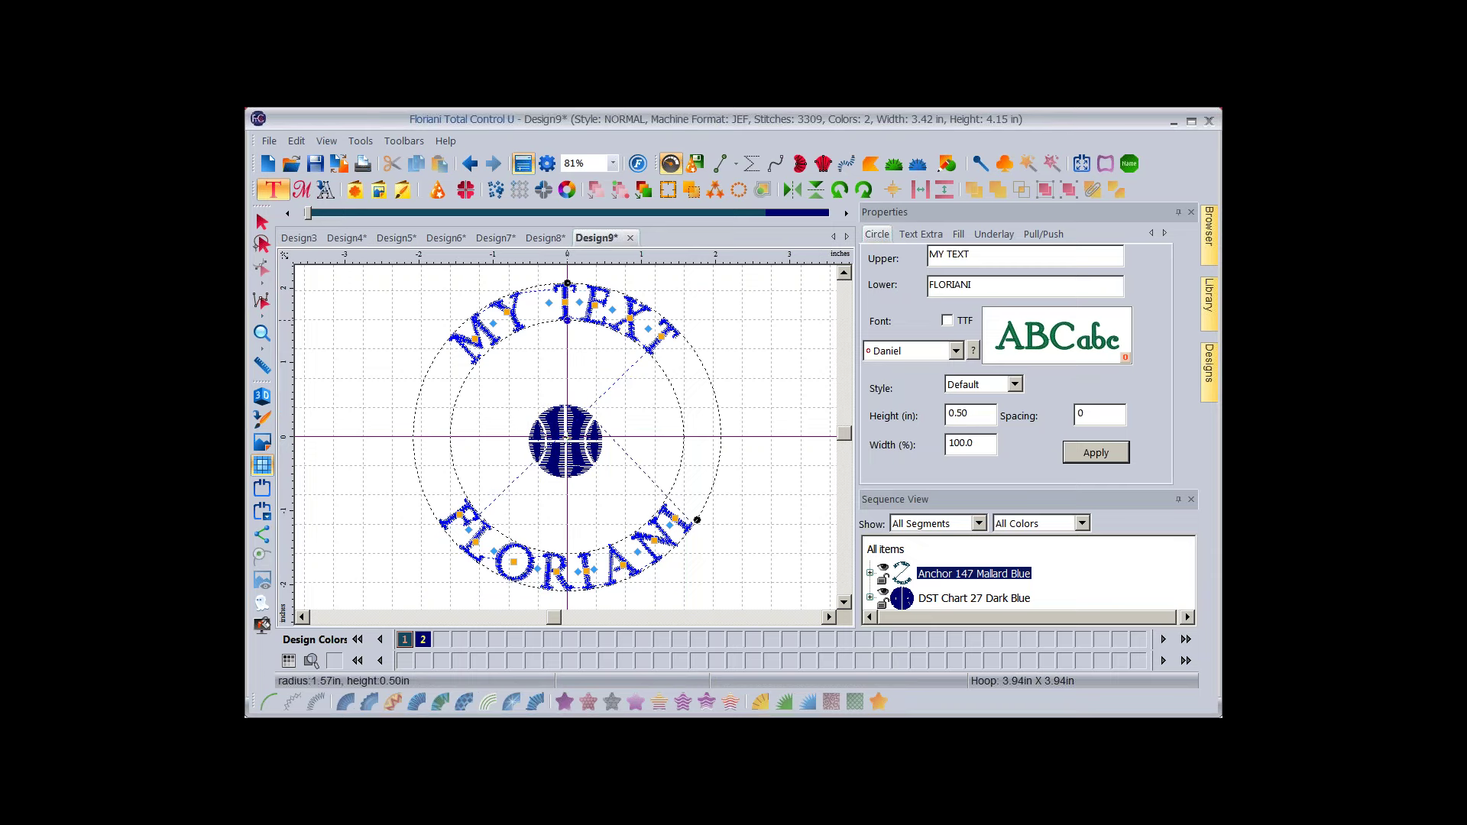
left_click_drag(567, 320, 565, 354)
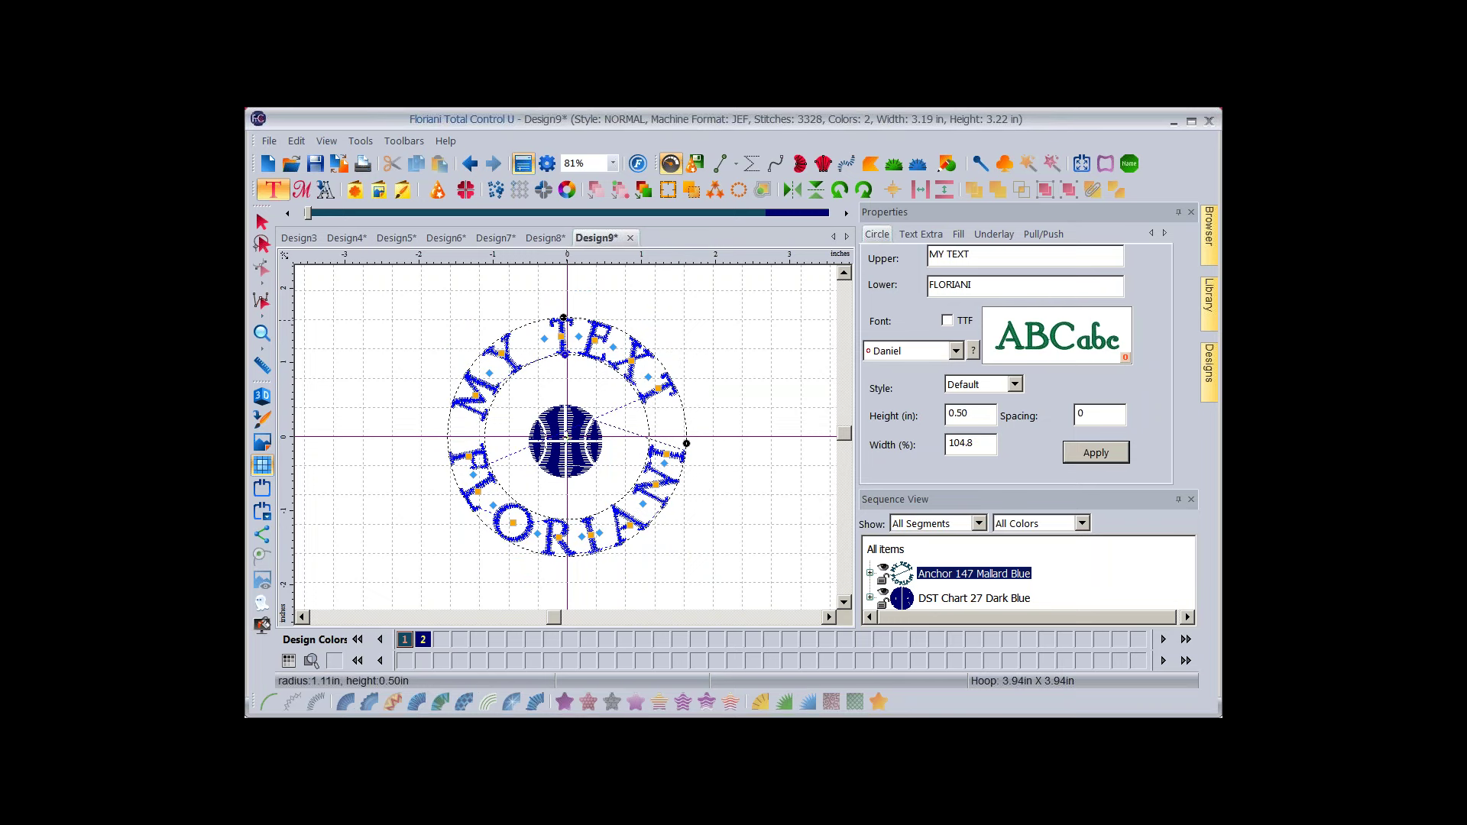
Enlarge the circle text's height to about 0.61 in, shift letters of MY TEXT along the arc, and pull the first T off the circle.
left_click_drag(563, 317, 563, 298)
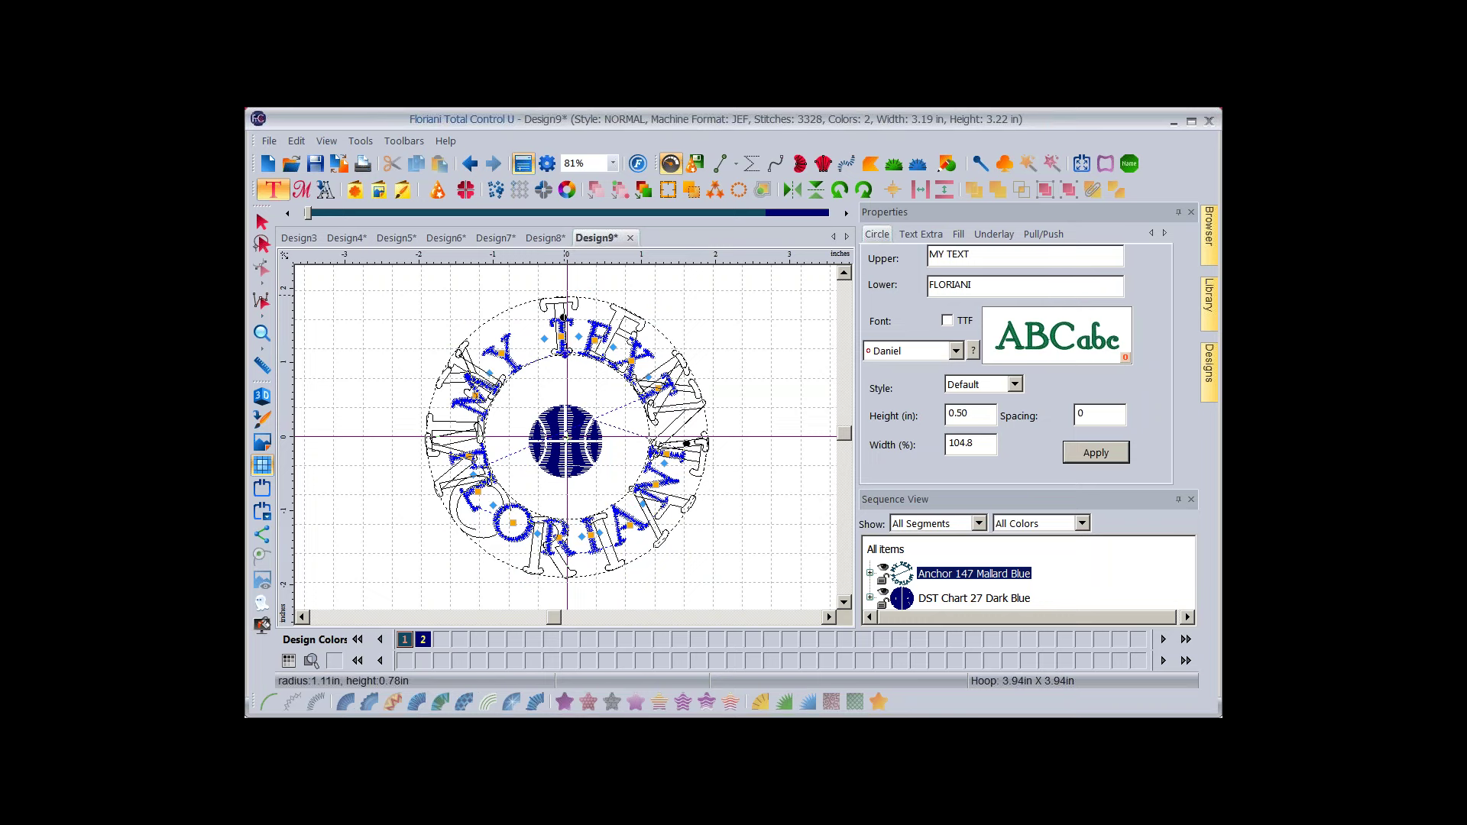
left_click_drag(563, 299, 563, 310)
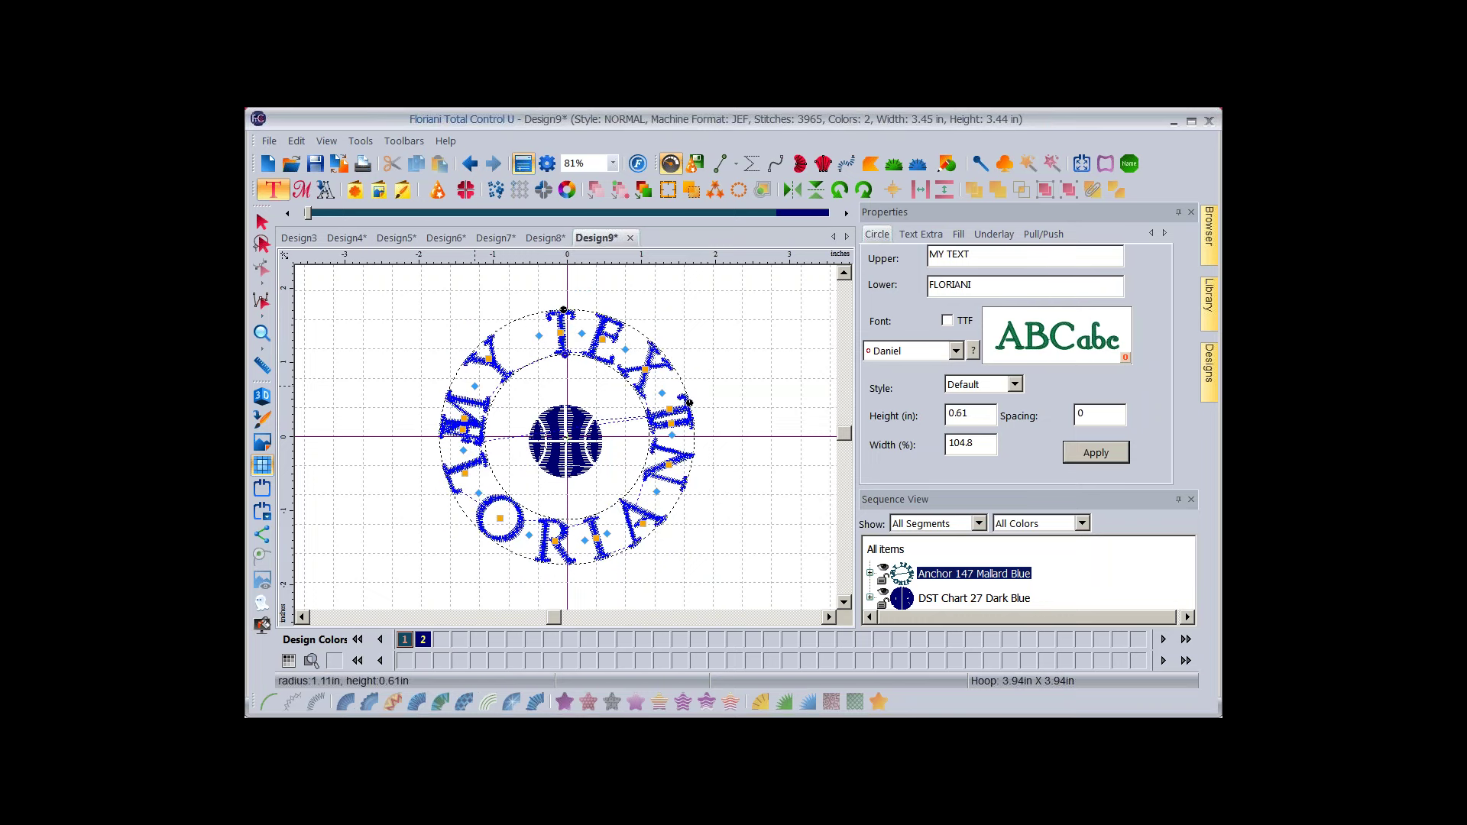
left_click_drag(475, 386, 482, 375)
left_click(588, 333)
left_click_drag(587, 334, 633, 303)
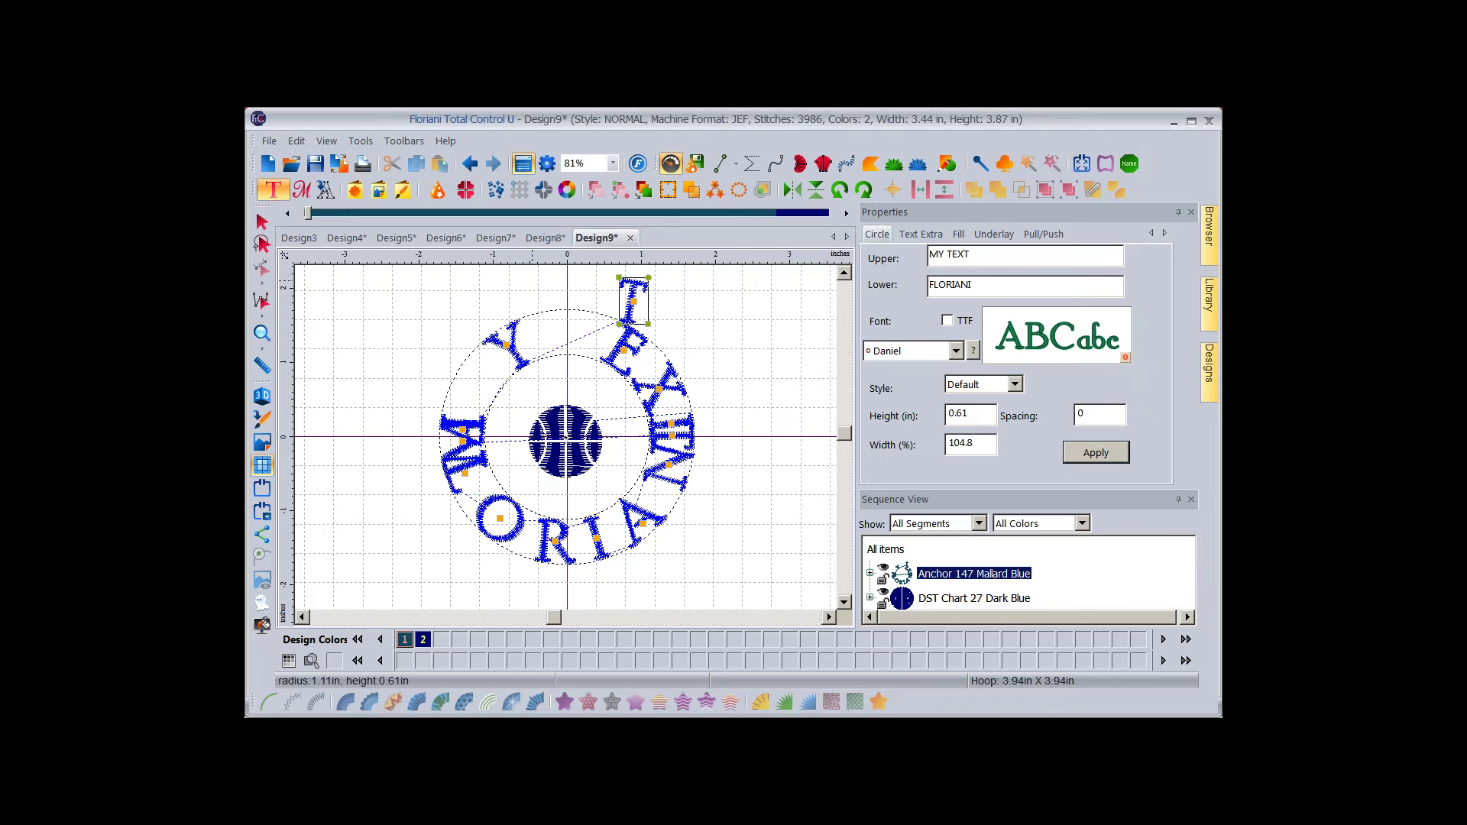
Undo the letter moves, the height increase and the width change on the circle text.
left_click(469, 162)
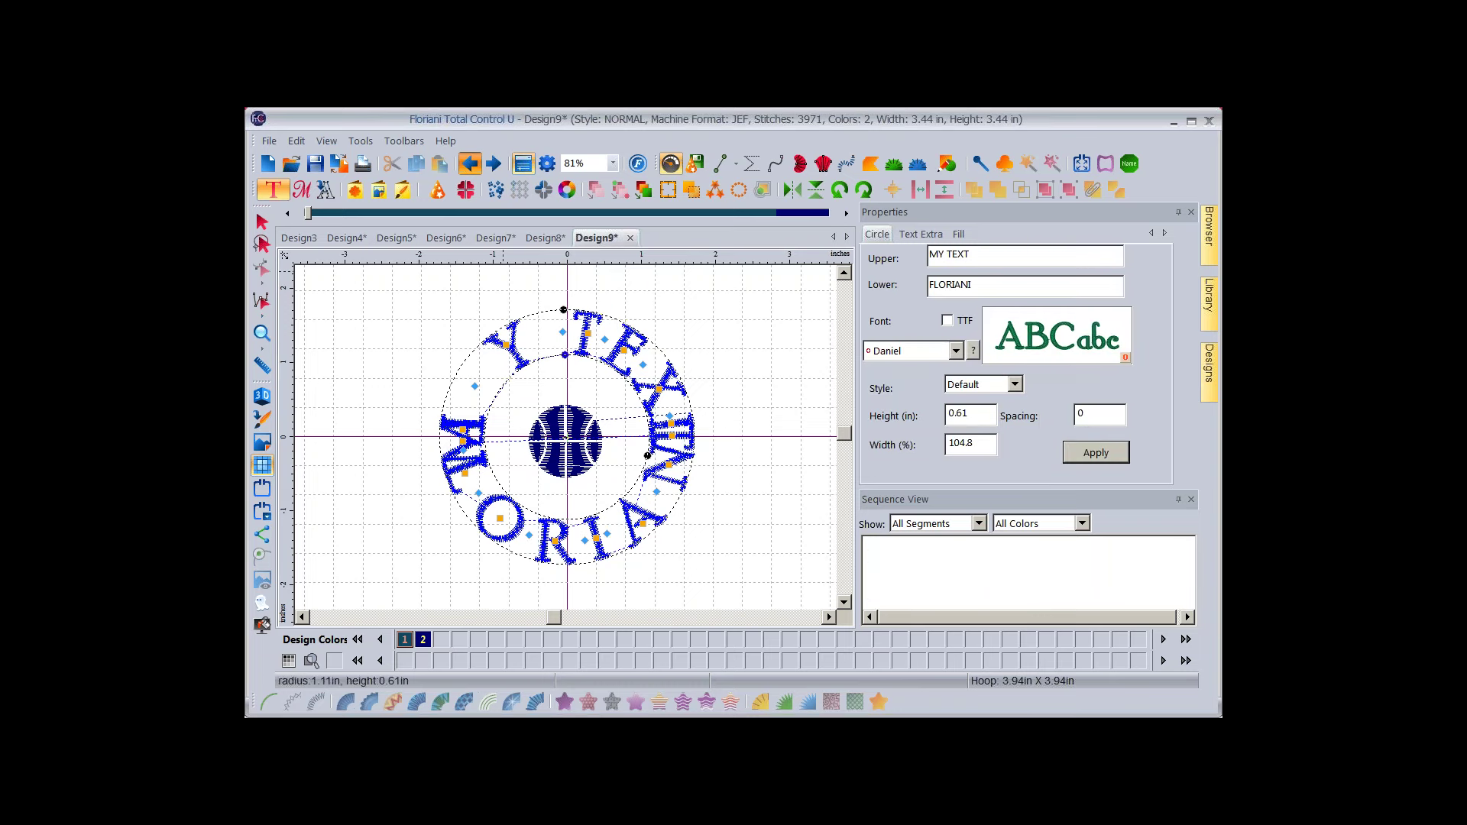
left_click(470, 162)
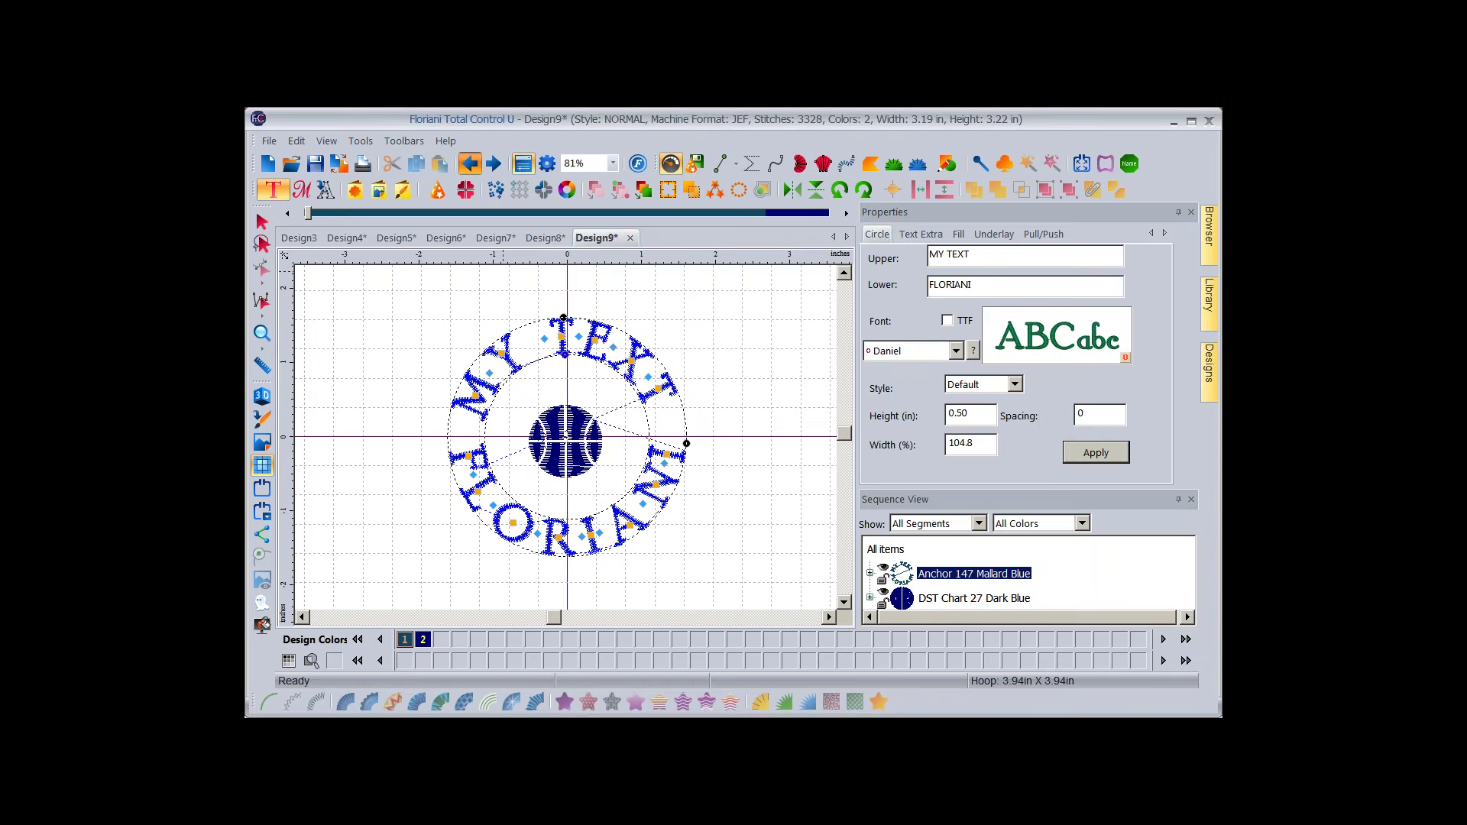
left_click(470, 163)
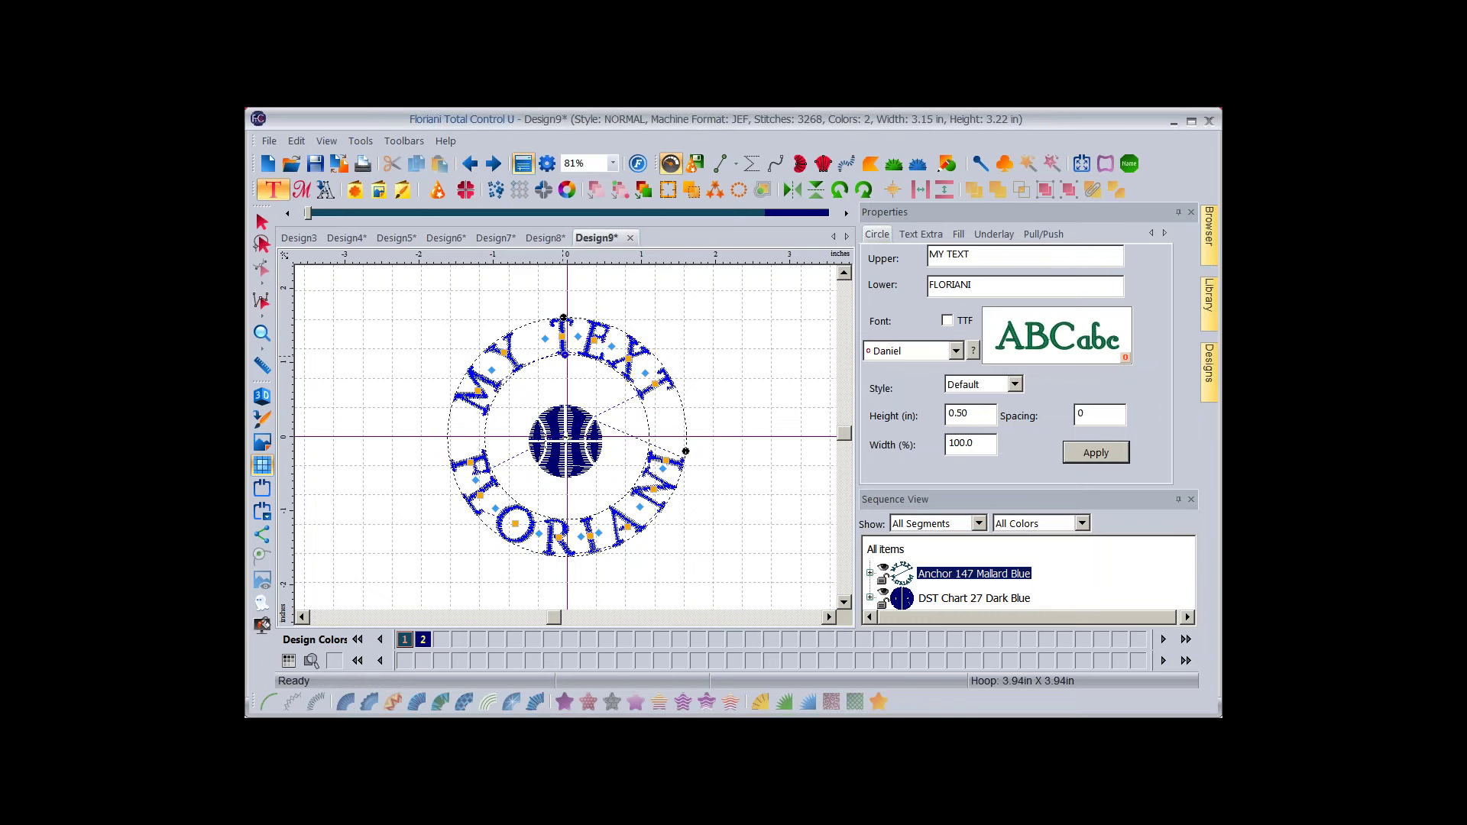
Enlarge the circle text's radius and rotate both words clockwise around the basketball.
left_click_drag(566, 354, 580, 286)
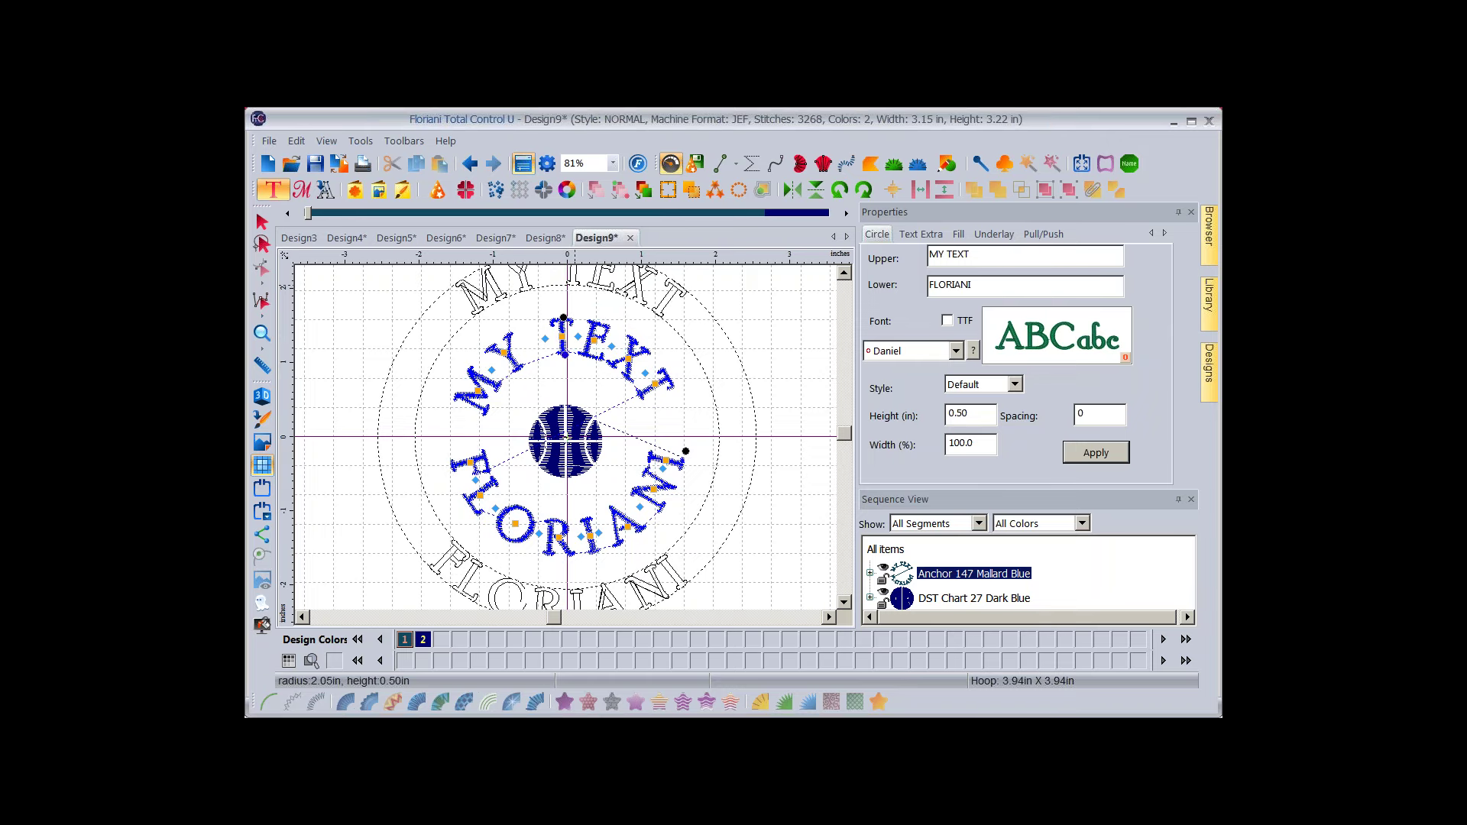
mouse_move(580, 285)
left_mouse_down()
mouse_move(607, 297)
mouse_move(480, 330)
mouse_move(565, 353)
mouse_move(566, 306)
mouse_move(566, 360)
mouse_move(565, 296)
left_mouse_up()
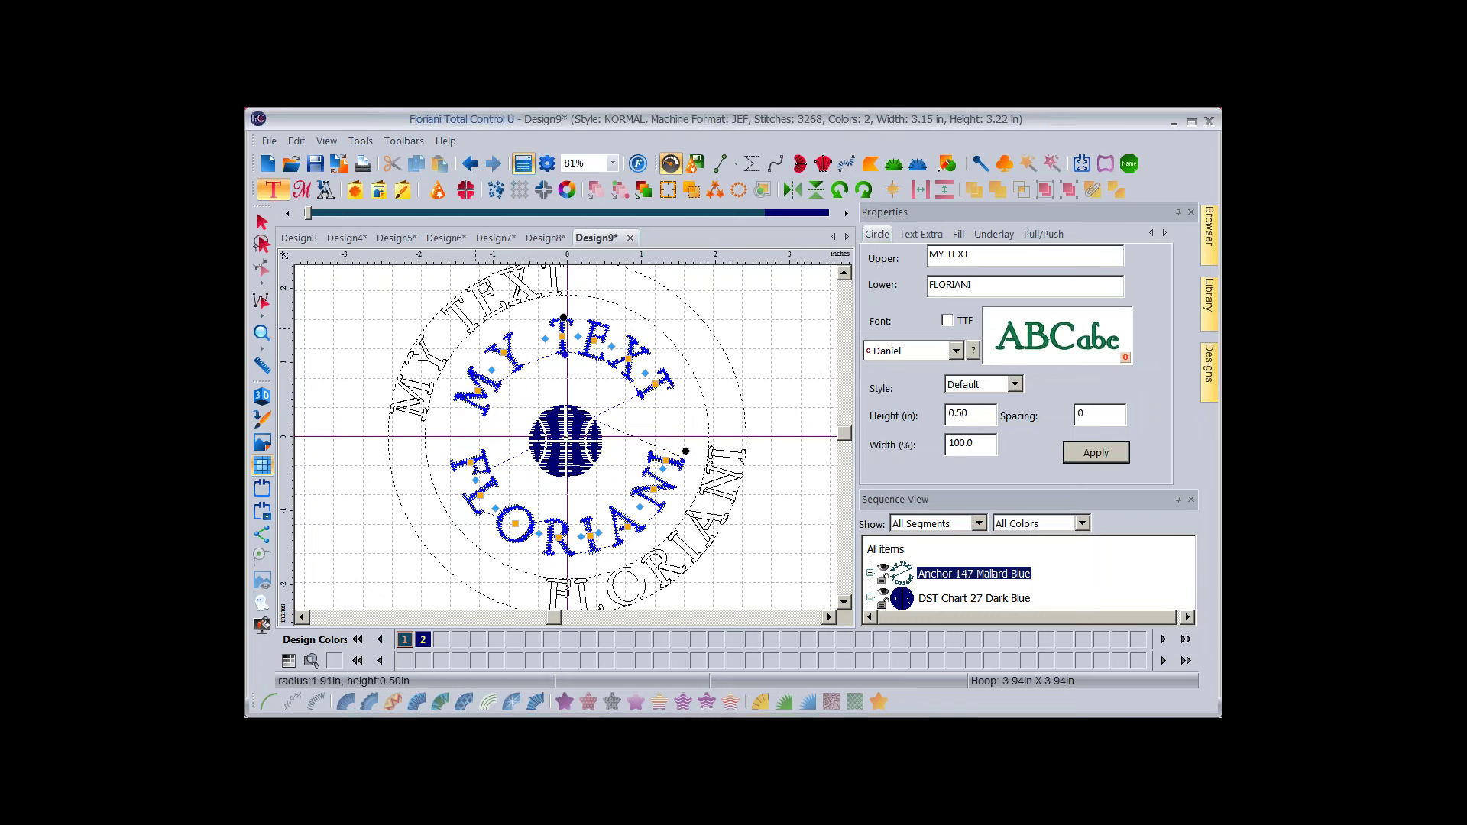
left_click_drag(475, 328, 693, 335)
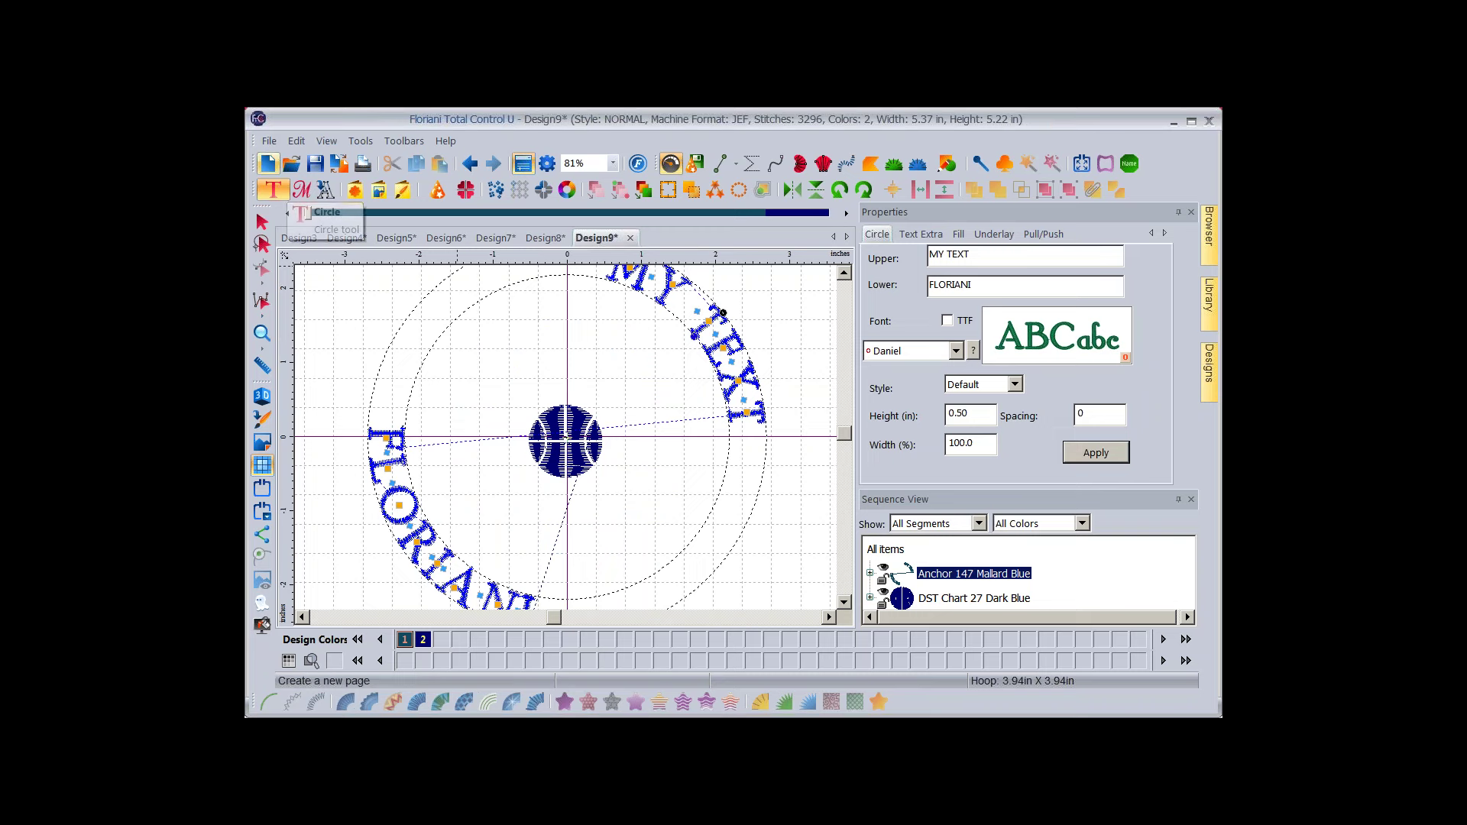
Create a new design and add vertical text reading "Floriani".
left_click(267, 164)
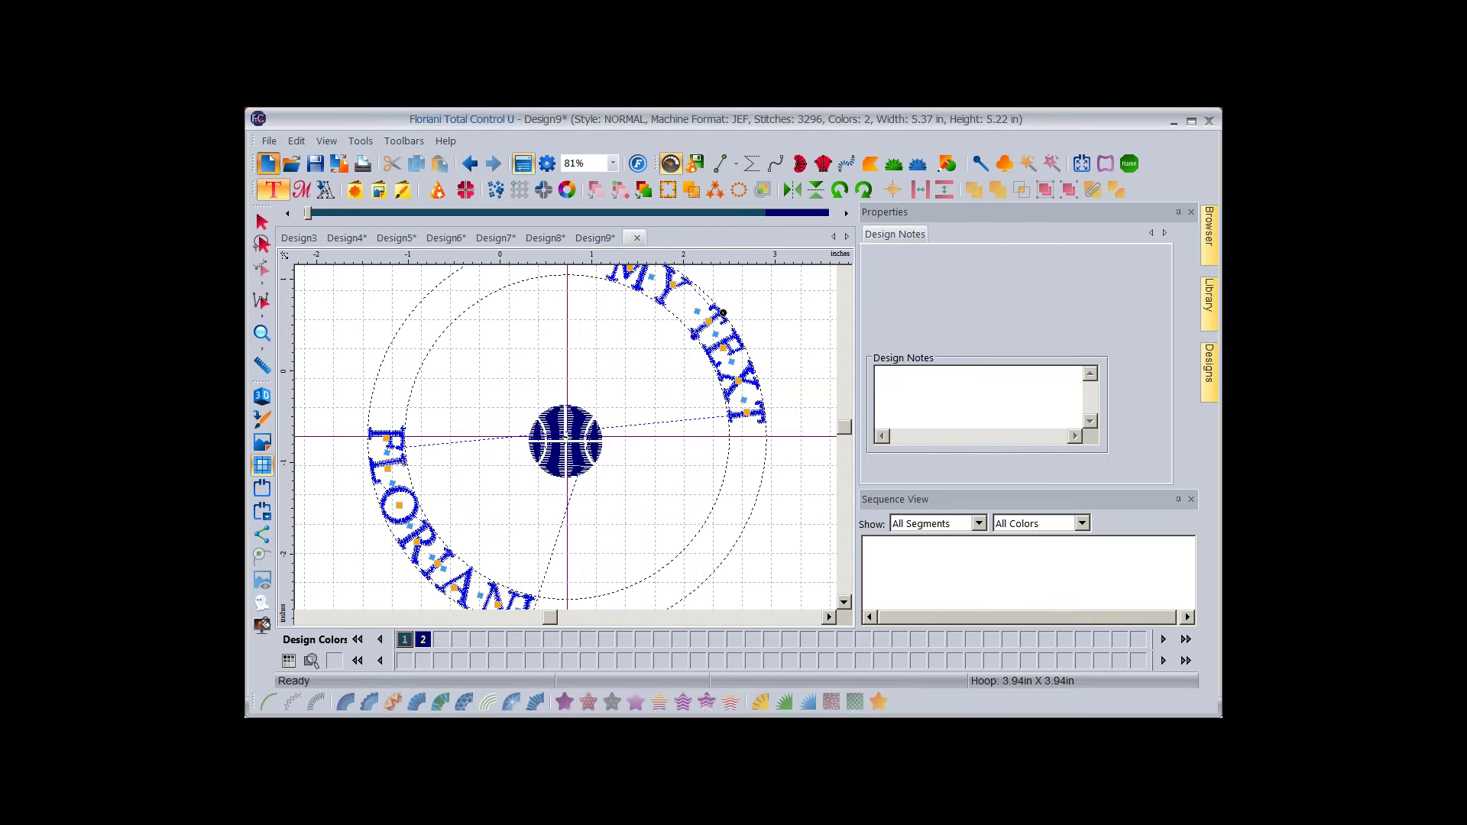
left_click(273, 189)
left_click(313, 212)
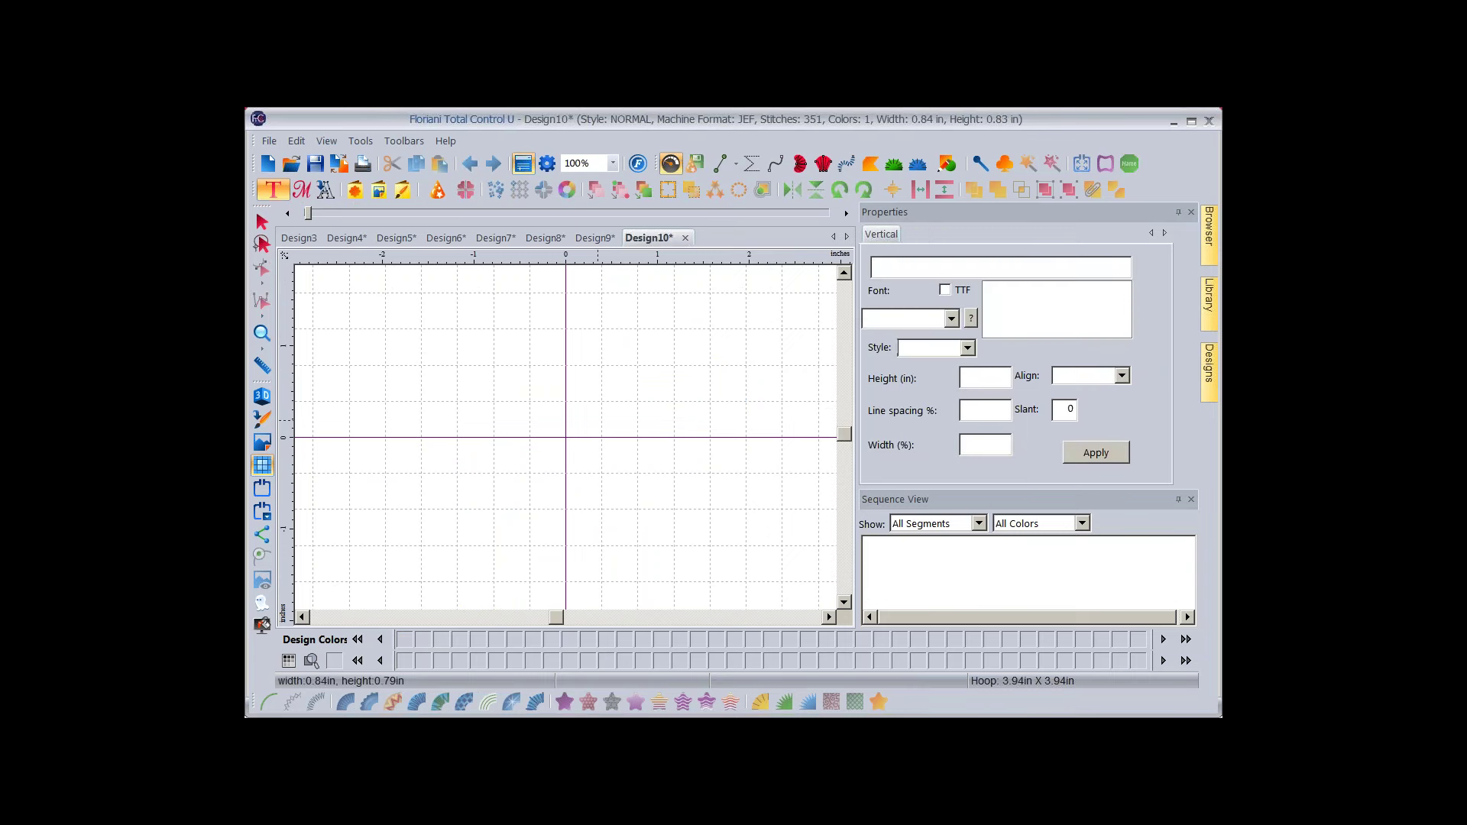
type("Floriani")
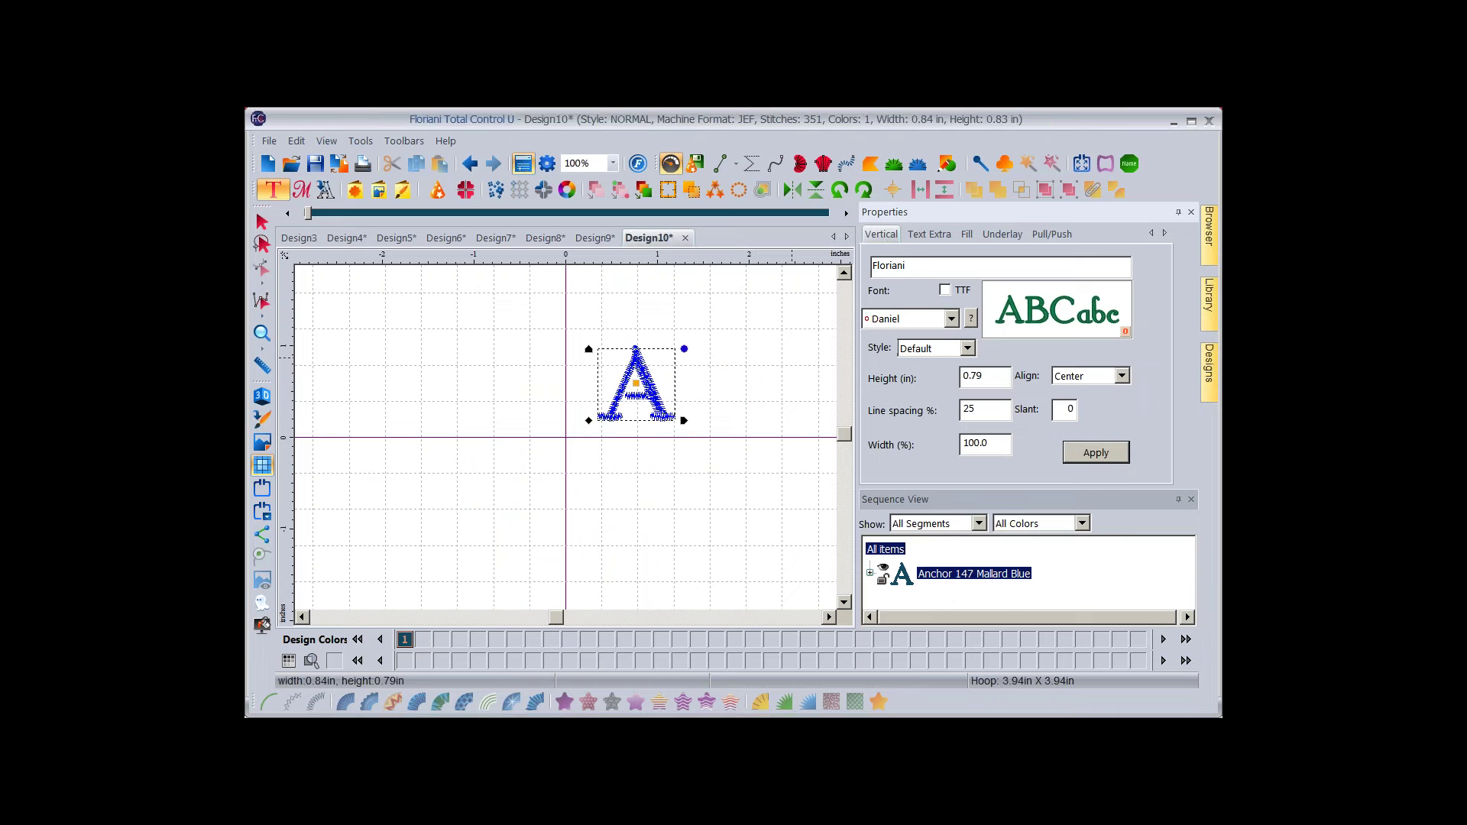
left_click(1096, 452)
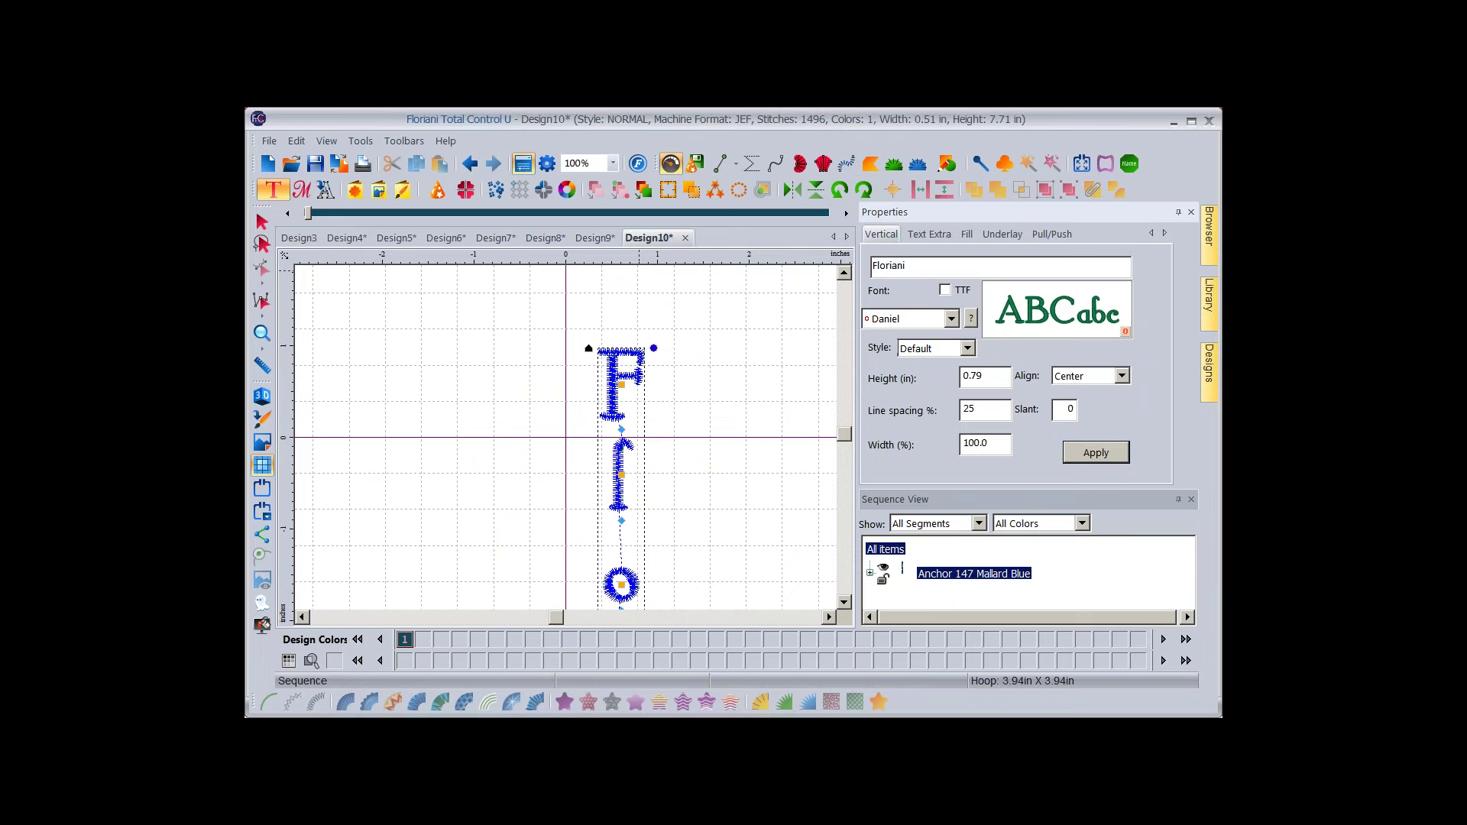
Fit the vertical text in view, close the gap below its l by shifting the letters after it up, and deselect the text.
left_click(613, 163)
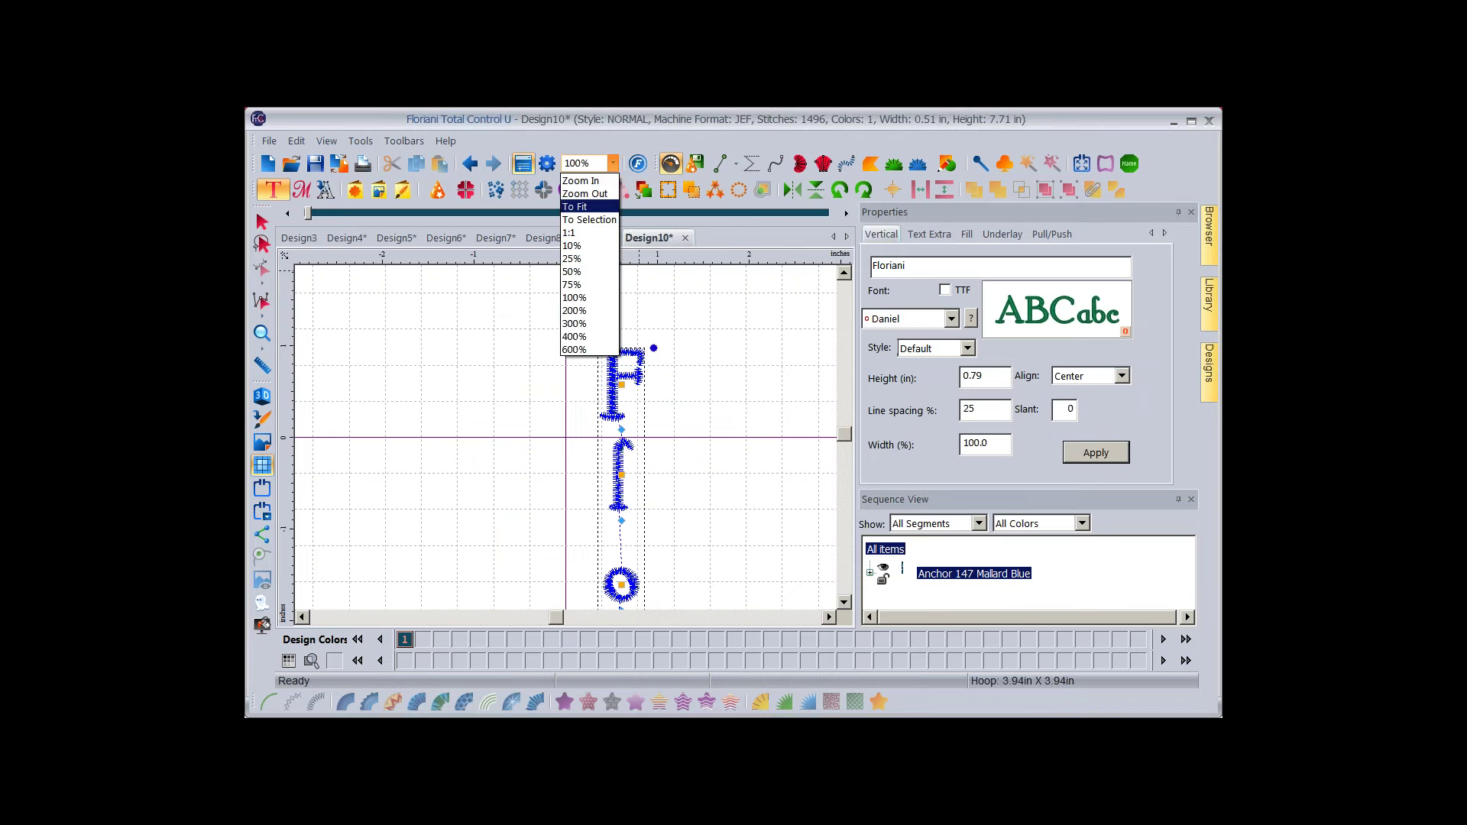
left_click(574, 206)
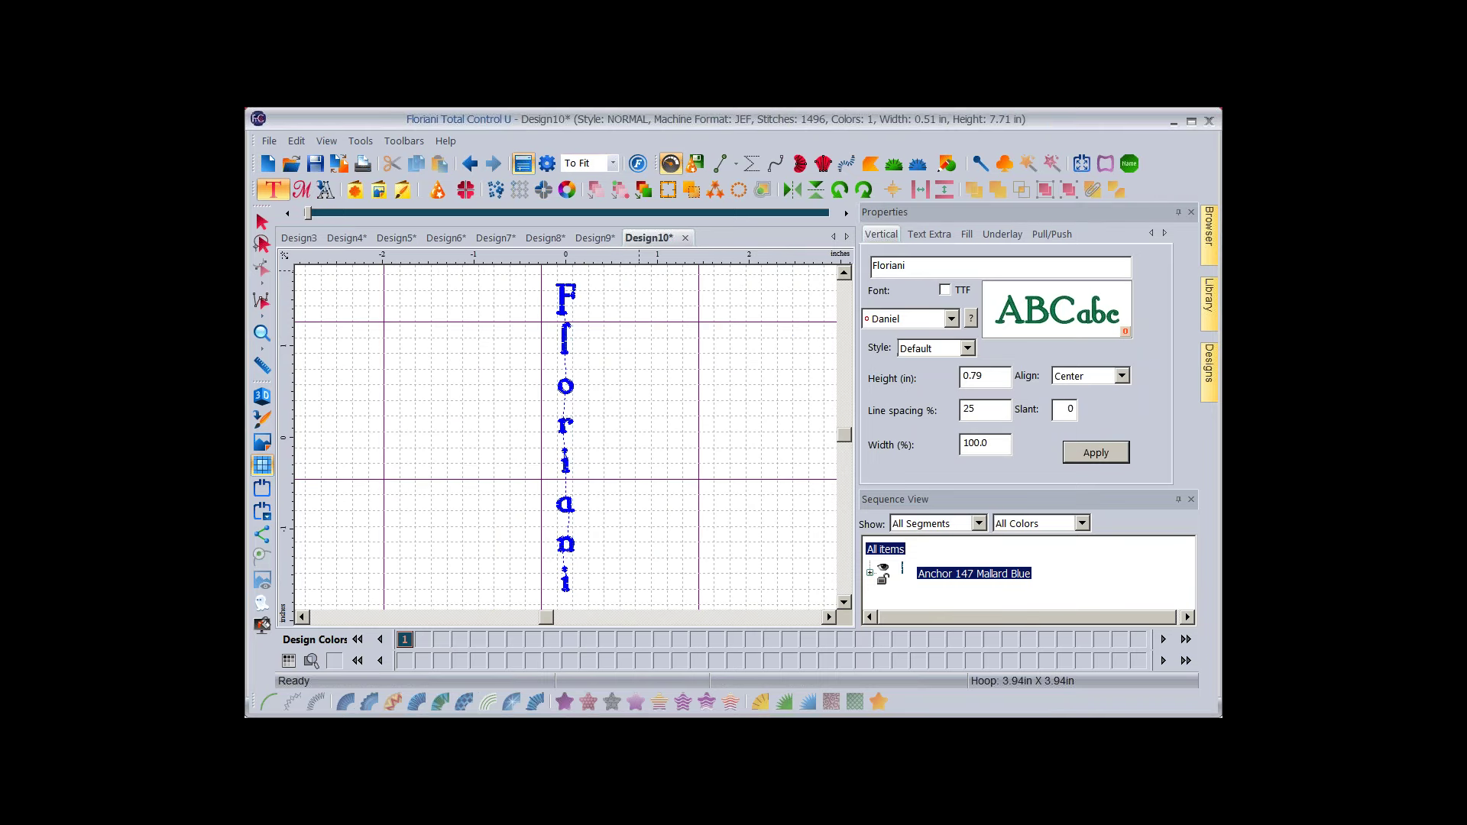
left_click_drag(565, 358, 565, 339)
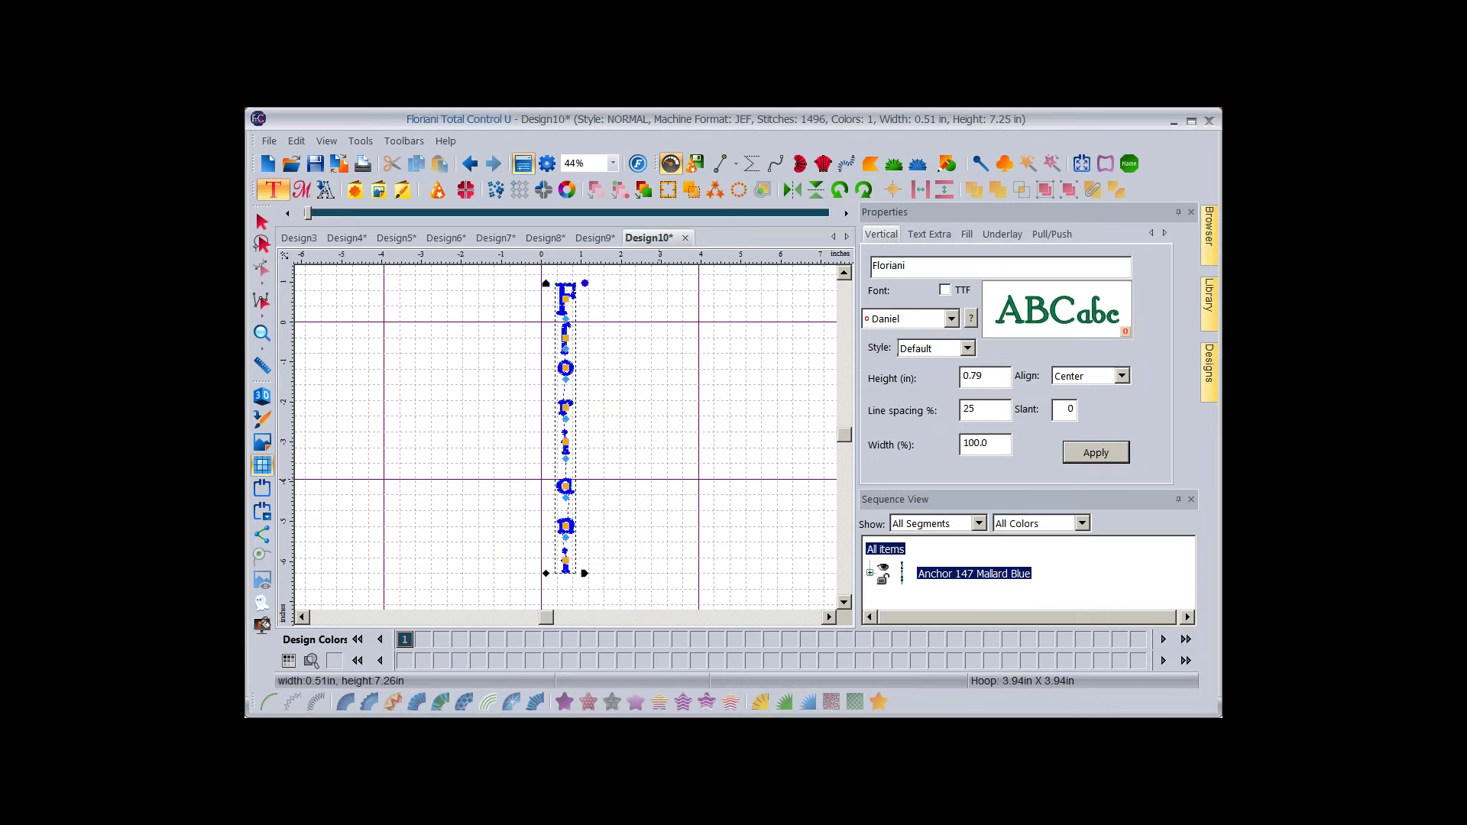
key("Escape")
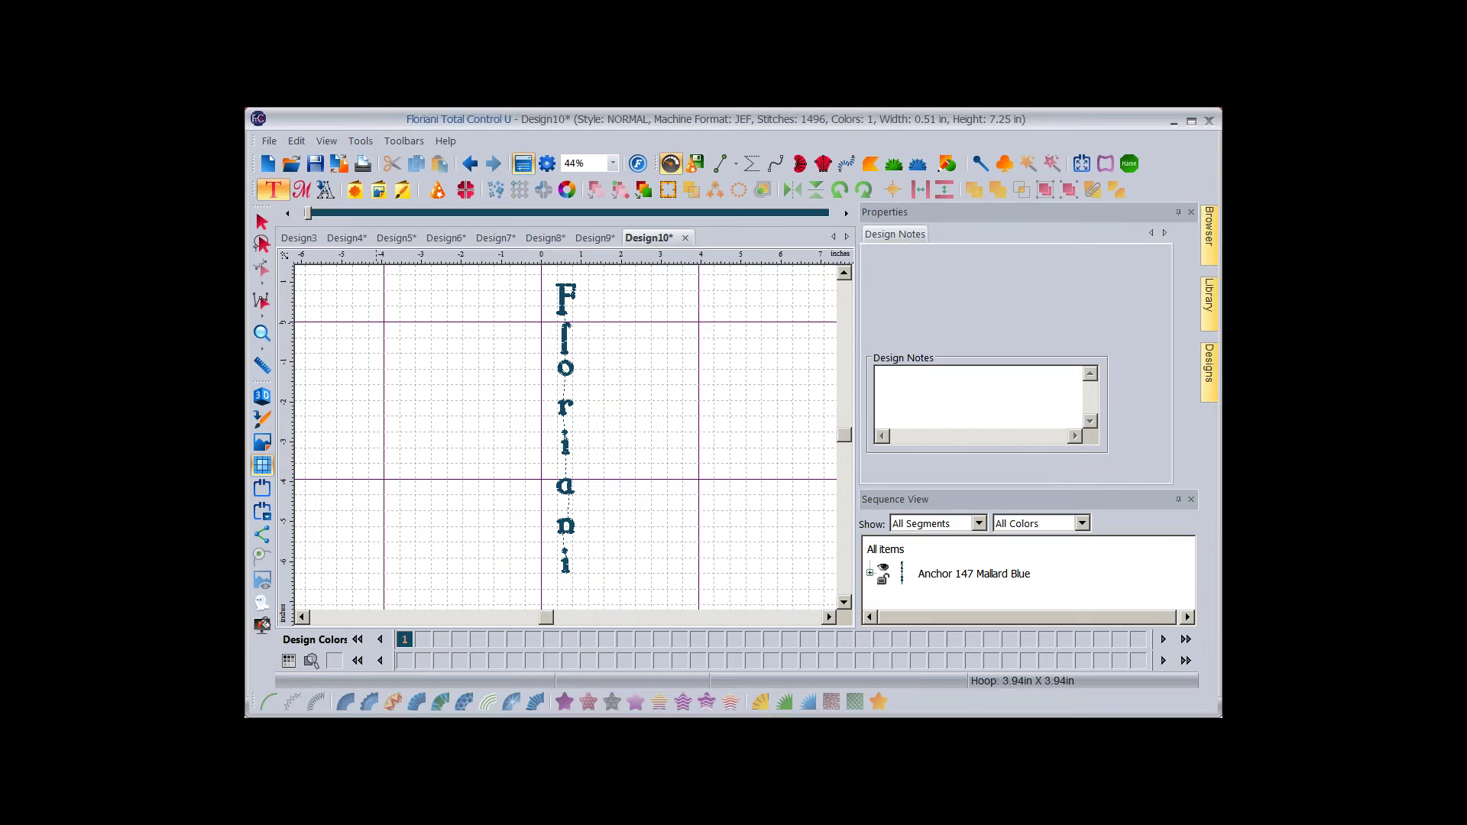
Create a new design and add text reading "Floriani is fun" along the Double text path.
left_click(268, 162)
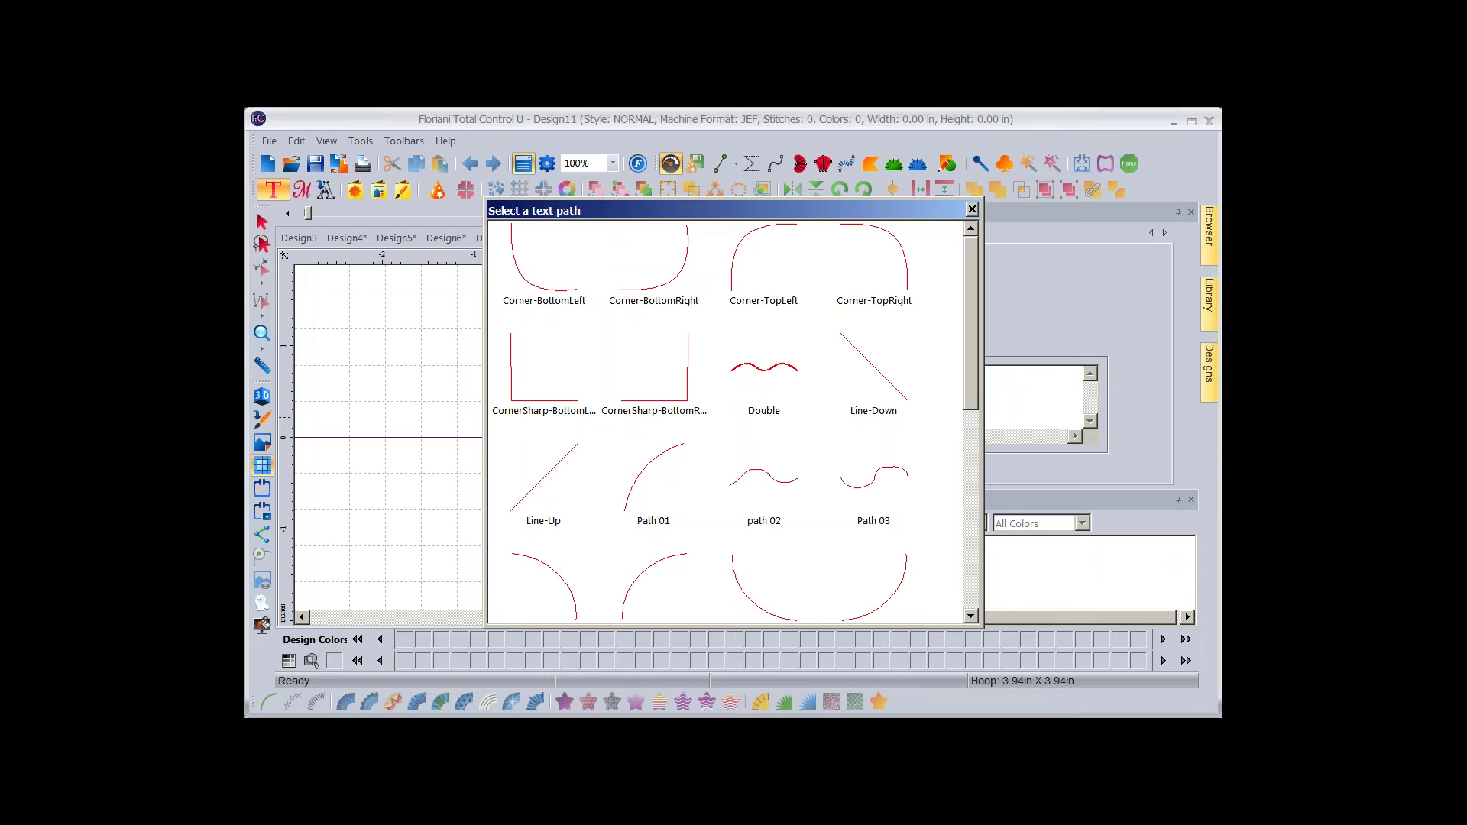
type("F")
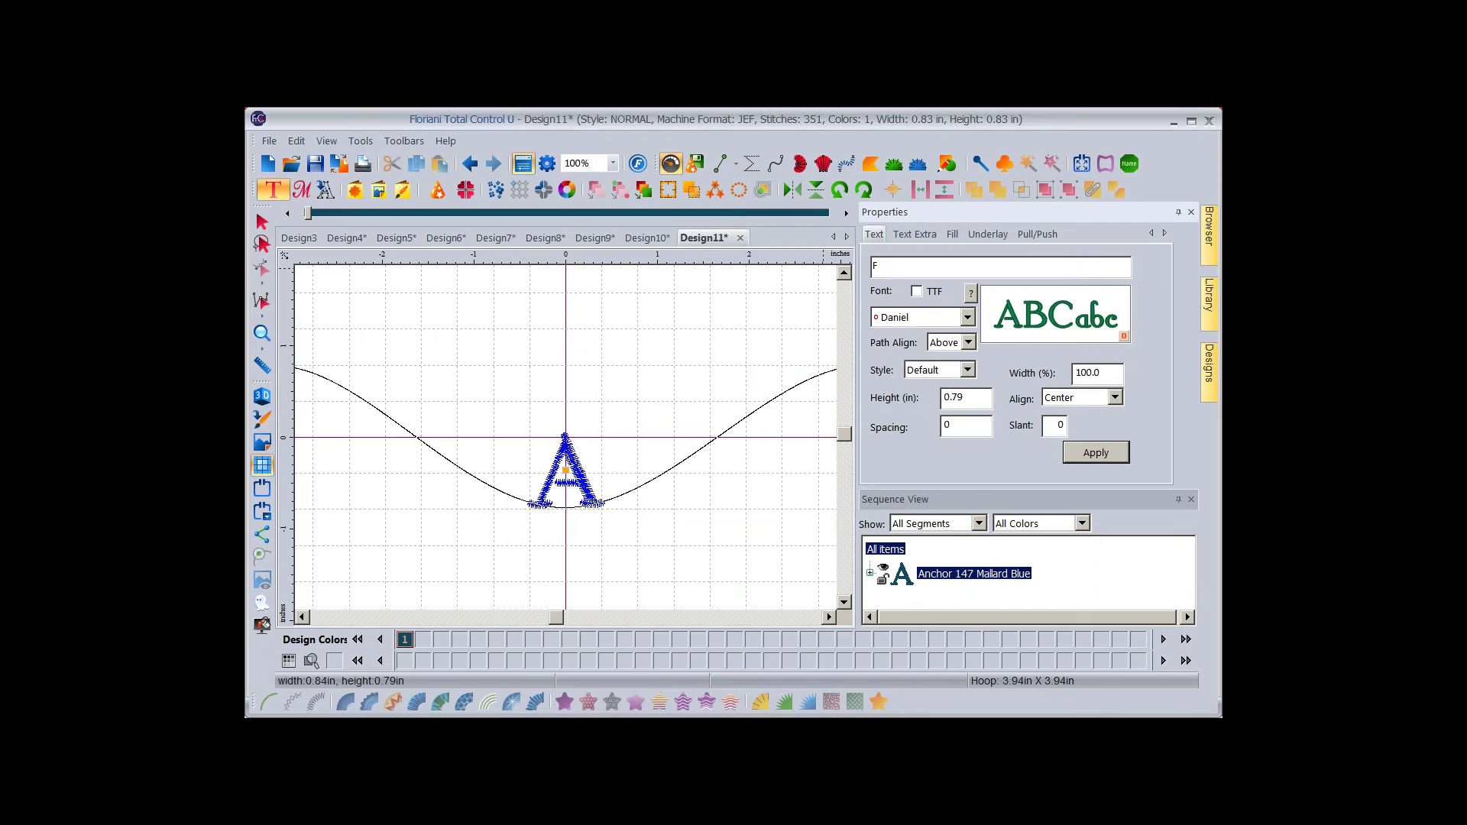
type("loriani is fun")
left_click(1095, 452)
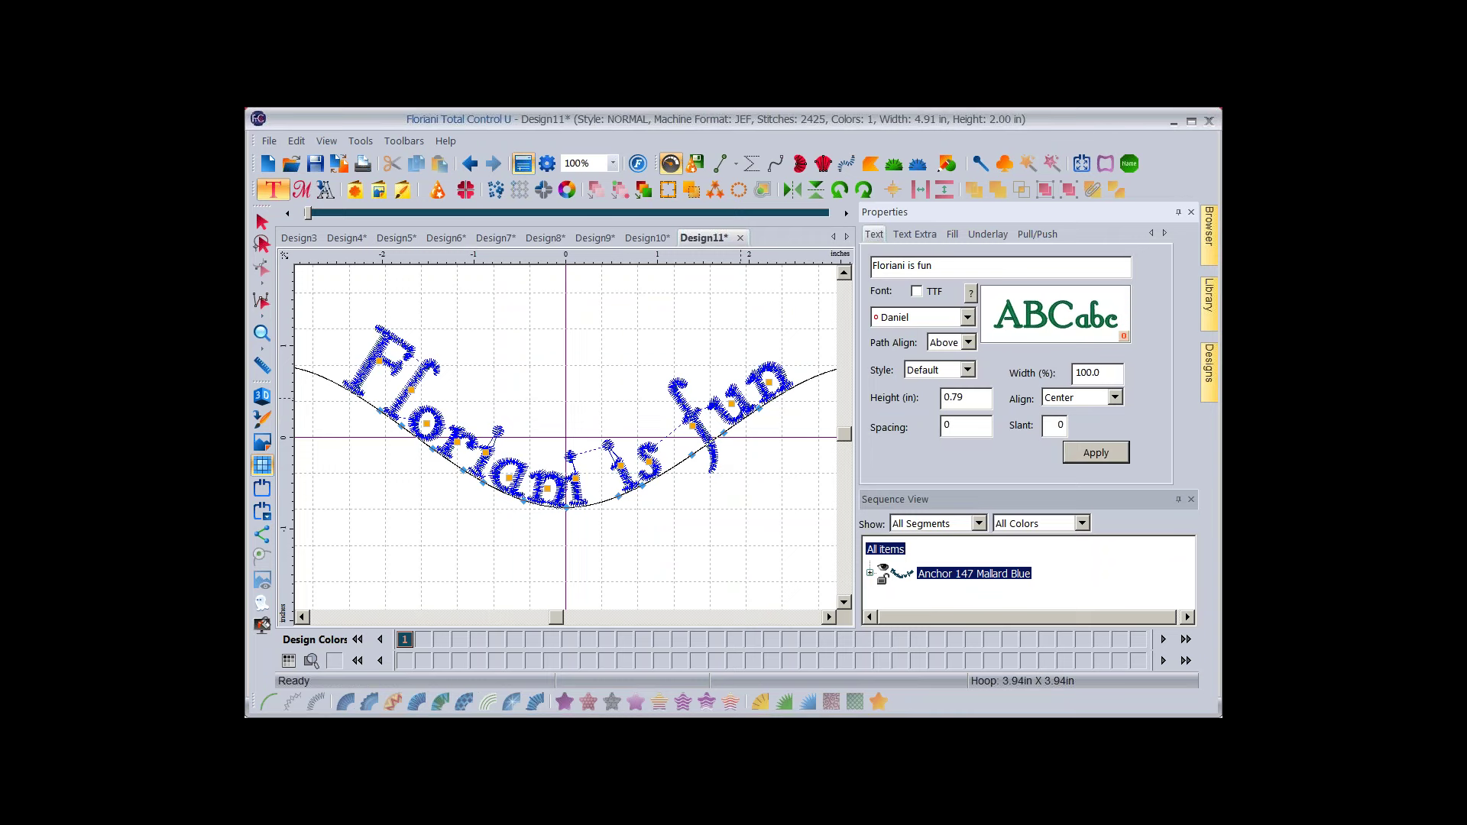
Stretch the path text to 156.9% width and enlarge its letter height to about 1.39 in.
scroll(565, 440, "up", 1)
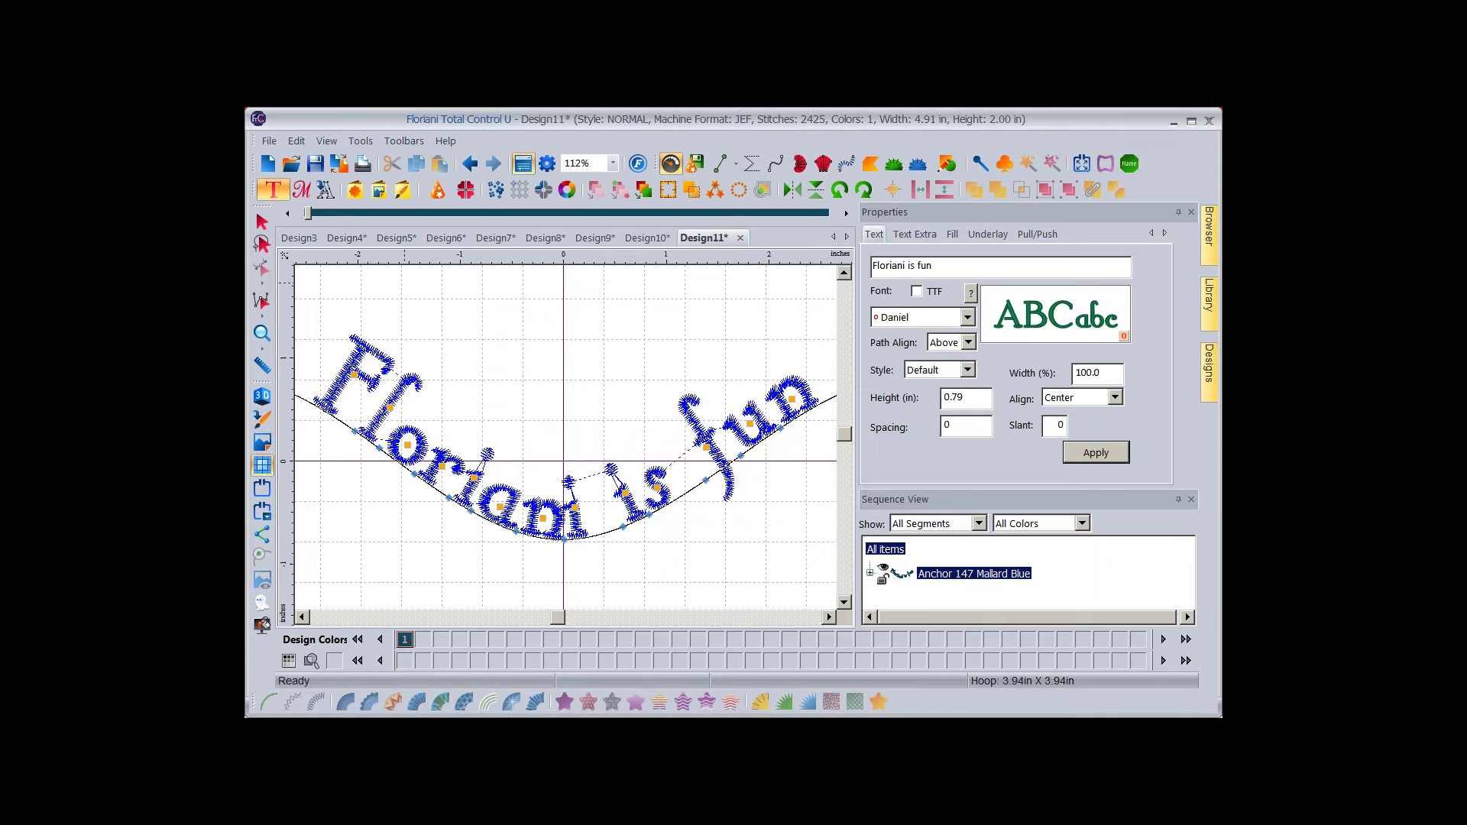
left_click(563, 164)
left_click(564, 164)
scroll(565, 164, "down", 1)
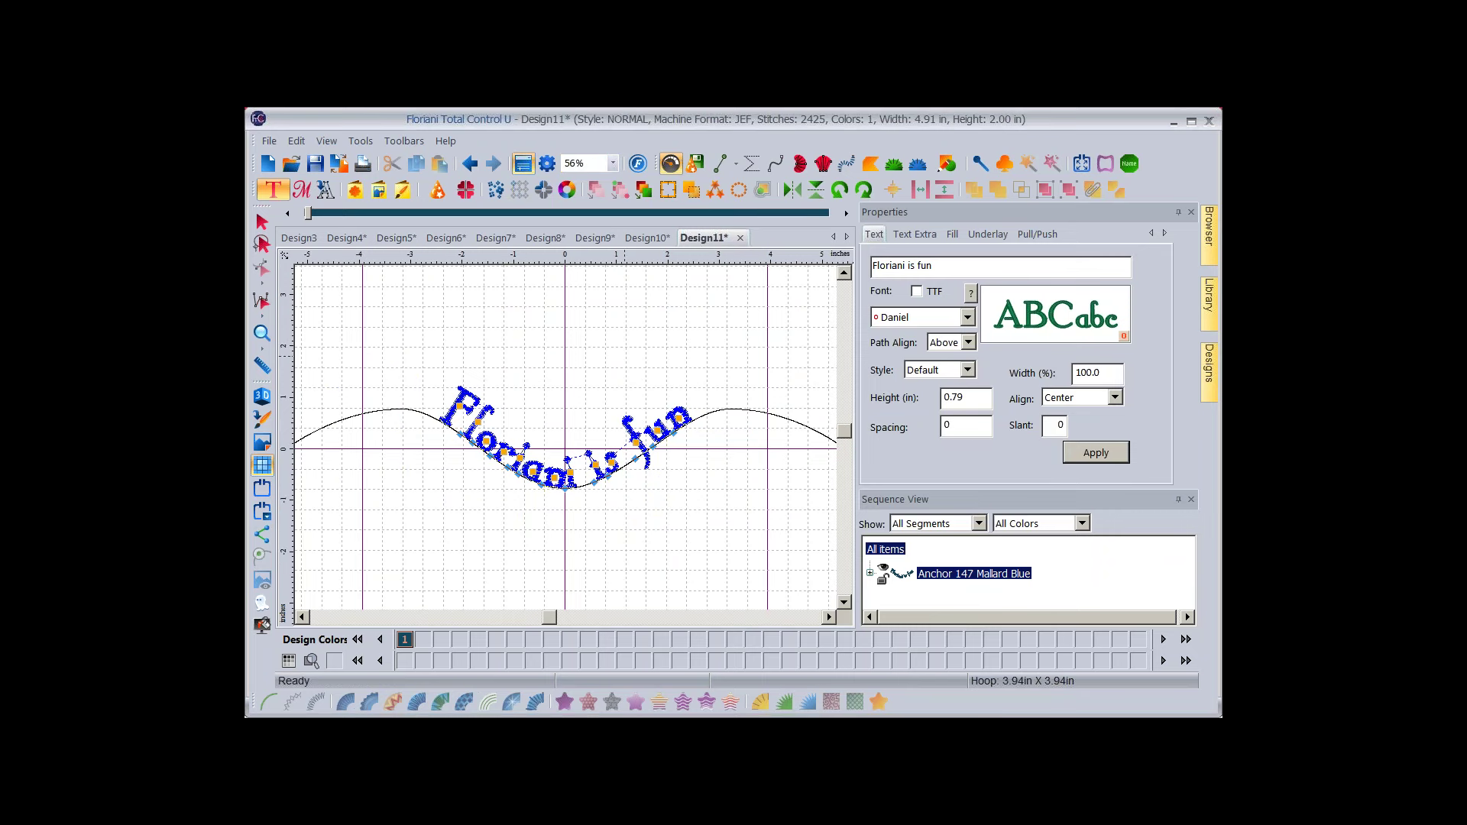
left_click(565, 164)
left_click(580, 197)
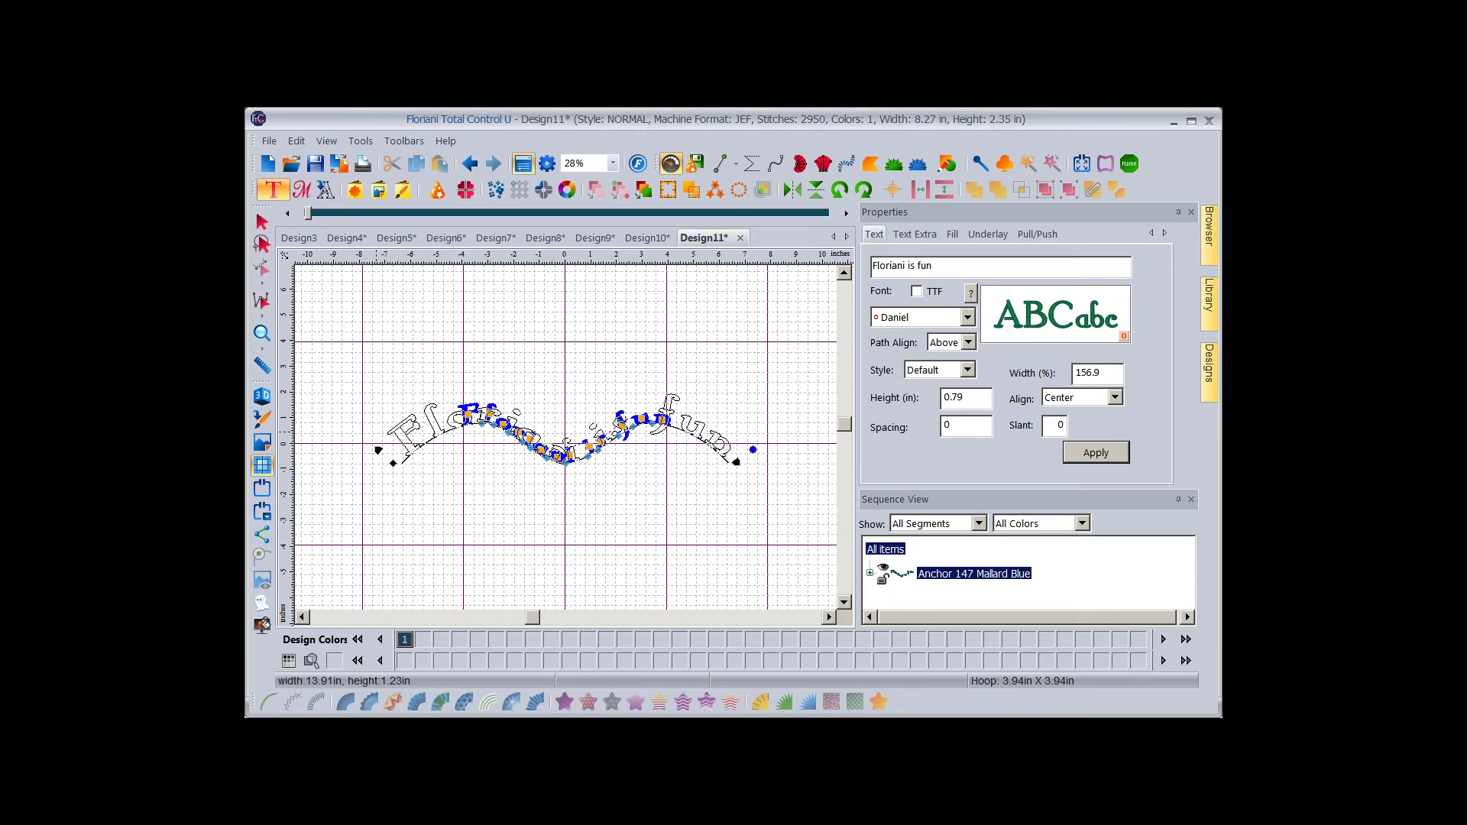
left_click_drag(377, 449, 355, 451)
Edit the path text's base line, pulling its second crest down so "is fun" follows a shallow dip.
right_click(650, 425)
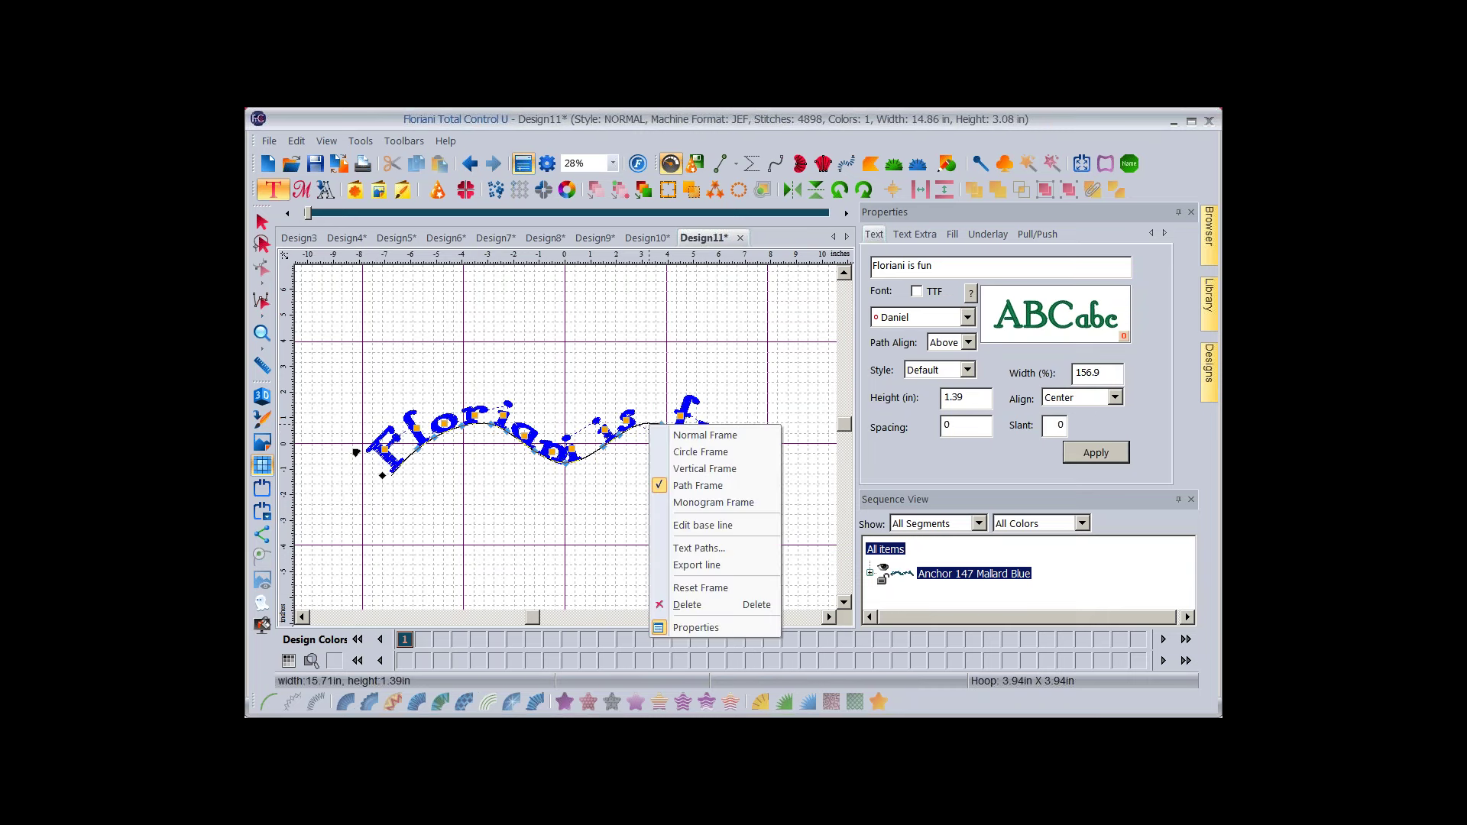
left_click(710, 524)
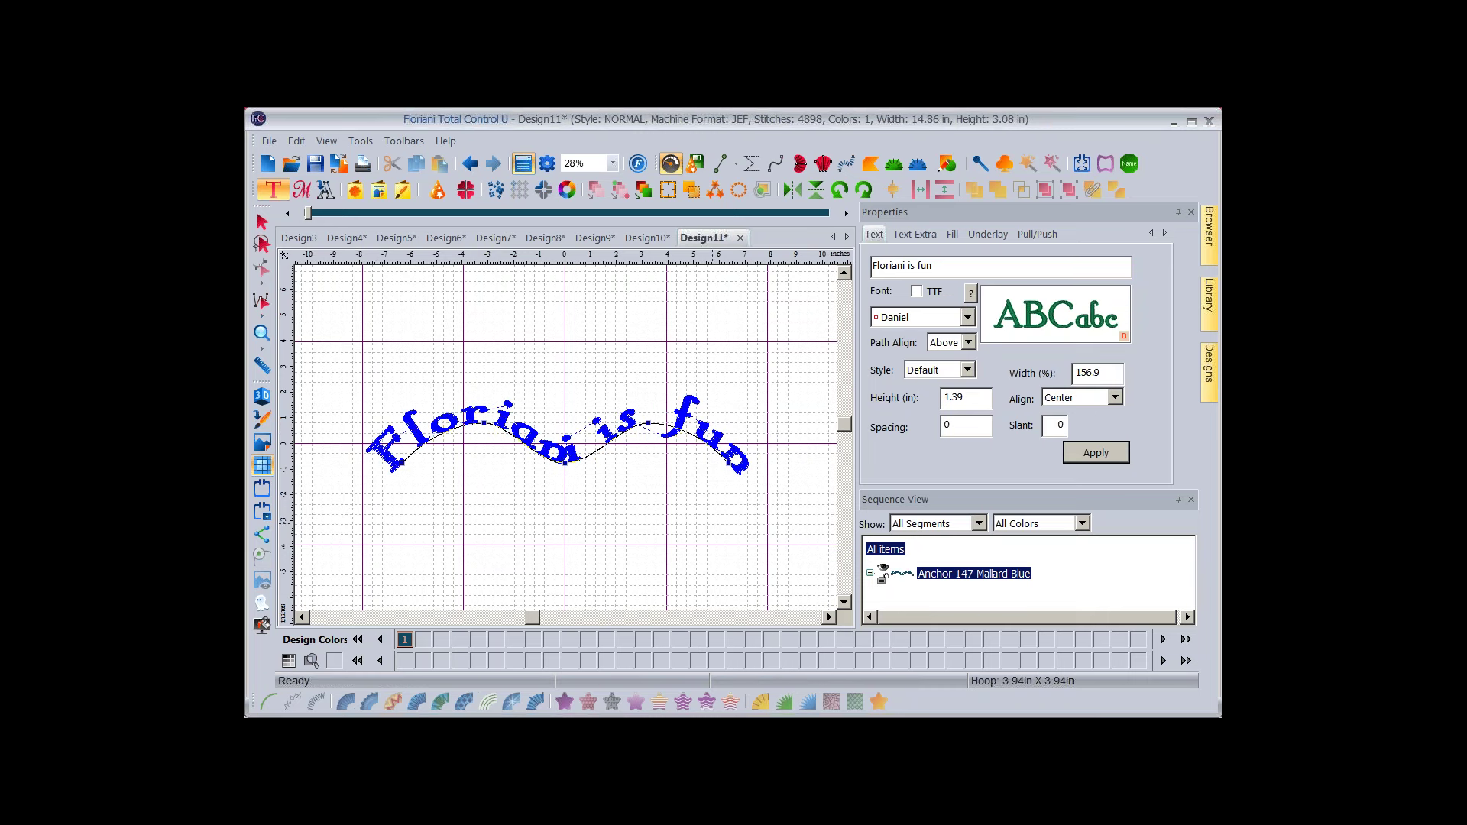
left_click_drag(649, 428, 649, 471)
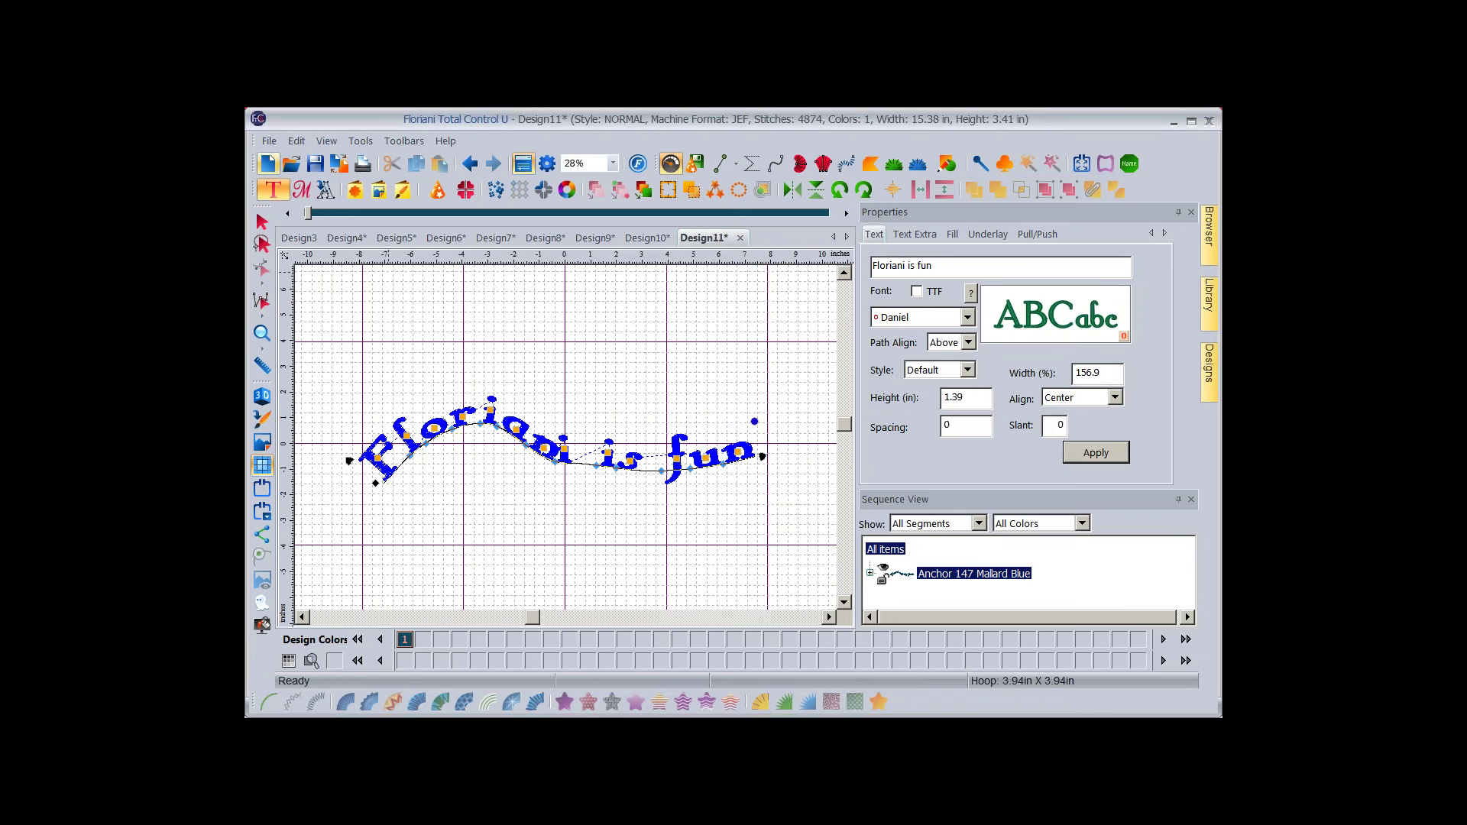
Create a new design and import the prefilled first name as TTF artwork in Arial Regular.
left_click(267, 163)
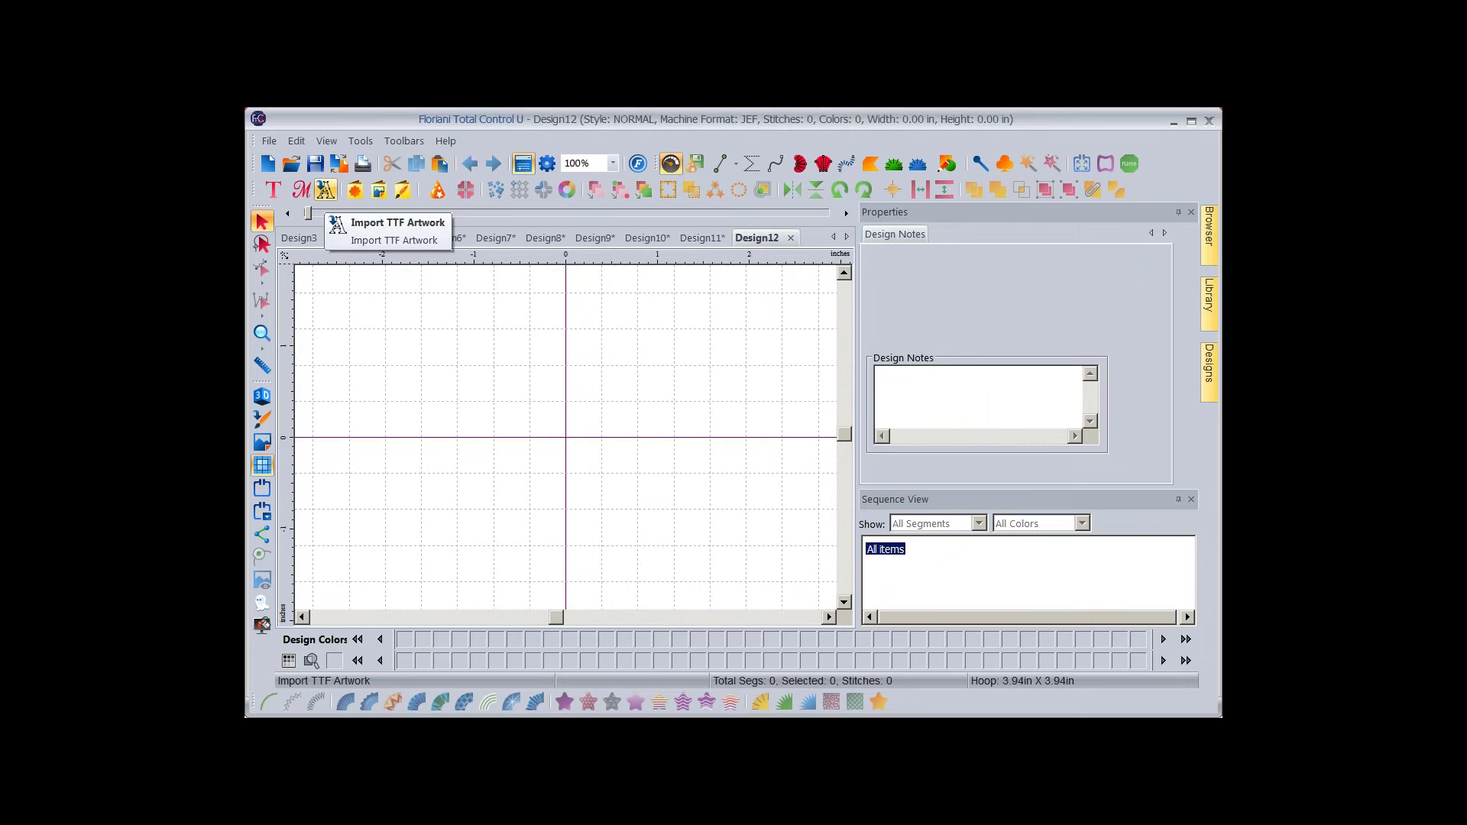
left_click(325, 191)
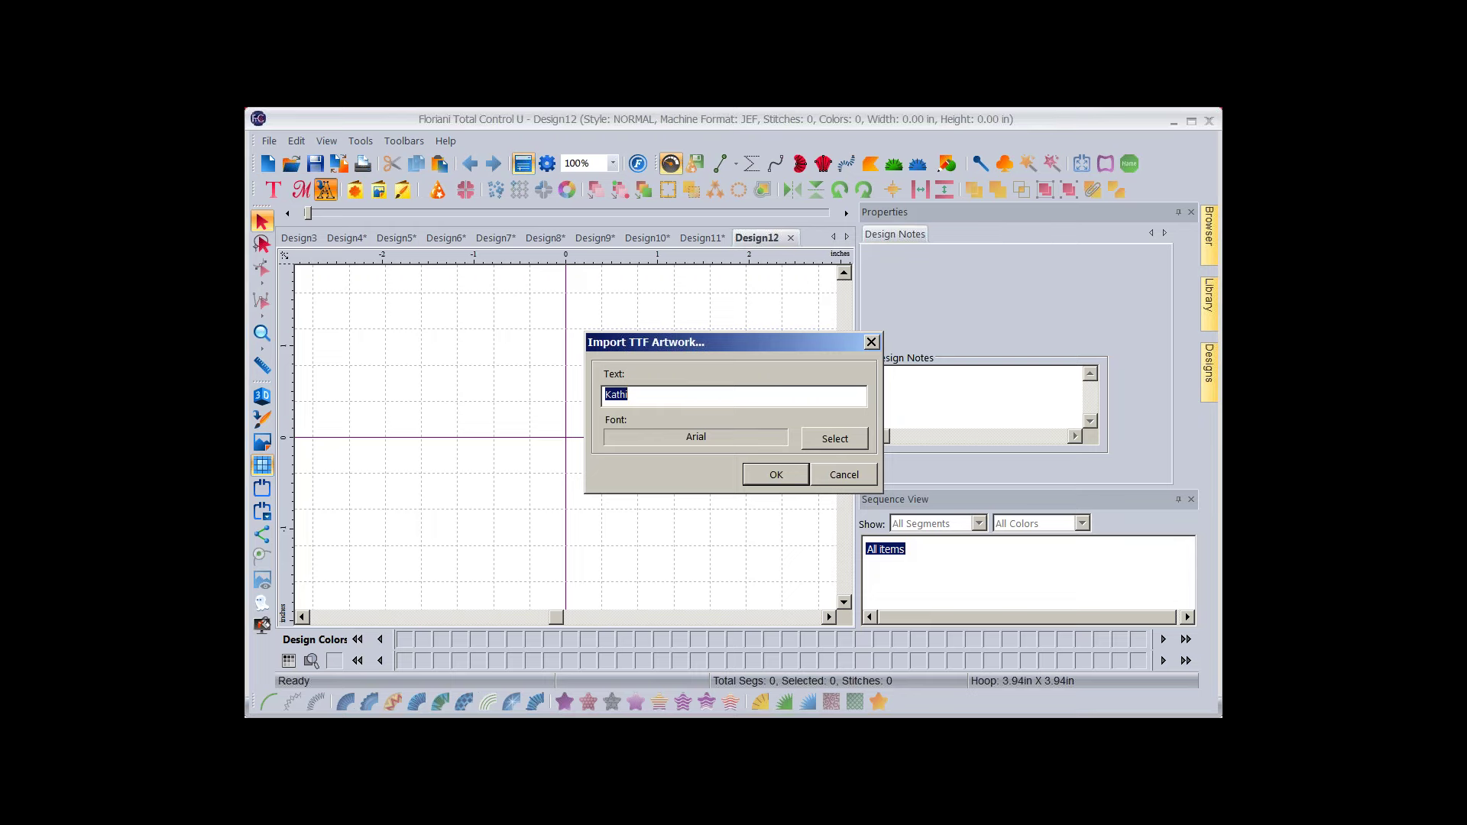
key("Tab")
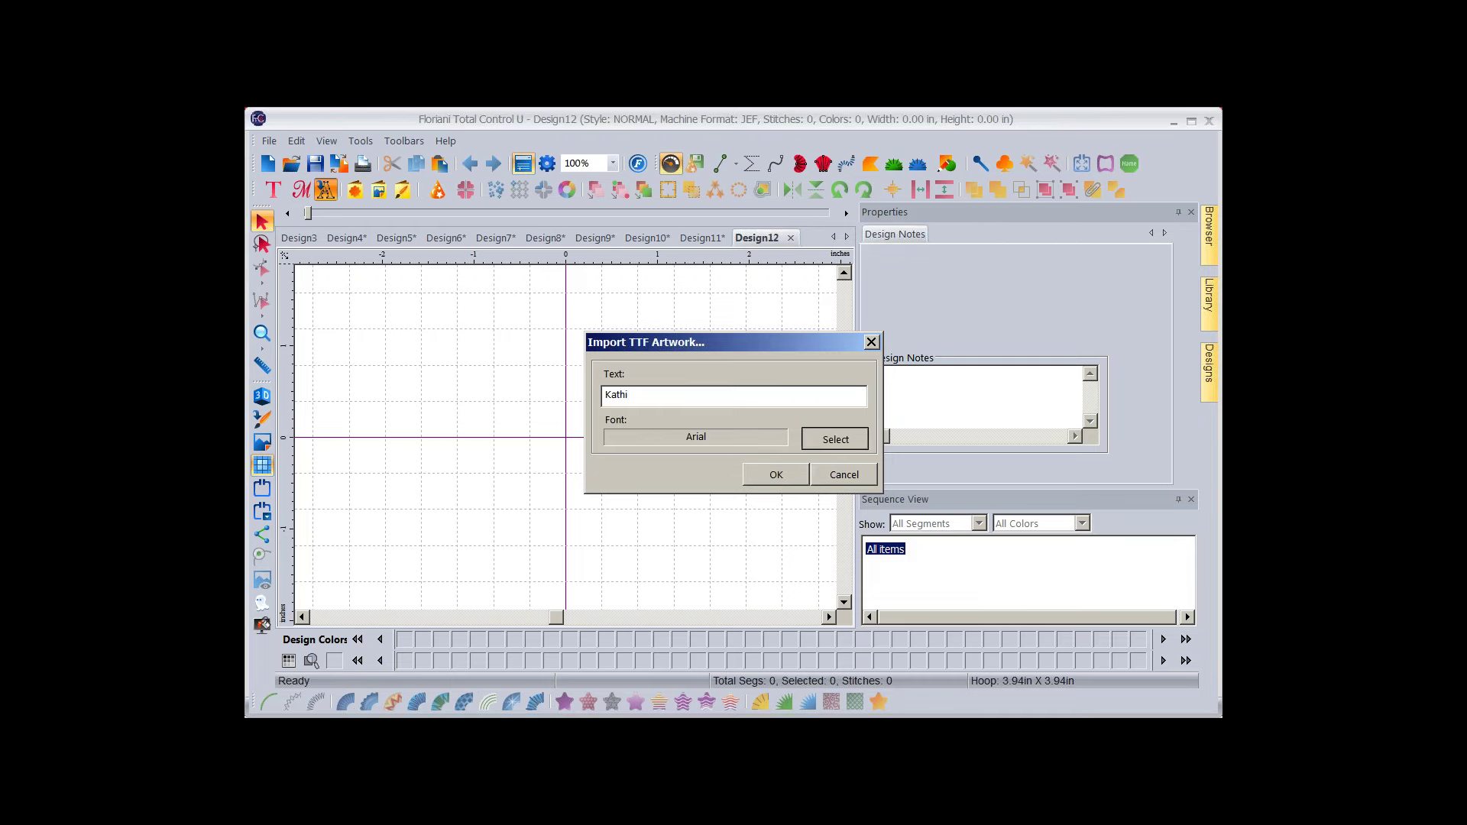
key("Return")
left_click_drag(665, 340, 665, 385)
scroll(592, 359, "up", 15)
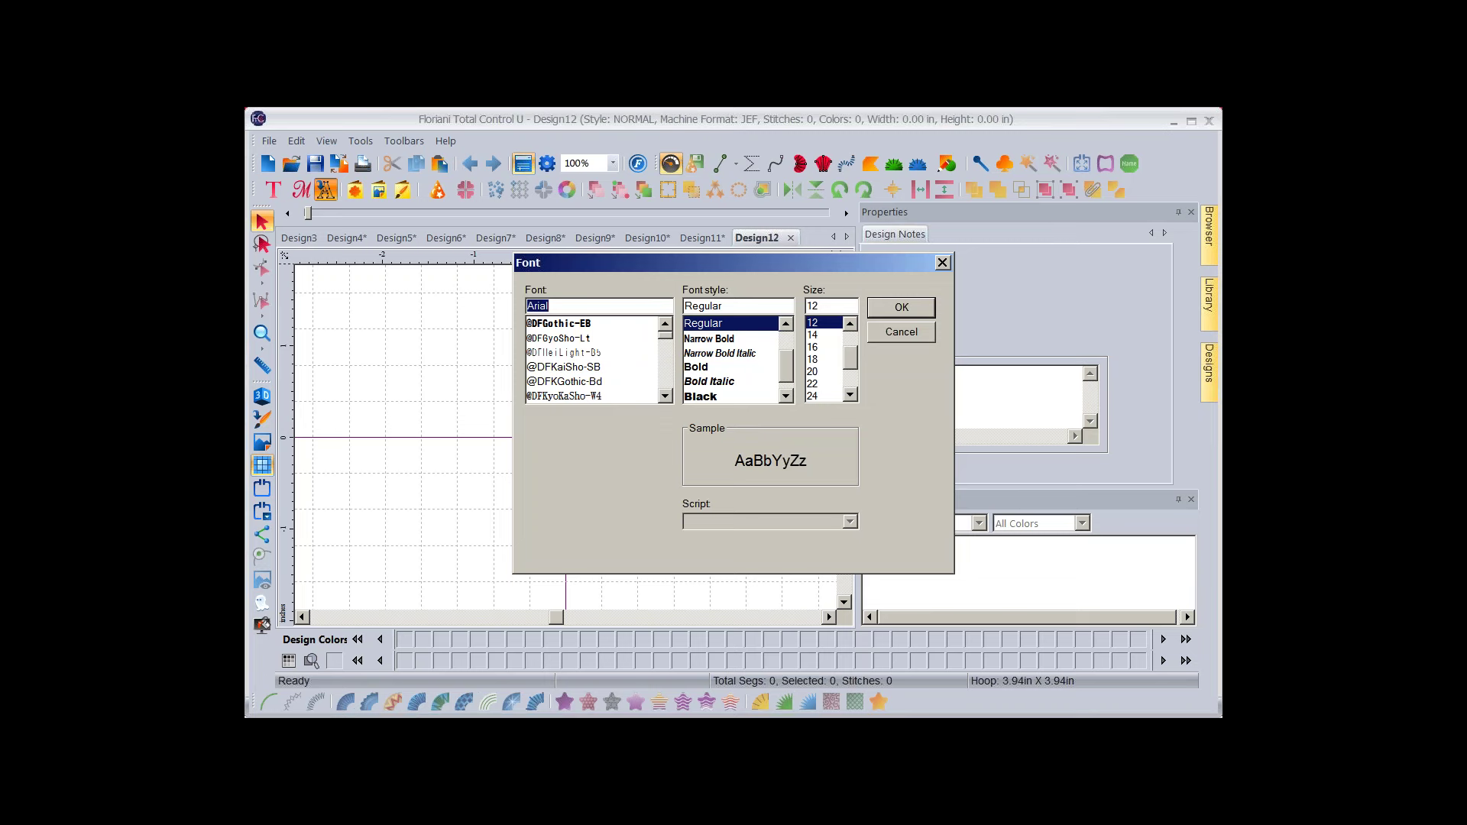
key("Return")
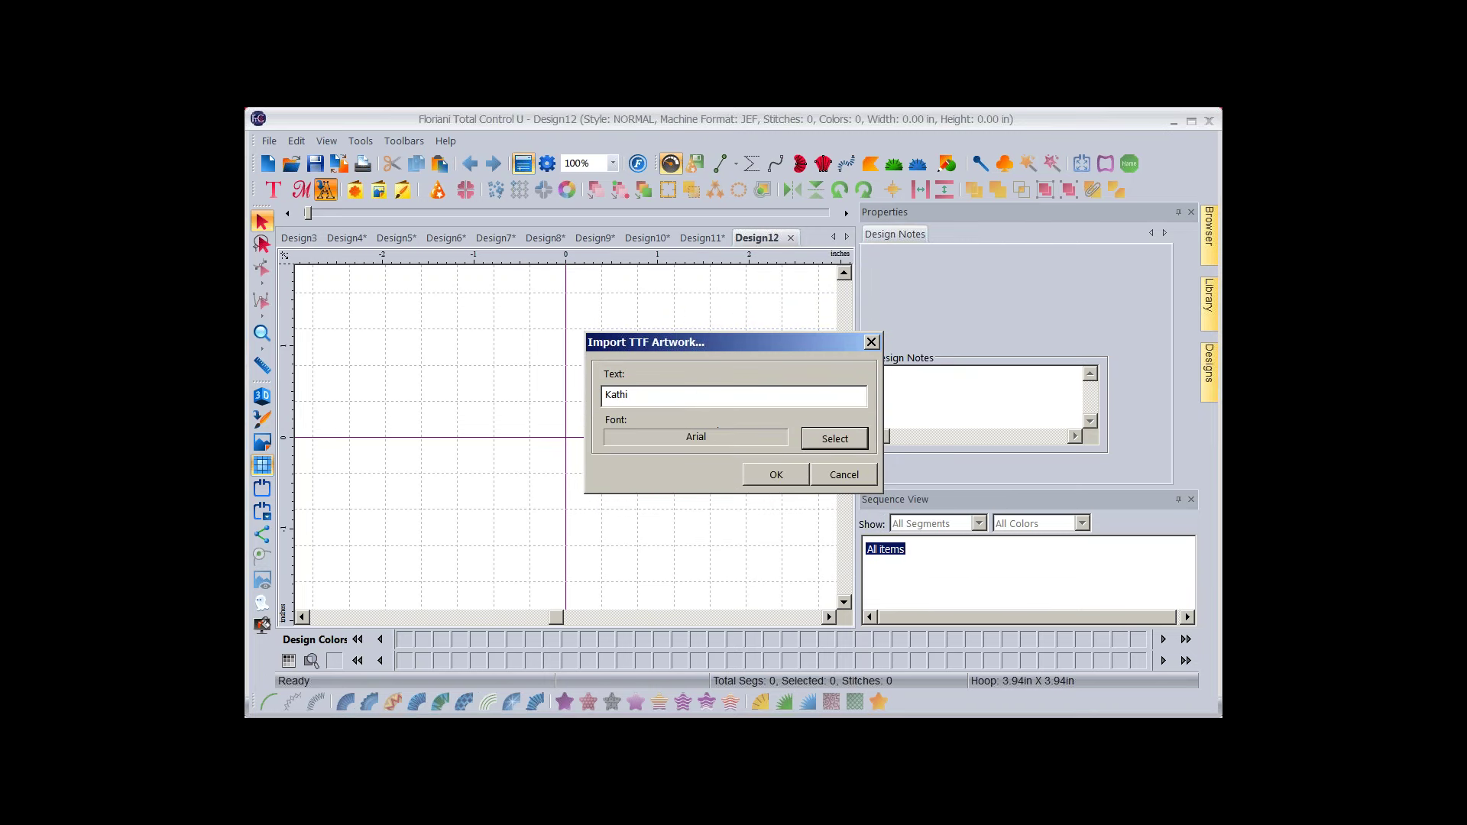
key("Tab")
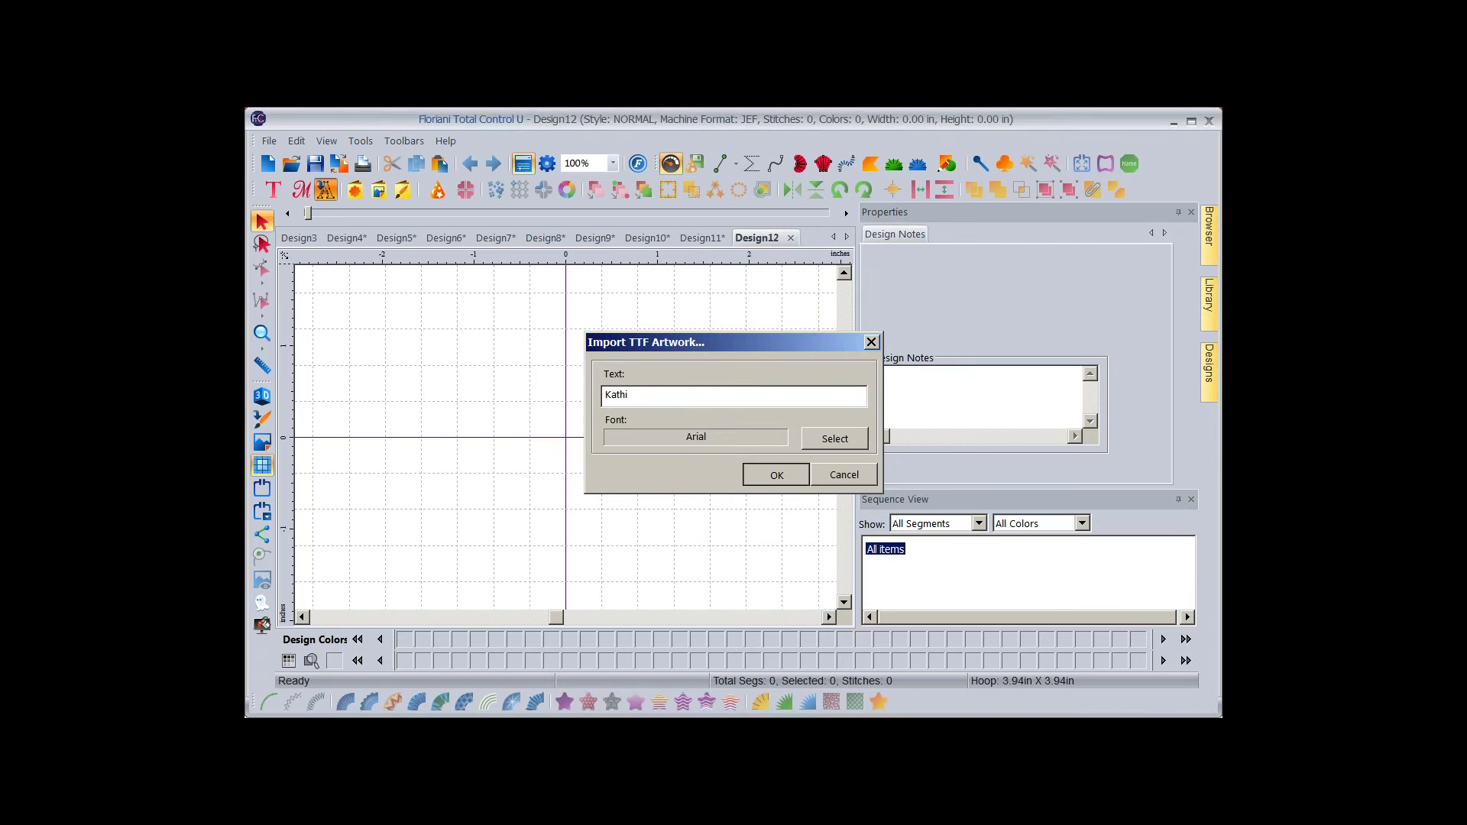
key("Return")
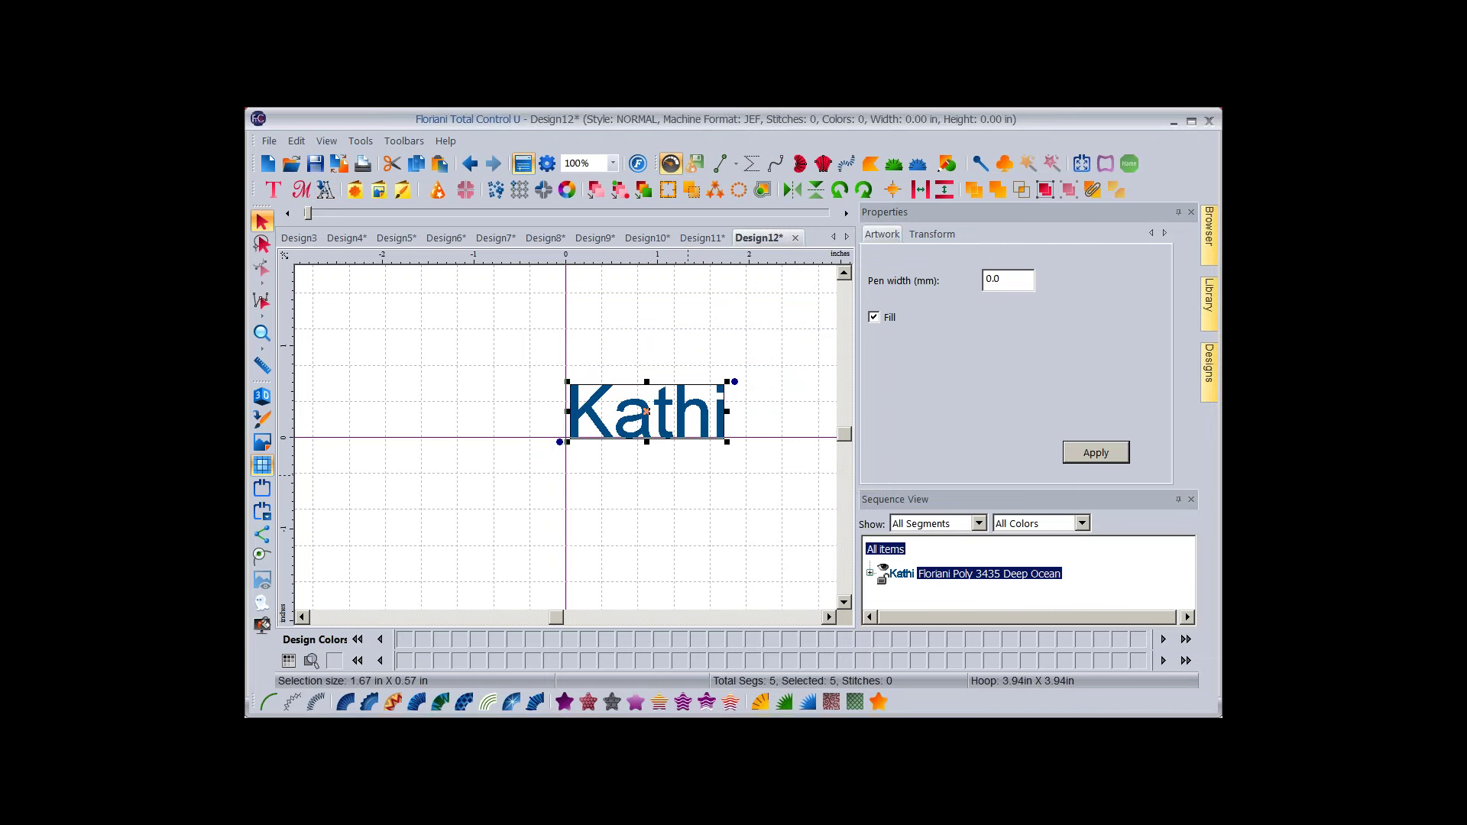
Enlarge the imported name artwork proportionally to about 3.29 in by 1.13 in and deselect it.
left_click_drag(567, 381, 452, 345)
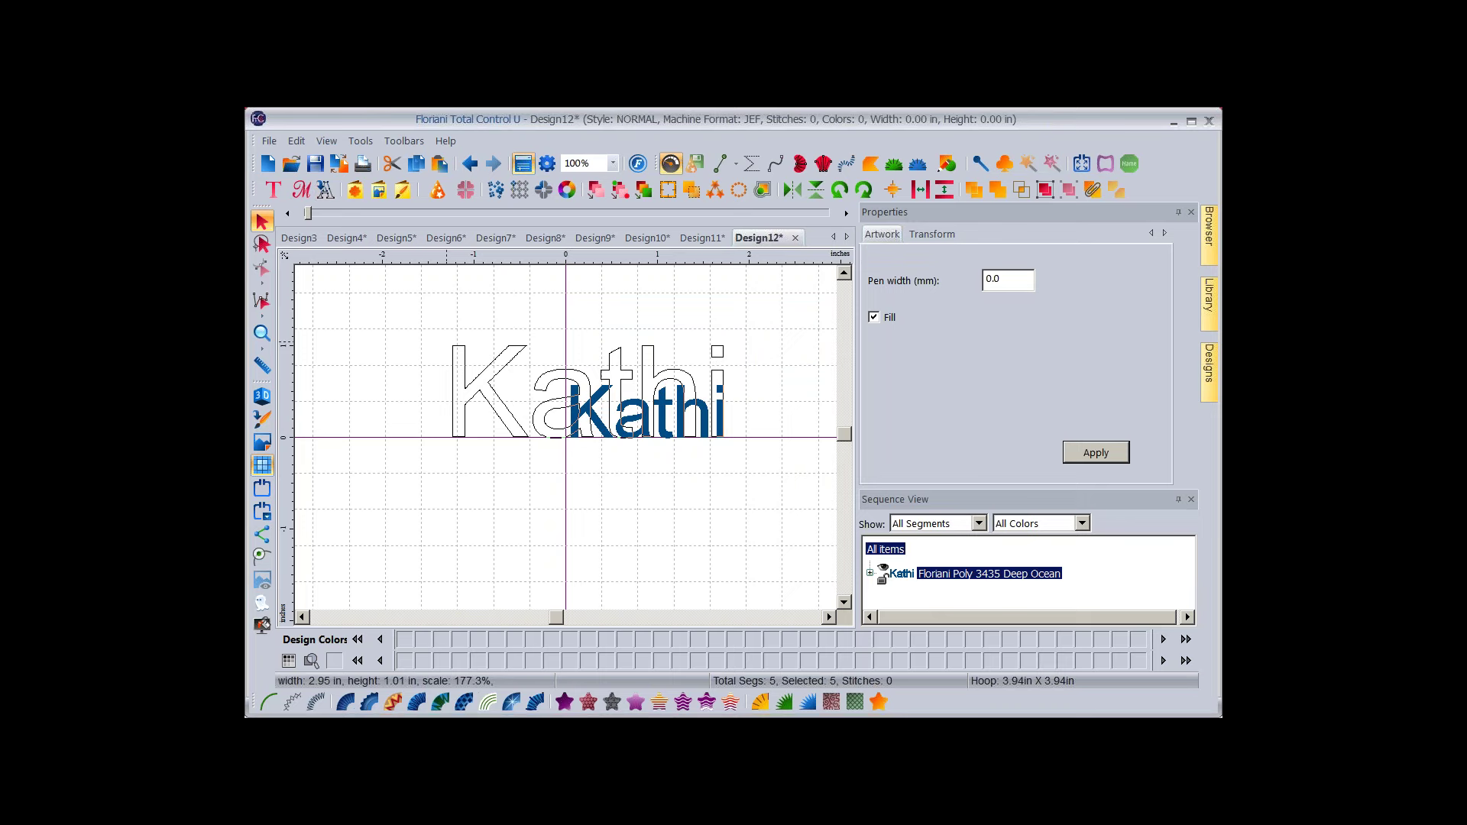
left_click_drag(451, 345, 417, 331)
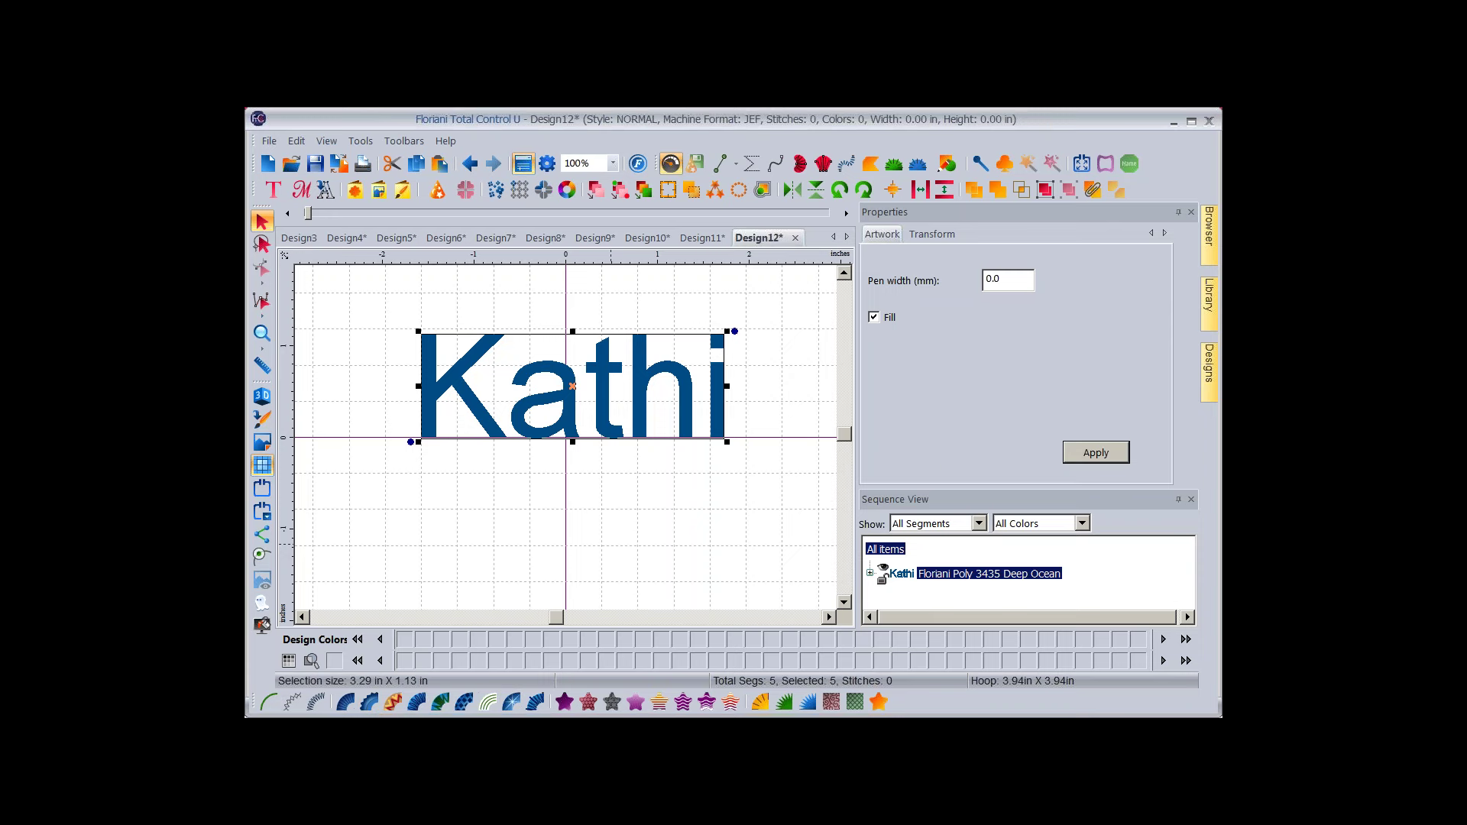
key("Escape")
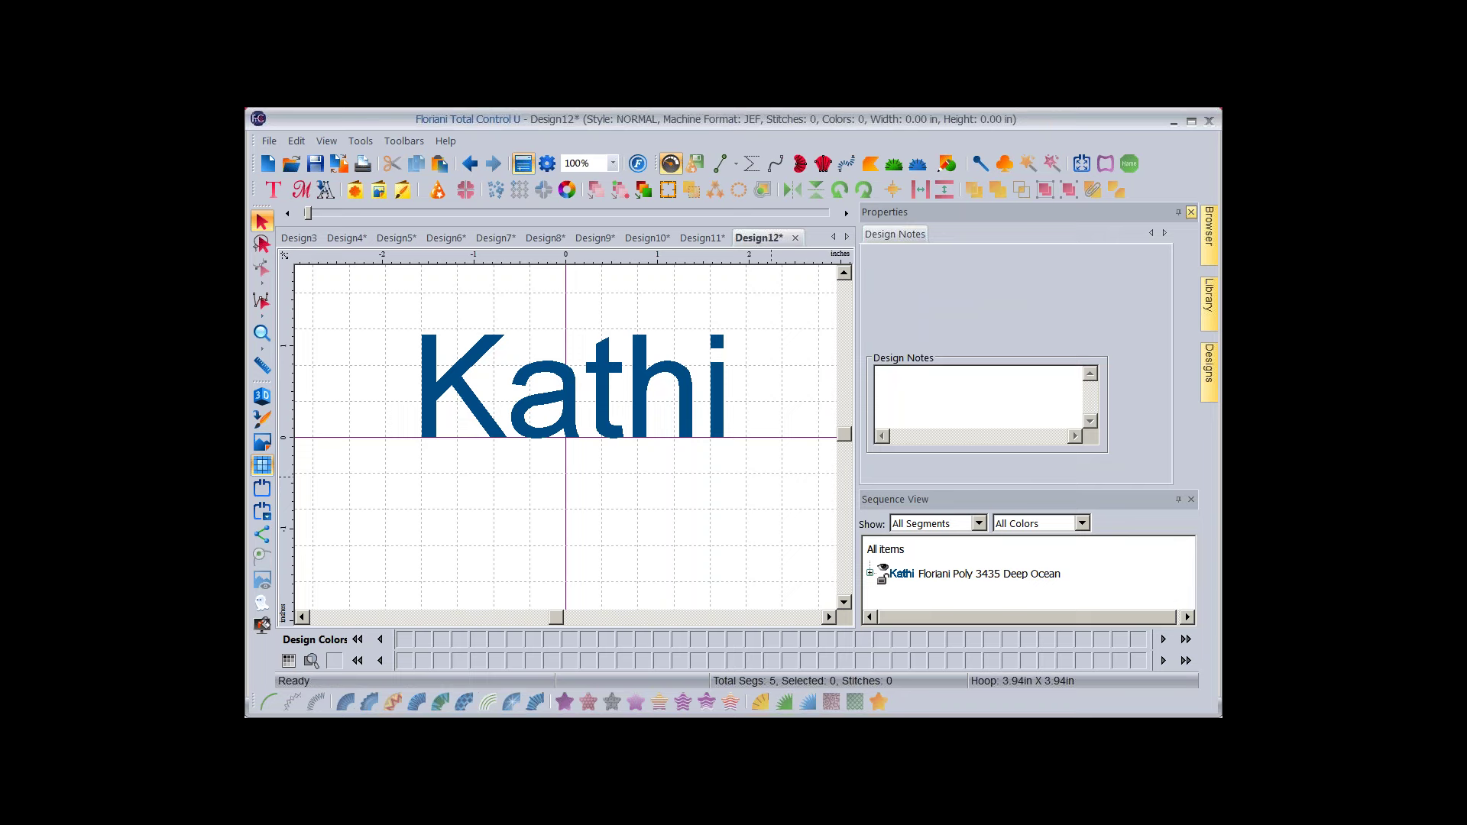
Hide the object properties, expand the Floriani Poly 3435 Deep Ocean entry into its letters, and check its selection on the canvas.
left_click(1190, 212)
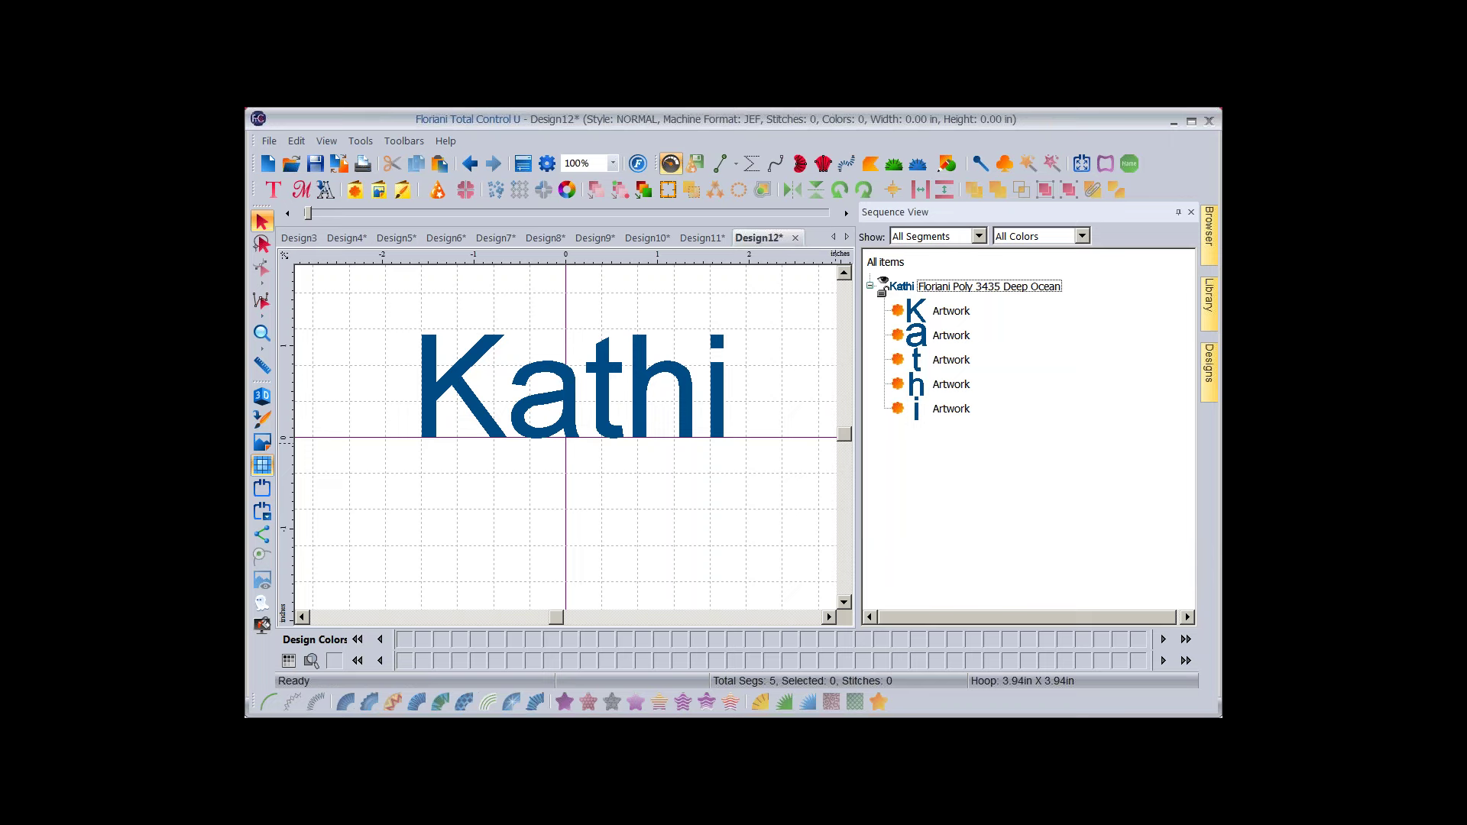
left_click(989, 286)
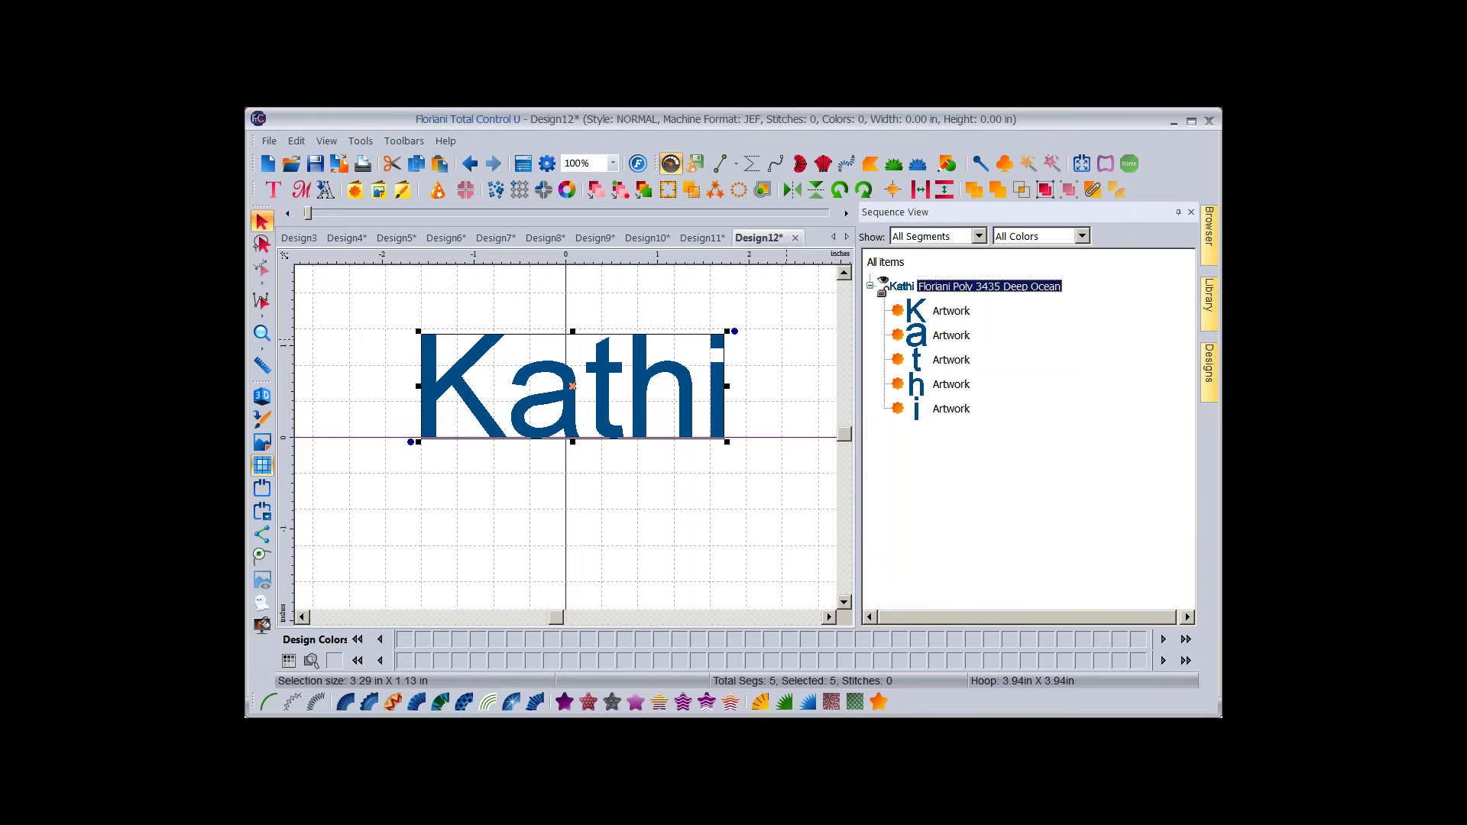
left_click(792, 346)
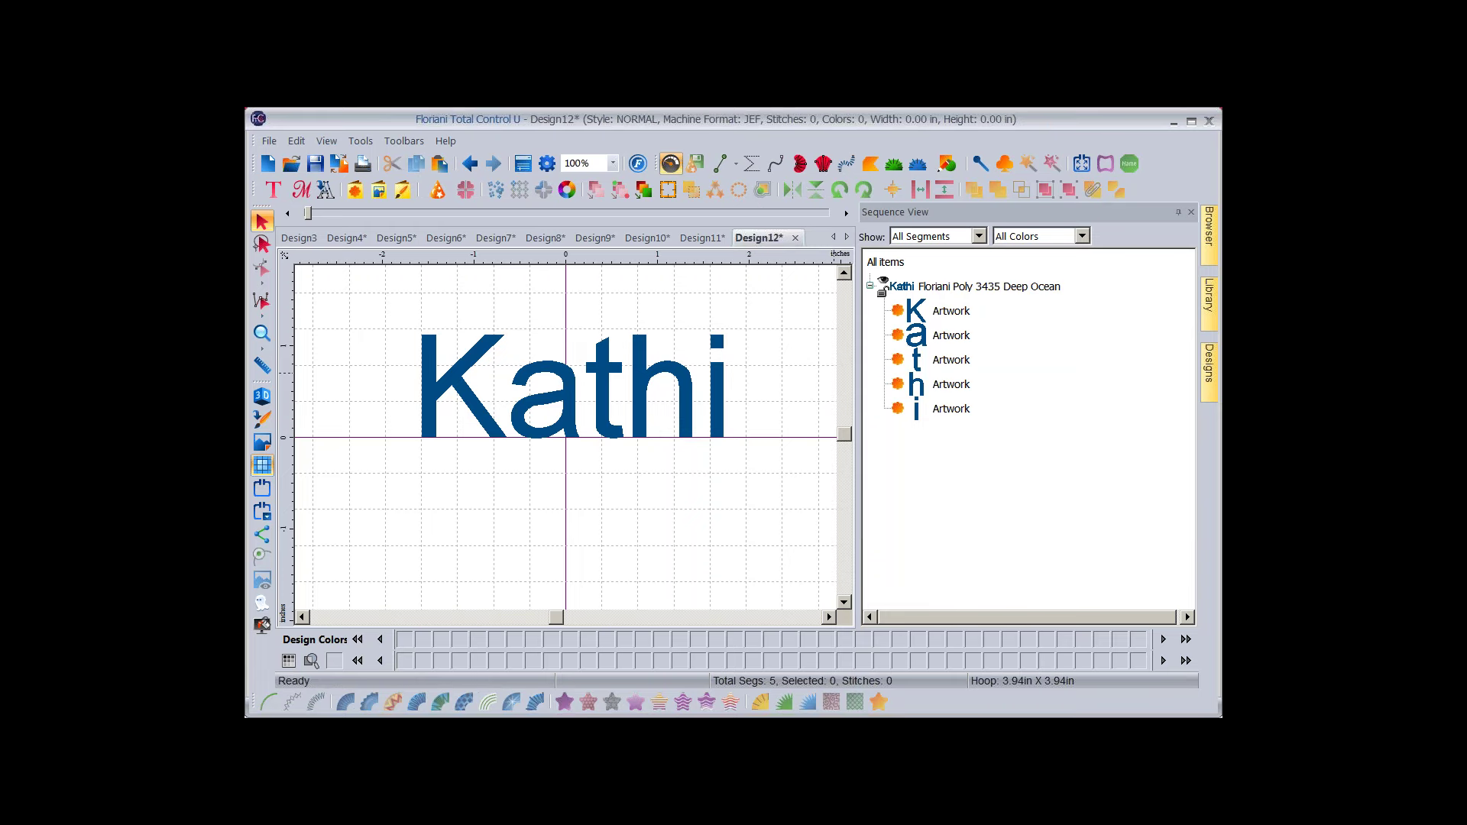
Convert the name's five artwork letters one by one into stitches with Auto Satin.
left_click(950, 310)
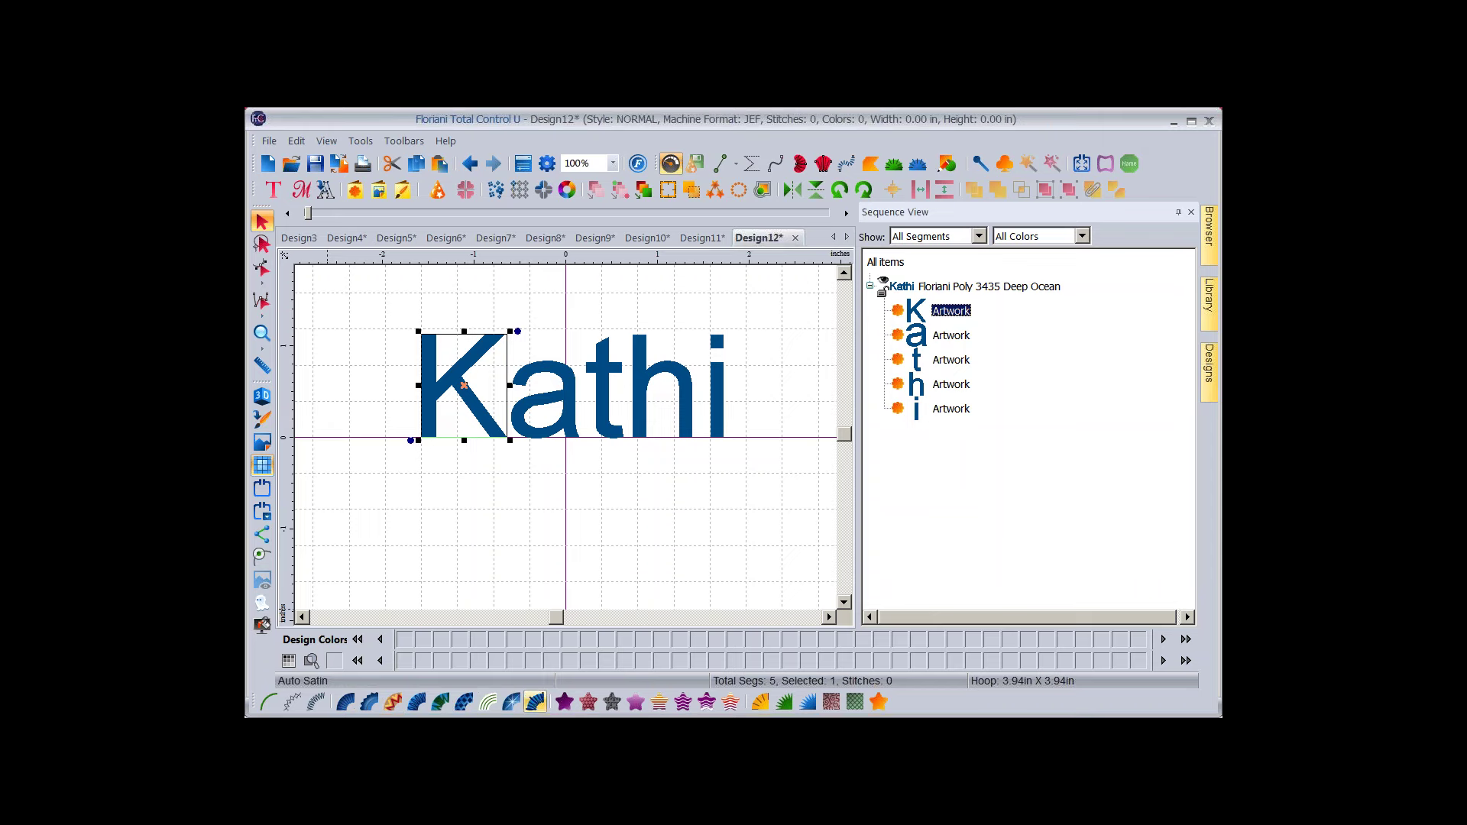
left_click(535, 701)
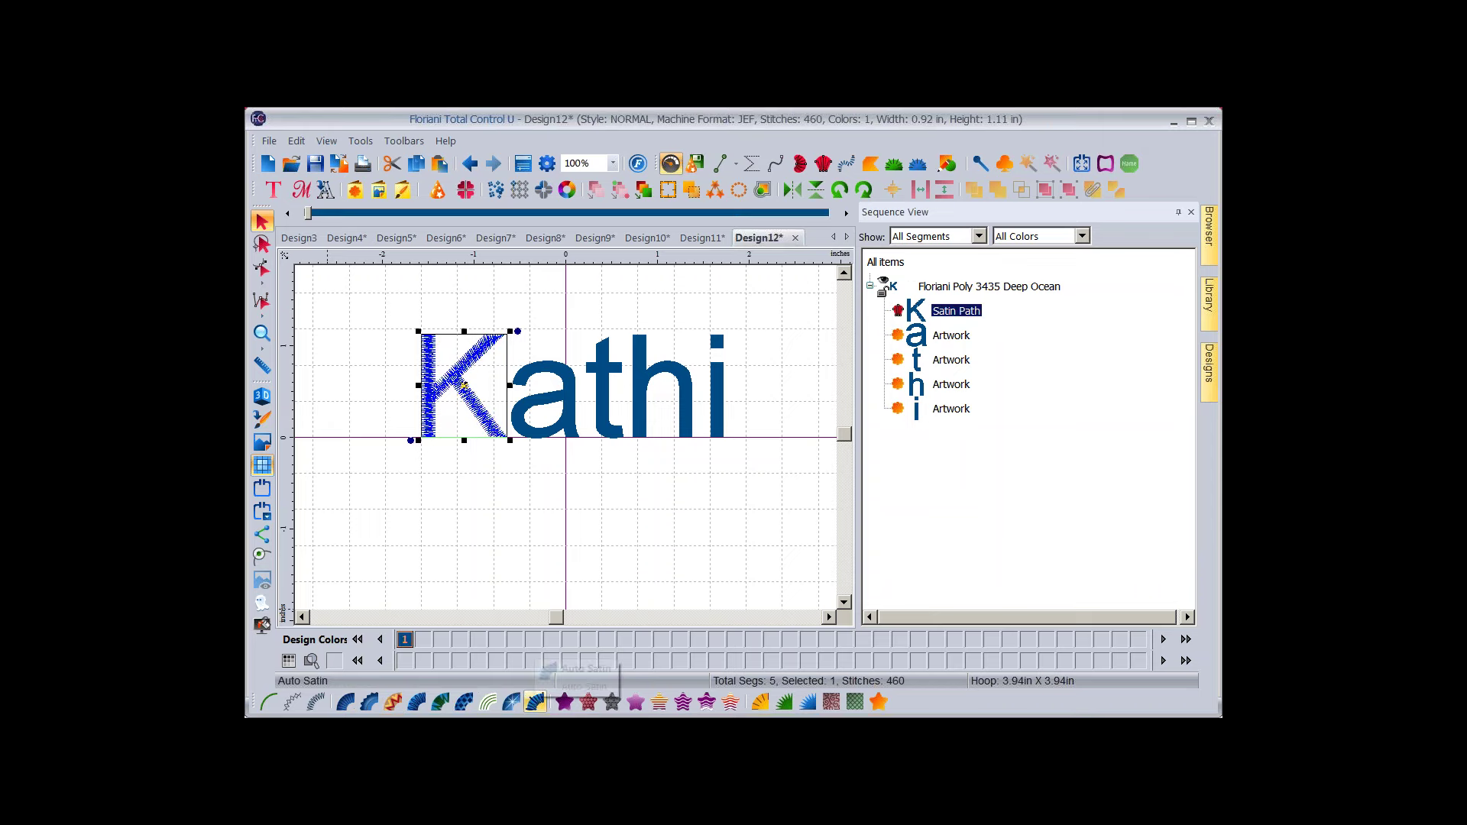
left_click(565, 397)
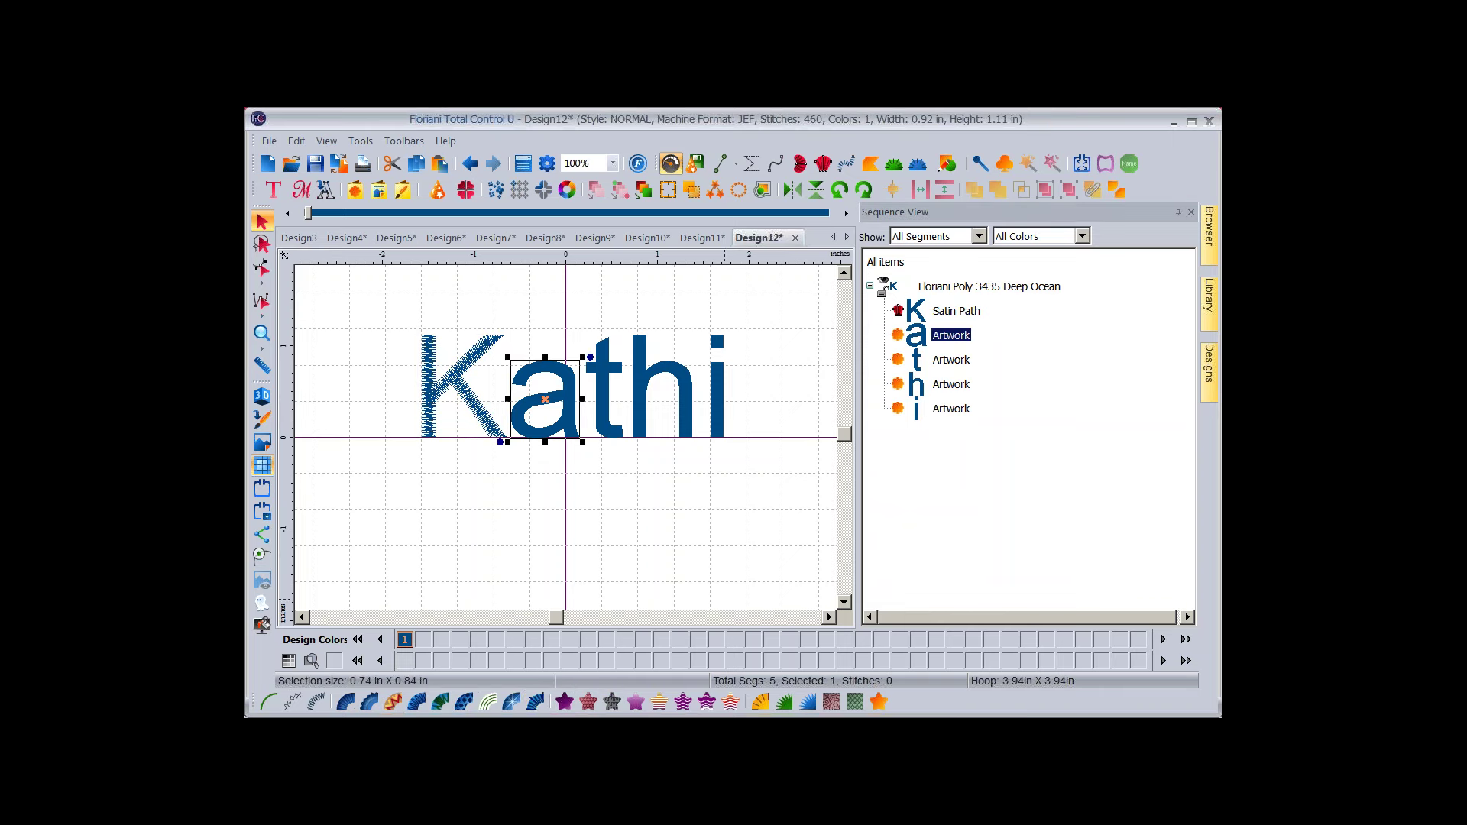
left_click(536, 701)
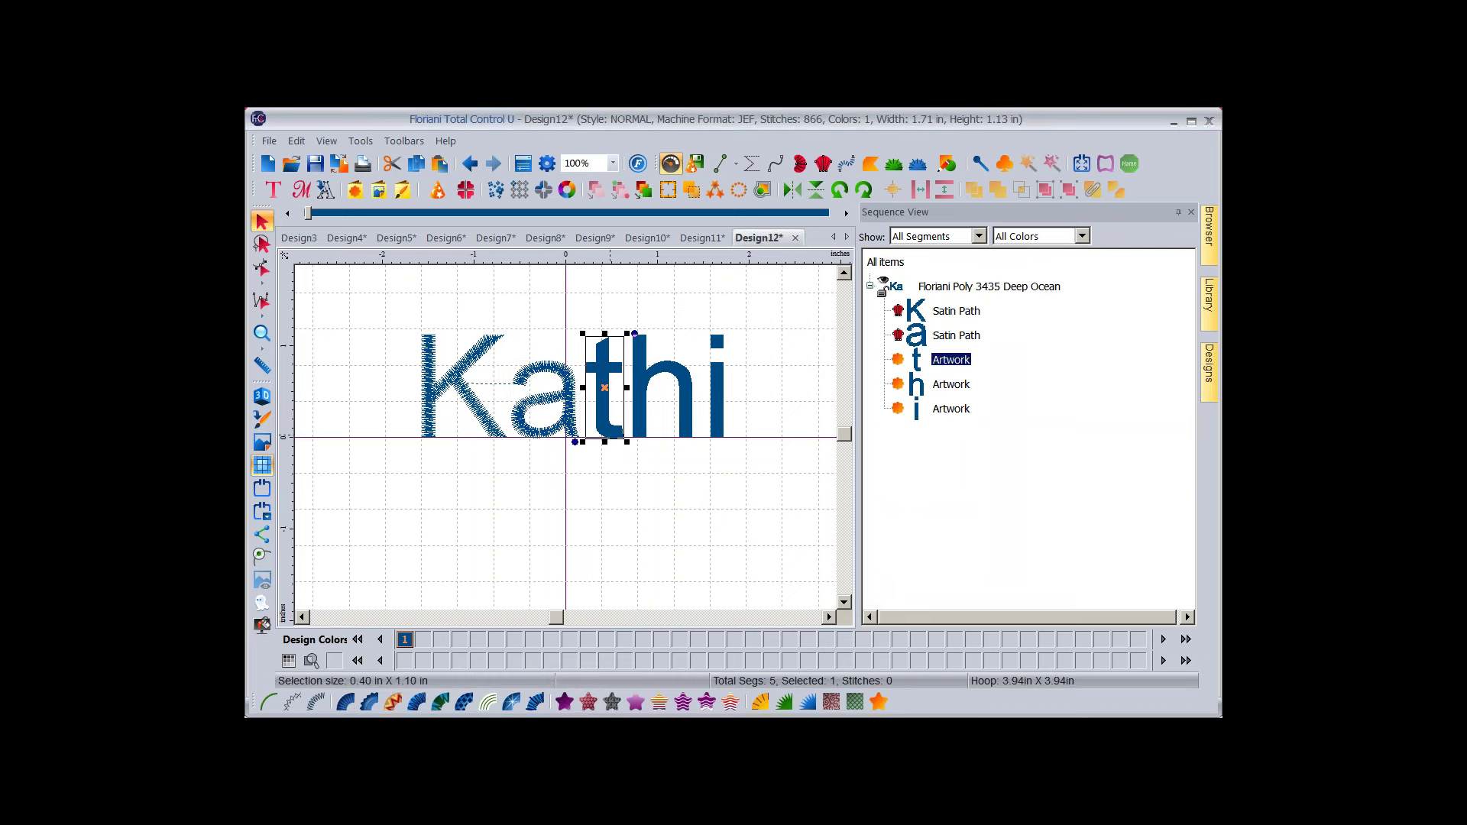
left_click(536, 701)
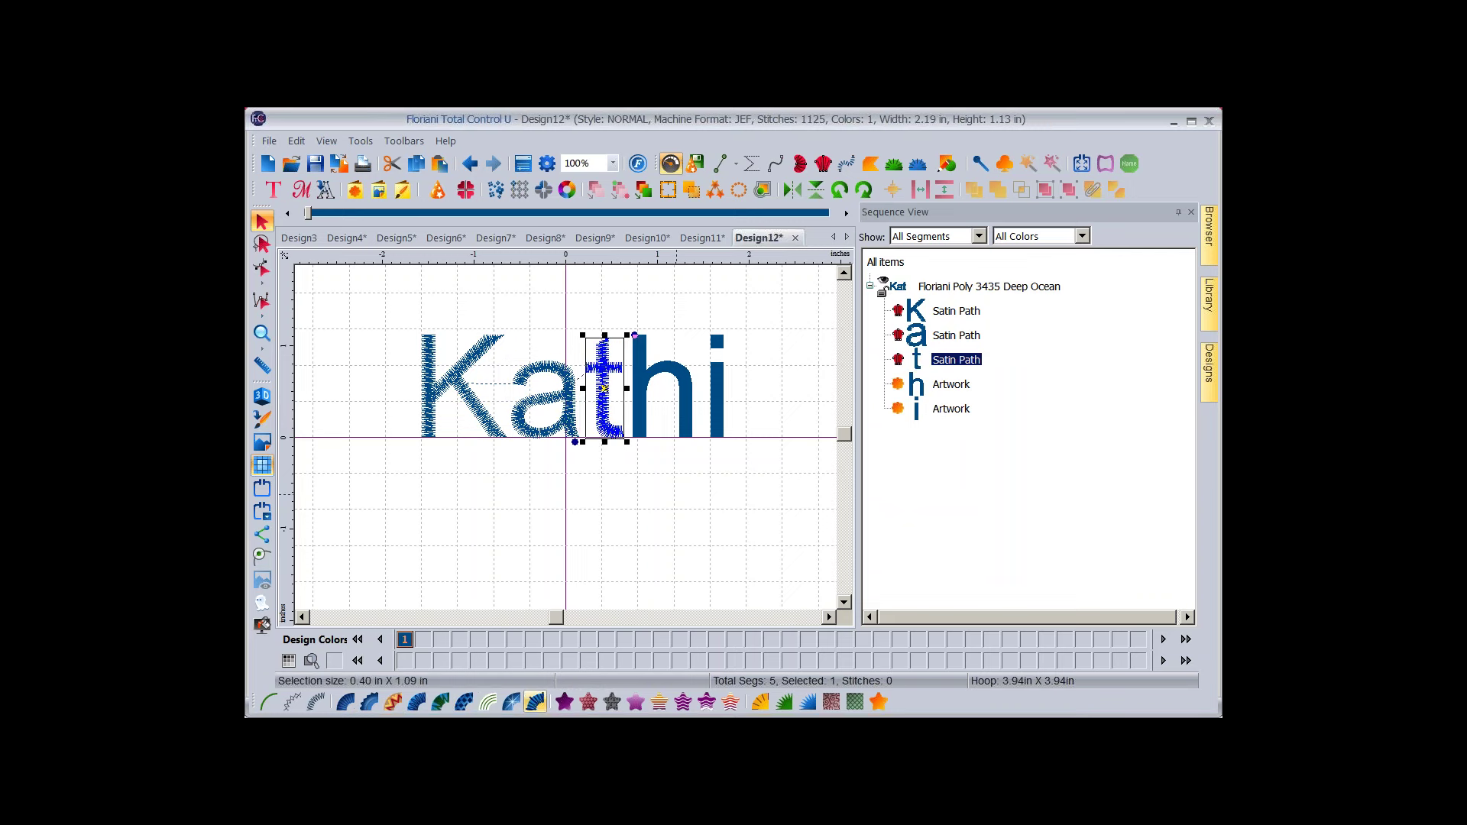
left_click(685, 410)
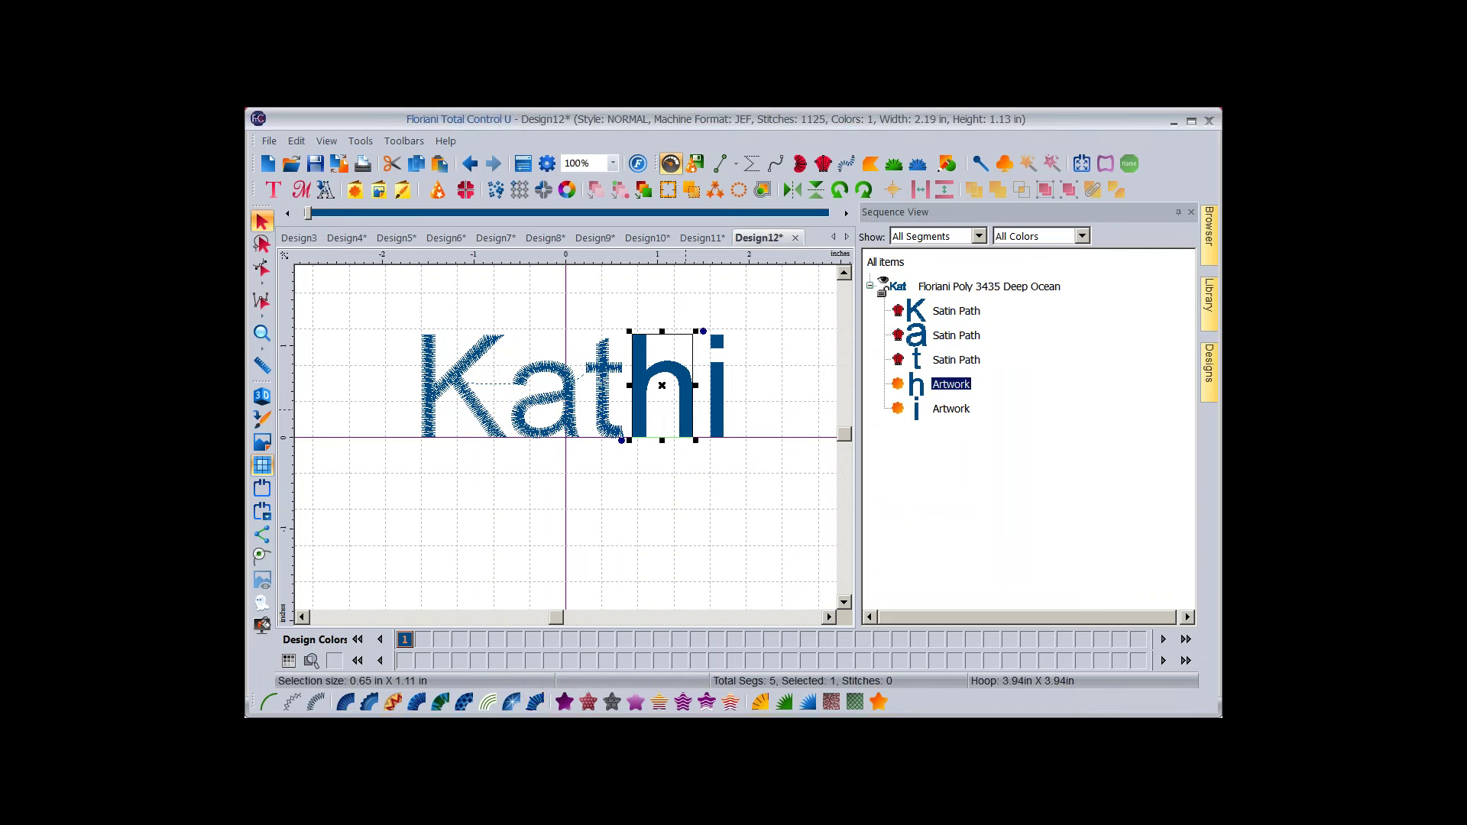
left_click(535, 701)
left_click(721, 418)
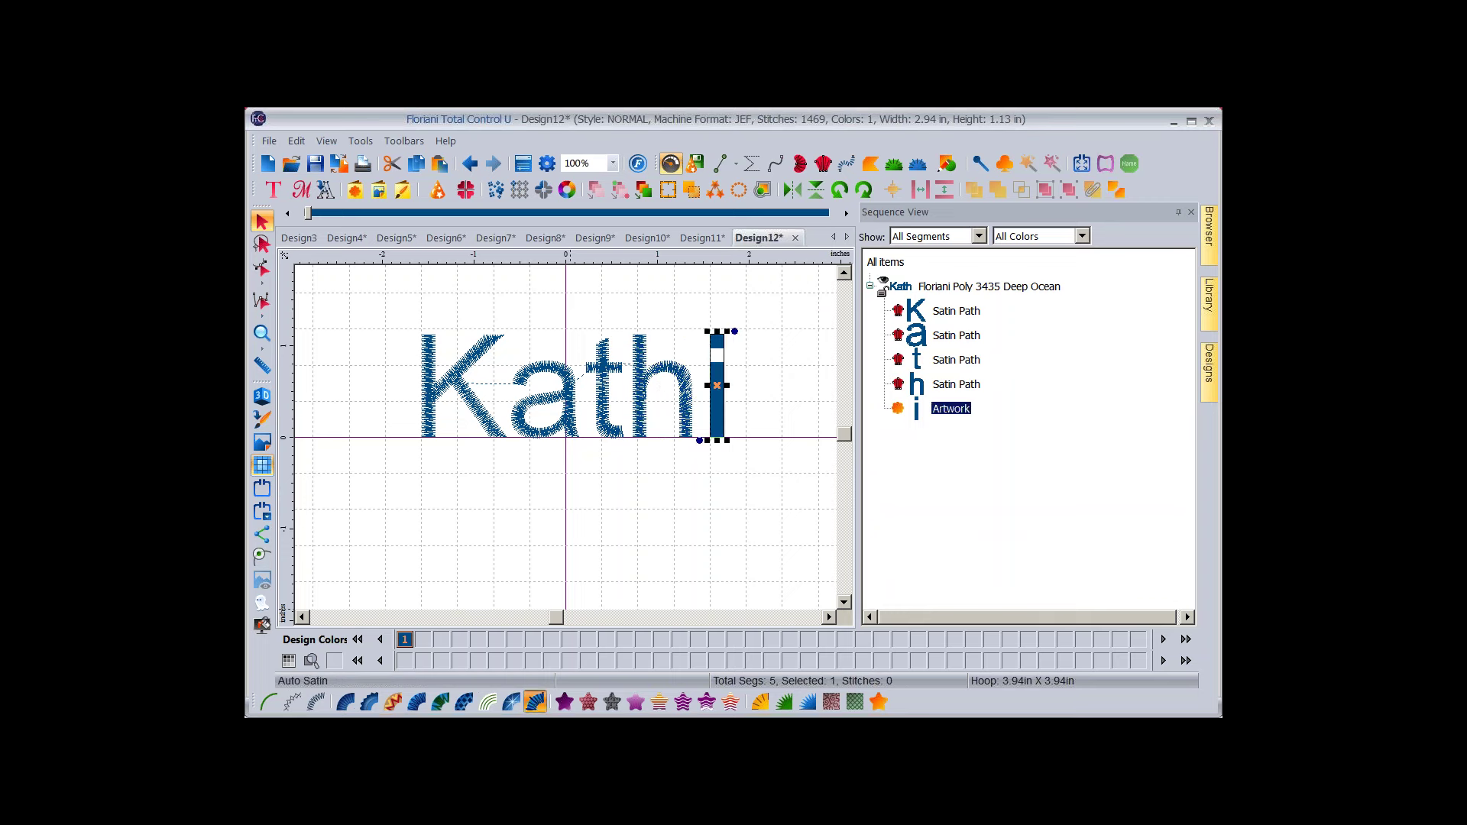
left_click(536, 701)
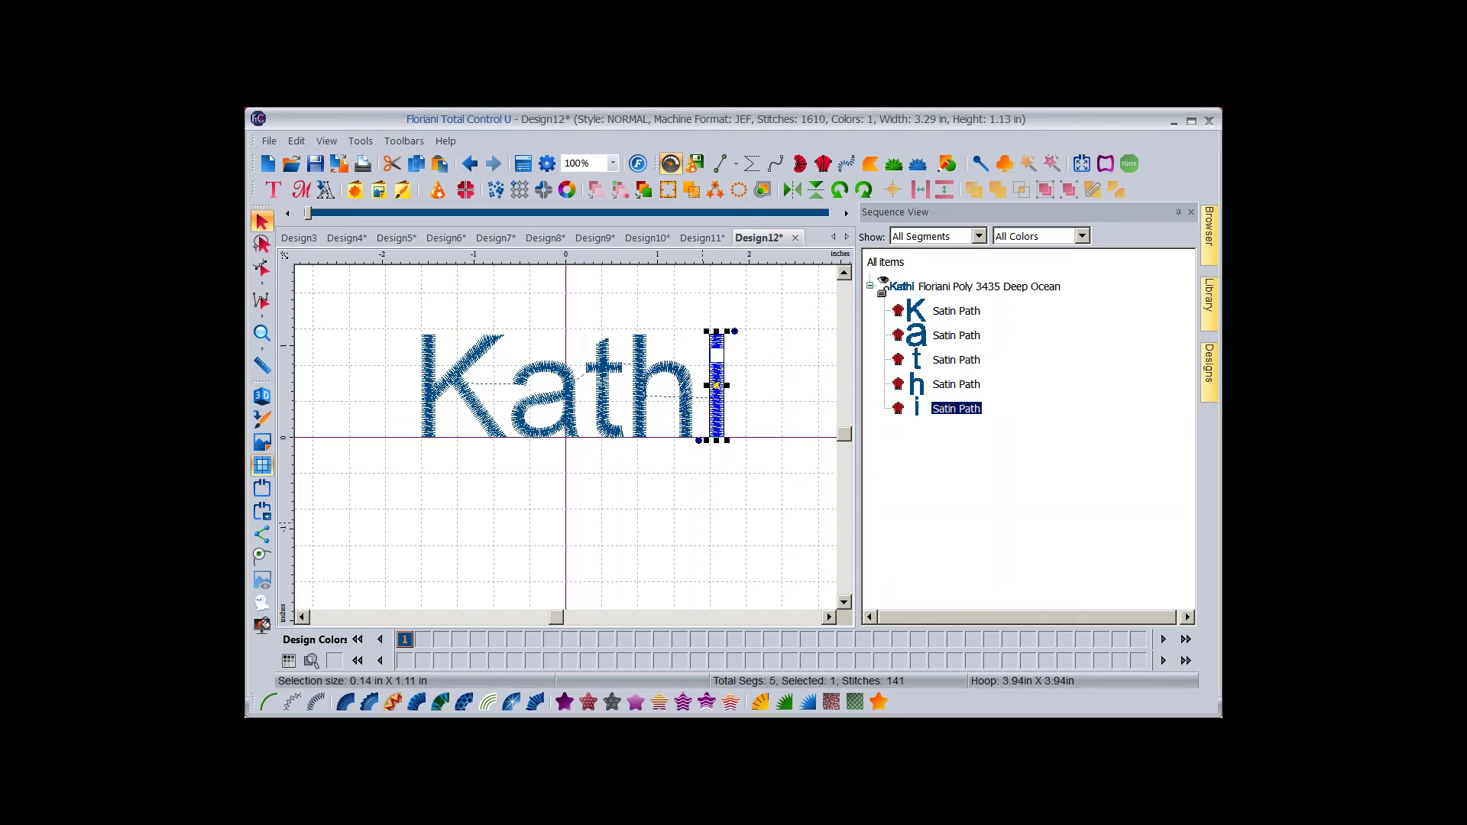
Undo the Auto Satin conversions of all five letters.
left_click(470, 163)
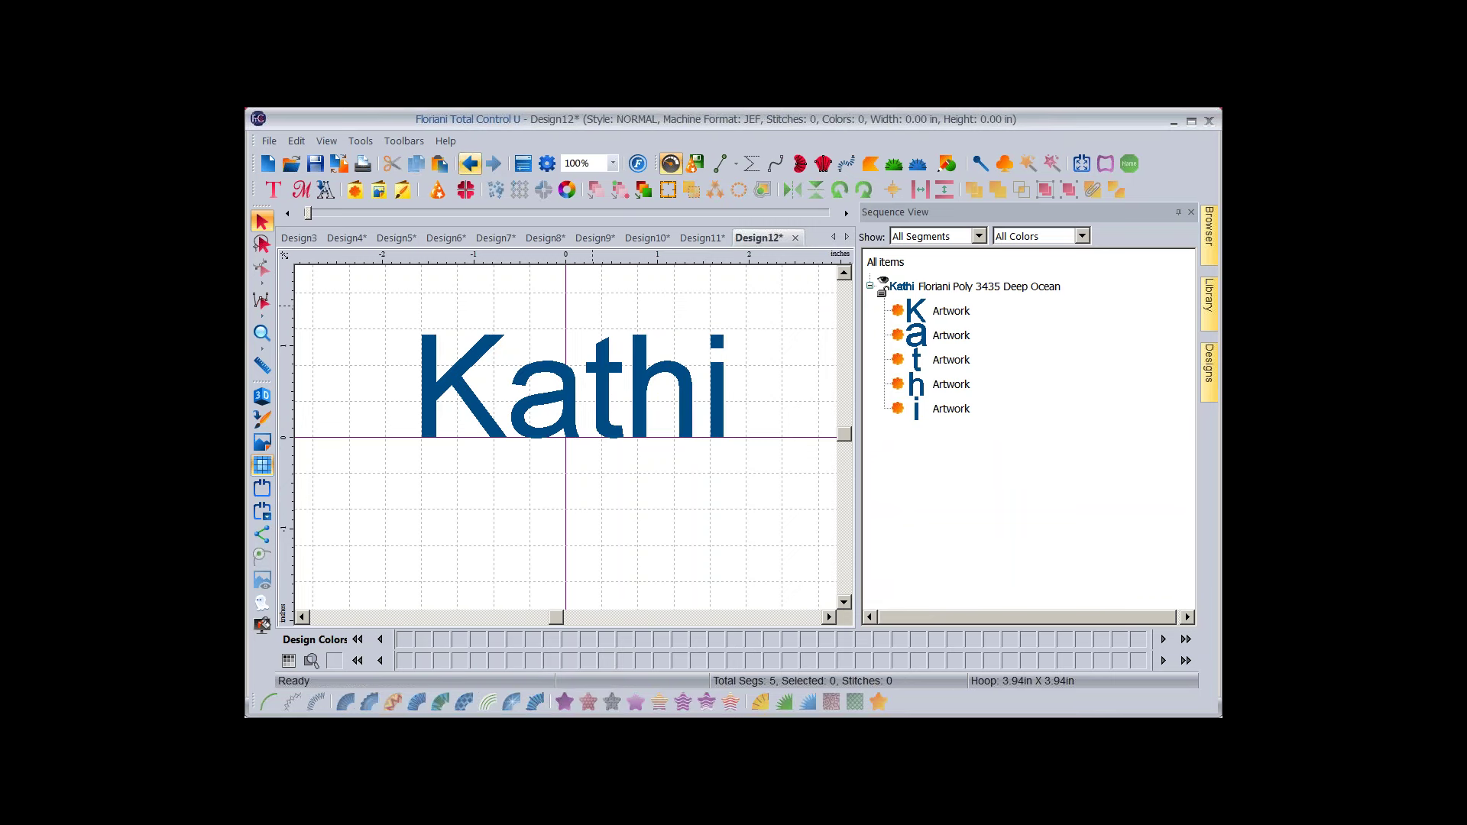
Try converting all five artwork letters of the name to Satin at once, and undo the conversion.
left_click(988, 287)
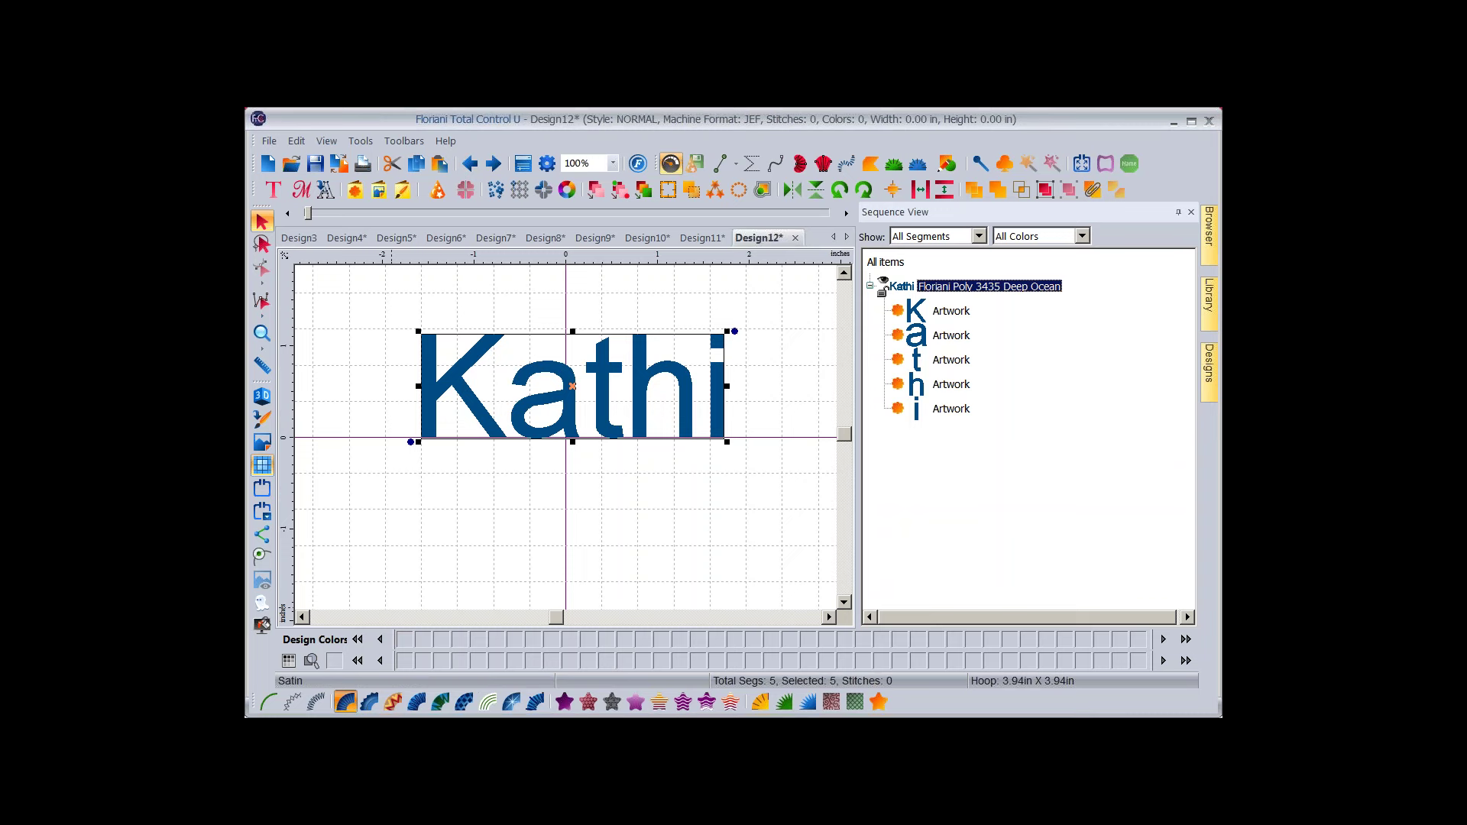
left_click(344, 702)
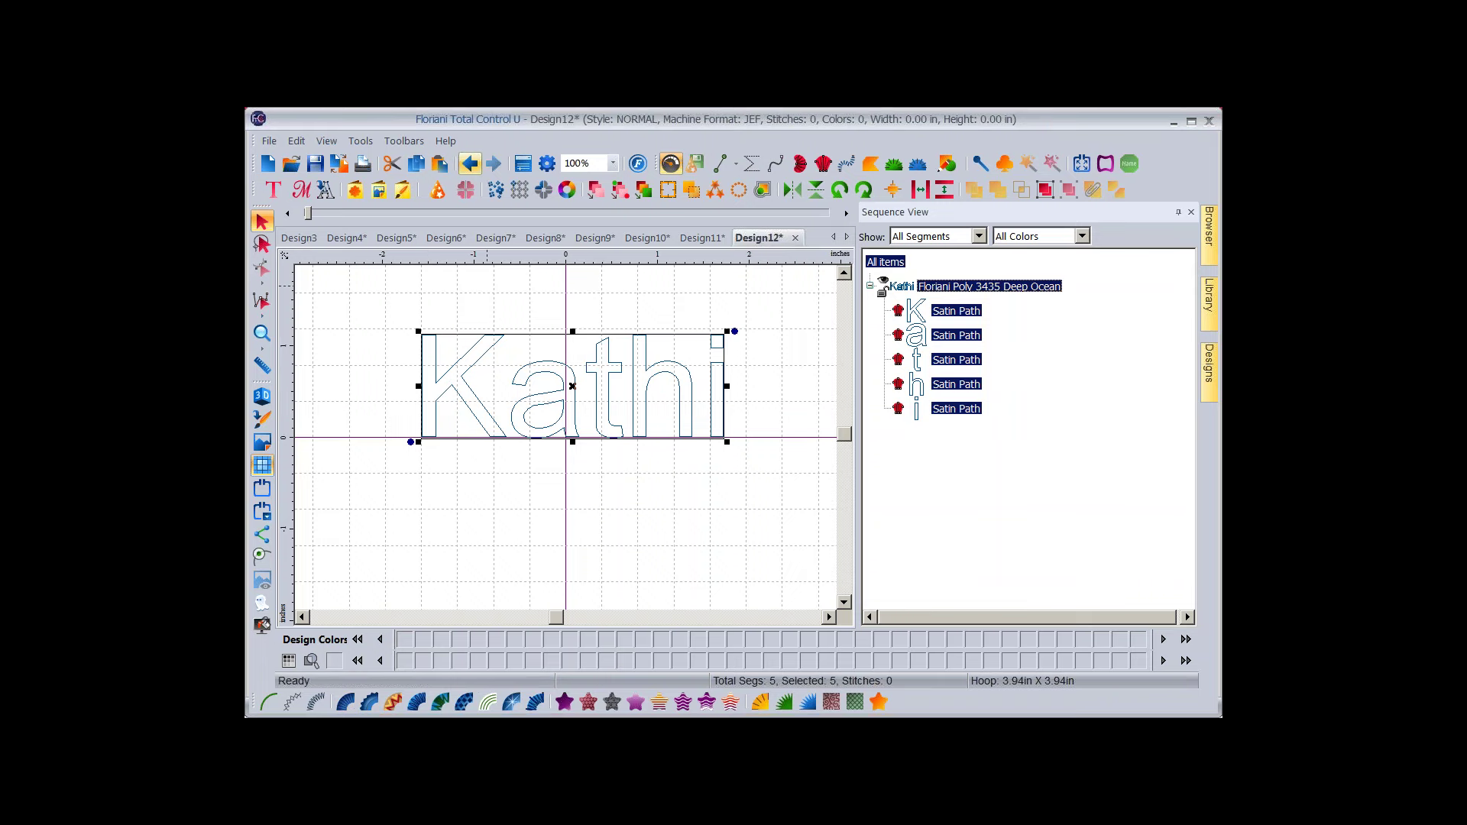
key("Escape")
left_click(470, 164)
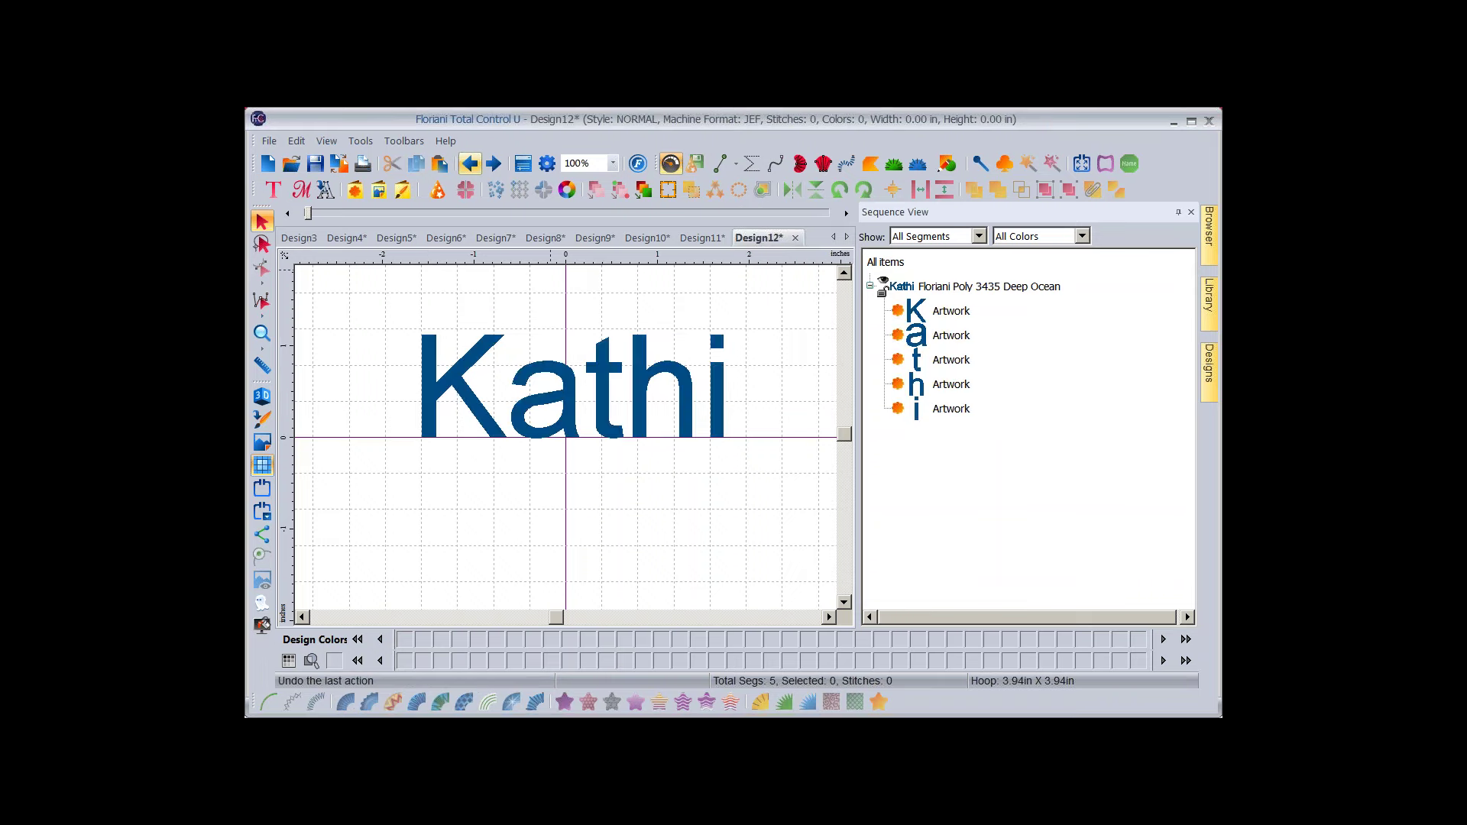
Try Auto Satin, Standard Fill and Fancy Fill on the letter K, settle on appliqué stitching, and show its properties.
left_click(952, 311)
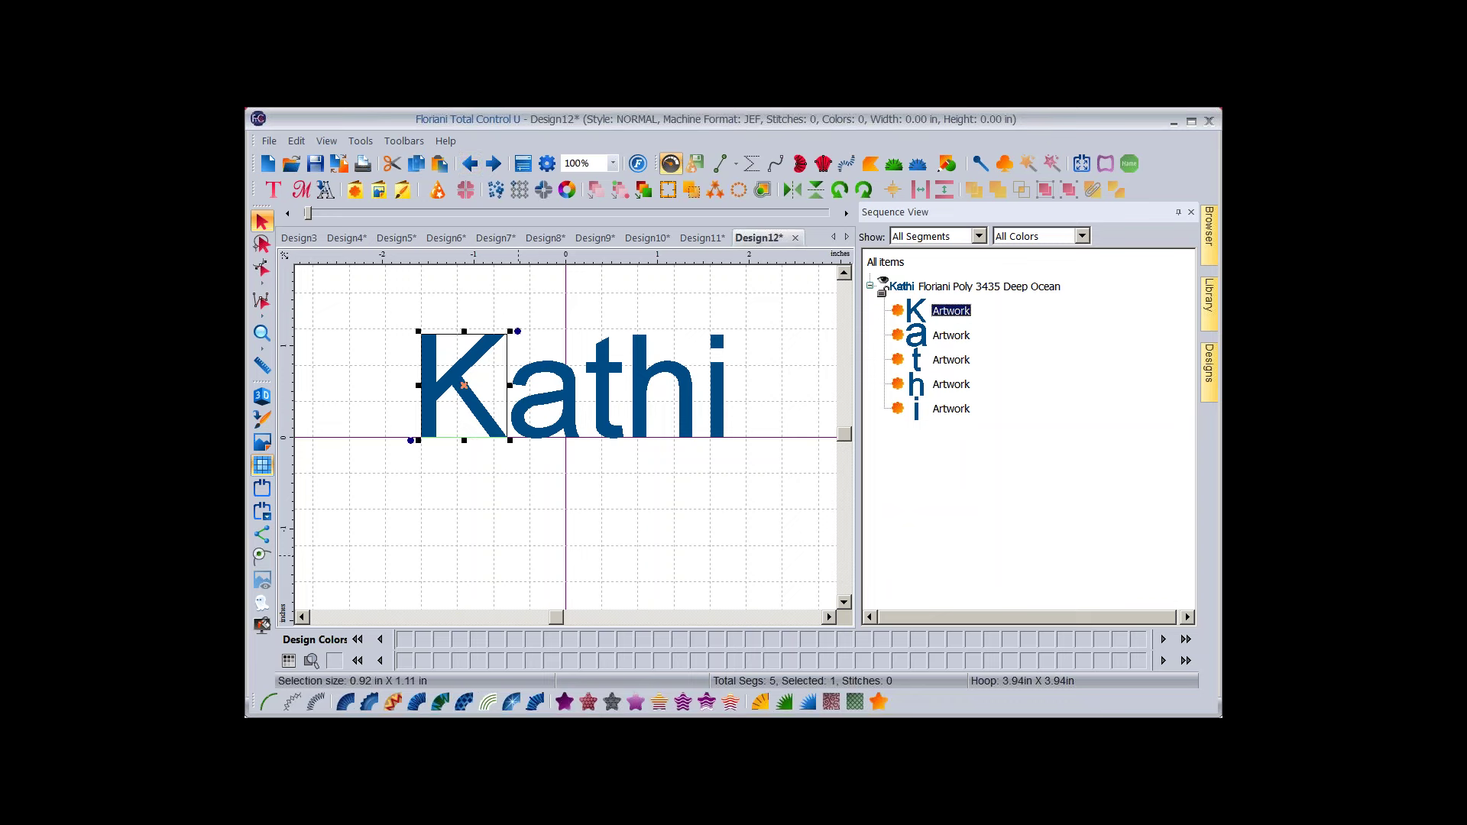
left_click(535, 701)
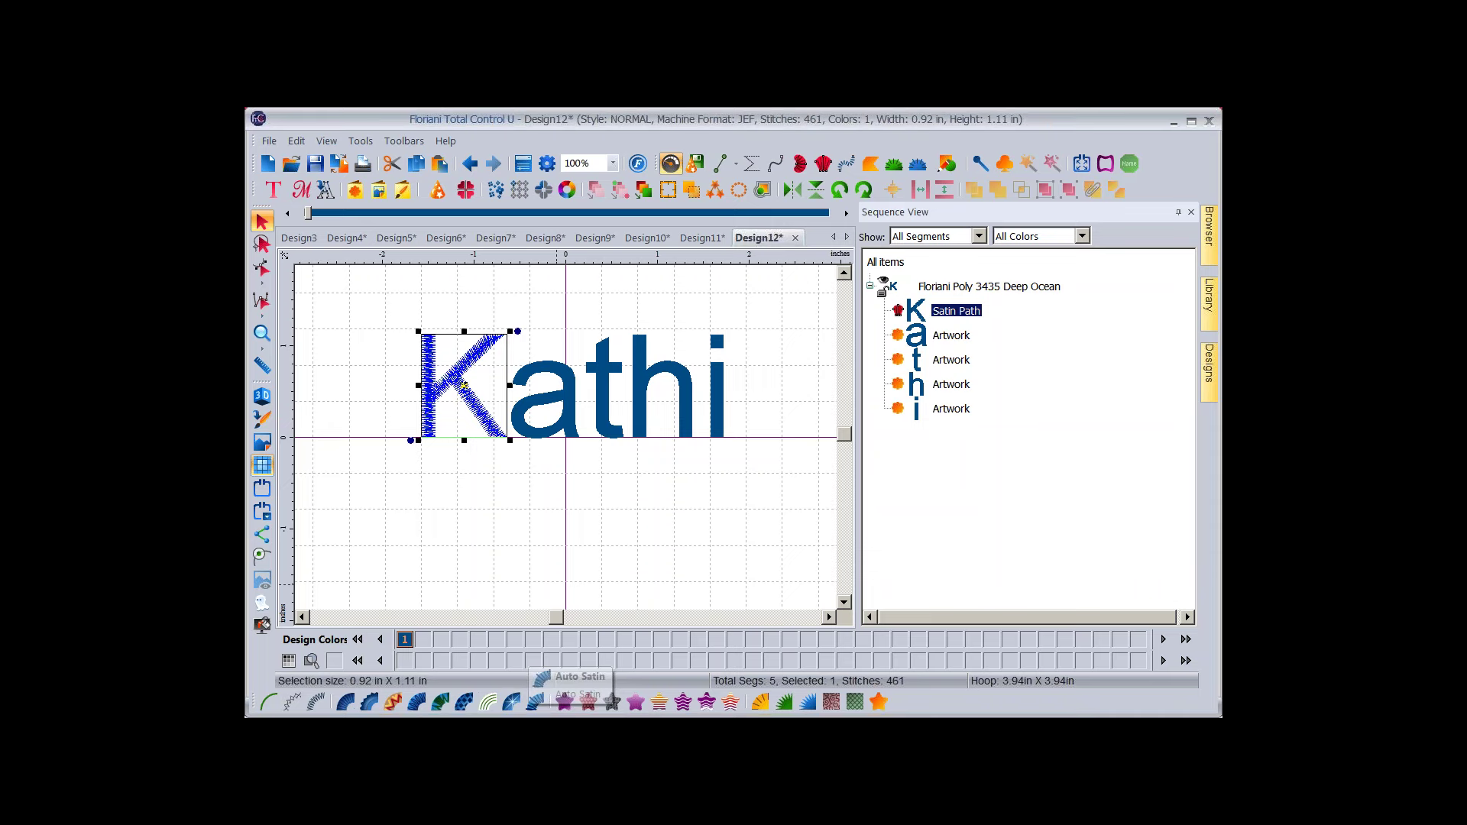
left_click(564, 701)
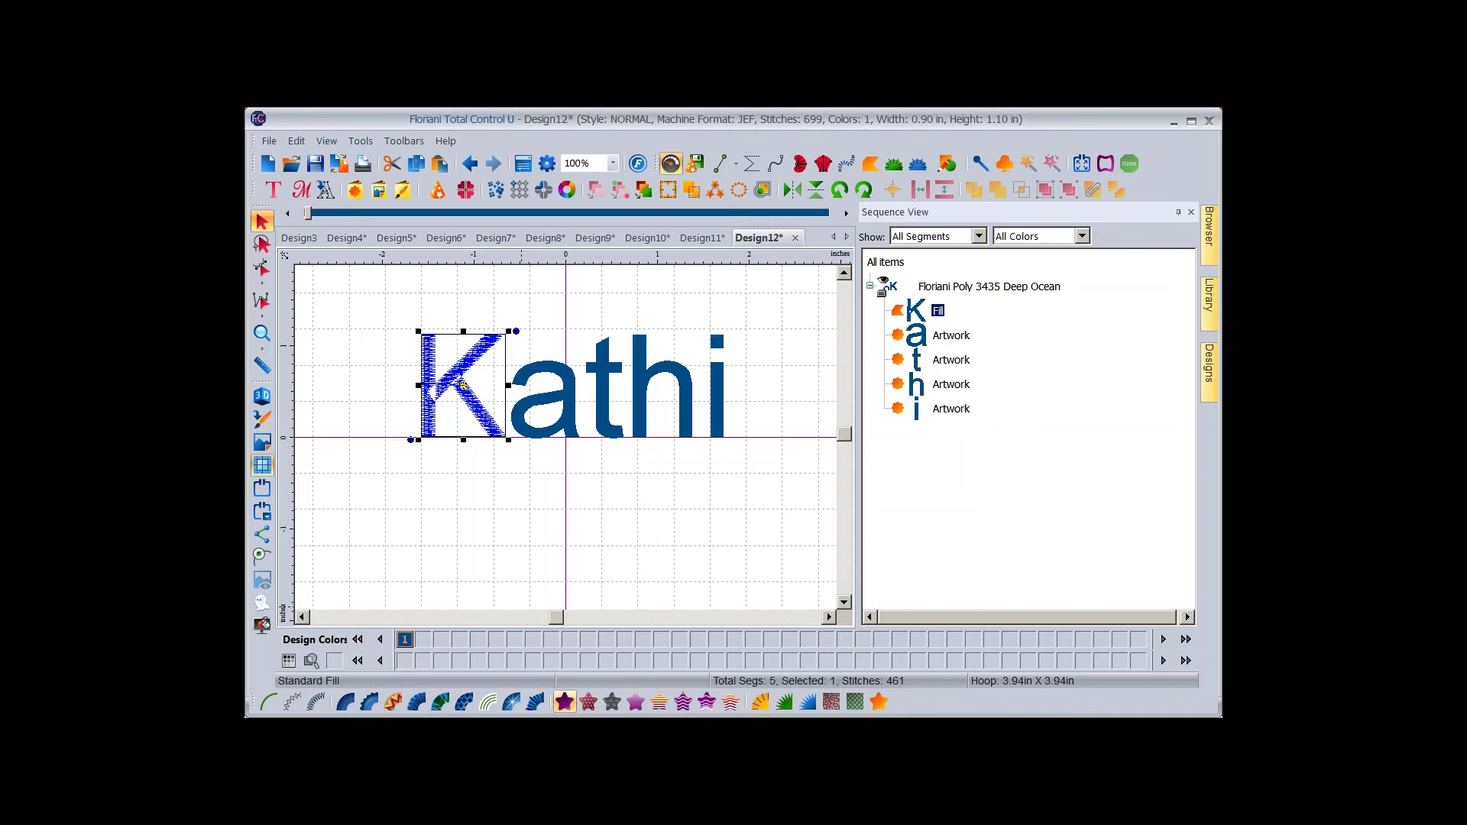
left_click(589, 701)
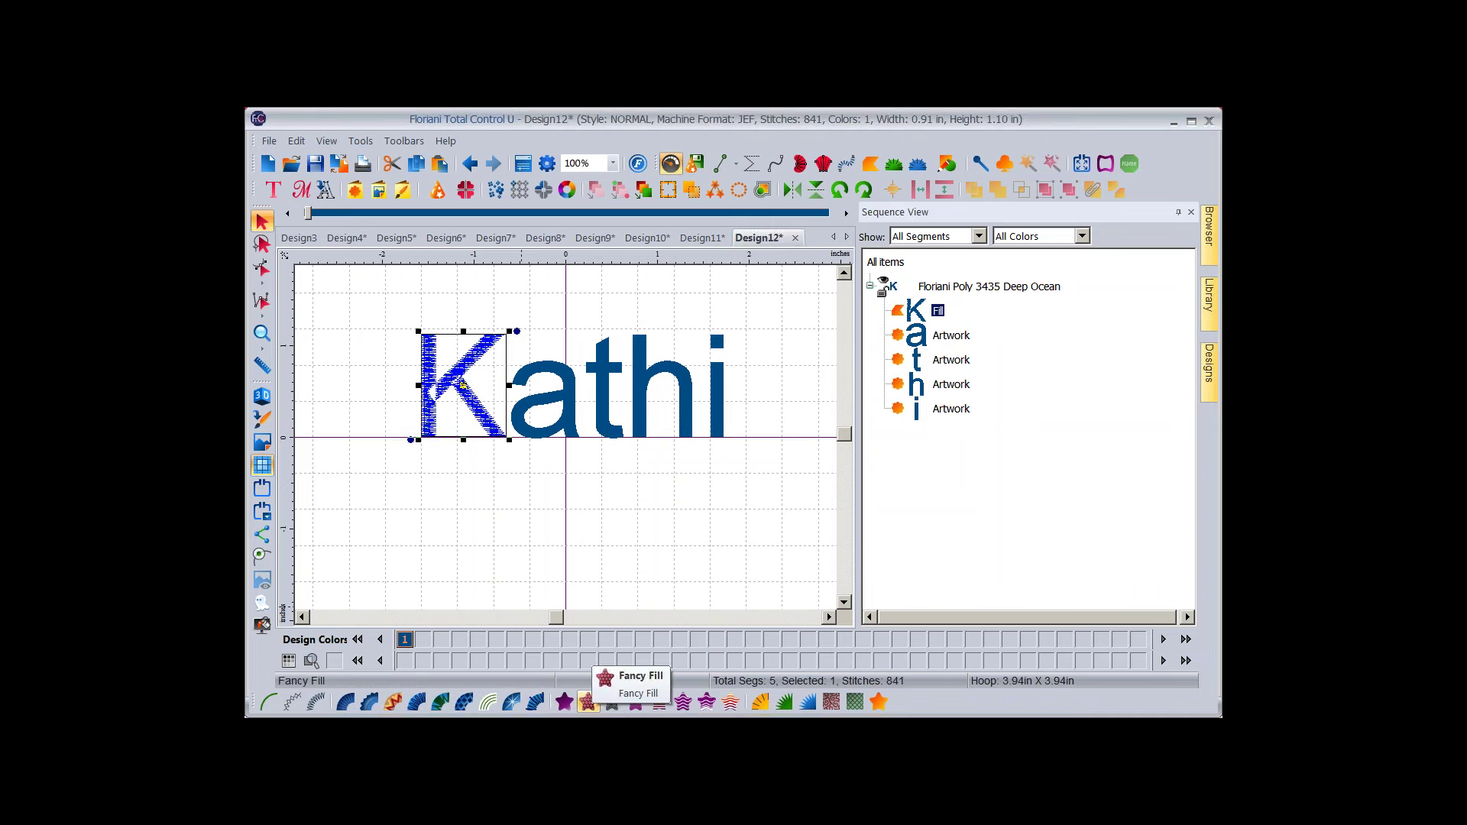
left_click(612, 701)
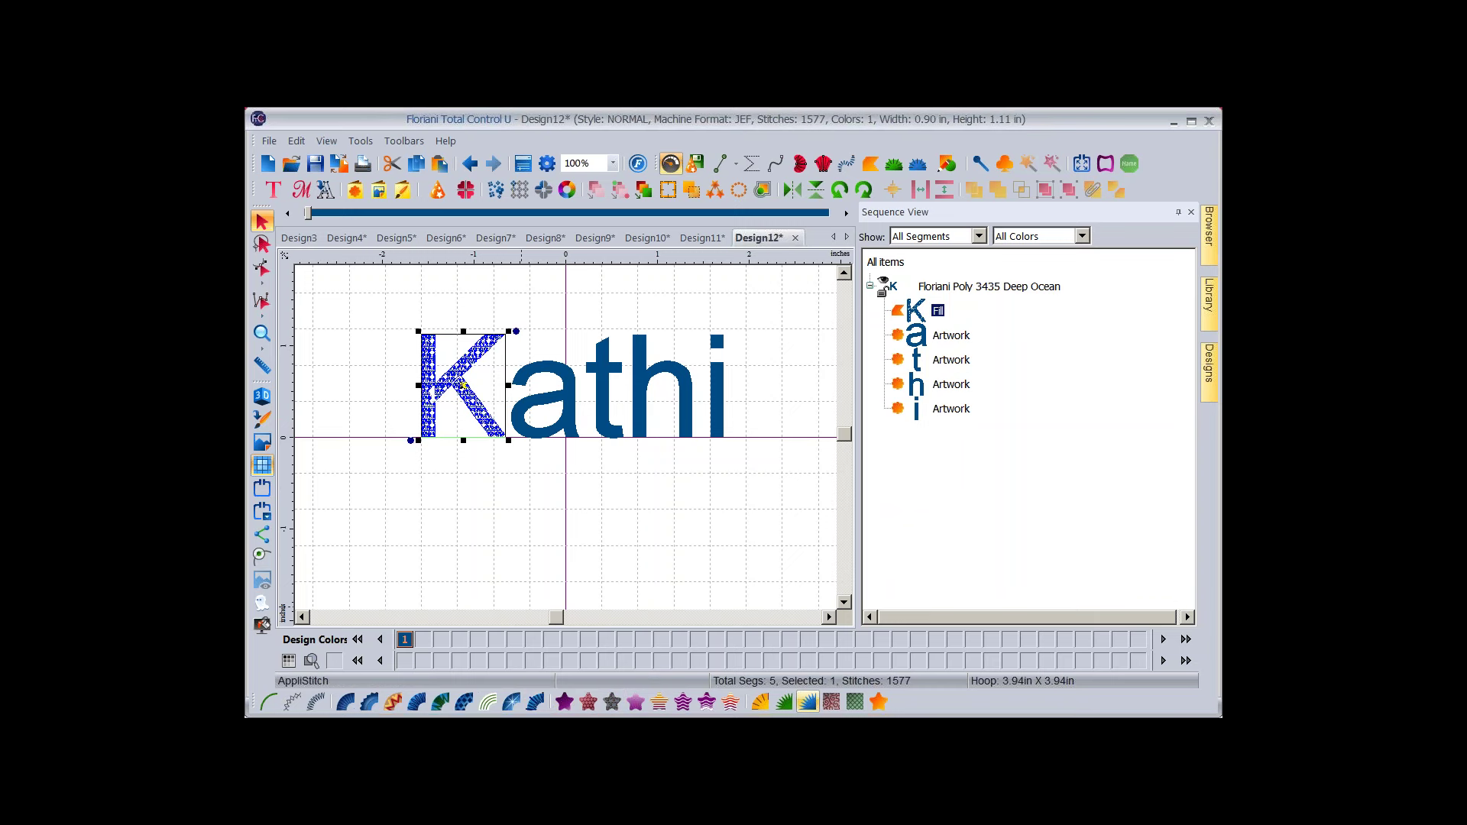
left_click(807, 701)
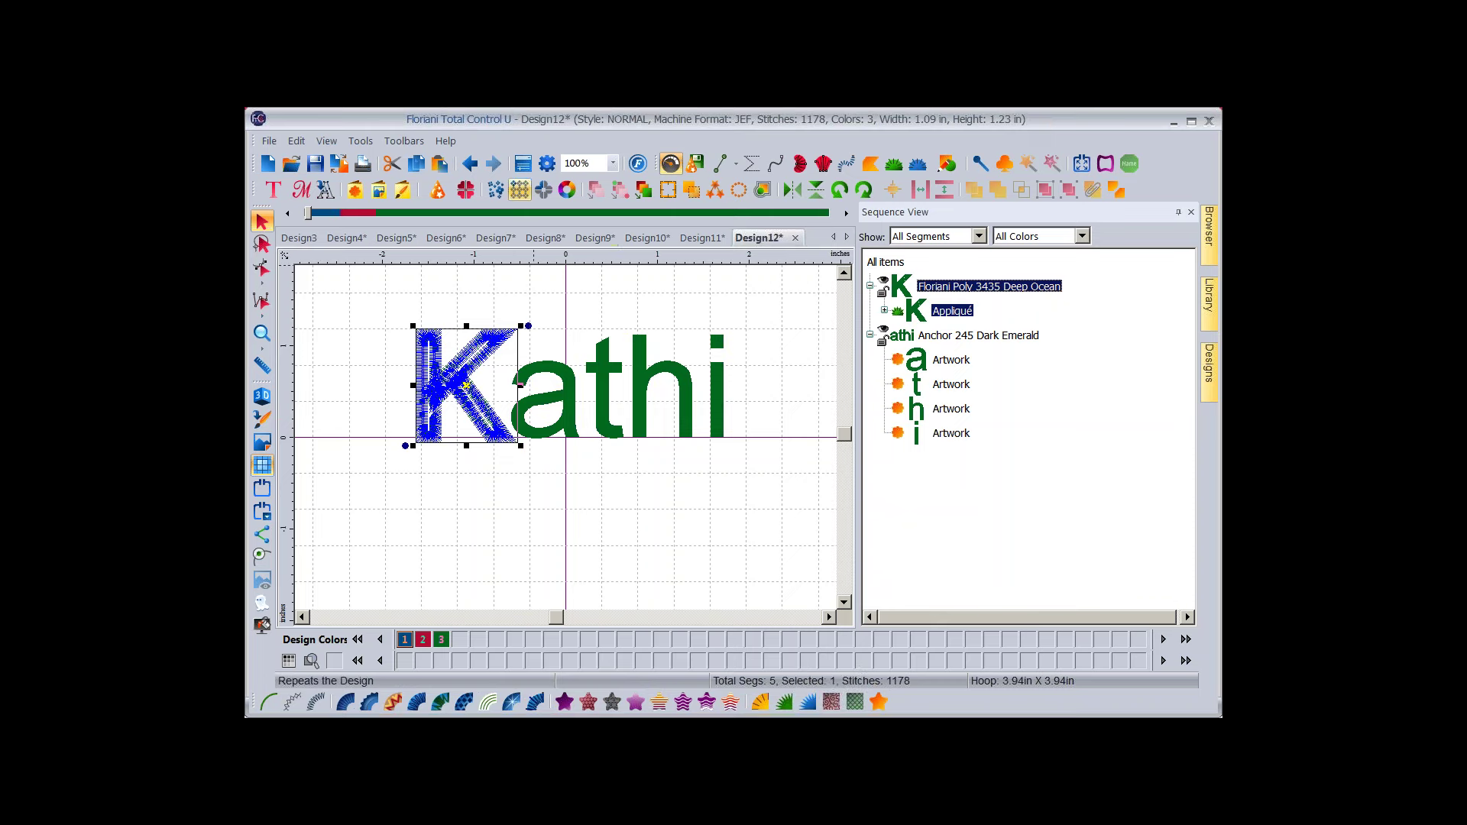
left_click(523, 163)
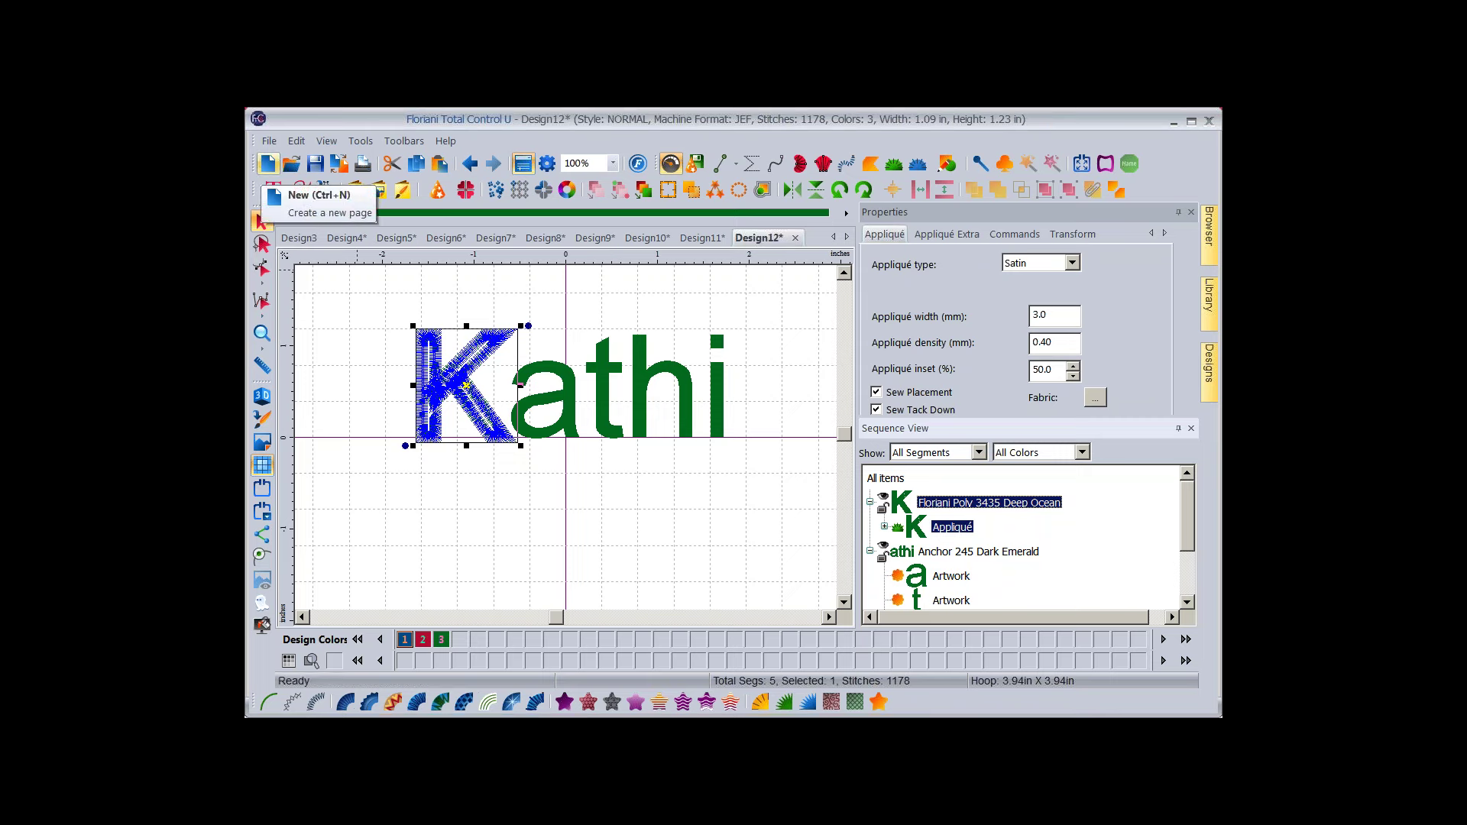
Create a new design page and place a default ABC monogram at the canvas center with the Monogram tool.
left_click(267, 163)
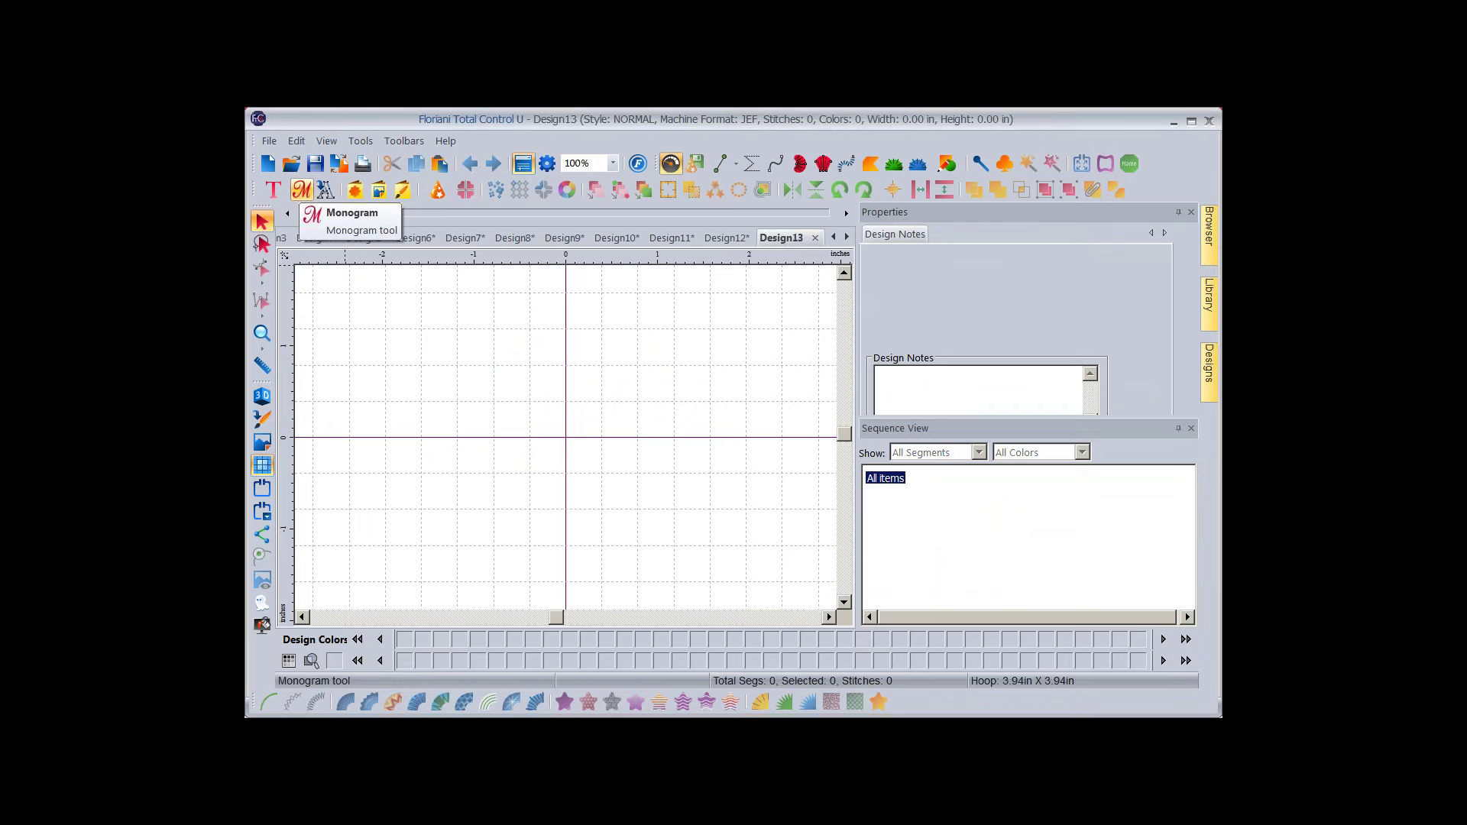
left_click(302, 189)
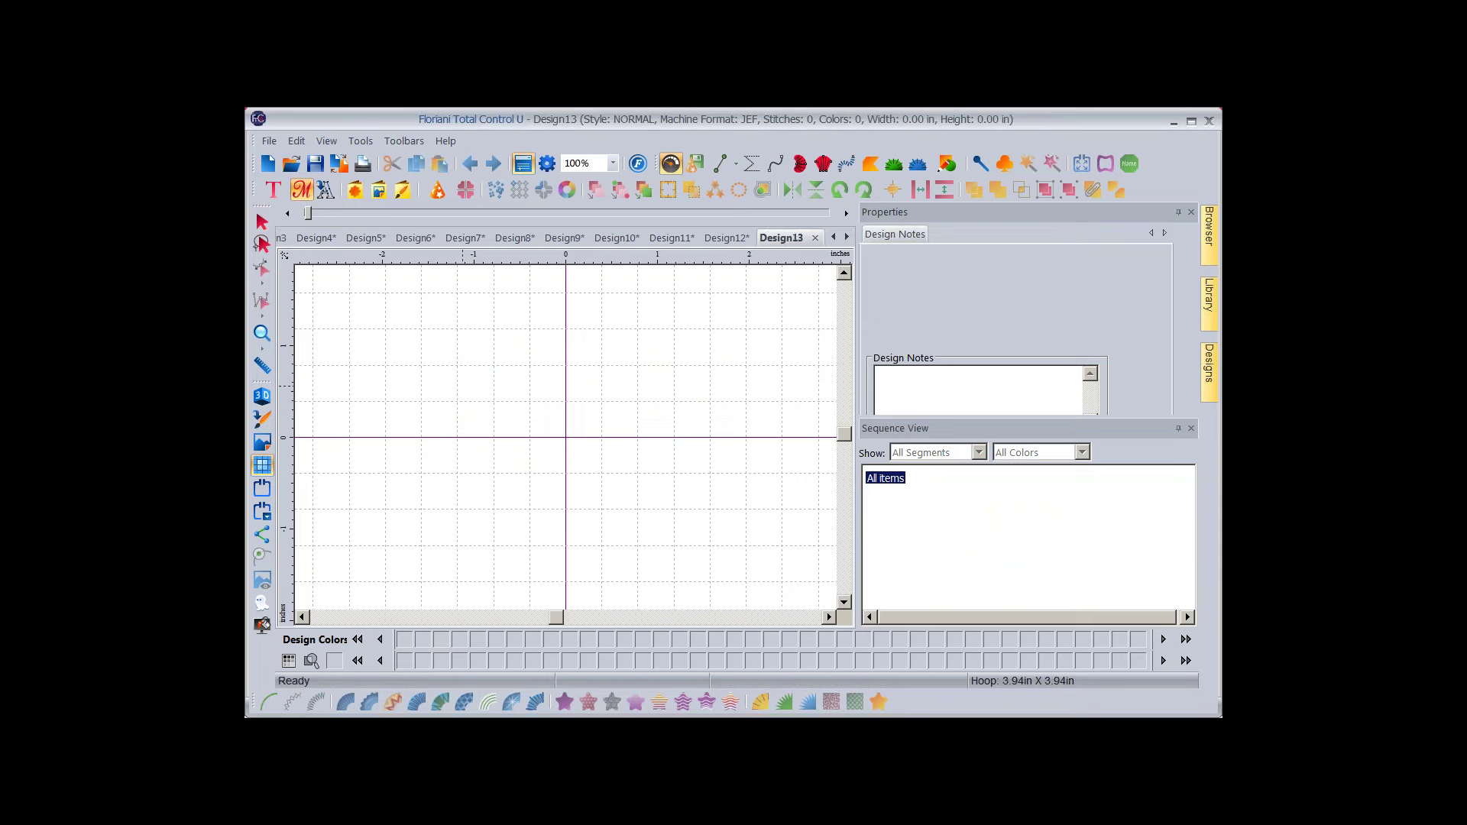
left_click(569, 427)
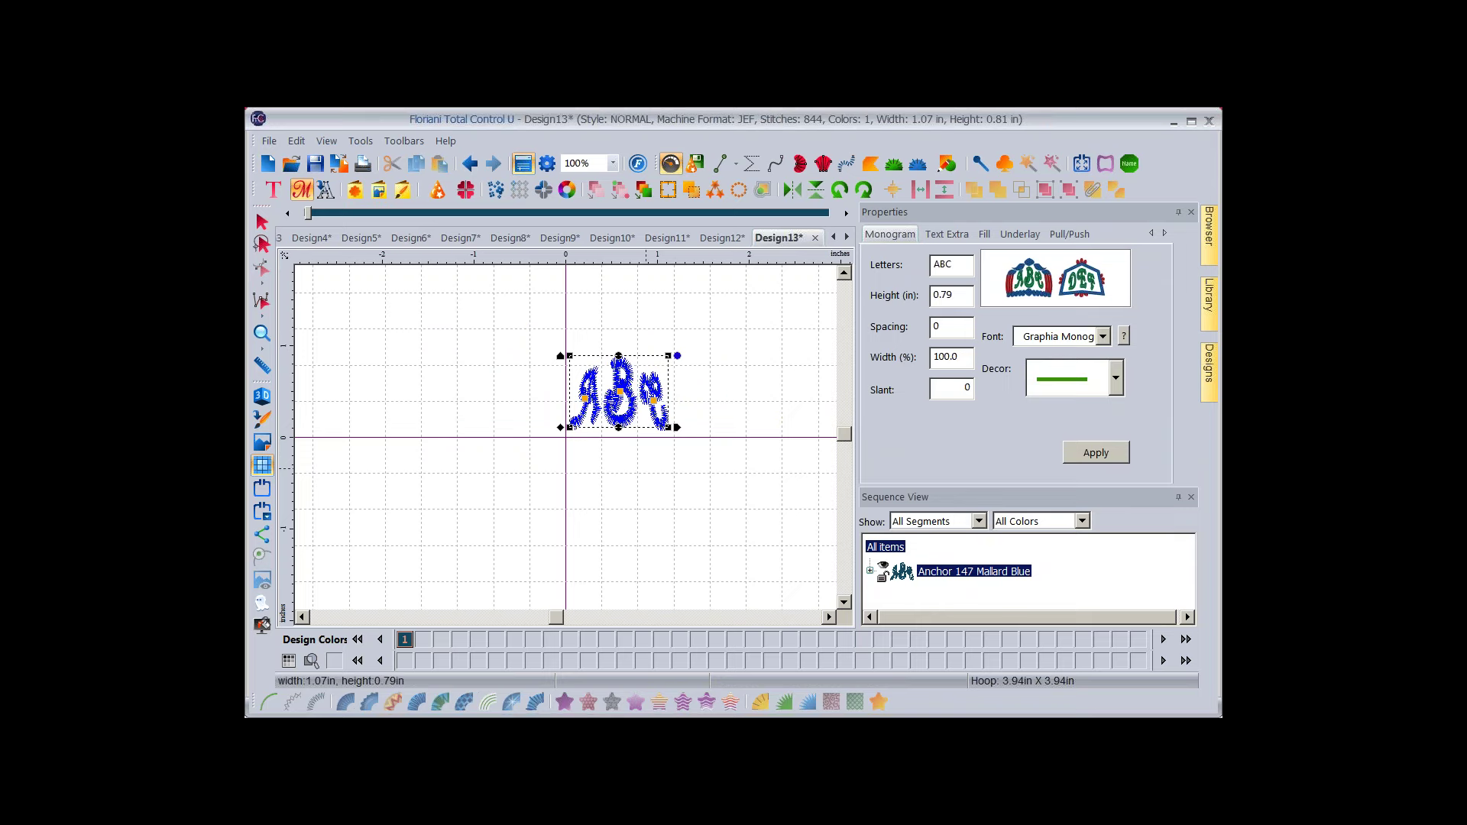
Look through the available monogram fonts and keep the Graphia Monogram font.
left_click(1102, 336)
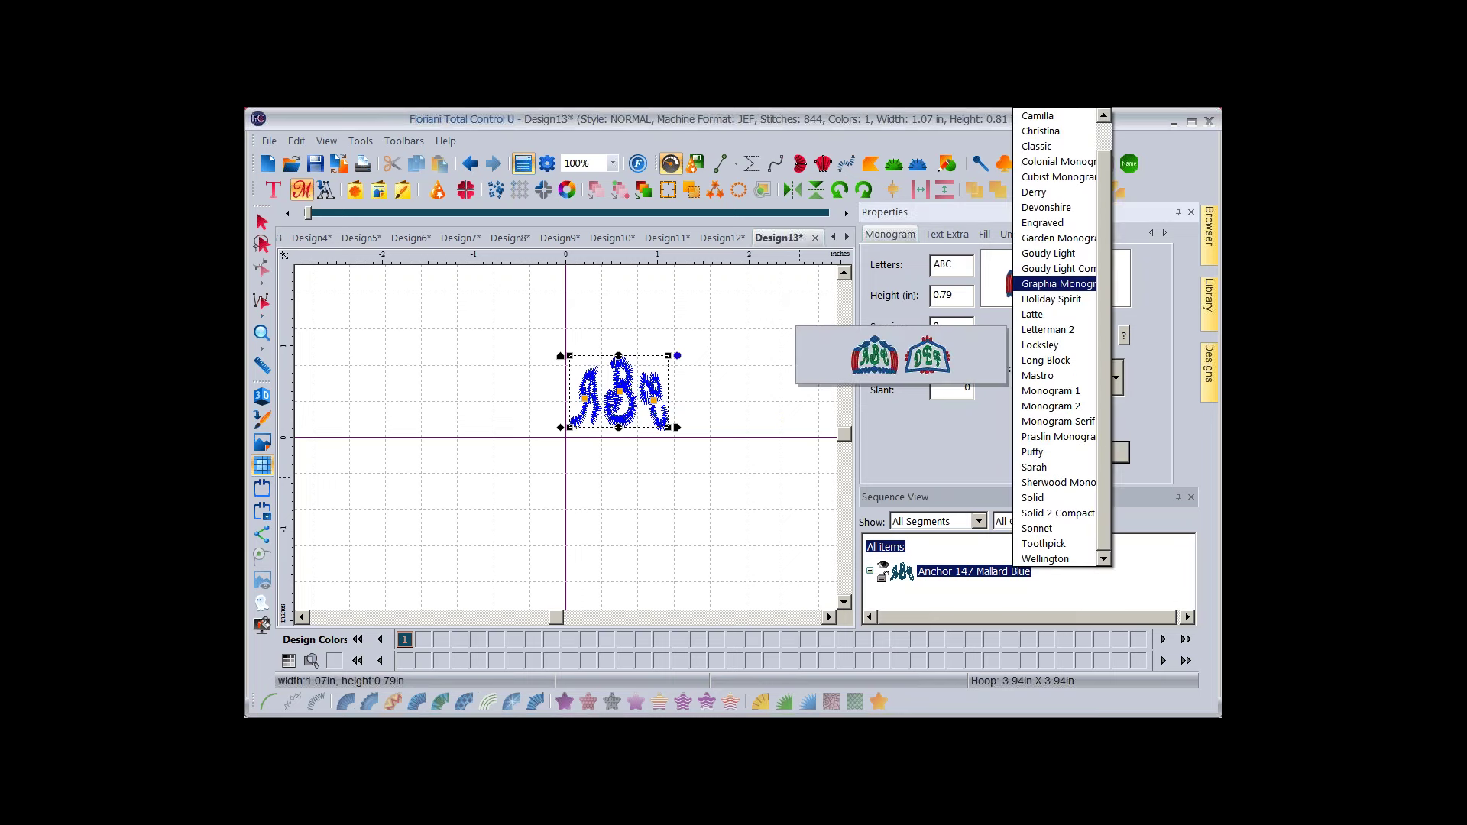
scroll(1058, 336, "up", 1)
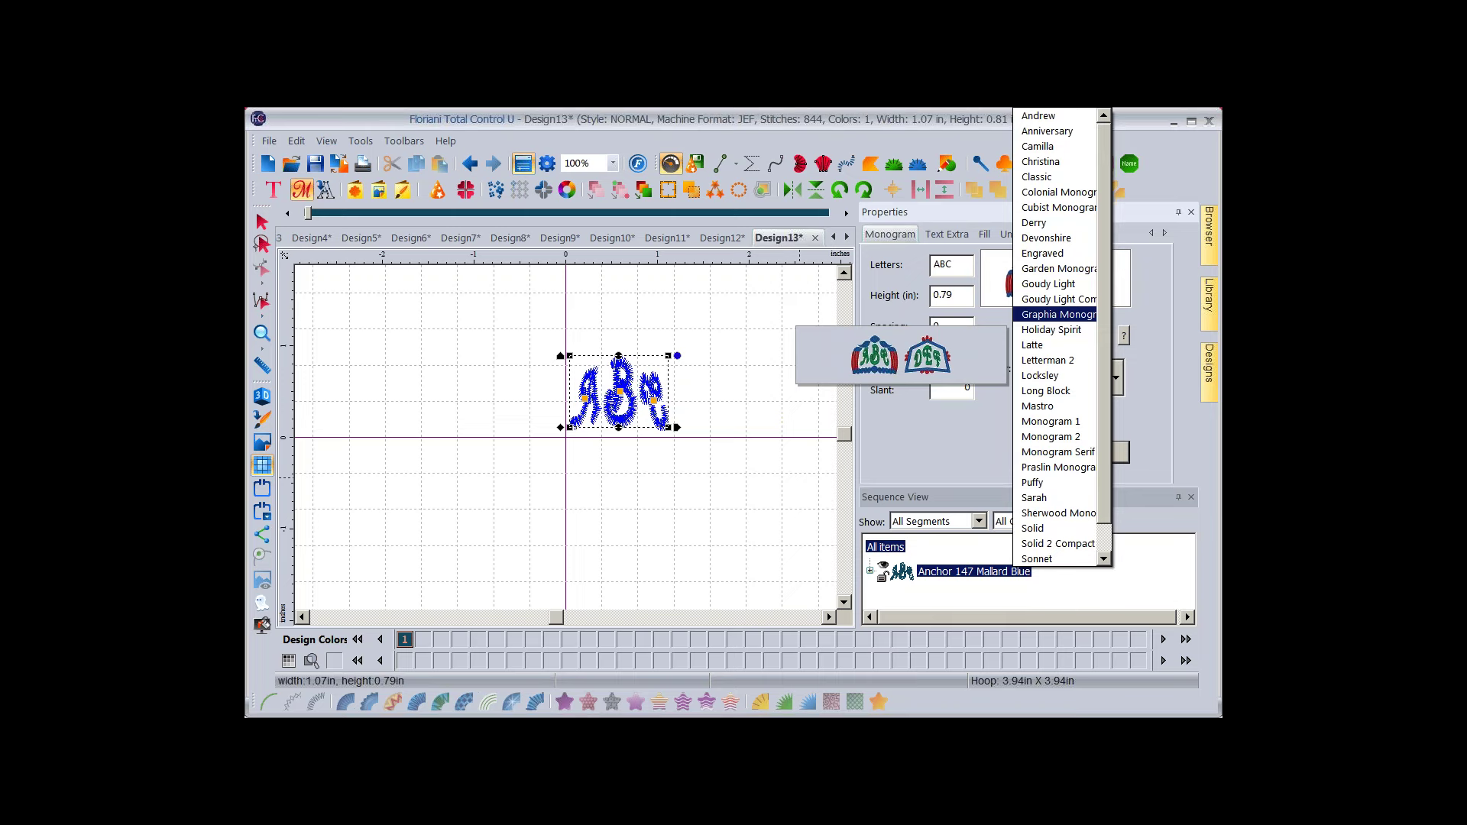
scroll(1058, 336, "down", 1)
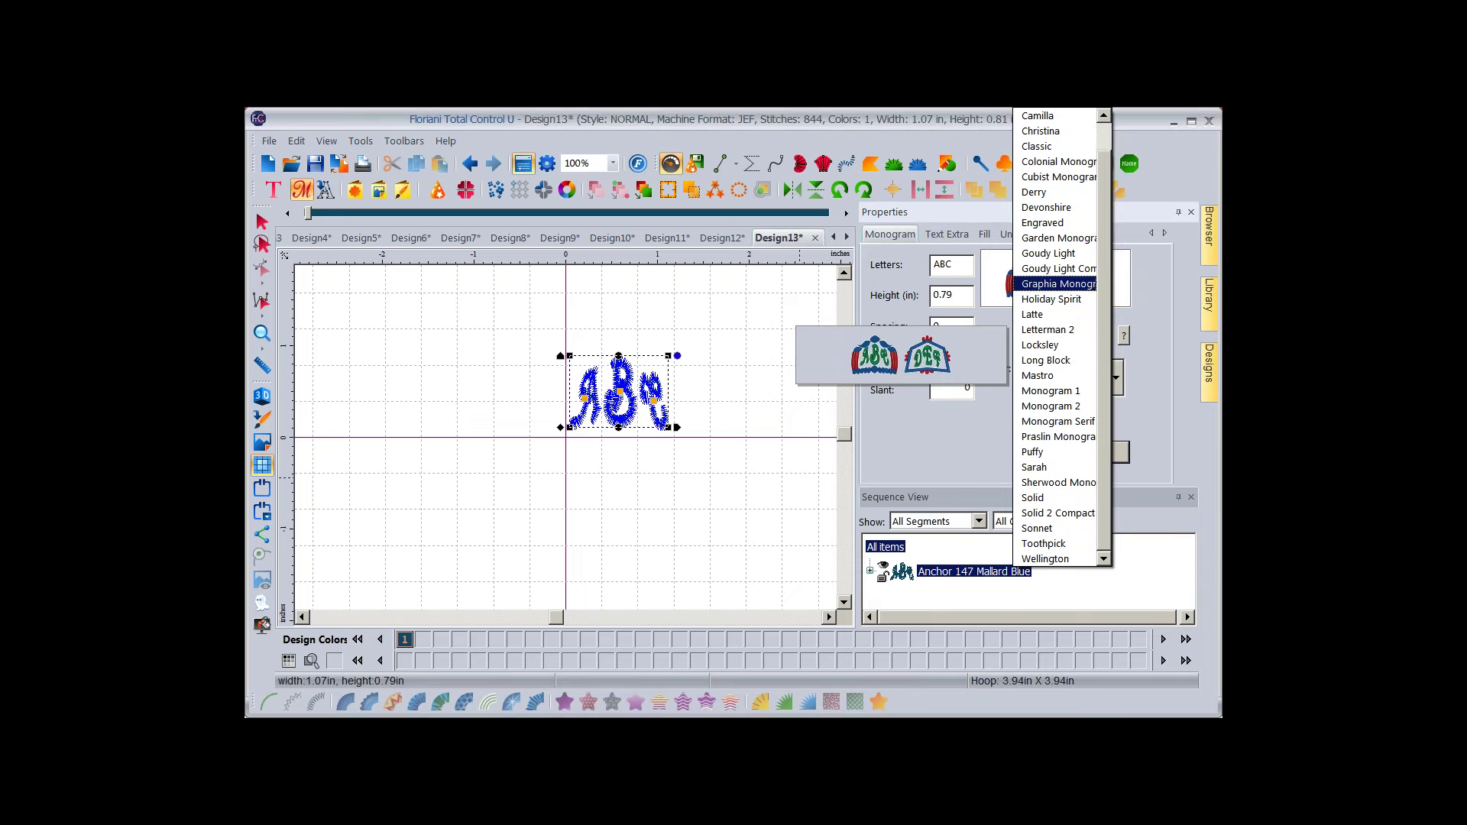
key("Return")
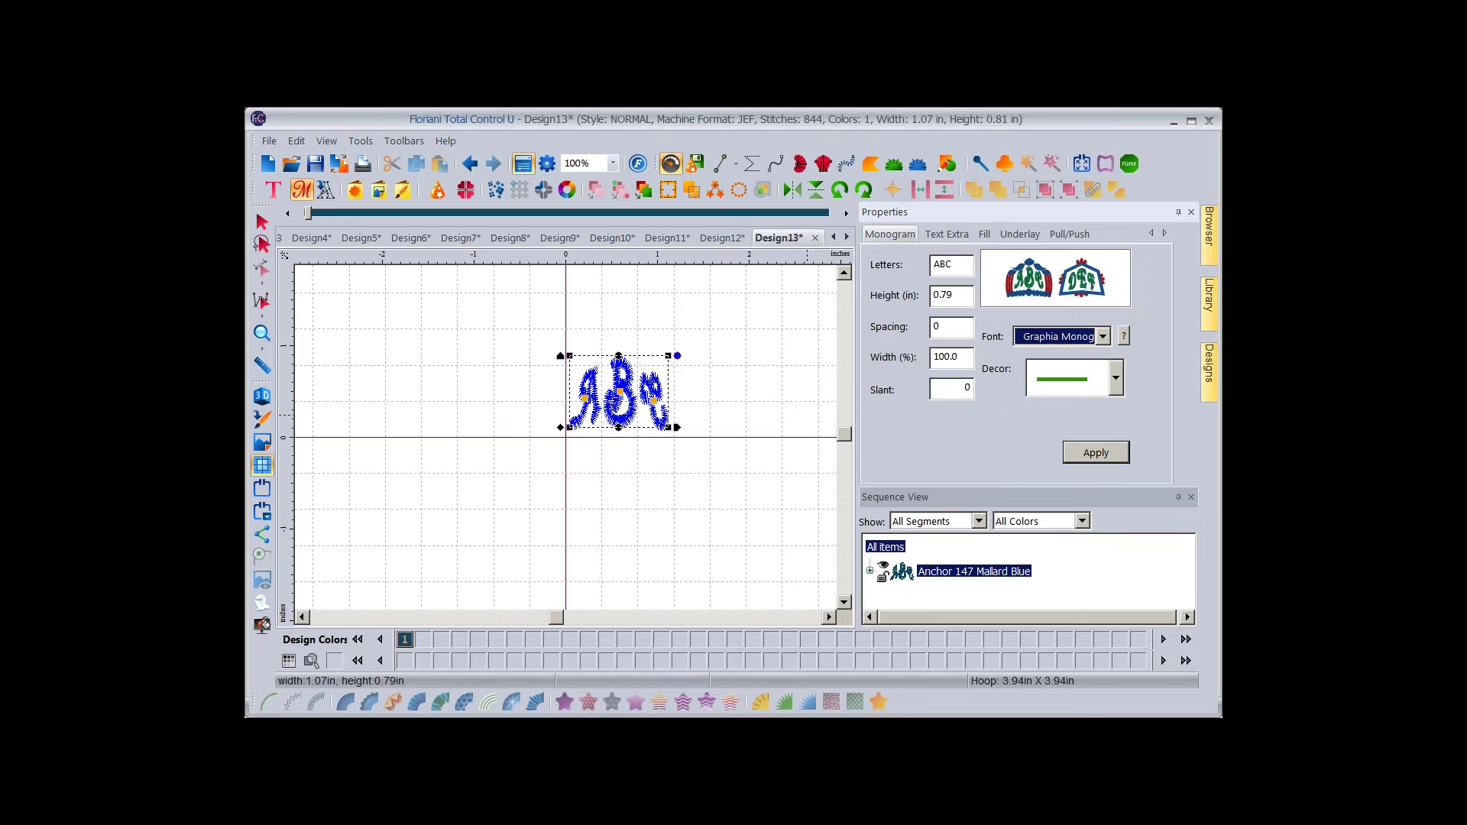
Surround the ABC monogram with a four-sided decor frame of crossing branches and display it in 3D.
left_click(1115, 378)
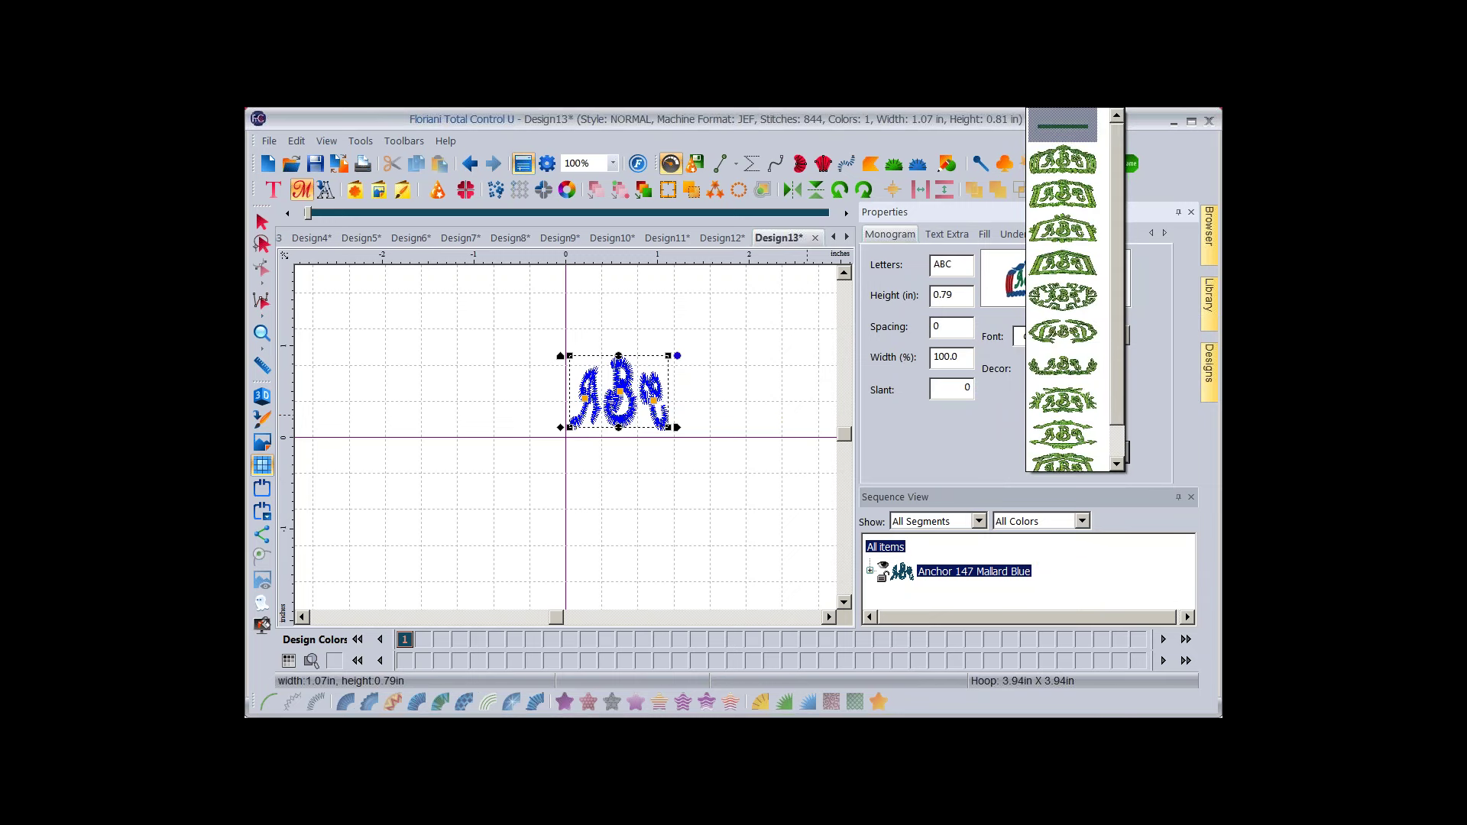
scroll(1062, 291, "up", 5)
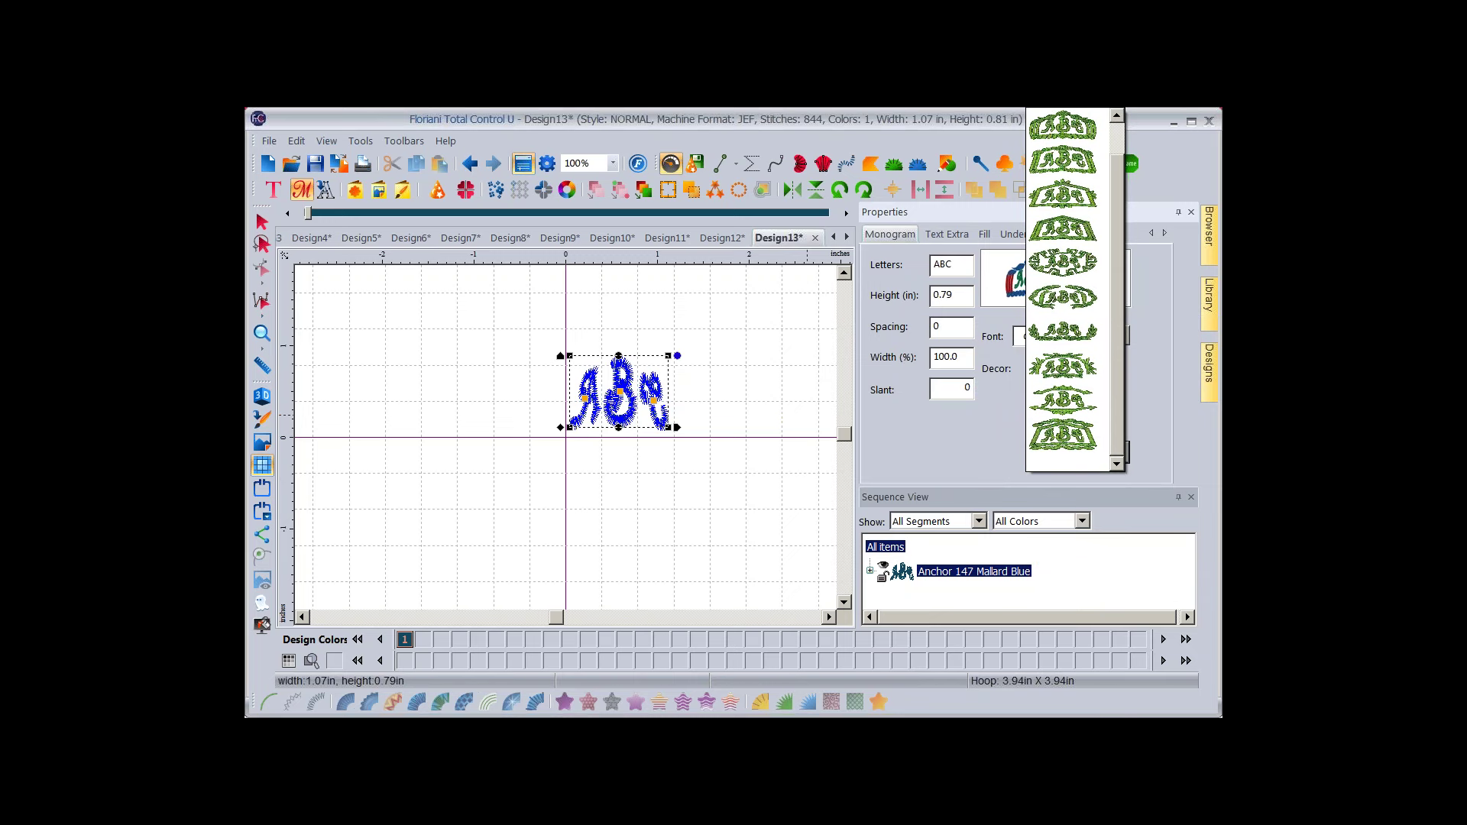
key("Return")
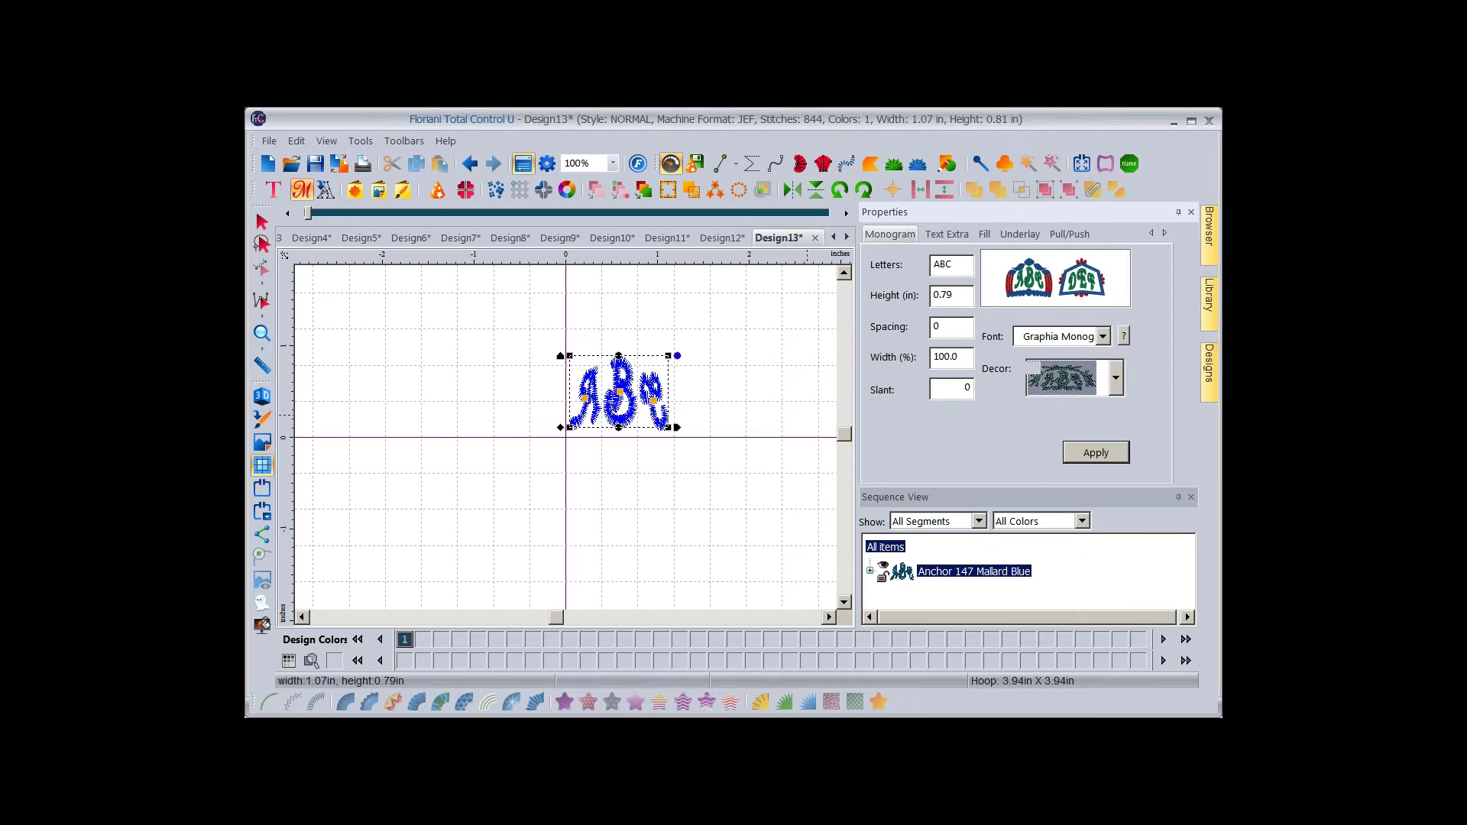
key("Tab")
key("Return")
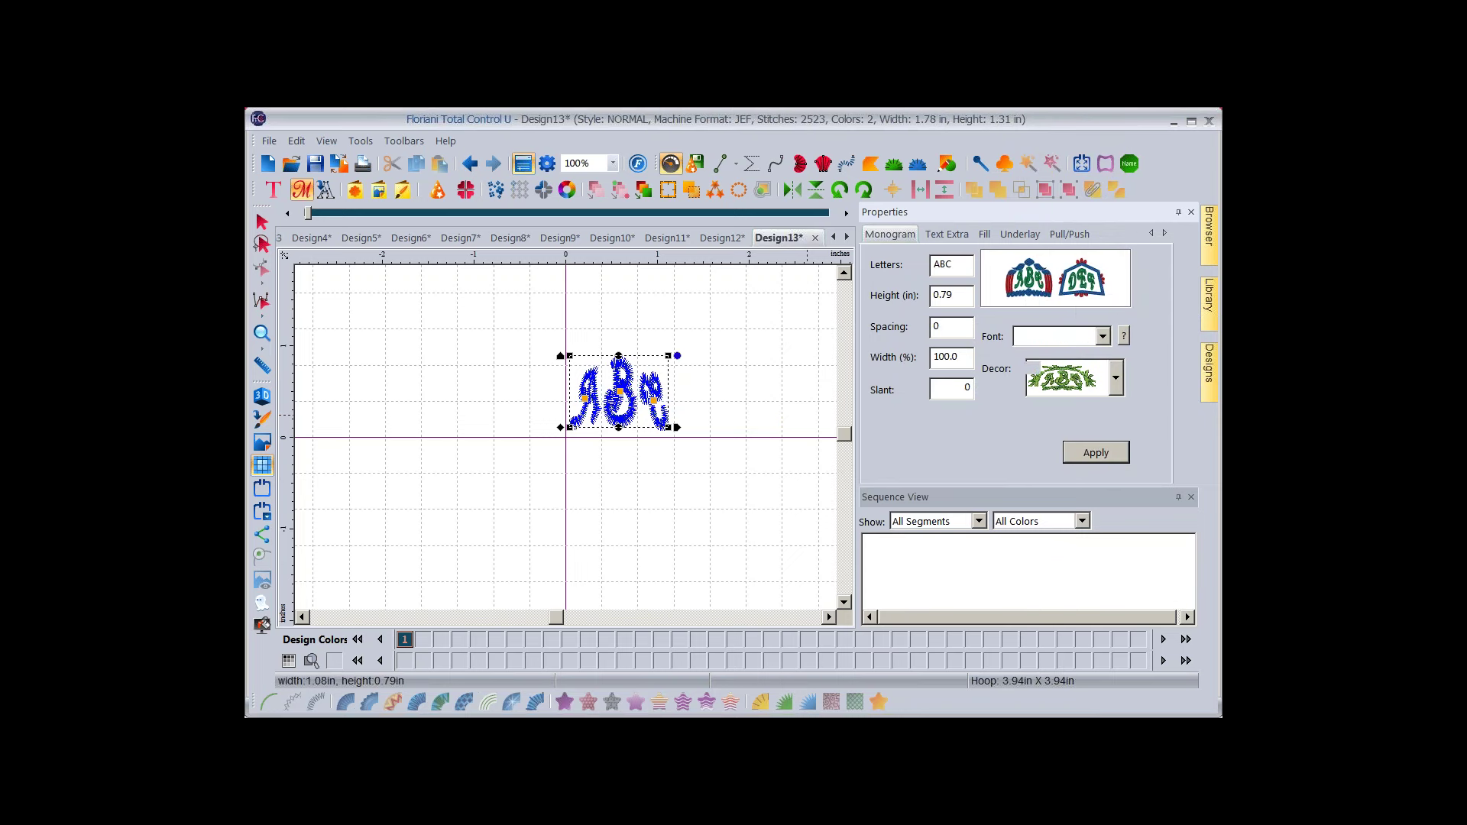
left_click(262, 396)
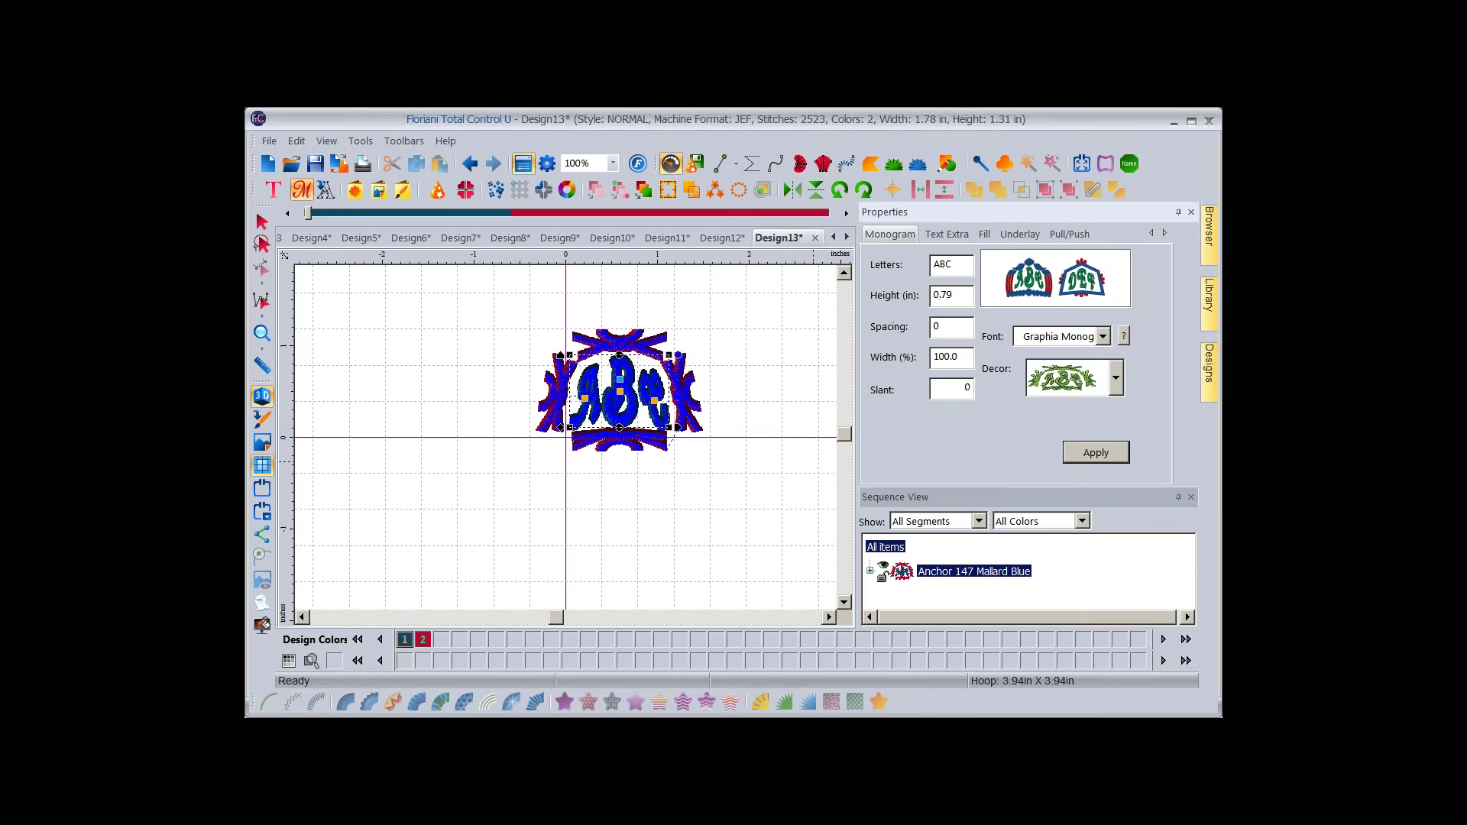
Change the monogram letters to LQK and set their height to 1.00 in.
double_click(943, 265)
type("LQK")
left_click_drag(954, 295, 932, 295)
type("1.")
left_click(1096, 452)
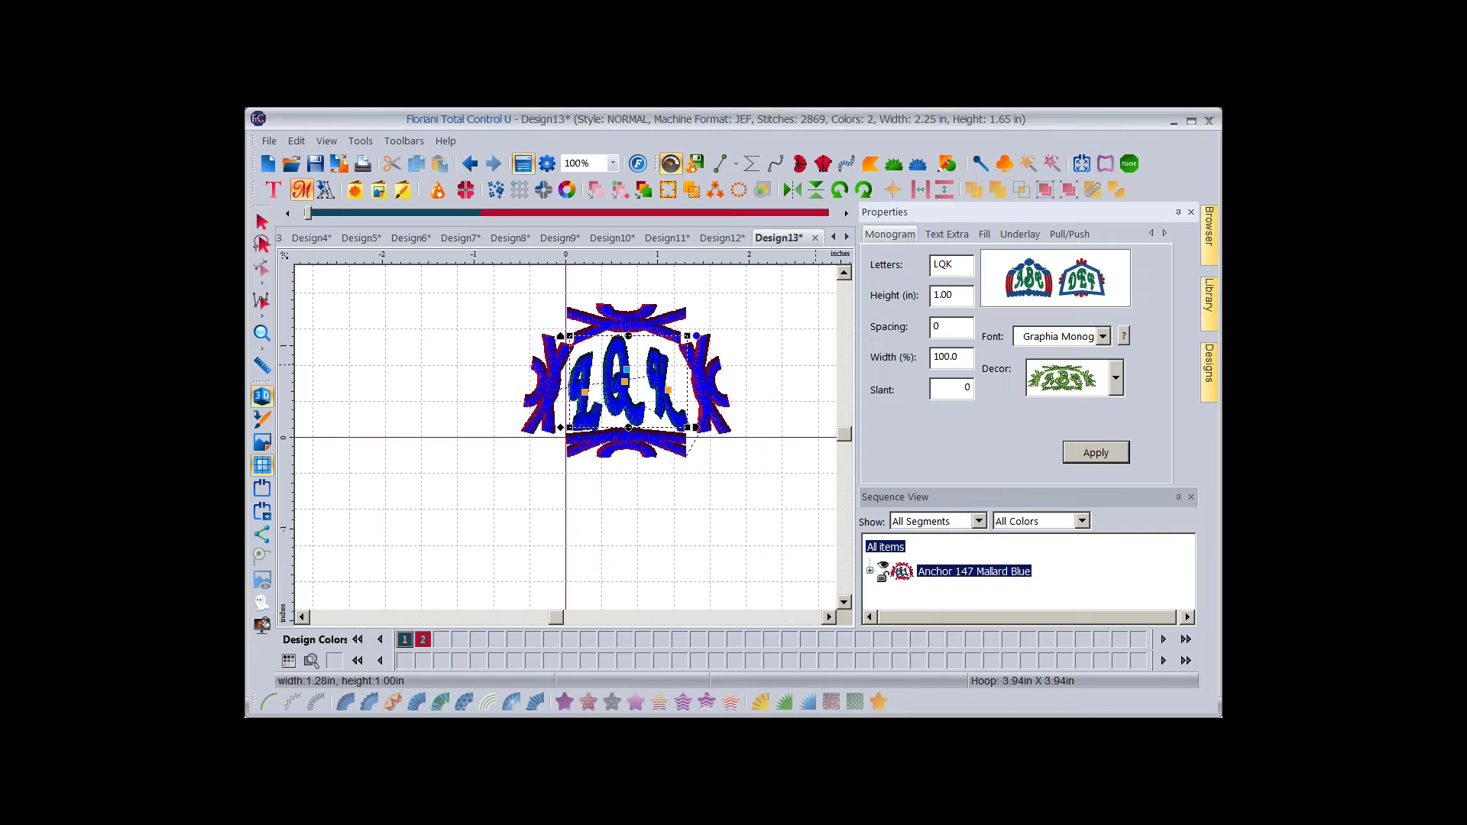
Replace the monogram's decor with the arrow-ended ornaments above and below the letters.
left_click(1115, 378)
left_click(1065, 393)
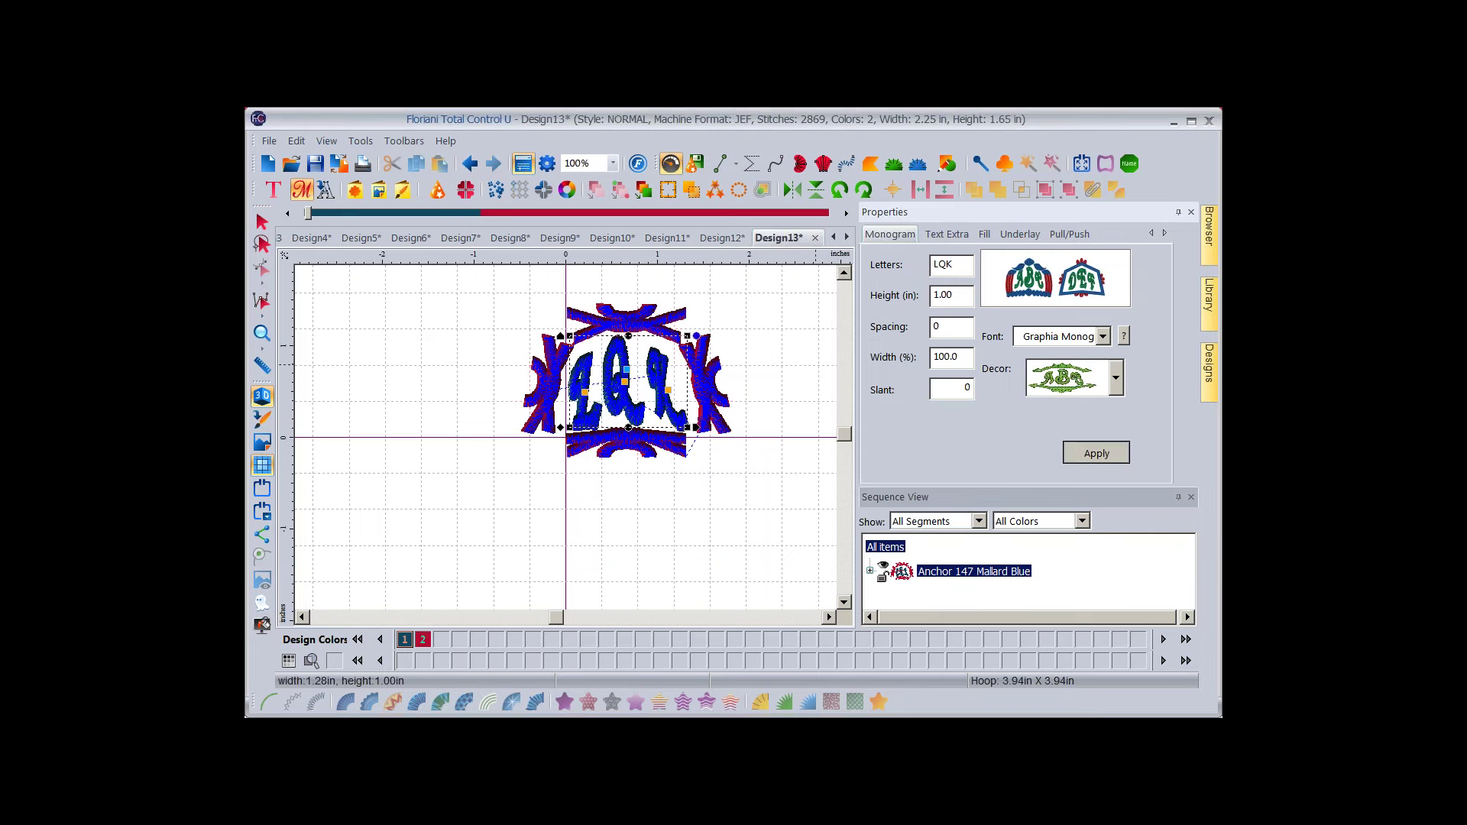
left_click(1095, 453)
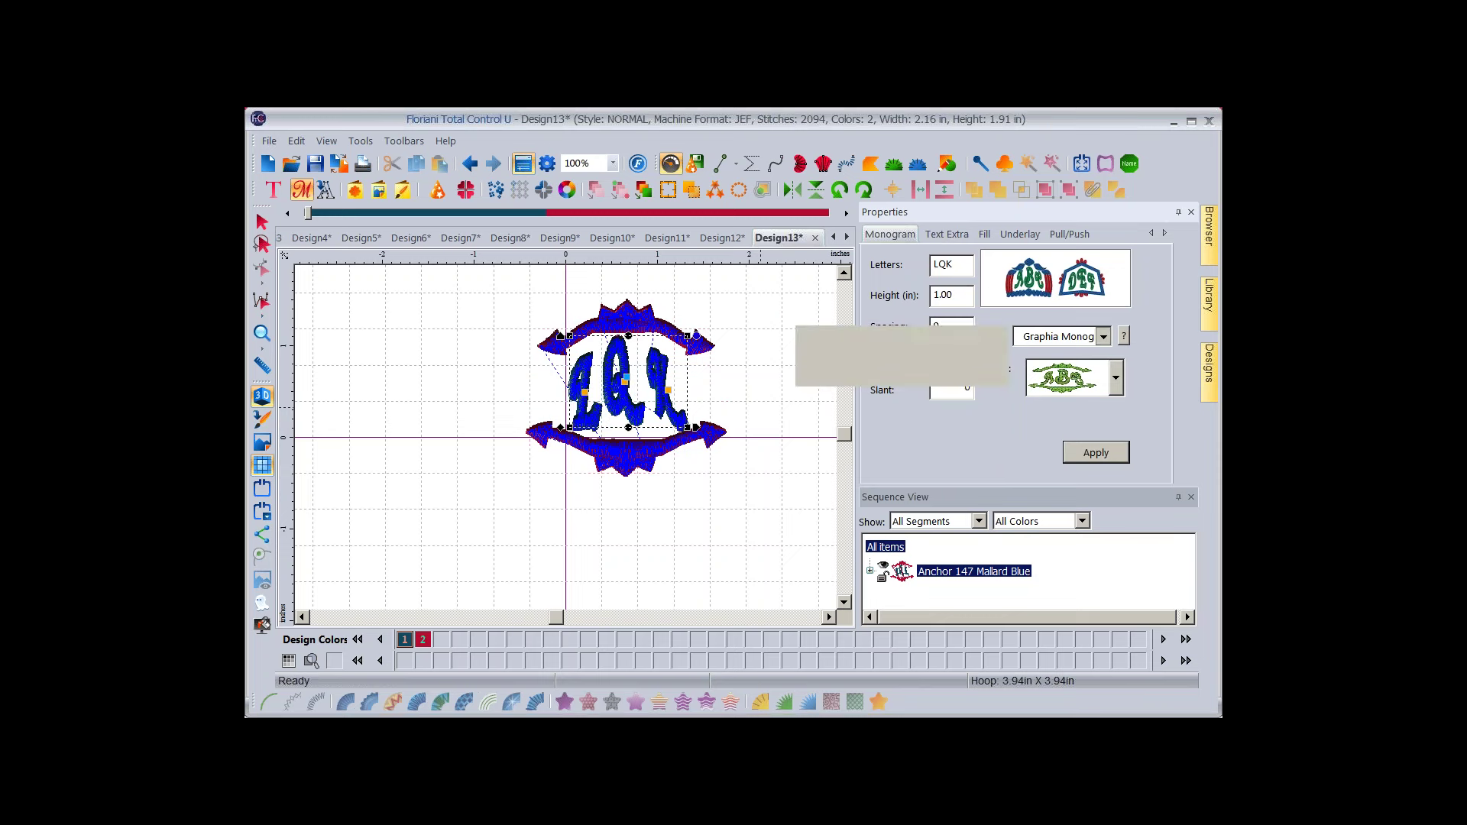
Change the LQK monogram's font to Devonshire, deselect it, and turn off the 3D view.
left_click(1103, 336)
key("Up")
key("Up")
key("Up")
key("Up")
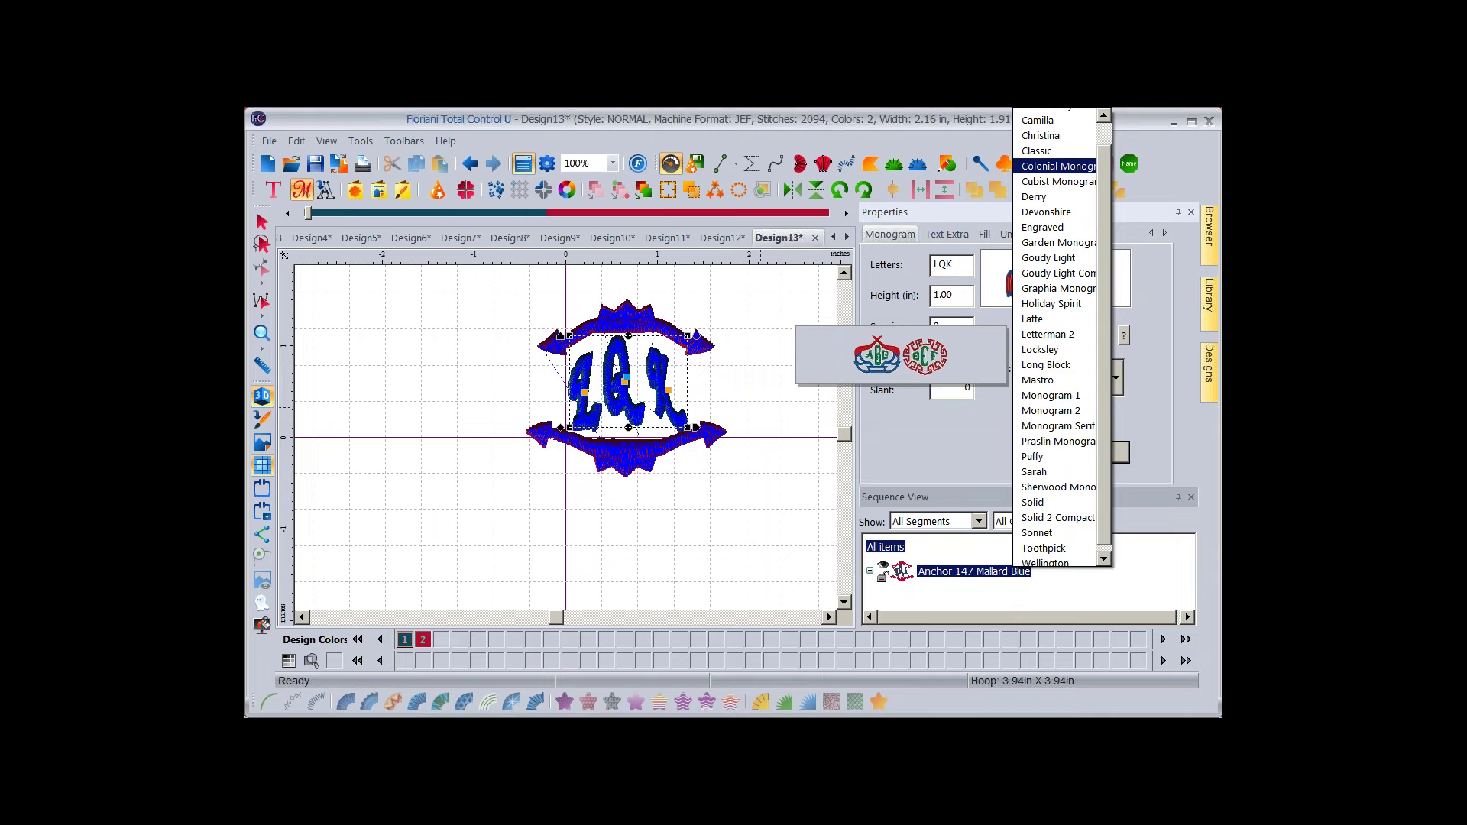
left_click_drag(1104, 162, 1104, 140)
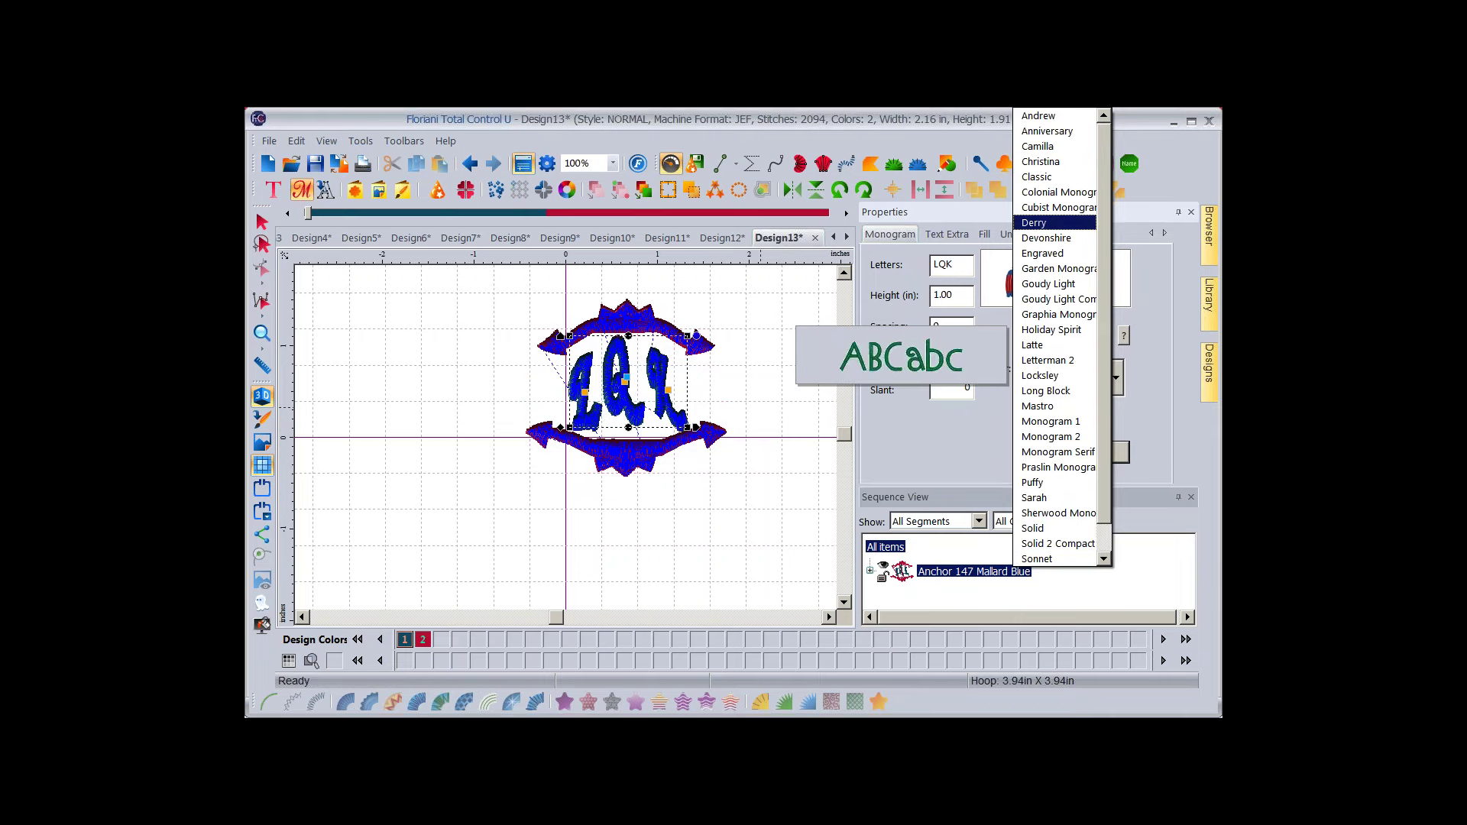
key("Down")
key("Return")
key("Tab")
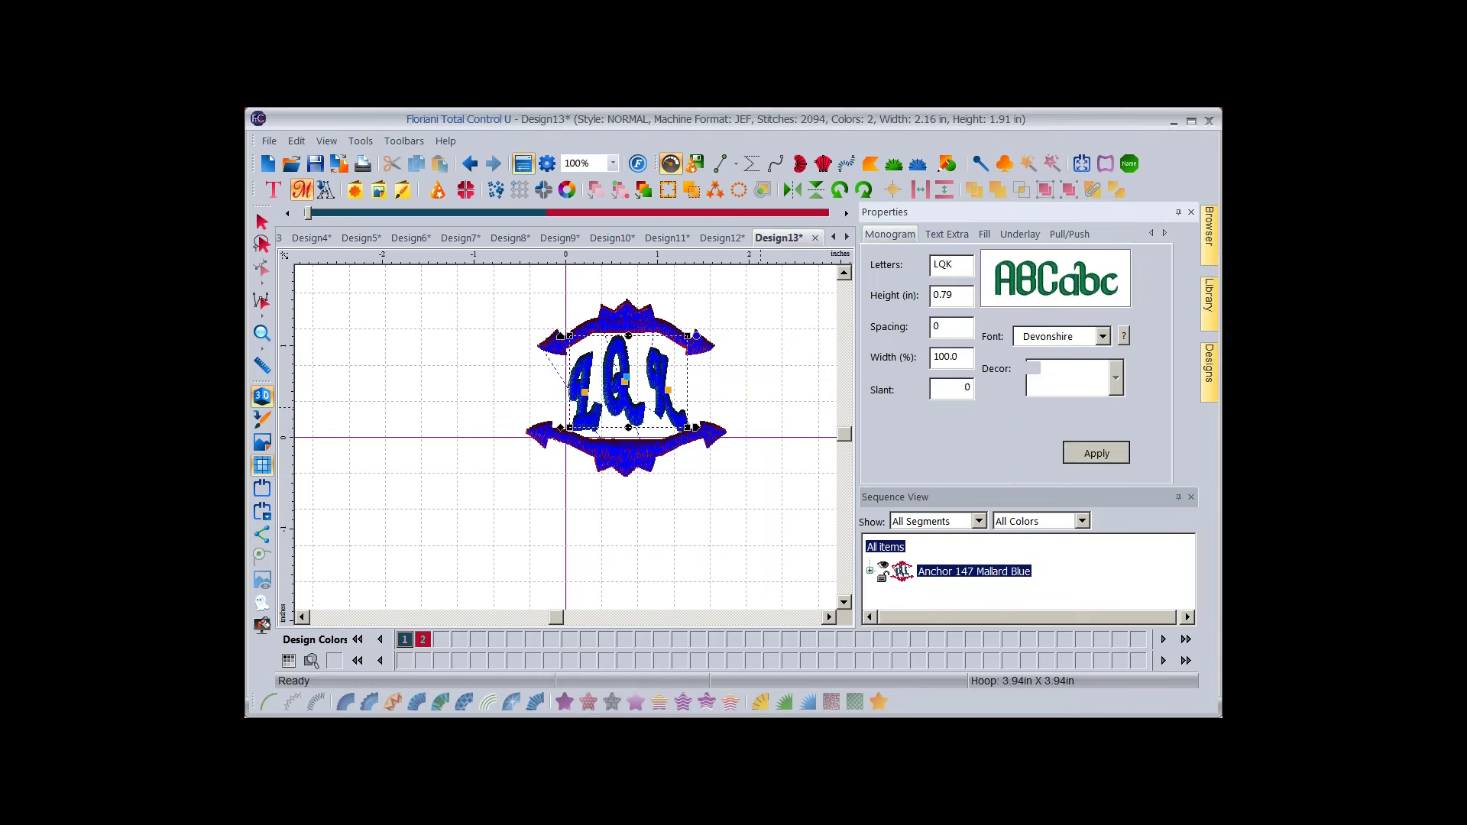
key("Return")
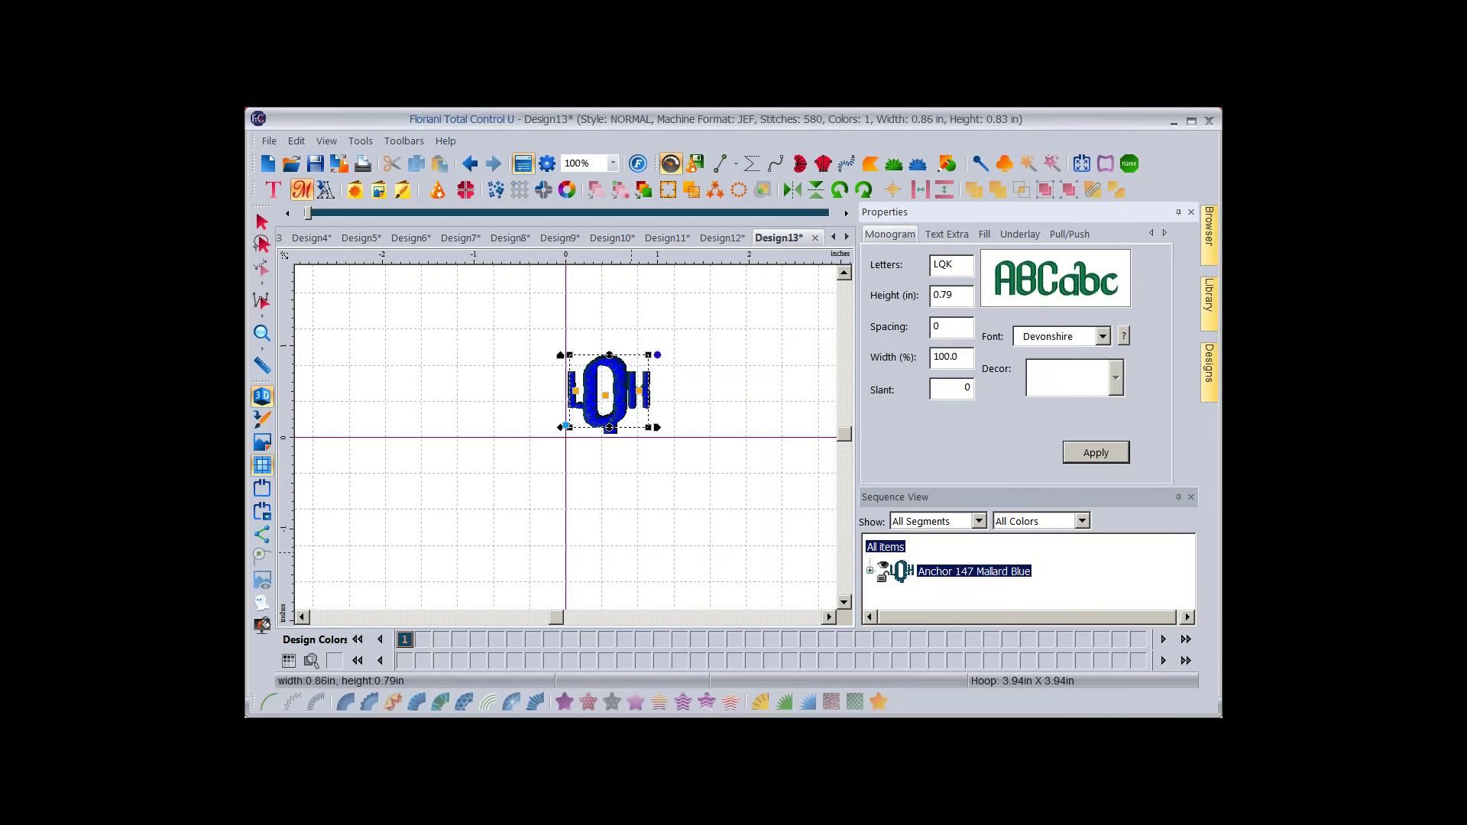
key("Escape")
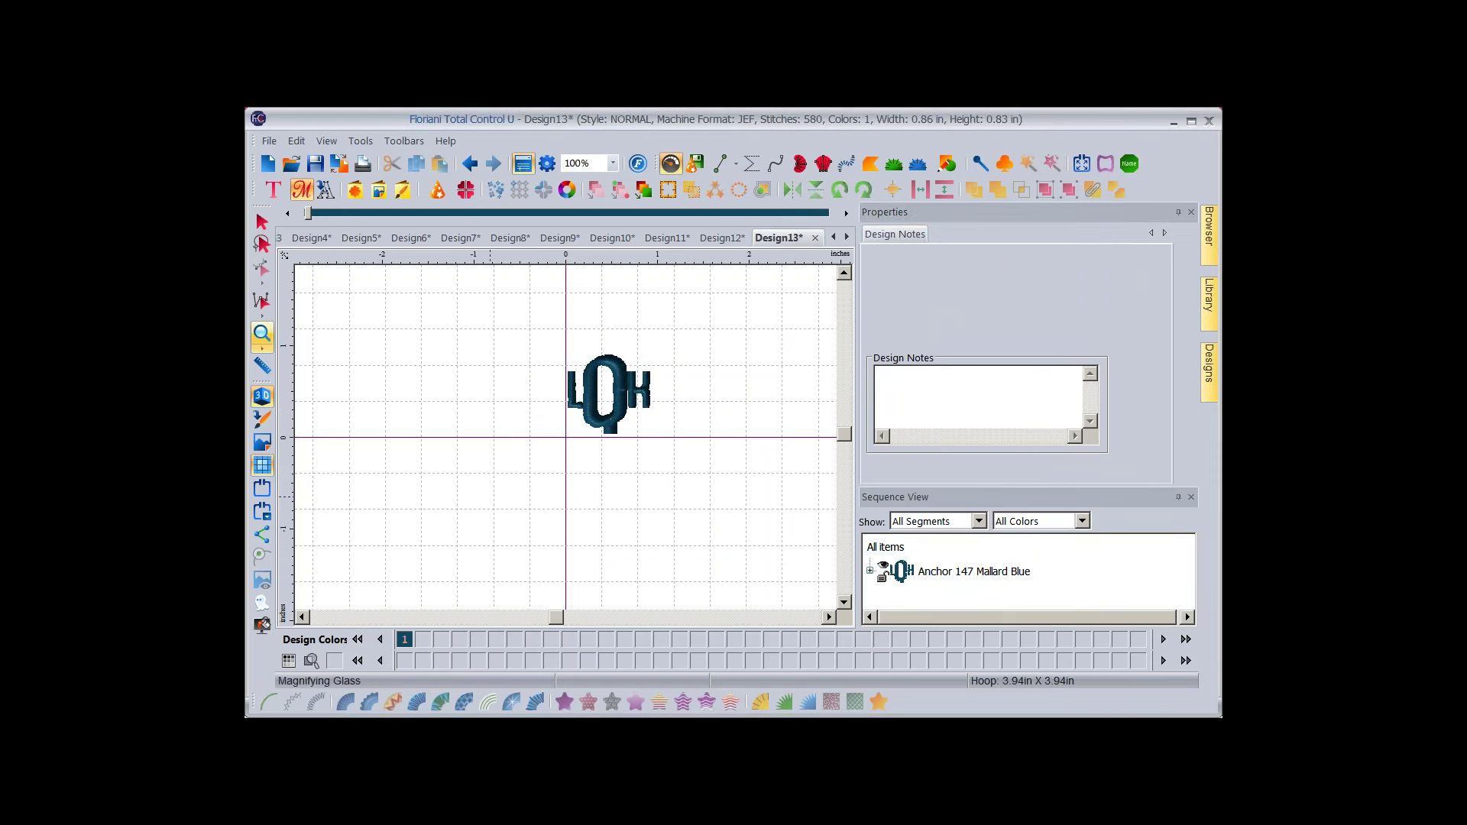
left_click(261, 395)
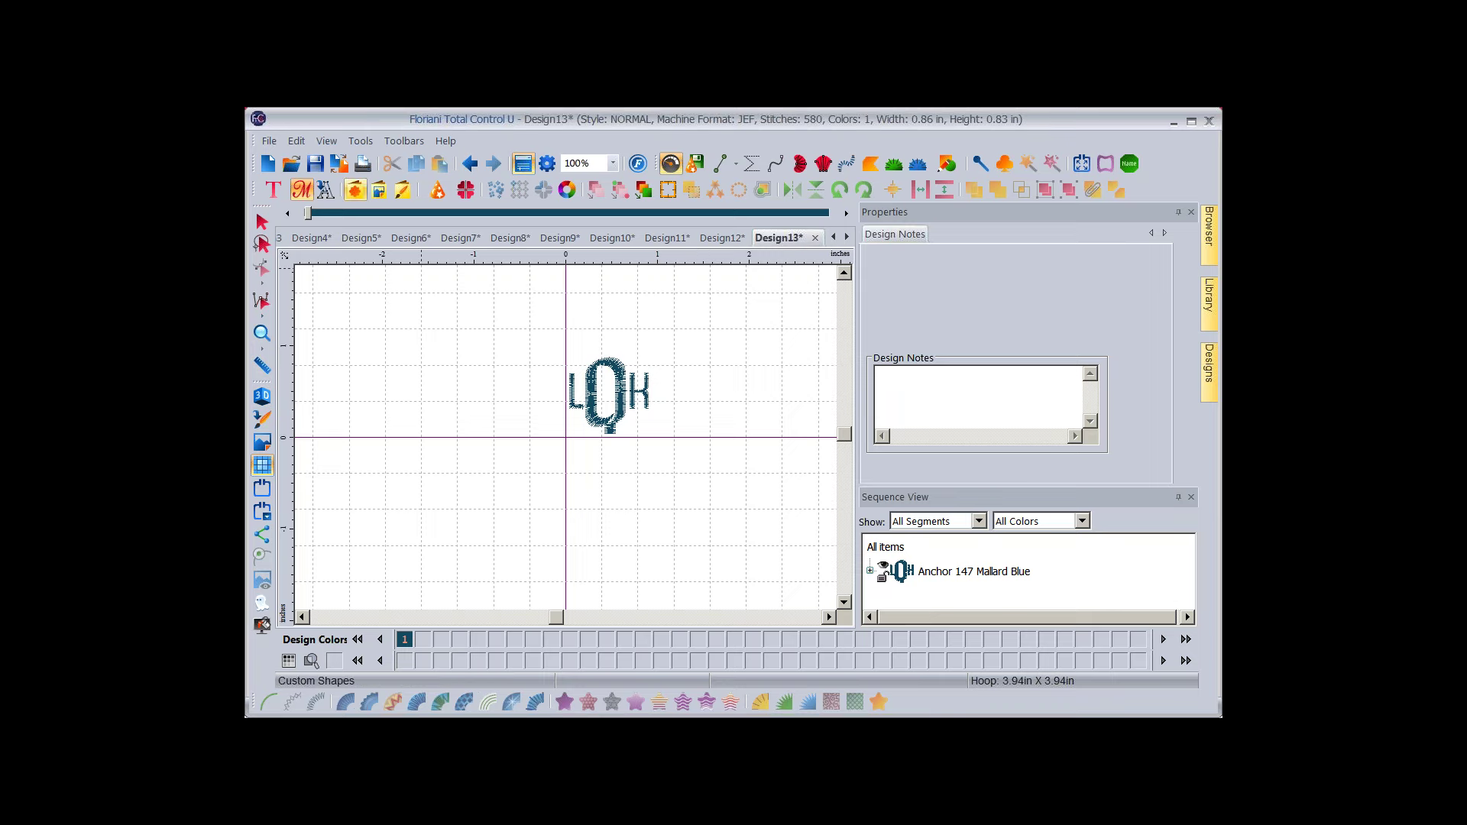
Insert the Flourish 001 custom shape and shrink it proportionally to about 1.36 in by 1.76 in below the monogram.
left_click(355, 190)
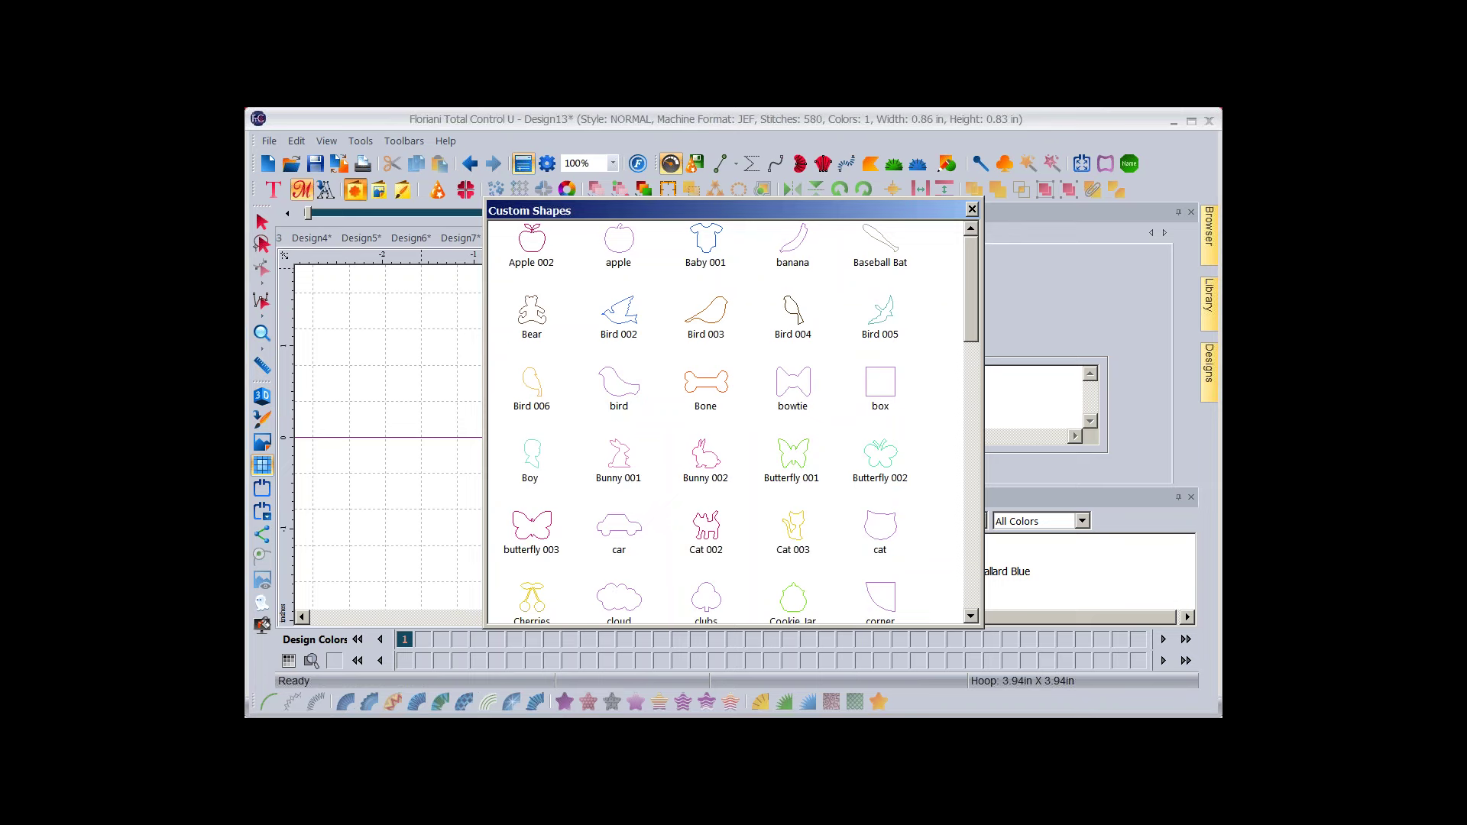
scroll(732, 421, "down", 5)
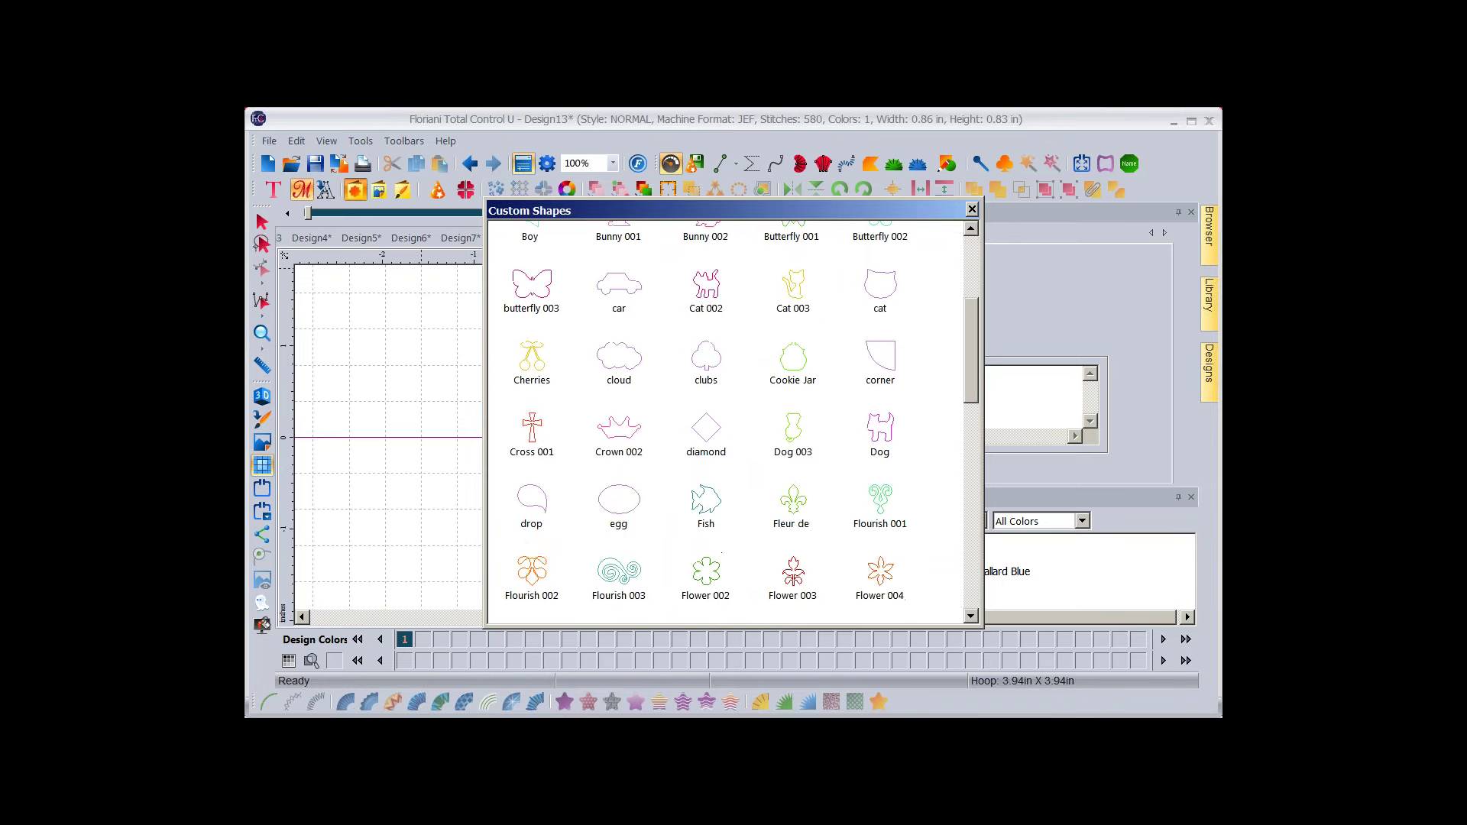
scroll(732, 421, "down", 1)
scroll(726, 422, "down", 1)
double_click(880, 289)
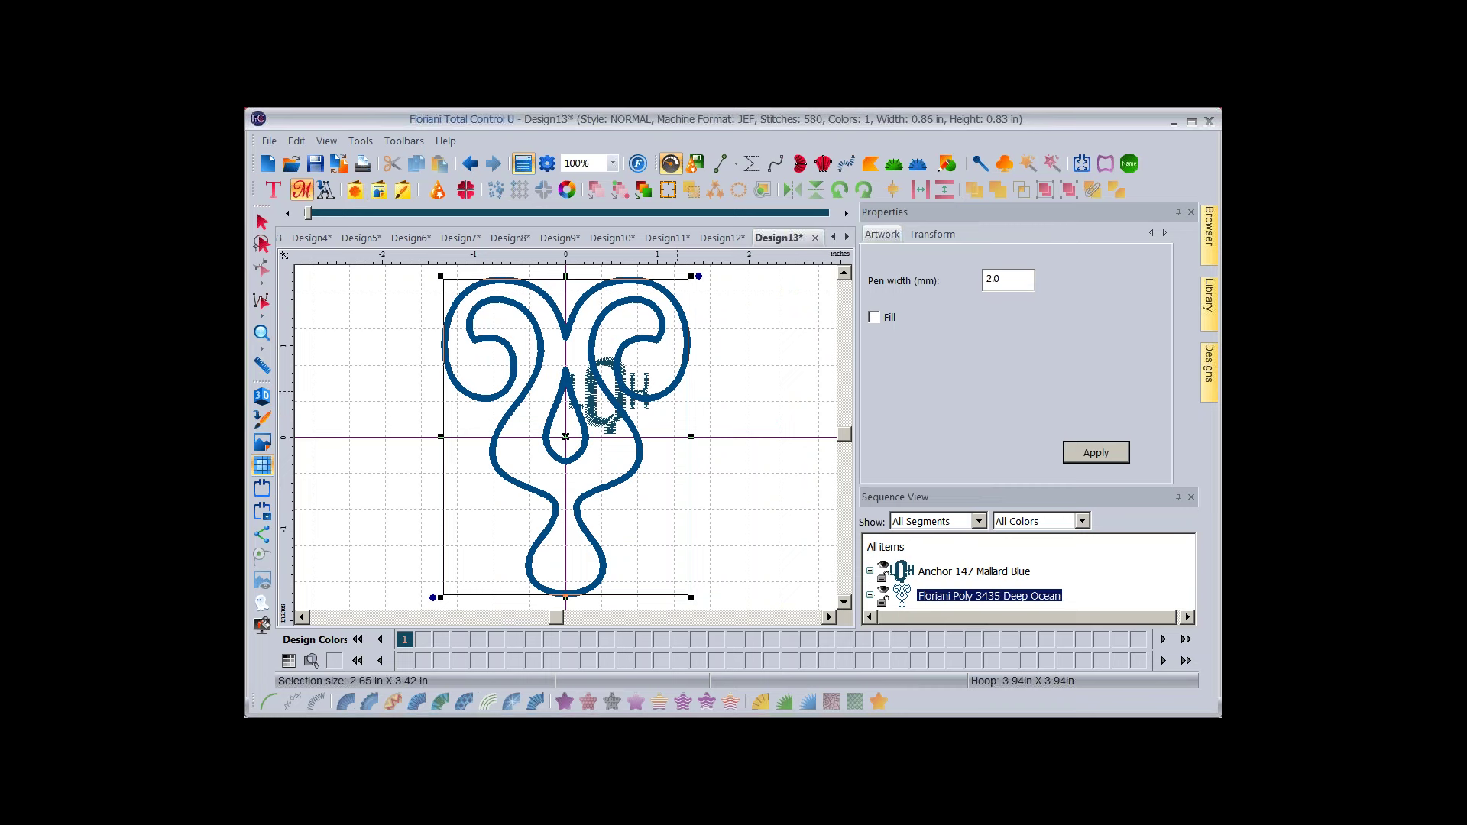
left_click(262, 222)
left_click_drag(440, 276, 558, 429)
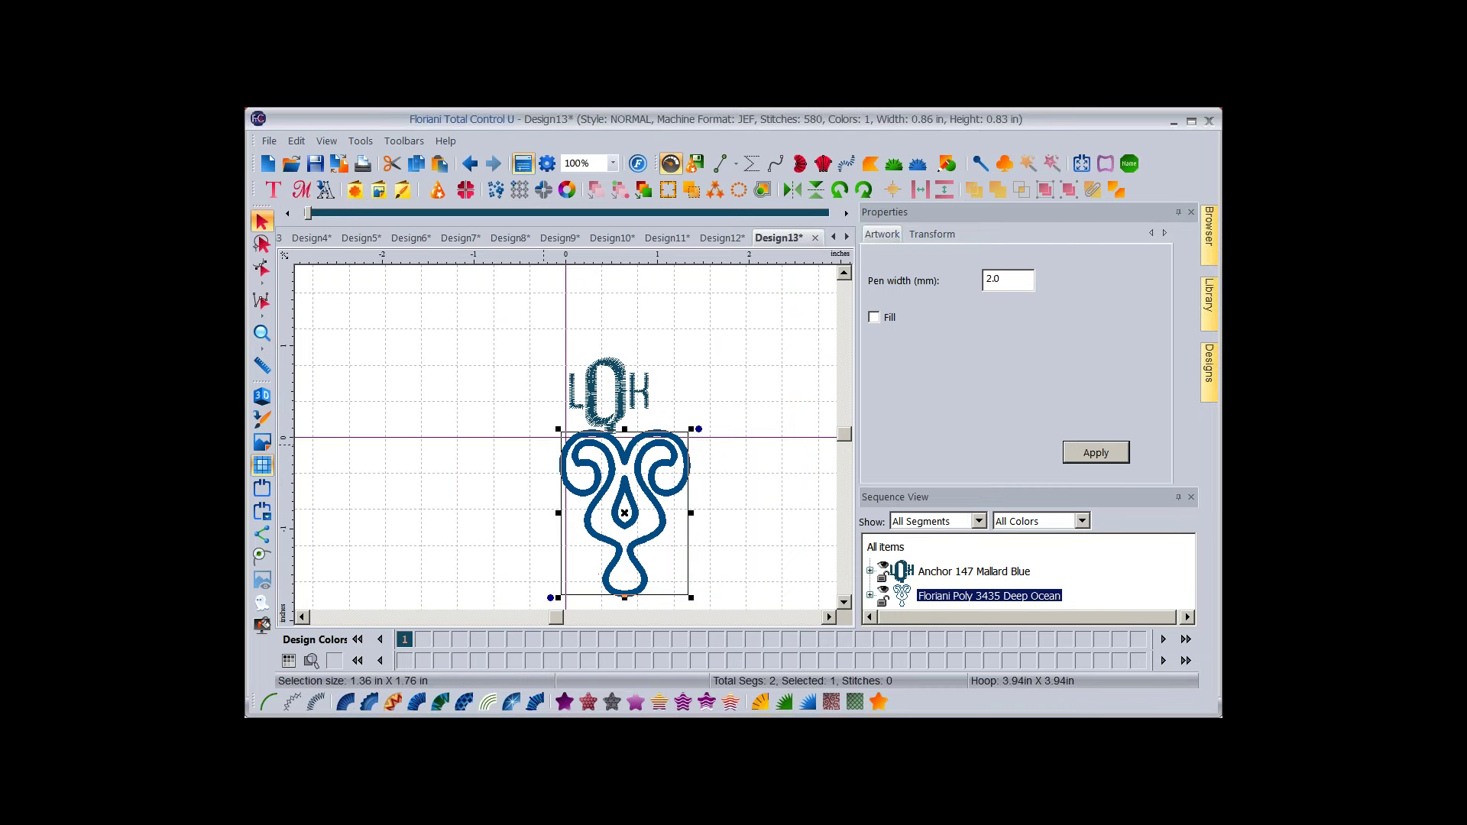
Resize the flourish to 2.00 in wide by 0.75 in high, move it up centered directly below the monogram, and deselect it.
left_click(931, 234)
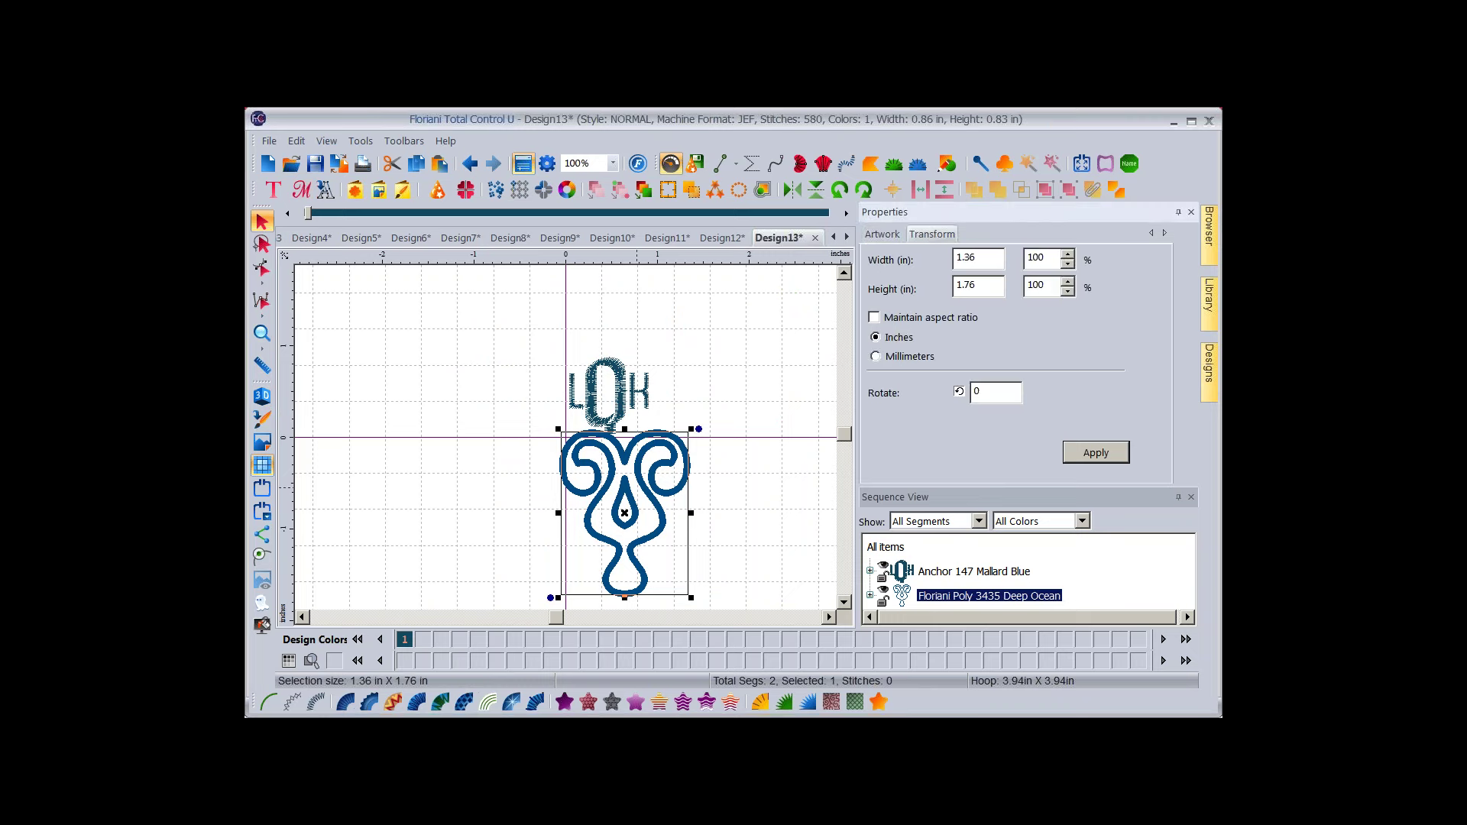
key("shift+Home")
type("2")
key("Tab")
type(".75")
key("Return")
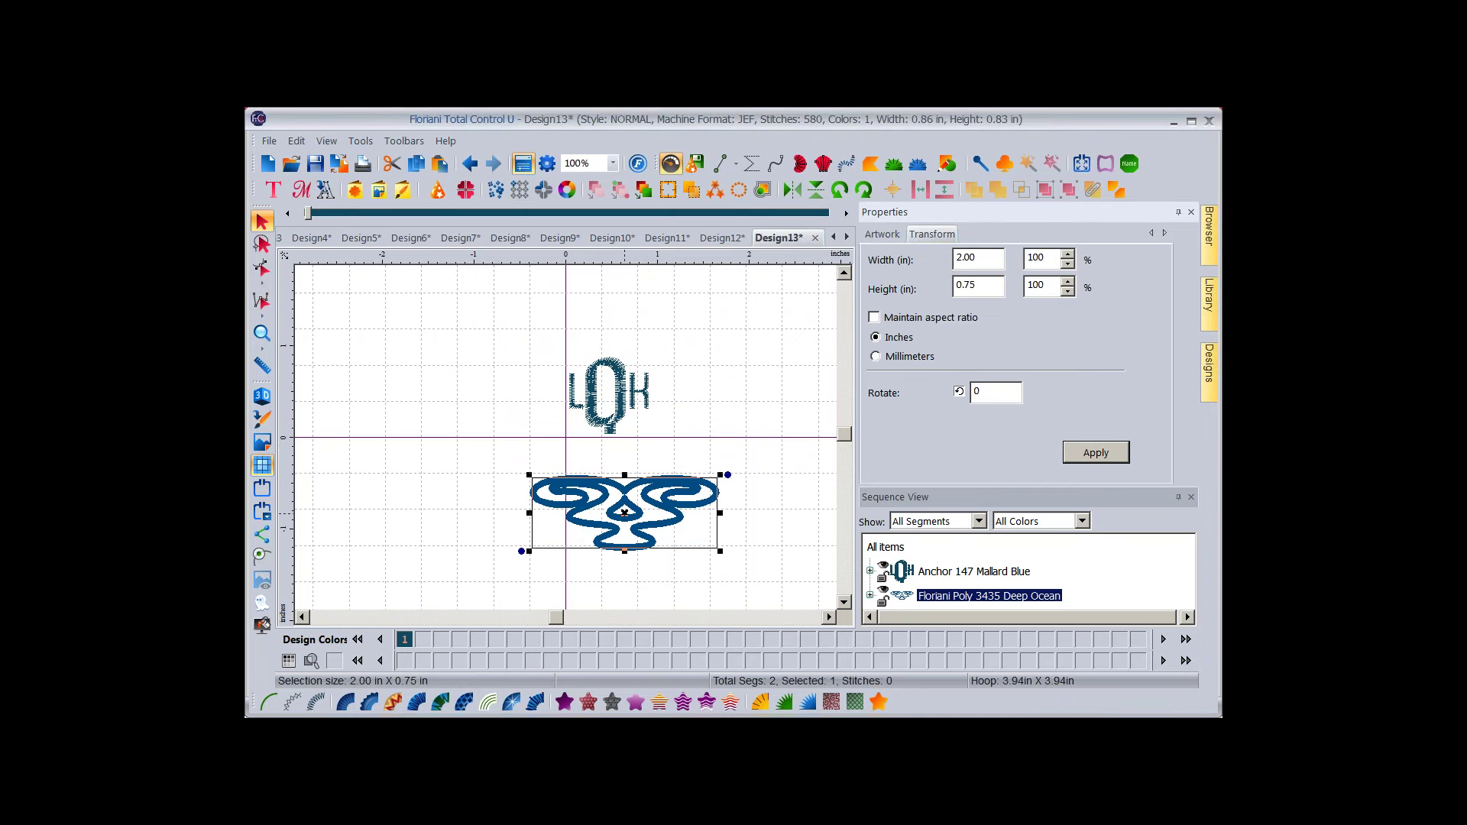
left_click_drag(624, 512, 609, 463)
key("Escape")
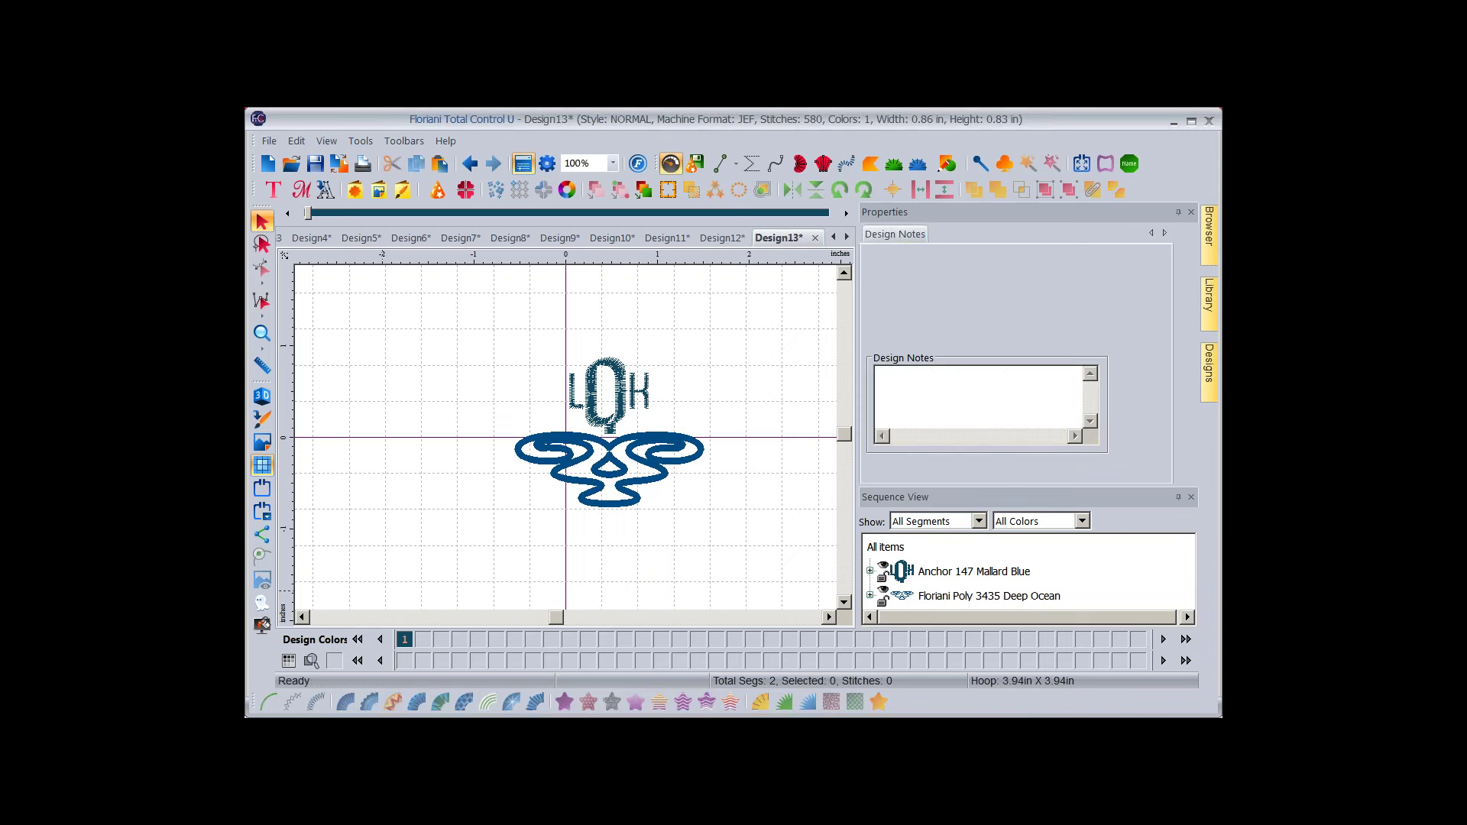
Convert the flourish below the monogram to a Steil stitch, set its width to 2.0 mm, and deselect it.
left_click(609, 467)
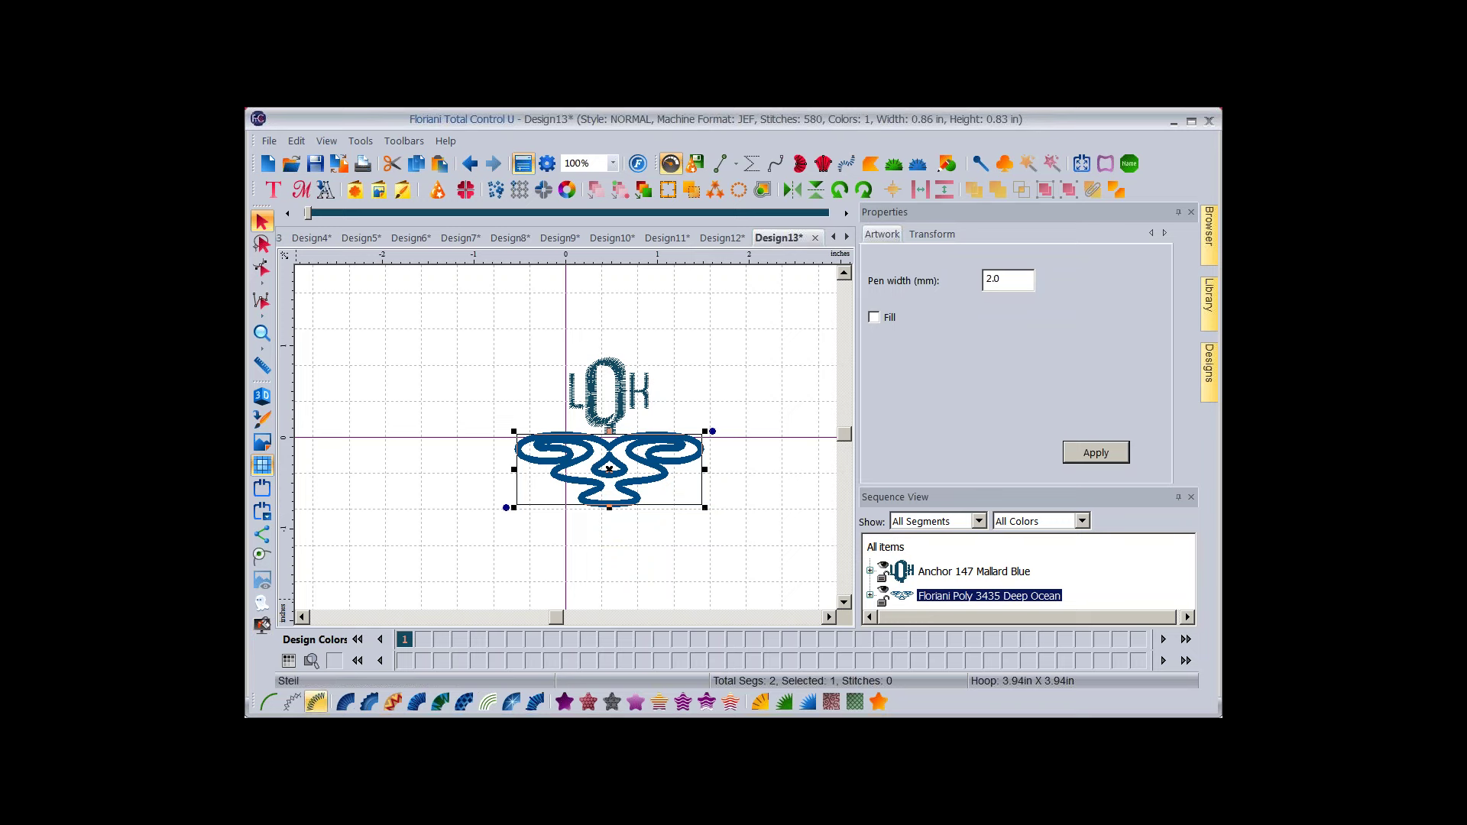
left_click(315, 701)
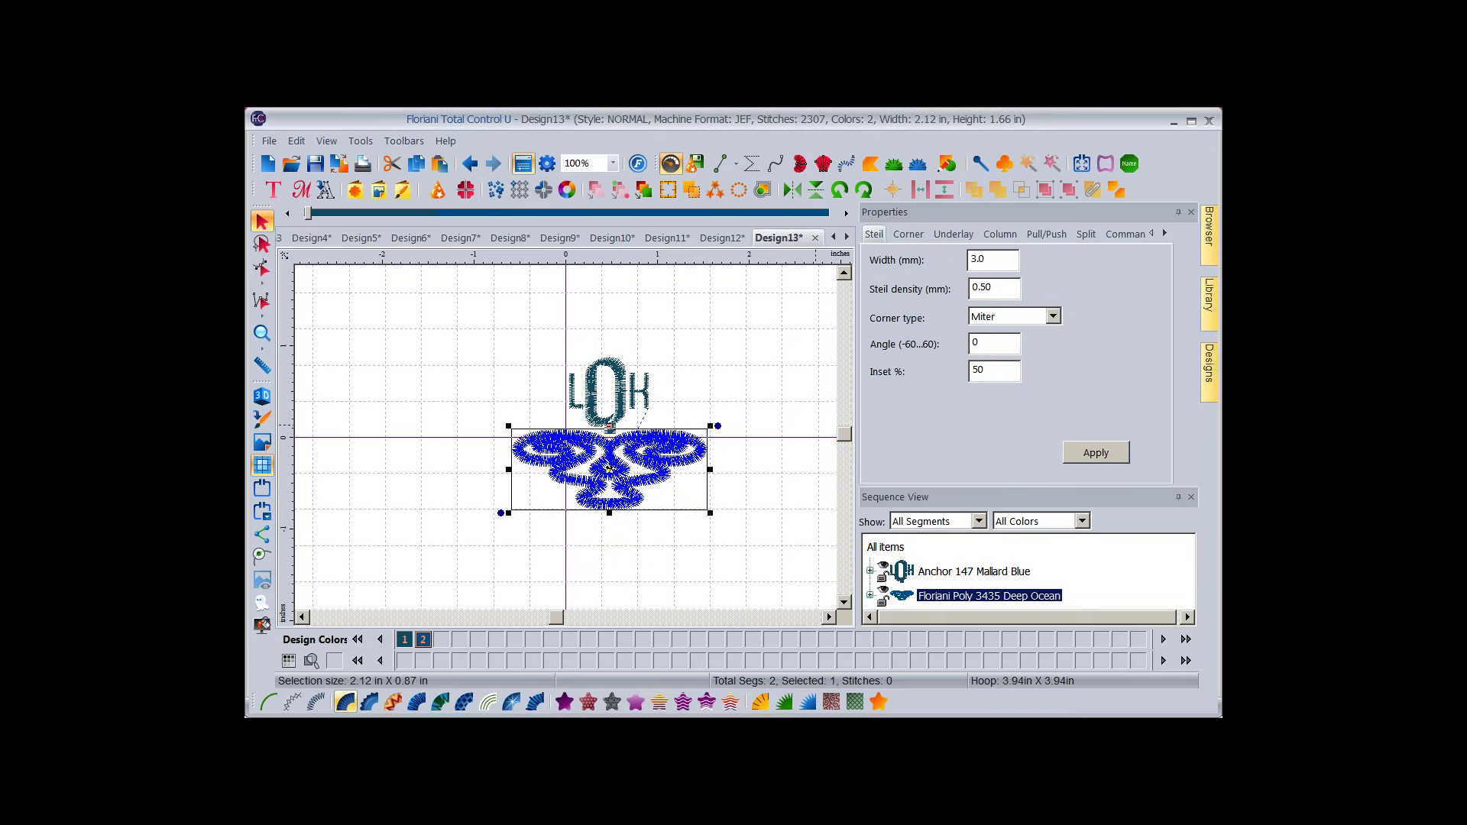
double_click(978, 260)
type("2.")
key("Return")
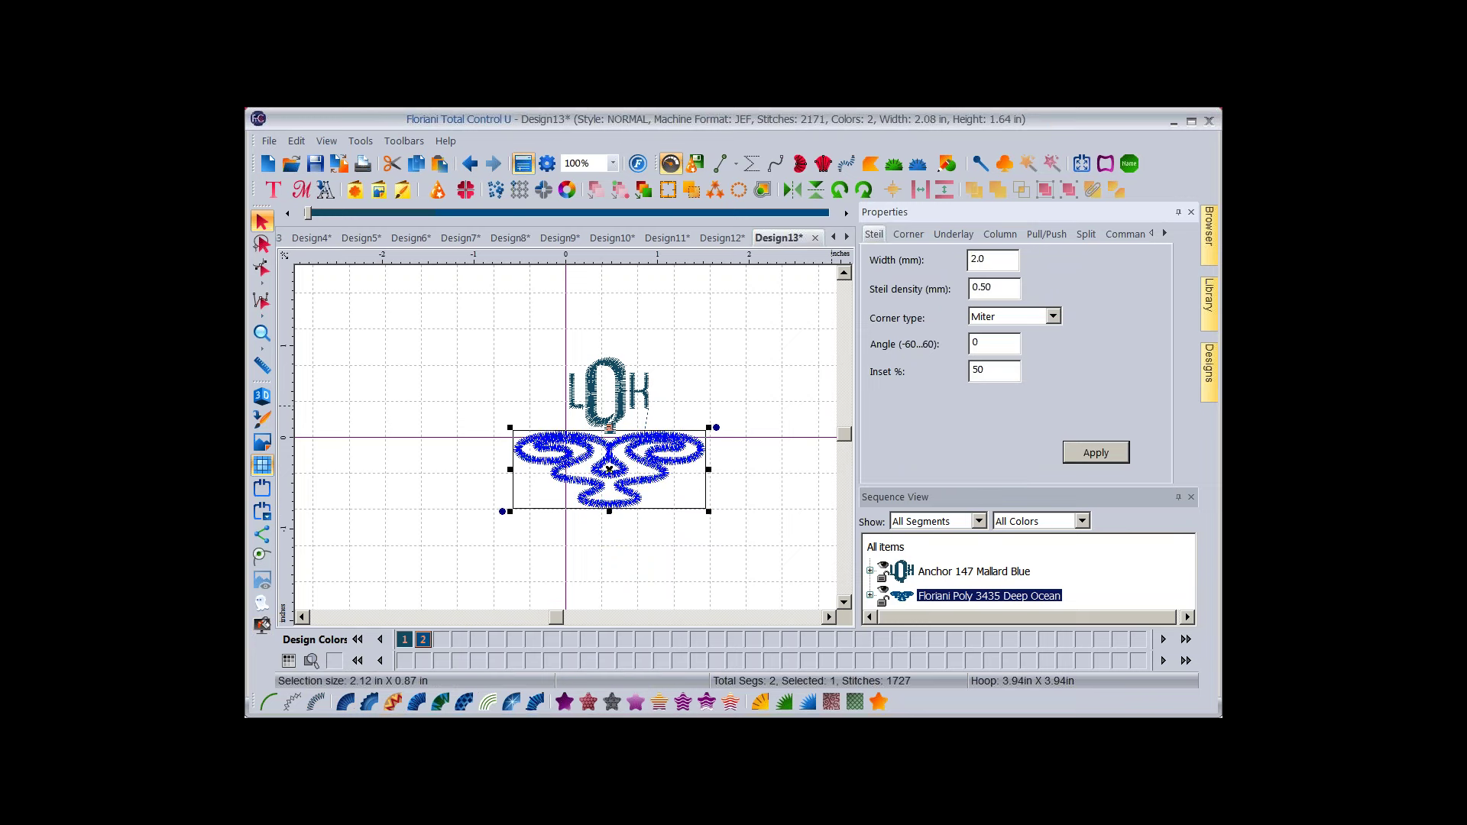
key("Escape")
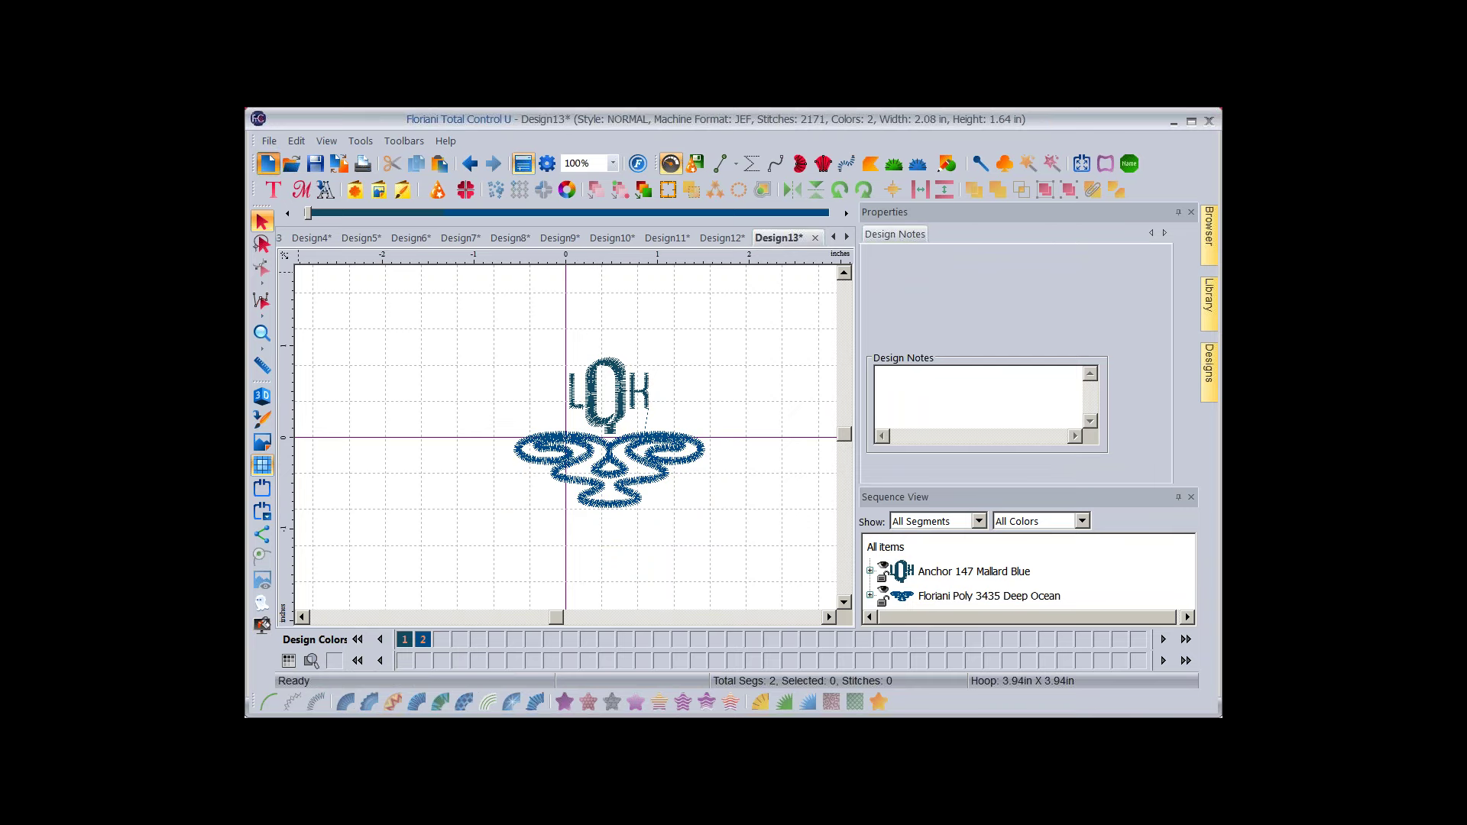
Start a new design and expand the Free Monthly Designs collection in the library.
left_click(268, 163)
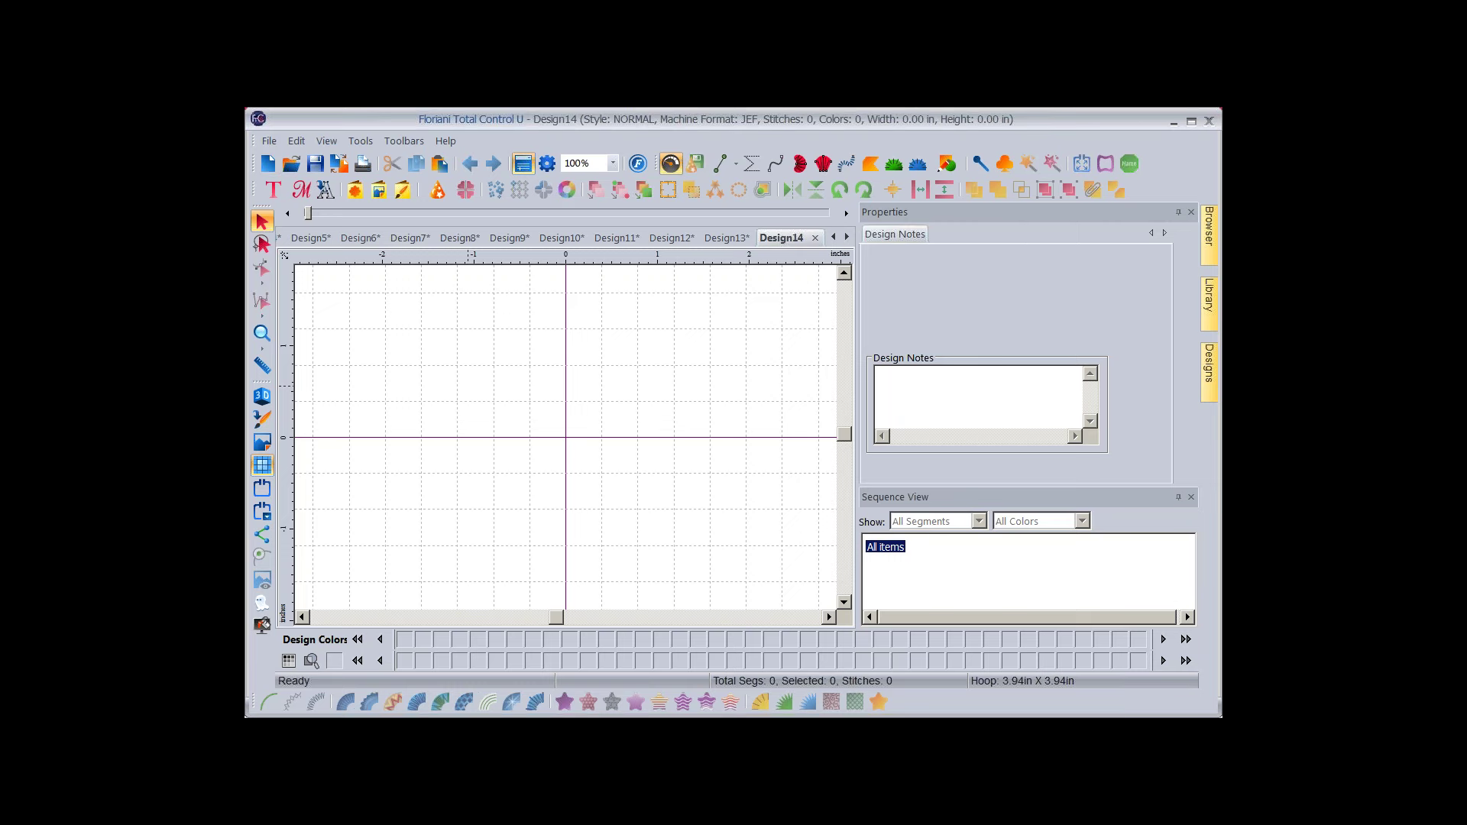
left_click(1208, 303)
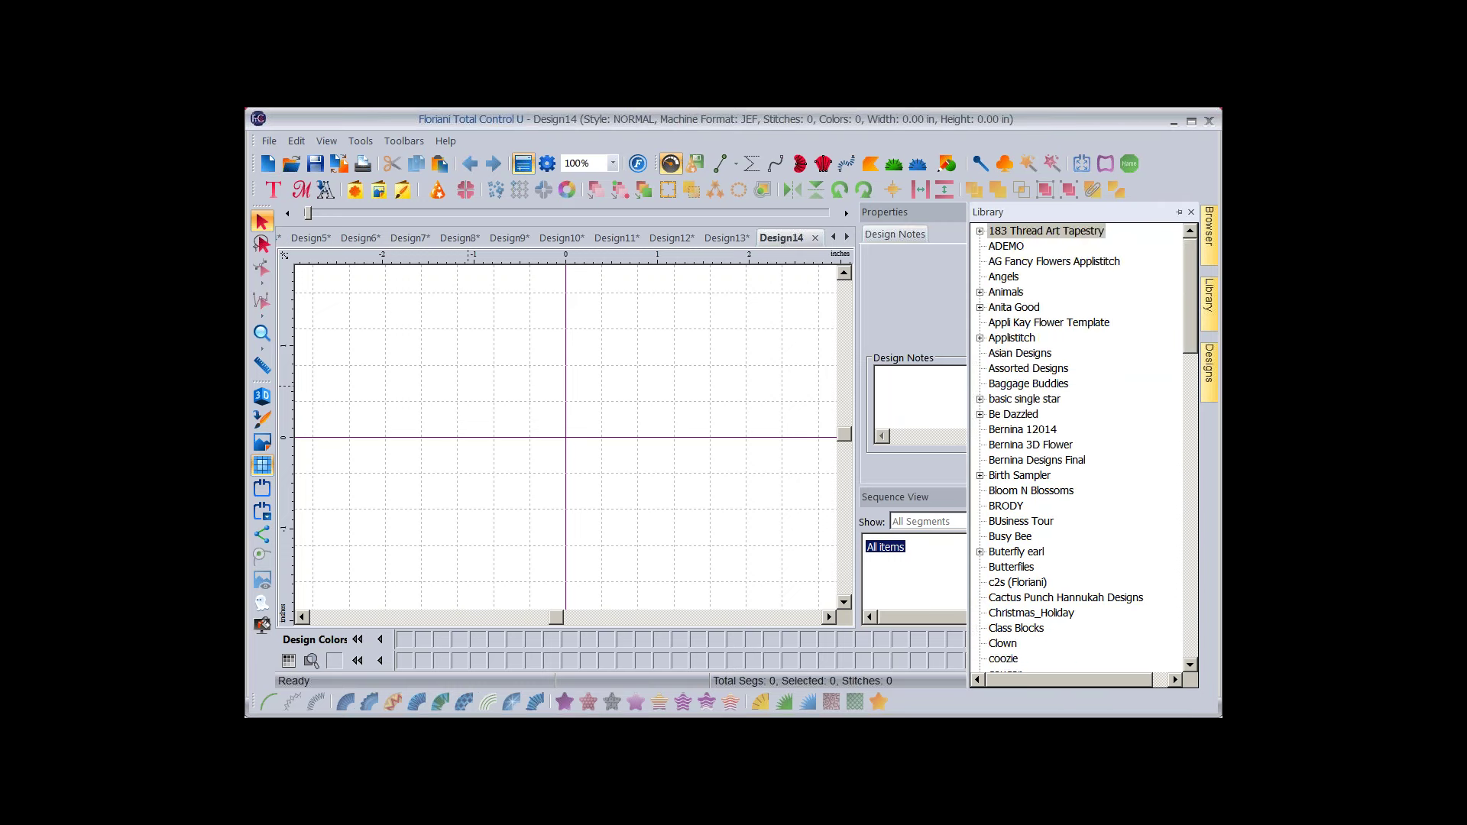
scroll(1081, 447, "down", 5)
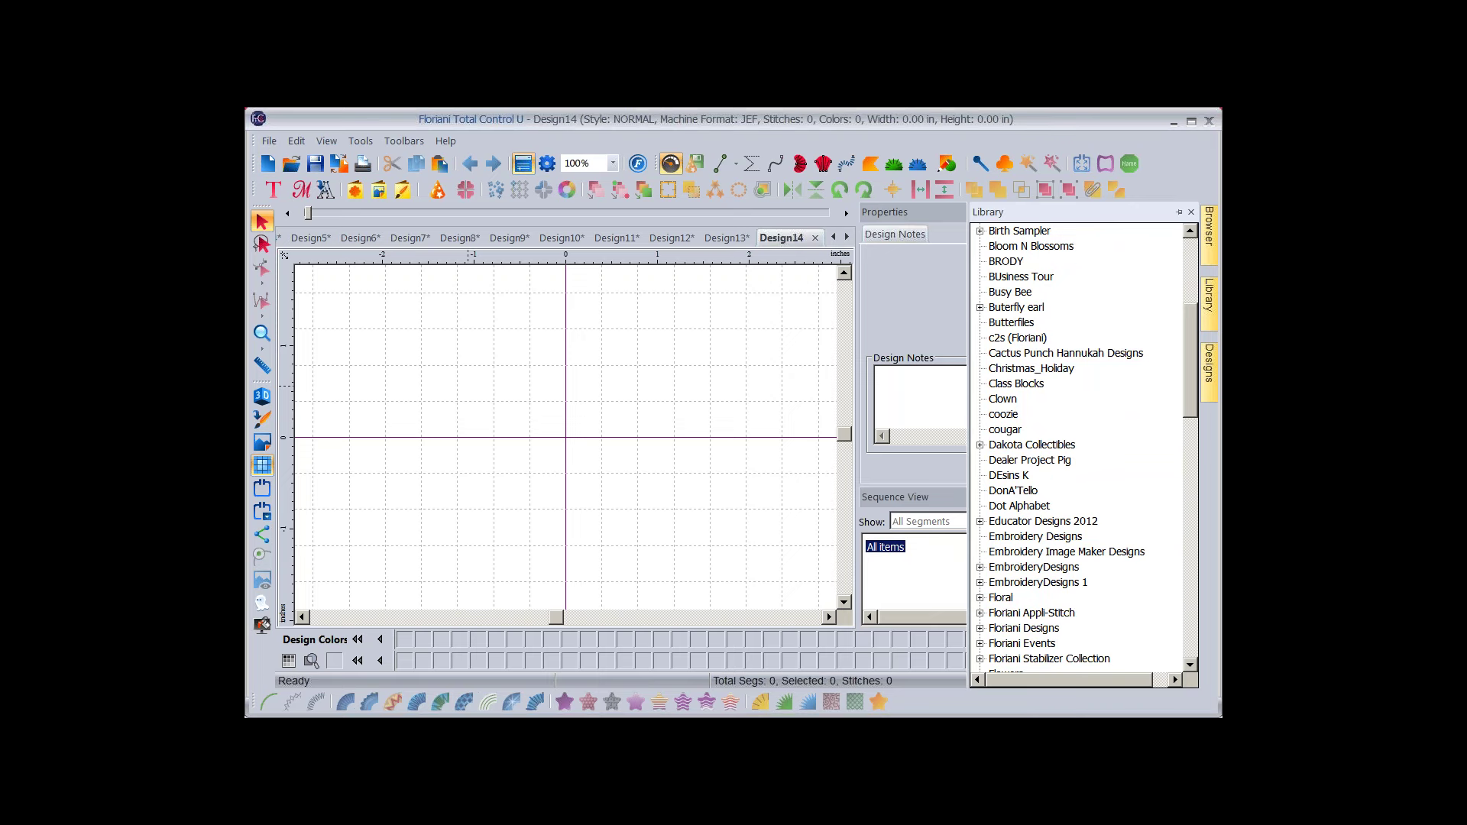
scroll(1080, 447, "down", 4)
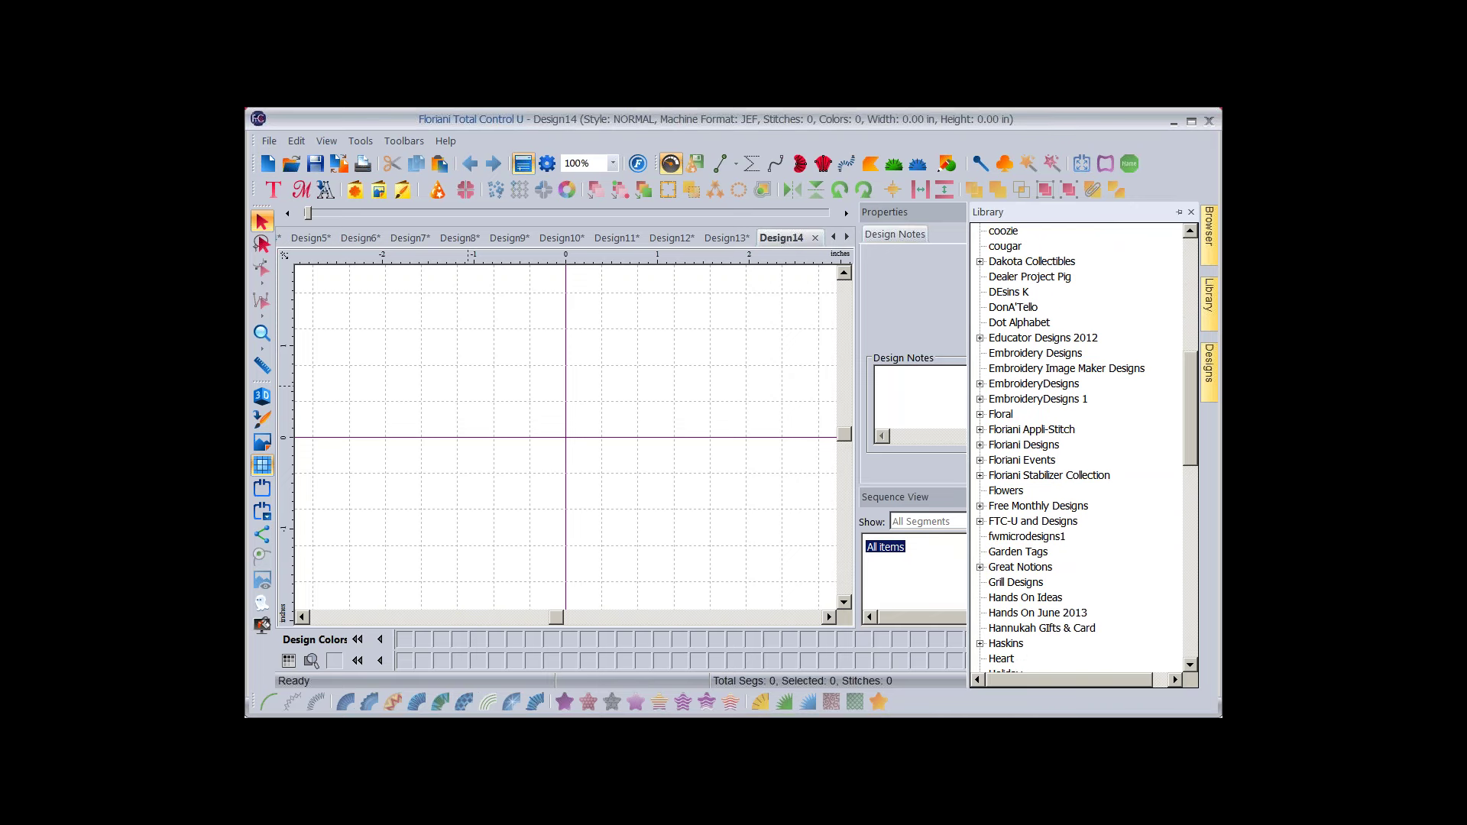
scroll(1081, 447, "down", 1)
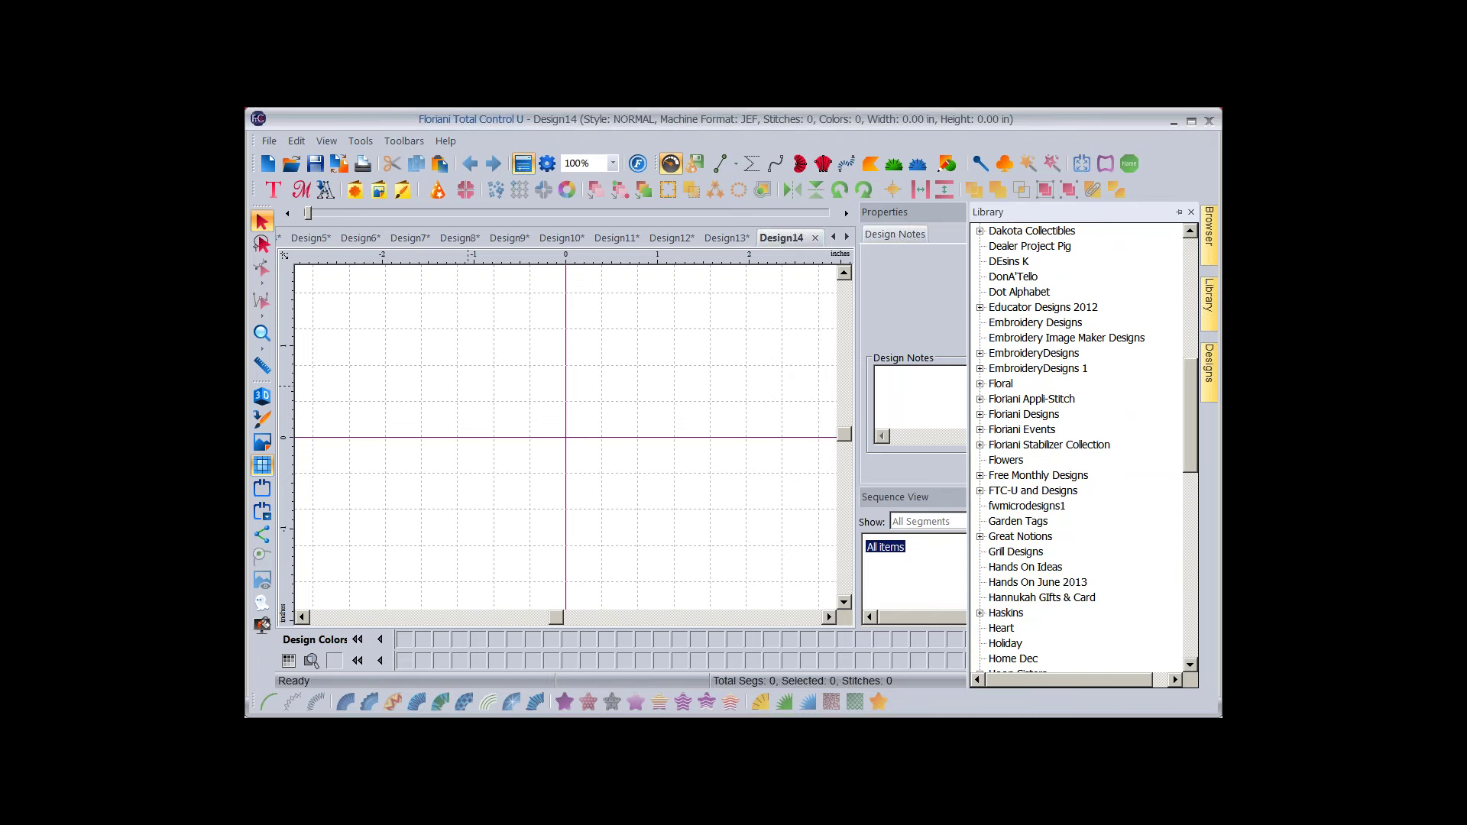
scroll(1081, 447, "down", 1)
double_click(1081, 444)
scroll(1081, 447, "down", 5)
scroll(1081, 447, "down", 1)
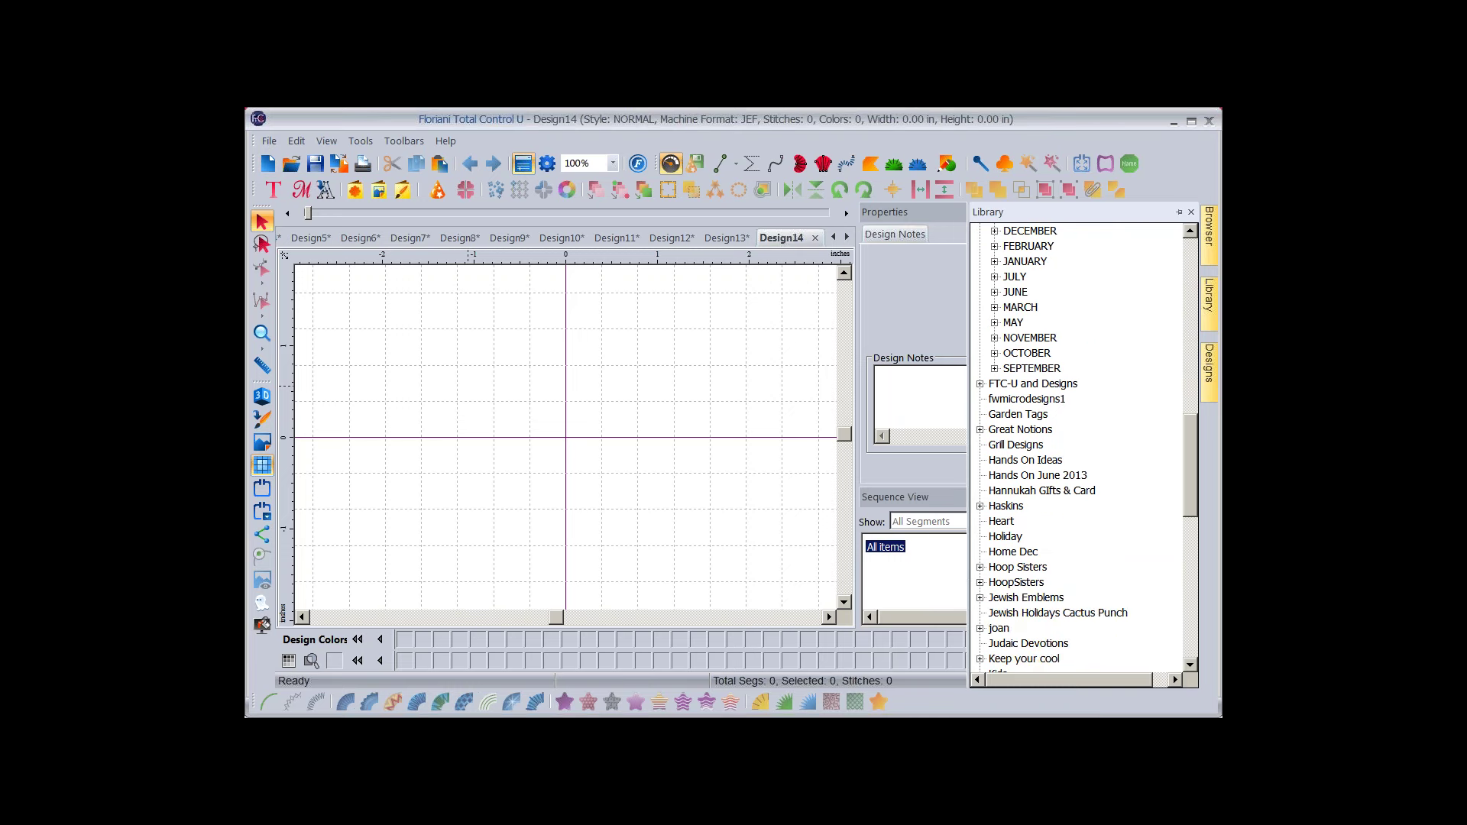
Look through the designs in the June2015 folder of the monthly collection.
left_click(994, 292)
left_click(1041, 383)
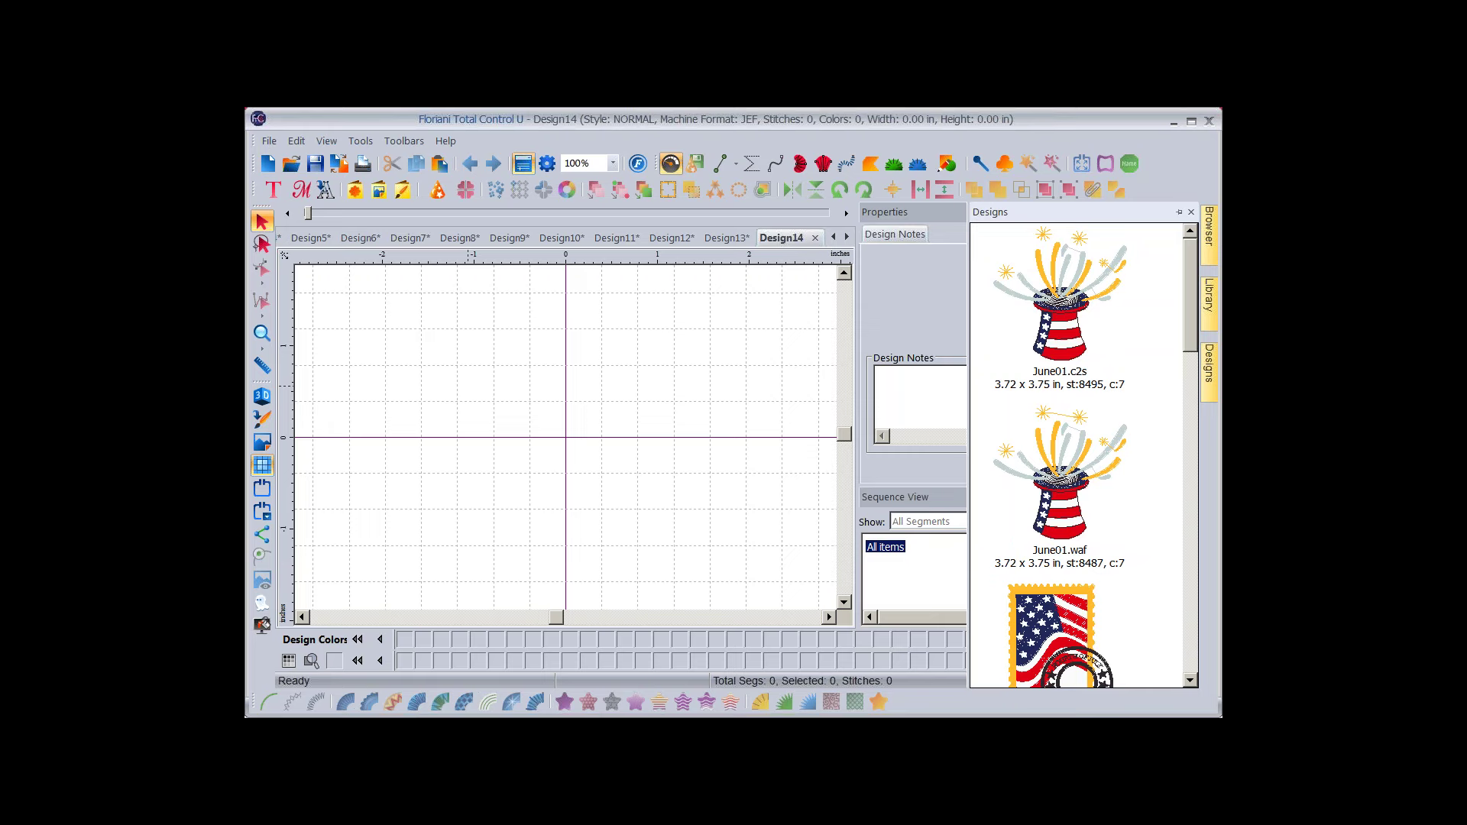
scroll(1080, 454, "down", 1)
scroll(1080, 454, "down", 1)
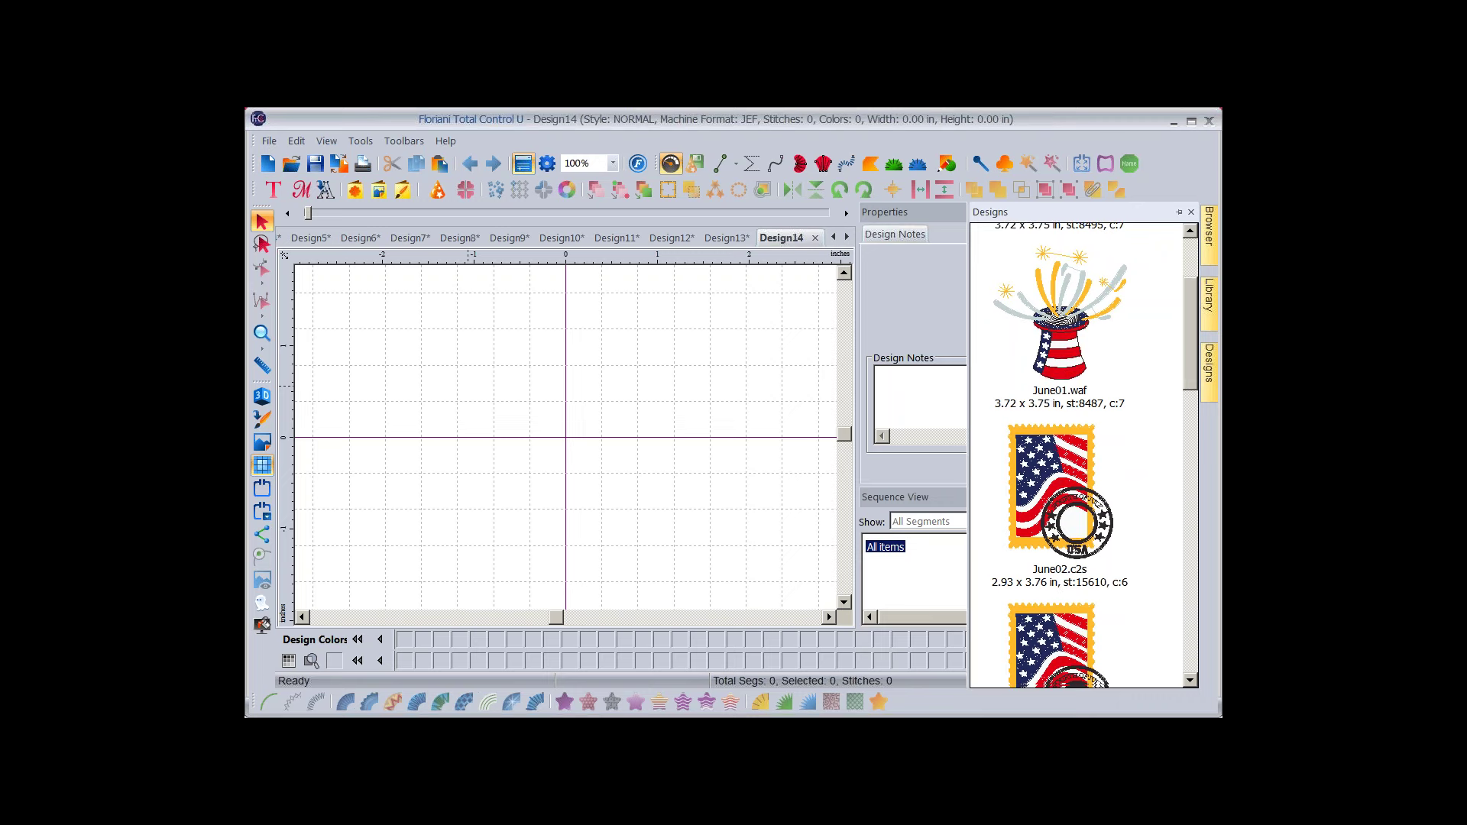
scroll(1079, 455, "down", 3)
Browse the May2015 folder of the monthly designs and insert the beach umbrella design May02.waf.
left_click(1207, 296)
left_click(1014, 414)
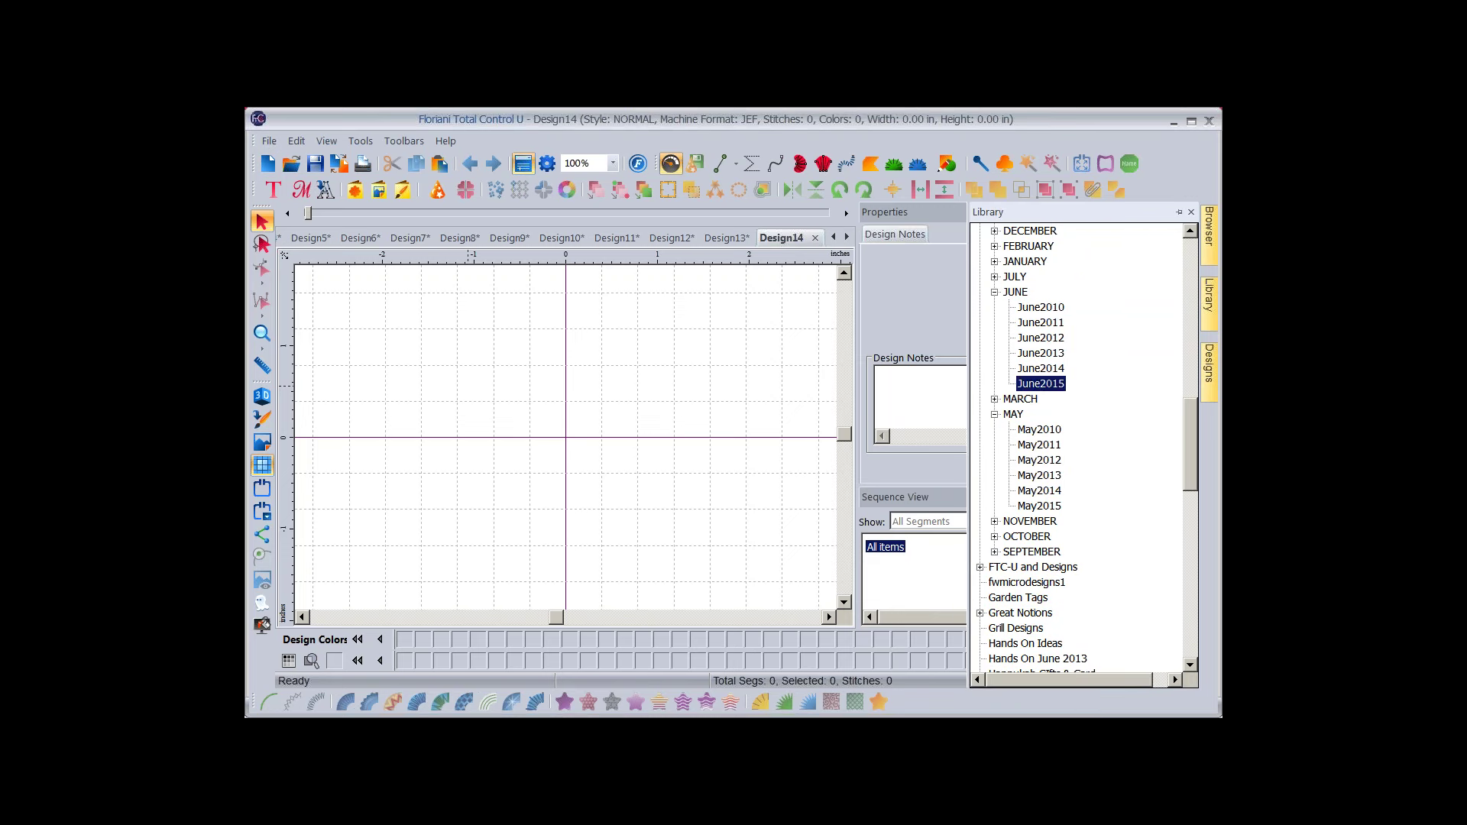
left_click(1039, 491)
left_click(1039, 505)
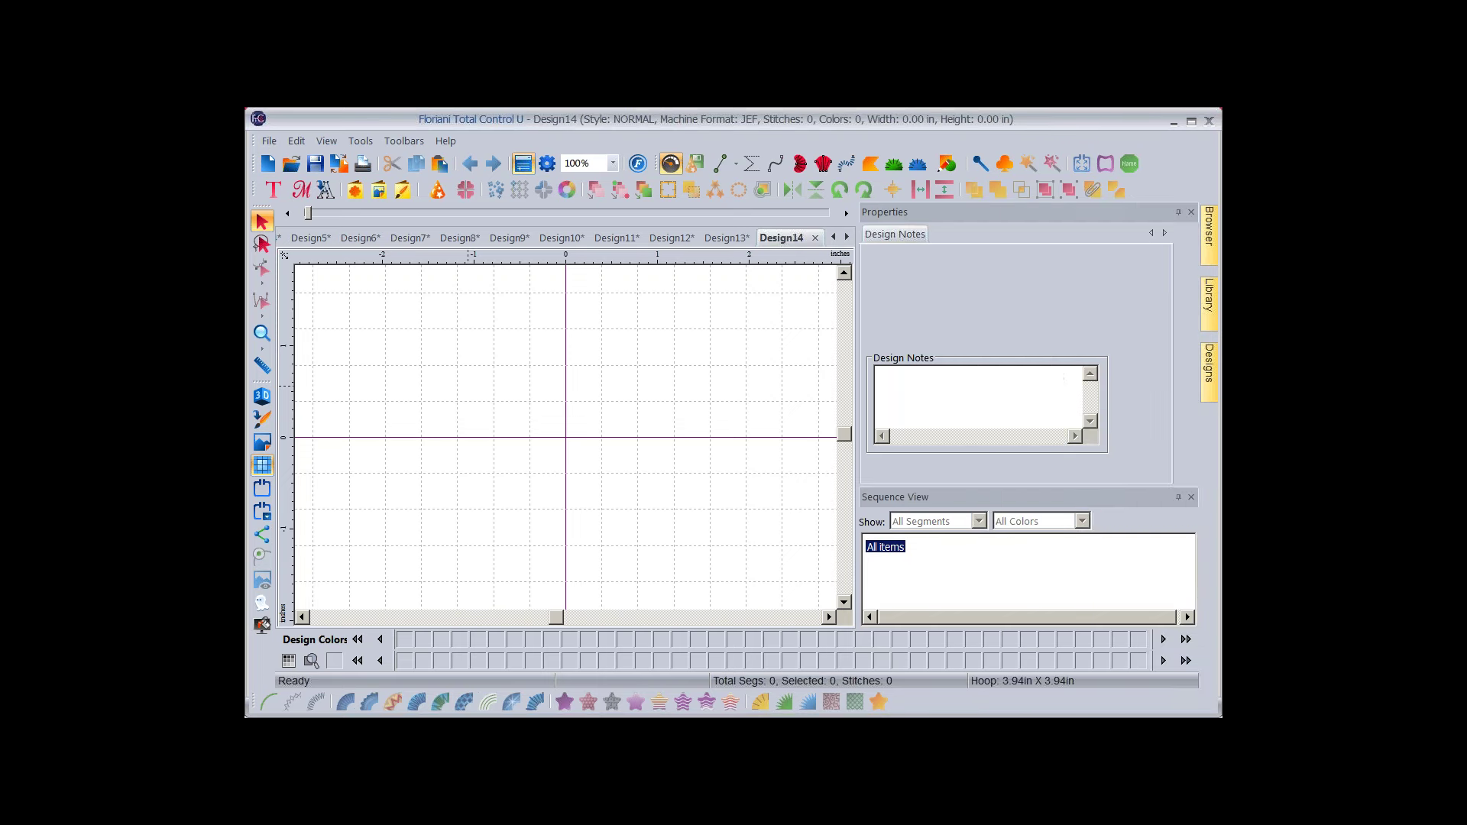
left_click(1209, 371)
scroll(1077, 455, "down", 5)
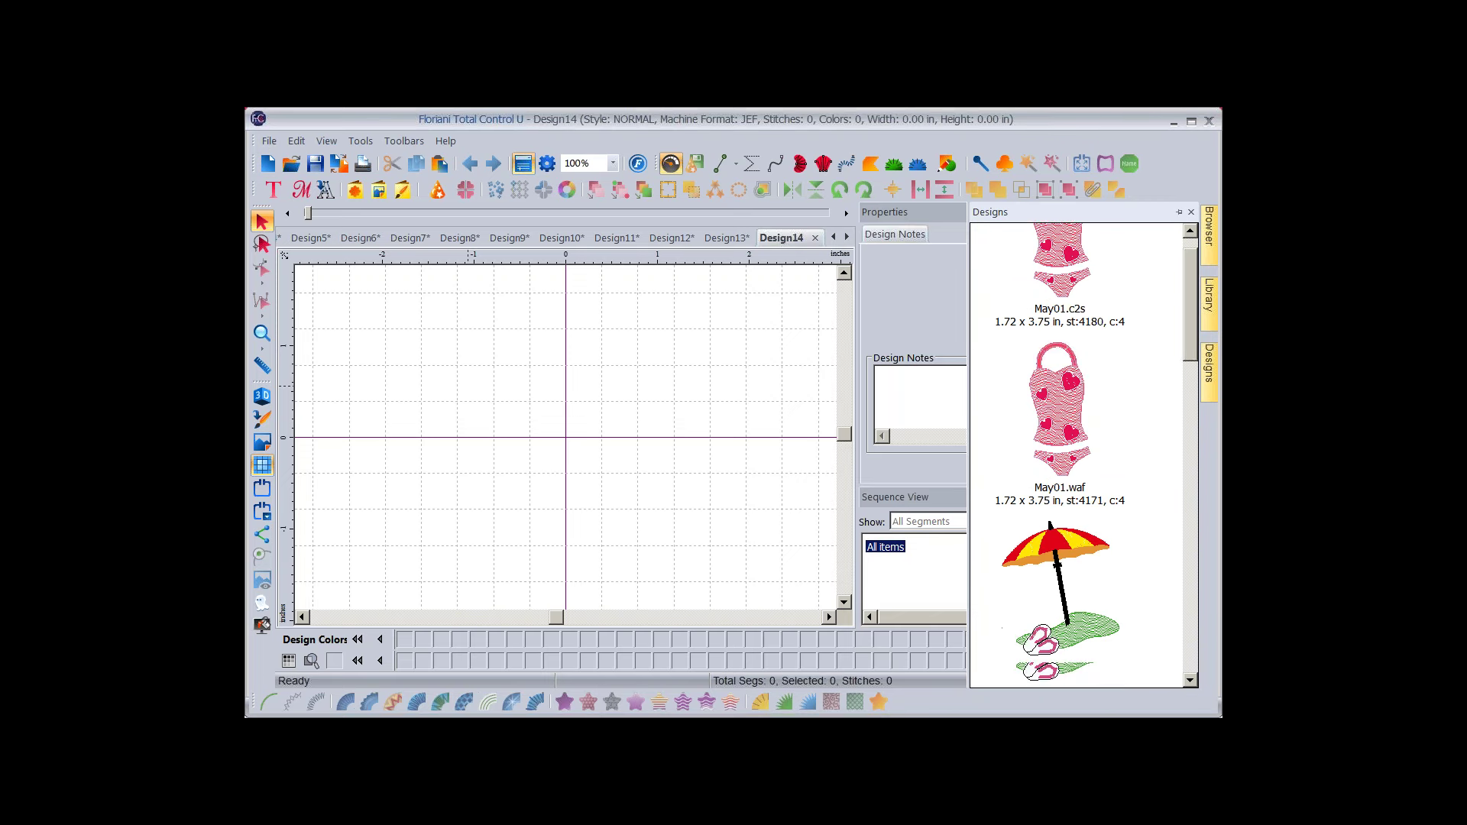
scroll(1077, 454, "down", 3)
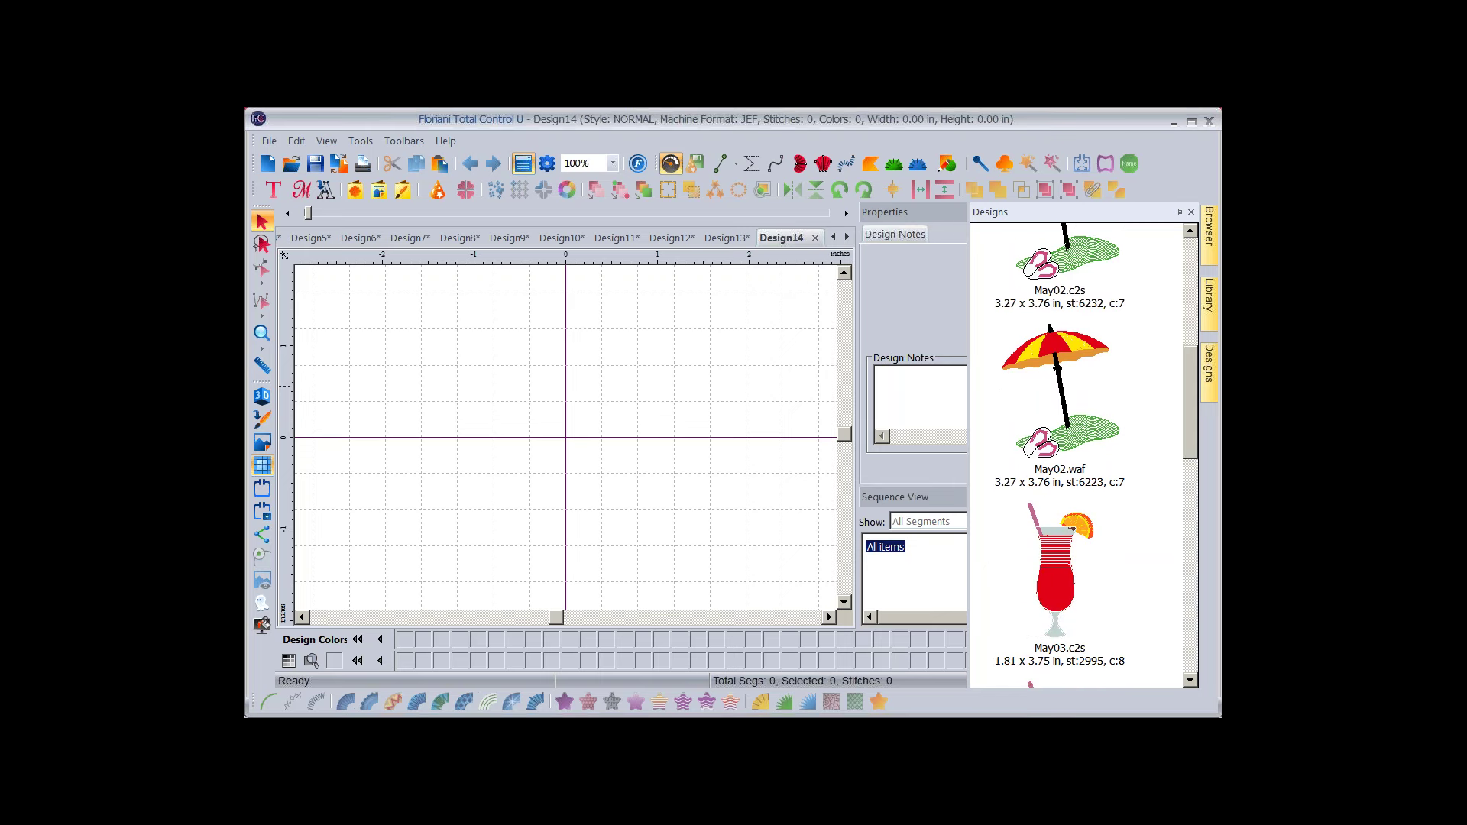
scroll(1077, 455, "up", 1)
scroll(1077, 455, "up", 2)
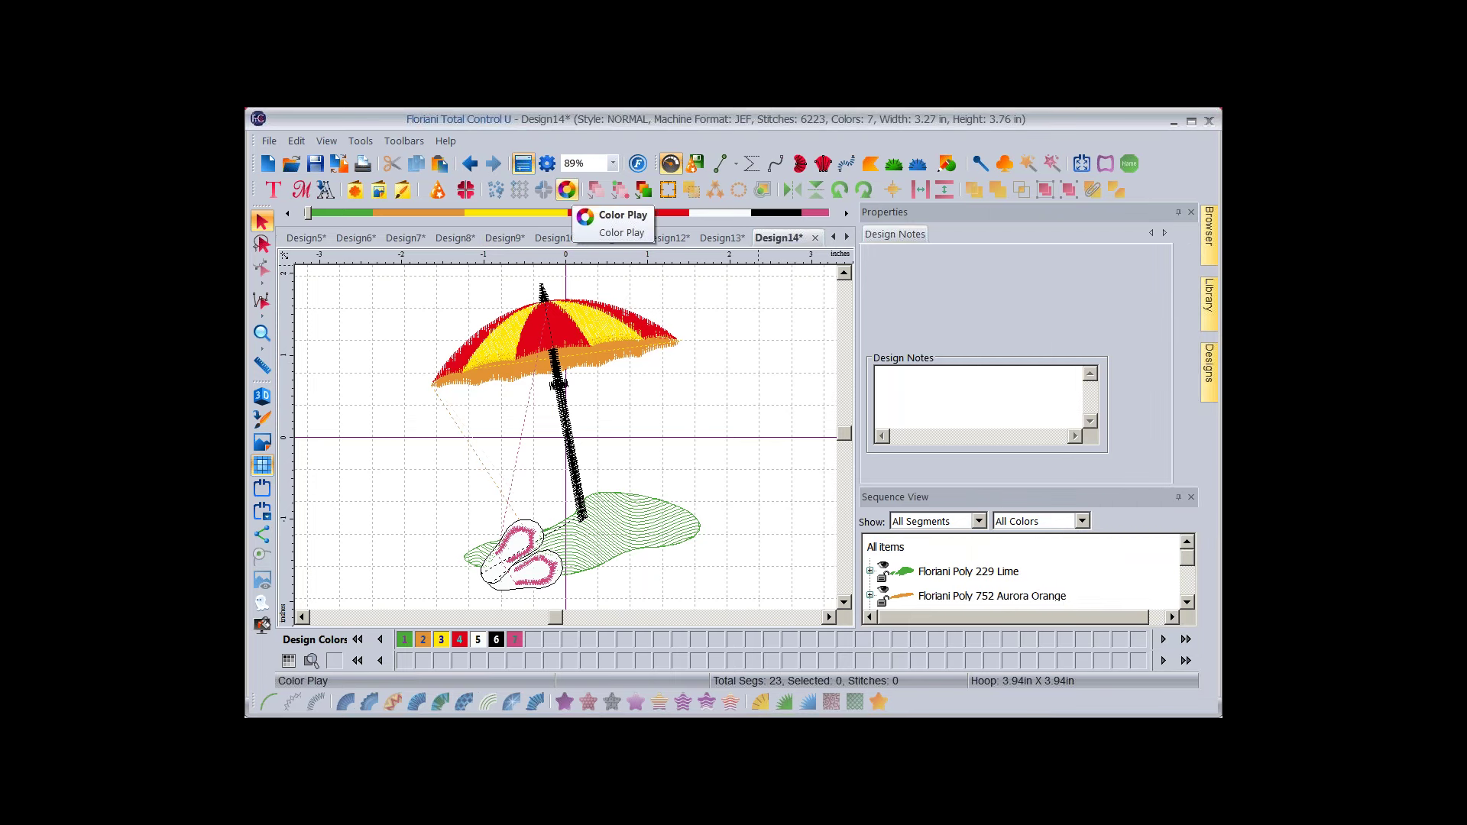
Start Color Play on the beach umbrella design and lighten all its thread colors by three steps.
left_click(567, 189)
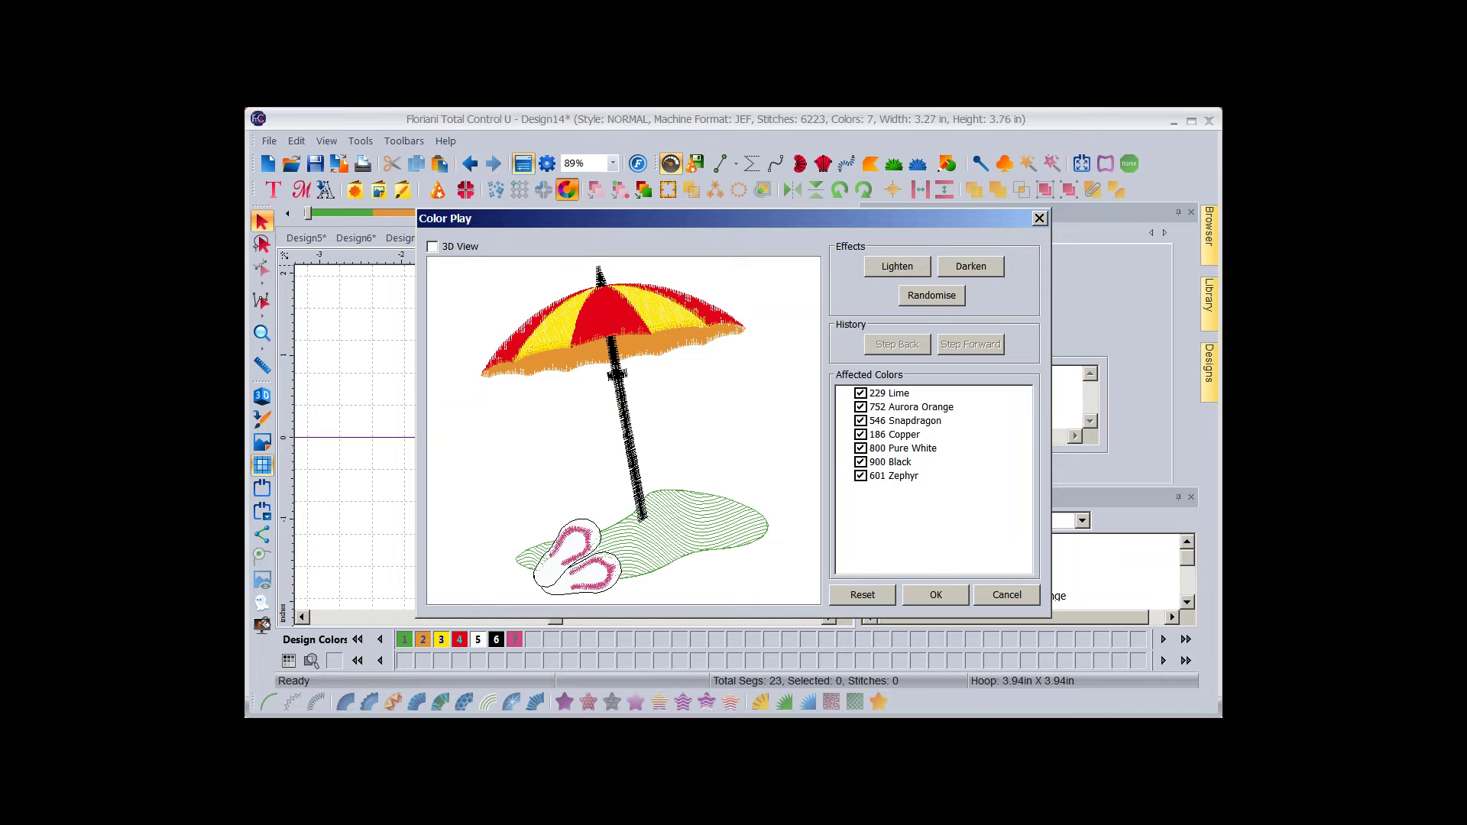
left_click(896, 266)
left_click(897, 267)
left_click(897, 267)
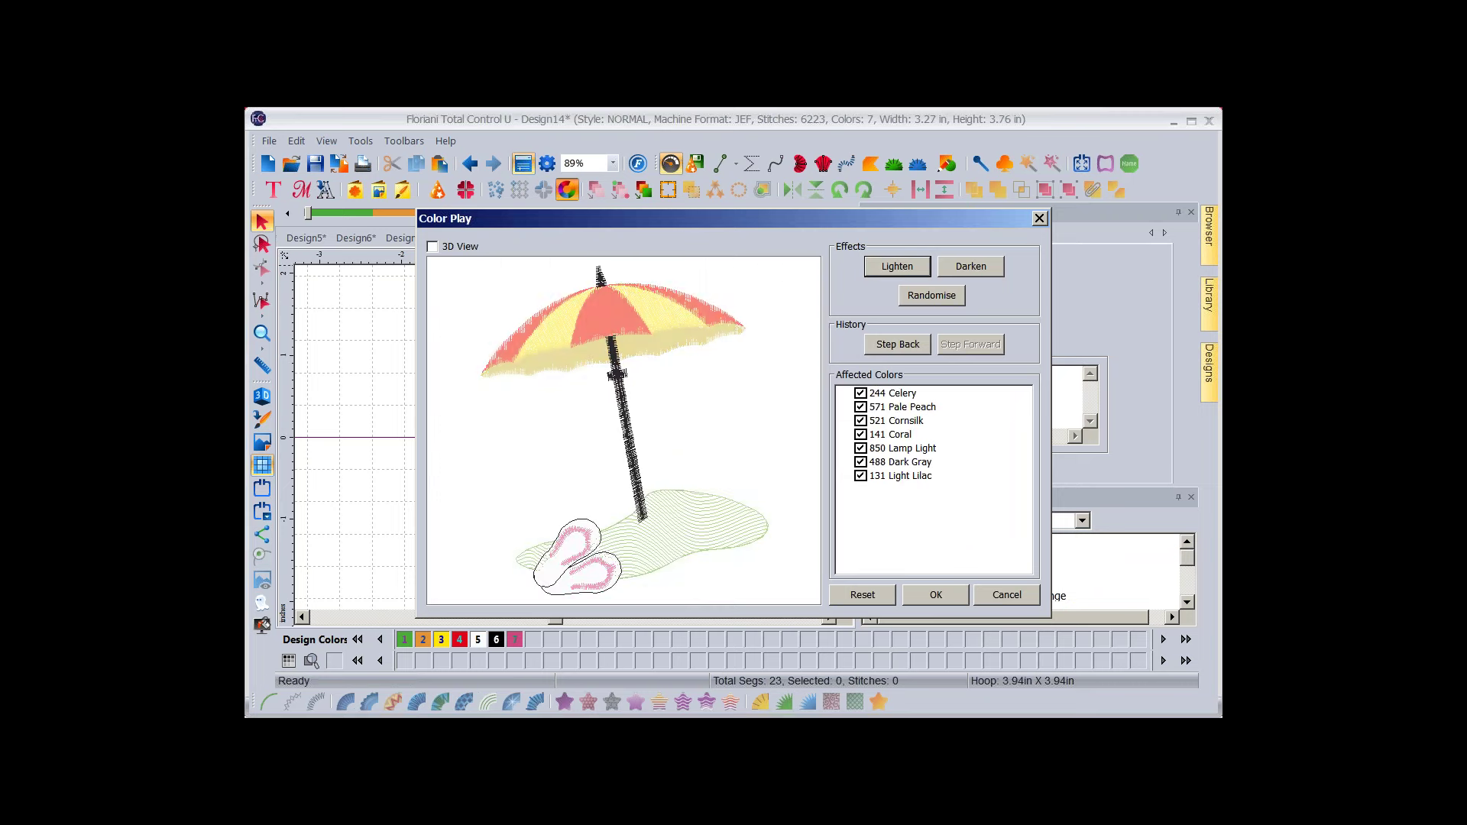
Darken all the thread colors repeatedly in Color Play, and reset the design to its original colors.
left_click(971, 267)
left_click(970, 266)
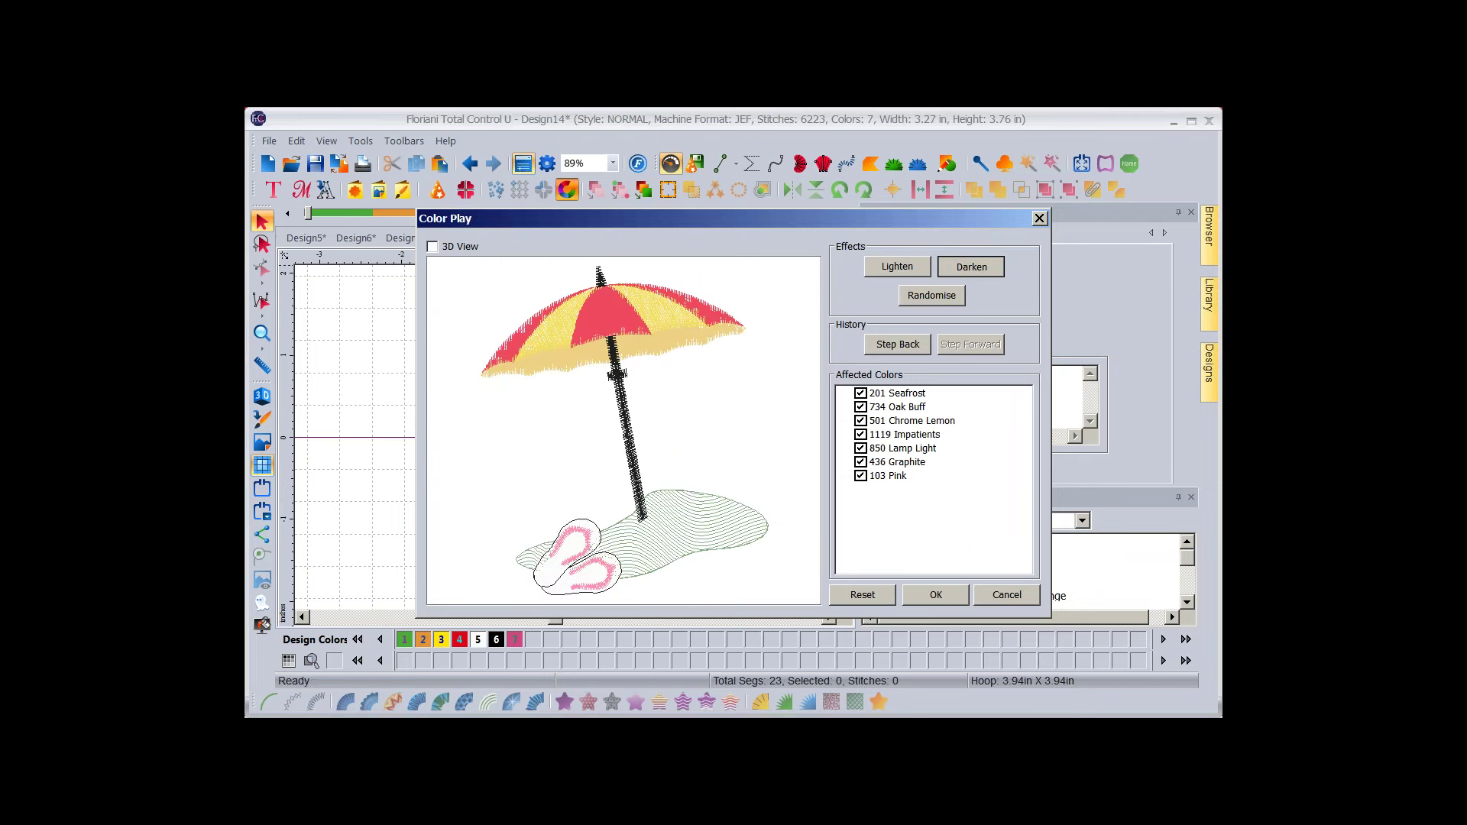
left_click(970, 267)
left_click(971, 267)
left_click(971, 267)
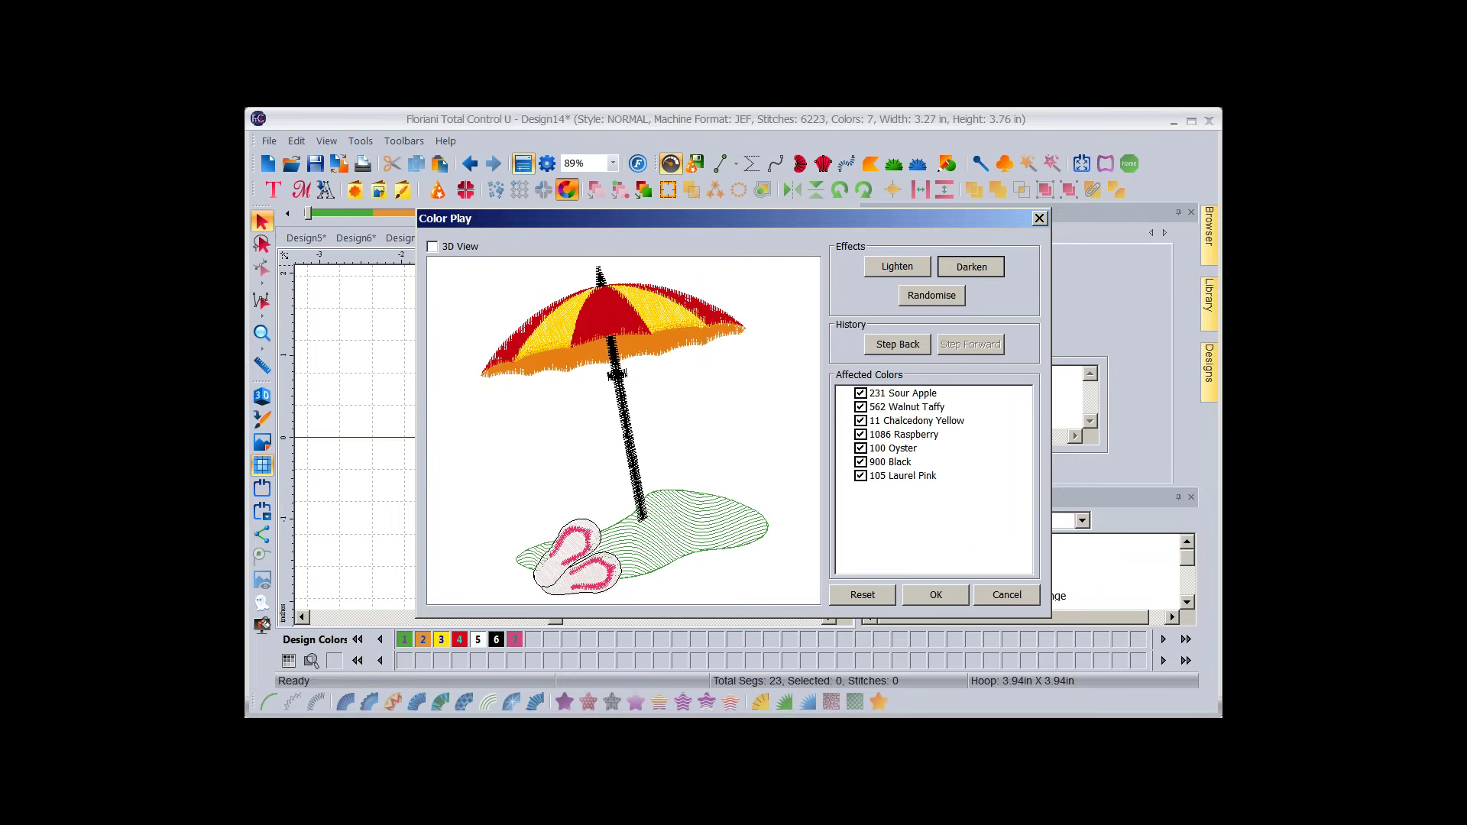
left_click(971, 267)
left_click(970, 267)
left_click(970, 266)
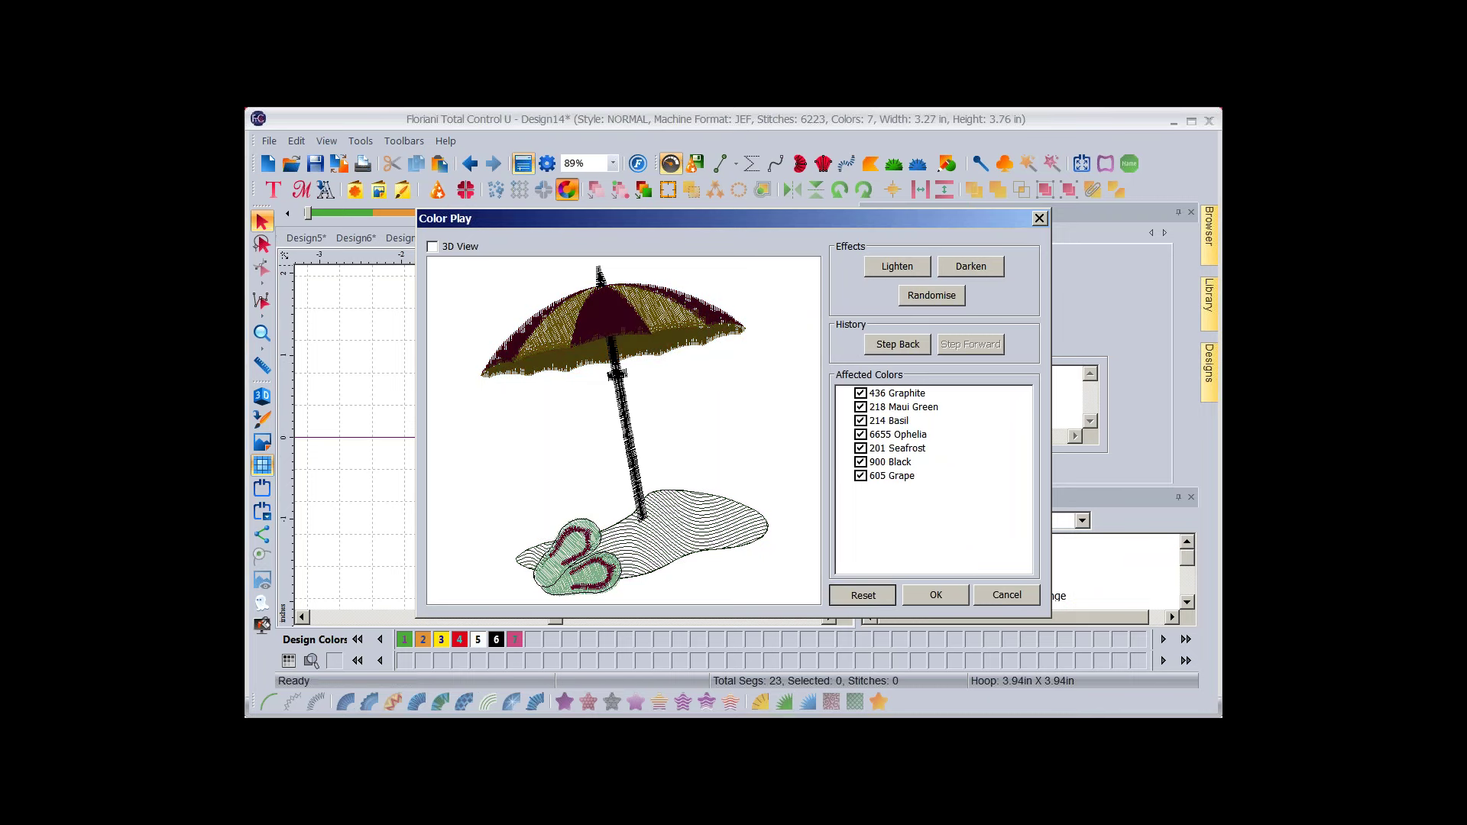
left_click(861, 594)
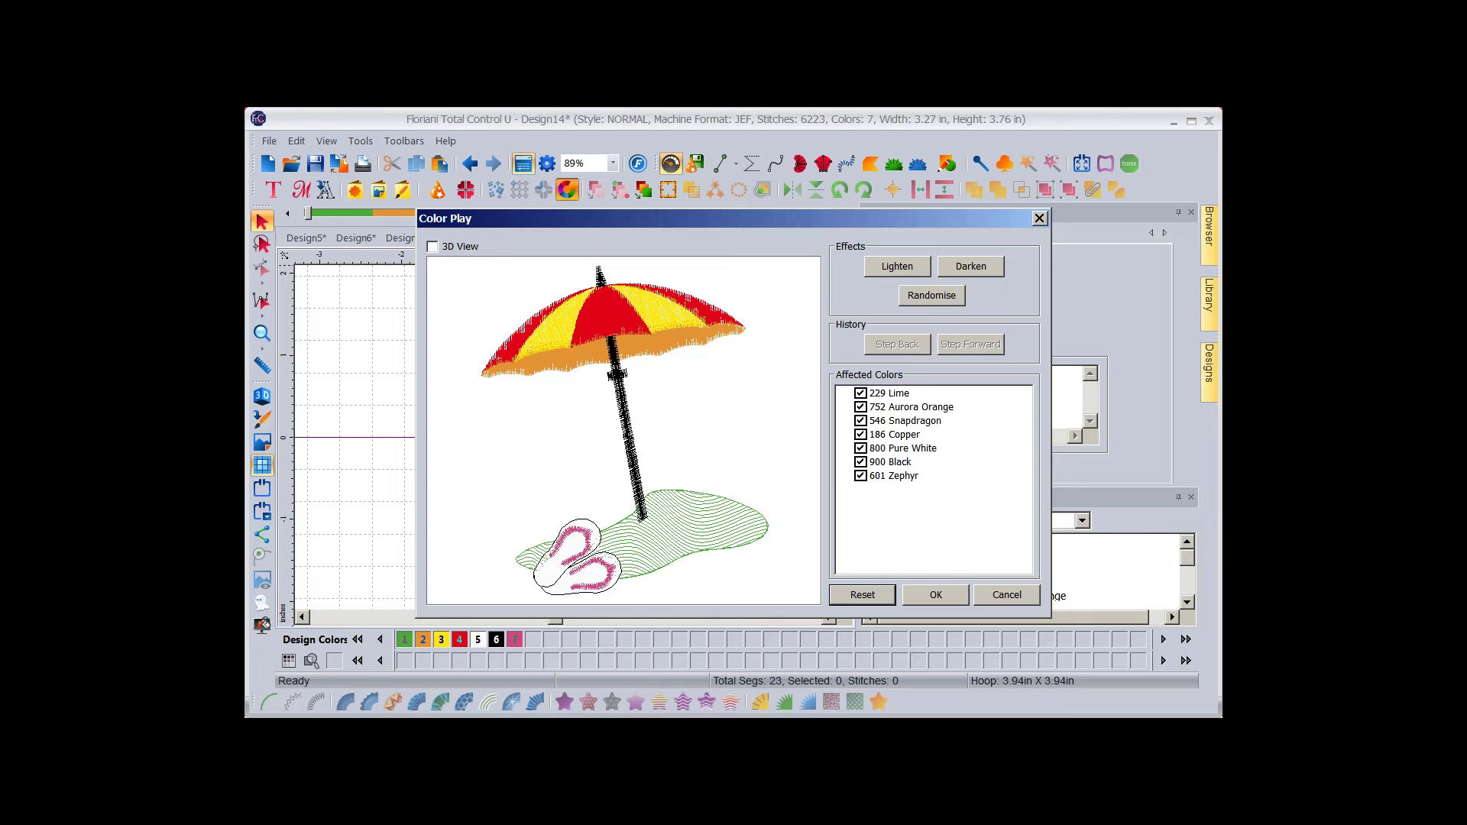
Exclude 229 Lime from the affected colors and randomise the remaining thread colors repeatedly.
left_click(889, 394)
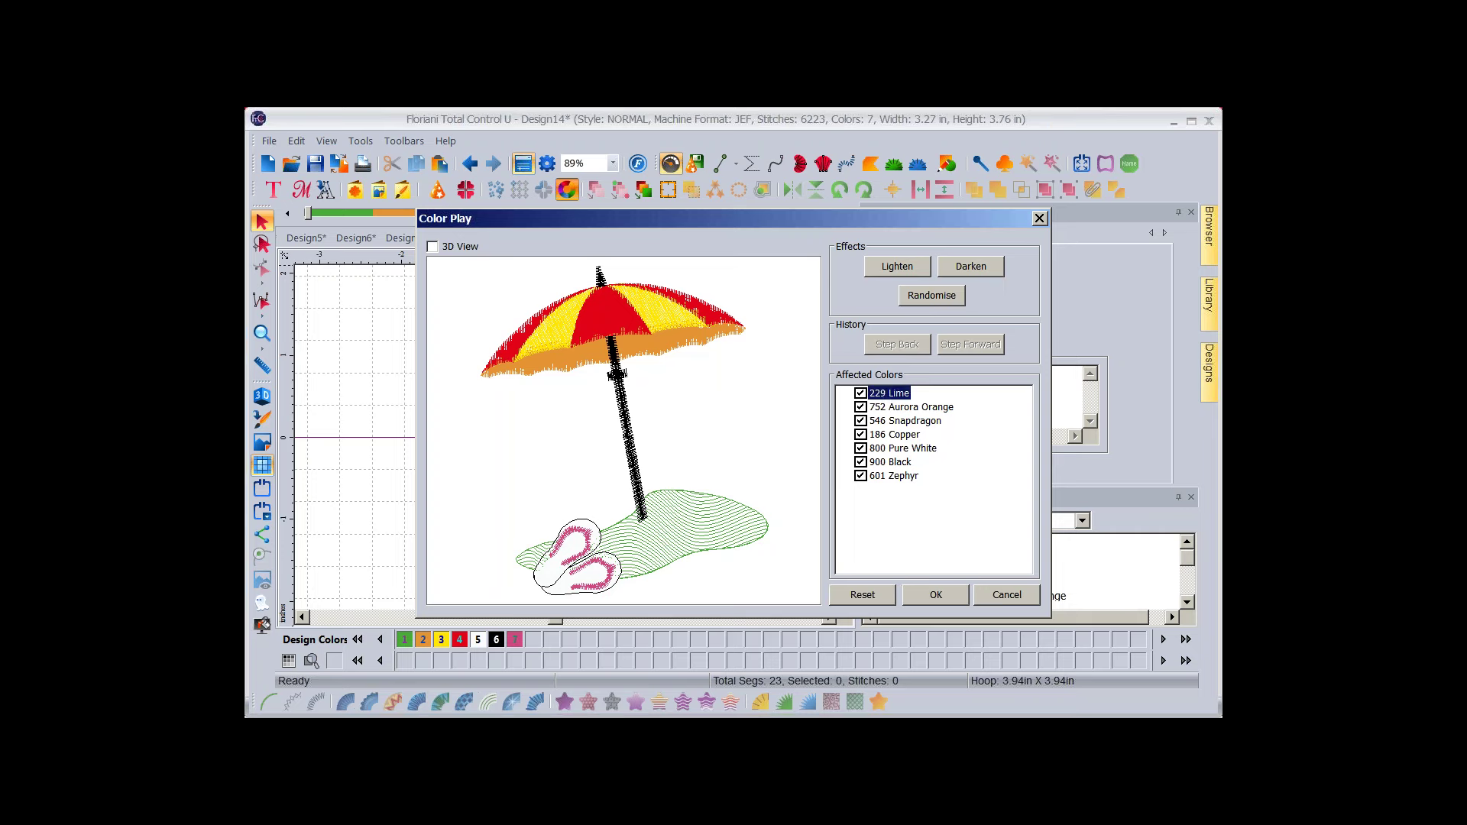
left_click(931, 296)
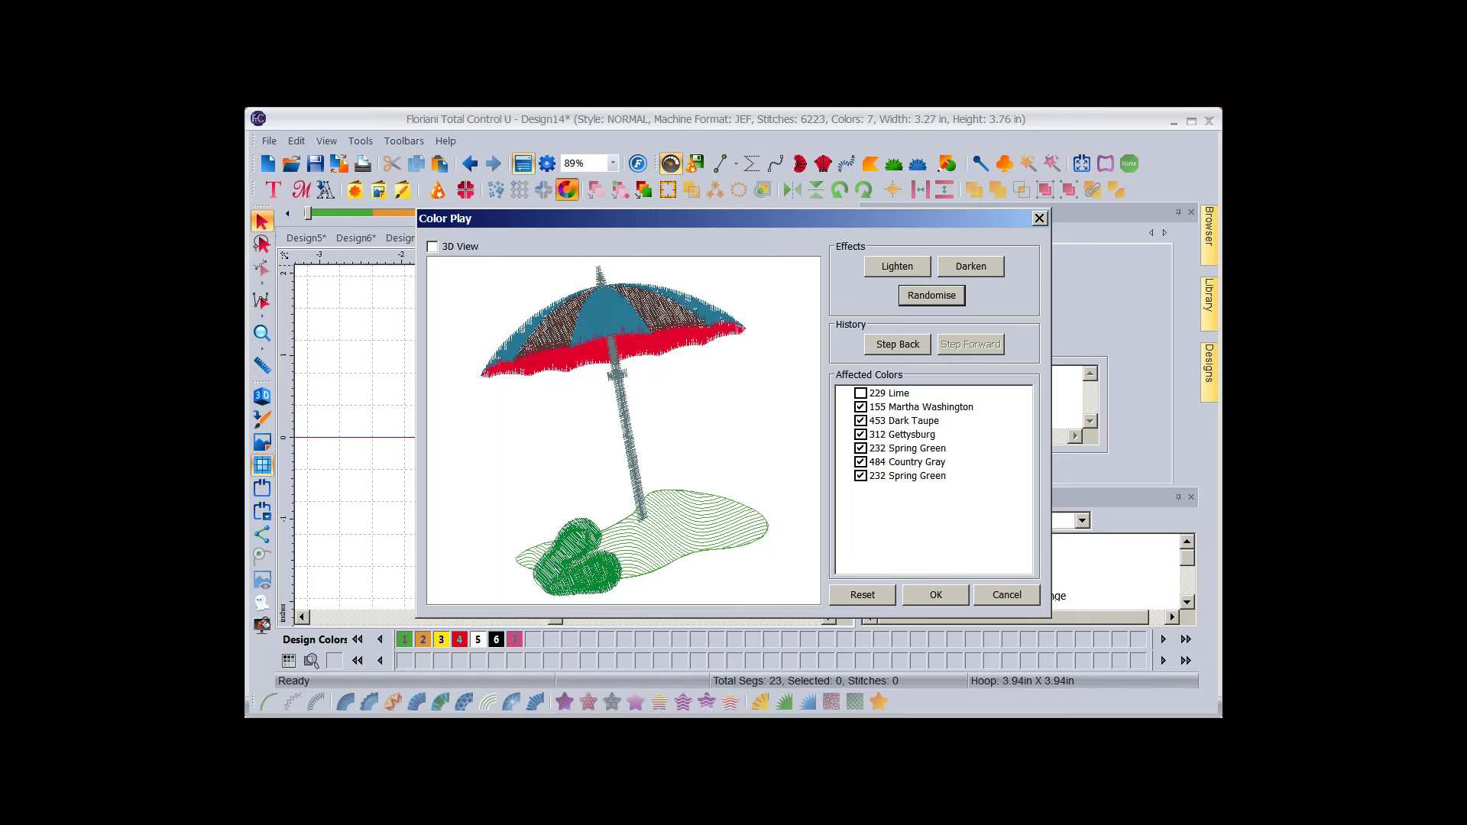
key("space")
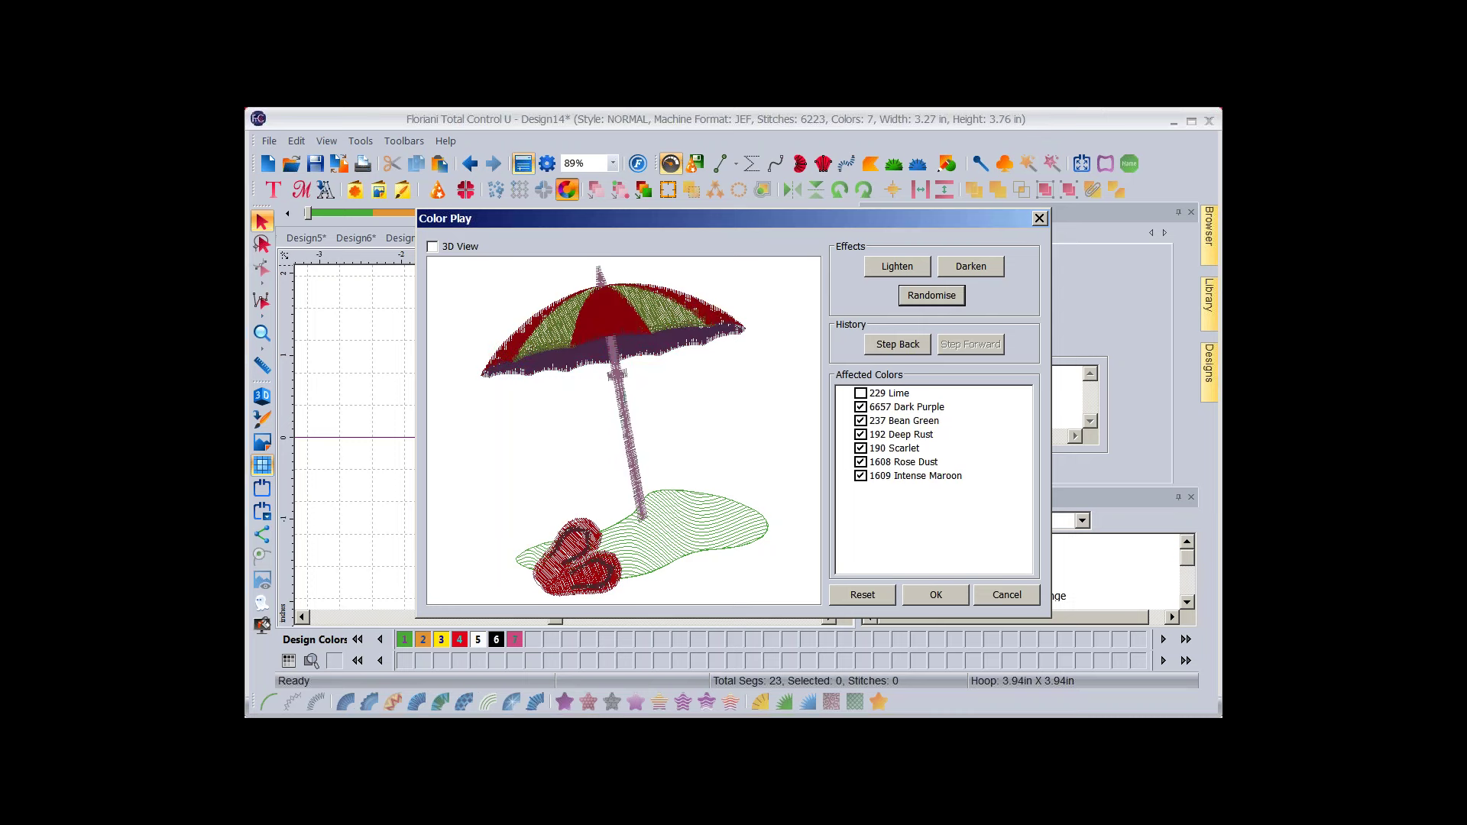
key("space")
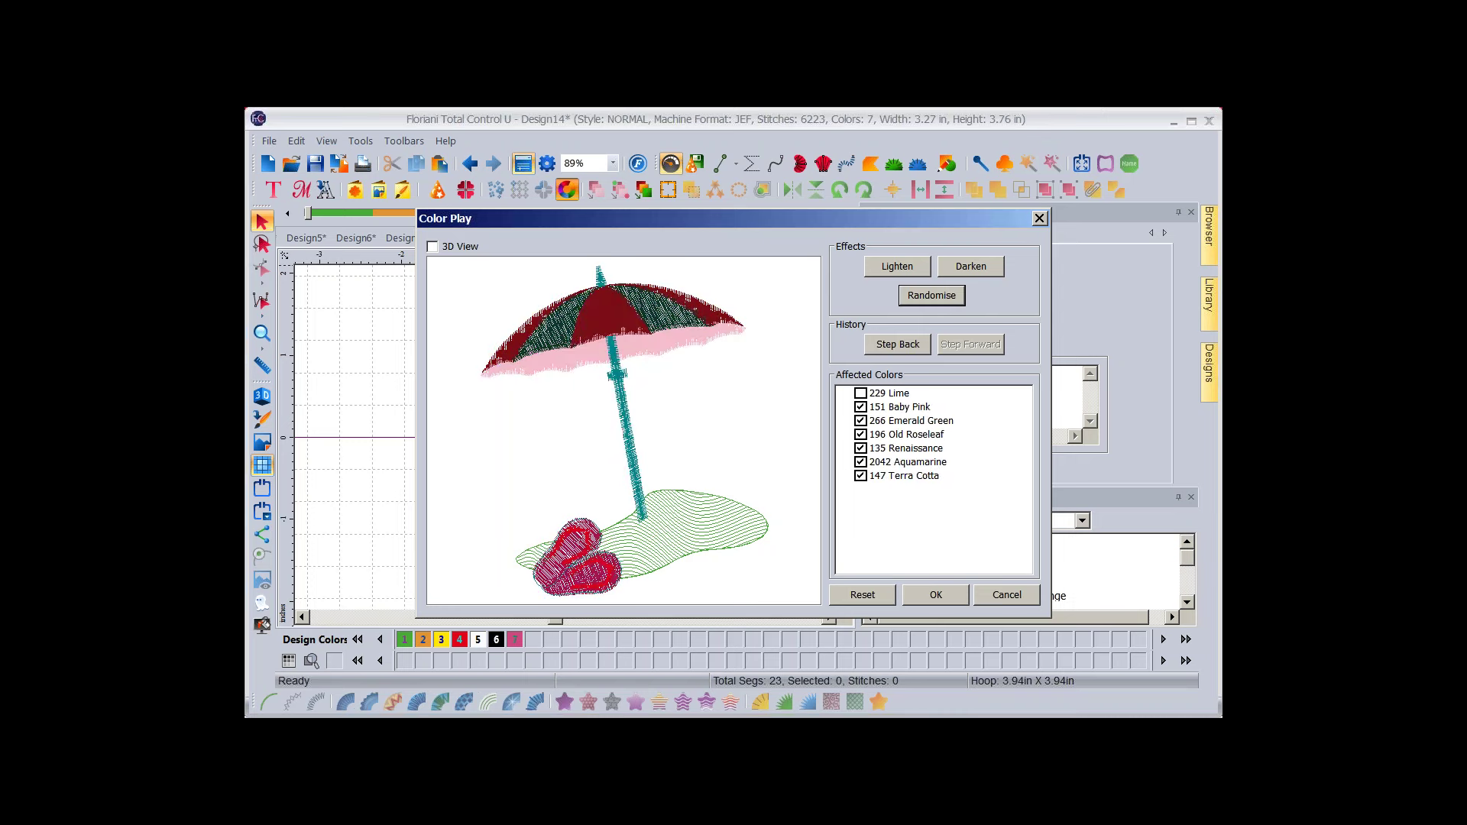
key("space")
key("space")
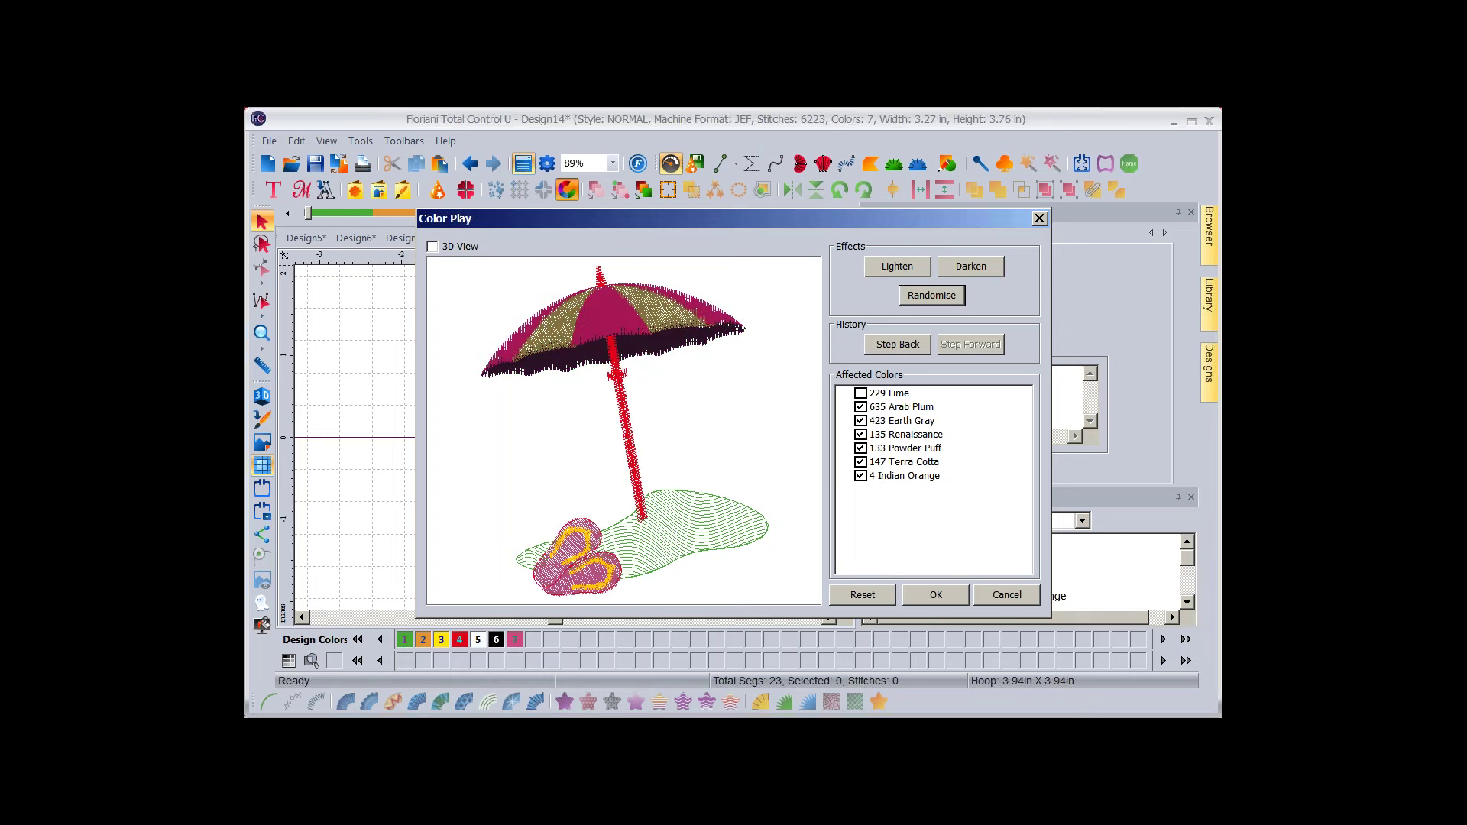
key("space")
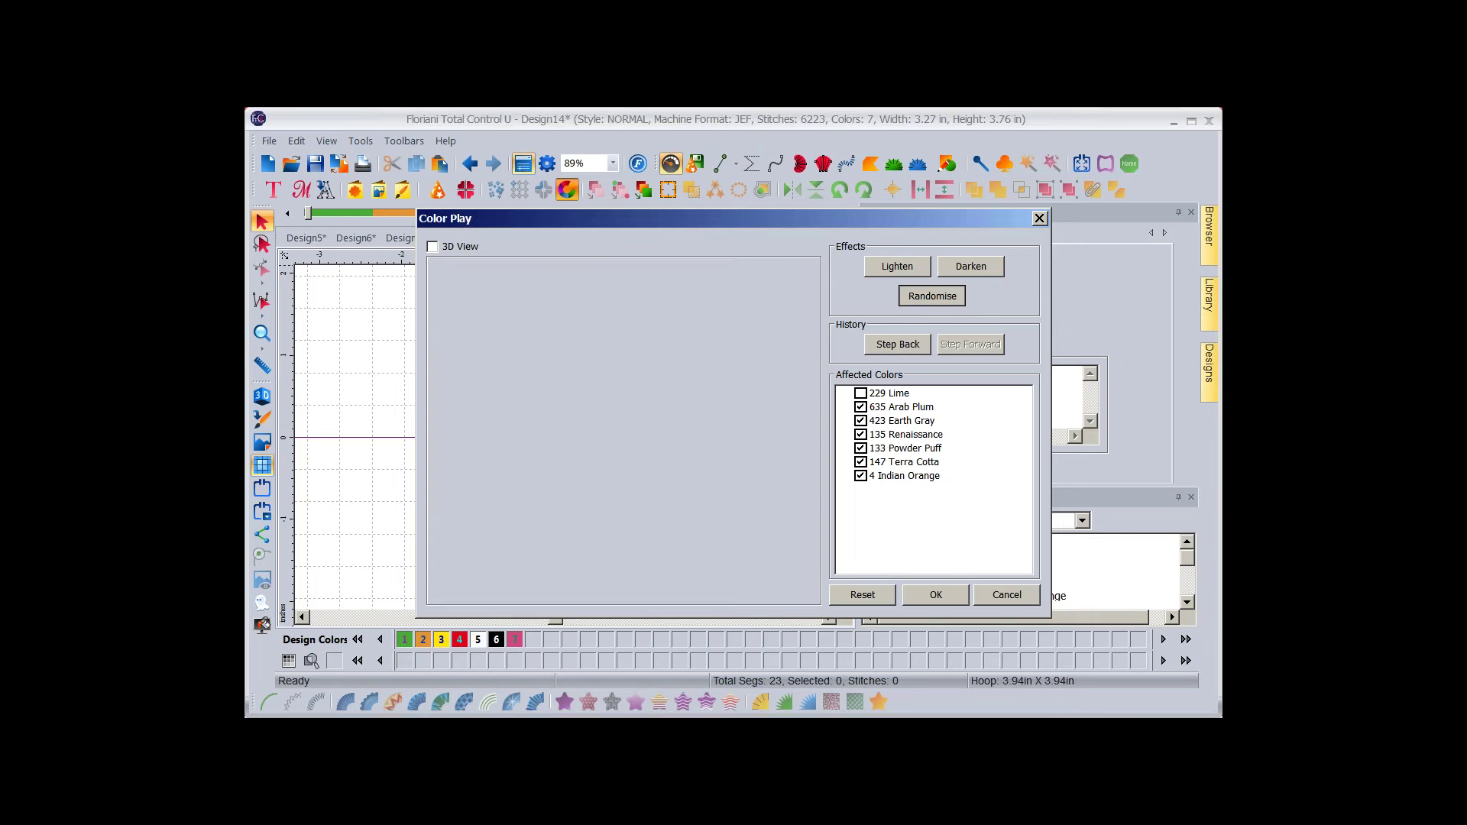
key("space")
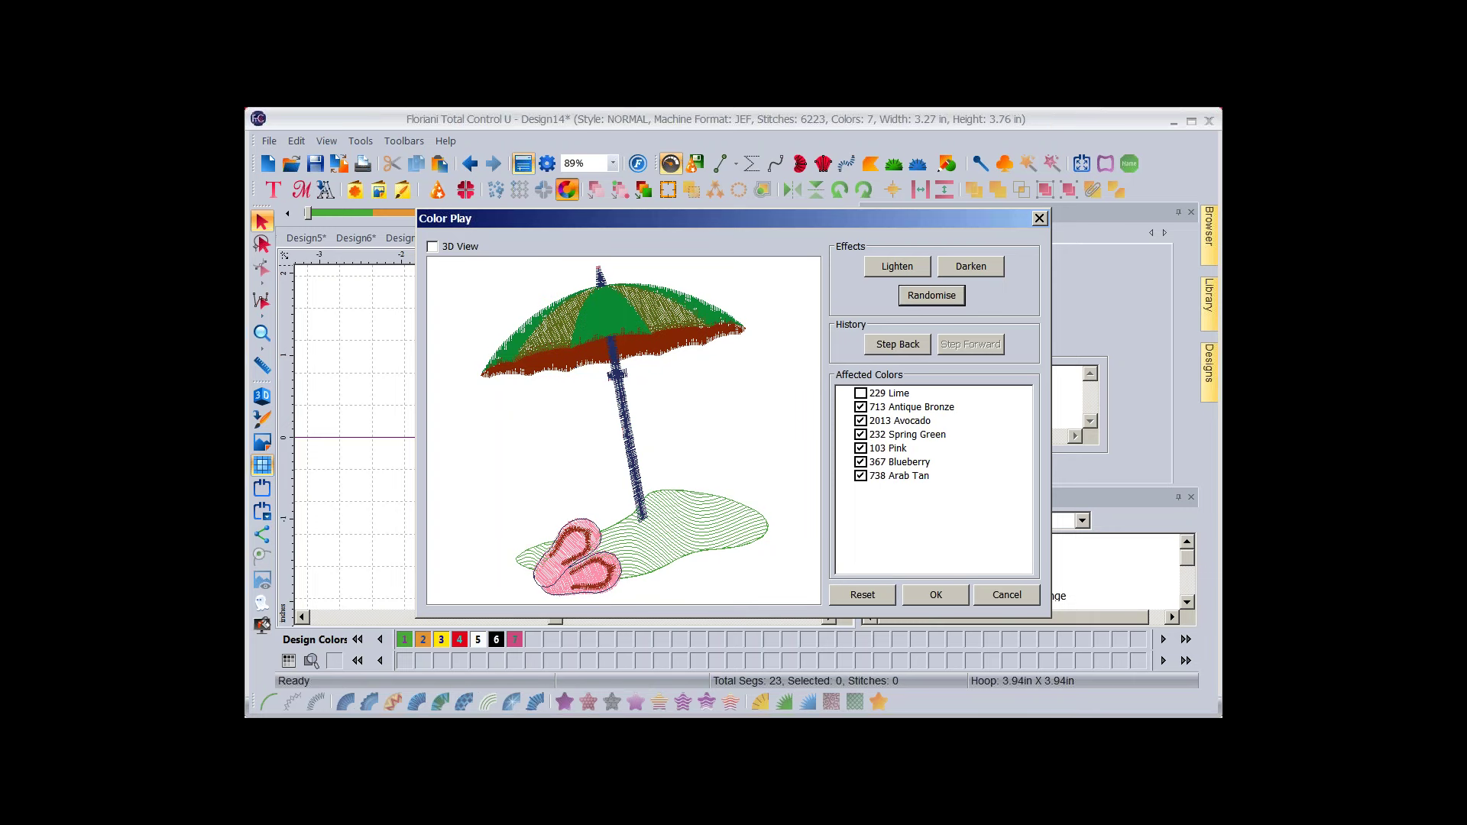
key("space")
key("space")
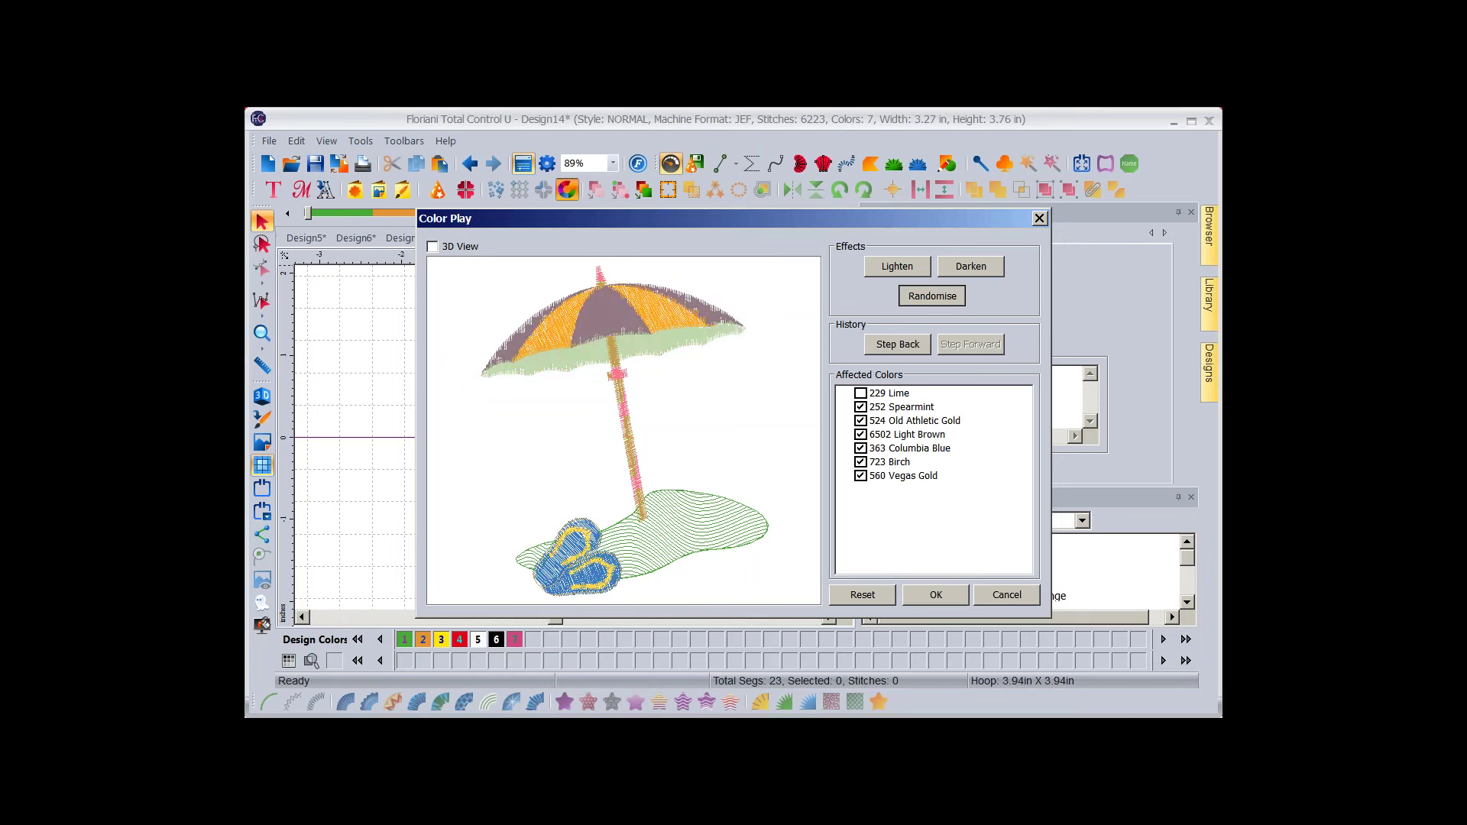
key("space")
key("space")
key("space")
key("space")
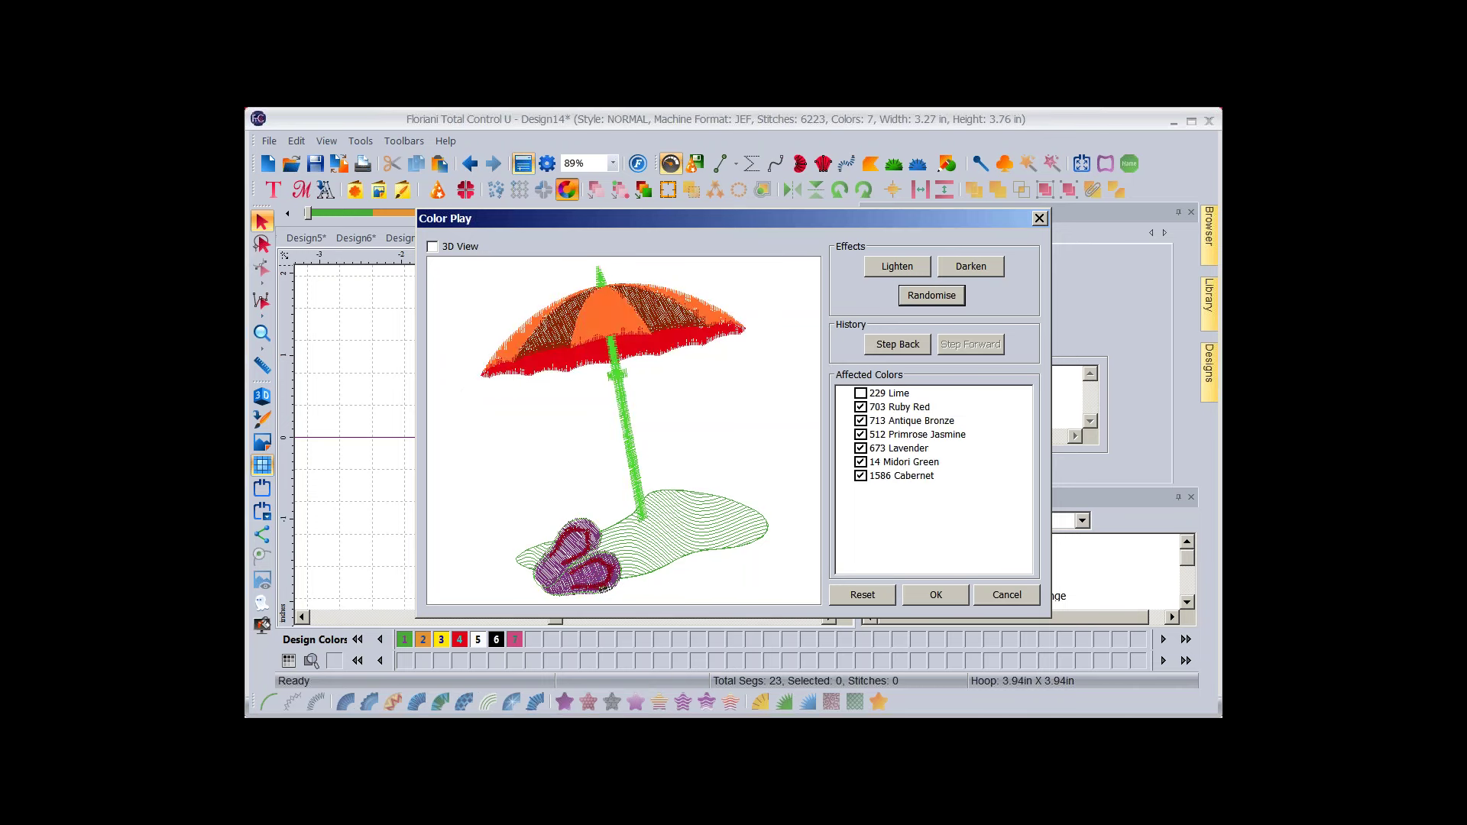
Generate four more random color combinations for the umbrella design while keeping 229 Lime excluded.
key("space")
key("space")
key("space")
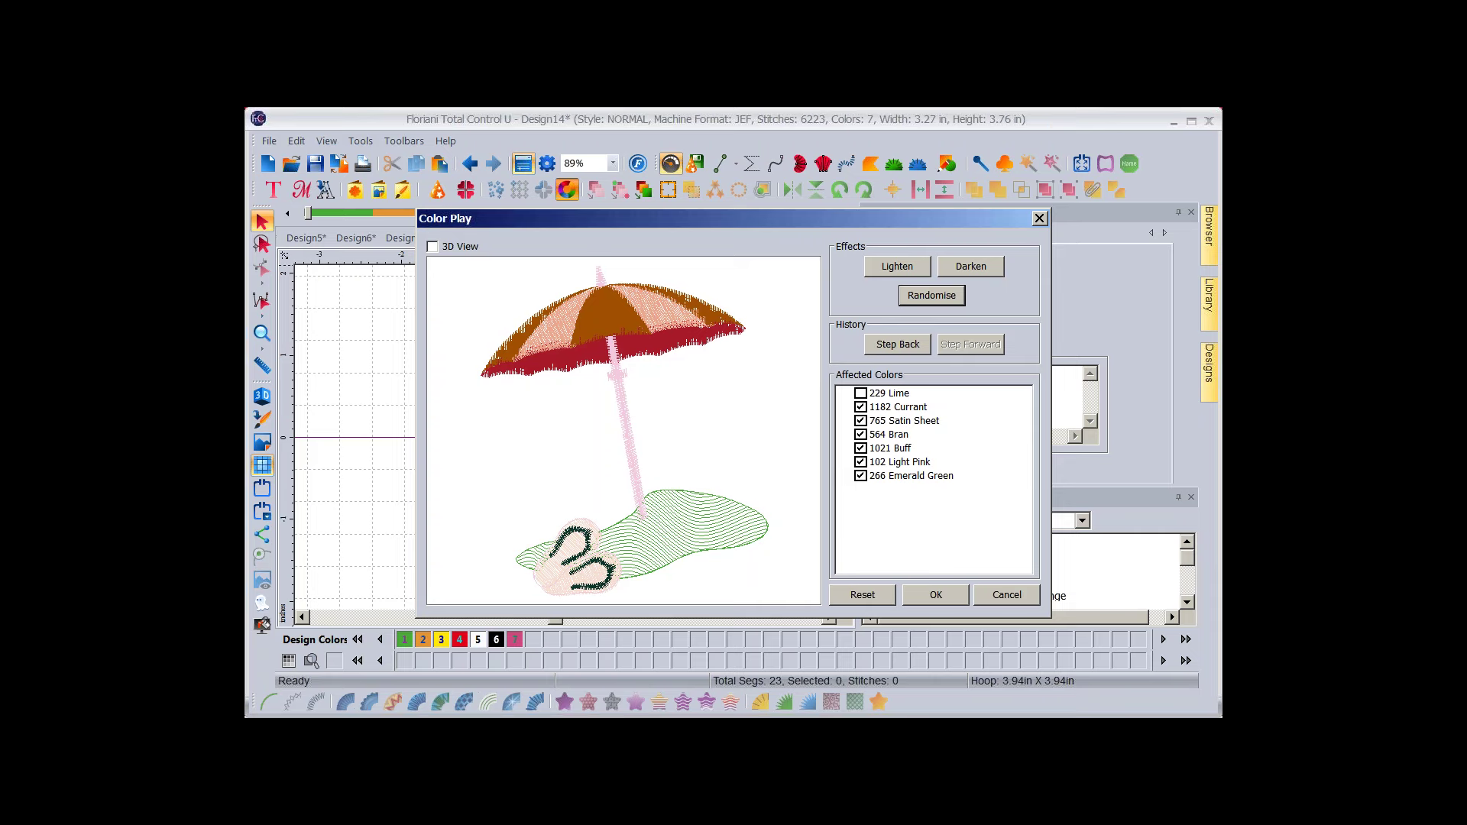
left_click(932, 295)
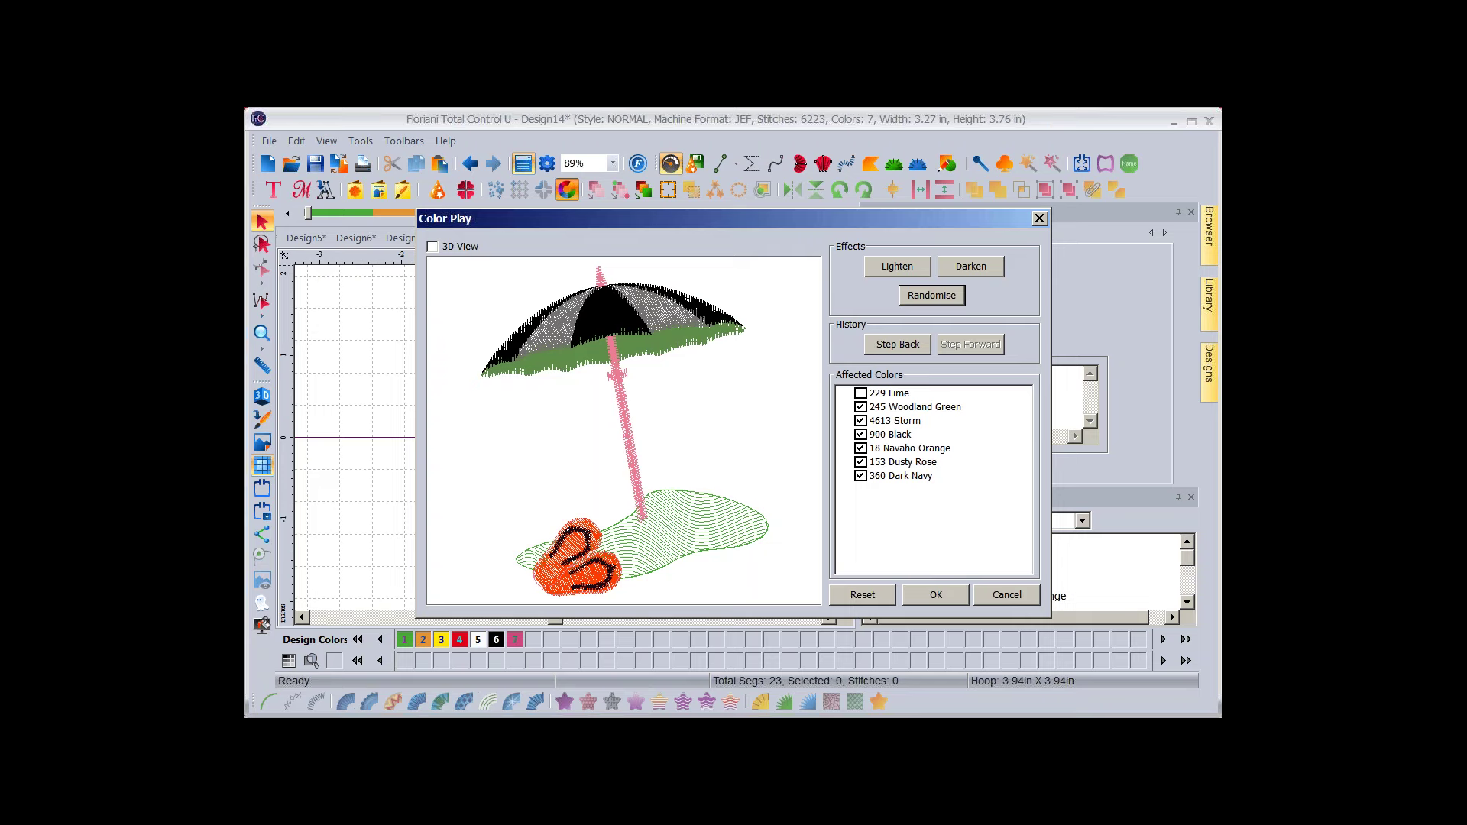
Step back and forward through the color history to compare the latest random color combinations.
left_click(897, 344)
left_click(897, 344)
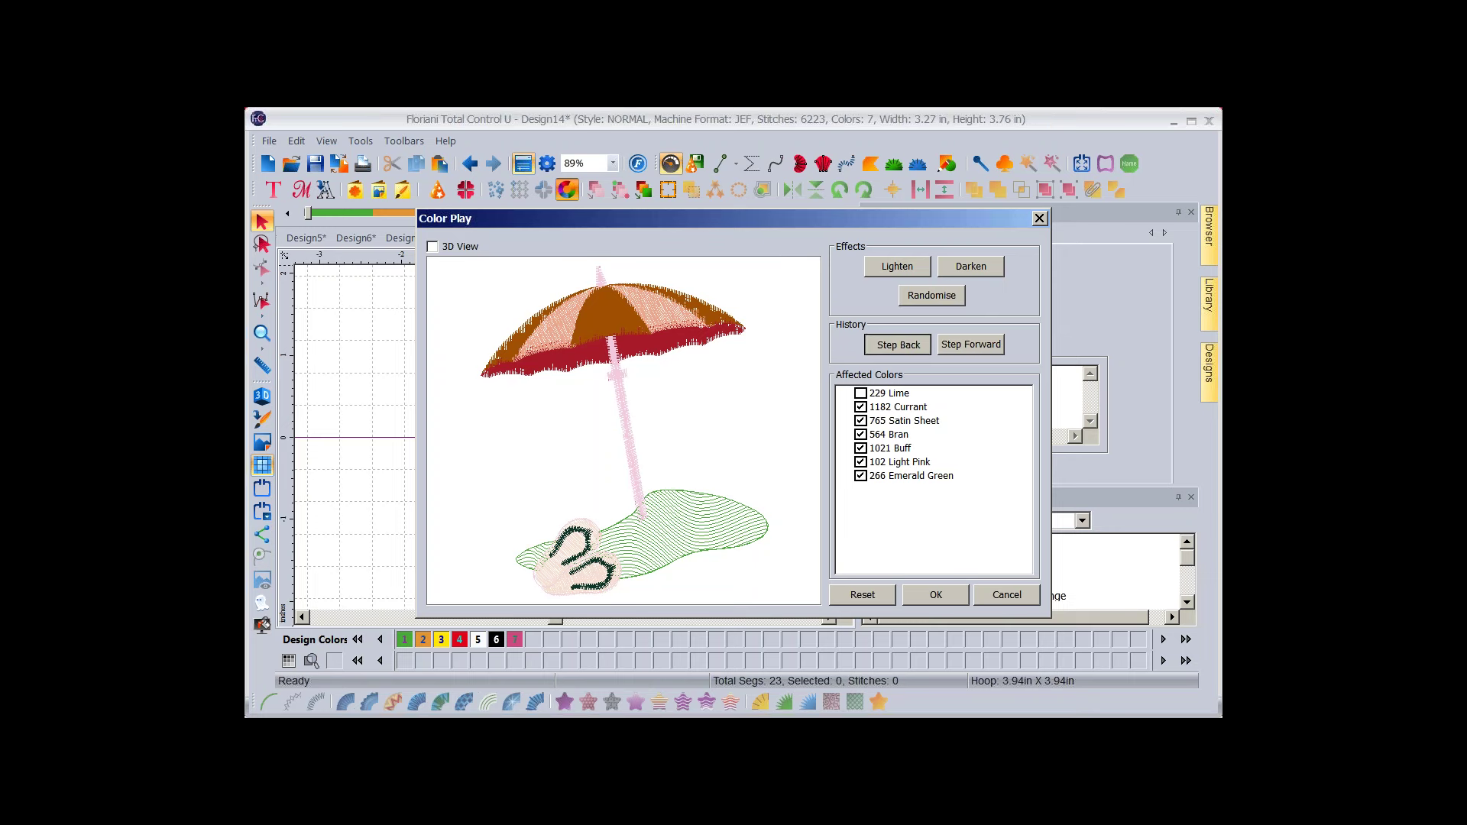
left_click(971, 343)
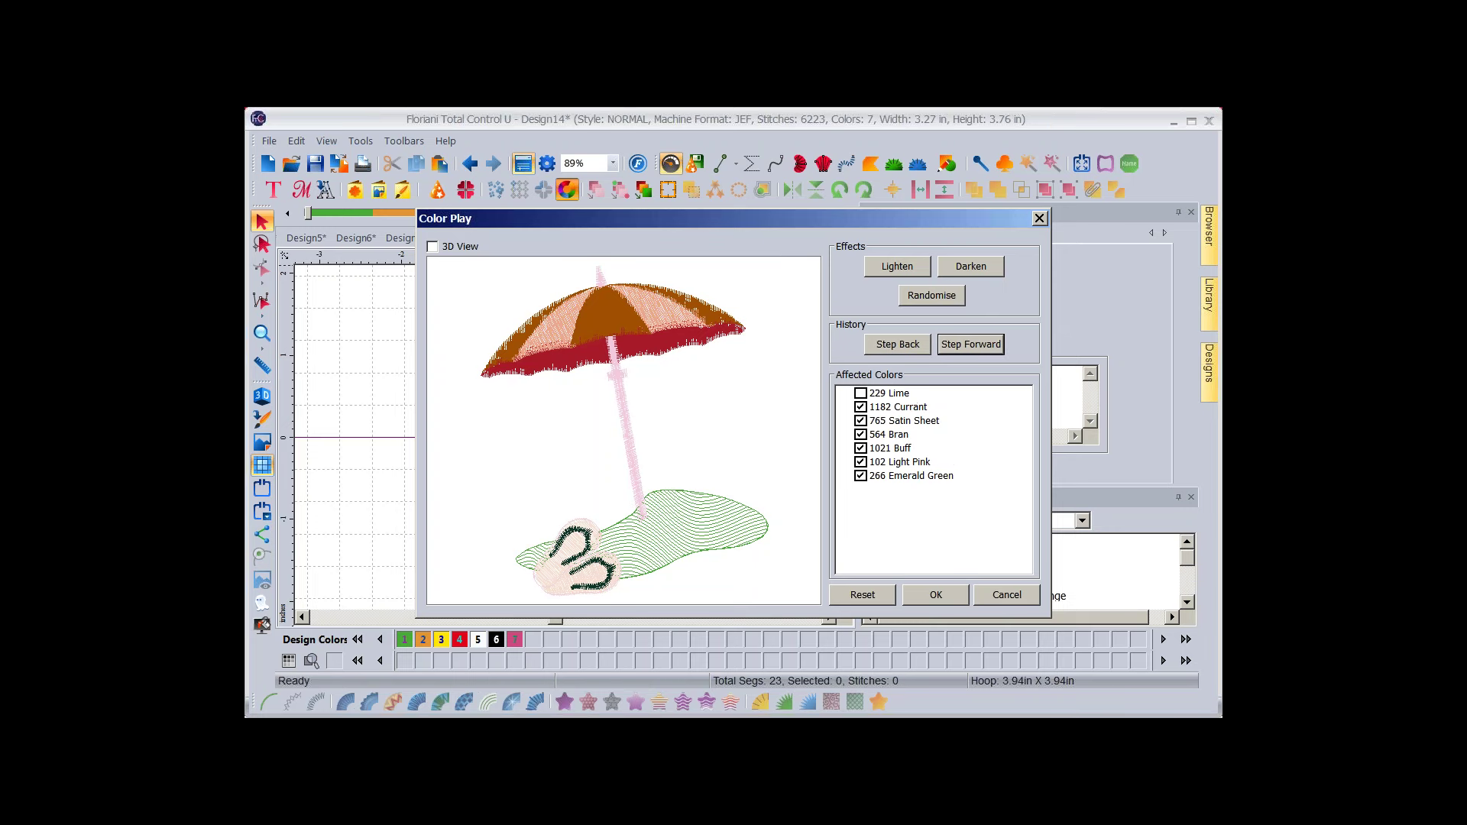
left_click(897, 344)
left_click(971, 343)
Step back through the whole color history to the umbrella design's original thread colors.
left_click(898, 343)
left_click(898, 343)
left_click(898, 344)
left_click(898, 344)
left_click(898, 343)
left_click(898, 343)
left_click(897, 344)
left_click(897, 344)
left_click(898, 343)
left_click(897, 344)
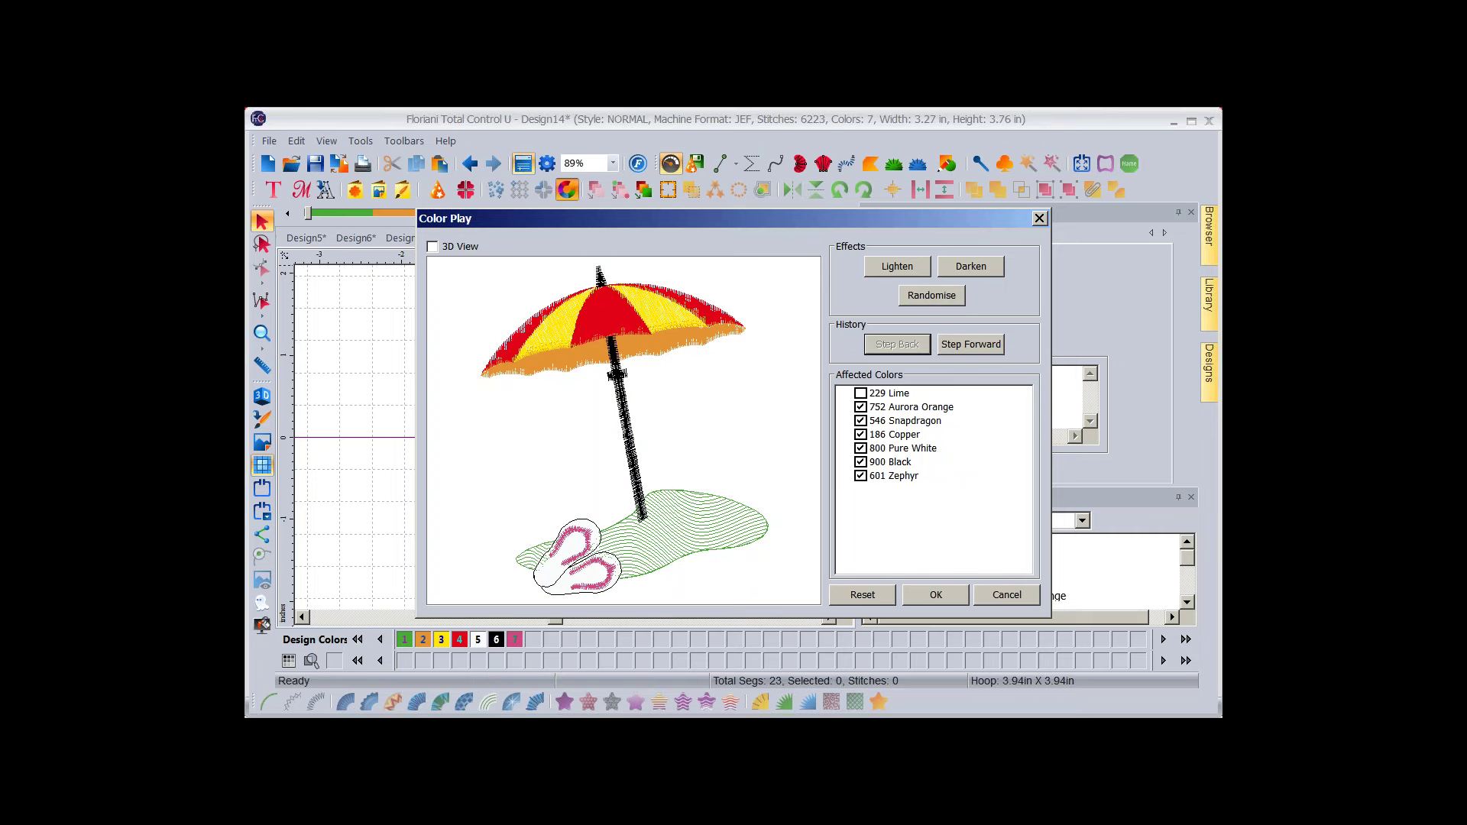
Try randomising all thread colors six times with 229 Lime included and 800 Pure White excluded, and leave Color Play without applying them.
left_click(860, 392)
left_click(860, 449)
left_click(931, 295)
left_click(931, 296)
left_click(931, 295)
left_click(931, 296)
left_click(931, 296)
left_click(931, 296)
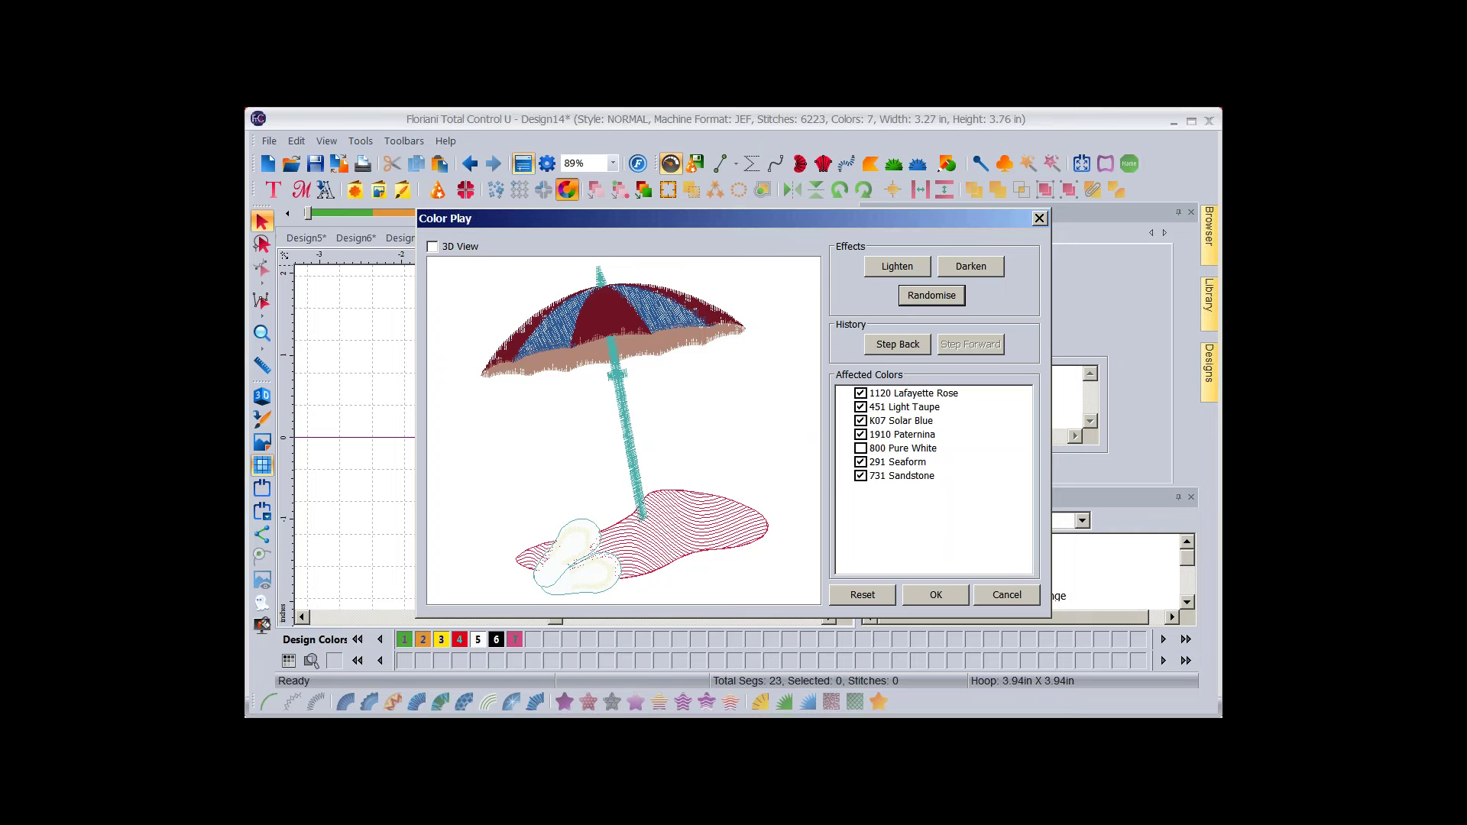
key("Escape")
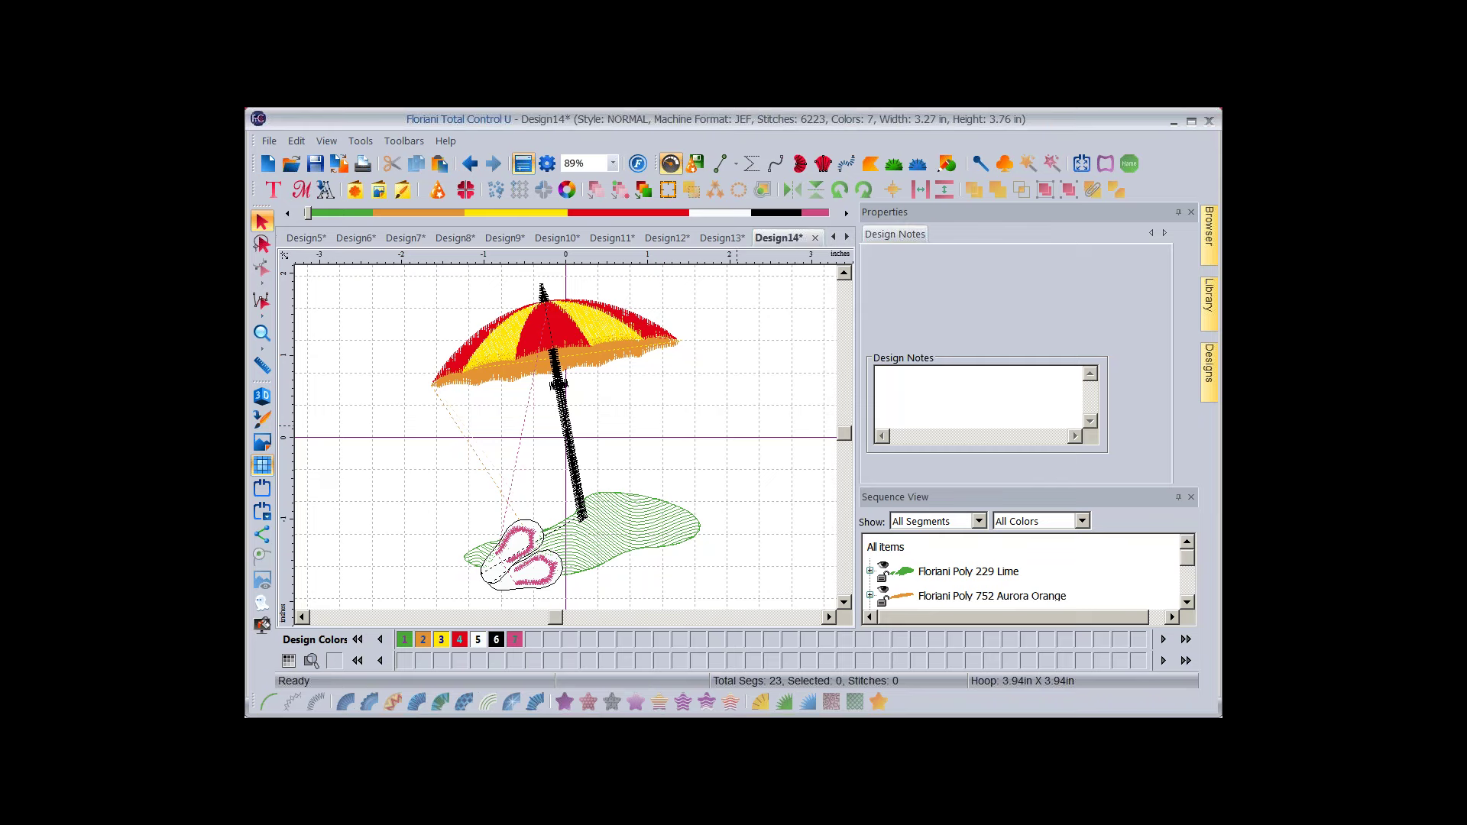
key("ctrl+Left")
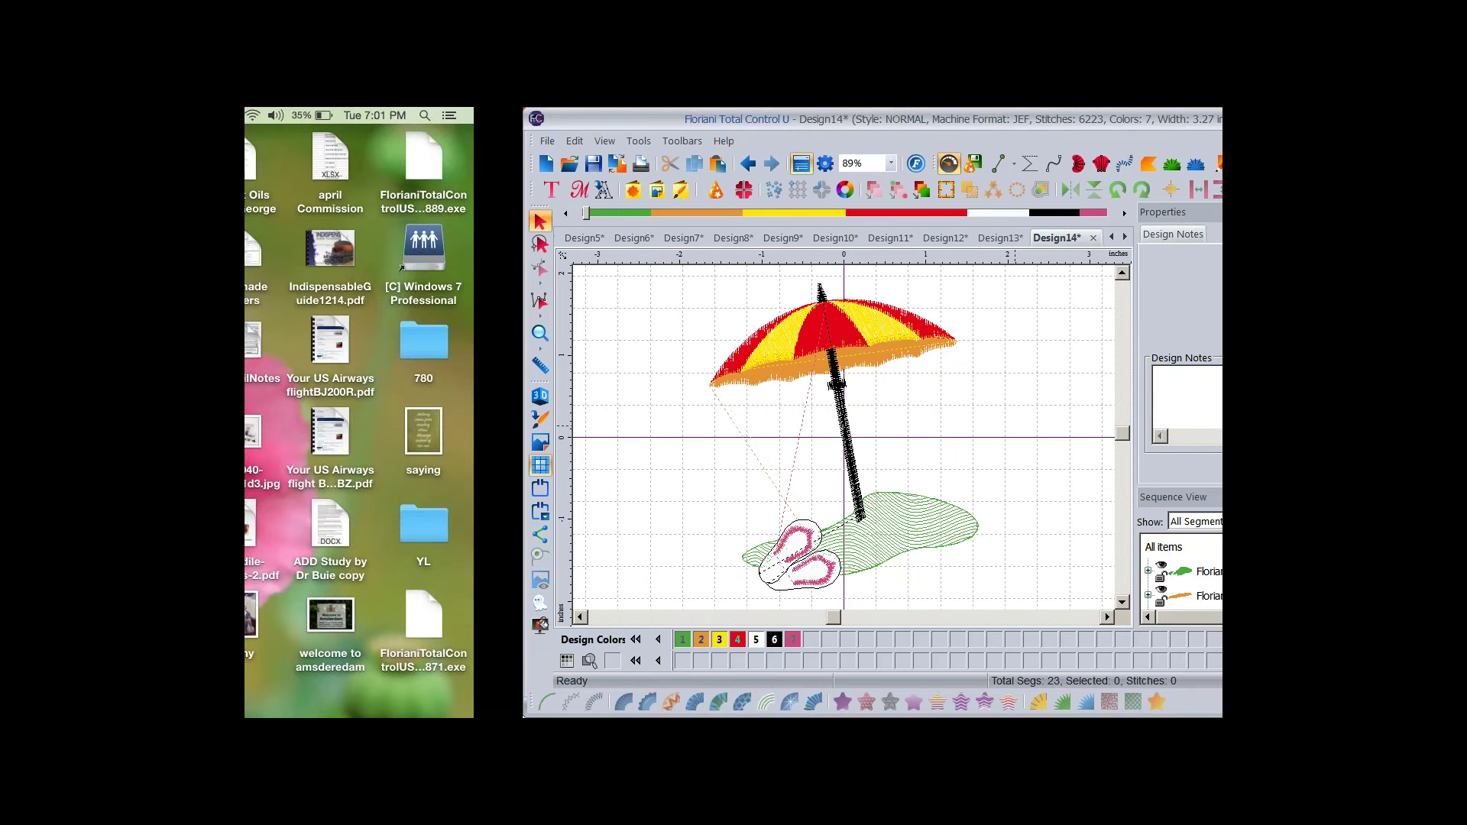
key("ctrl+Right")
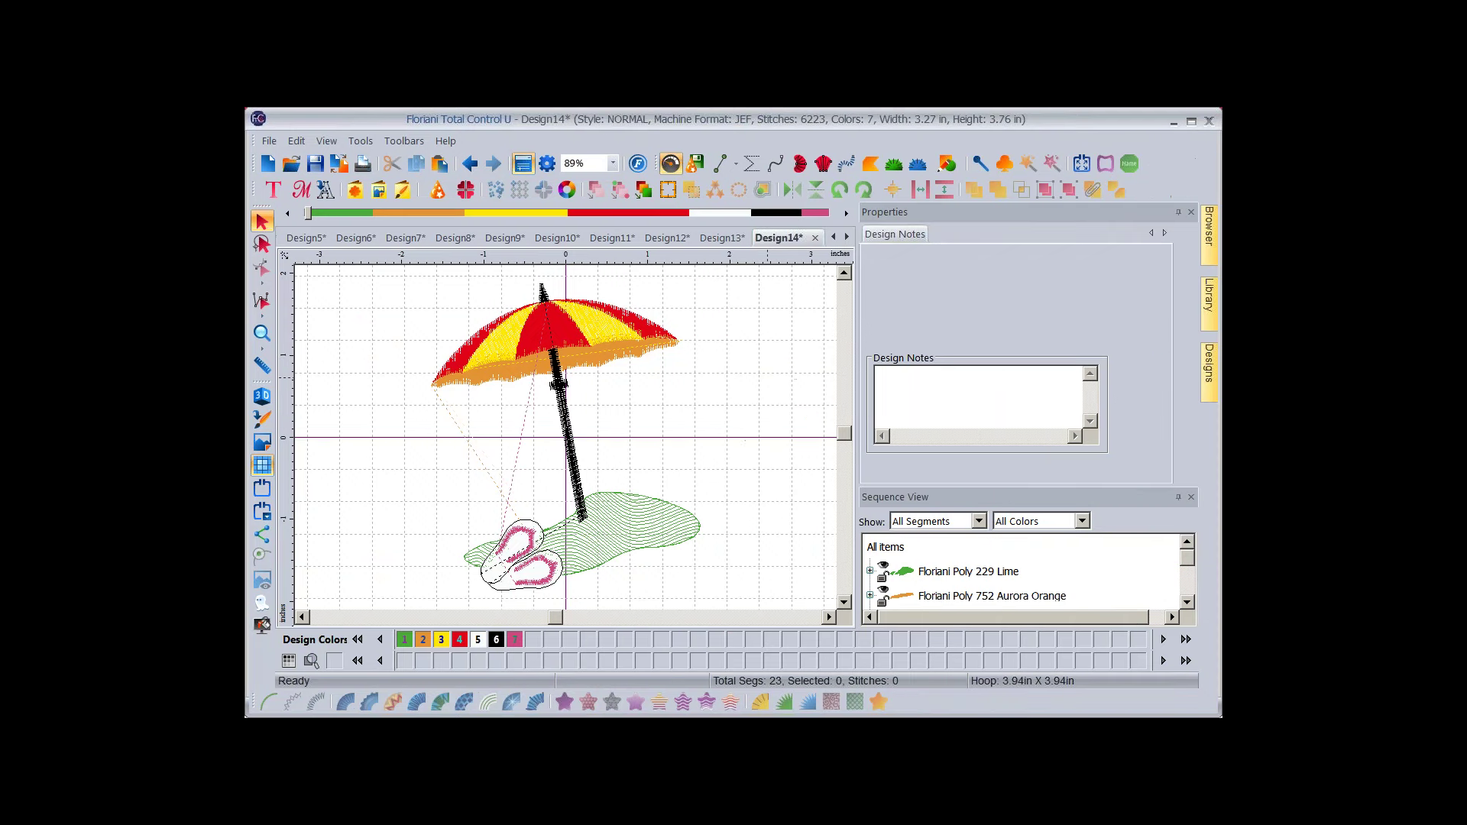